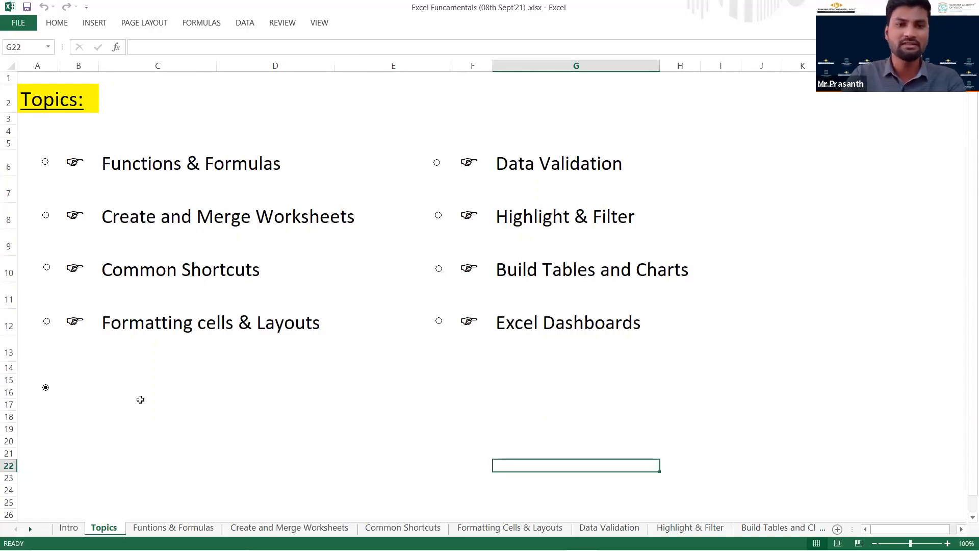
# Open the Functions & Formulas sheet from the topics list and select all the function names in A6:A21.
pyautogui.click(168, 167)
pyautogui.click(272, 325)
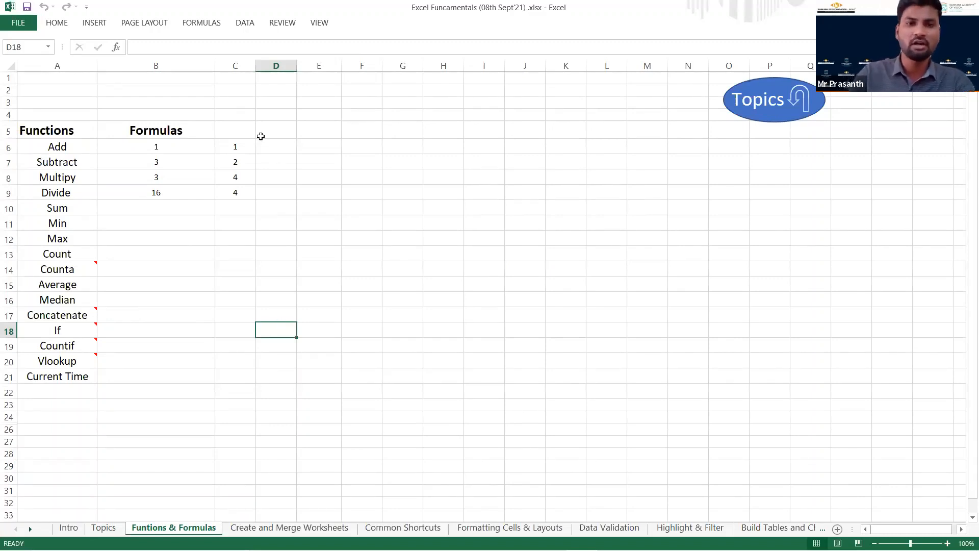
pyautogui.click(276, 145)
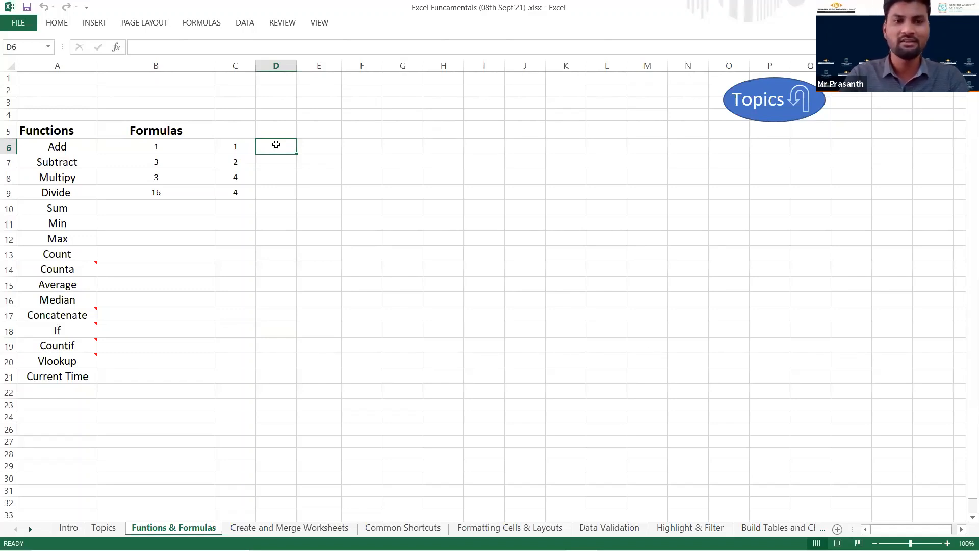
pyautogui.press('Home')
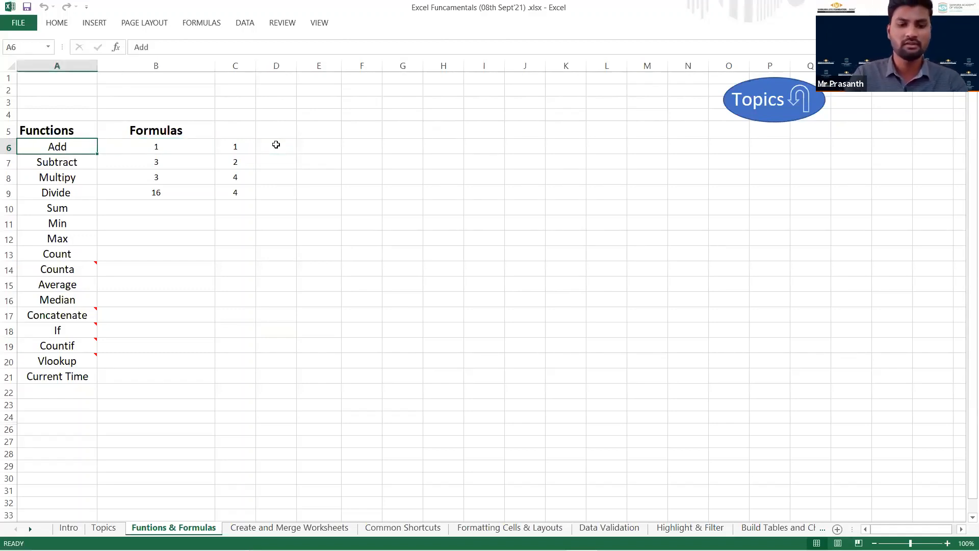
pyautogui.hotkey('ctrl', 'shift', 'Down')
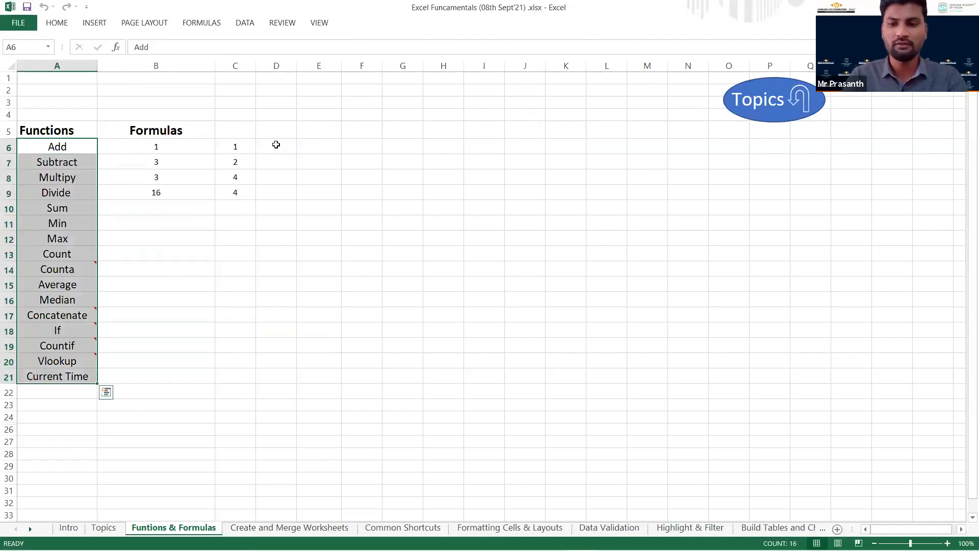
# Enter the formula =1+1 in D6 on the Add row.
pyautogui.press('Up')
pyautogui.press('Right')
pyautogui.press('Right')
pyautogui.press('Right')
pyautogui.press('Down')
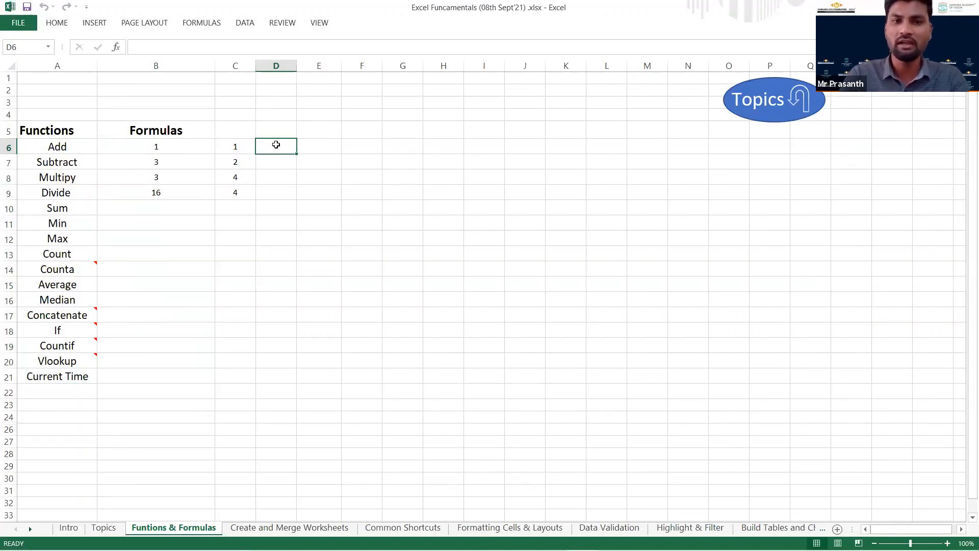
pyautogui.write('=1')
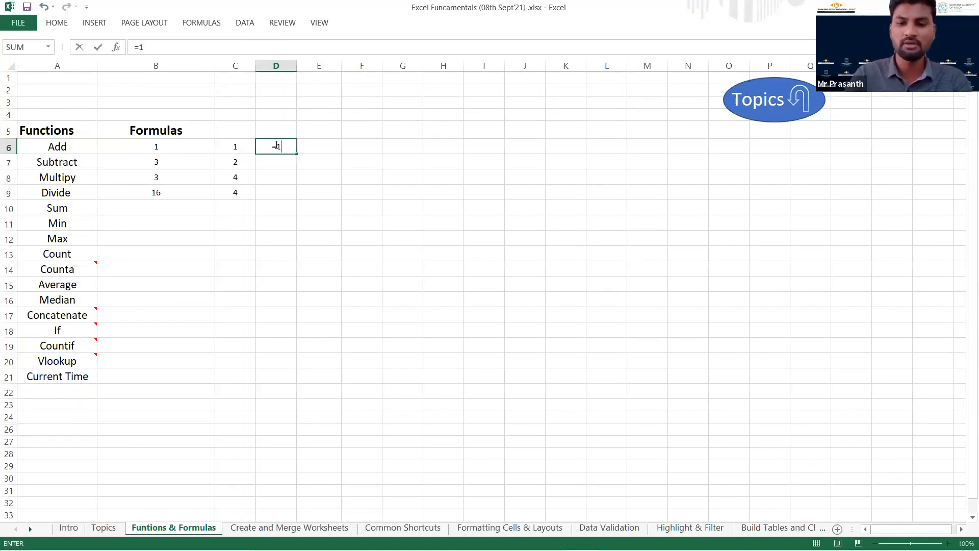
pyautogui.write('+1')
pyautogui.press('Return')
# Enter the cell-reference formula =B6+C6 in E6 on the Add row.
pyautogui.press('Up')
pyautogui.press('Right')
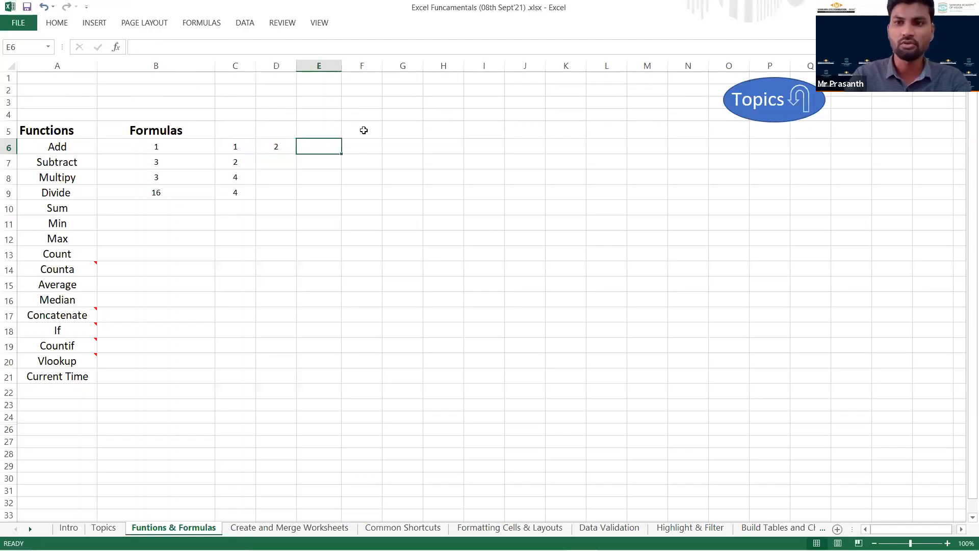
pyautogui.write('=')
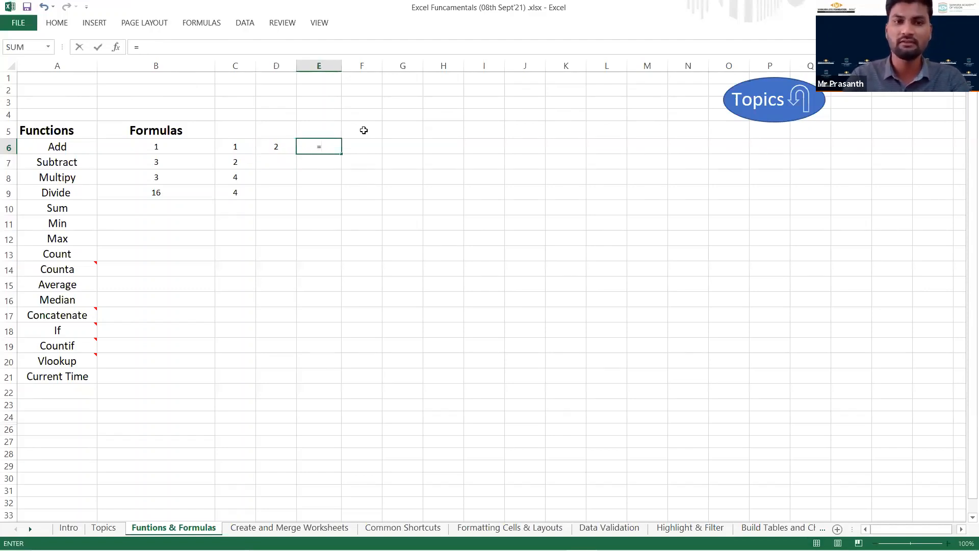
pyautogui.press('Left')
pyautogui.press('Left')
pyautogui.press('Left')
pyautogui.write('+')
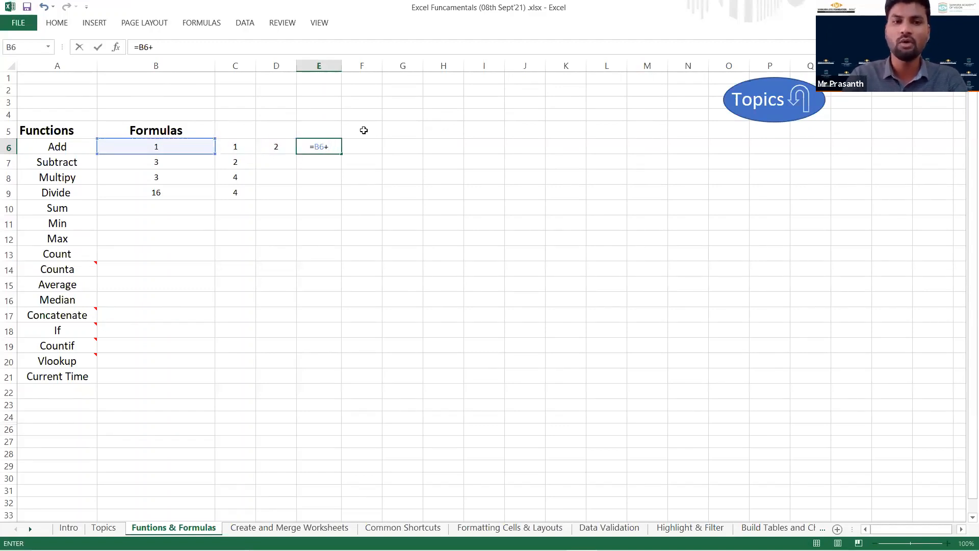
pyautogui.press('Left')
# Compare the formula using typed numbers in D6 with the source cells B6 and C6 and the result in E6.
pyautogui.press('Left')
pyautogui.press('Return')
pyautogui.press('Up')
pyautogui.press('Left')
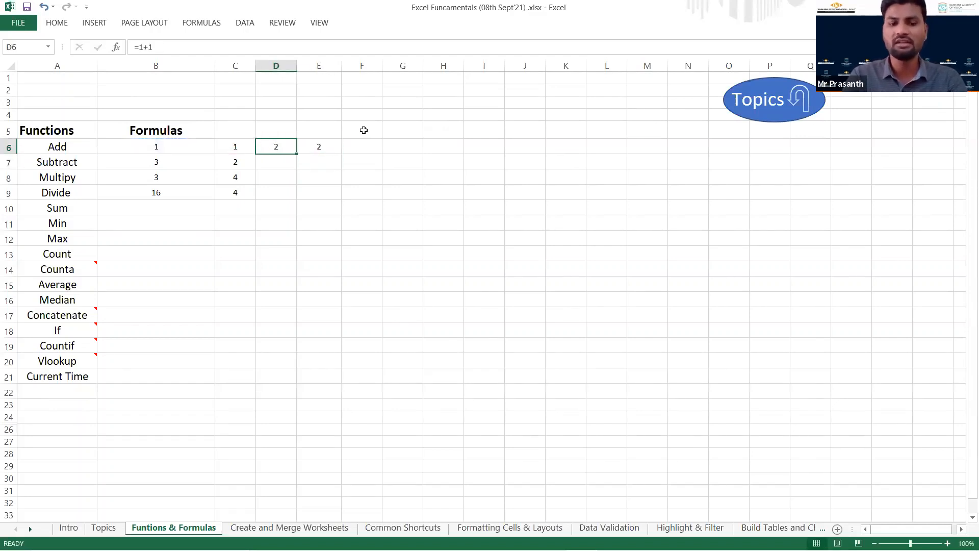
pyautogui.hotkey('shift', 'Right')
pyautogui.press('Left')
pyautogui.press('Right')
pyautogui.press('Left')
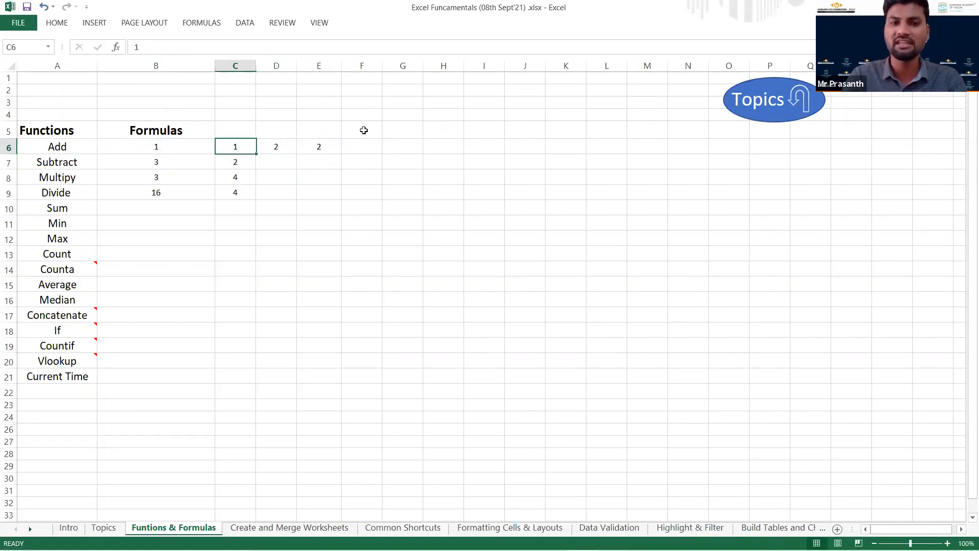
pyautogui.press('Left')
pyautogui.hotkey('shift', 'Right')
pyautogui.press('Right')
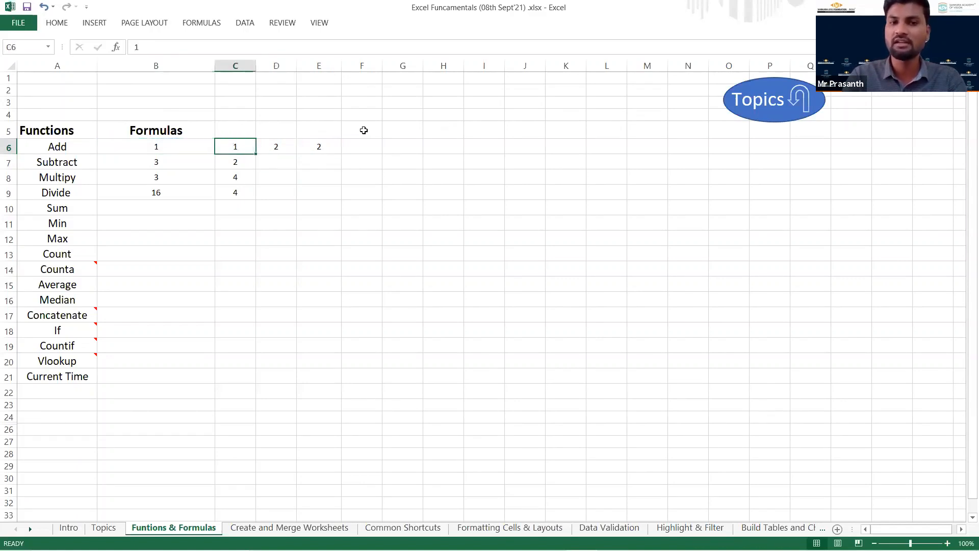
pyautogui.press('Right')
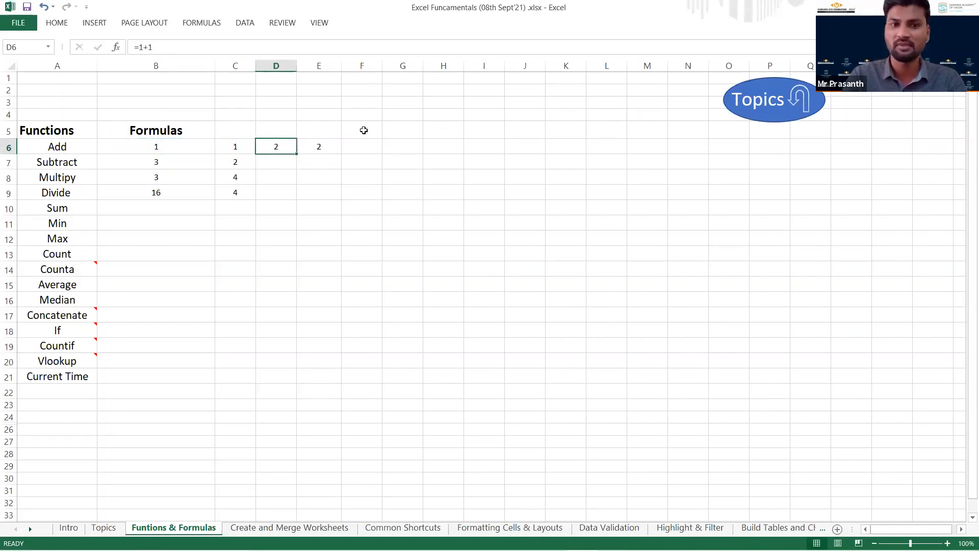
# Set B6 on the Add row to 2 and check how the formulas in E6 and D6 respond.
pyautogui.press('Left')
pyautogui.press('Left')
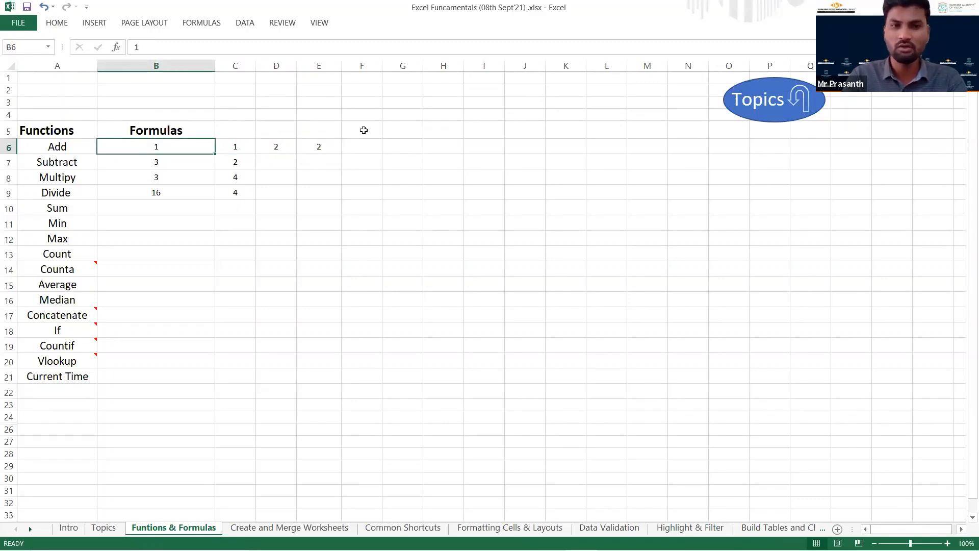
pyautogui.write('2')
pyautogui.press('Return')
pyautogui.press('Up')
pyautogui.press('Right')
pyautogui.press('Right')
pyautogui.press('Right')
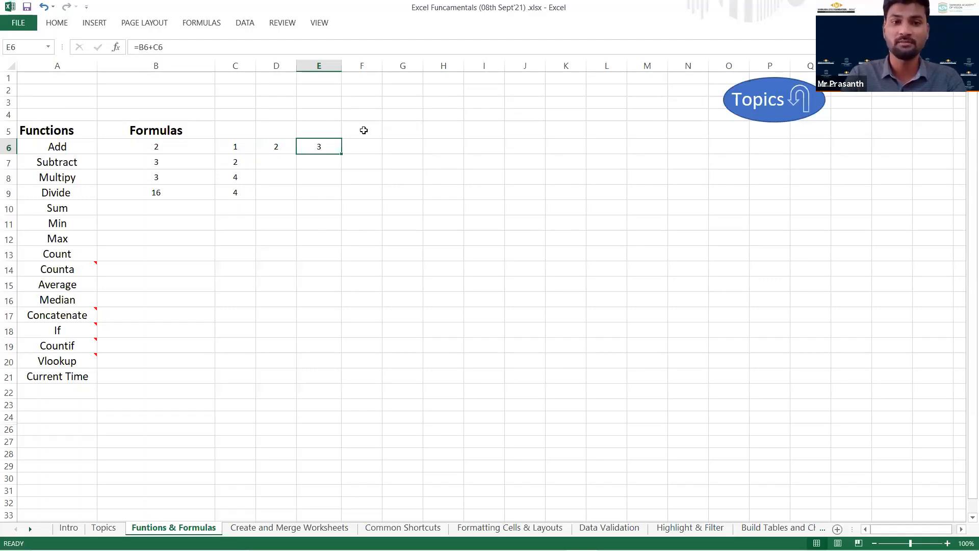
pyautogui.press('Left')
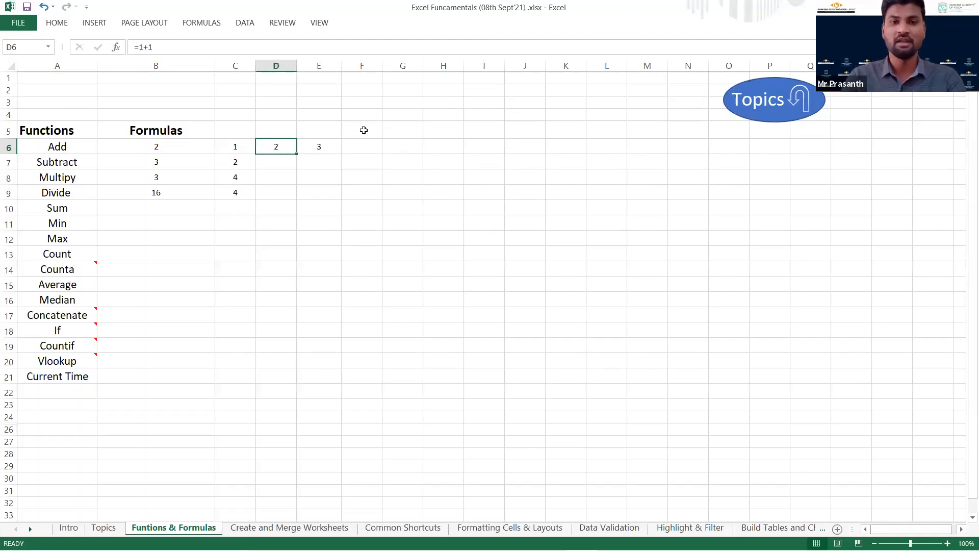
# Enter the subtraction formula =B7-C7 in D7.
pyautogui.press('Down')
pyautogui.press('Right')
pyautogui.press('Left')
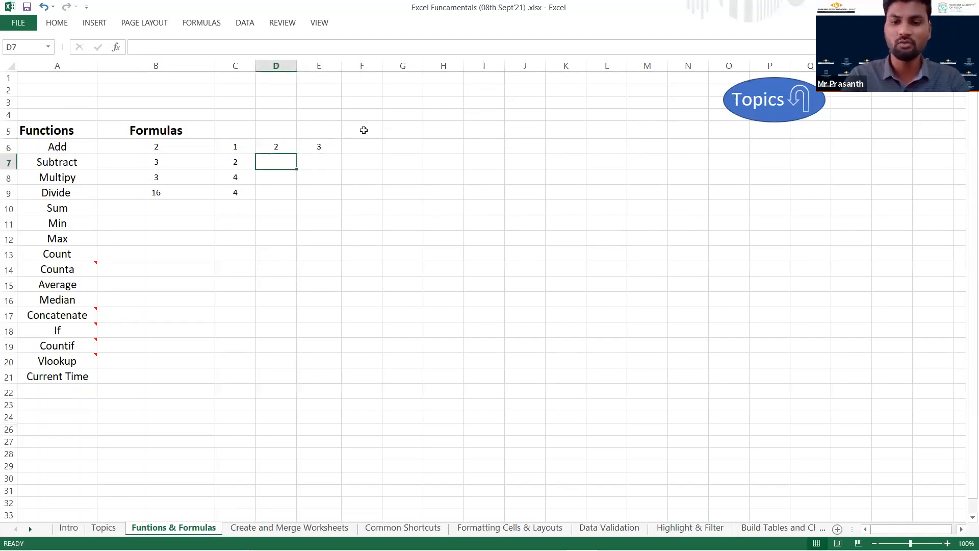
pyautogui.write('=')
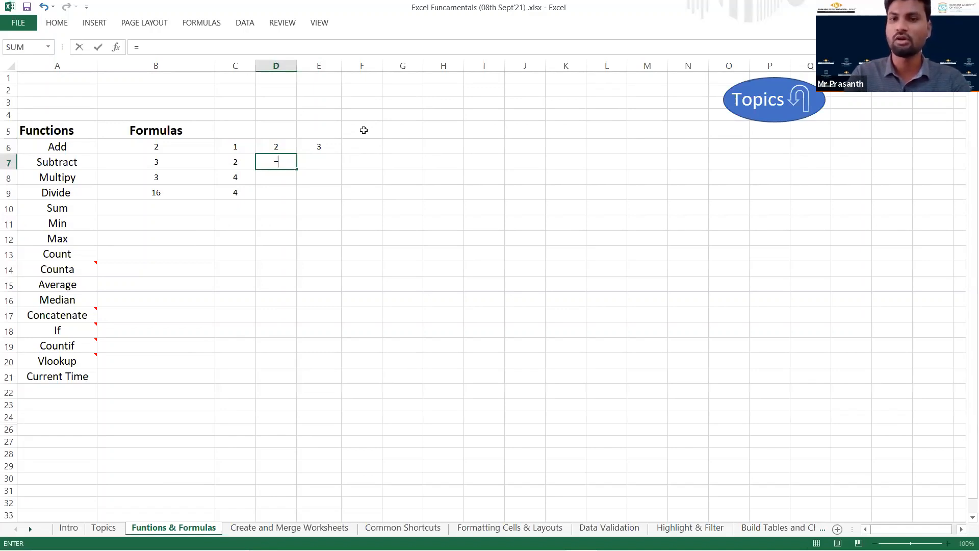
pyautogui.press('Left')
pyautogui.press('Left')
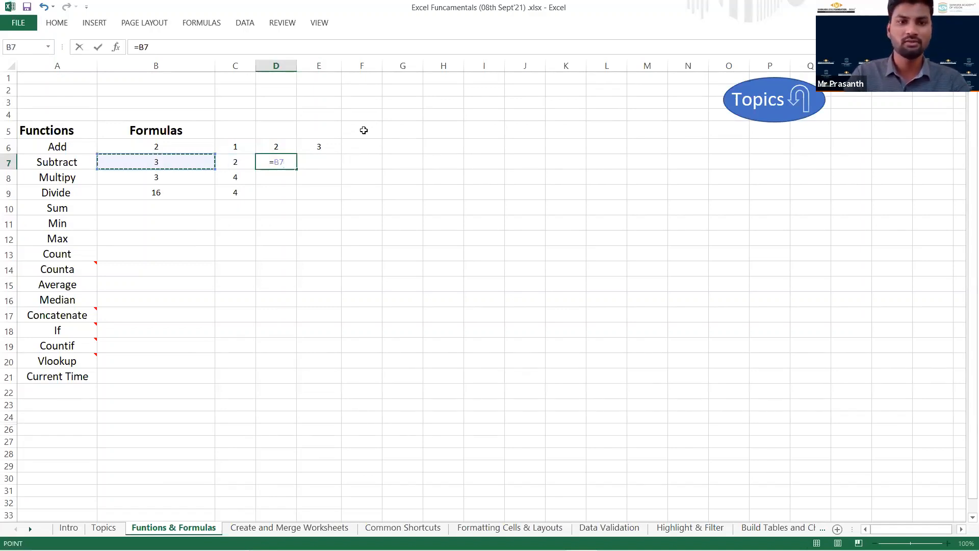
pyautogui.write('_')
pyautogui.press('BackSpace')
pyautogui.write('-')
pyautogui.press('Left')
pyautogui.press('Return')
# Set B7 on the Subtract row to 5 to test the subtraction formula.
pyautogui.press('Up')
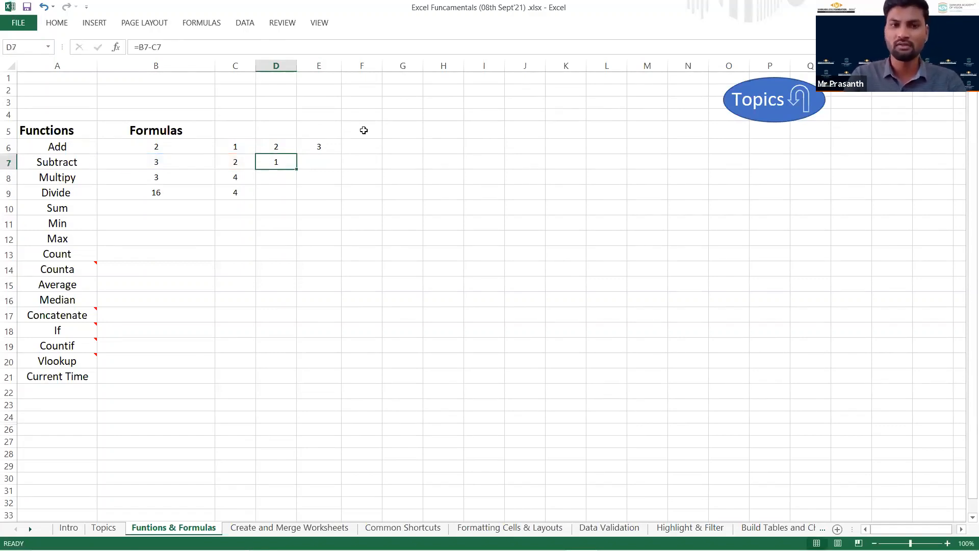
pyautogui.press('Left')
pyautogui.press('Left')
pyautogui.write('5')
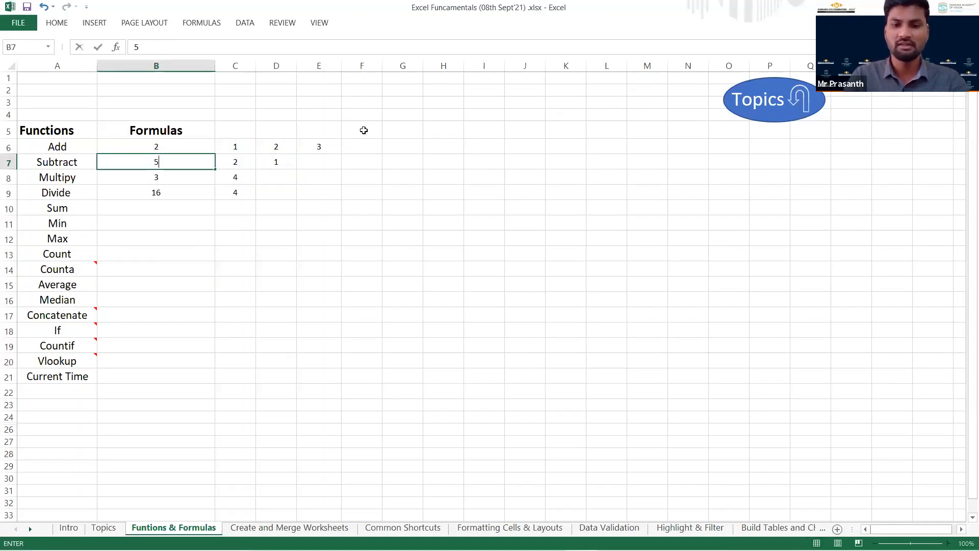
pyautogui.press('Return')
pyautogui.press('Right')
pyautogui.press('Up')
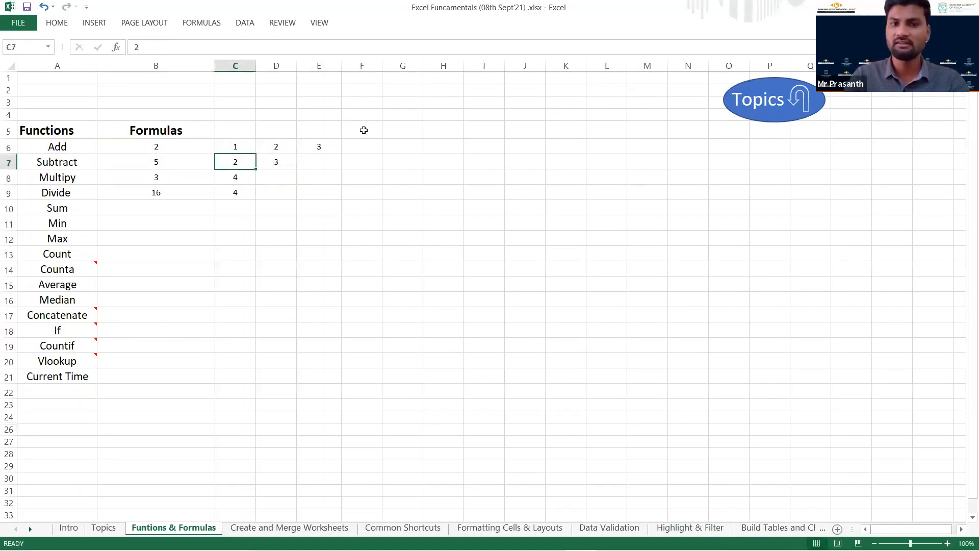
# Set B7 on the Subtract row back to 3.
pyautogui.press('Right')
pyautogui.press('Left')
pyautogui.press('Left')
pyautogui.press('Left')
pyautogui.press('Right')
pyautogui.write('3')
pyautogui.press('Return')
# Enter the multiplication formula =B8*C8 in D8.
pyautogui.press('Right')
pyautogui.press('Right')
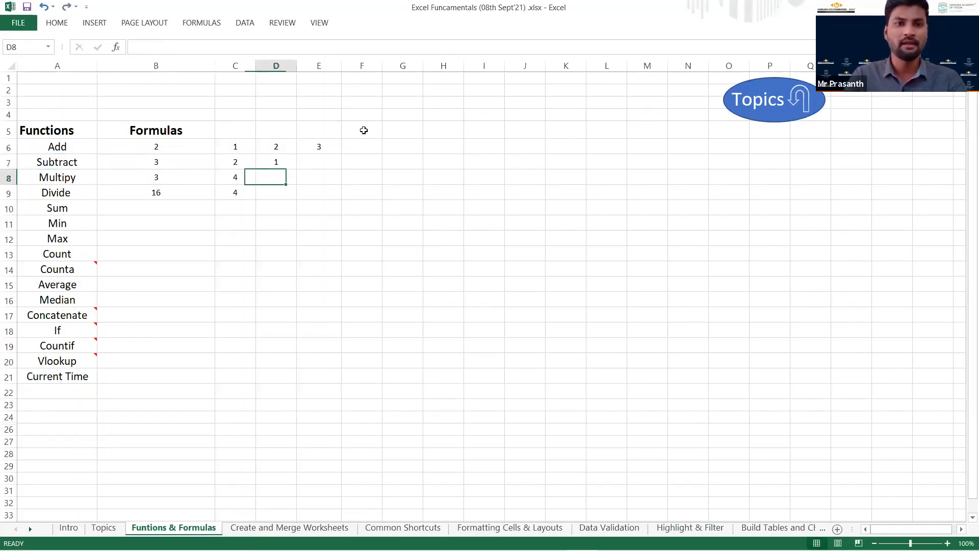
pyautogui.write('=')
pyautogui.press('Left')
pyautogui.press('Left')
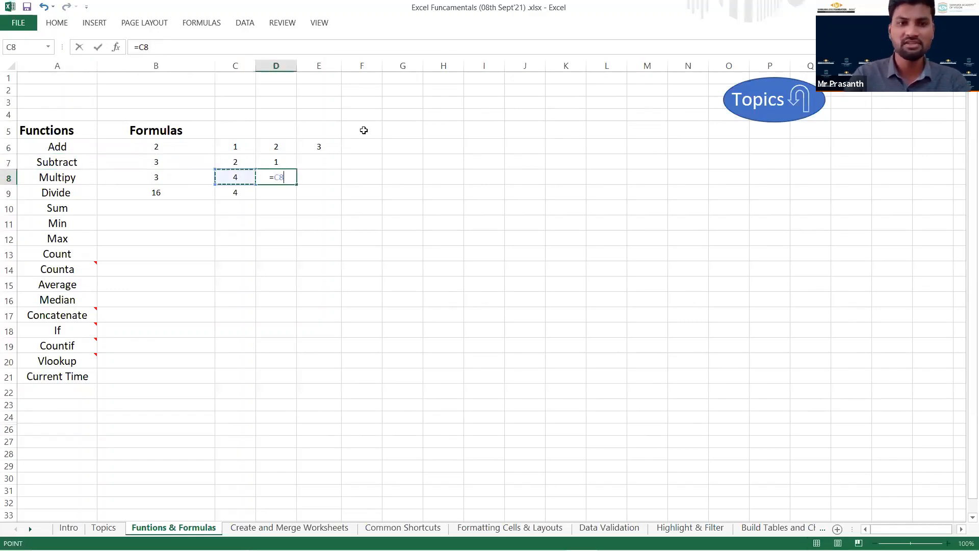
pyautogui.write('*')
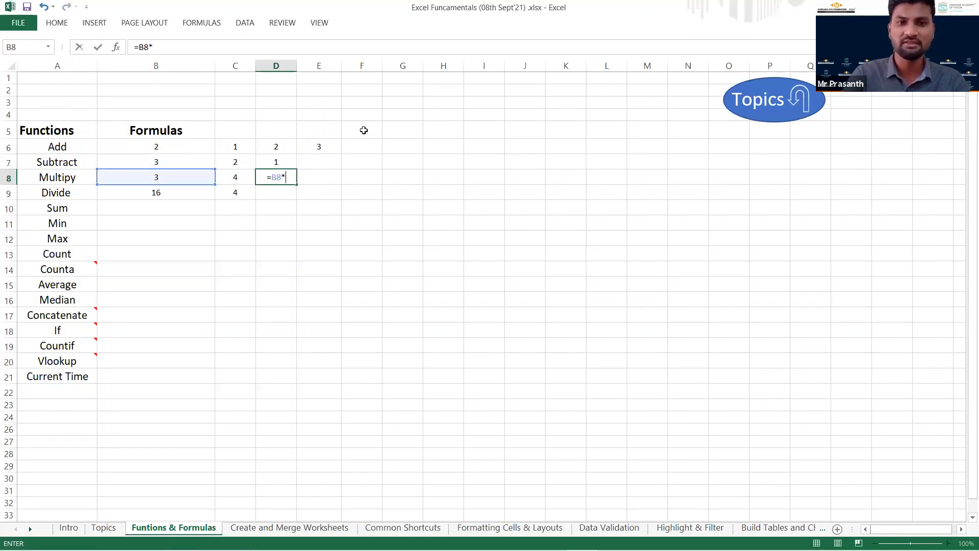
pyautogui.press('Left')
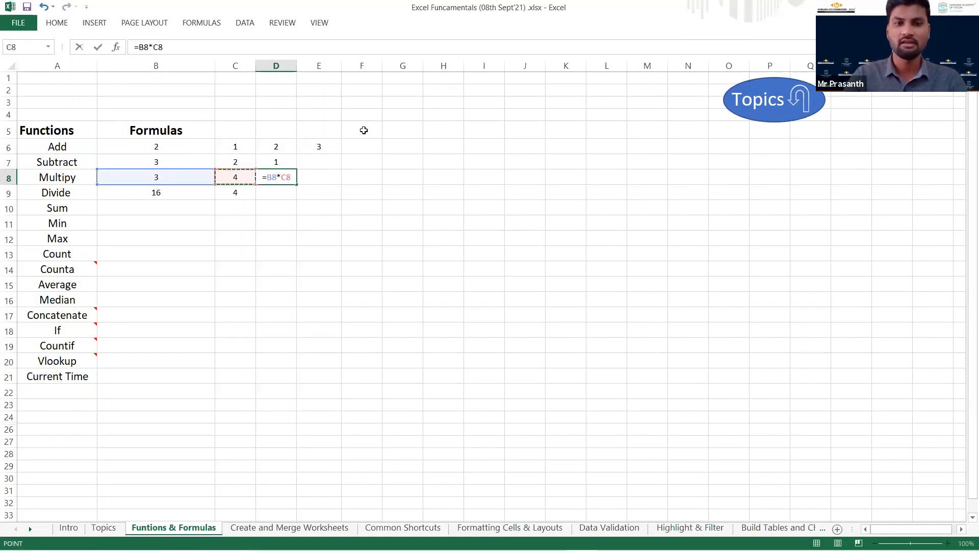
pyautogui.press('Return')
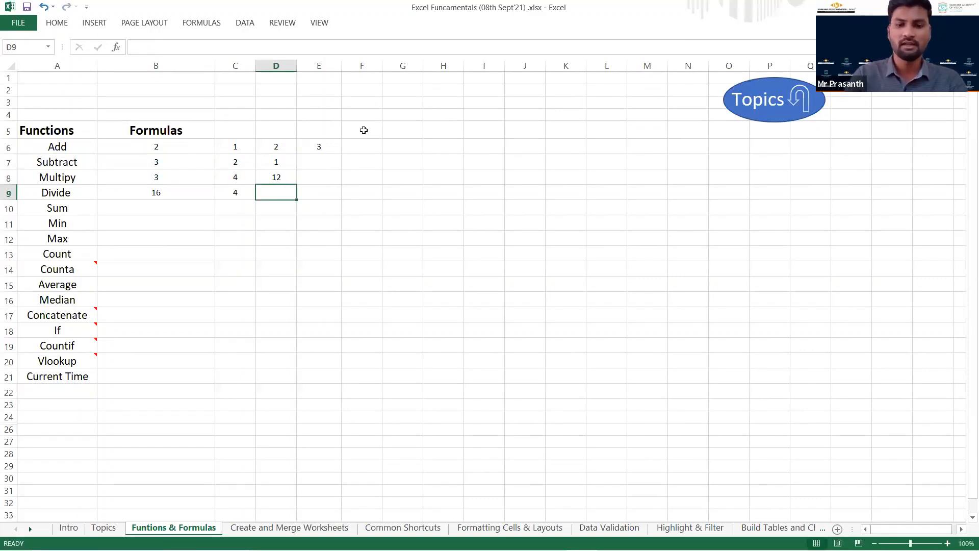
# Enter the division formula =B9/C9 in D9.
pyautogui.write('=')
pyautogui.press('Left')
pyautogui.press('Left')
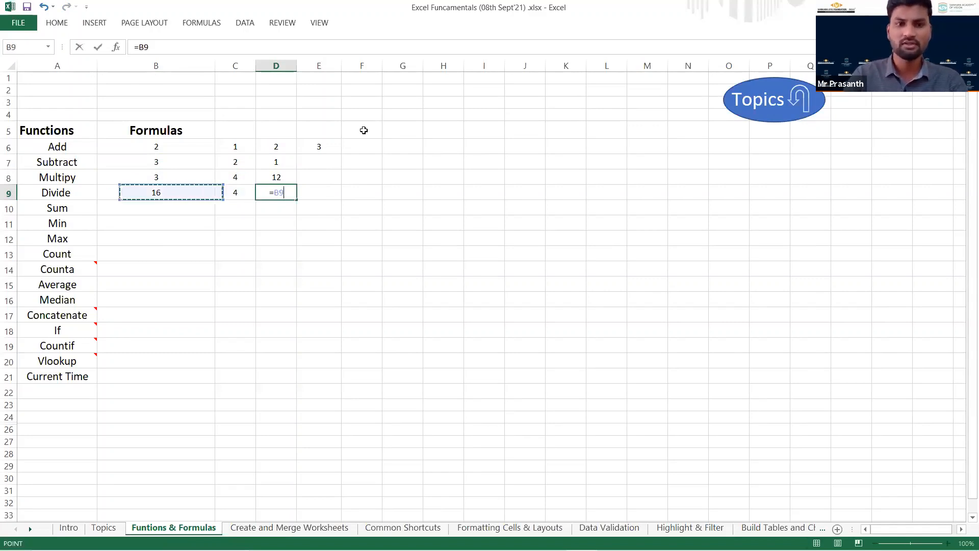
pyautogui.write('/')
pyautogui.press('Left')
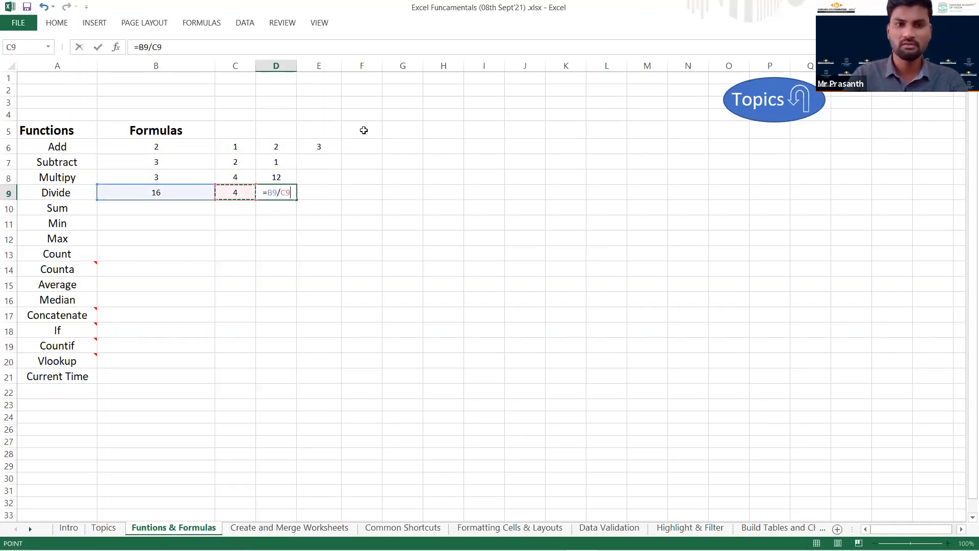
pyautogui.press('Return')
# Review the four arithmetic formulas in D6:D9.
pyautogui.press('Up')
pyautogui.press('Down')
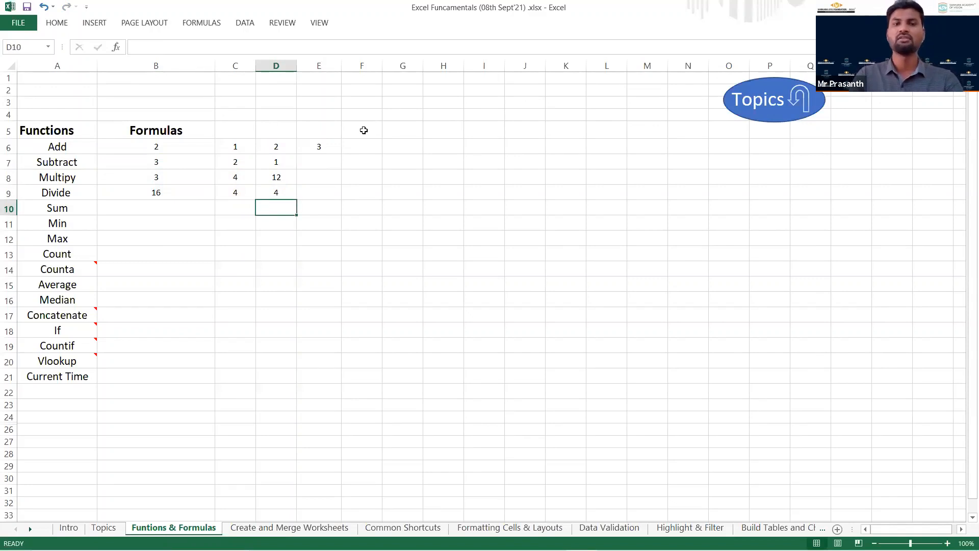
pyautogui.press('Up')
pyautogui.press('Up')
pyautogui.press('Up')
pyautogui.press('Up')
pyautogui.press('Down')
pyautogui.press('Down')
pyautogui.press('Down')
pyautogui.press('Down')
# Enter the formula =SUM(B6:E9) in B10 on the Sum row.
pyautogui.press('Left')
pyautogui.press('Left')
pyautogui.press('Left')
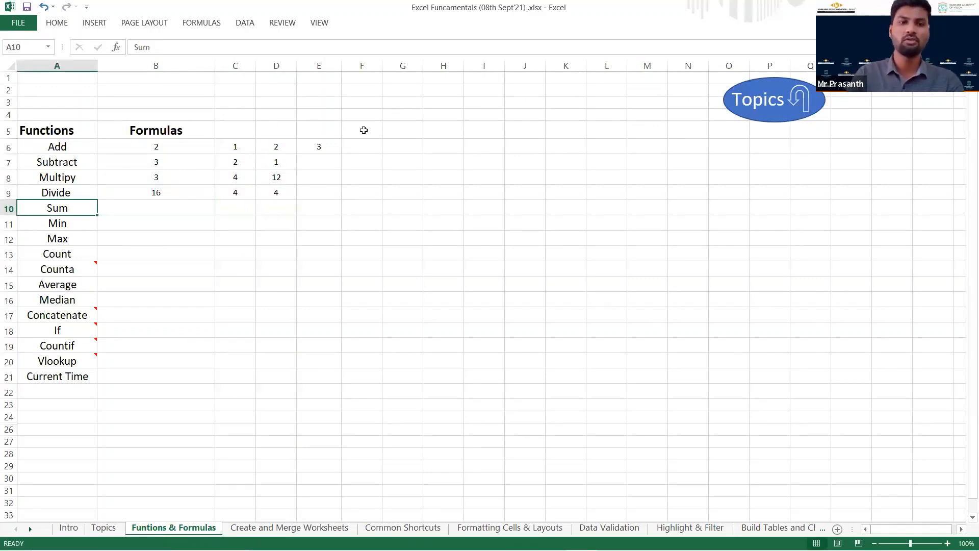
pyautogui.press('Right')
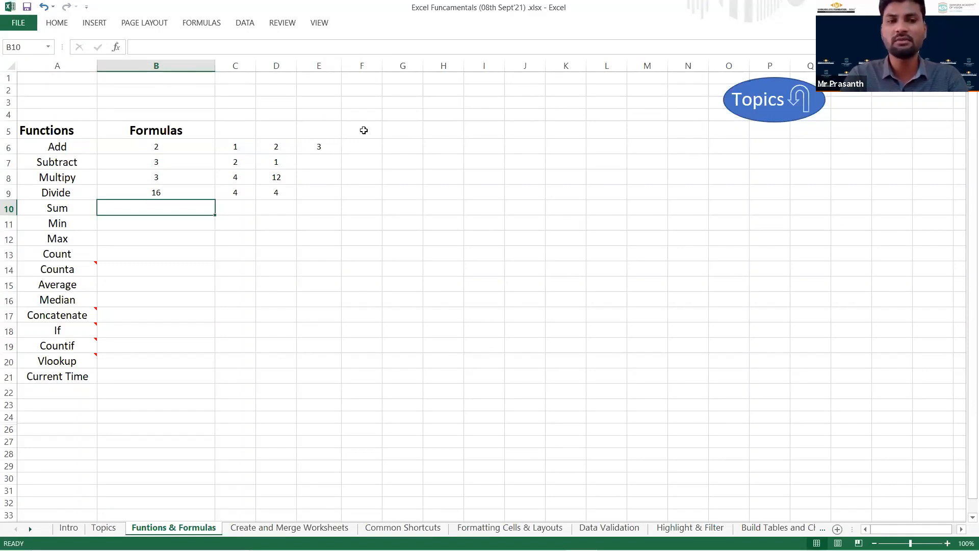
pyautogui.click(163, 211)
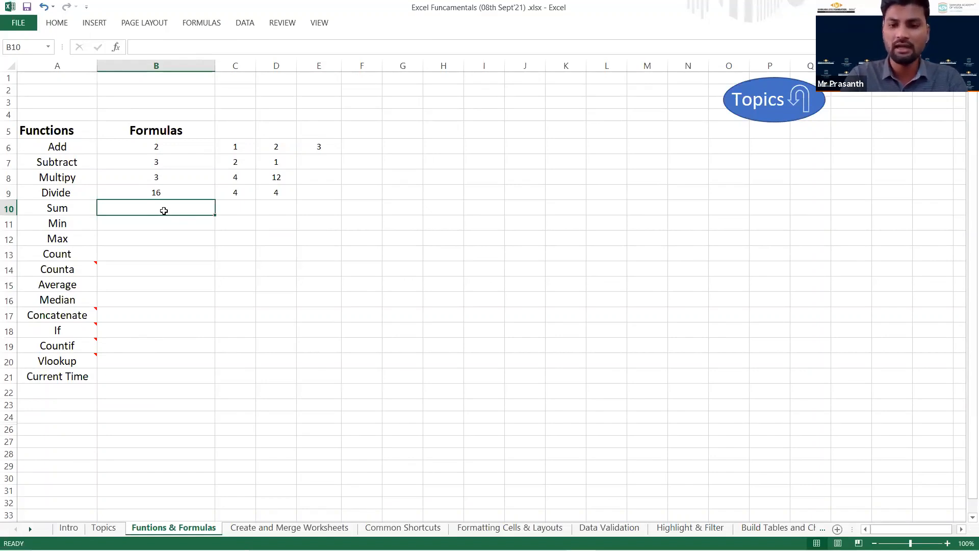
pyautogui.write('=')
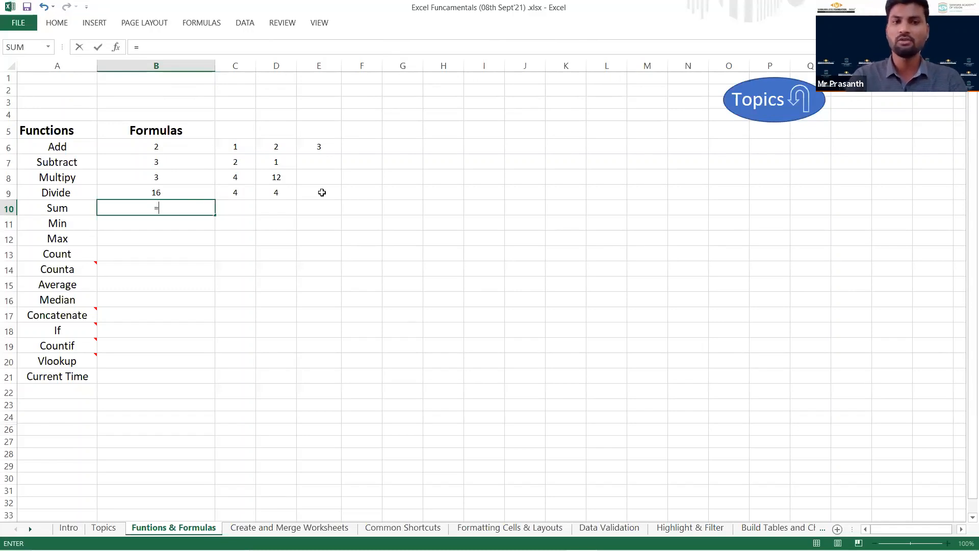
pyautogui.write('s')
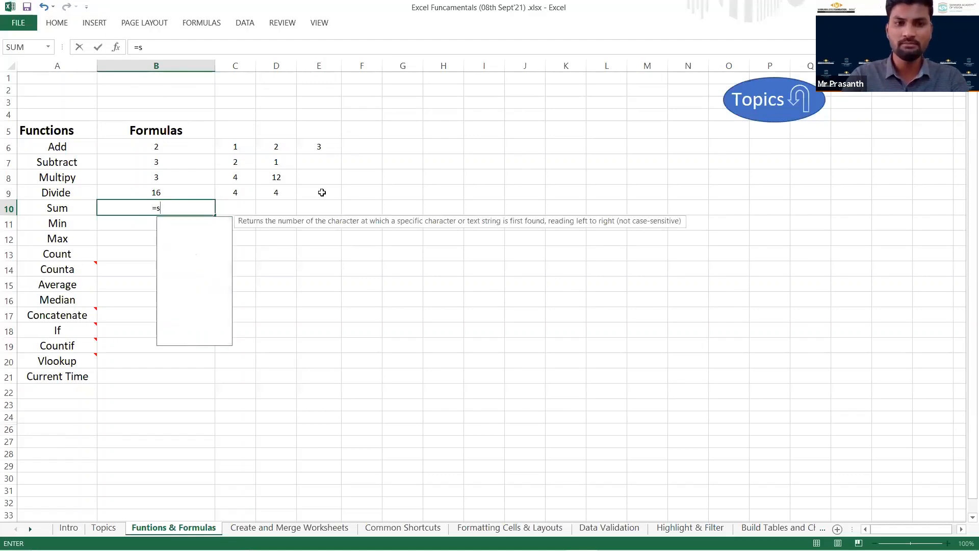
pyautogui.write('um')
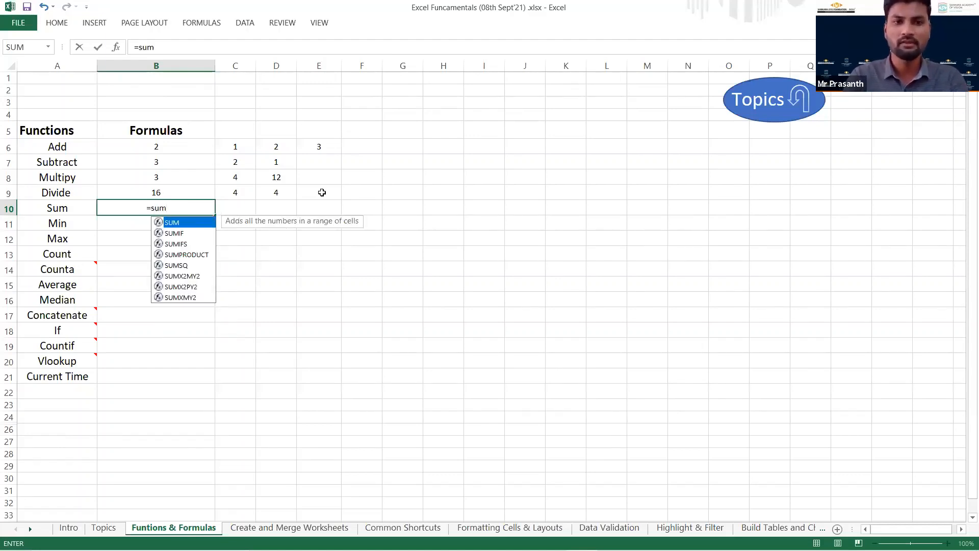
pyautogui.press('Tab')
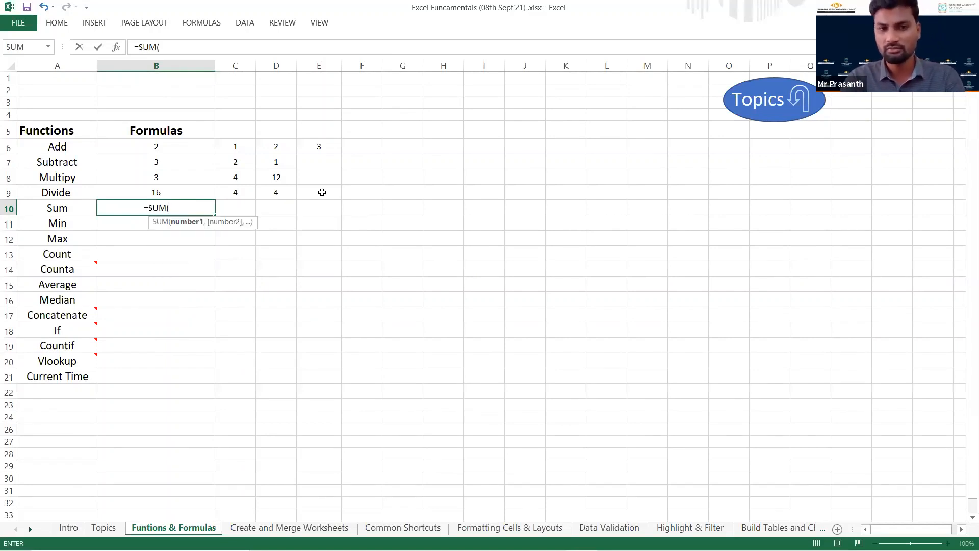
pyautogui.click(150, 147)
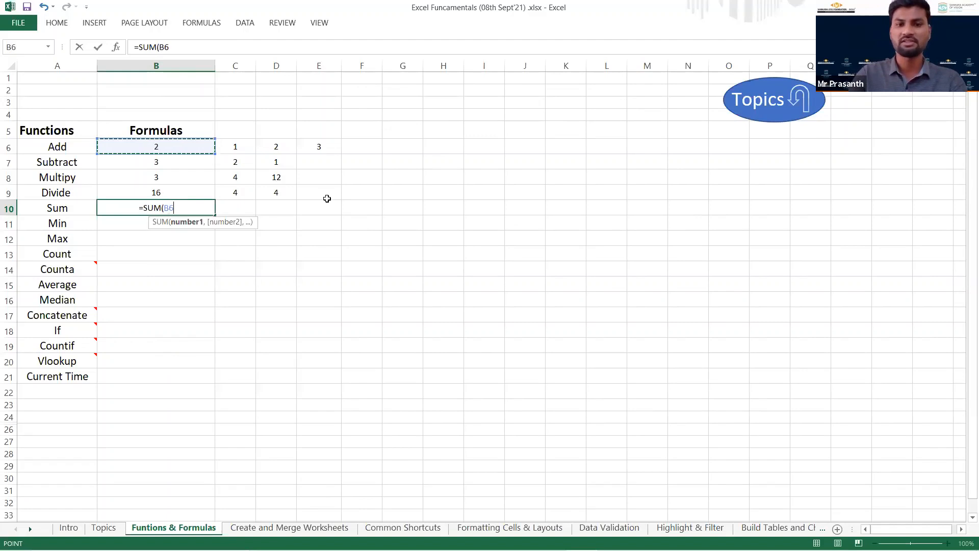
pyautogui.moveTo(332, 194); pyautogui.dragTo(329, 192)
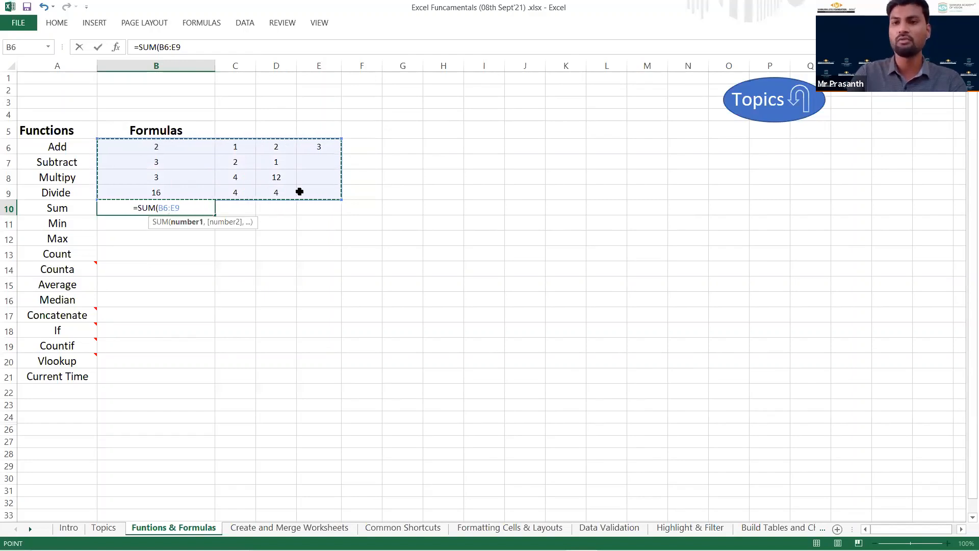
pyautogui.press('Return')
pyautogui.hotkey('ctrl', 'Return')
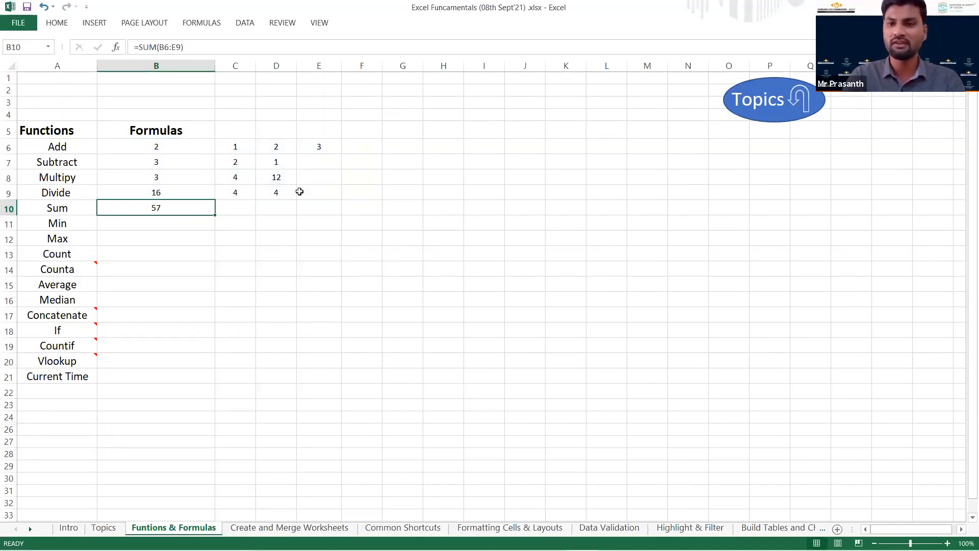
# Enter the formula =MIN(B6:E10) in B11 on the Min row.
pyautogui.press('Return')
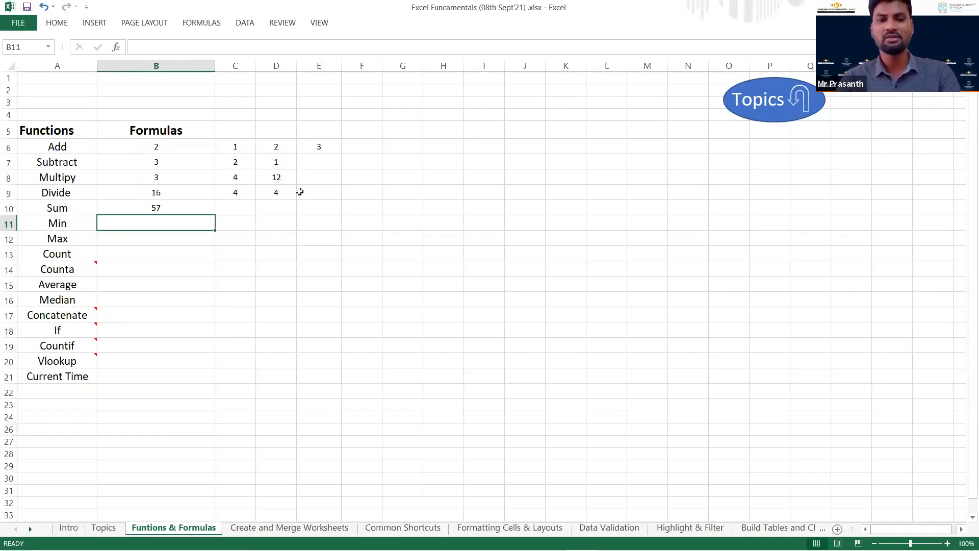
pyautogui.write('=')
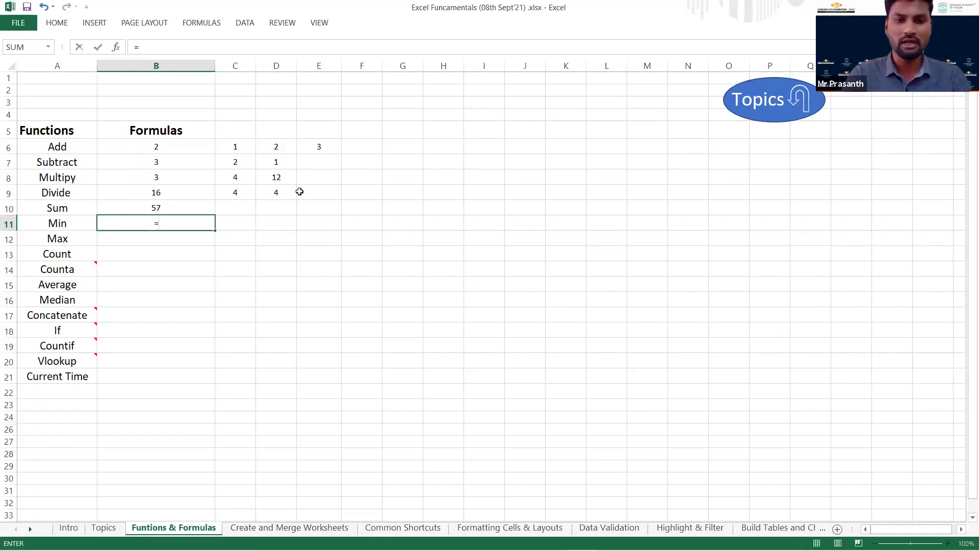
pyautogui.write('min')
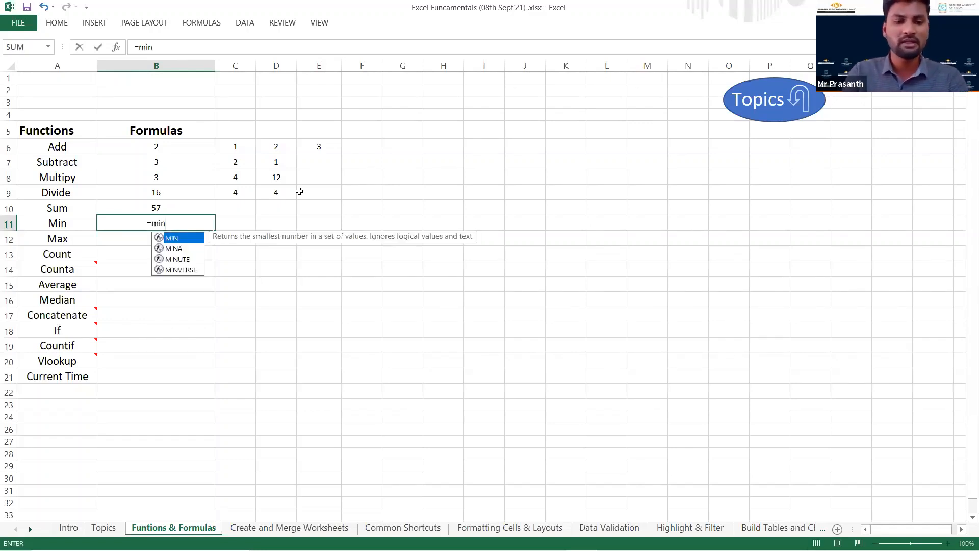
pyautogui.press('Tab')
pyautogui.click(172, 146)
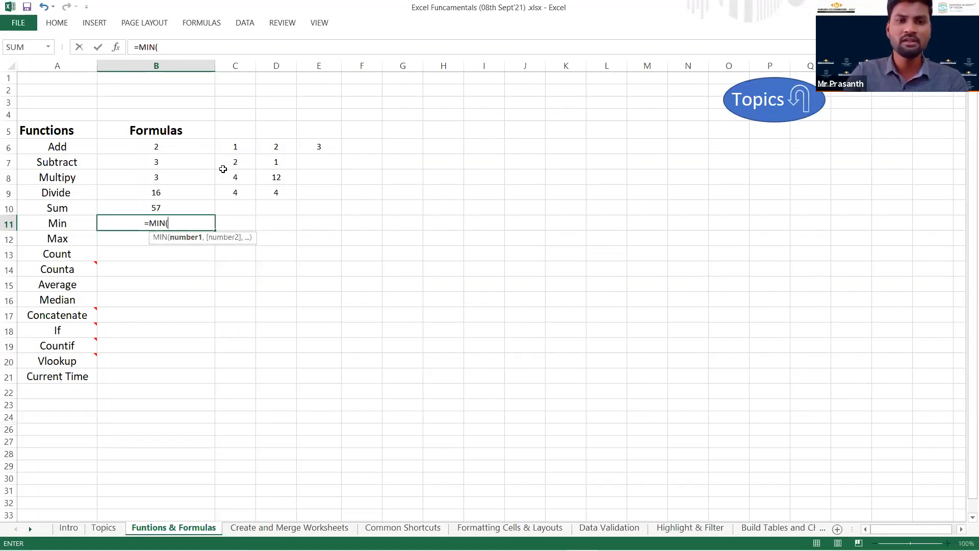
pyautogui.keyDown('shift'); pyautogui.click(323, 202); pyautogui.keyUp('shift')
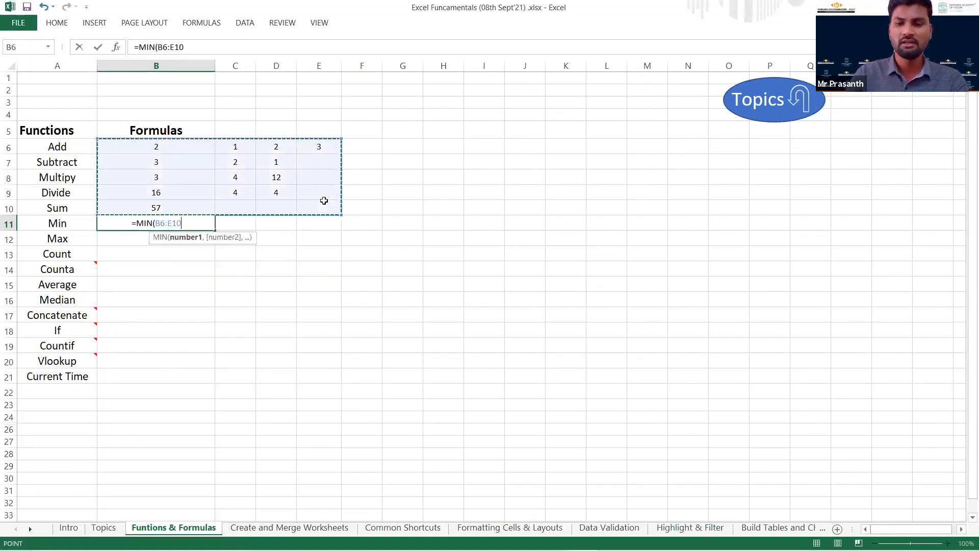
pyautogui.press('Return')
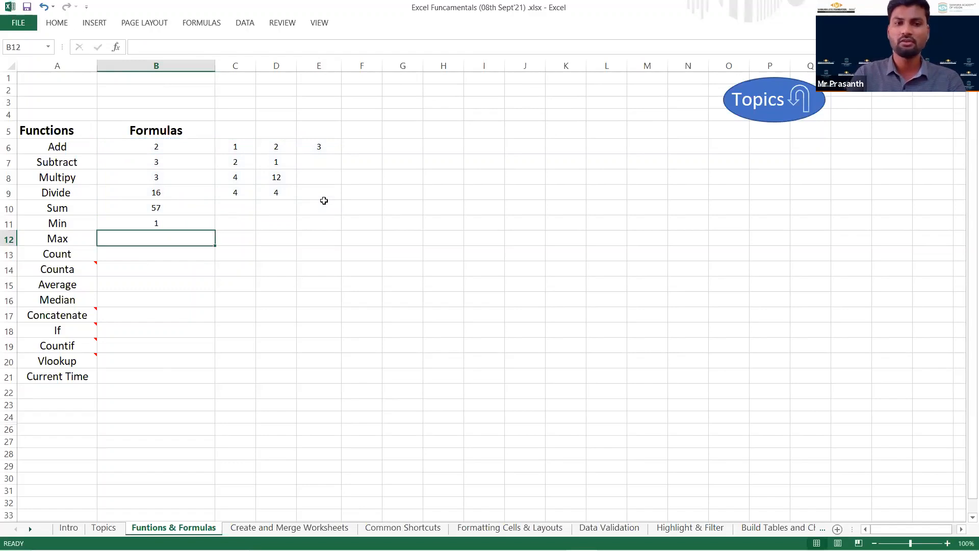
# Enter the formula =MAX(B6:E10) in B12 on the Max row and review it.
pyautogui.write('=')
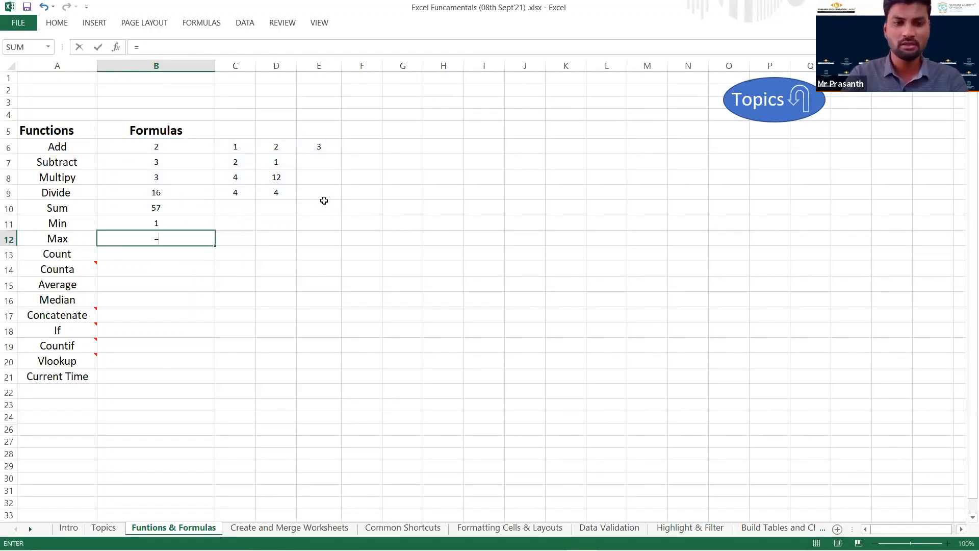
pyautogui.write('max')
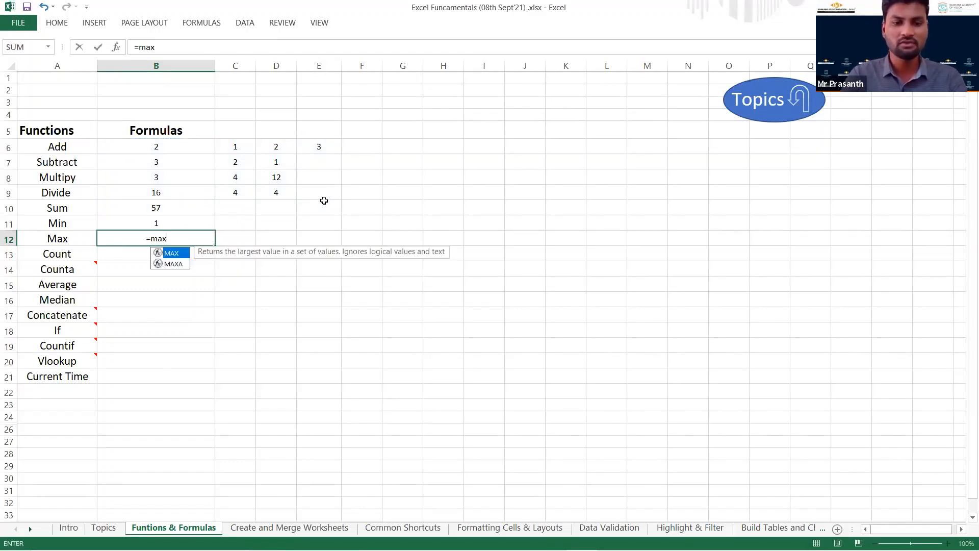
pyautogui.press('Tab')
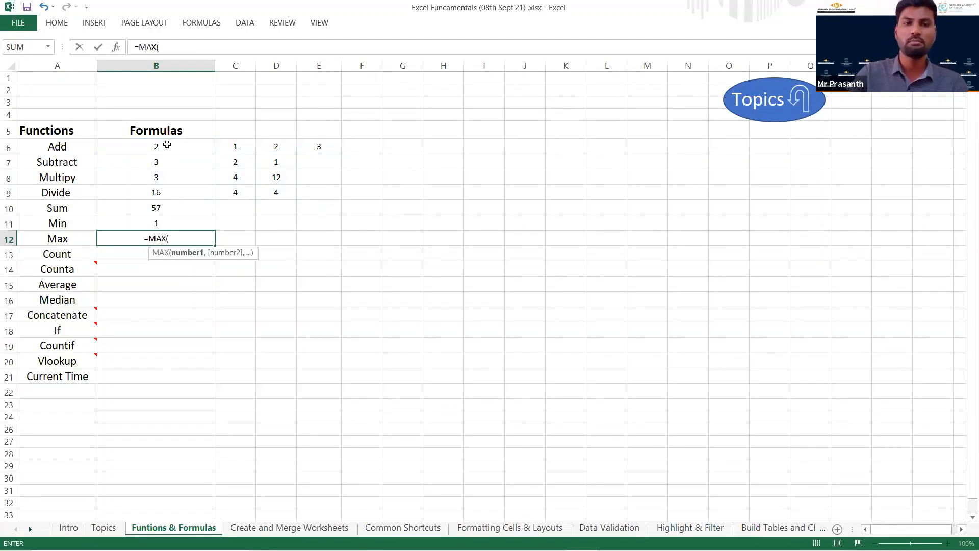
pyautogui.moveTo(304, 198); pyautogui.dragTo(306, 208)
pyautogui.press('Return')
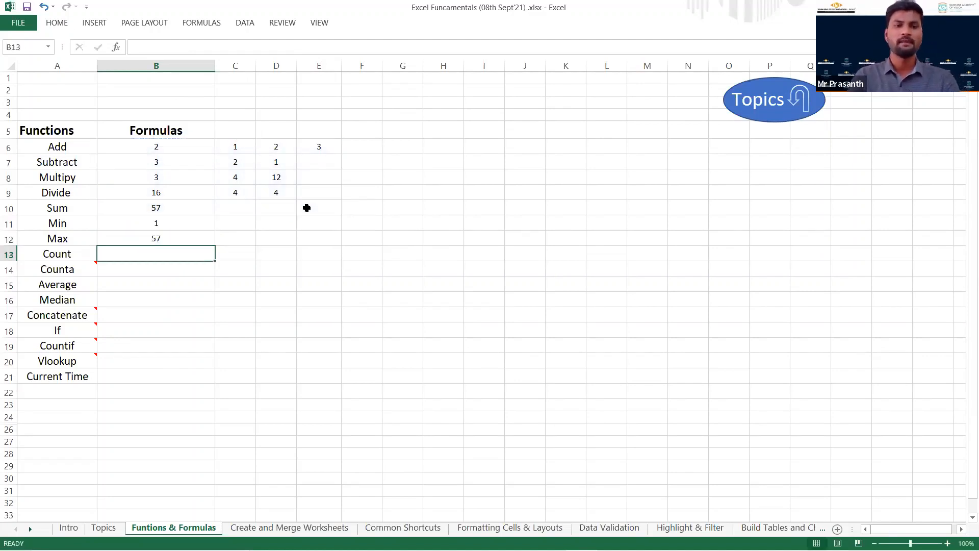
pyautogui.press('Up')
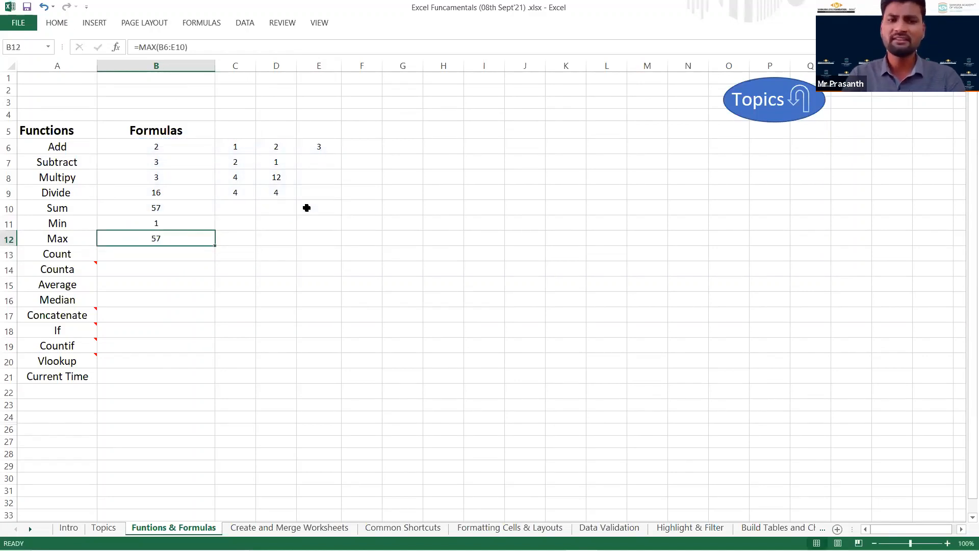
# Enter the formula =COUNT(B6:E10) in B13 and select B6:E9 to check the counted cells.
pyautogui.press('Down')
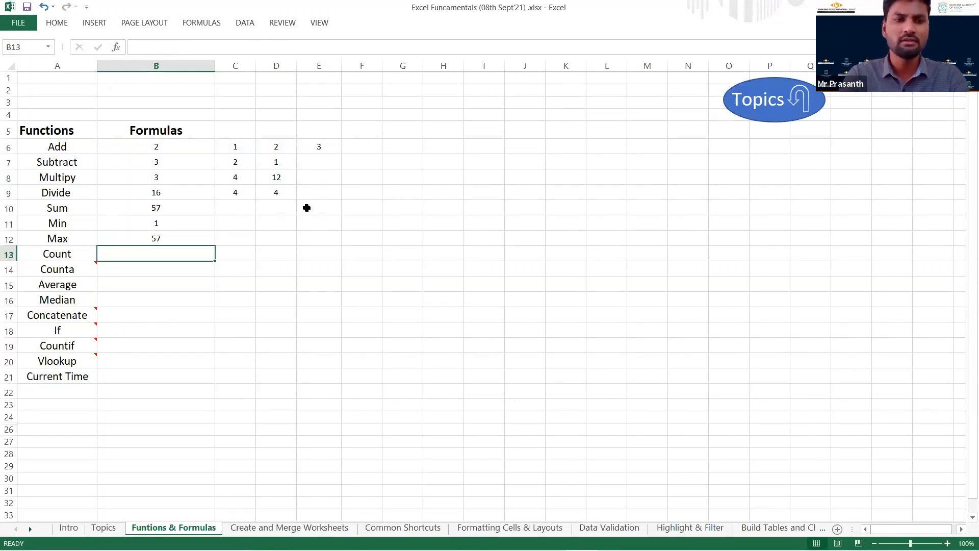
pyautogui.write('=c')
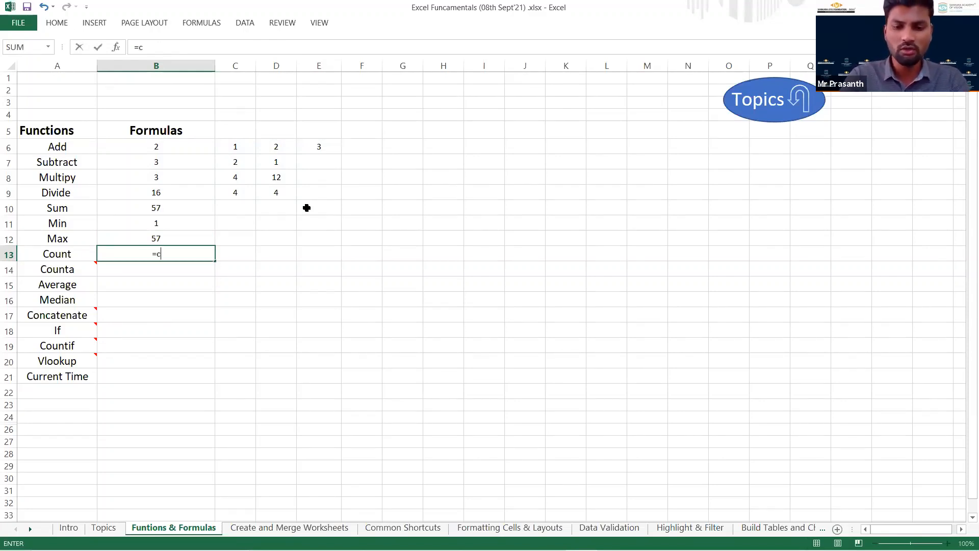
pyautogui.write('ount')
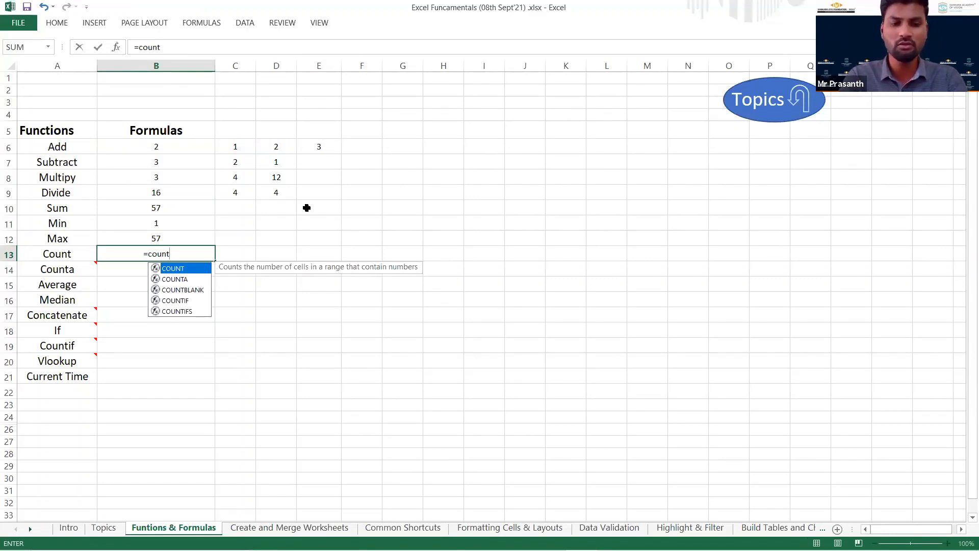
pyautogui.press('Tab')
pyautogui.click(162, 147)
pyautogui.moveTo(311, 194)
pyautogui.mouseDown()
pyautogui.moveTo(313, 216)
pyautogui.moveTo(323, 202)
pyautogui.mouseUp()
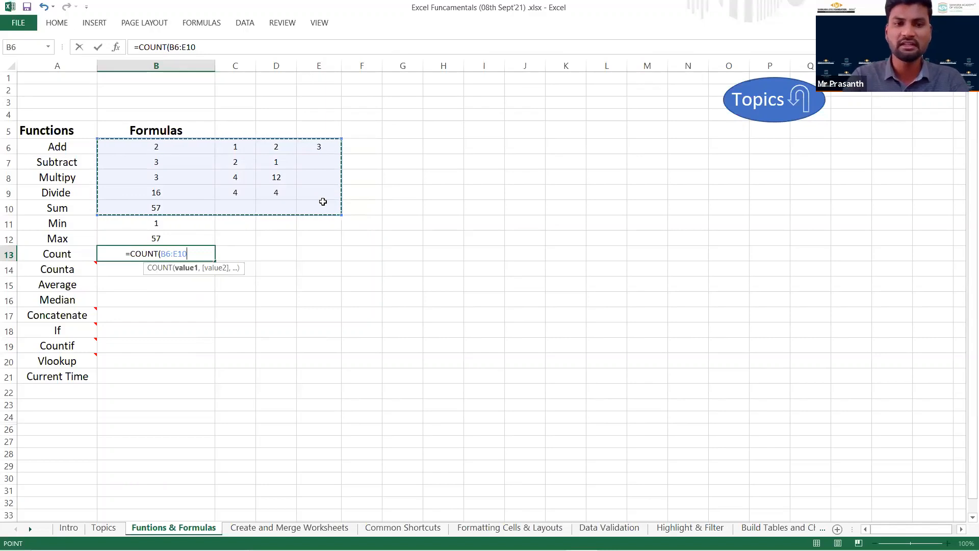
pyautogui.press('Return')
pyautogui.press('Up')
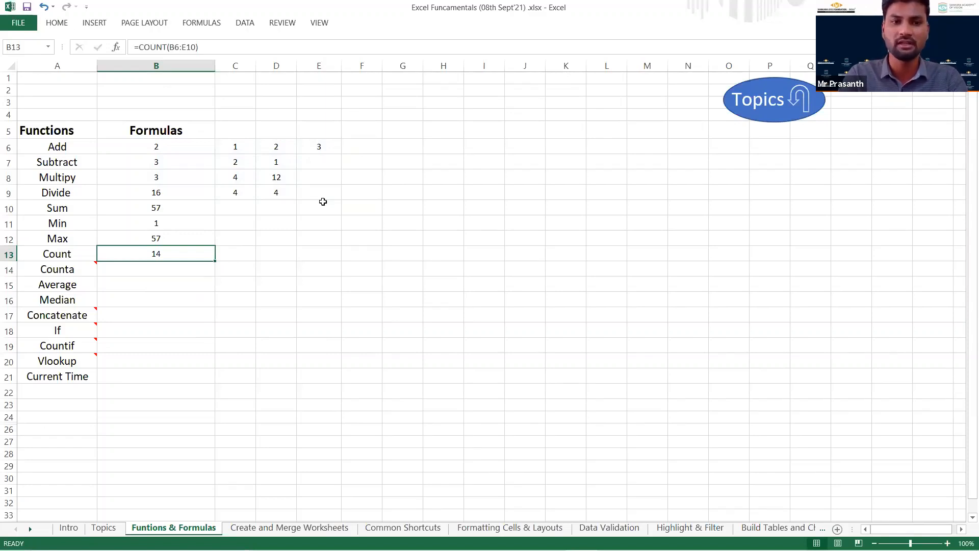
pyautogui.moveTo(170, 151); pyautogui.dragTo(313, 201)
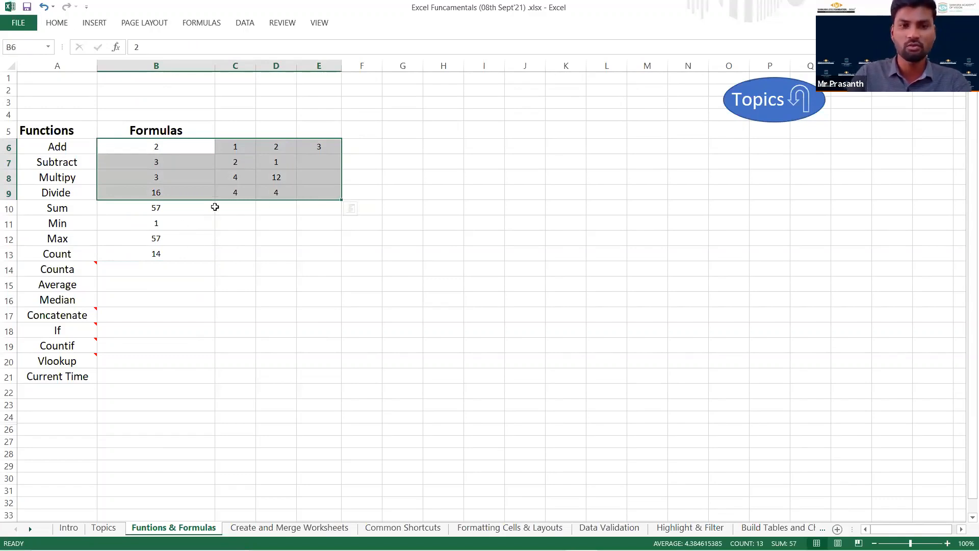
# Add the sample text entries Cornea in F7 and Retina in F8.
pyautogui.click(170, 270)
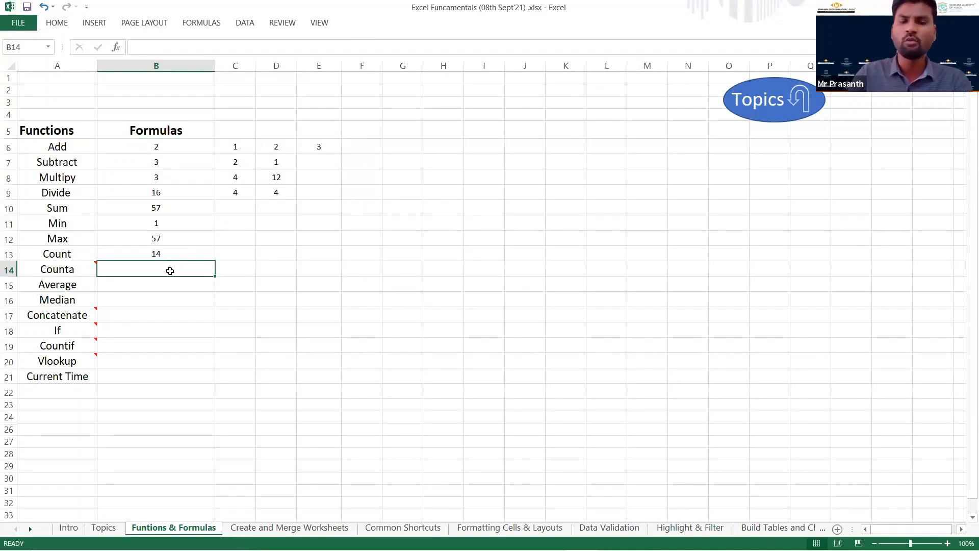
pyautogui.moveTo(81, 271)
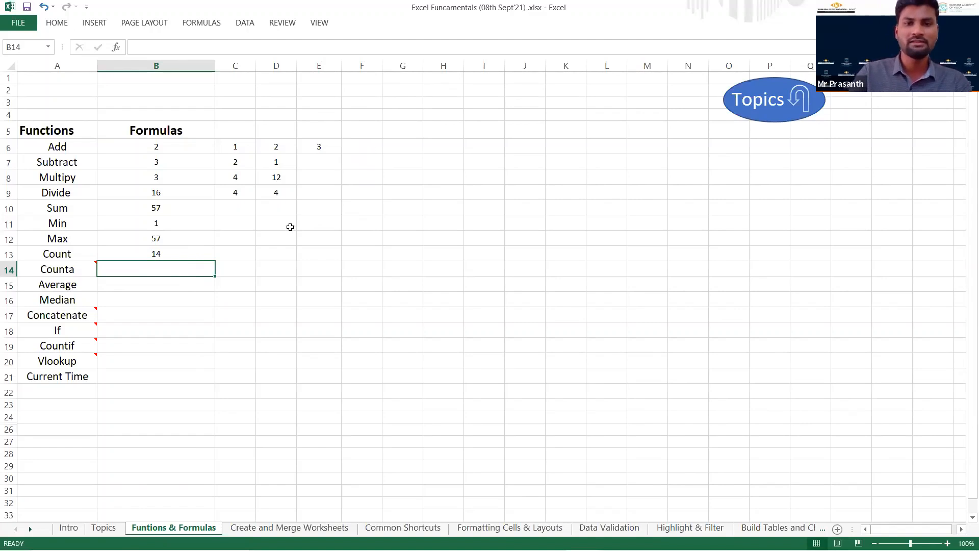
pyautogui.click(353, 159)
pyautogui.write('Cornea')
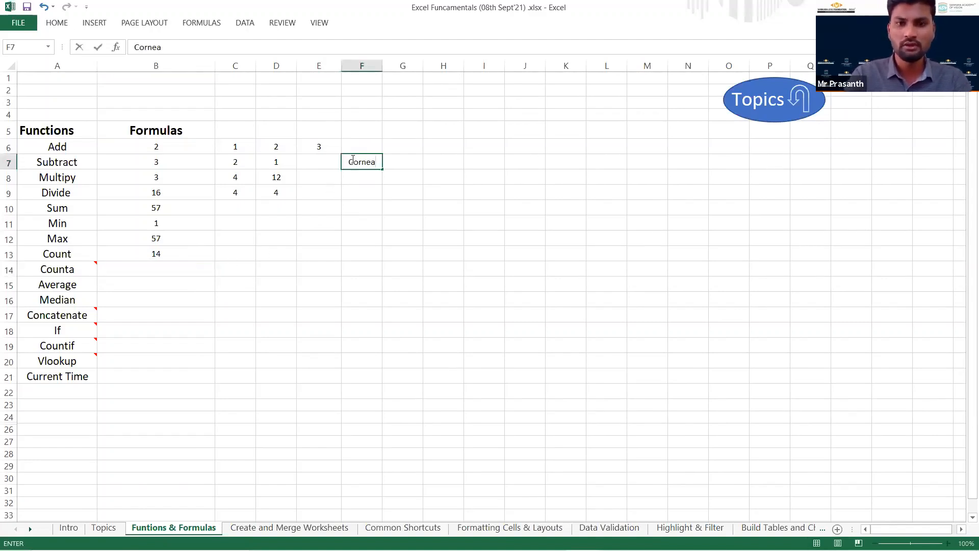
pyautogui.press('Return')
pyautogui.write('Retina')
pyautogui.press('Return')
# Enter the formula =COUNTA(B6:F9) in B14 on the Counta row.
pyautogui.press('Down')
pyautogui.press('Down')
pyautogui.press('Left')
pyautogui.press('Left')
pyautogui.press('Left')
pyautogui.press('Left')
pyautogui.press('Down')
pyautogui.press('Down')
pyautogui.press('Down')
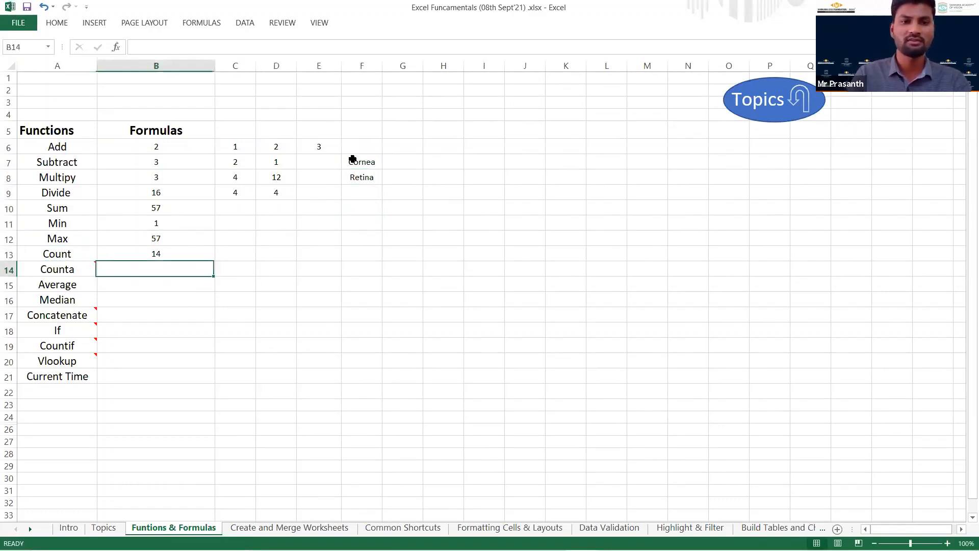
pyautogui.write('=')
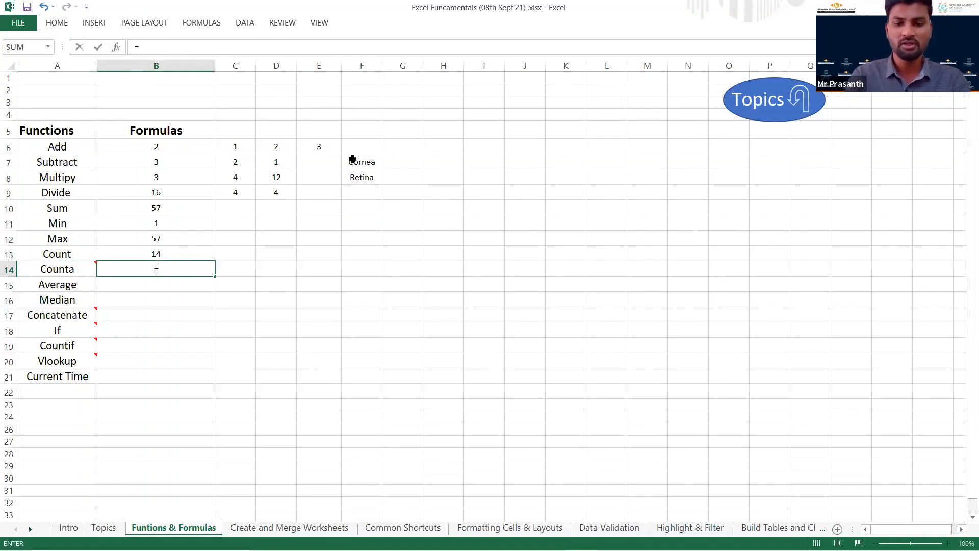
pyautogui.write('coun')
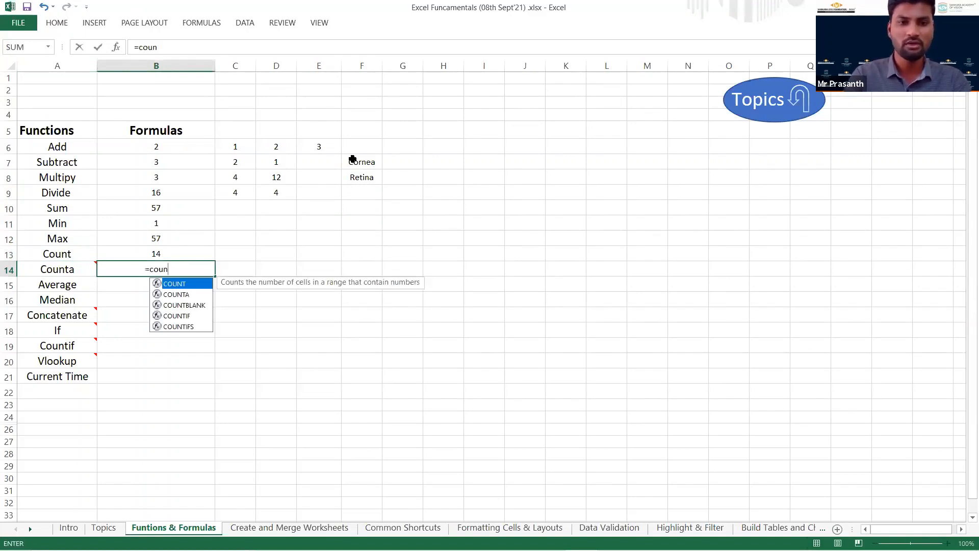
pyautogui.write('ta')
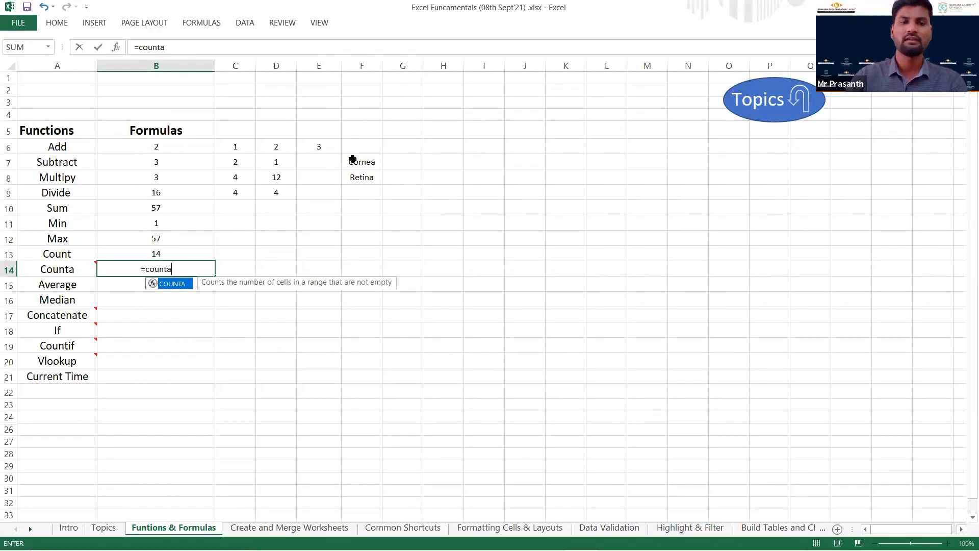
pyautogui.press('Tab')
pyautogui.click(162, 147)
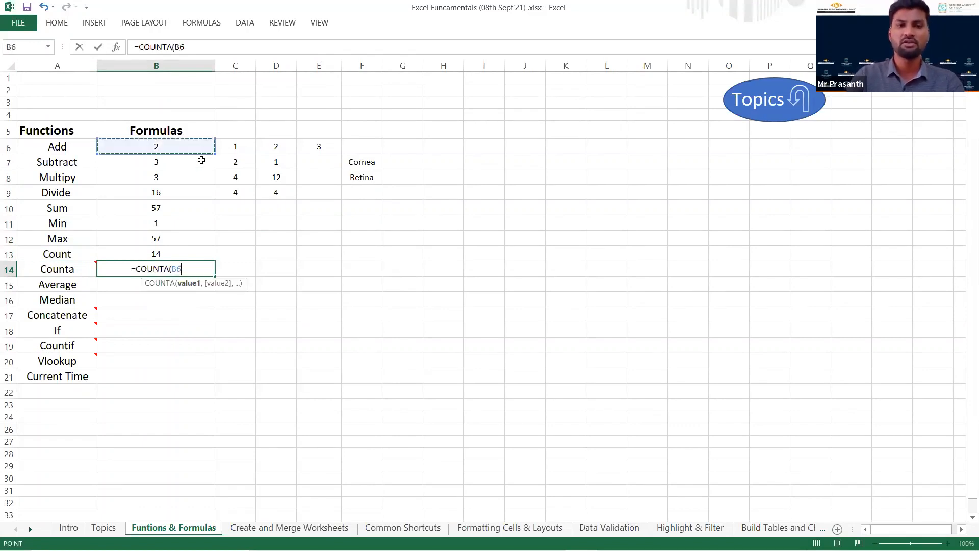
pyautogui.keyDown('shift'); pyautogui.click(361, 192); pyautogui.keyUp('shift')
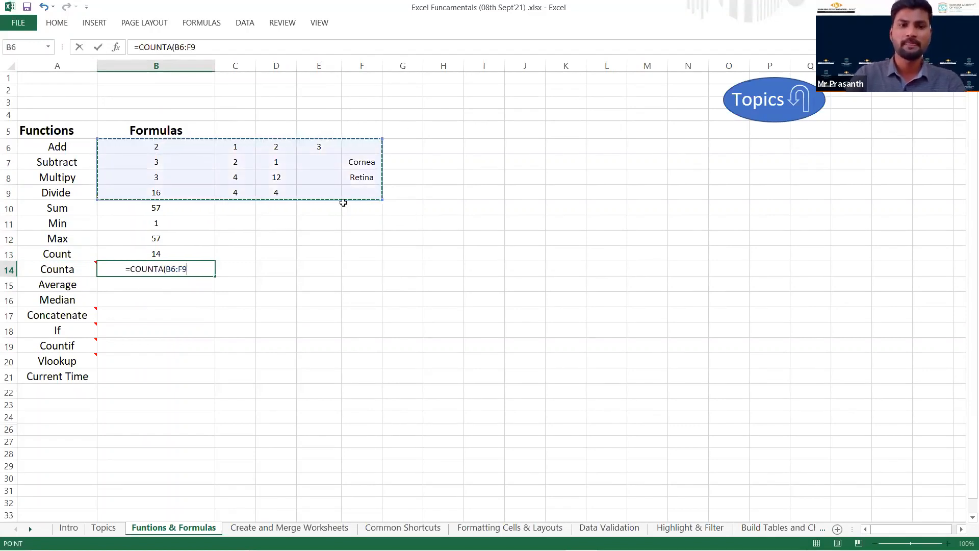
pyautogui.press('Return')
# Change the Count formula in B13 to =COUNT(B6:G9) and check the range used by the Counta formula in B14.
pyautogui.click(168, 254)
pyautogui.doubleClick(169, 254)
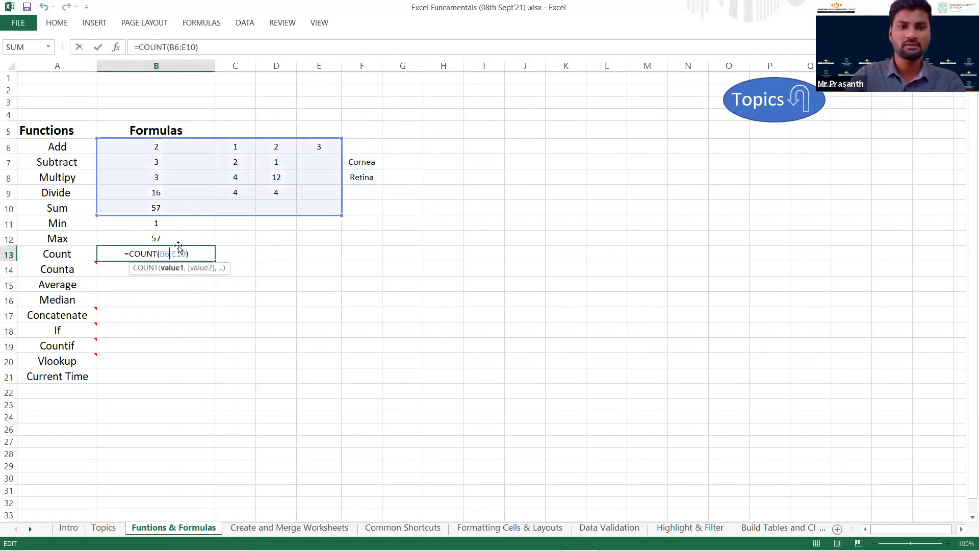
pyautogui.moveTo(158, 254); pyautogui.dragTo(186, 254)
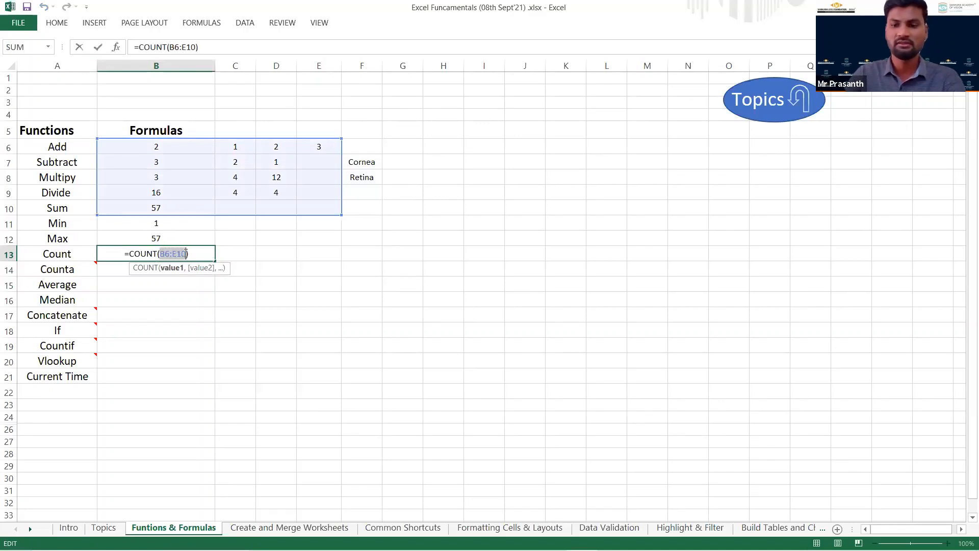
pyautogui.click(178, 149)
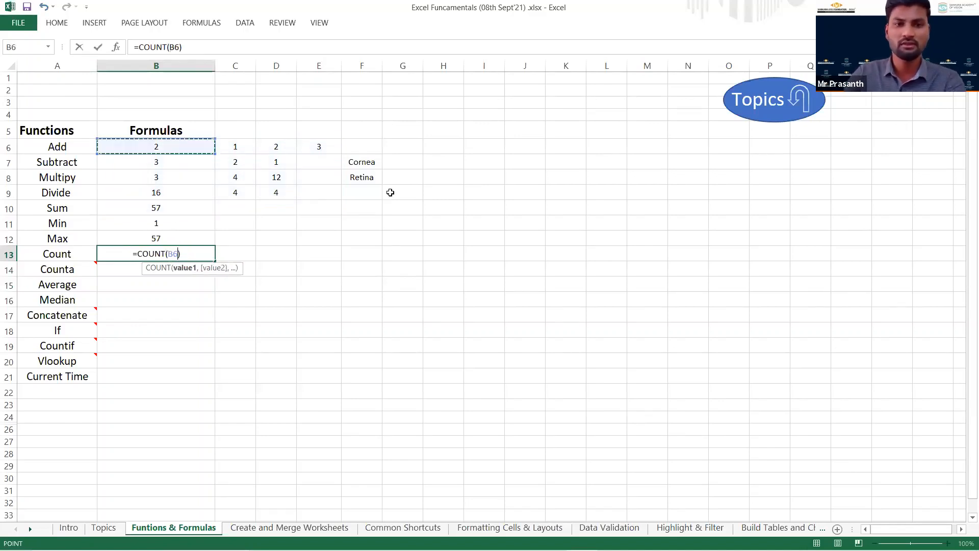
pyautogui.keyDown('shift'); pyautogui.click(392, 193); pyautogui.keyUp('shift')
pyautogui.doubleClick(183, 253)
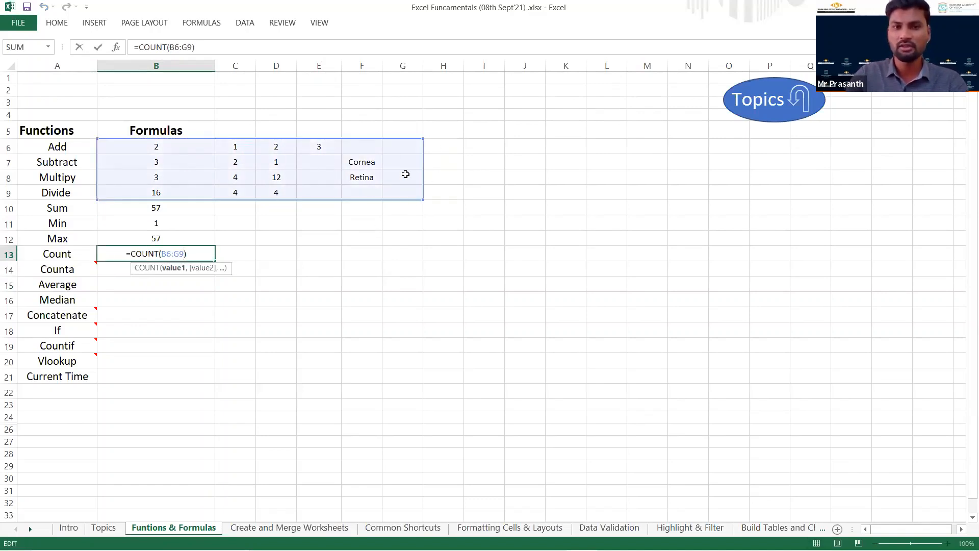
pyautogui.hotkey('ctrl', 'Return')
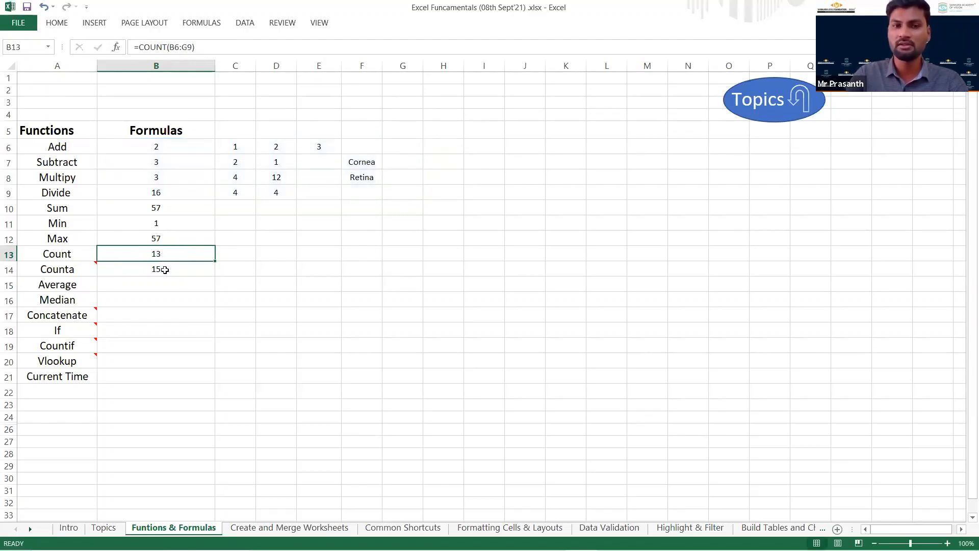
pyautogui.doubleClick(184, 271)
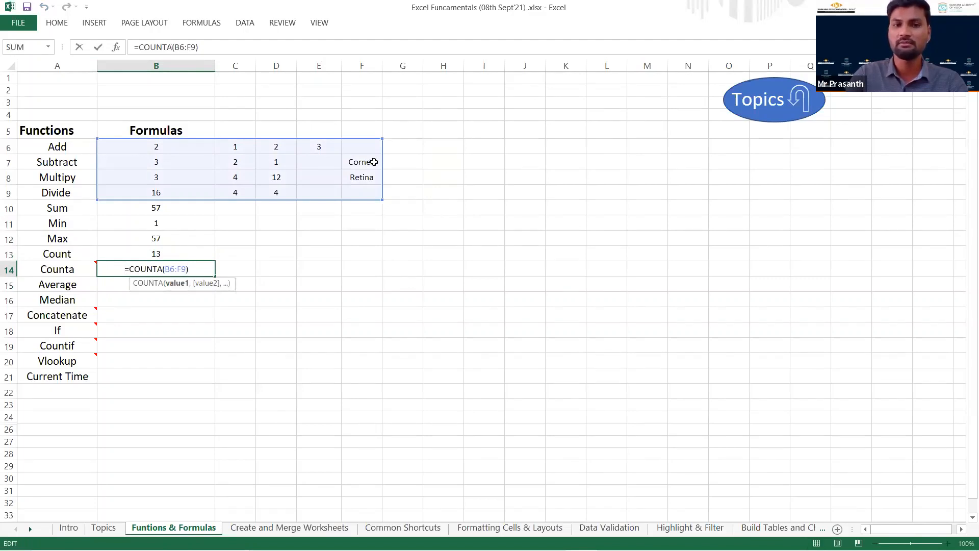
pyautogui.click(172, 267)
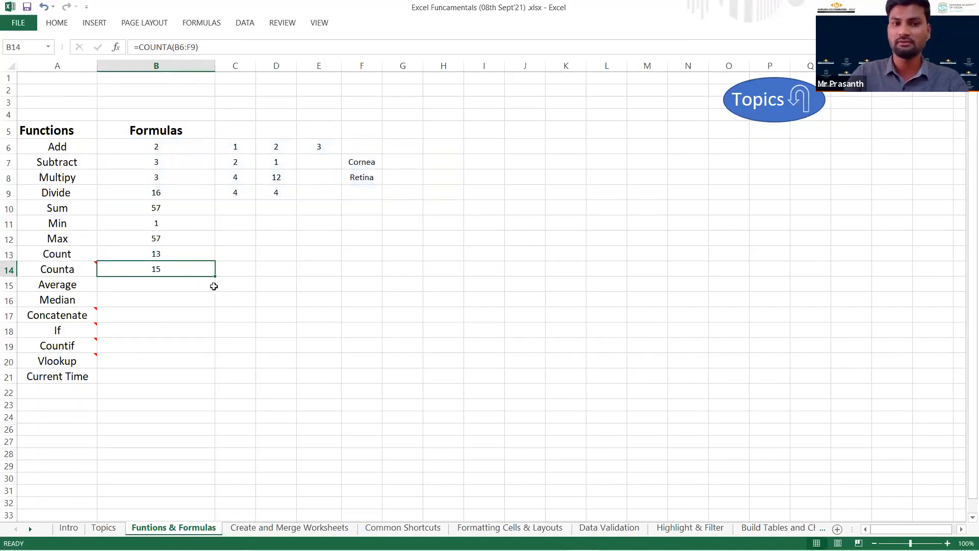
# Fill D15:H15 on the Average row with the sample numbers 76, 14, 68, 45 and 199.
pyautogui.click(181, 285)
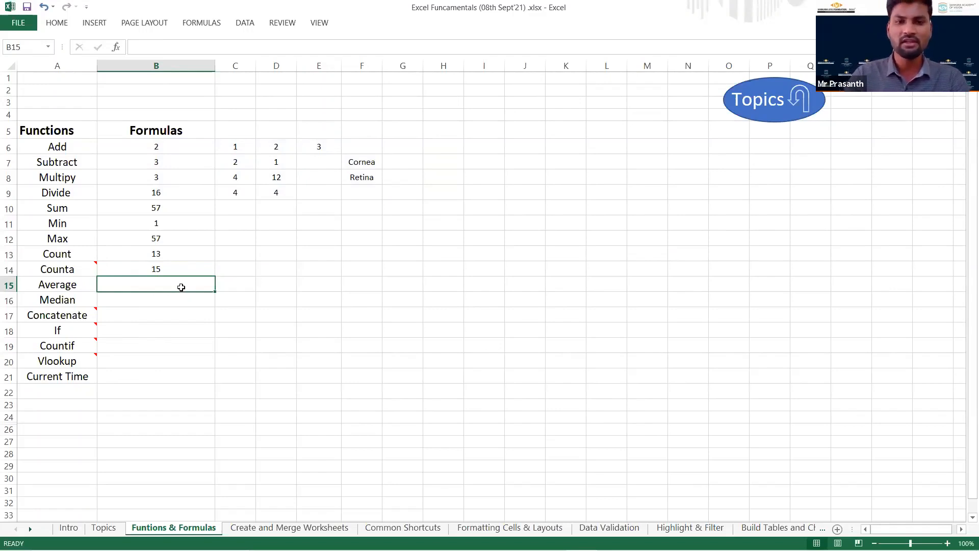
pyautogui.press('Right')
pyautogui.press('Right')
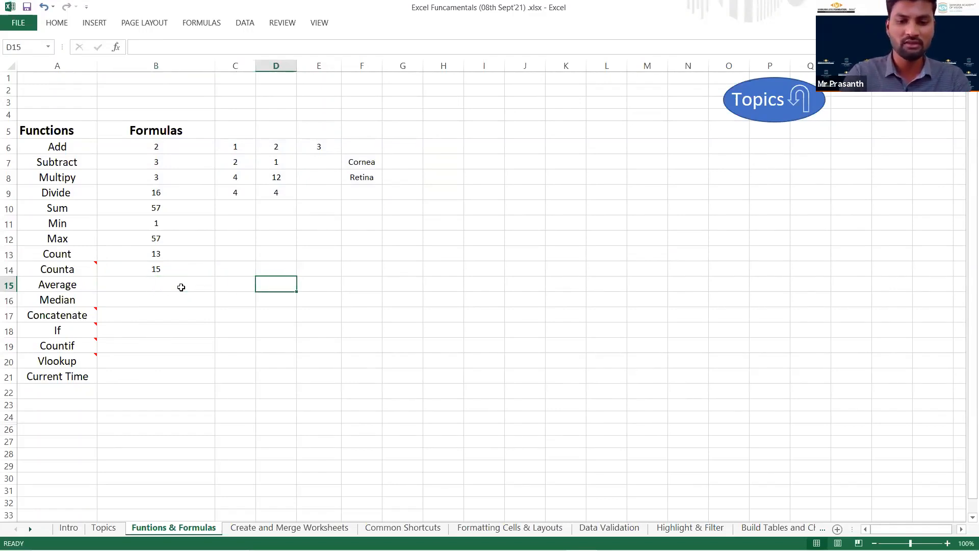
pyautogui.write('76')
pyautogui.press('Right')
pyautogui.write('14')
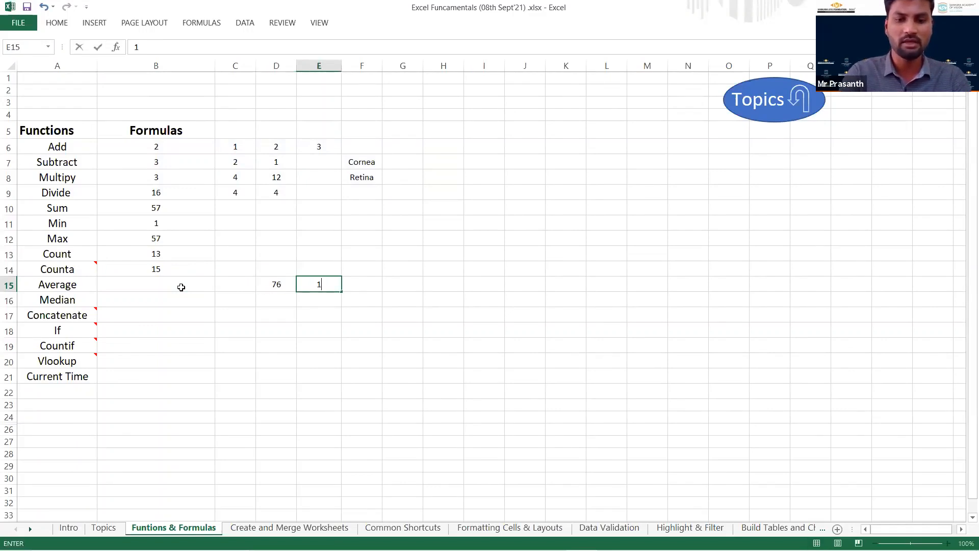
pyautogui.press('Right')
pyautogui.write('68')
pyautogui.press('Right')
pyautogui.write('45')
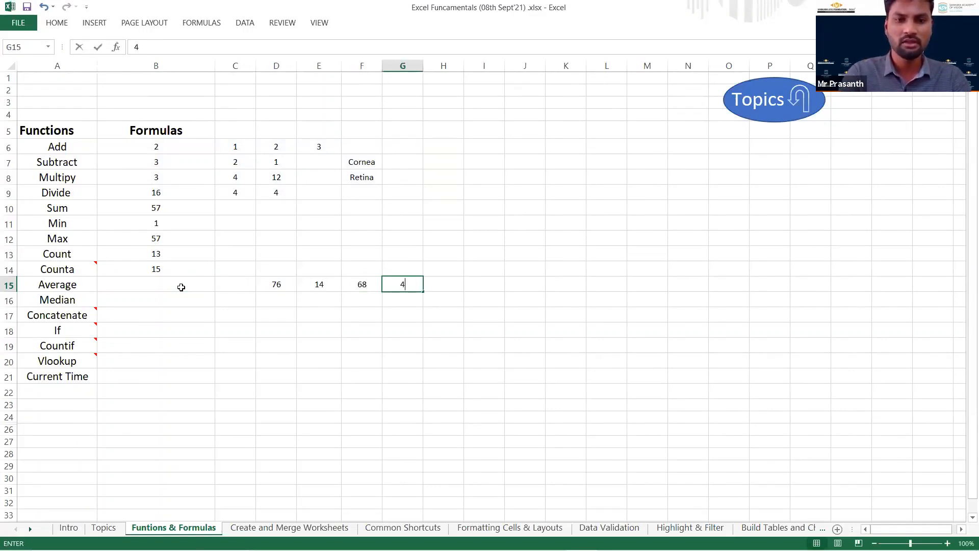
pyautogui.press('Right')
pyautogui.write('199')
pyautogui.press('Return')
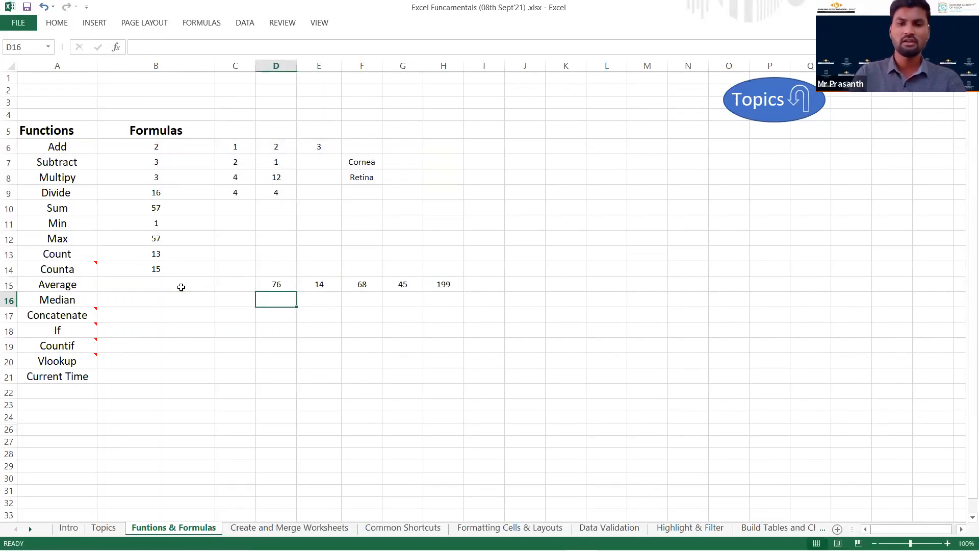
# Enter the formula =AVERAGE(D15:H15) in B15 and select D15:H15 to check the averaged cells.
pyautogui.click(181, 287)
pyautogui.write('=')
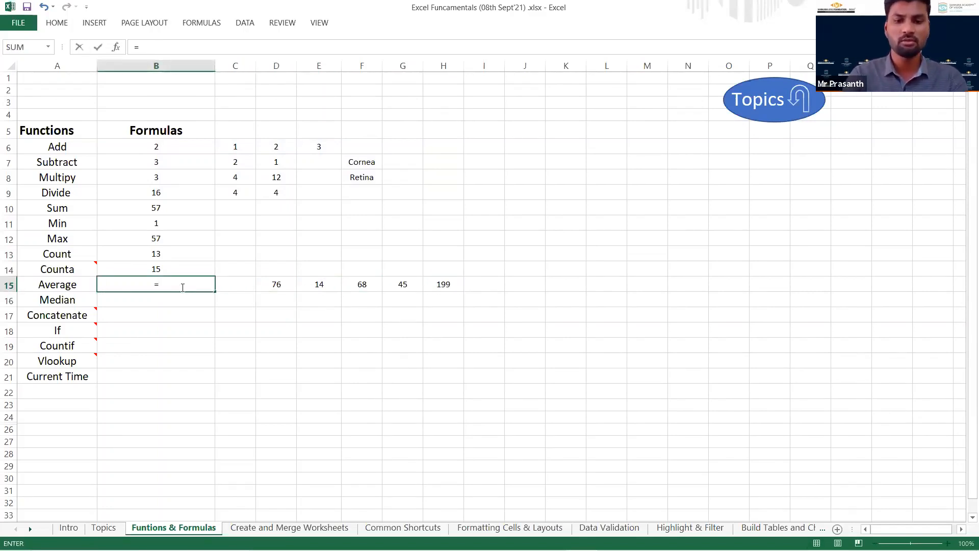
pyautogui.write('aver')
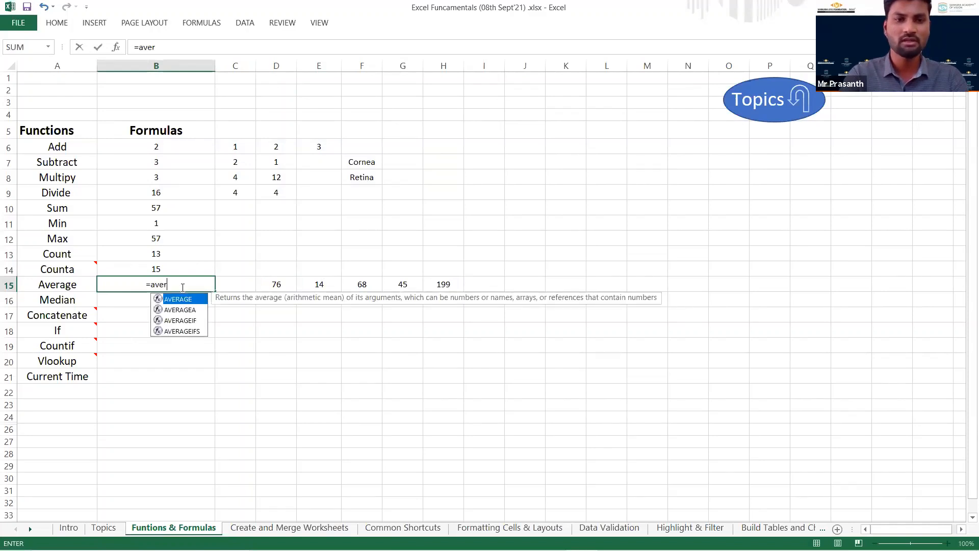
pyautogui.press('Tab')
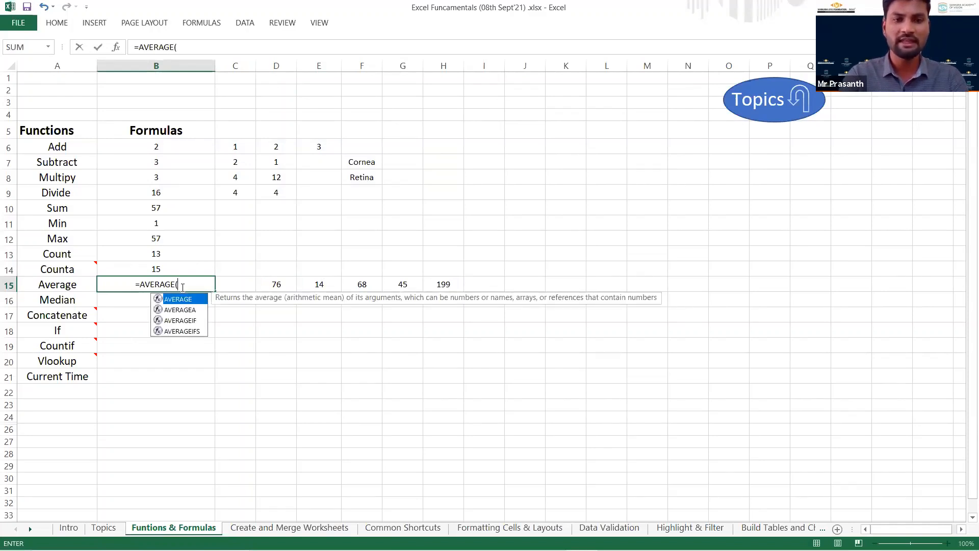
pyautogui.click(279, 287)
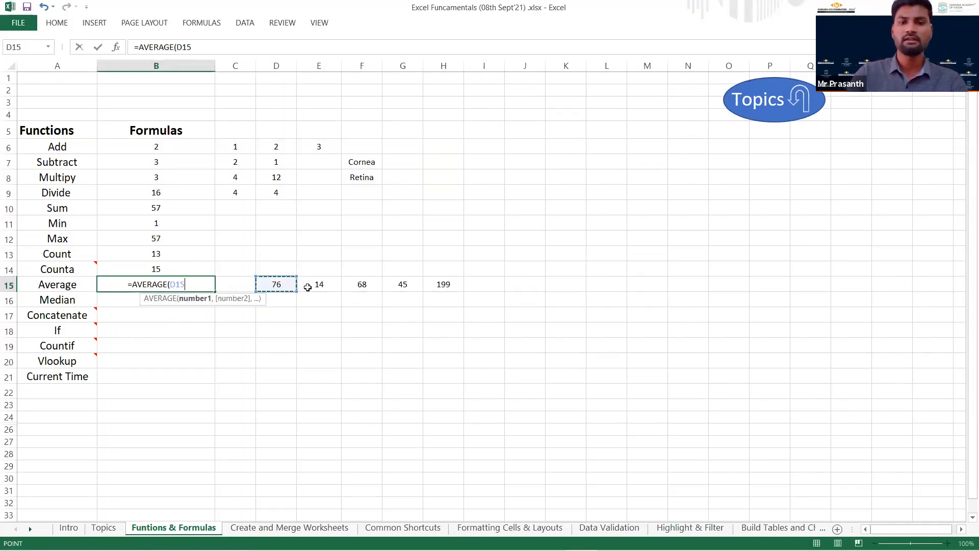
pyautogui.keyDown('shift'); pyautogui.click(431, 287); pyautogui.keyUp('shift')
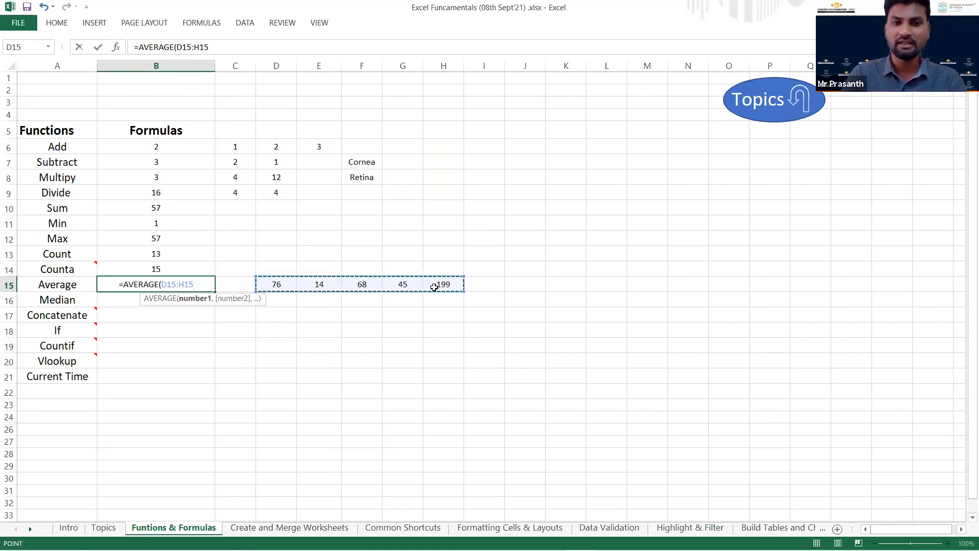
pyautogui.press('Return')
pyautogui.press('Up')
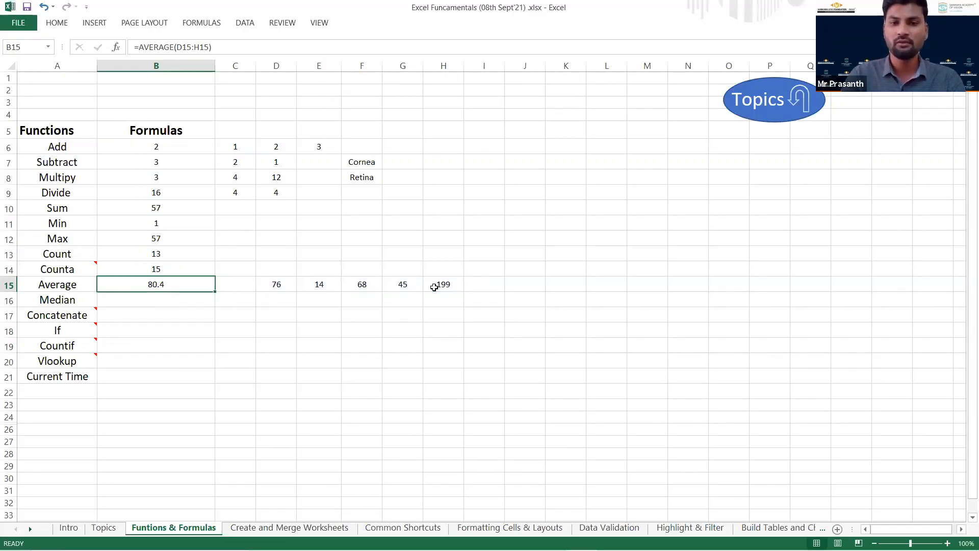
pyautogui.press('Right')
pyautogui.press('Right')
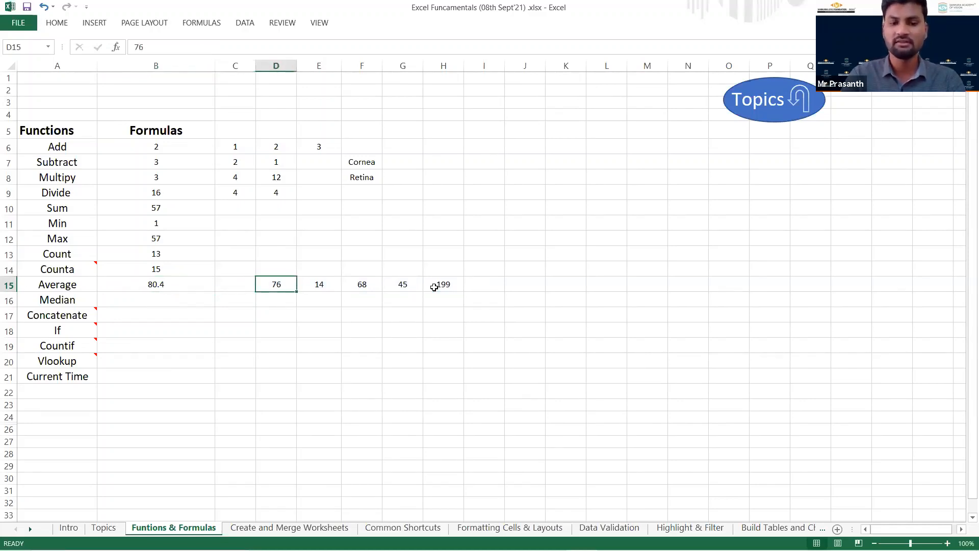
pyautogui.hotkey('shift', 'Right')
pyautogui.hotkey('shift', 'Right')
pyautogui.hotkey('shift', 'Right')
pyautogui.hotkey('shift', 'Right')
# Enter the formula =MEDIAN(D15:H15) in B16 and compare its result with the numbers in F15 and G15.
pyautogui.press('Left')
pyautogui.press('Down')
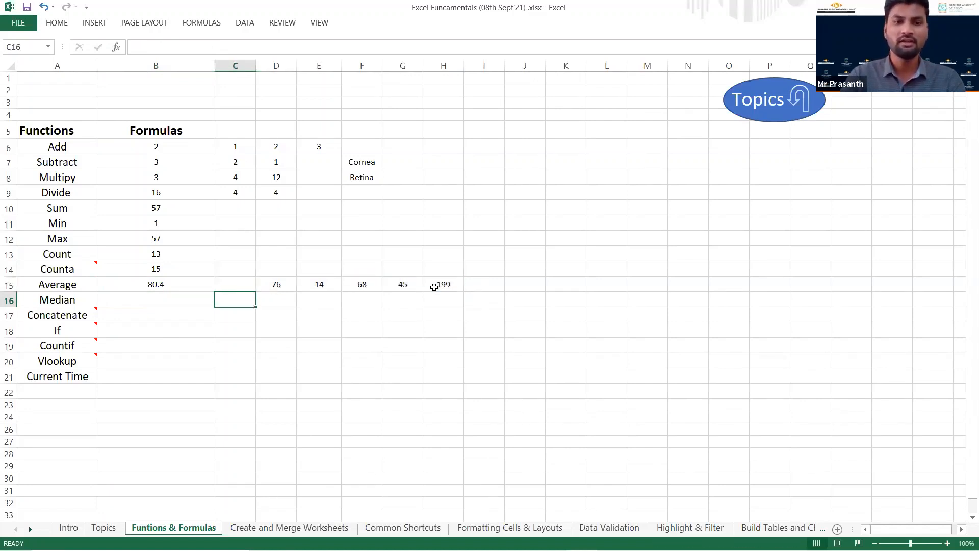
pyautogui.press('Left')
pyautogui.write('=')
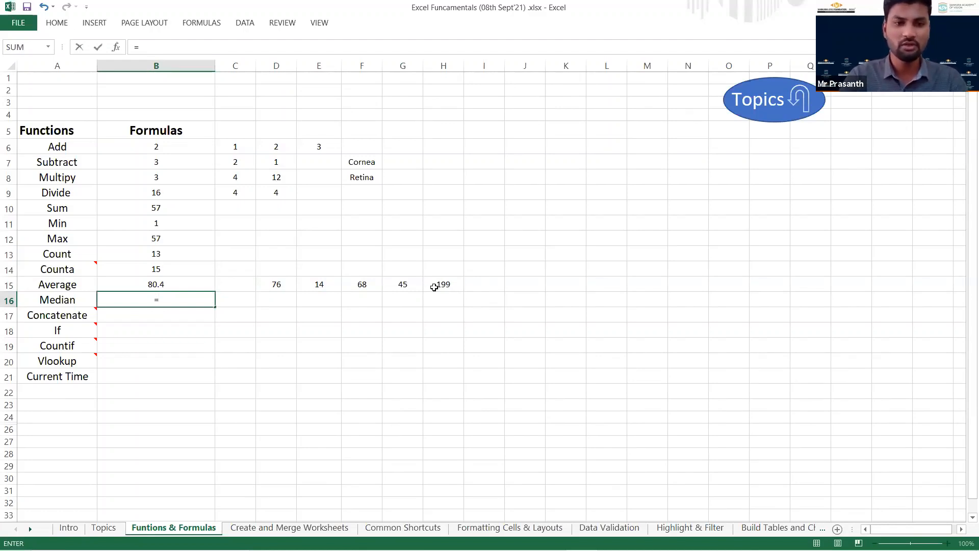
pyautogui.write('me')
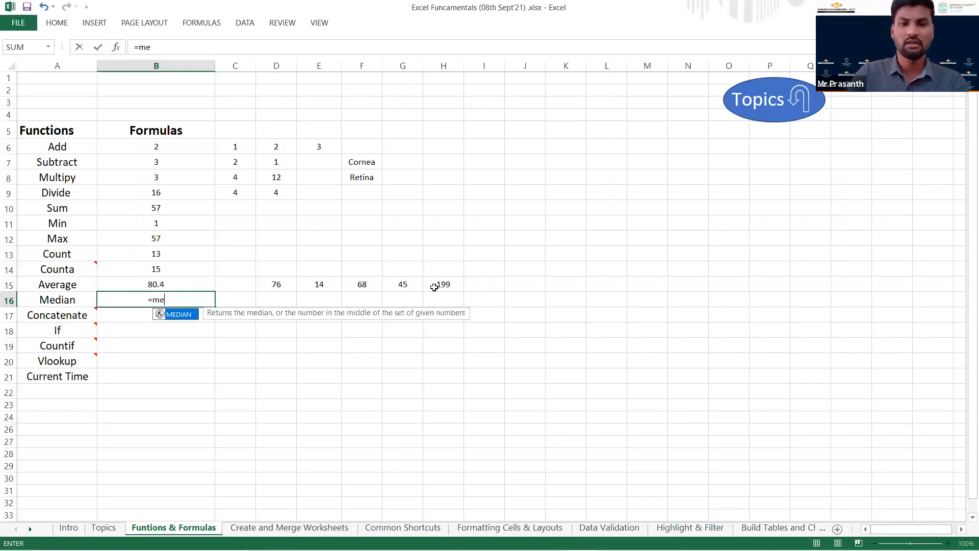
pyautogui.press('Tab')
pyautogui.moveTo(284, 285); pyautogui.dragTo(448, 288)
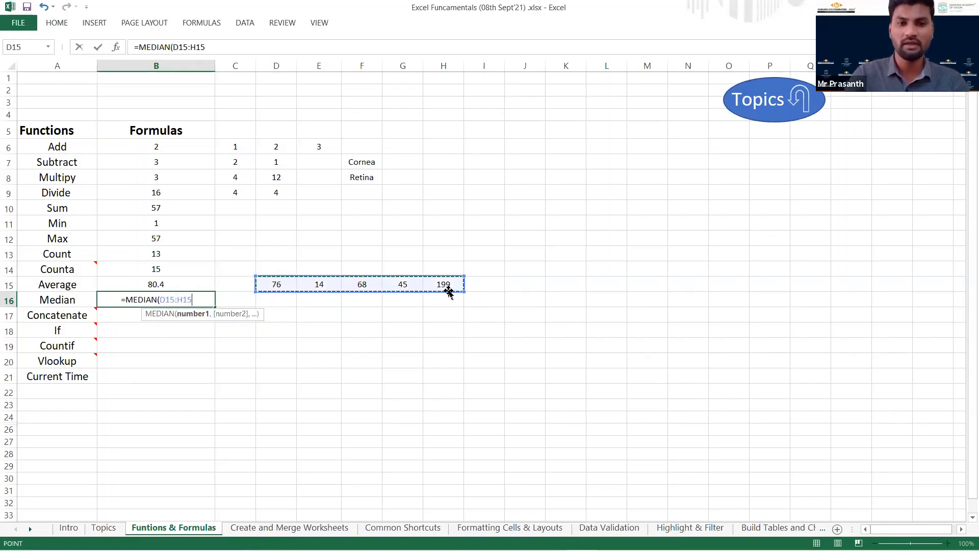
pyautogui.press('Return')
pyautogui.press('Up')
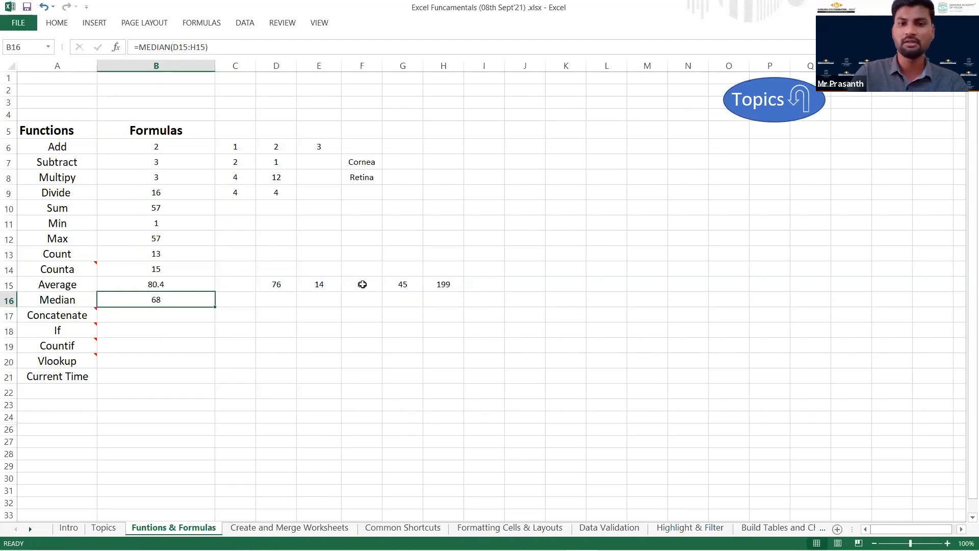
pyautogui.click(402, 286)
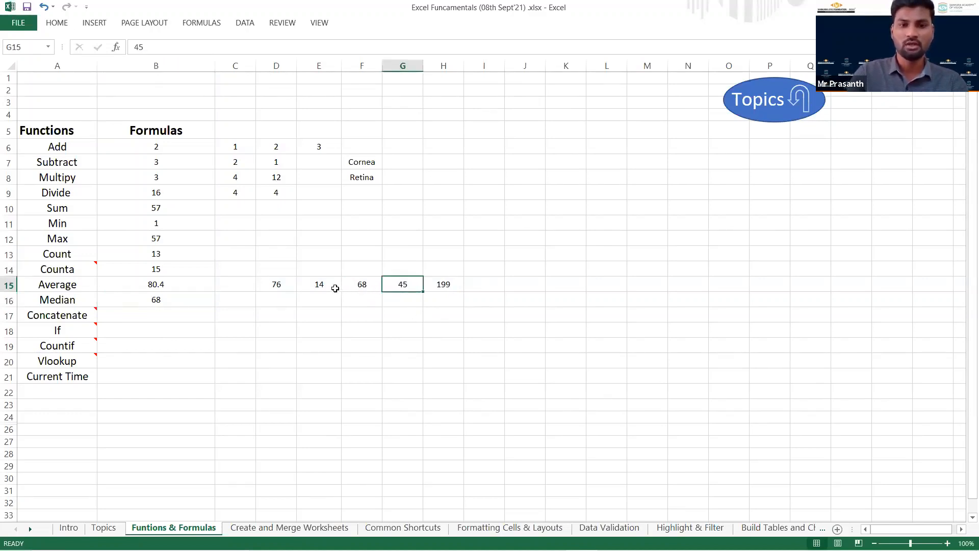
pyautogui.click(352, 285)
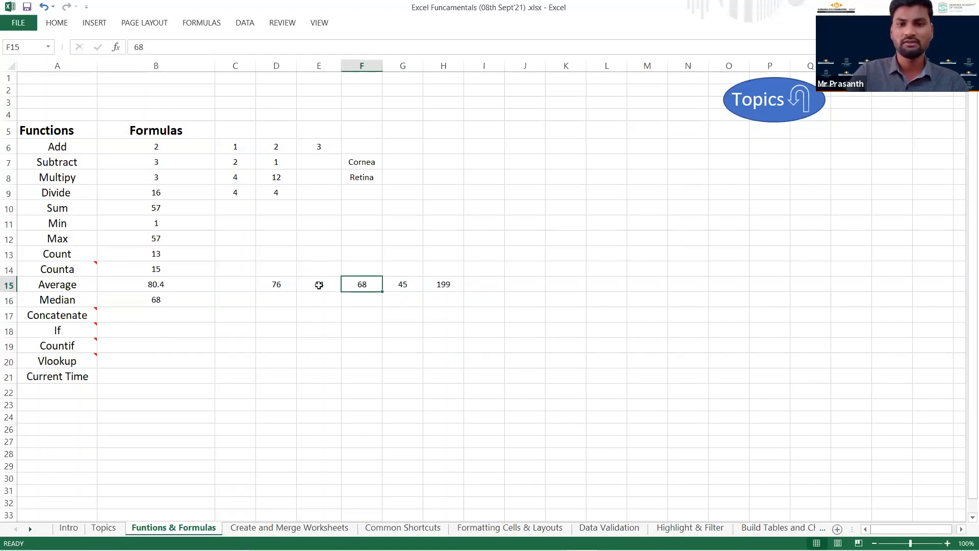
# Enter the sample words Microsoft in D17 and Excel in E17 on the Concatenate row.
pyautogui.click(181, 315)
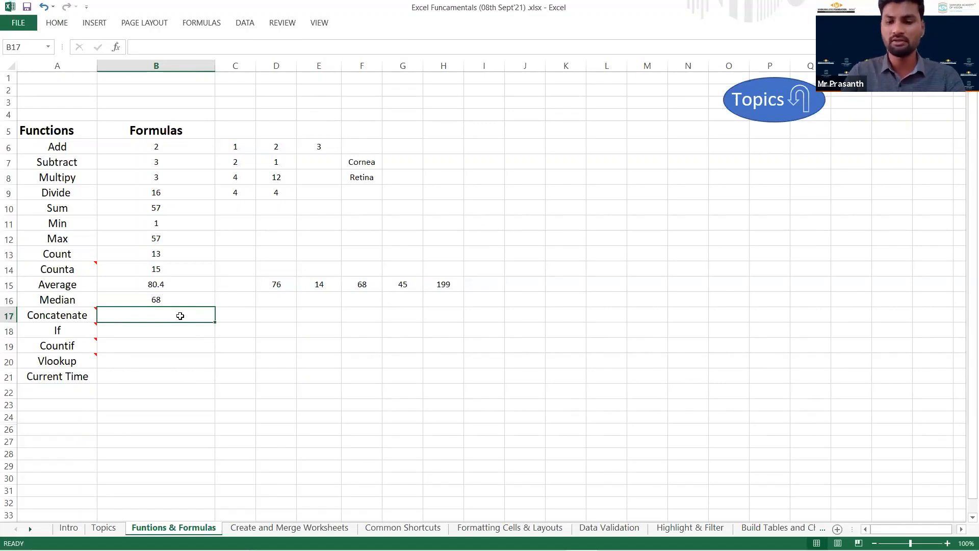
pyautogui.press('Right')
pyautogui.press('Right')
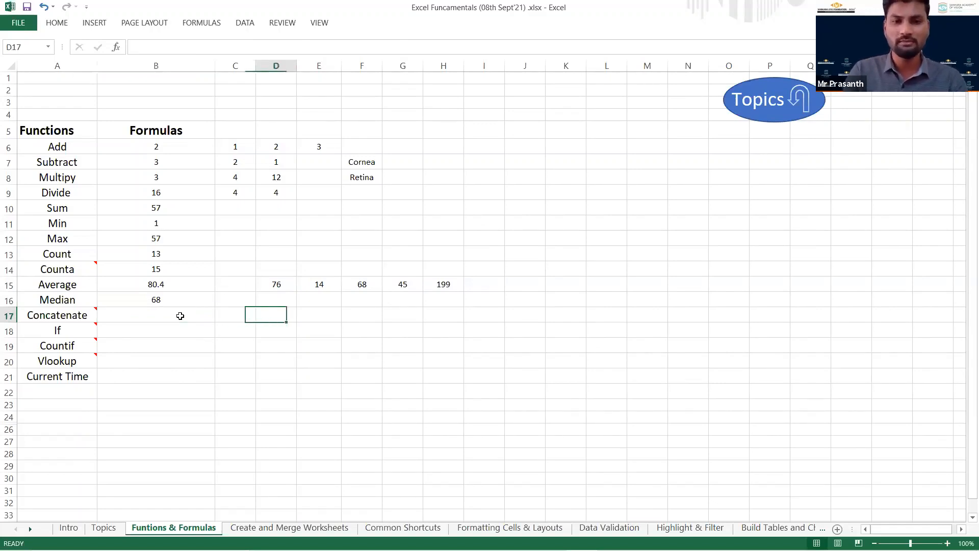
pyautogui.write('Micros')
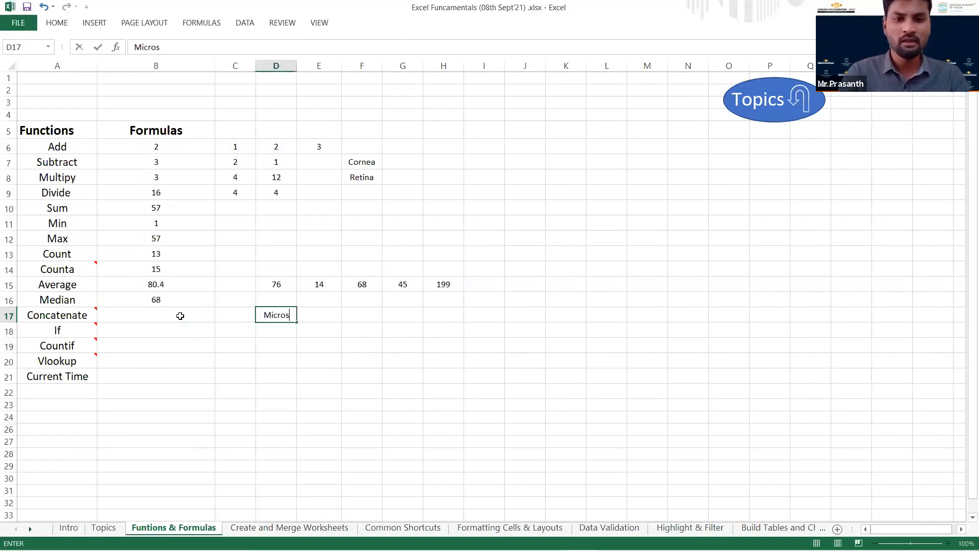
pyautogui.write('oft')
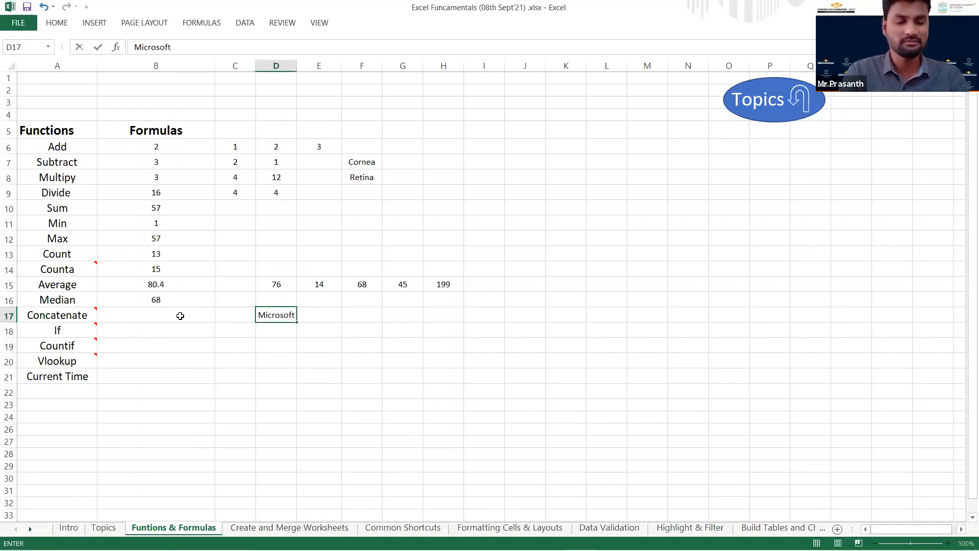
pyautogui.press('Tab')
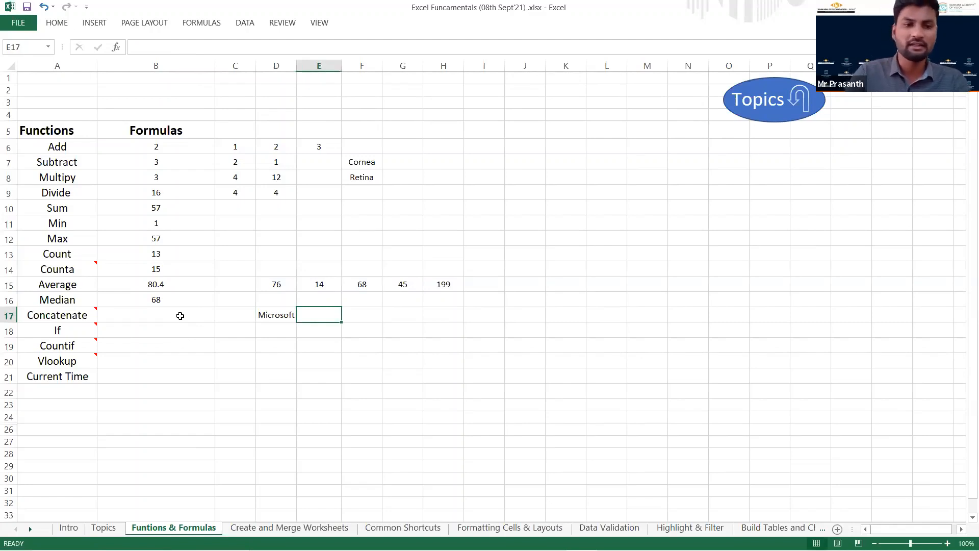
pyautogui.moveTo(83, 314)
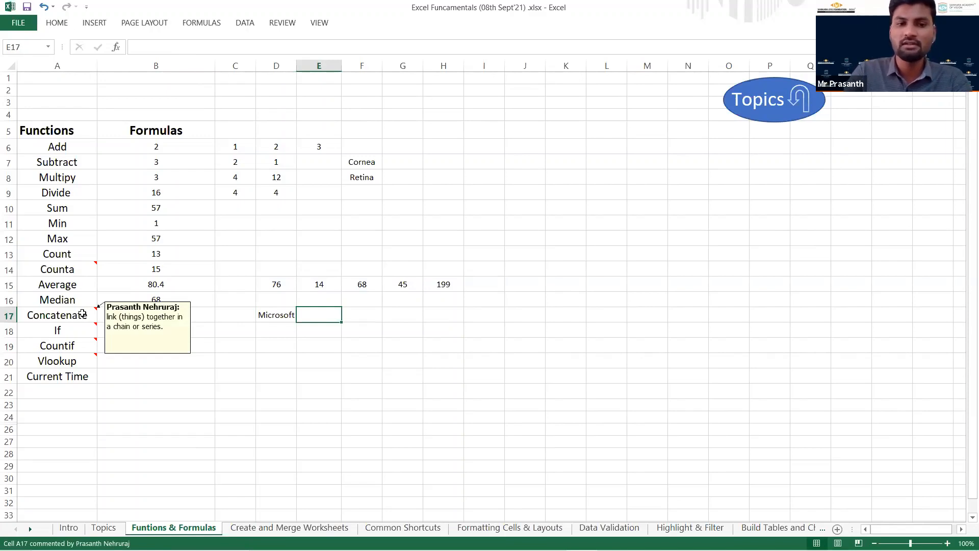
pyautogui.doubleClick(317, 316)
pyautogui.write('Excel')
pyautogui.press('Return')
pyautogui.click(314, 316)
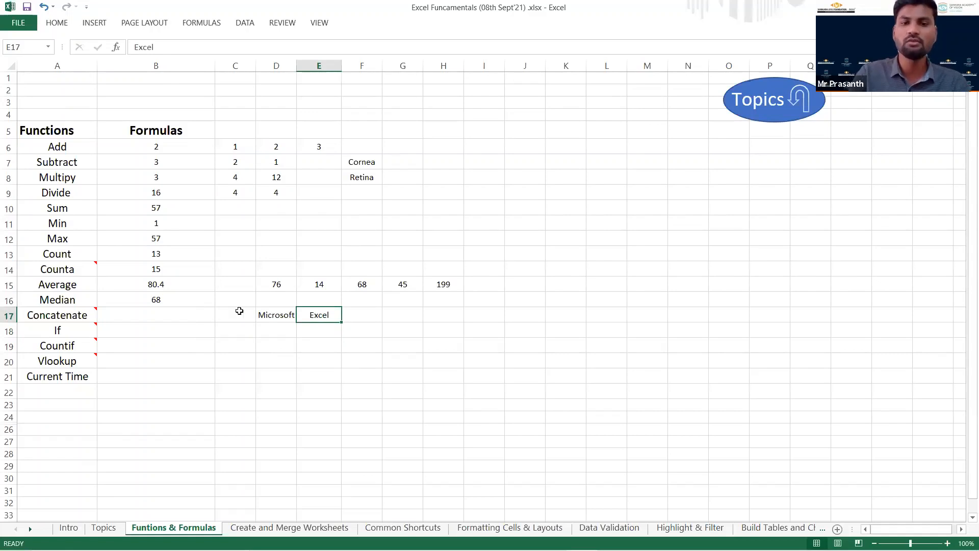
# Enter a CONCATENATE formula in B17 that joins the texts in D17 and E17.
pyautogui.click(177, 317)
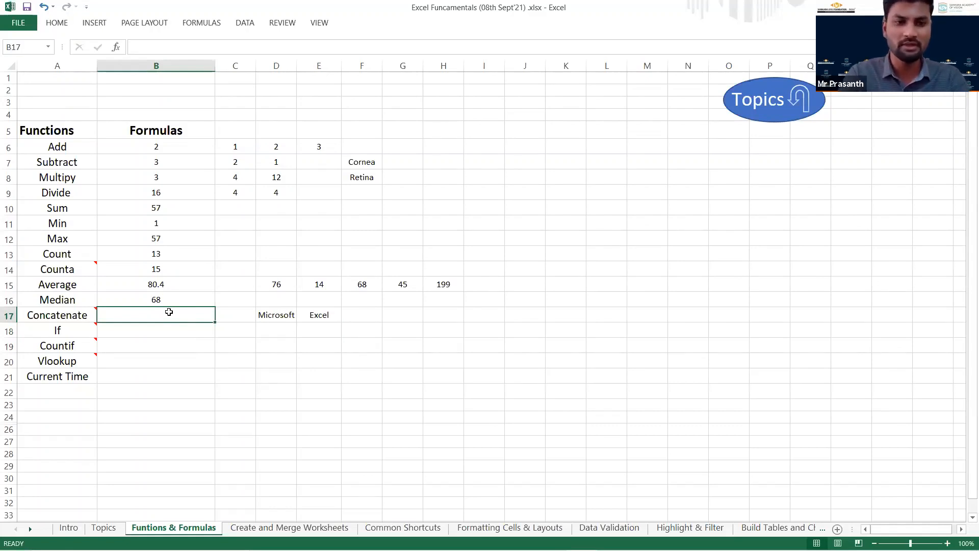
pyautogui.write('=c')
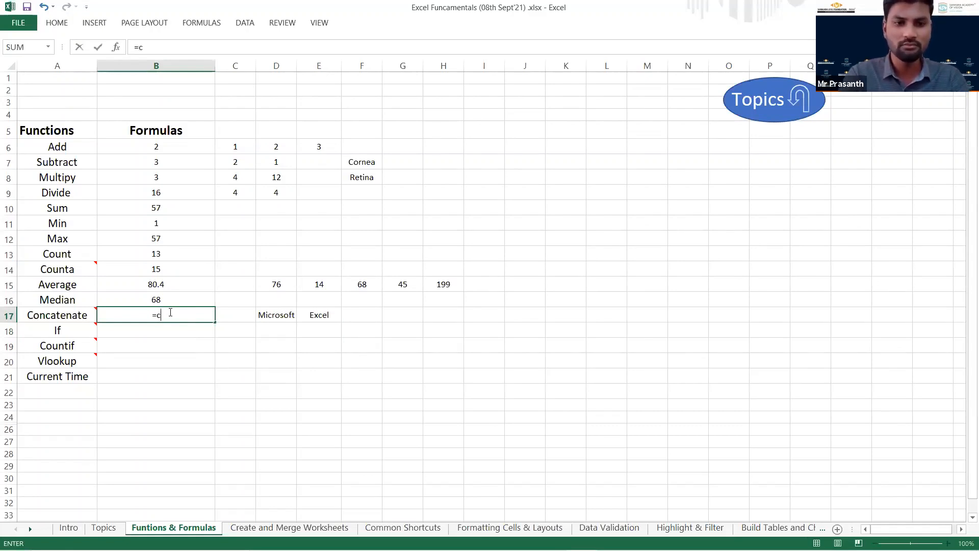
pyautogui.write('an')
pyautogui.press('BackSpace')
pyautogui.press('BackSpace')
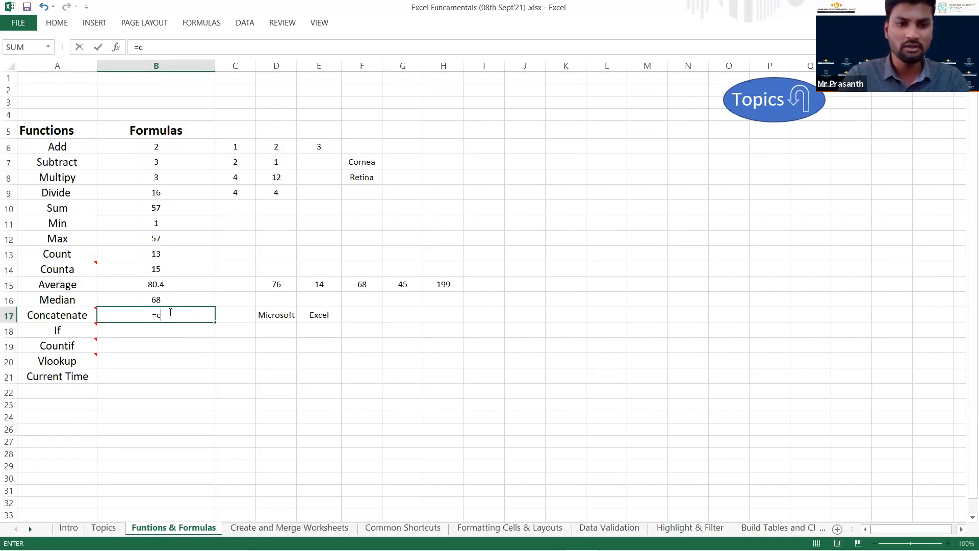
pyautogui.write('oncatenate(')
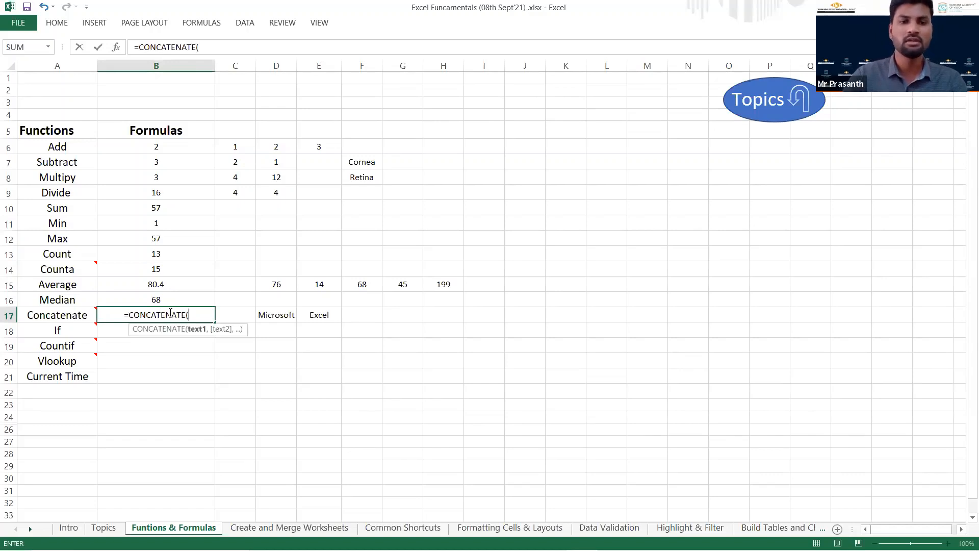
pyautogui.click(279, 318)
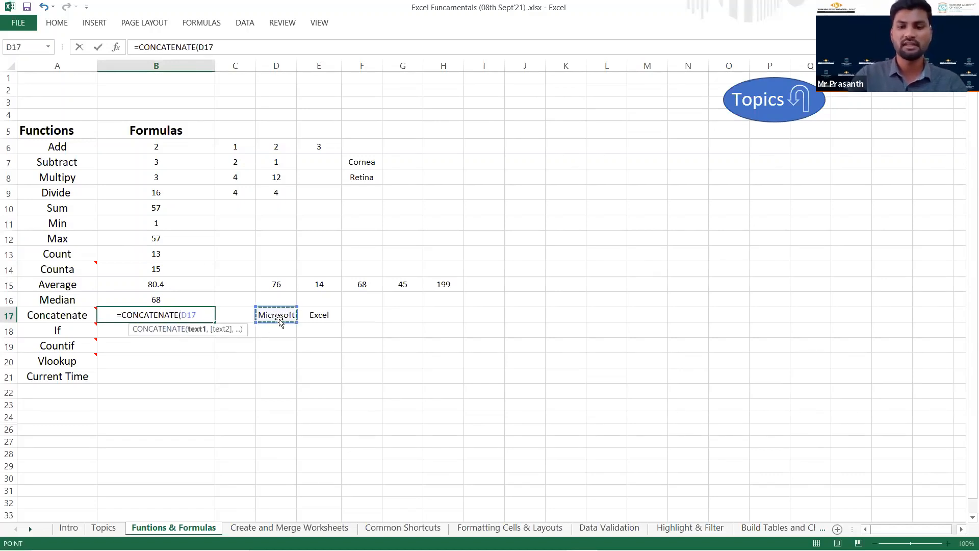
pyautogui.write(',')
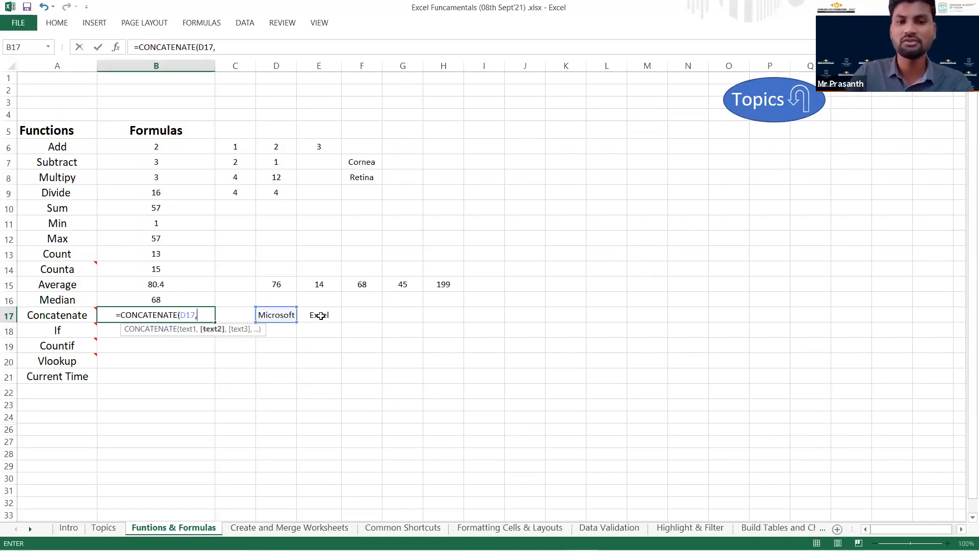
pyautogui.click(320, 315)
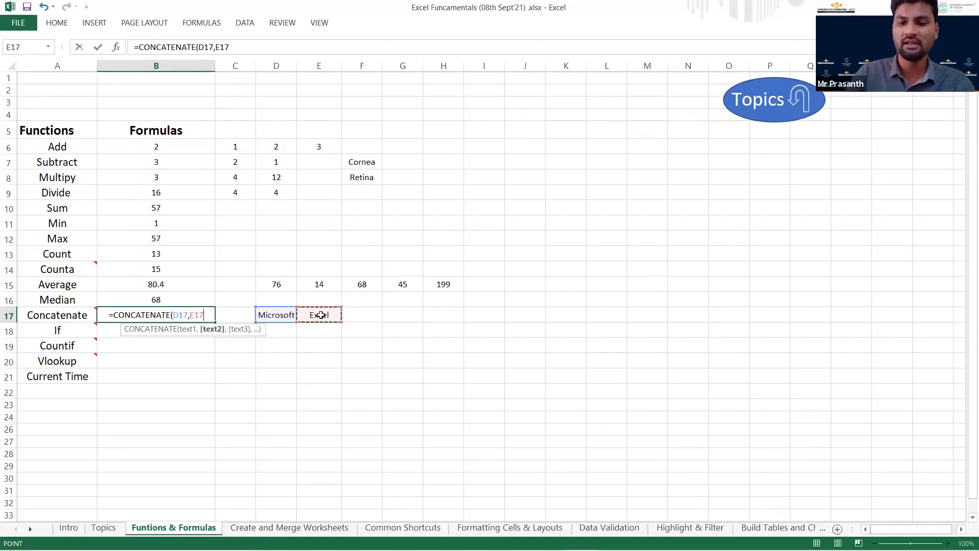
pyautogui.press('Return')
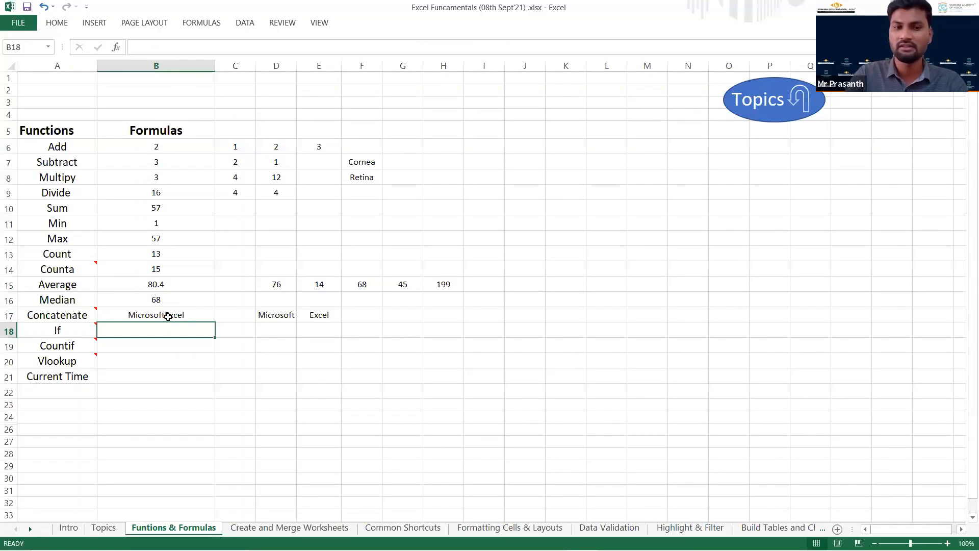
# Add a leading space before the word Excel in E17 so the joined words are separated.
pyautogui.click(309, 315)
pyautogui.doubleClick(312, 319)
pyautogui.press('Return')
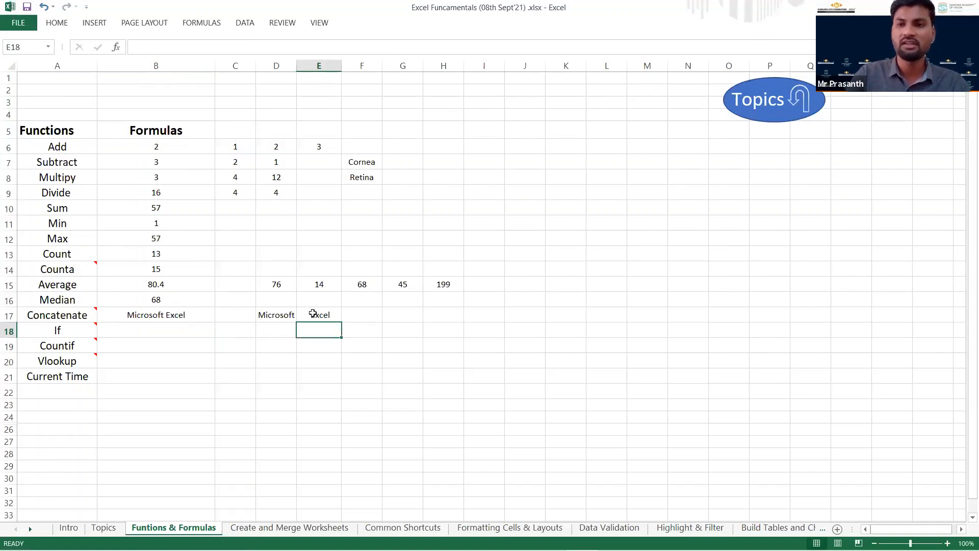
# Copy Cornea from F7 to D18 and Retina from F8 to E18 on the If row.
pyautogui.click(175, 329)
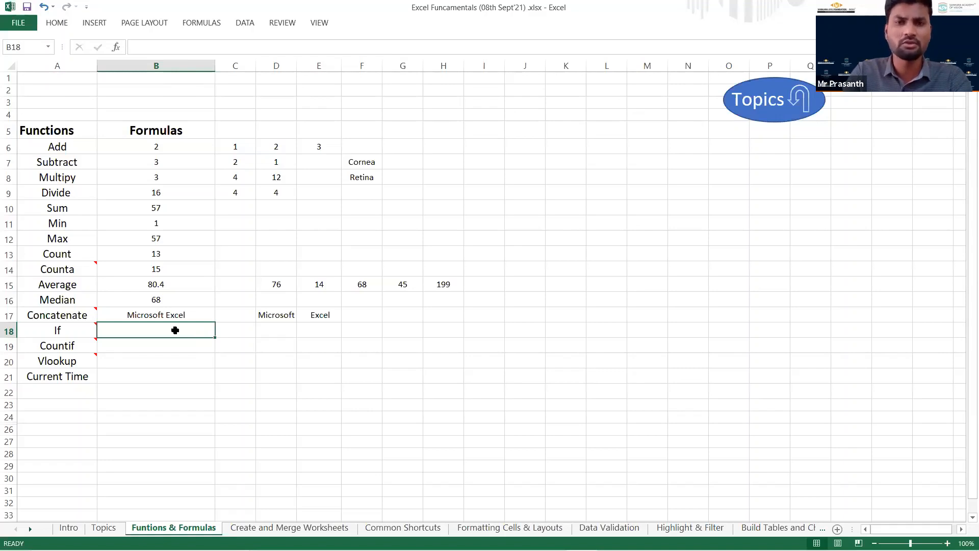
pyautogui.click(270, 329)
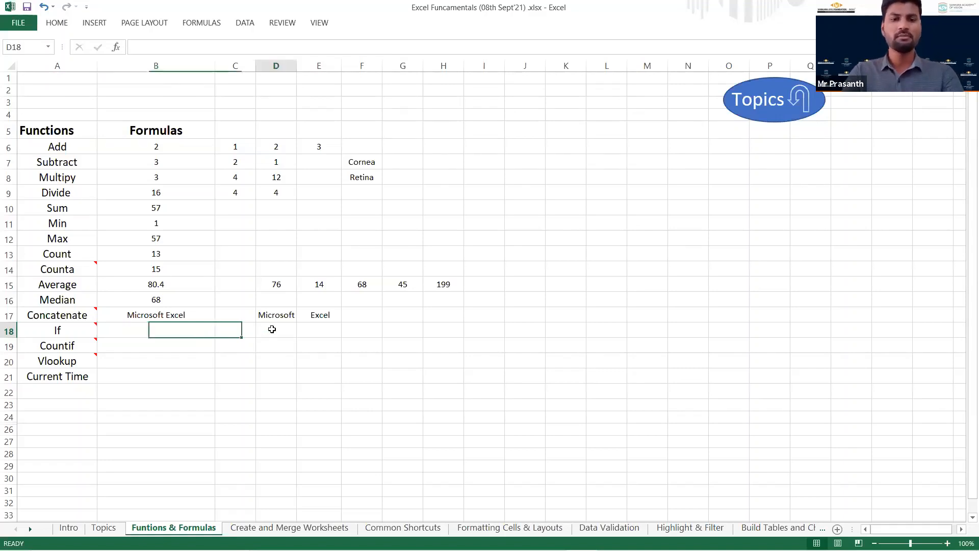
pyautogui.click(373, 165)
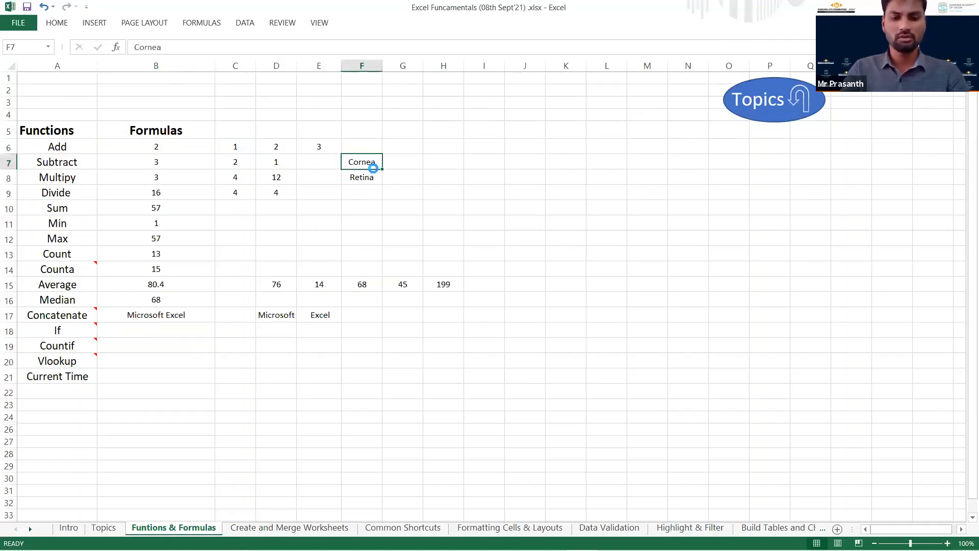
pyautogui.hotkey('ctrl', 'c')
pyautogui.click(274, 331)
pyautogui.hotkey('ctrl', 'v')
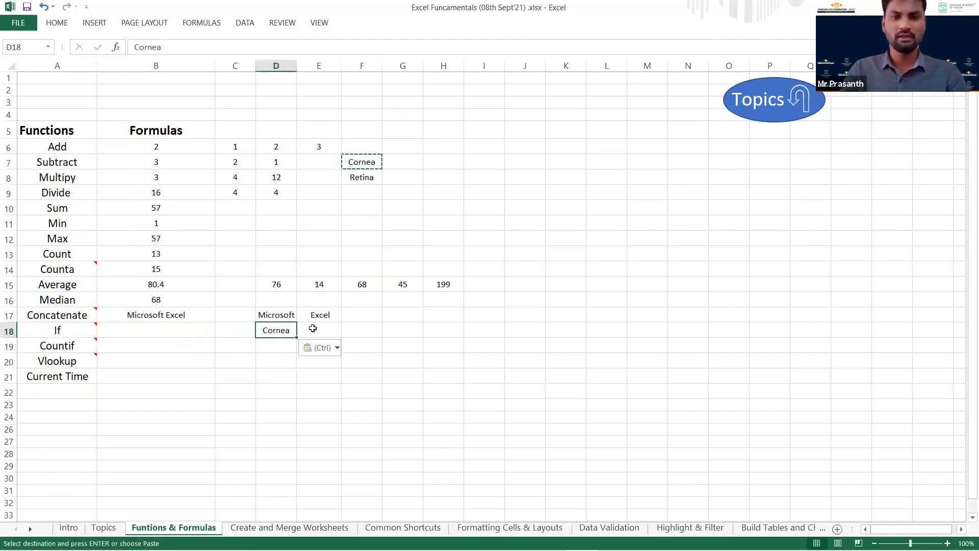
pyautogui.click(372, 177)
pyautogui.hotkey('ctrl', 'c')
pyautogui.click(329, 334)
pyautogui.hotkey('ctrl', 'v')
# Begin an IF formula in B18 with the logical test D17="Microsoft".
pyautogui.click(165, 331)
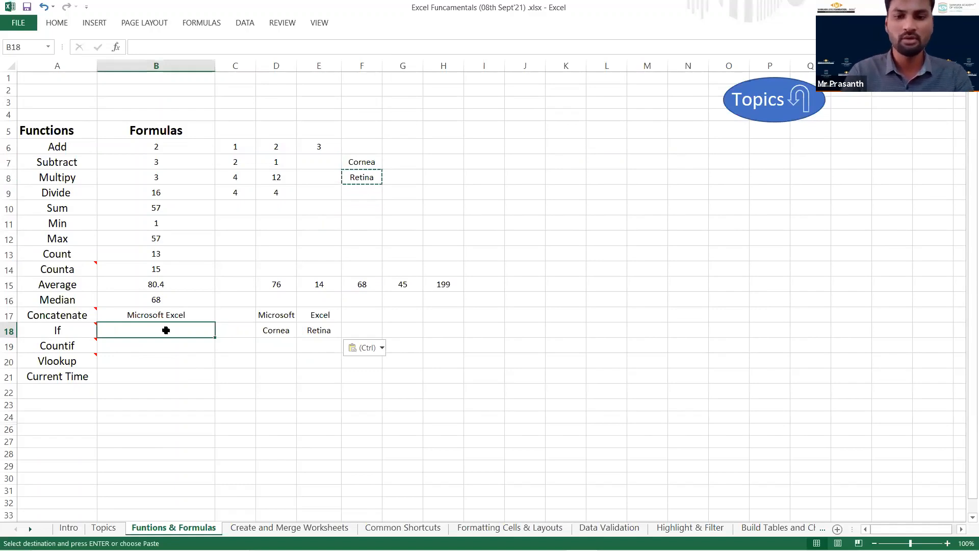
pyautogui.write('=')
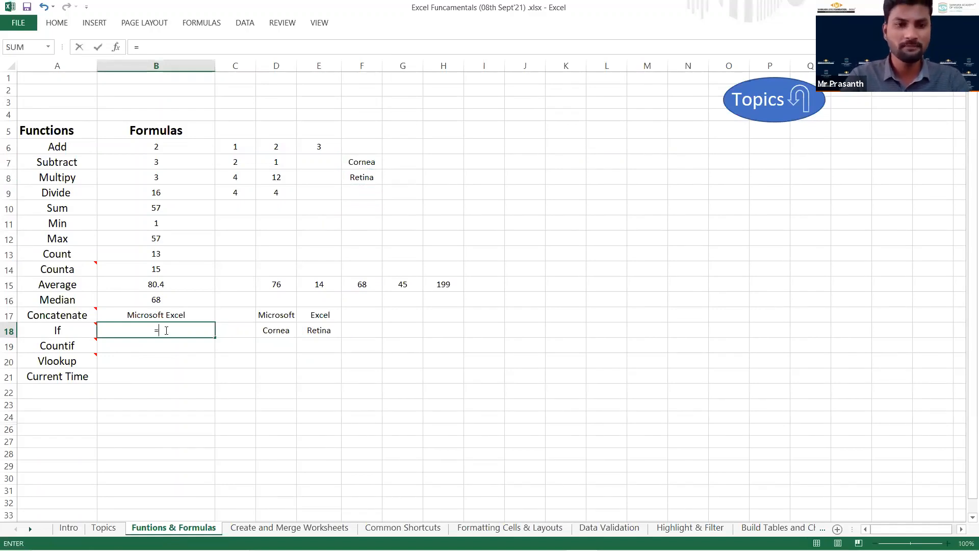
pyautogui.write('if')
pyautogui.press('Tab')
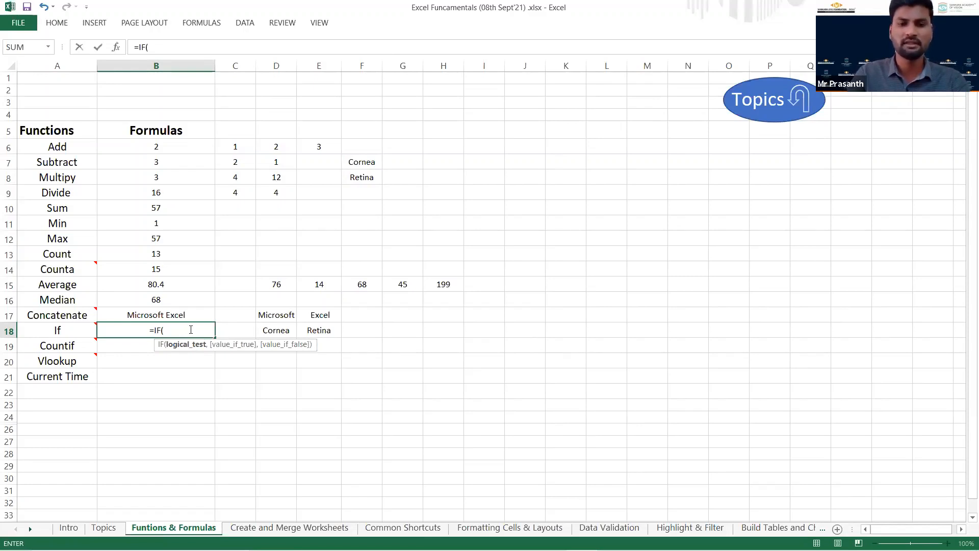
pyautogui.click(270, 315)
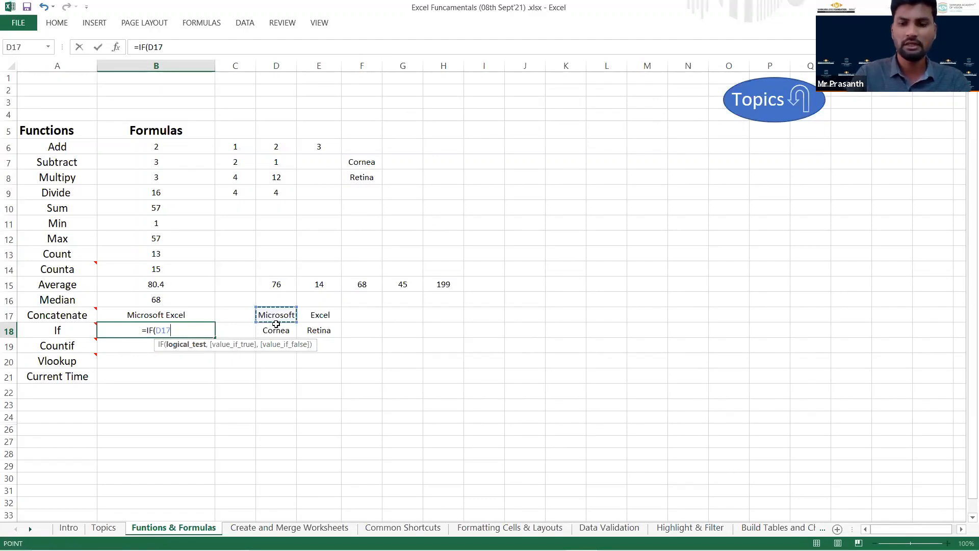
pyautogui.write('="Mi')
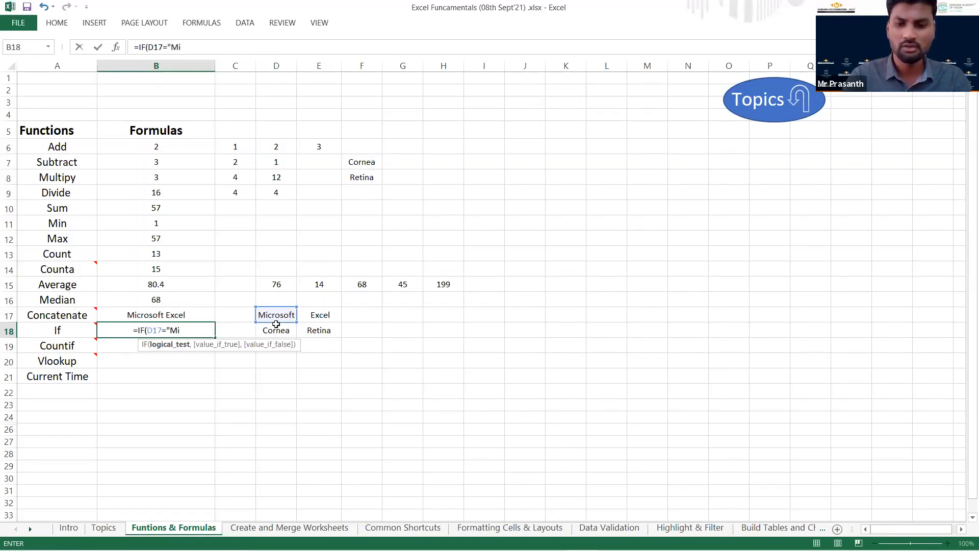
pyautogui.write('crosoft"')
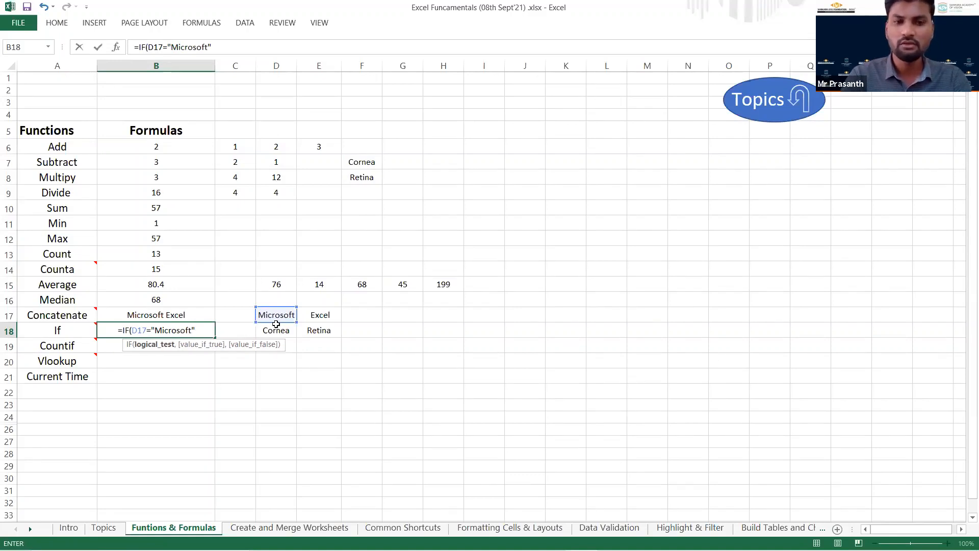
pyautogui.write(',')
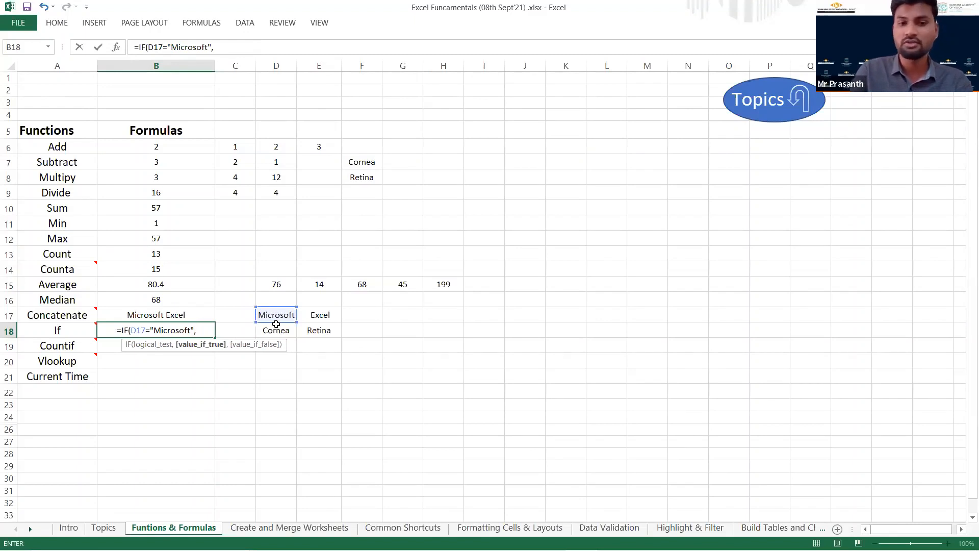
# Complete the IF formula in B18 with "Yes" as the true value and "Recheck" as the false value.
pyautogui.write('"')
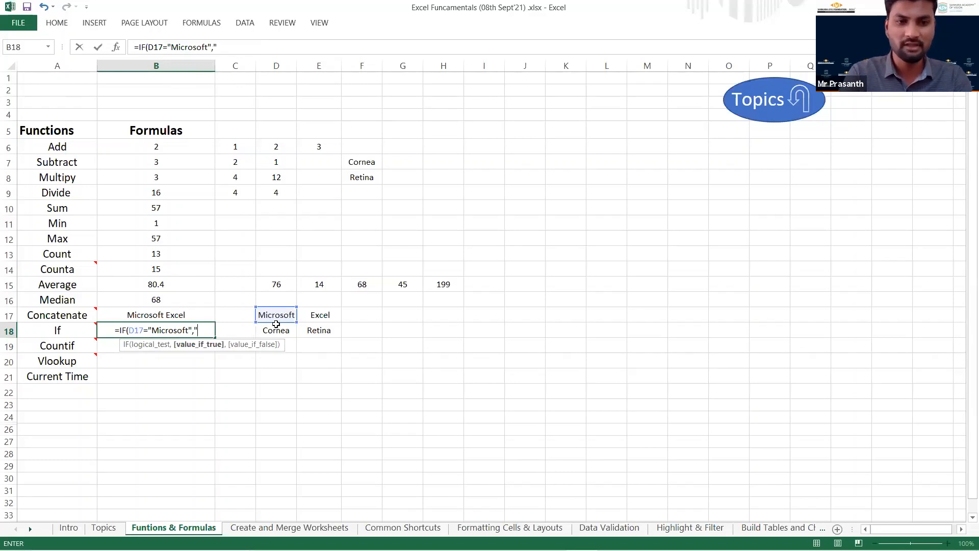
pyautogui.write('Yes"')
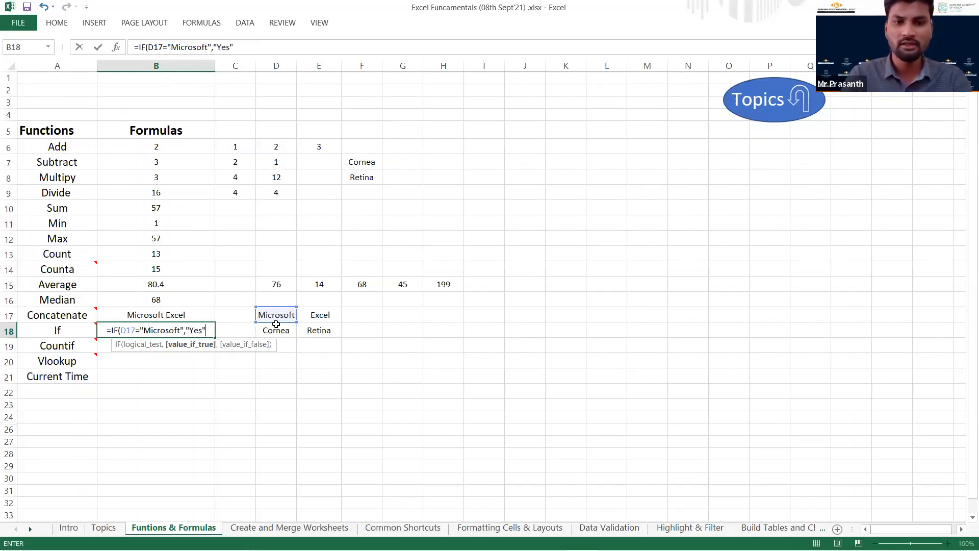
pyautogui.write(',')
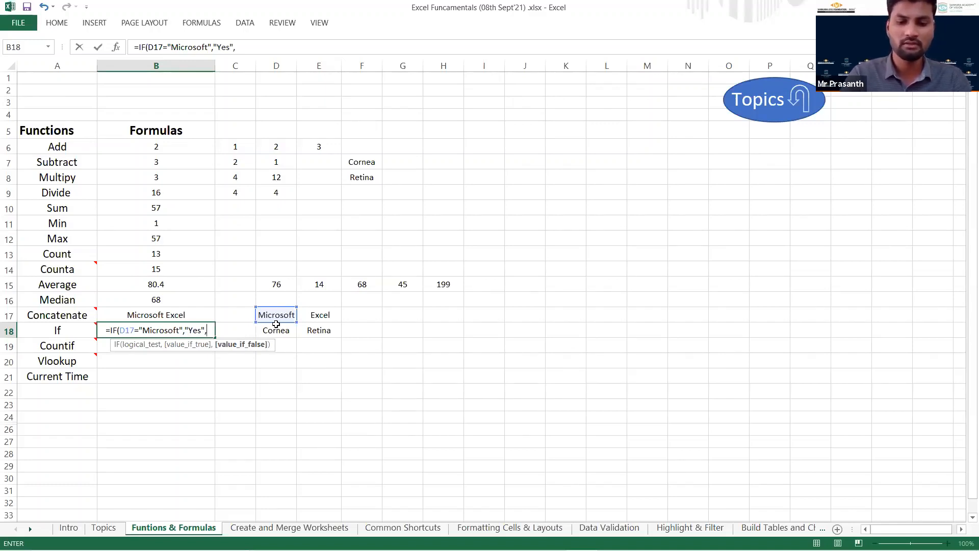
pyautogui.write('Recheck"')
pyautogui.click(188, 331)
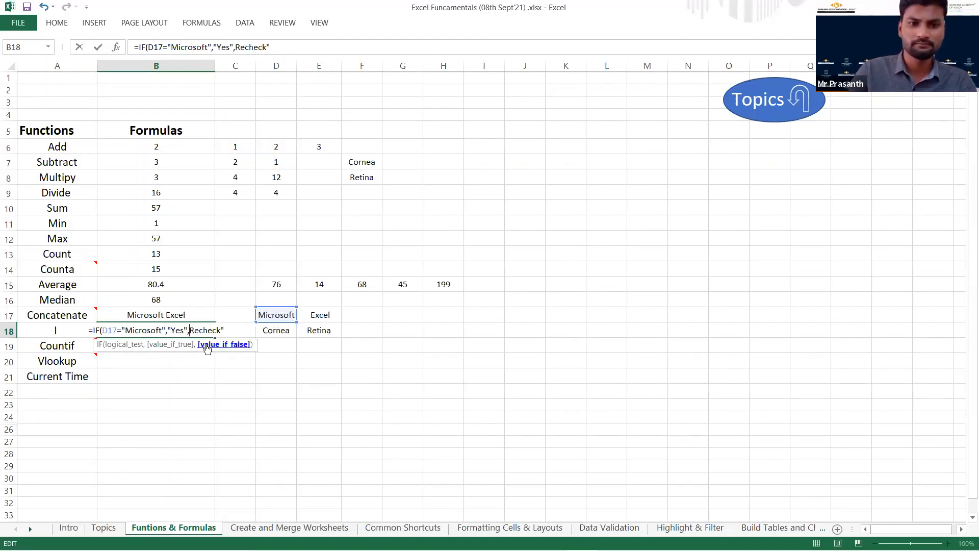
pyautogui.write('"')
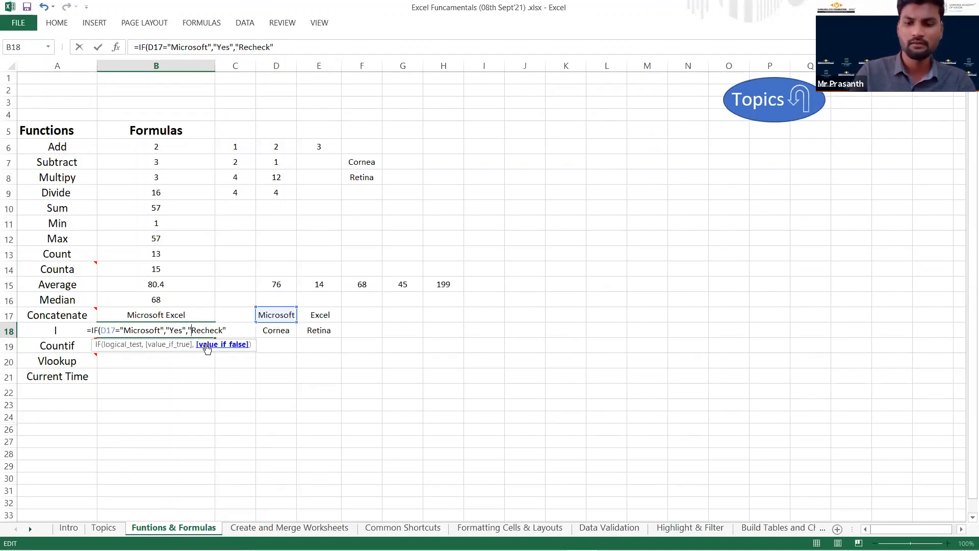
pyautogui.click(226, 330)
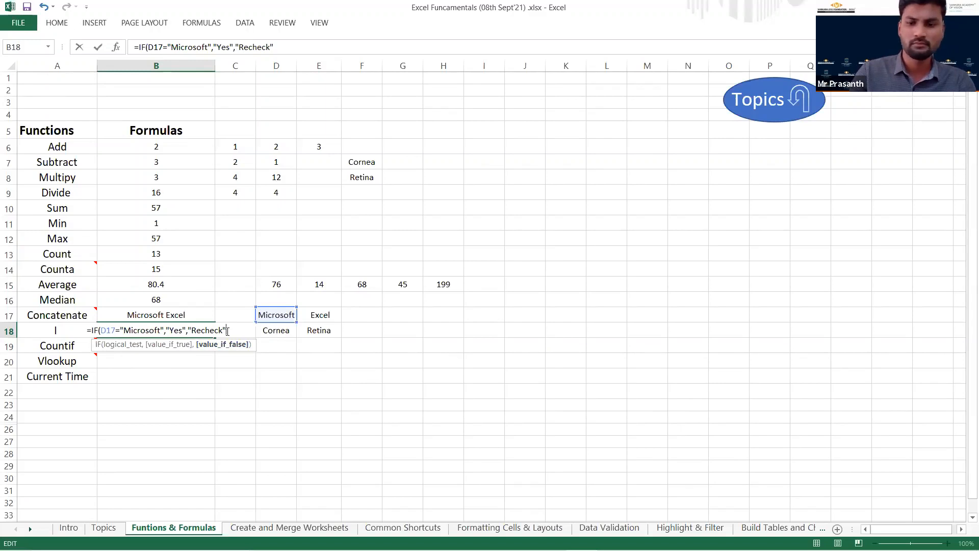
pyautogui.write(')')
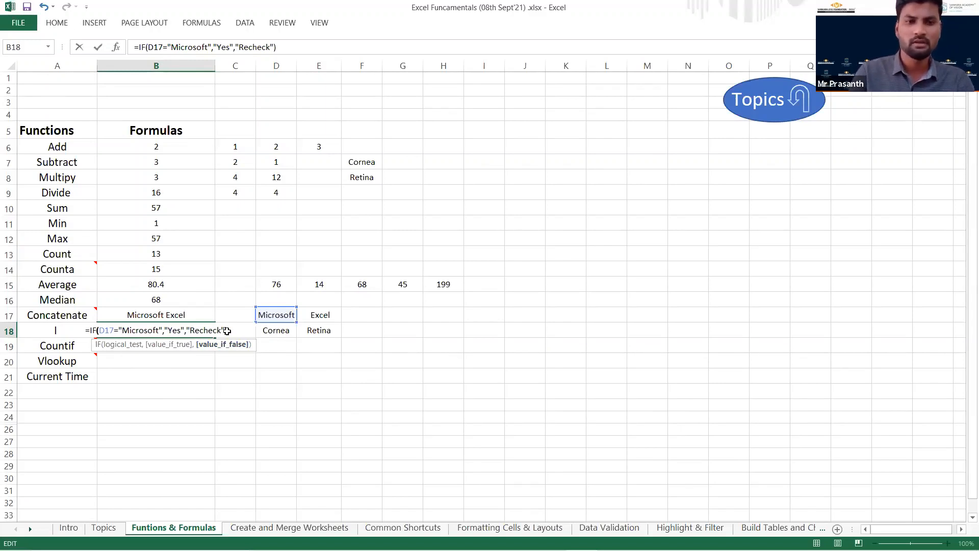
pyautogui.press('Return')
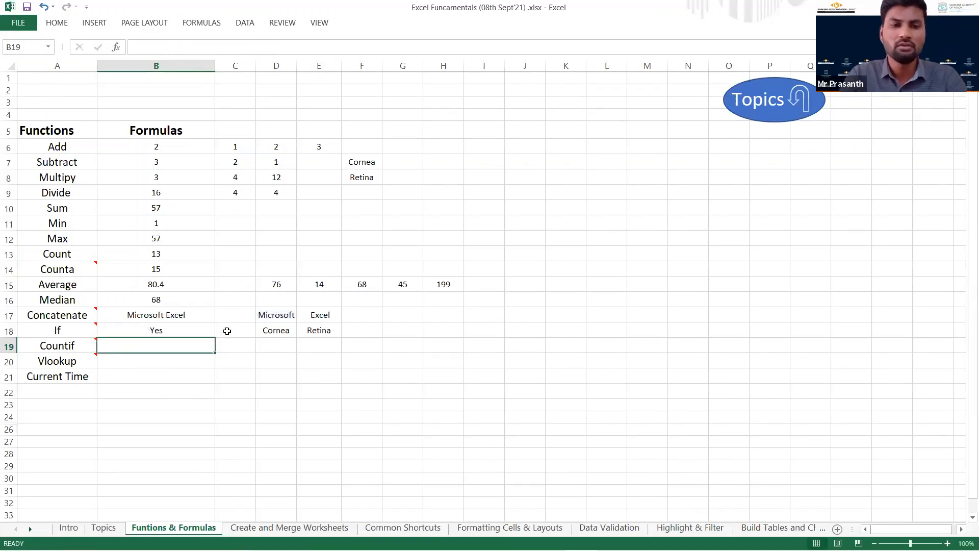
# Review the IF formula in B18 and replace the text in D17 with Google to test its false value.
pyautogui.press('Up')
pyautogui.doubleClick(189, 329)
pyautogui.doubleClick(105, 332)
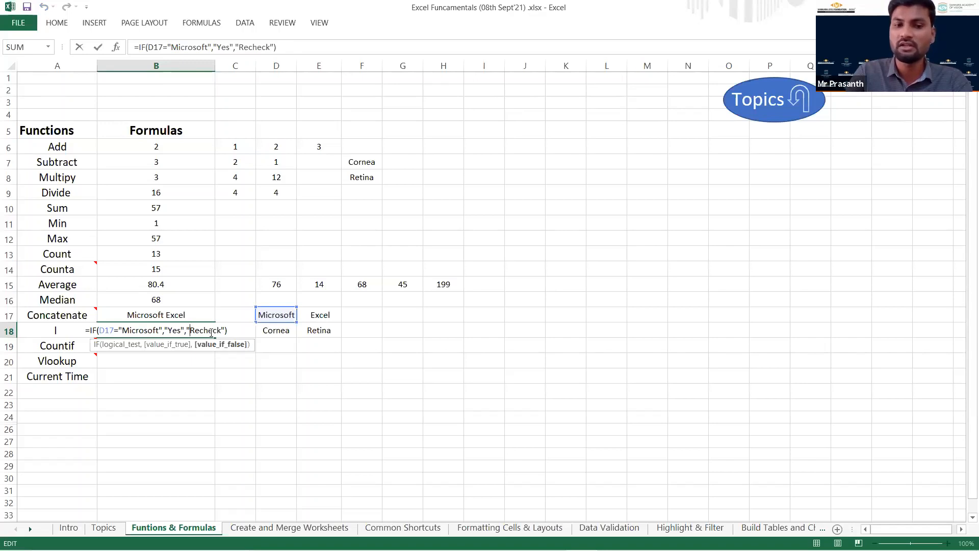
pyautogui.click(272, 314)
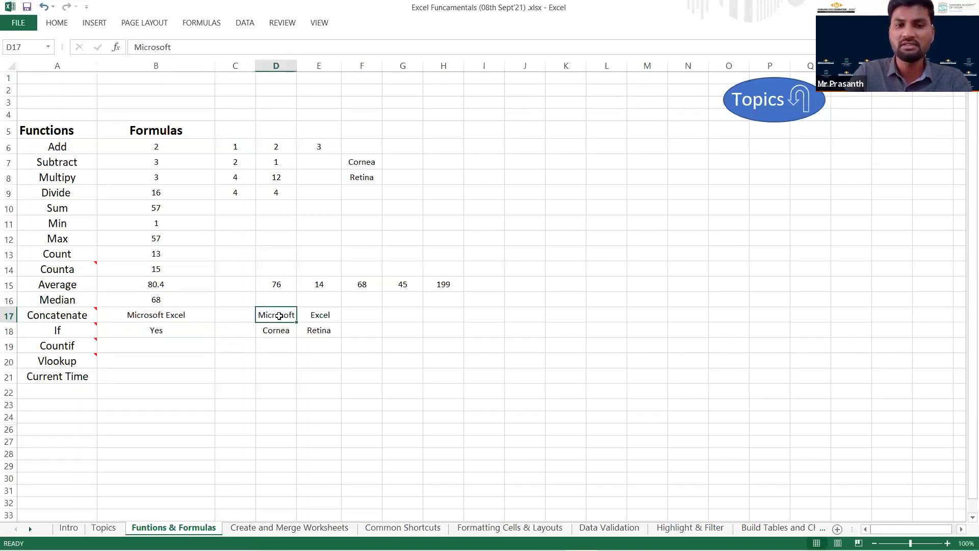
pyautogui.write('Google')
pyautogui.press('Return')
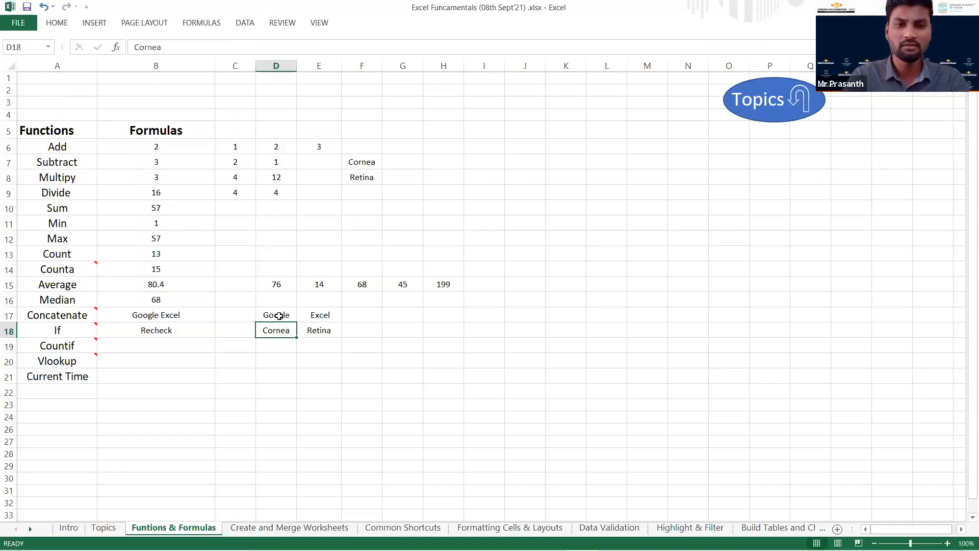
pyautogui.click(198, 335)
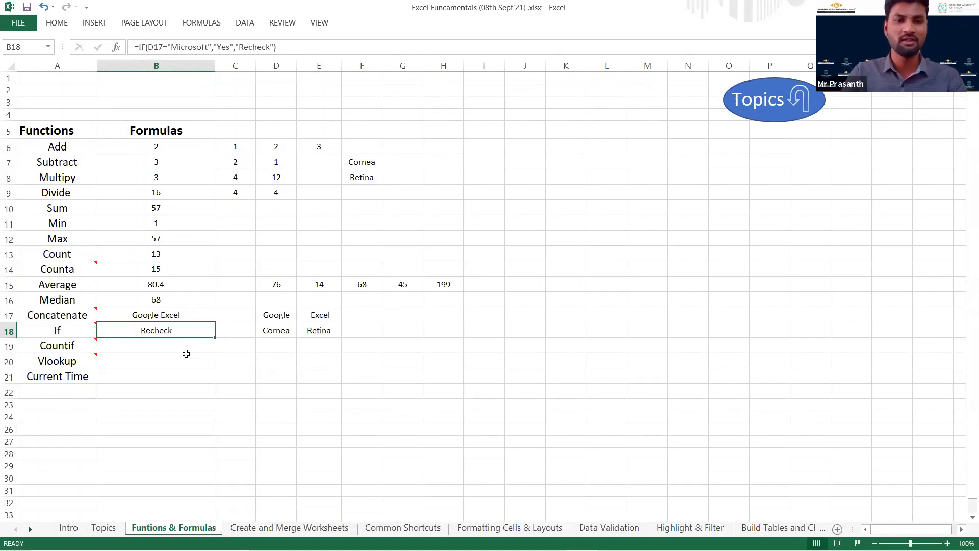
# Read the note on the Countif cell and begin a COUNTIF formula in B19.
pyautogui.click(153, 356)
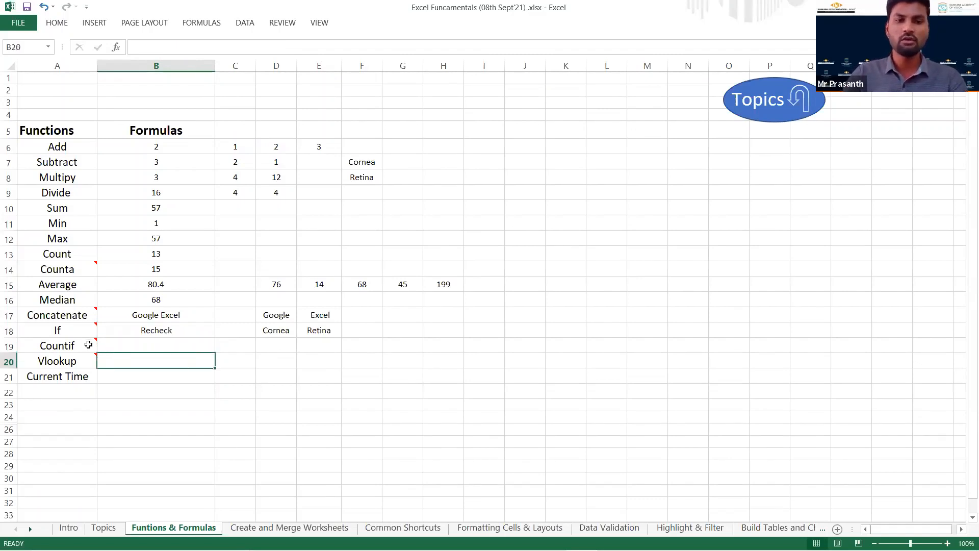
pyautogui.moveTo(88, 345)
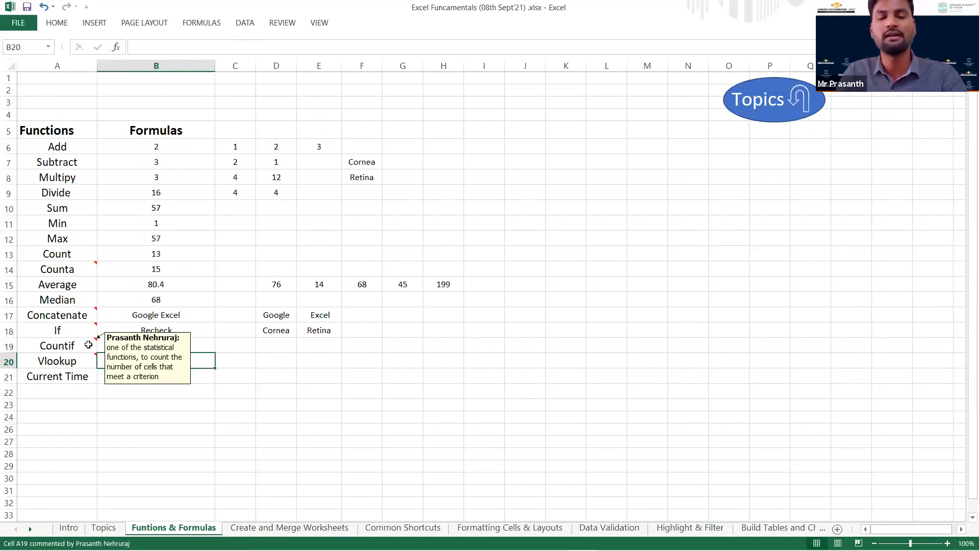
pyautogui.click(182, 345)
pyautogui.write('=c')
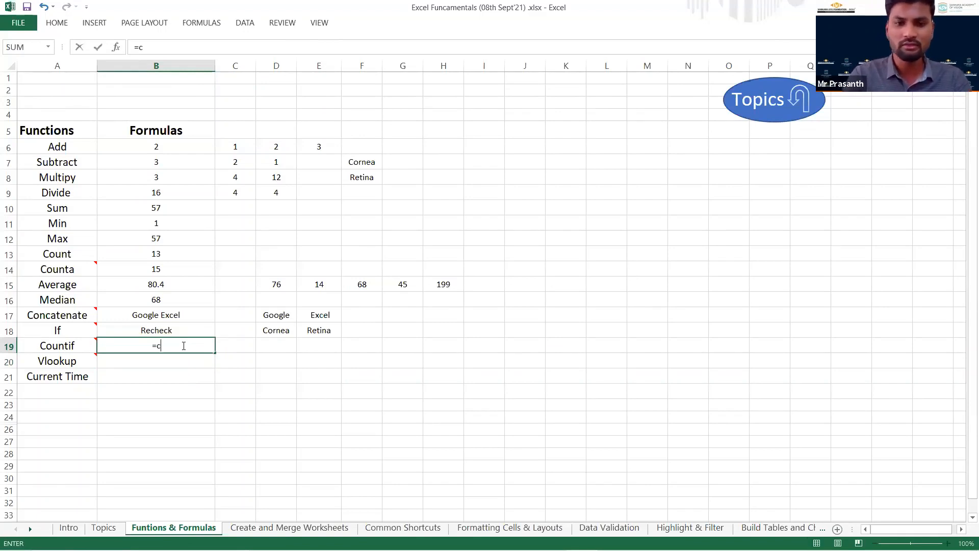
pyautogui.write('ount')
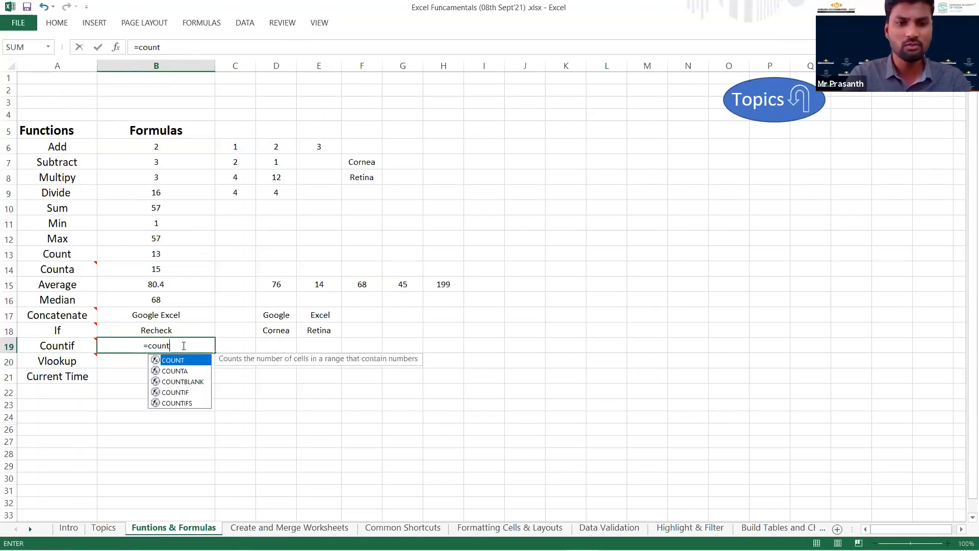
pyautogui.press('Down')
pyautogui.press('Down')
pyautogui.press('Down')
pyautogui.press('Tab')
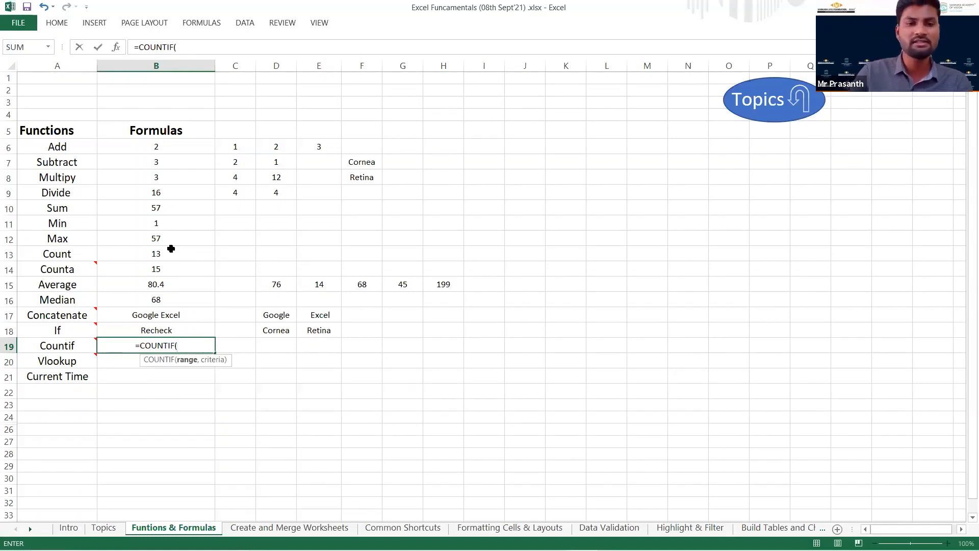
# Complete the COUNTIF formula in B19 with the range B6:E15 and the criterion 1.
pyautogui.moveTo(181, 152); pyautogui.dragTo(318, 284)
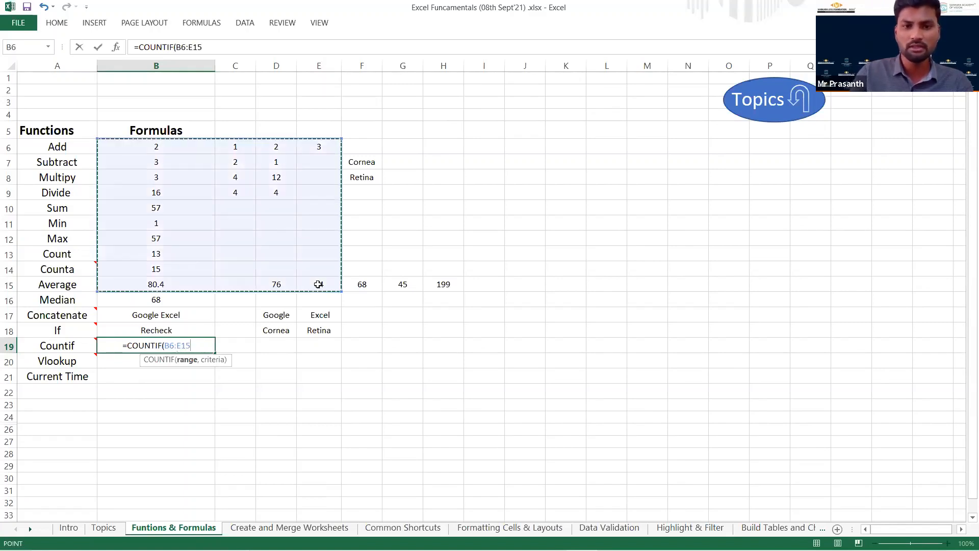
pyautogui.write(',')
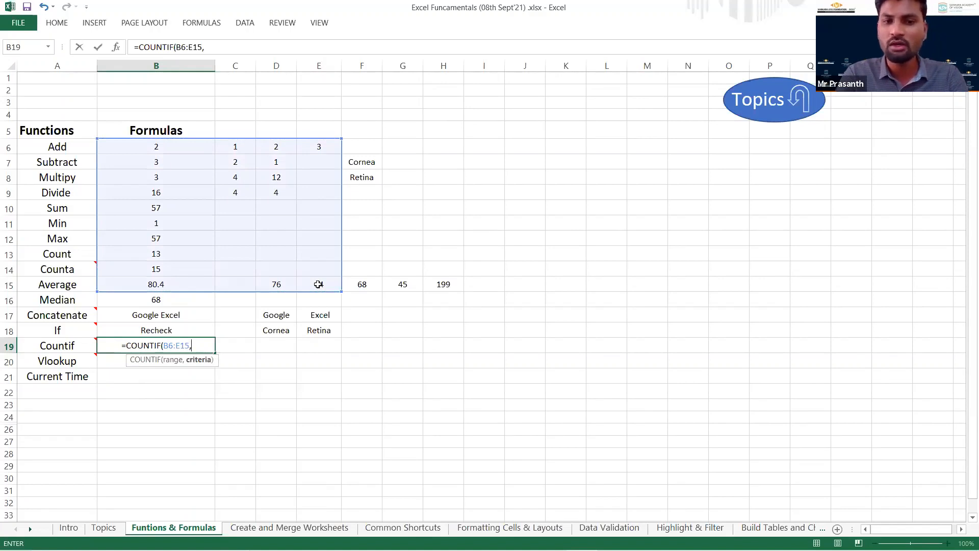
pyautogui.write('1')
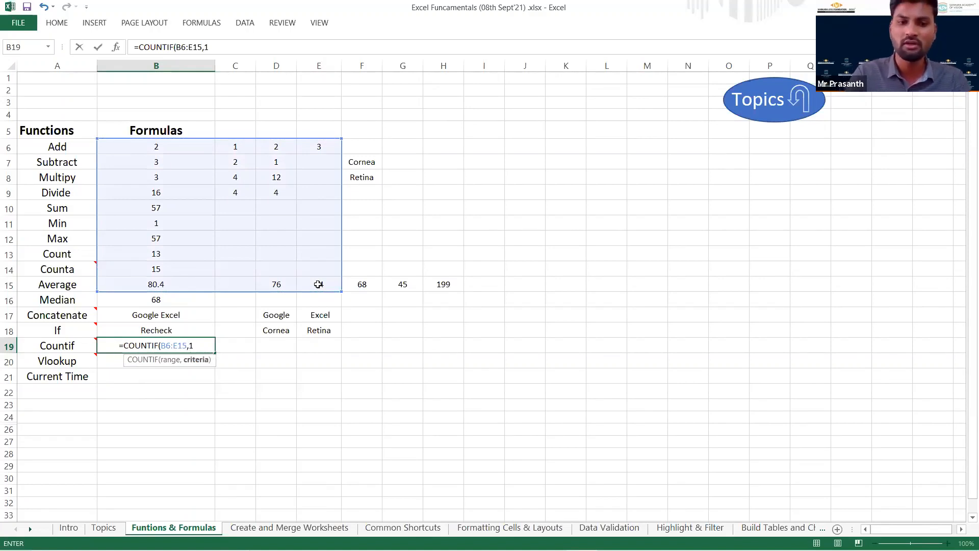
pyautogui.write(')')
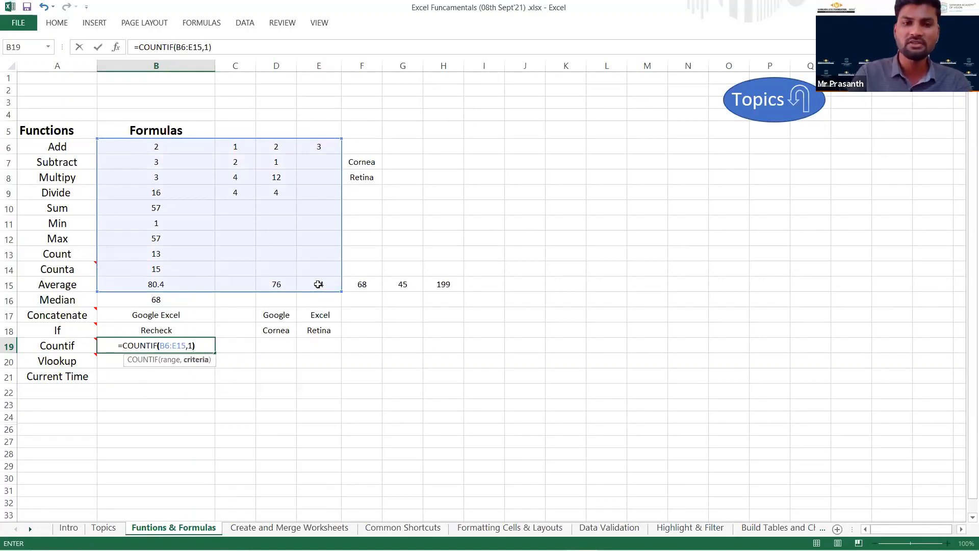
pyautogui.press('Return')
pyautogui.click(181, 347)
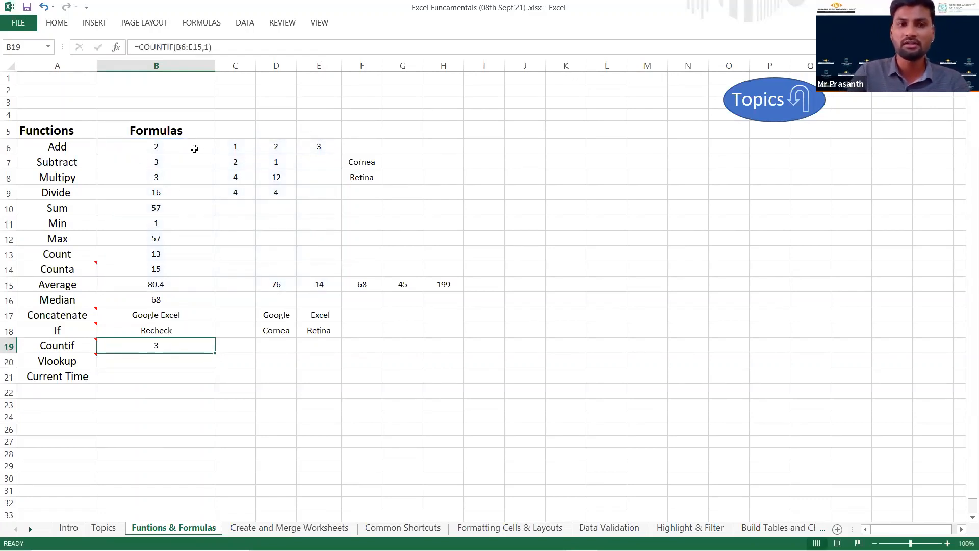
# Begin a VLOOKUP formula in B20 with D17 as the lookup value and D17:E18 as the table array.
pyautogui.click(170, 358)
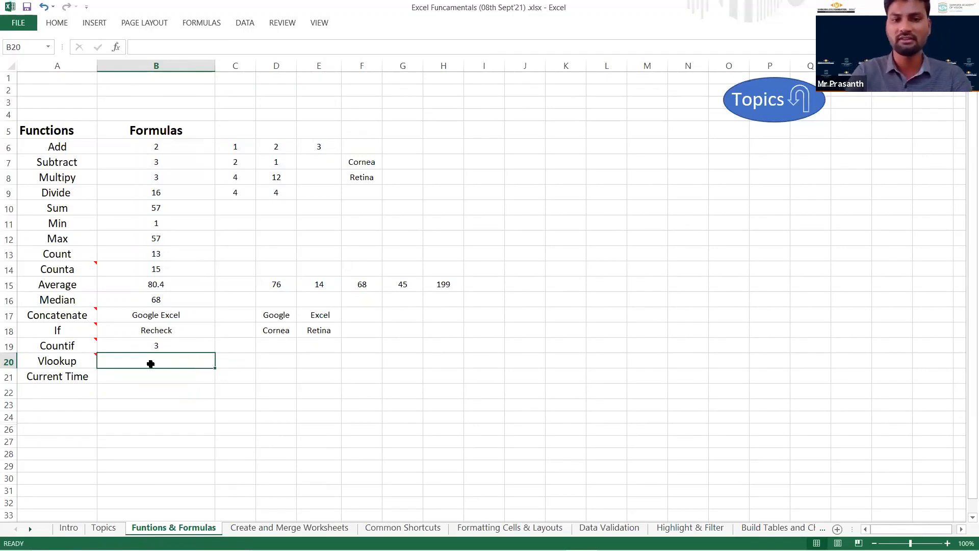
pyautogui.write('=')
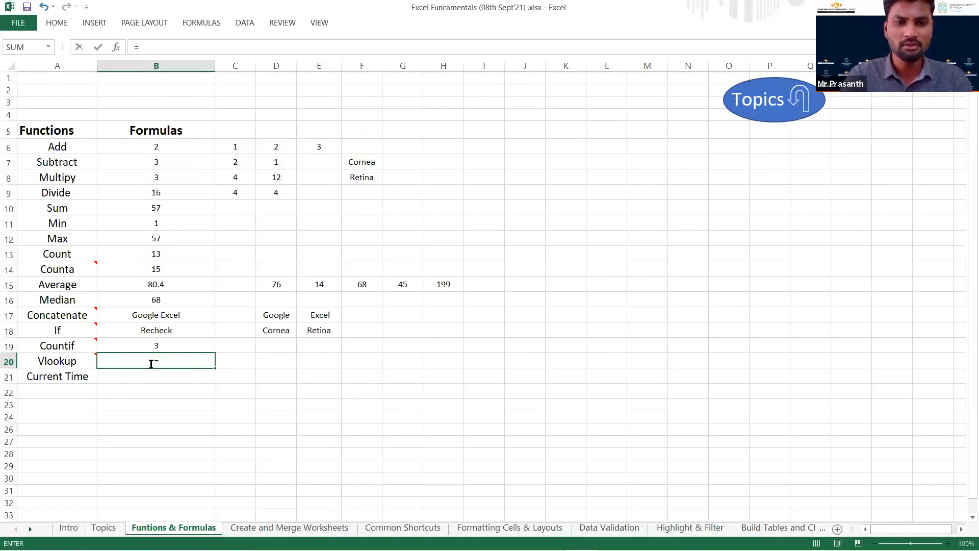
pyautogui.write('VLOOKUP(')
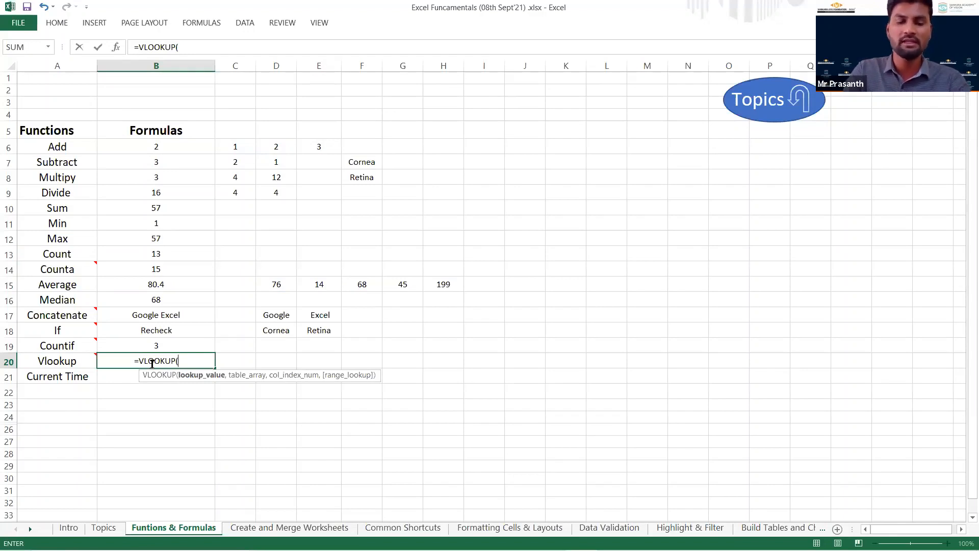
pyautogui.click(274, 315)
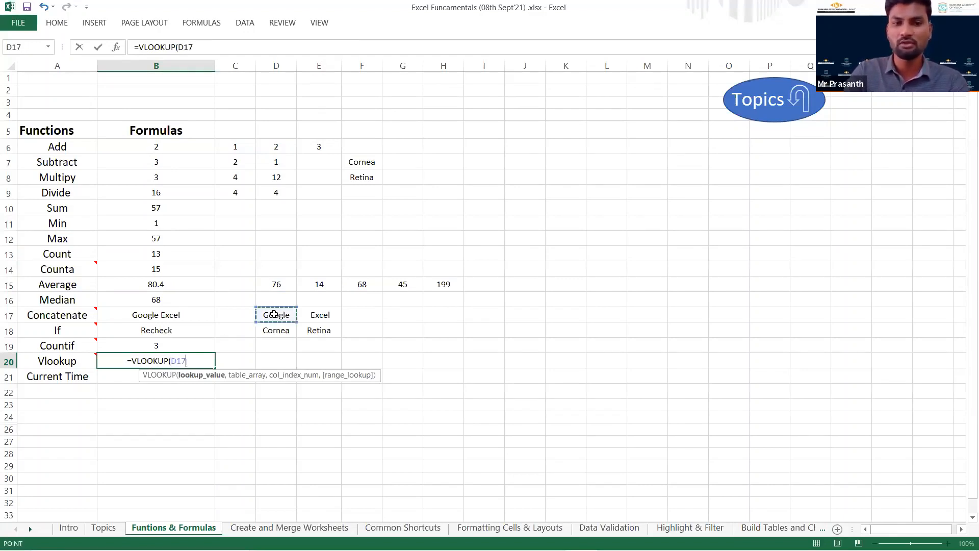
pyautogui.write(',')
pyautogui.click(274, 314)
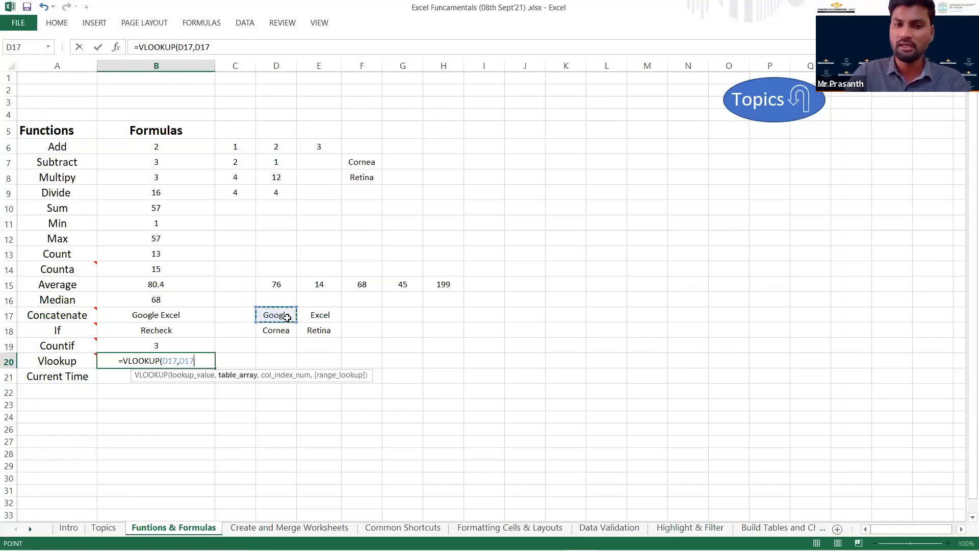
pyautogui.keyDown('shift'); pyautogui.click(322, 330); pyautogui.keyUp('shift')
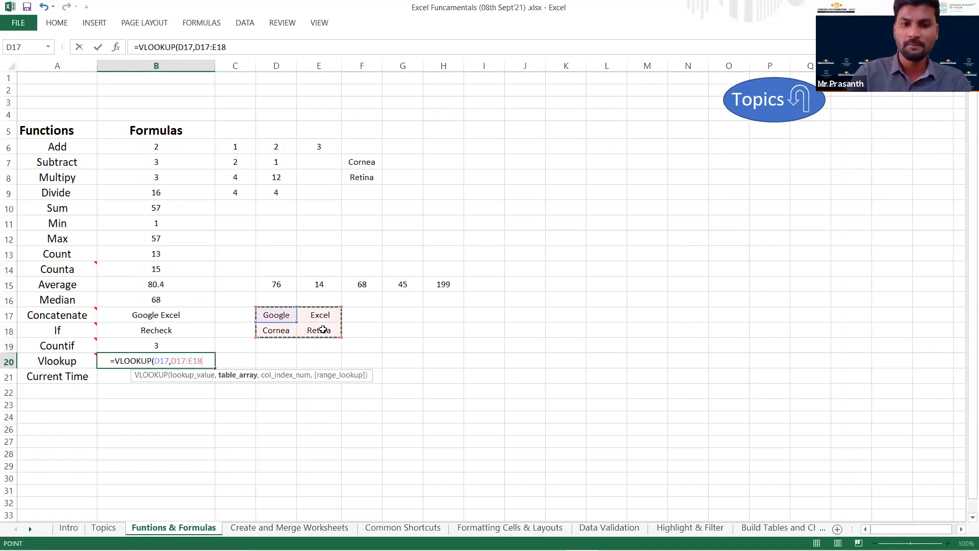
# Complete the VLOOKUP formula in B20 with column index 2 and range lookup 0, and review its cell references.
pyautogui.write(',')
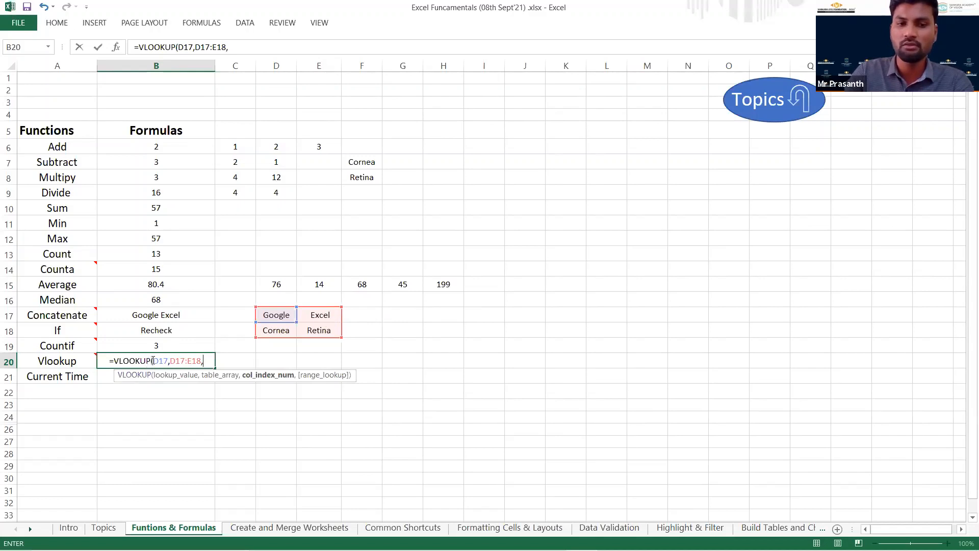
pyautogui.write('2')
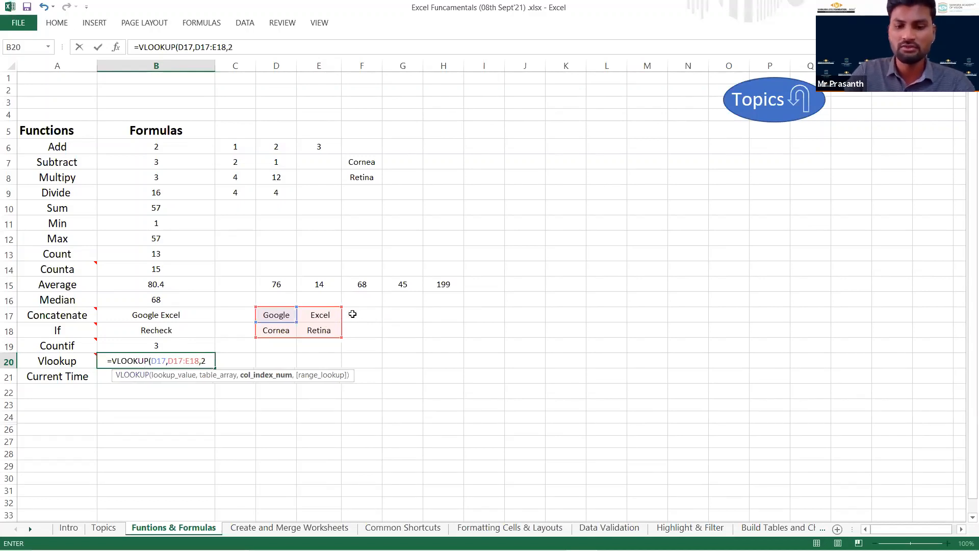
pyautogui.write(',0')
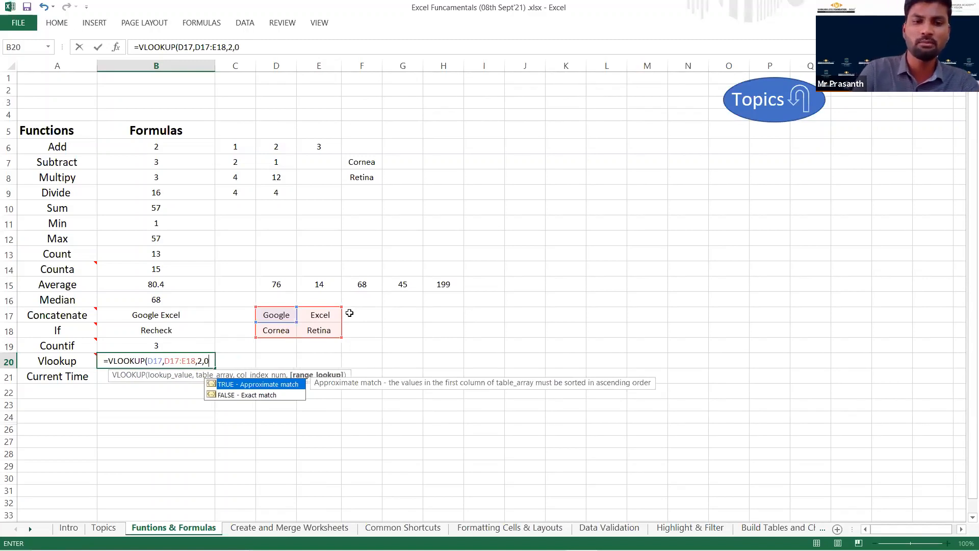
pyautogui.write(')')
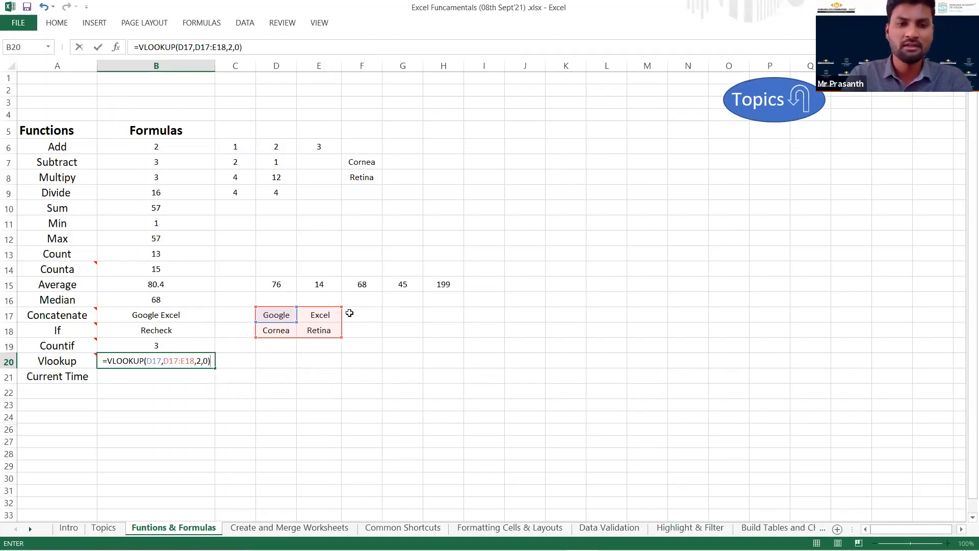
pyautogui.press('Return')
pyautogui.press('Up')
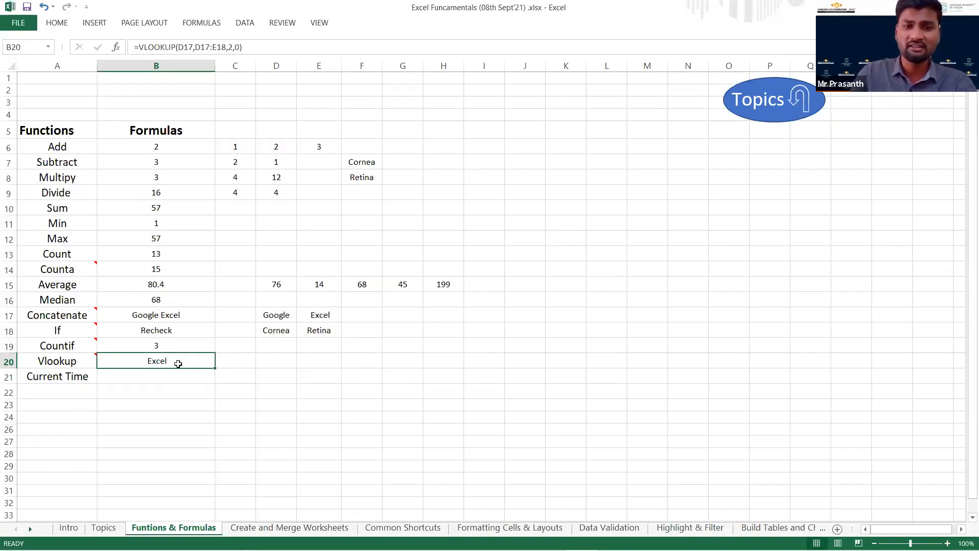
pyautogui.doubleClick(176, 362)
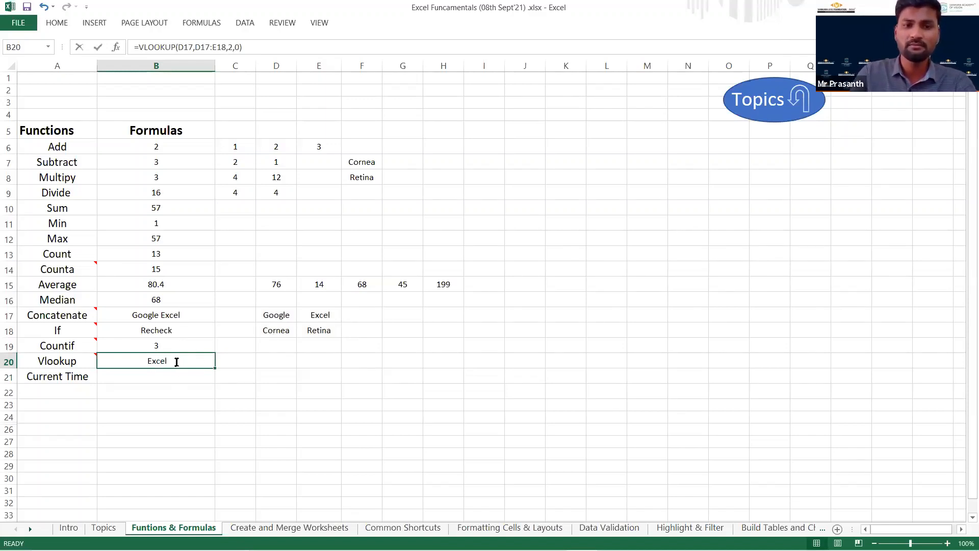
pyautogui.doubleClick(176, 362)
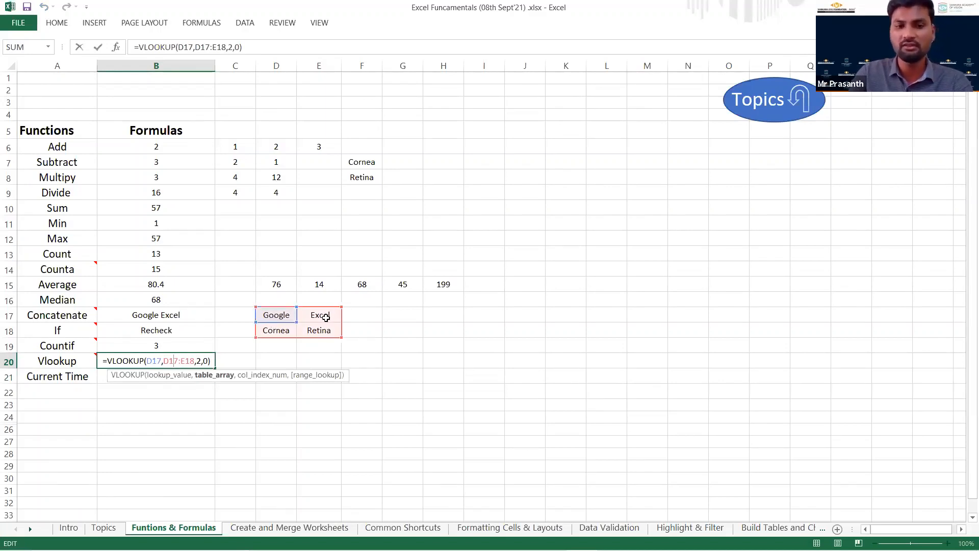
pyautogui.press('Escape')
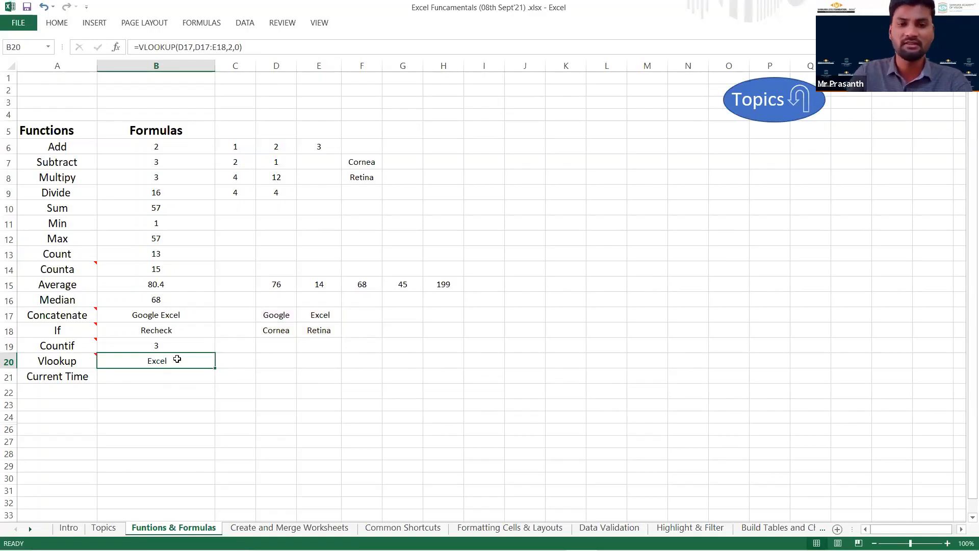
# Enter =NOW() in B21 for the Current Time row and save the workbook.
pyautogui.click(164, 374)
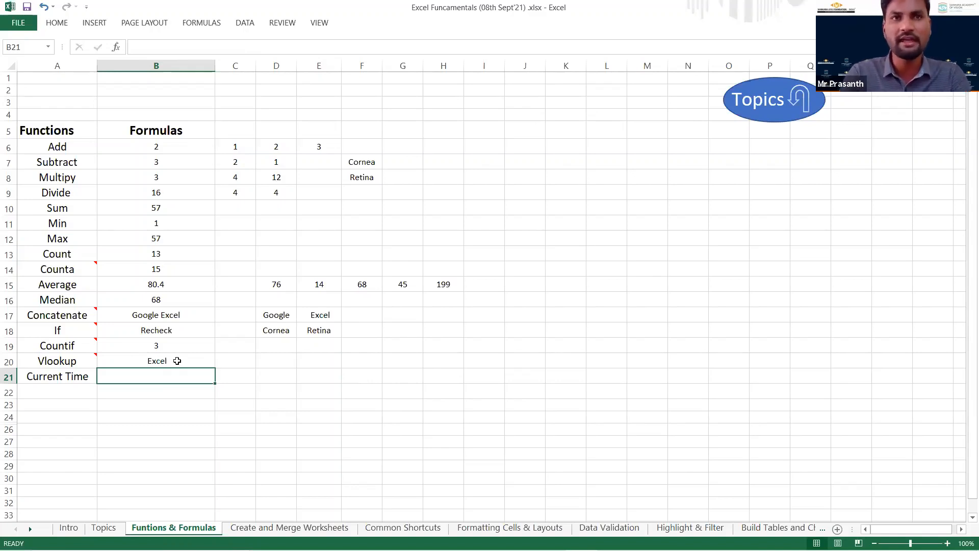
pyautogui.write('=')
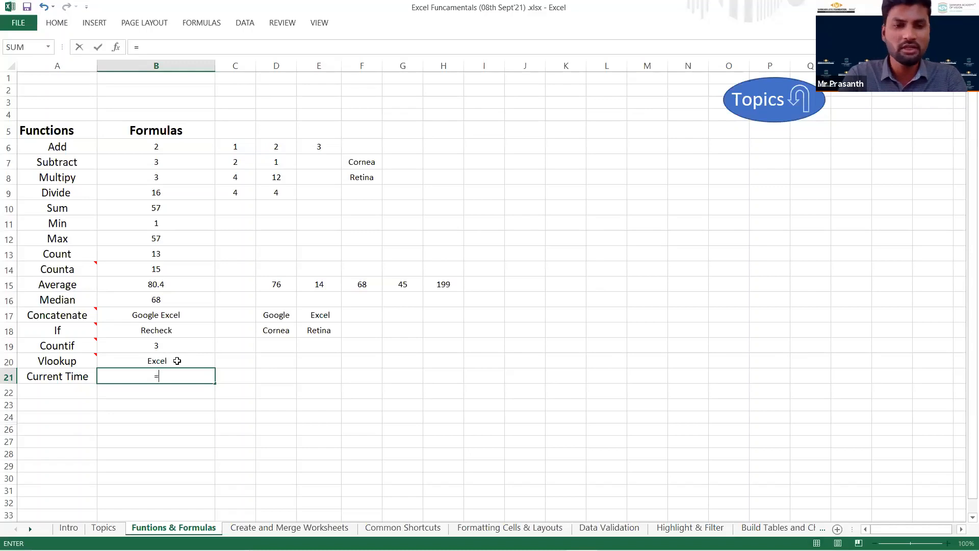
pyautogui.write('no')
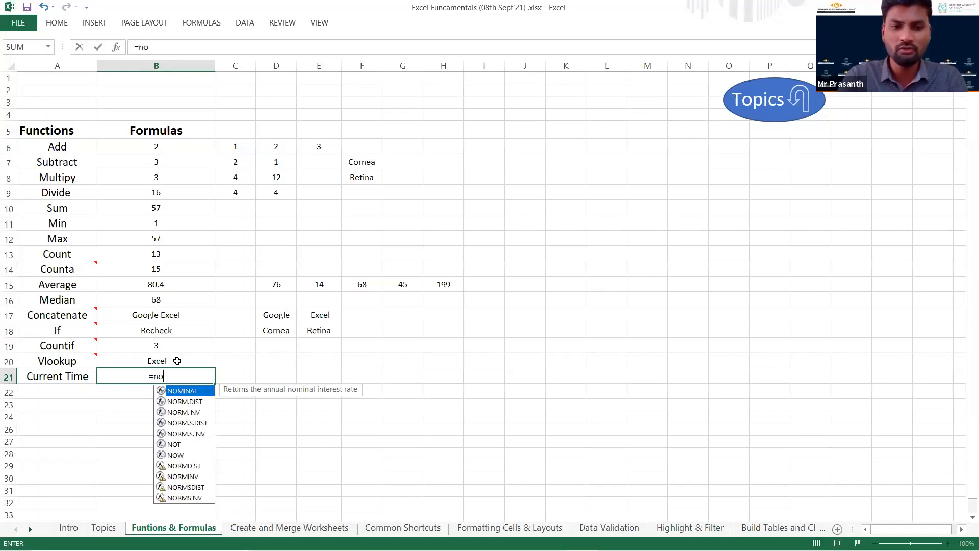
pyautogui.write('w()')
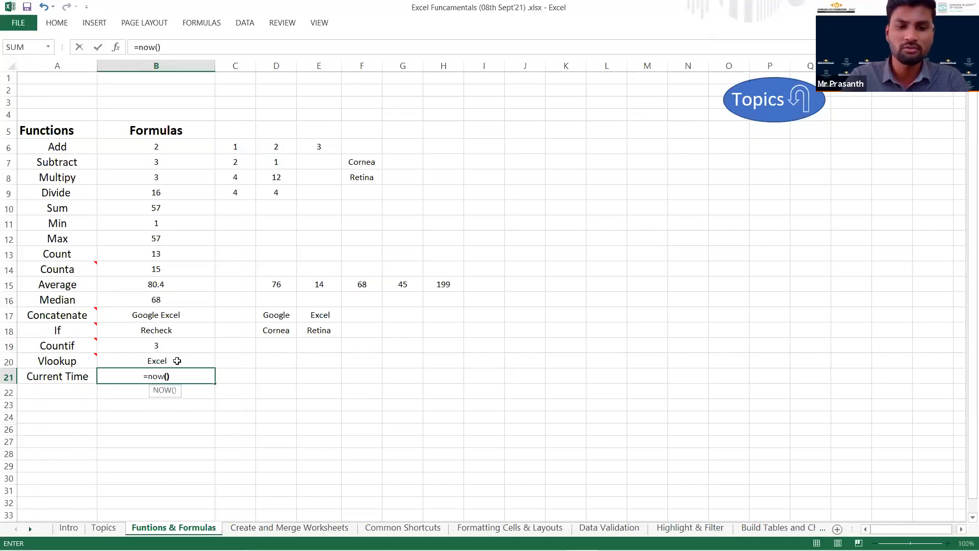
pyautogui.press('Return')
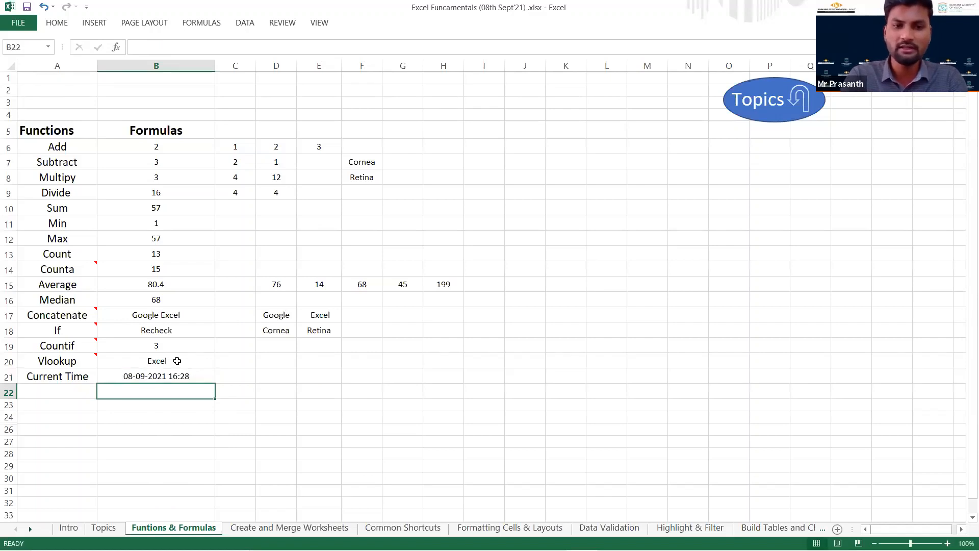
pyautogui.press('Up')
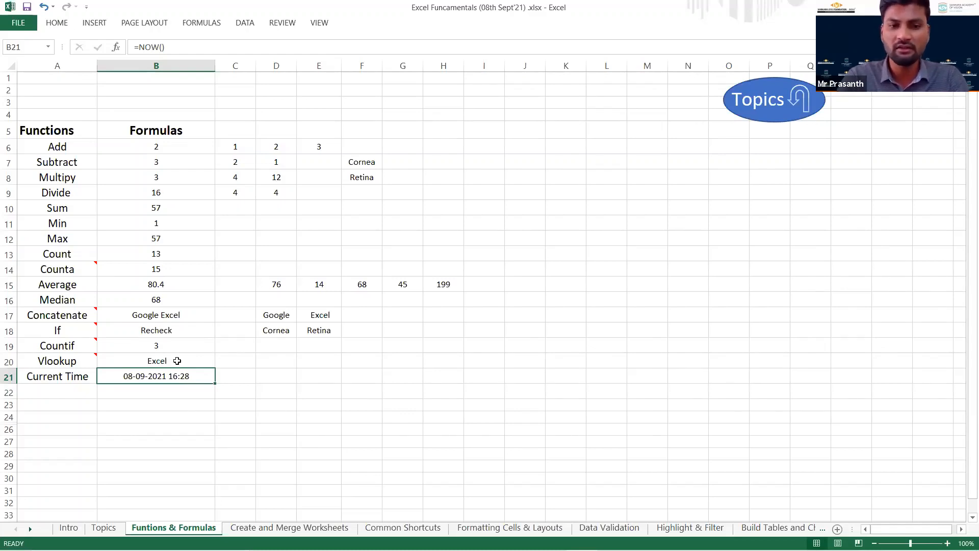
pyautogui.hotkey('ctrl', 's')
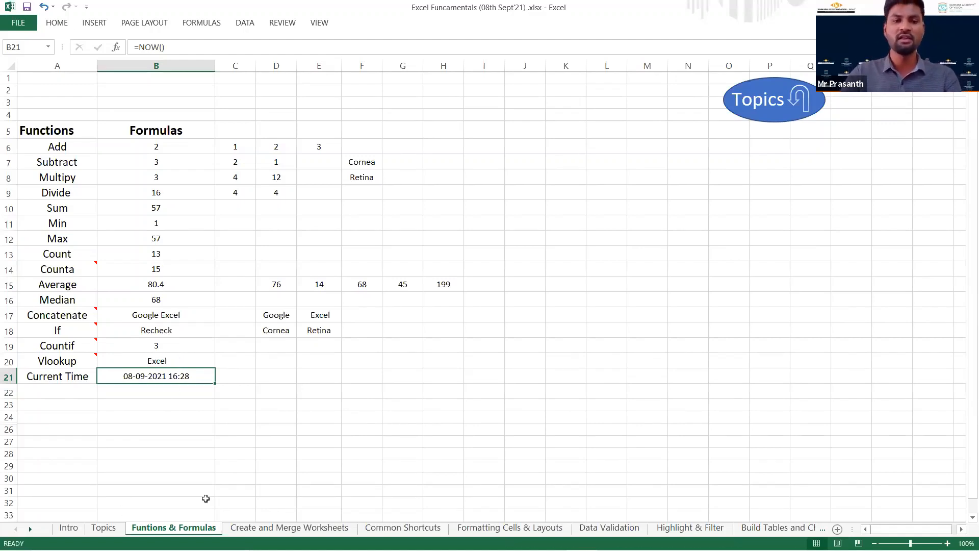
# Return to the Topics list and open the Create and Merge Worksheets sheet.
pyautogui.click(761, 117)
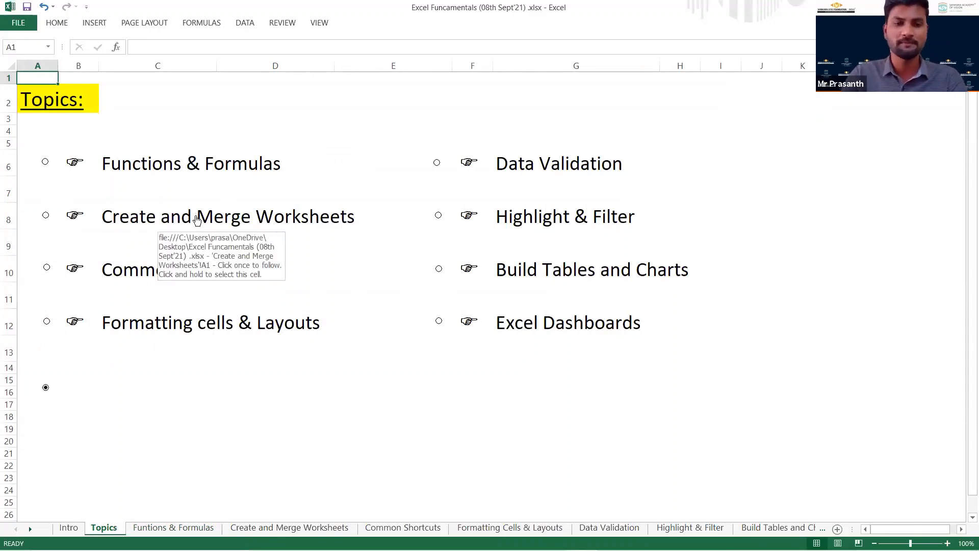
pyautogui.click(197, 219)
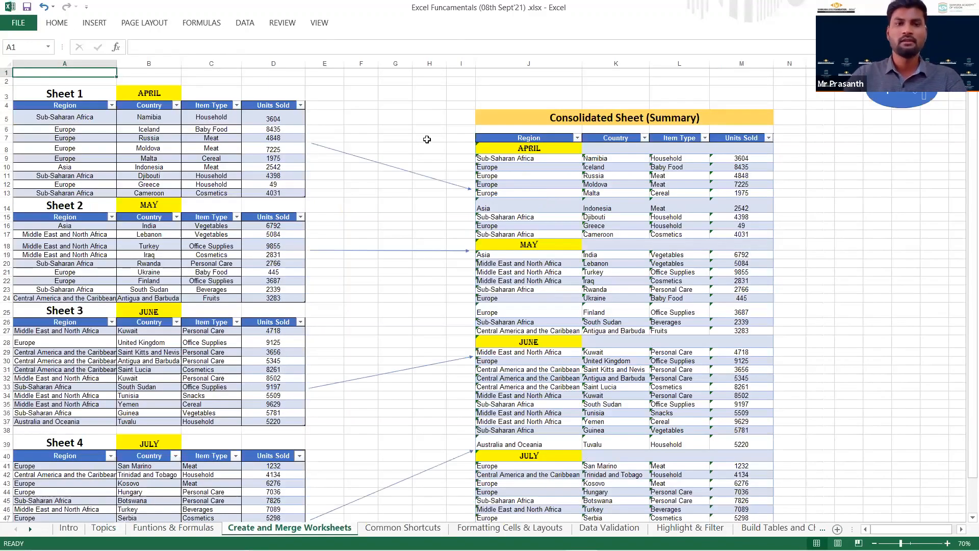
pyautogui.click(426, 139)
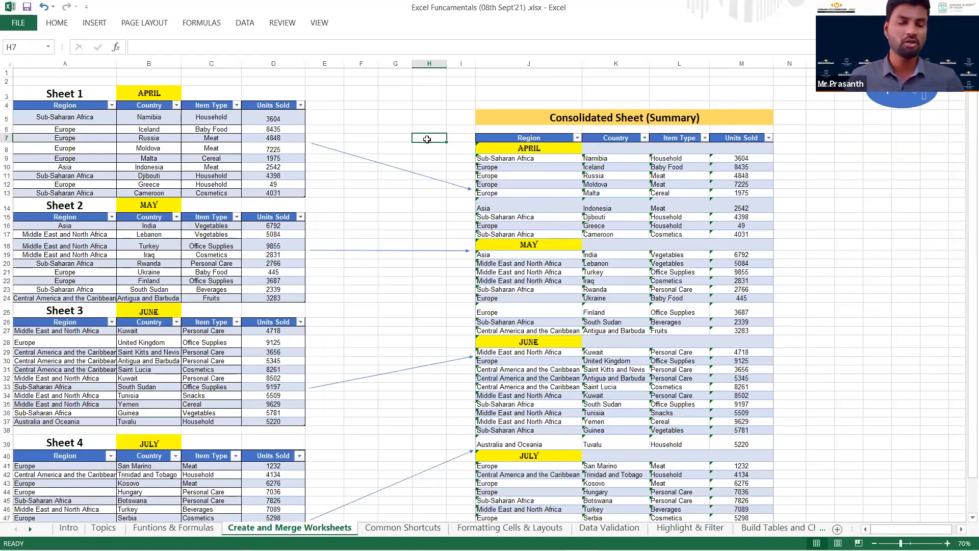
# Review the headings of the April, May, June and July source tables and the April data in A5:D13.
pyautogui.click(85, 95)
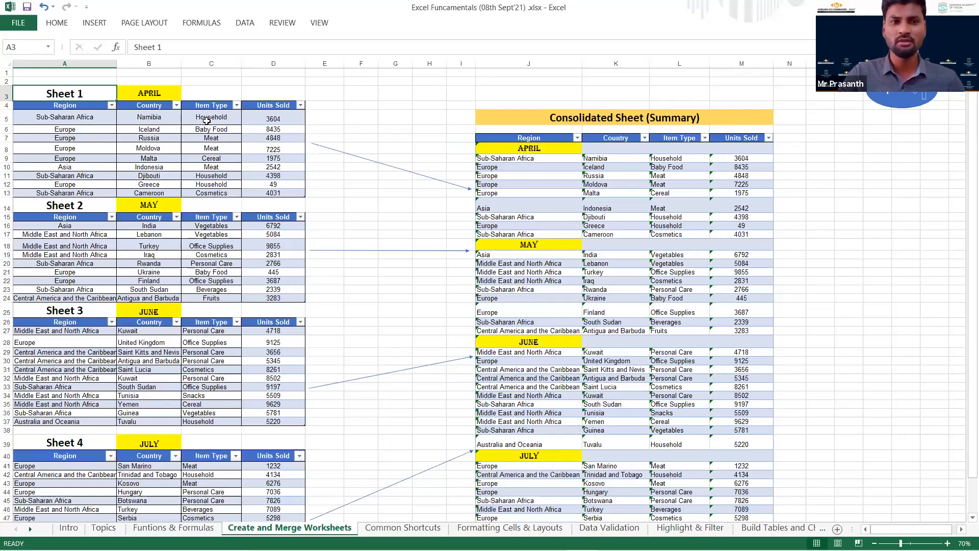
pyautogui.click(163, 94)
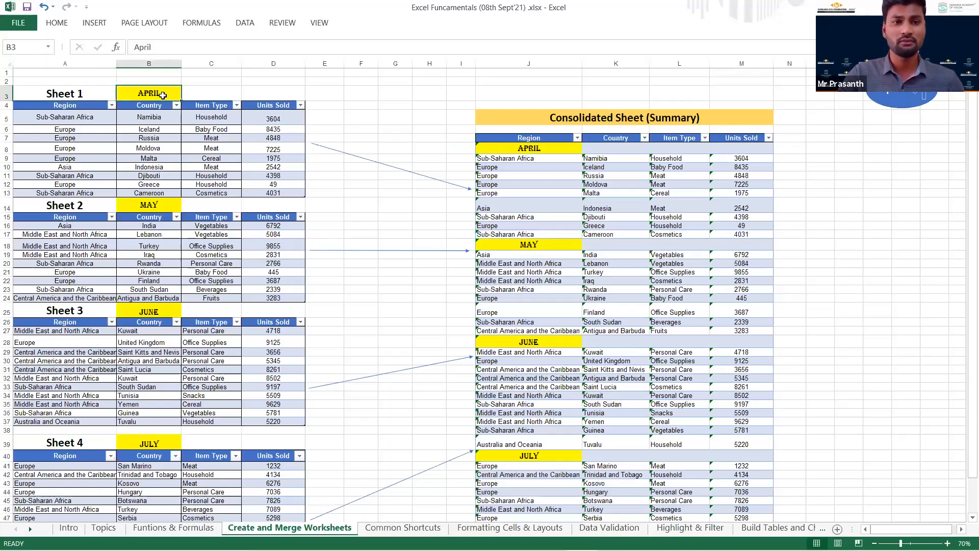
pyautogui.click(159, 201)
pyautogui.click(151, 316)
pyautogui.click(151, 310)
pyautogui.click(153, 443)
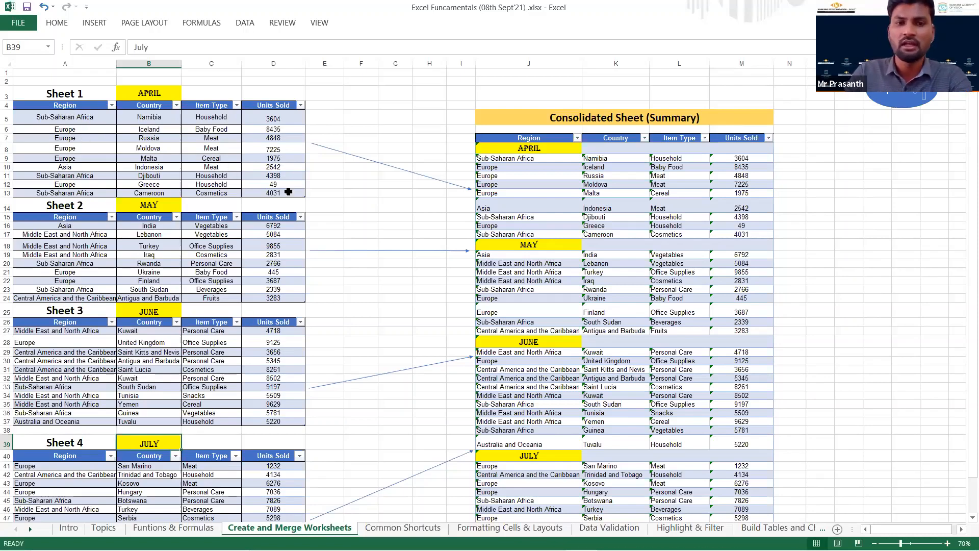
pyautogui.moveTo(83, 116); pyautogui.dragTo(265, 193)
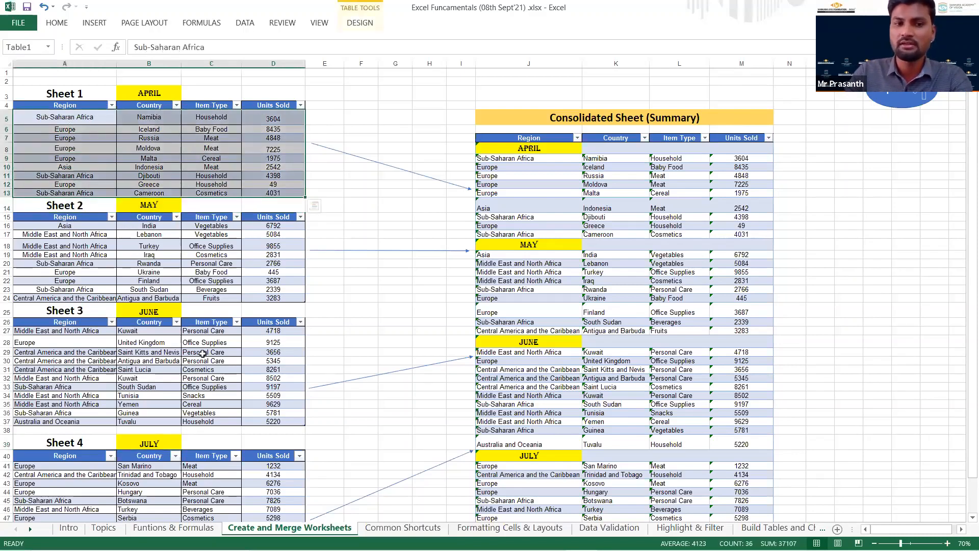
pyautogui.click(418, 196)
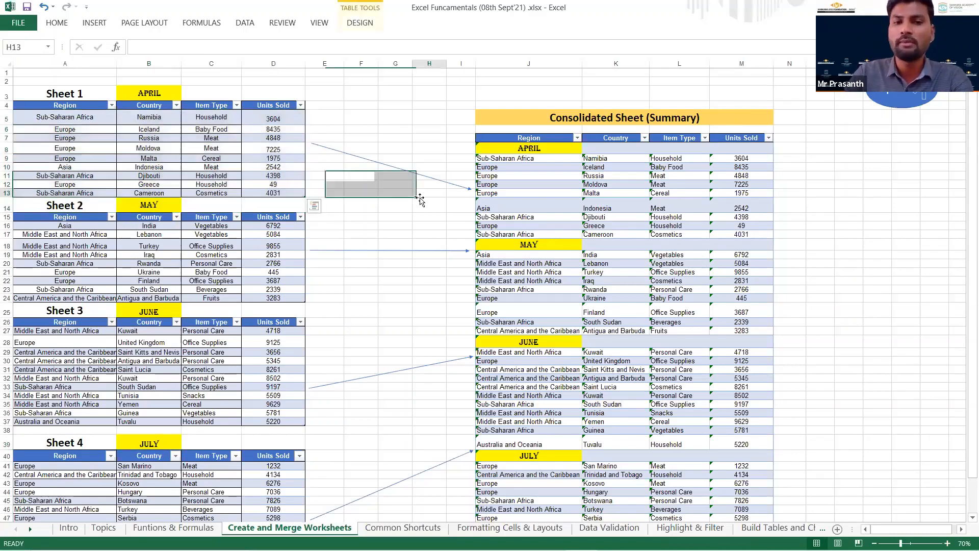
# Clear the April rows J9:M17 in the Consolidated Sheet (Summary) table.
pyautogui.click(518, 159)
pyautogui.keyDown('shift'); pyautogui.click(727, 232); pyautogui.keyUp('shift')
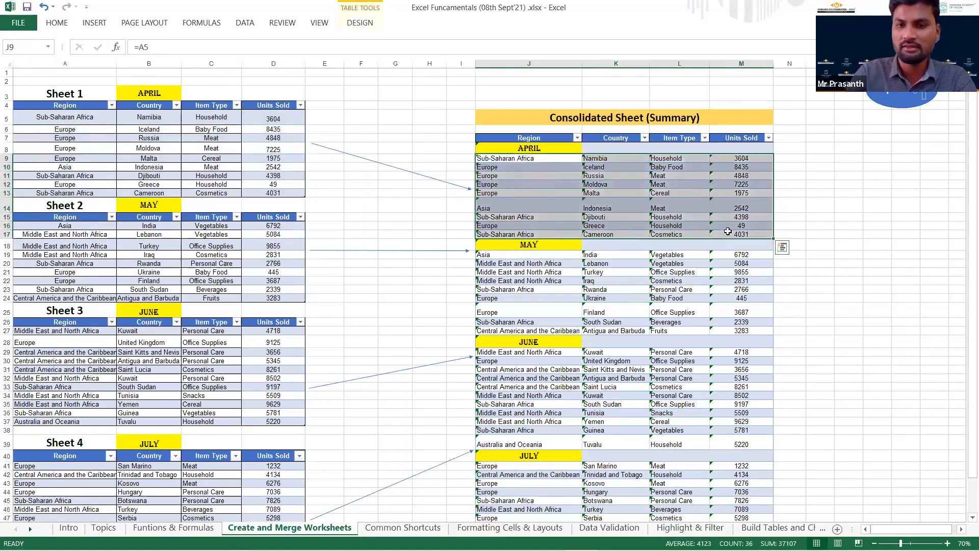
pyautogui.press('Delete')
pyautogui.press('Right')
pyautogui.click(804, 163)
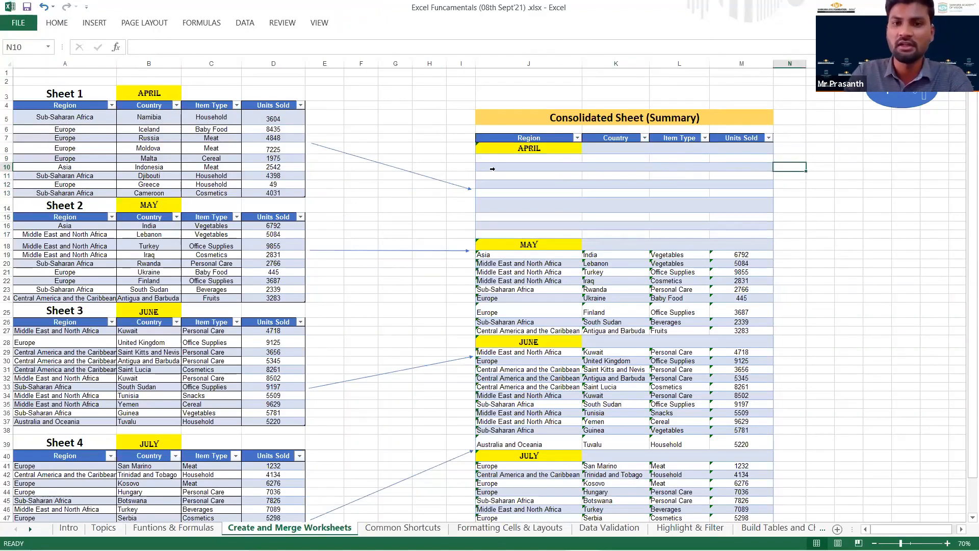
# Link the first April Region cell J9 to A5 with the formula =A5 and compare it with its source cell.
pyautogui.click(505, 157)
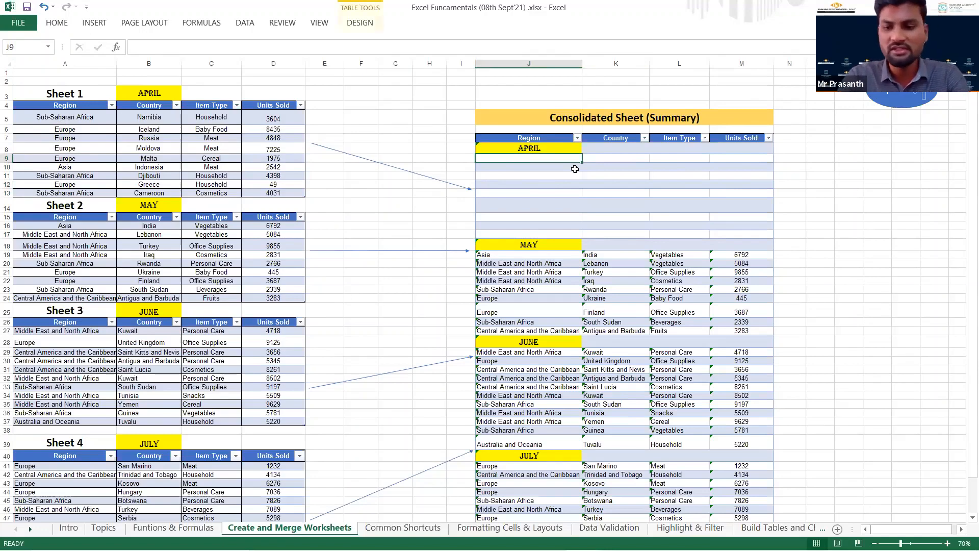
pyautogui.write('=')
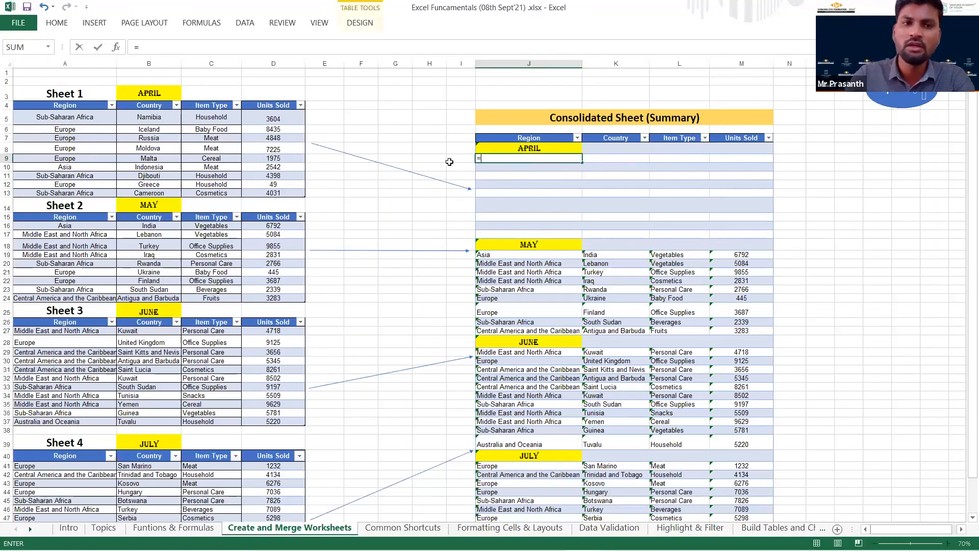
pyautogui.click(62, 117)
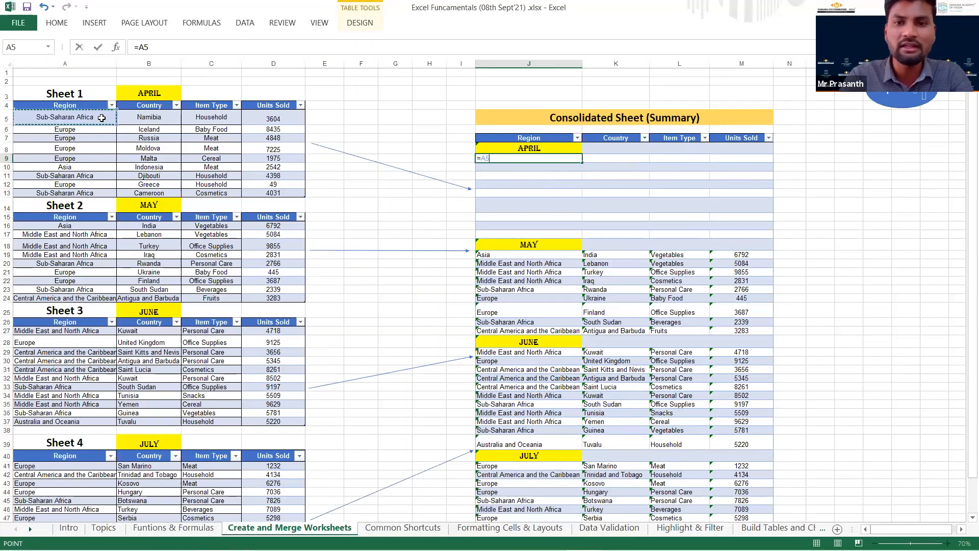
pyautogui.press('Return')
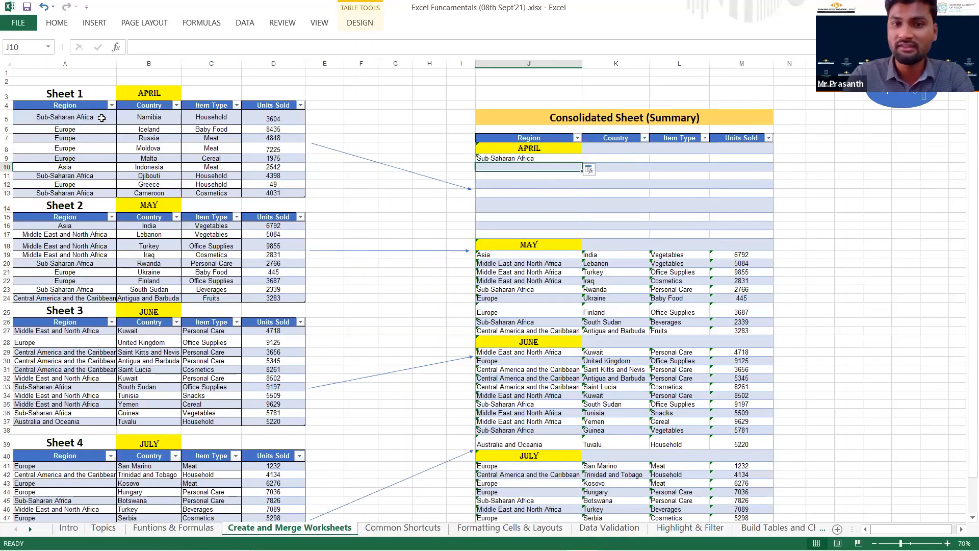
pyautogui.click(71, 117)
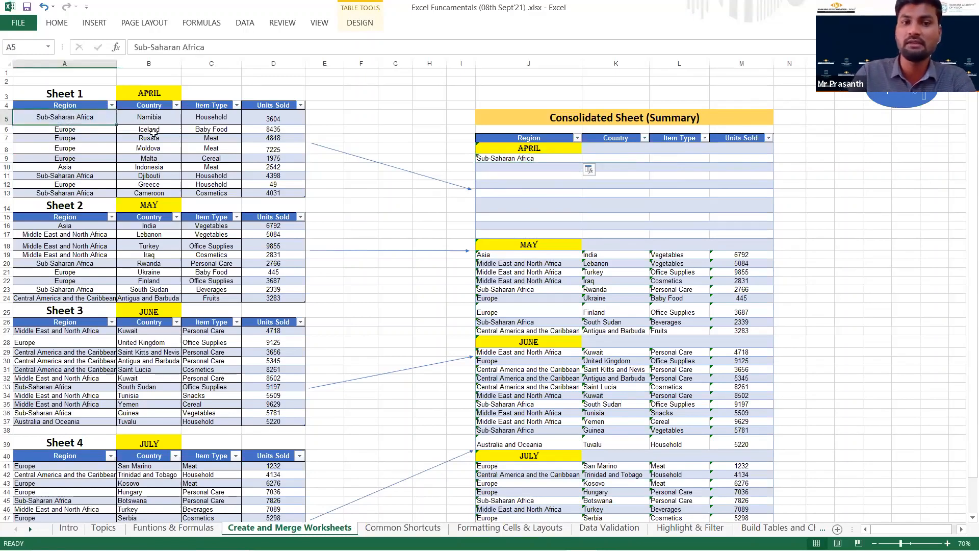
pyautogui.click(537, 160)
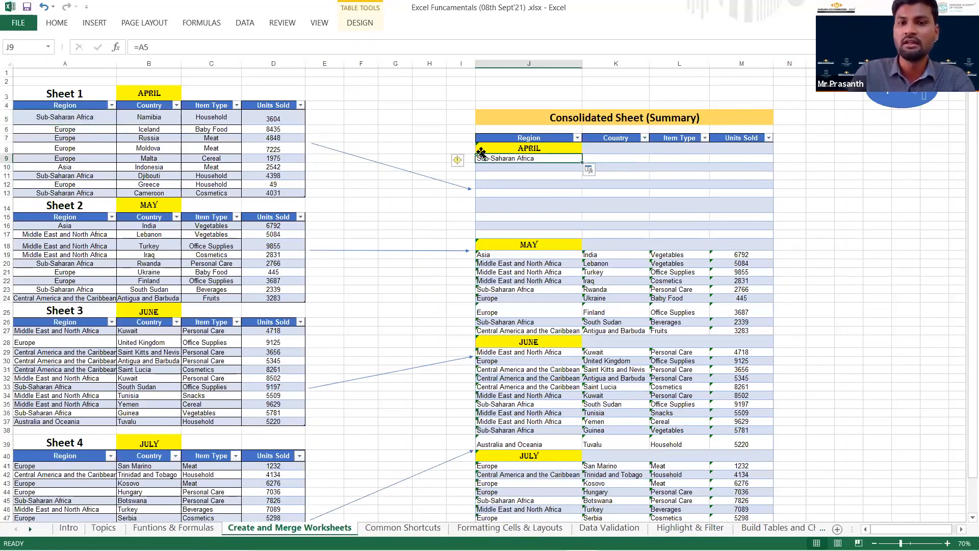
# Link the April Country cell K9 to B5 and the Item Type cell L9 to C5.
pyautogui.click(605, 160)
pyautogui.write('=')
pyautogui.click(166, 120)
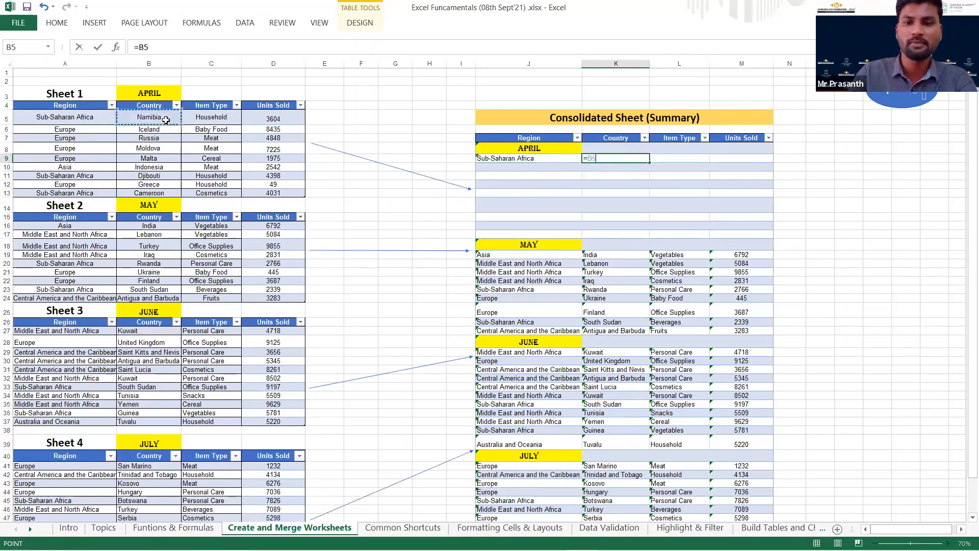
pyautogui.press('Return')
pyautogui.click(673, 158)
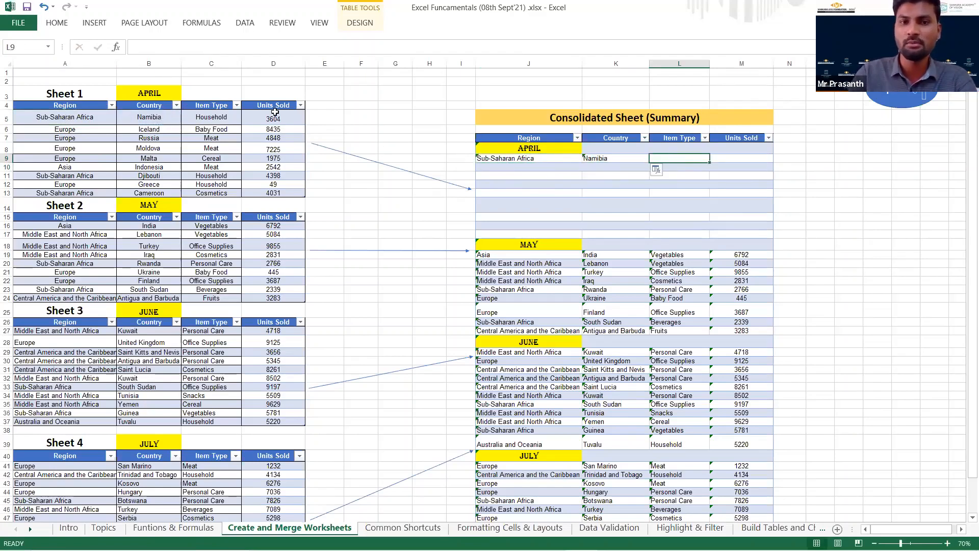
pyautogui.write('=')
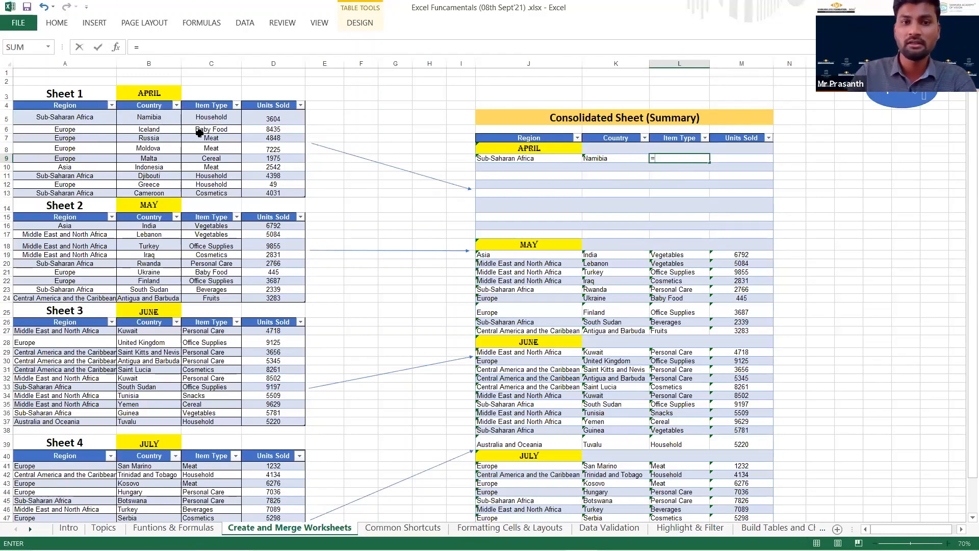
pyautogui.click(217, 119)
pyautogui.press('Return')
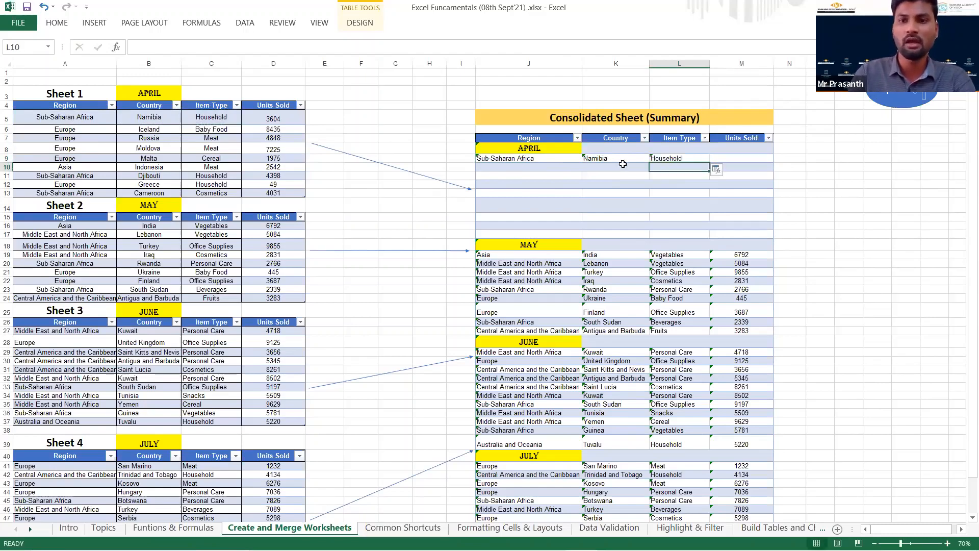
# Link the April Units Sold cell M9 in the summary table to D5.
pyautogui.click(741, 158)
pyautogui.write('=')
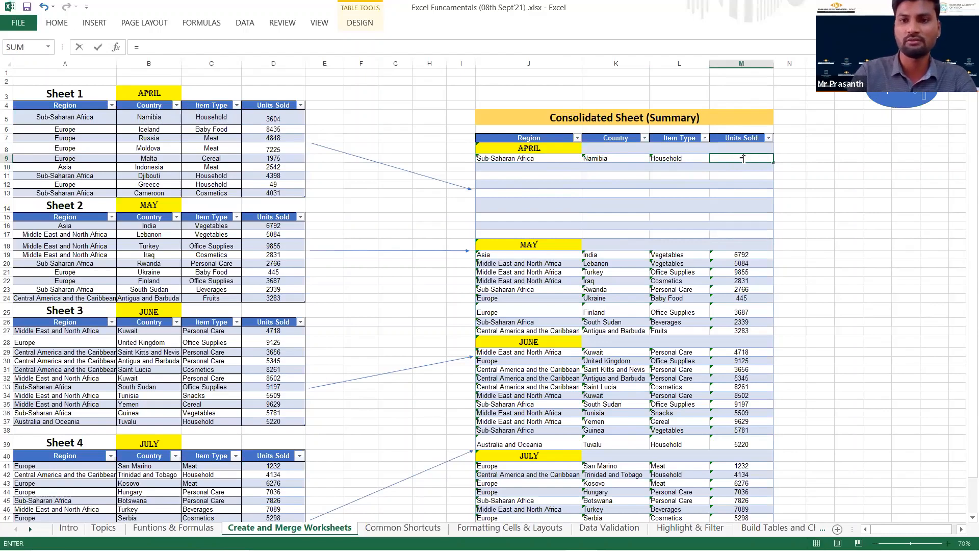
pyautogui.click(275, 117)
pyautogui.press('Return')
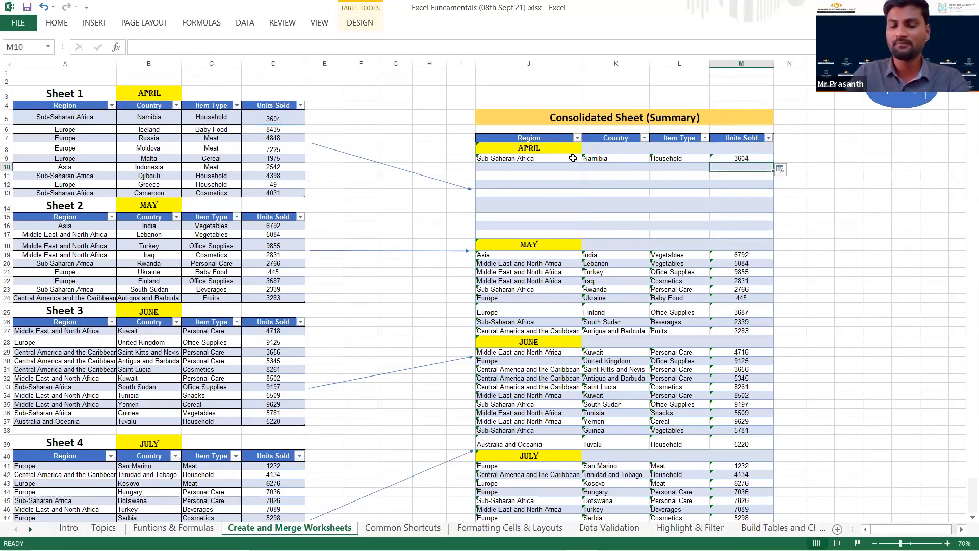
# Fill the Region formula from J9 down to J17 and compare the results with the source regions in A5:A13.
pyautogui.click(550, 158)
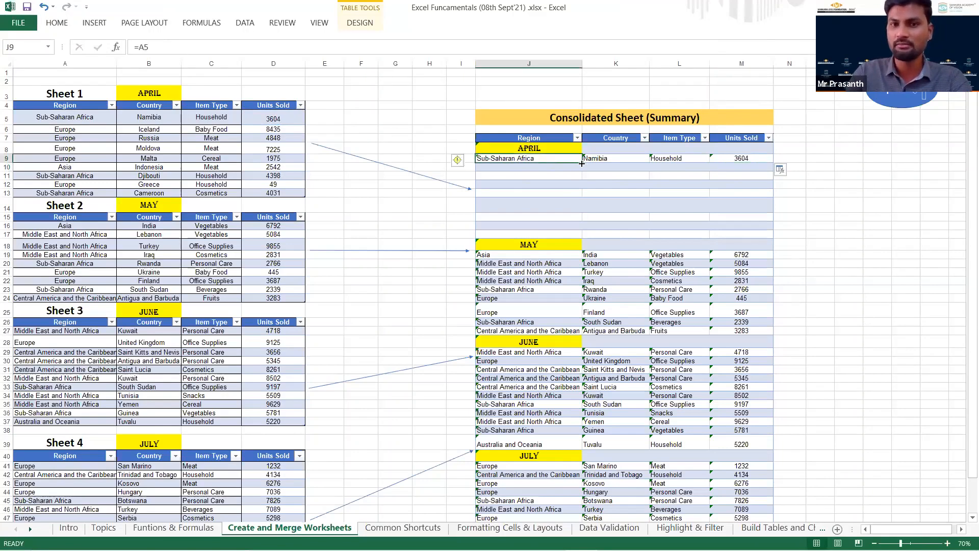
pyautogui.moveTo(68, 117); pyautogui.dragTo(76, 193)
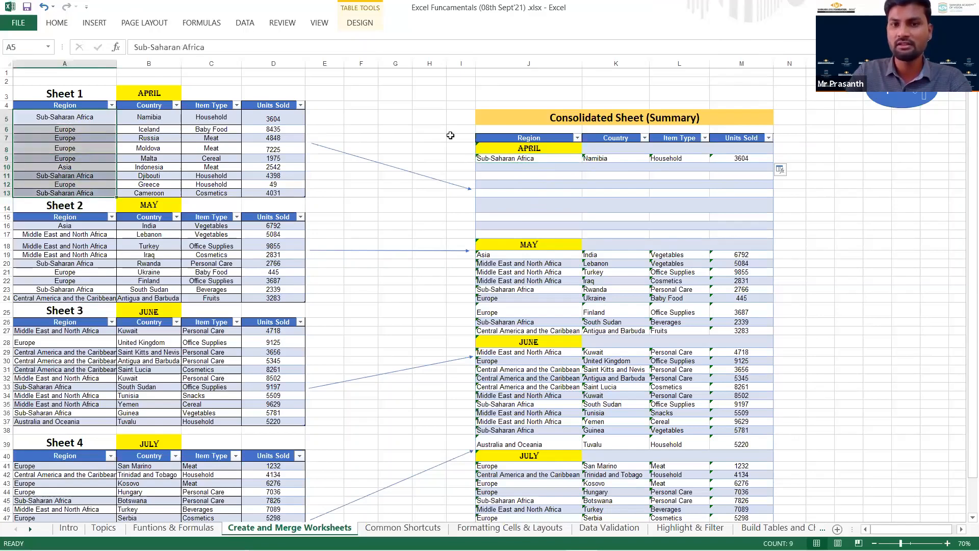
pyautogui.moveTo(505, 159); pyautogui.dragTo(513, 232)
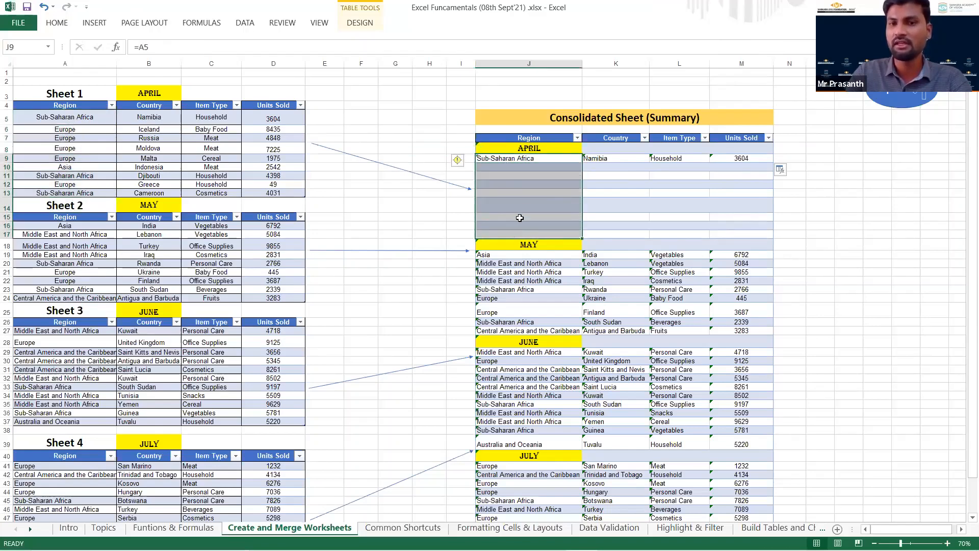
pyautogui.click(526, 175)
pyautogui.click(543, 158)
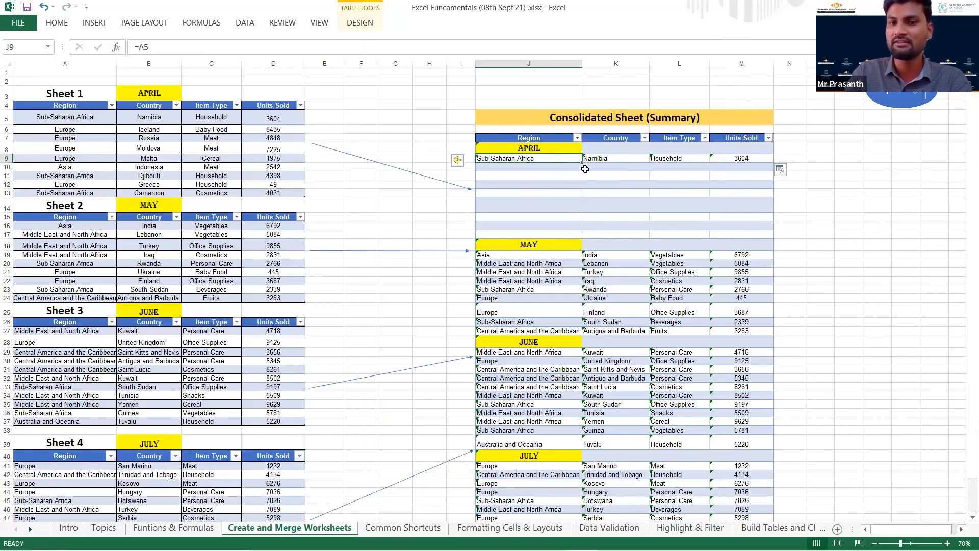
pyautogui.moveTo(583, 166); pyautogui.dragTo(581, 237)
pyautogui.click(545, 192)
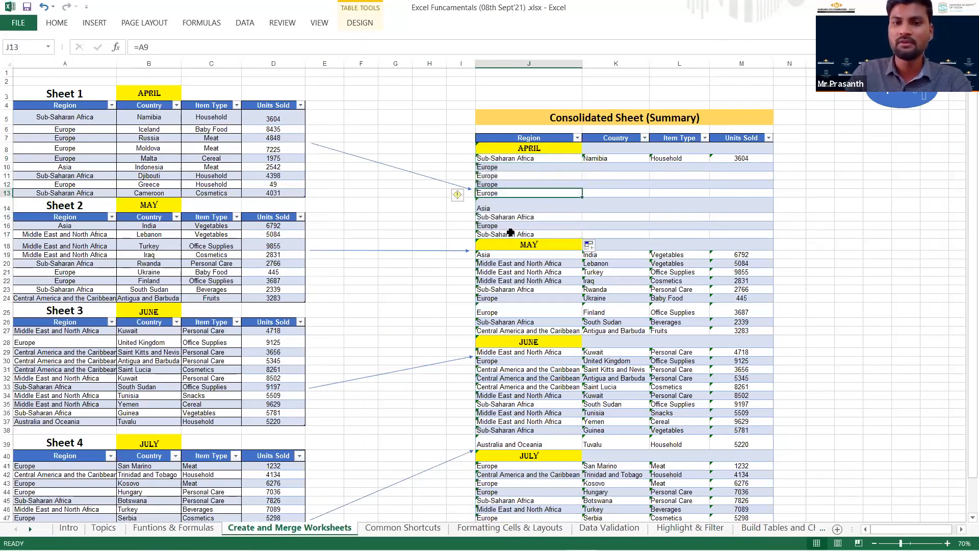
pyautogui.moveTo(508, 235); pyautogui.dragTo(516, 159)
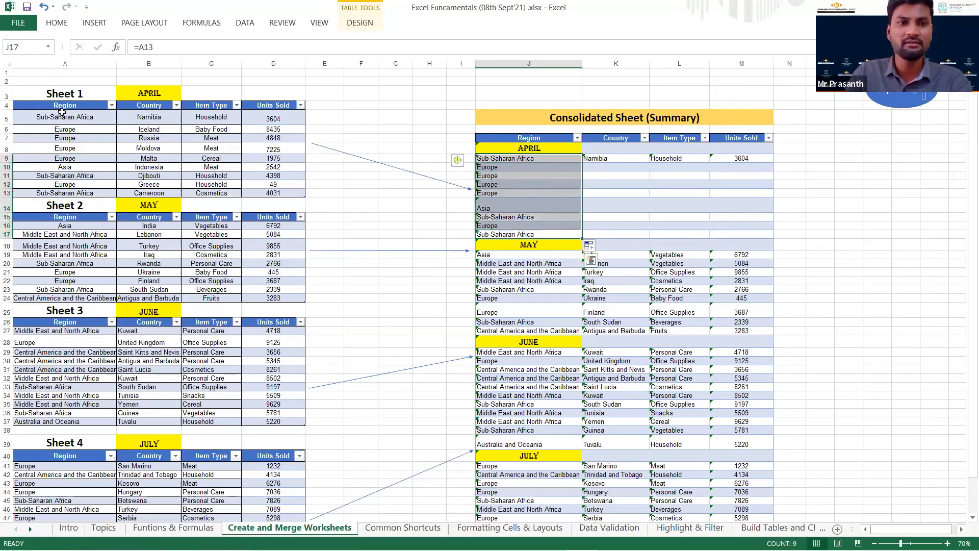
pyautogui.click(62, 116)
pyautogui.keyDown('shift'); pyautogui.click(76, 193); pyautogui.keyUp('shift')
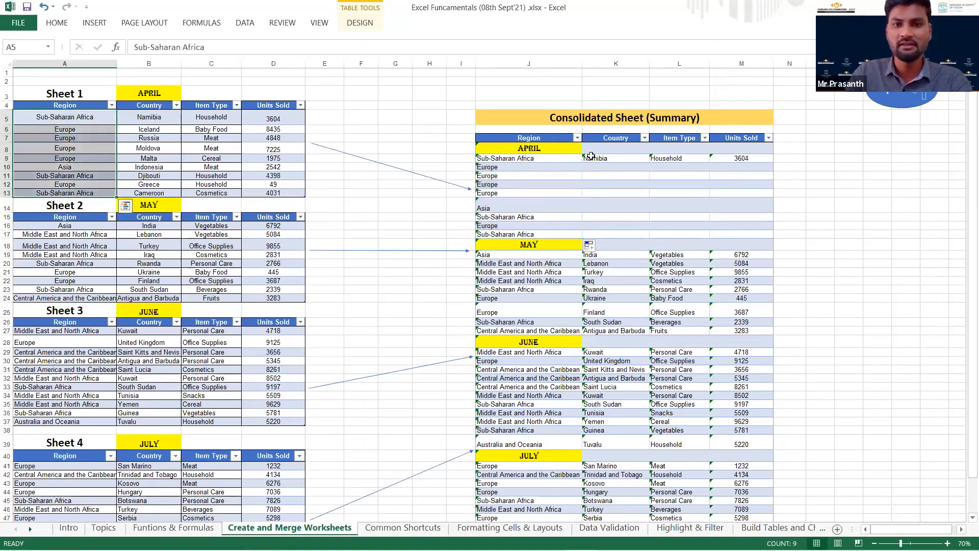
# Fill the Country, Item Type and Units Sold formulas in K9, L9 and M9 down to row 17.
pyautogui.click(614, 159)
pyautogui.moveTo(649, 162); pyautogui.dragTo(645, 236)
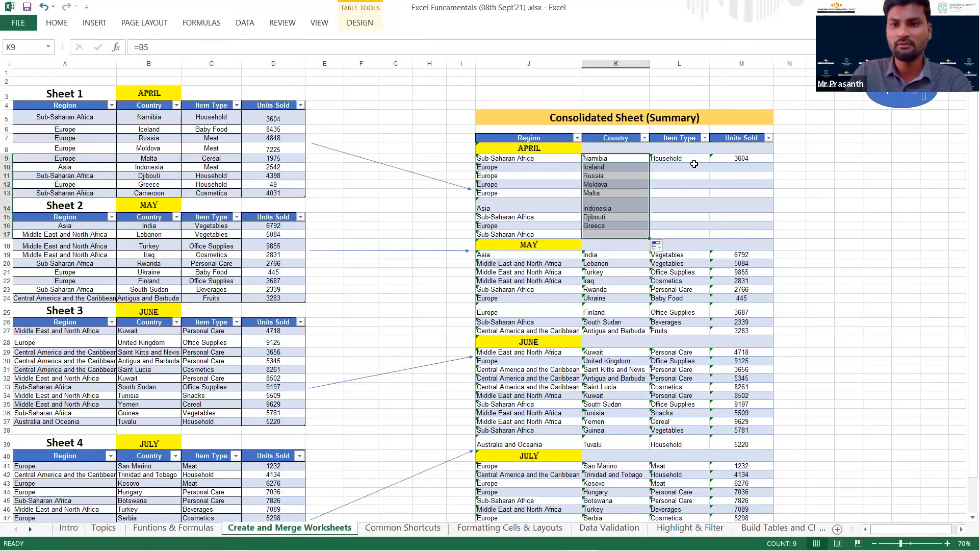
pyautogui.click(697, 158)
pyautogui.moveTo(709, 164); pyautogui.dragTo(696, 238)
pyautogui.click(755, 158)
pyautogui.moveTo(773, 162); pyautogui.dragTo(763, 237)
pyautogui.click(749, 207)
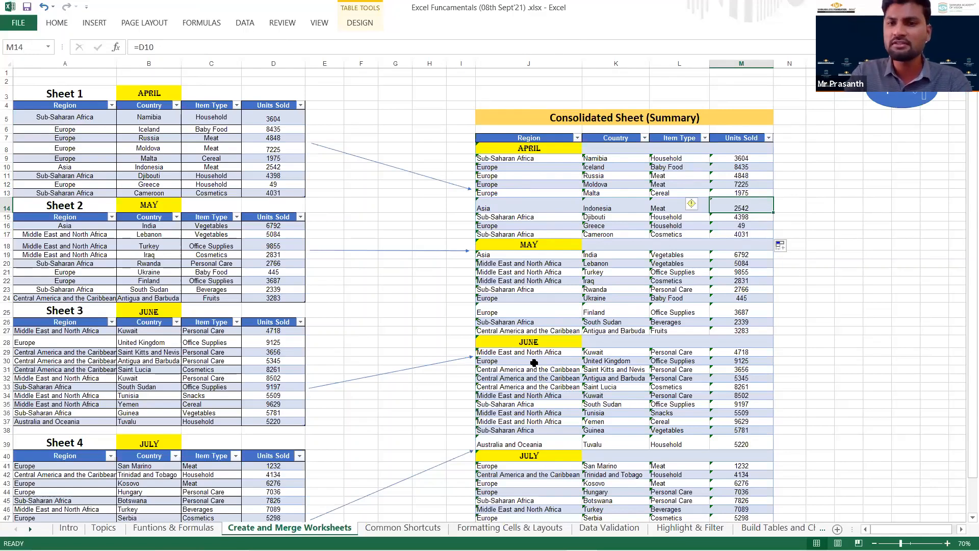
# Replace the first April region in source cell A5 with Asia.
pyautogui.click(538, 158)
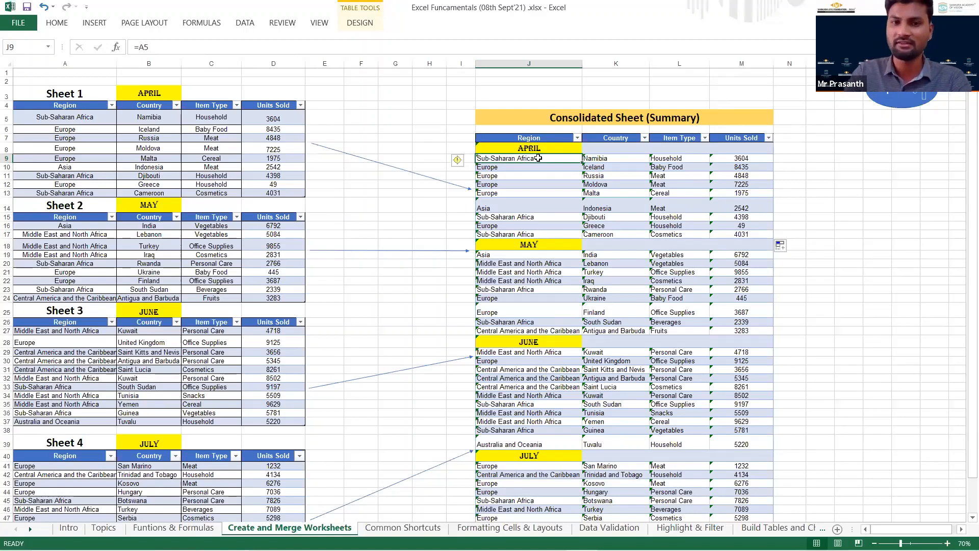
pyautogui.click(91, 137)
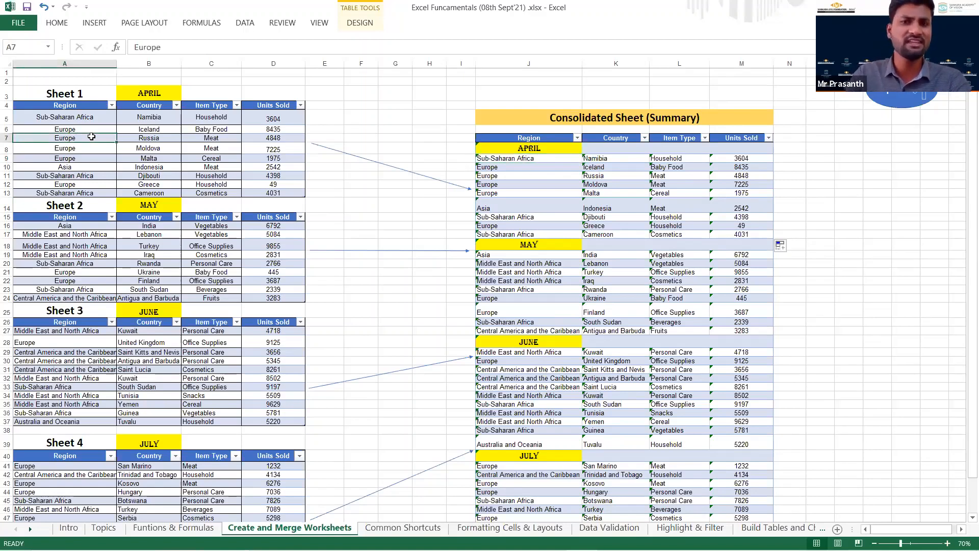
pyautogui.press('Up')
pyautogui.press('Up')
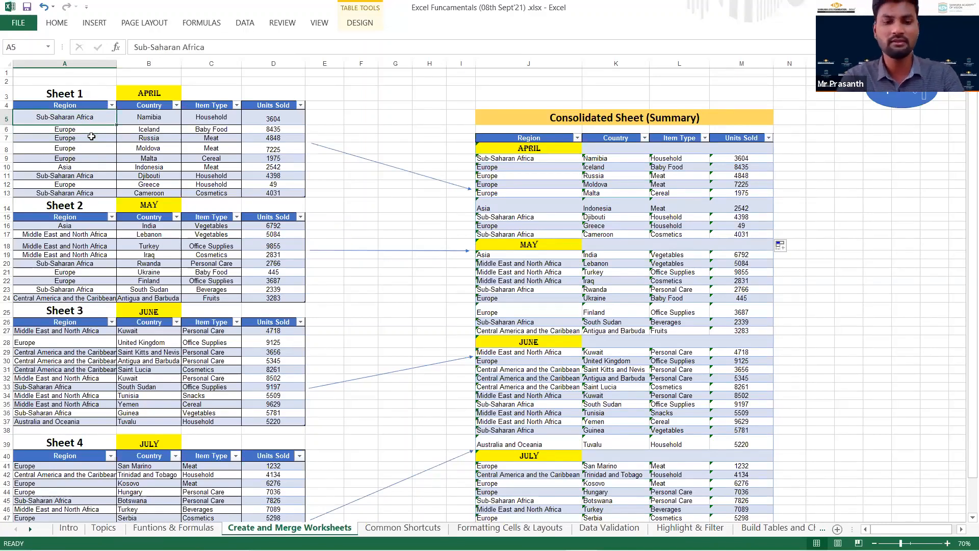
pyautogui.write('Asia')
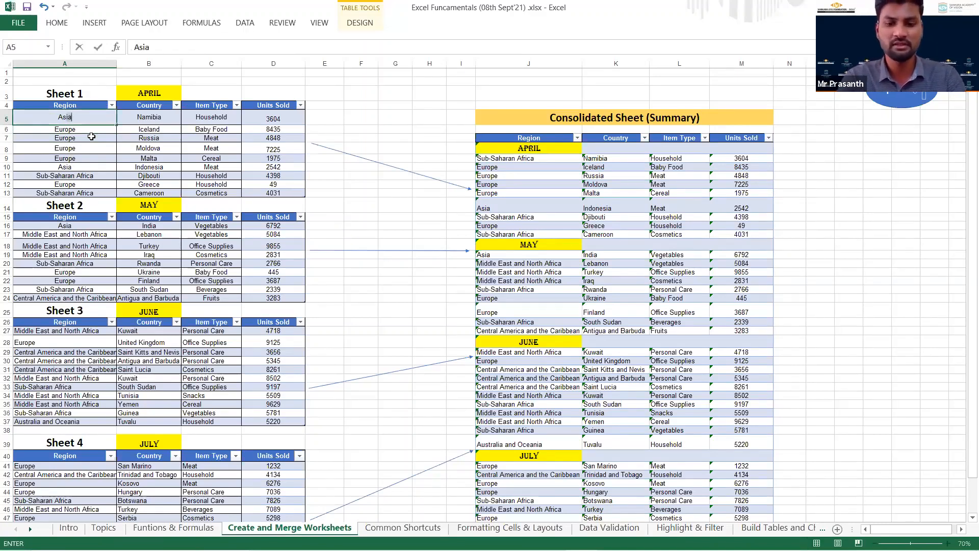
pyautogui.hotkey('ctrl', 'Return')
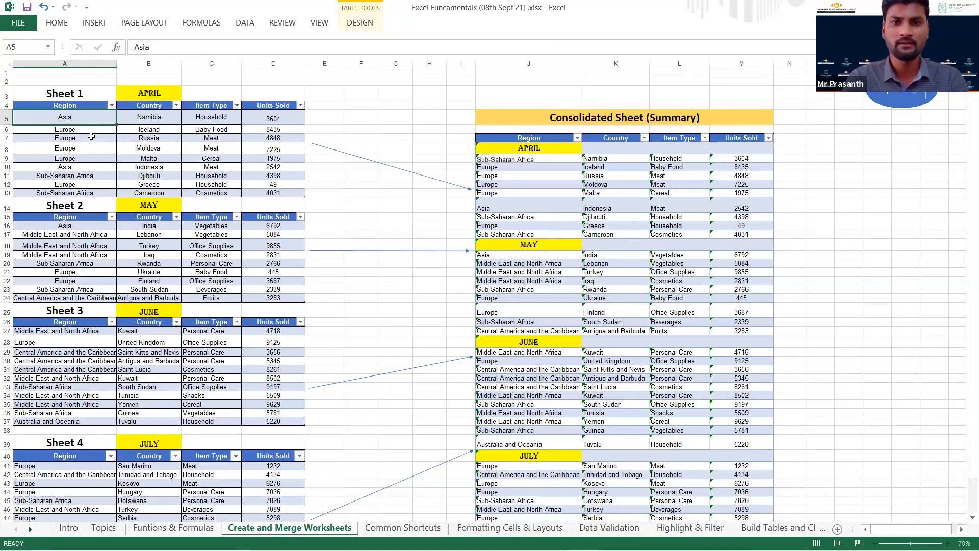
# Enter the linking formula =A5 again in the first April Region cell J9 of the summary table.
pyautogui.click(497, 157)
pyautogui.write('=A5')
pyautogui.hotkey('ctrl', 'Return')
# Compare A5 with its linked summary cell and restore the source region in A5 to Sub-Saharan Africa.
pyautogui.keyDown('ctrl'); pyautogui.click(88, 117); pyautogui.keyUp('ctrl')
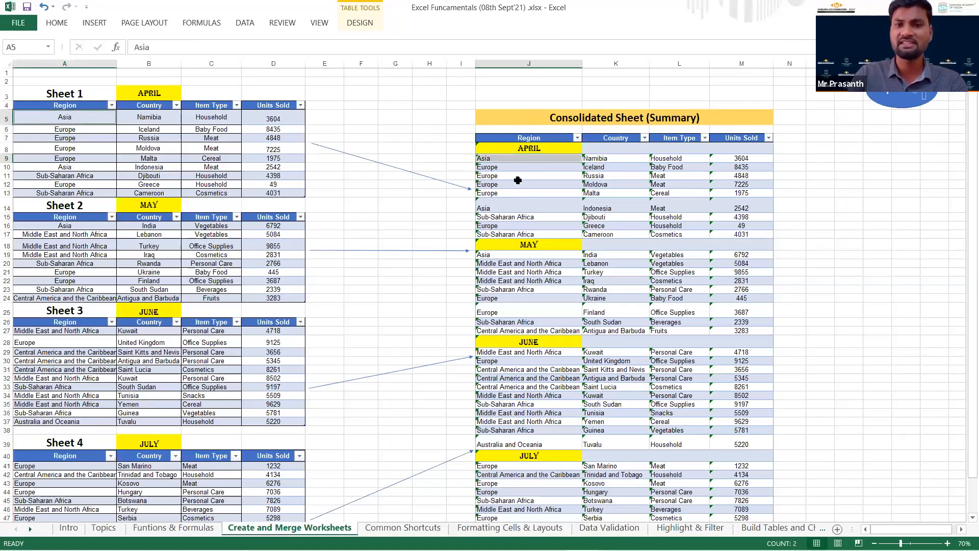
pyautogui.write('Sub-Saharan Afric')
pyautogui.click(395, 176)
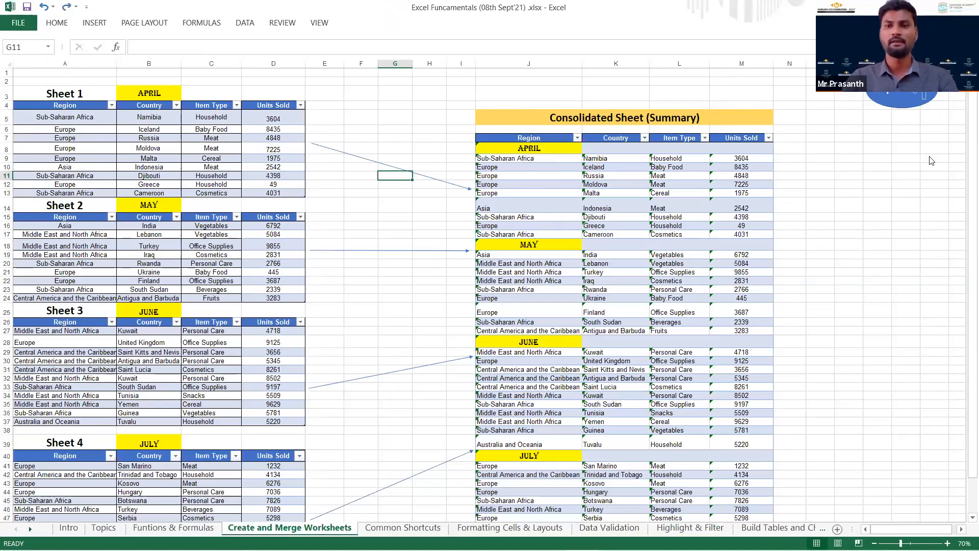
# Return to the Topics sheet and follow its Common Shortcuts link to the shortcut keys list.
pyautogui.hotkey('ctrl', 'pageup')
pyautogui.hotkey('ctrl', 'pageup')
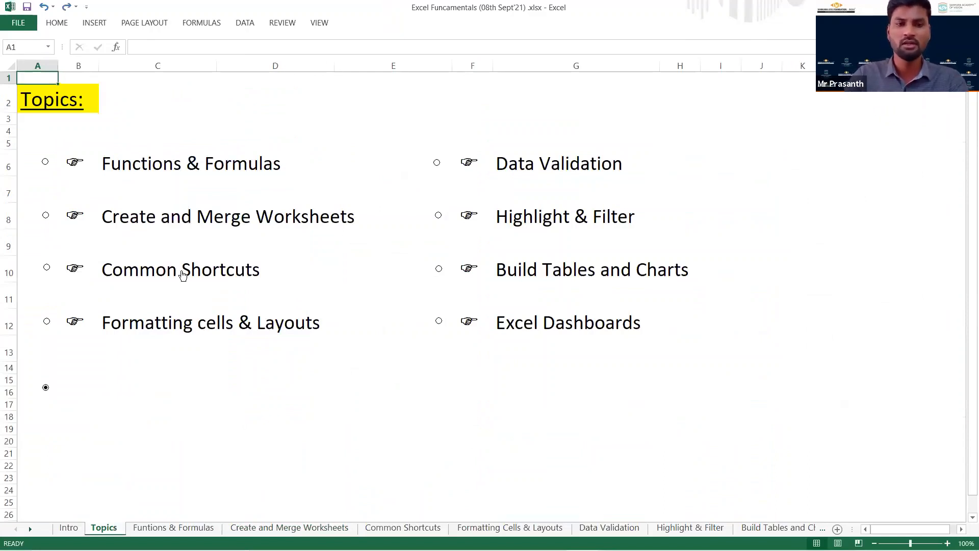
pyautogui.click(178, 271)
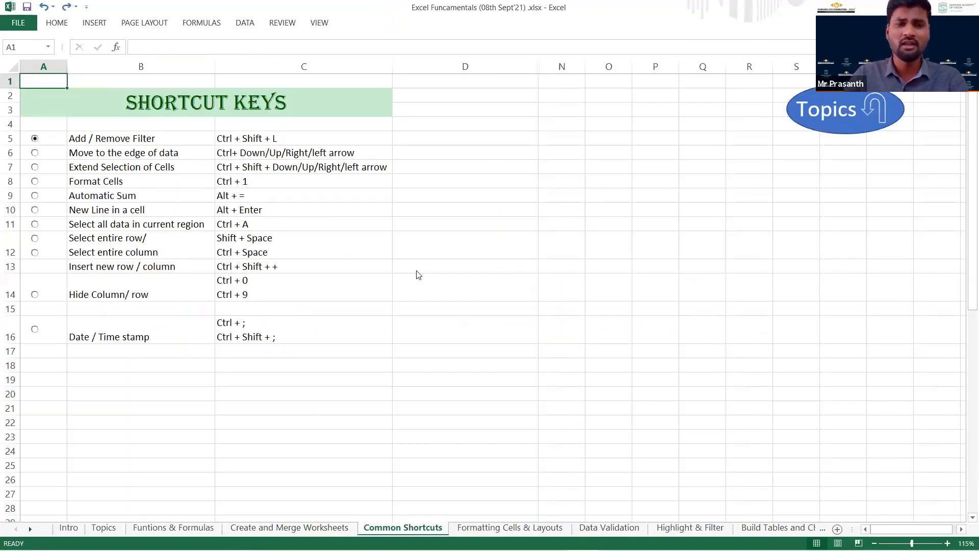
pyautogui.hotkey('alt', 'Tab')
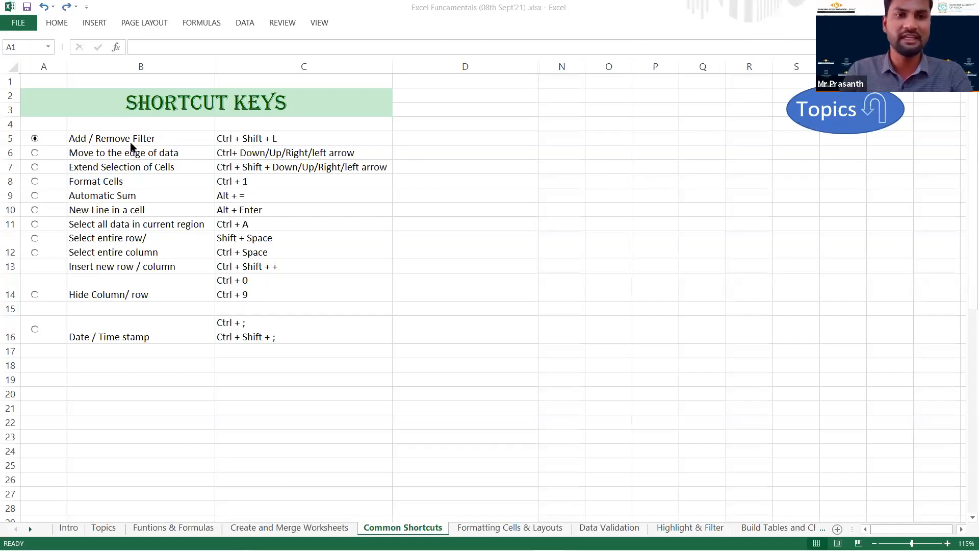
# Add filters to the first row of the shortcut list, cells B5:C5.
pyautogui.click(132, 144)
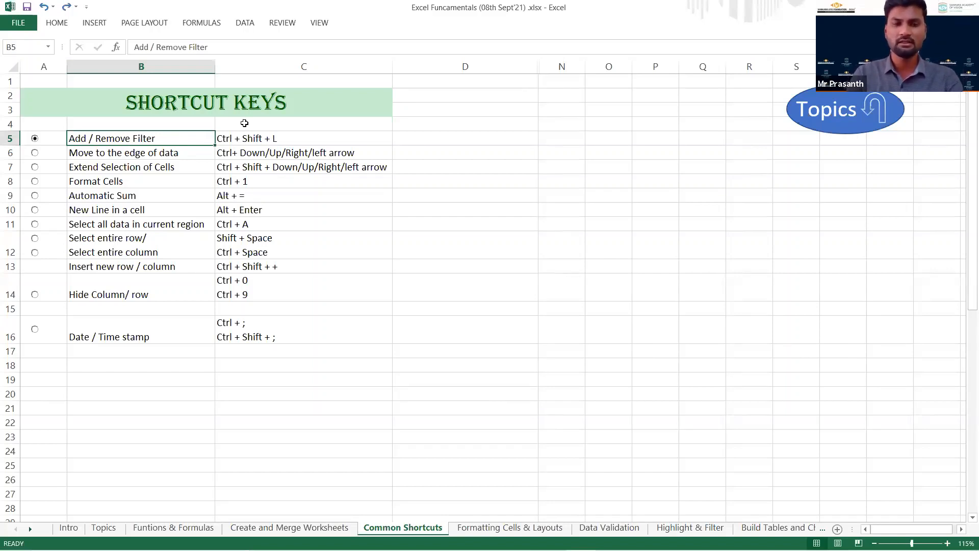
pyautogui.hotkey('shift', 'Right')
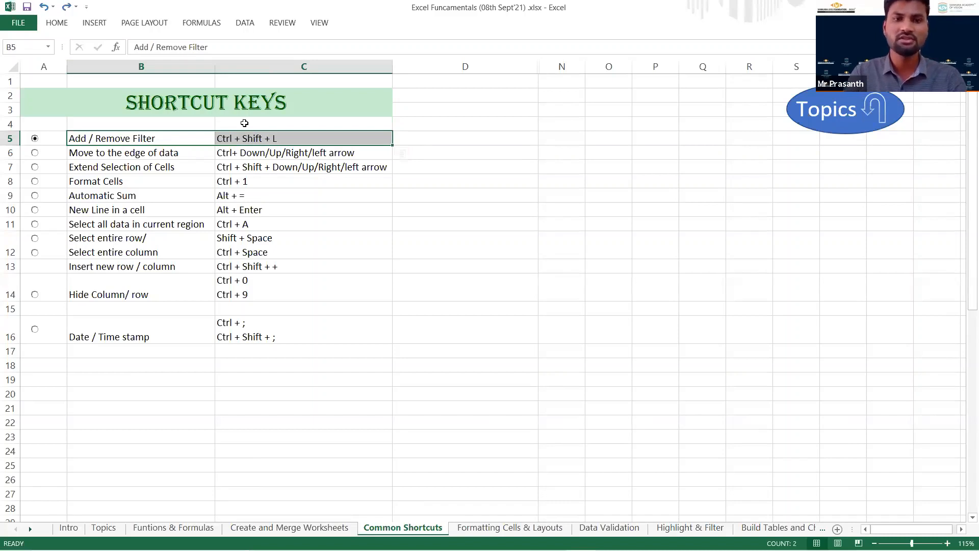
pyautogui.hotkey('ctrl', 'shift', 'l')
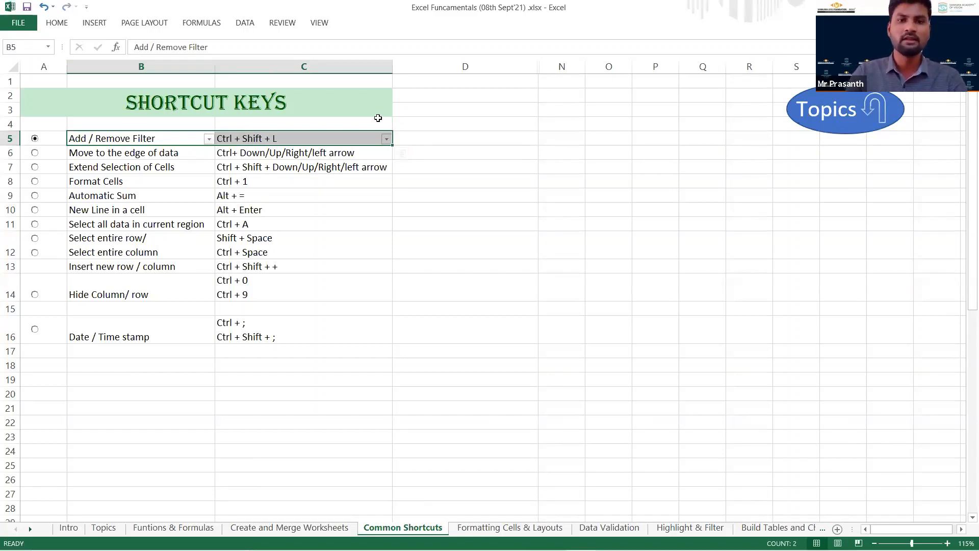
pyautogui.click(406, 142)
# Look at the sort and filter options offered in B5 and C5, closing them without applying any filter.
pyautogui.click(209, 139)
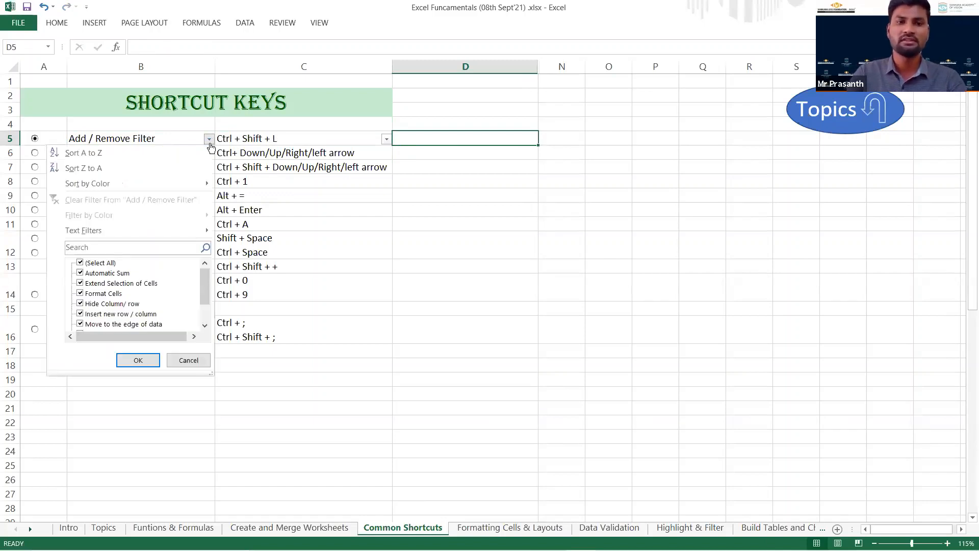
pyautogui.click(387, 142)
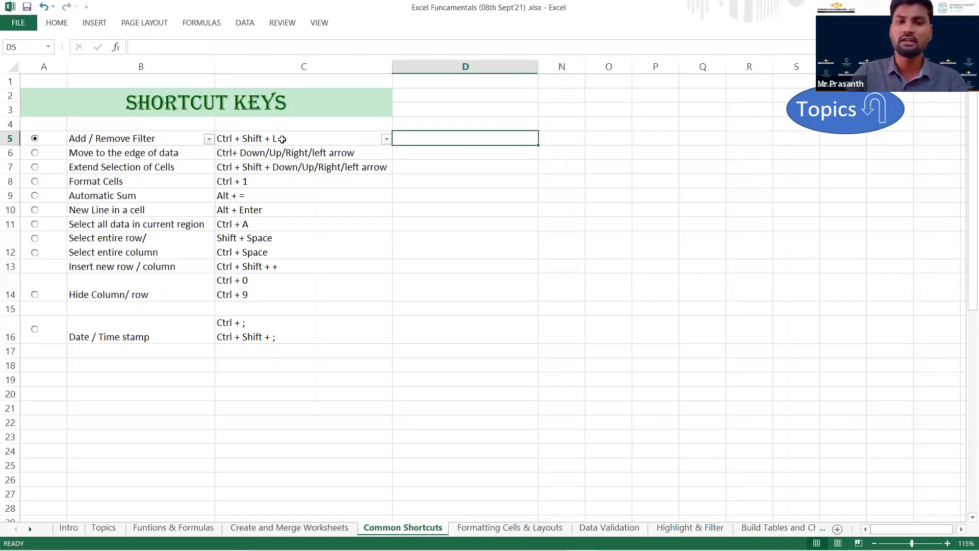
pyautogui.click(386, 140)
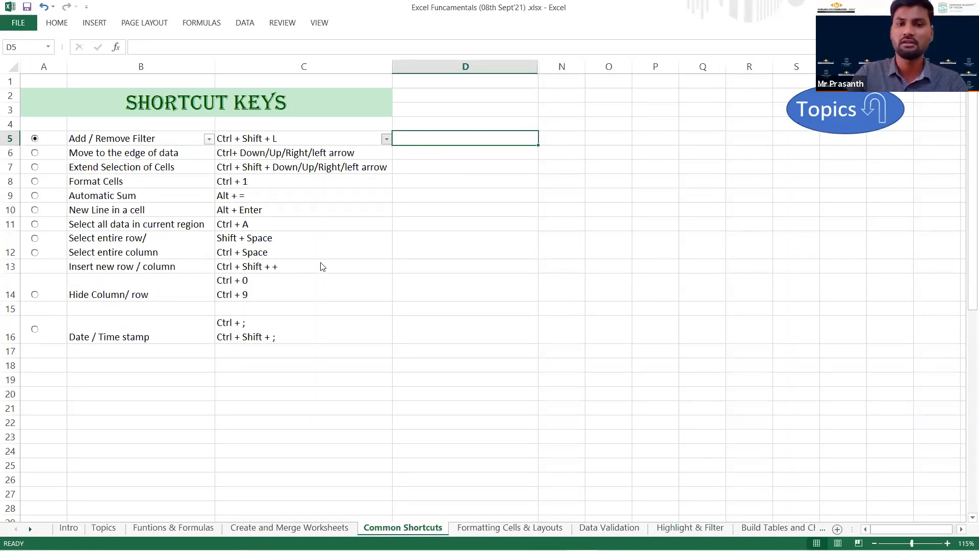
pyautogui.click(296, 140)
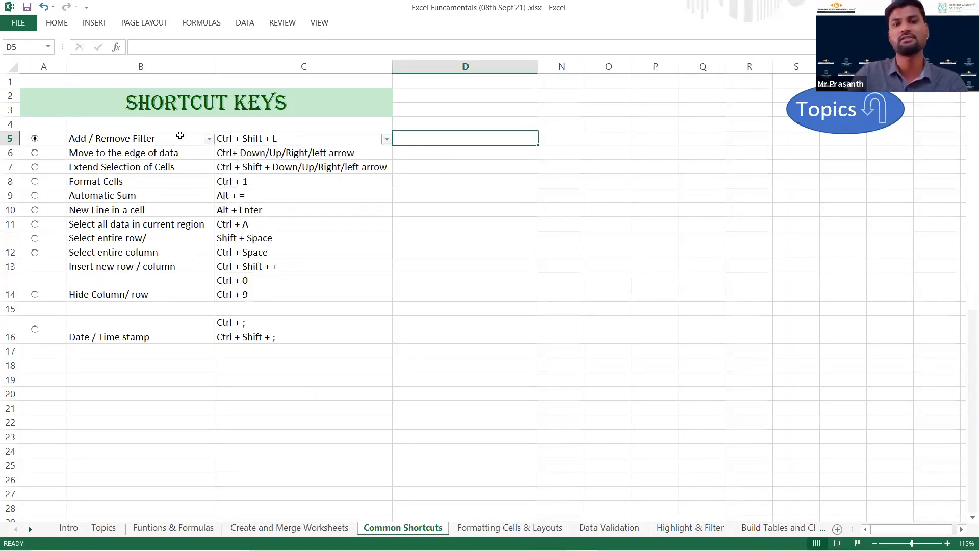
pyautogui.click(178, 136)
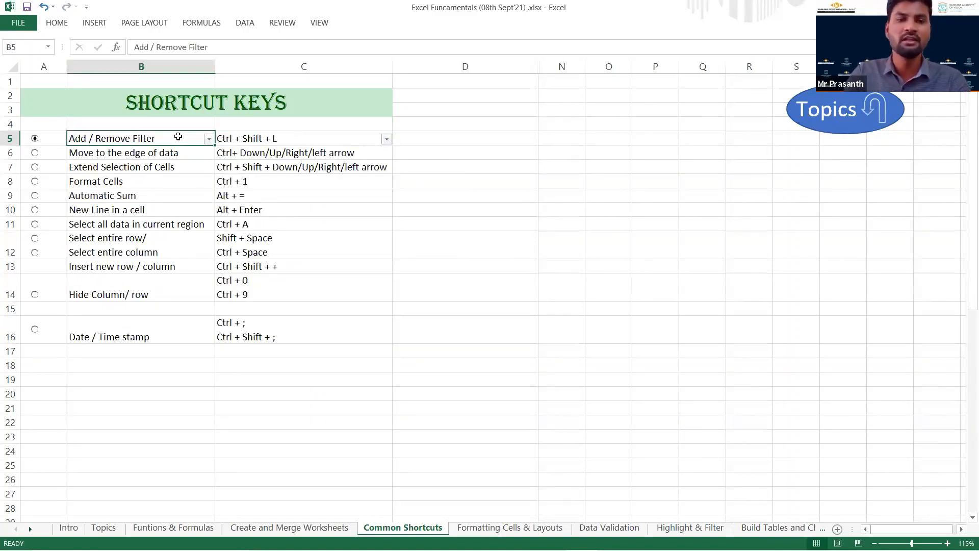
pyautogui.click(209, 139)
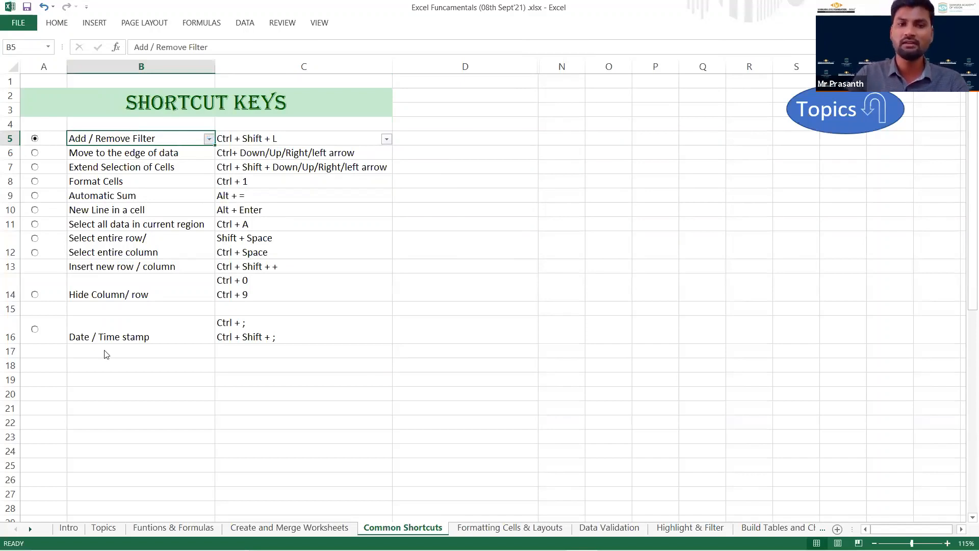
pyautogui.click(189, 359)
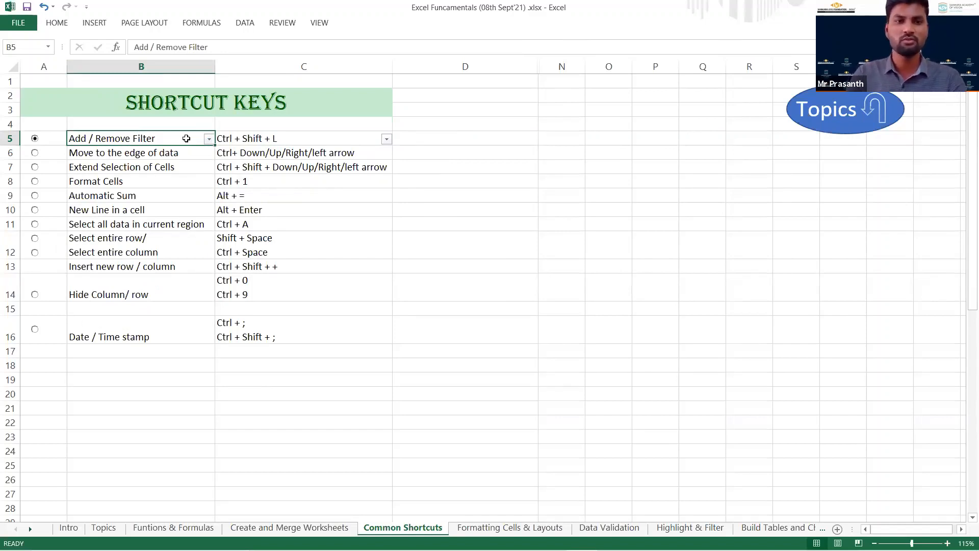
pyautogui.press('Down')
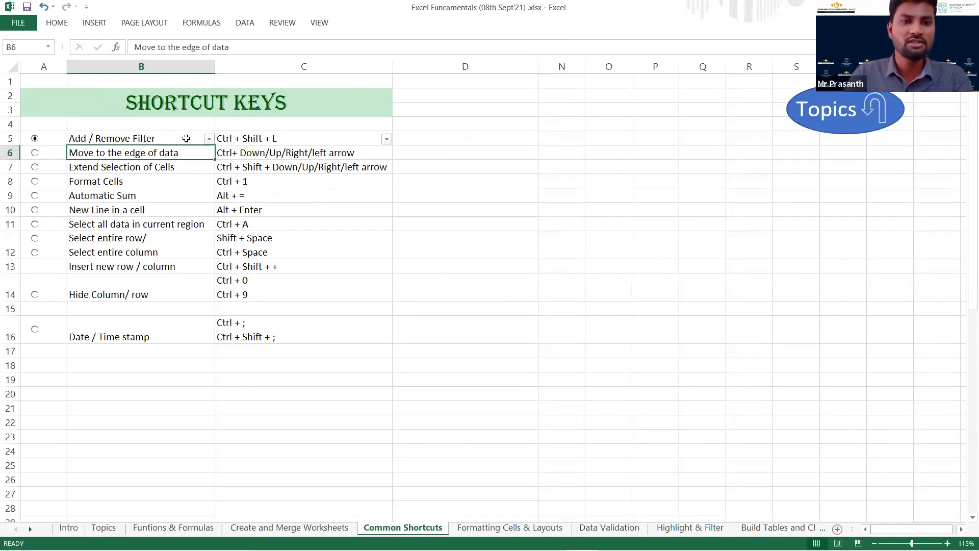
pyautogui.click(186, 139)
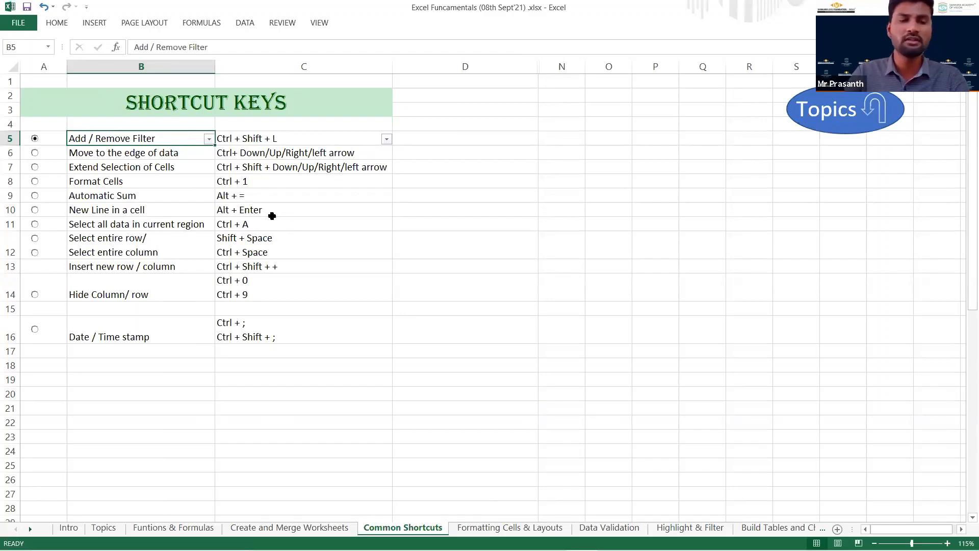
pyautogui.scroll(-1, 314, 207)
pyautogui.scroll(-5, 314, 206)
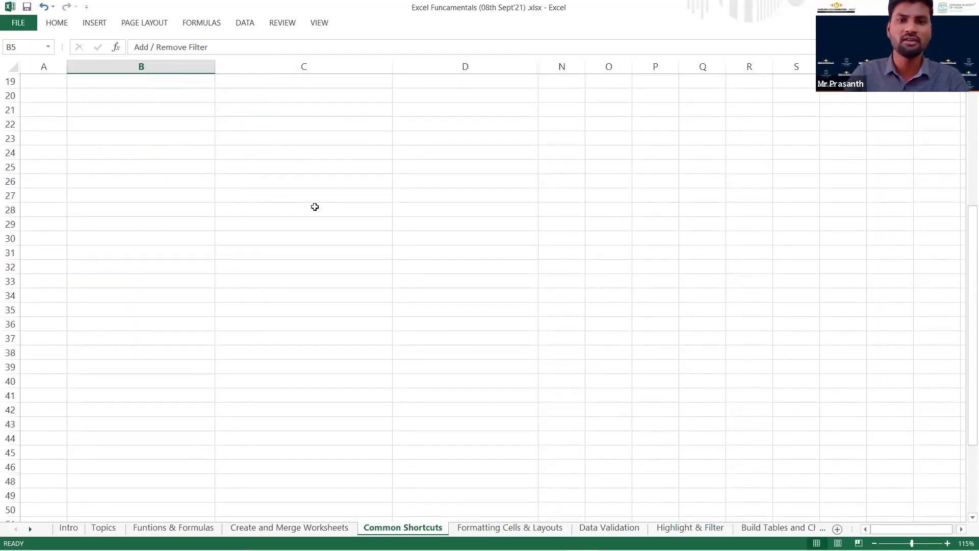
pyautogui.scroll(6, 312, 208)
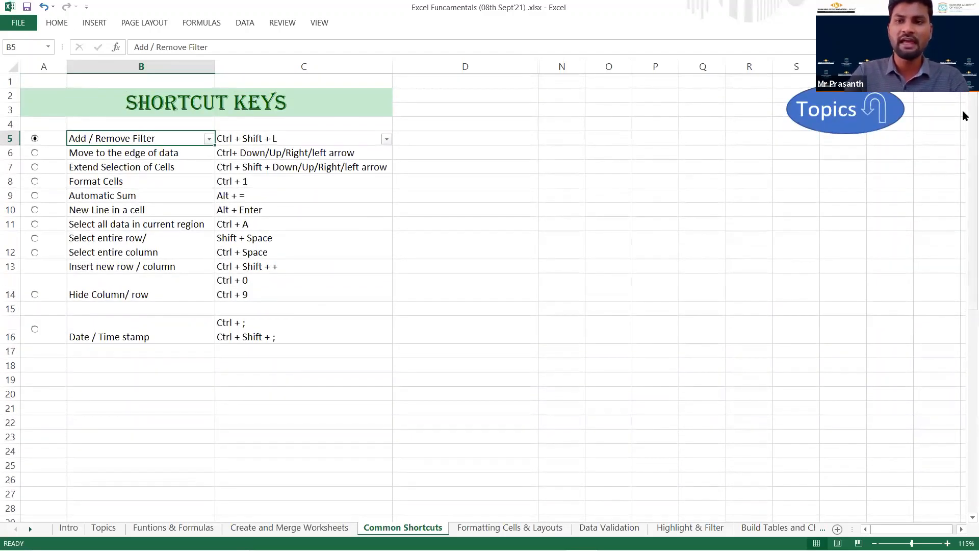
pyautogui.moveTo(964, 146); pyautogui.dragTo(963, 96)
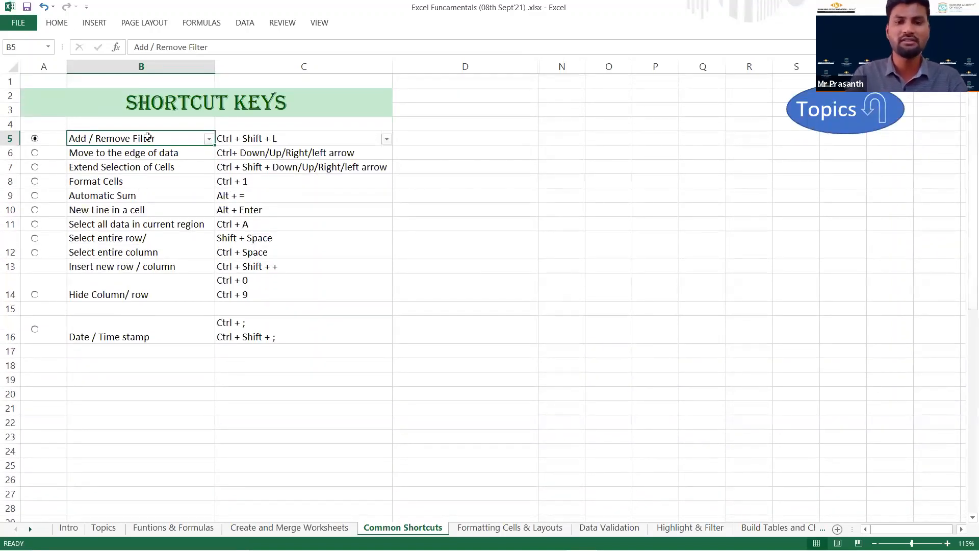
# Move cell by cell through the first shortcut names in column B, and jump from B6 to the data edge at B14.
pyautogui.press('Down')
pyautogui.press('Down')
pyautogui.press('Down')
pyautogui.press('Up')
pyautogui.press('Up')
pyautogui.press('Up')
pyautogui.press('Down')
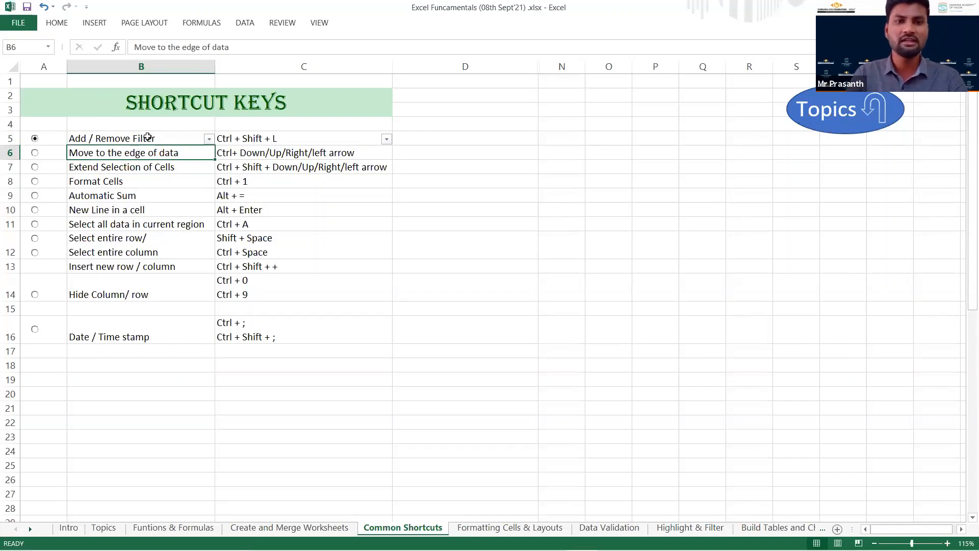
pyautogui.hotkey('ctrl', 'Down')
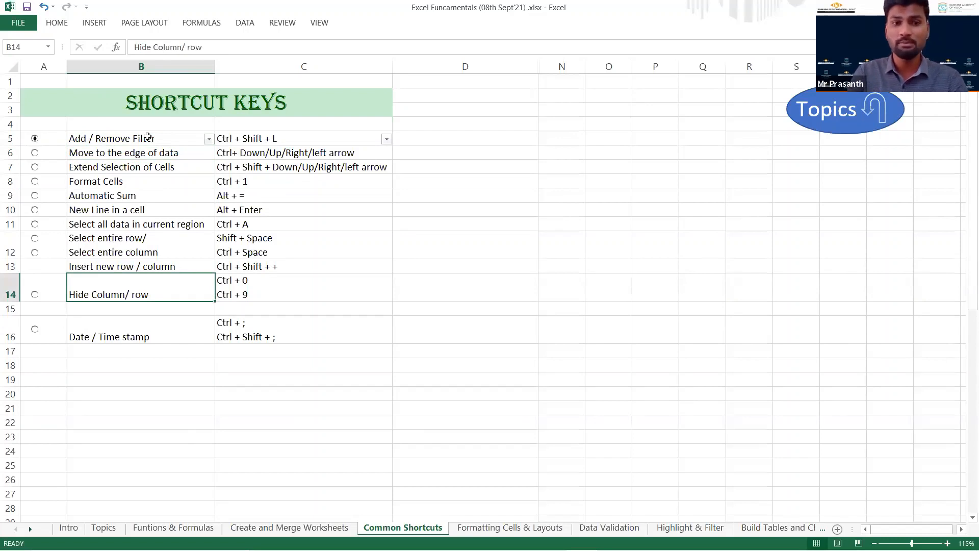
# Delete the empty row 15 between the Hide Column/row and Date / Time stamp entries and return to B5.
pyautogui.press('Down')
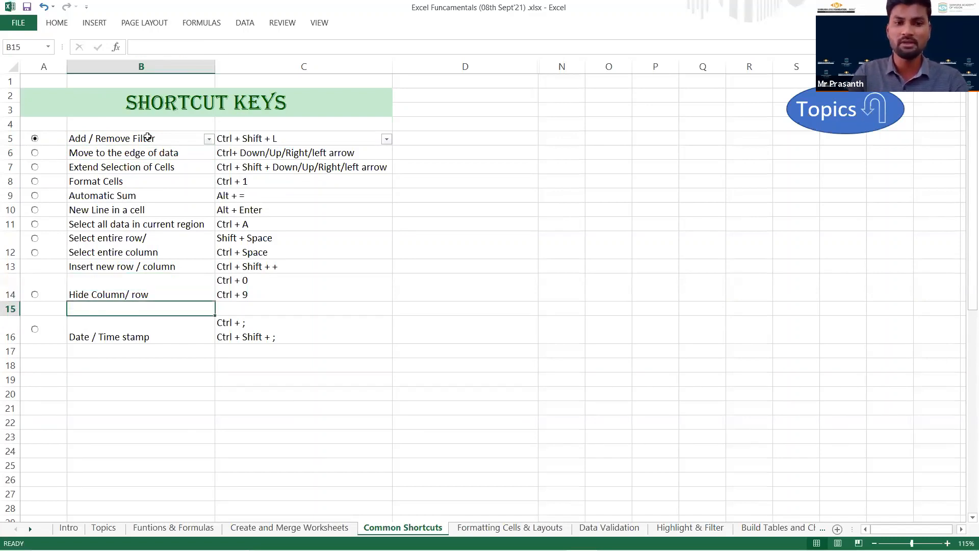
pyautogui.hotkey('shift', 'space')
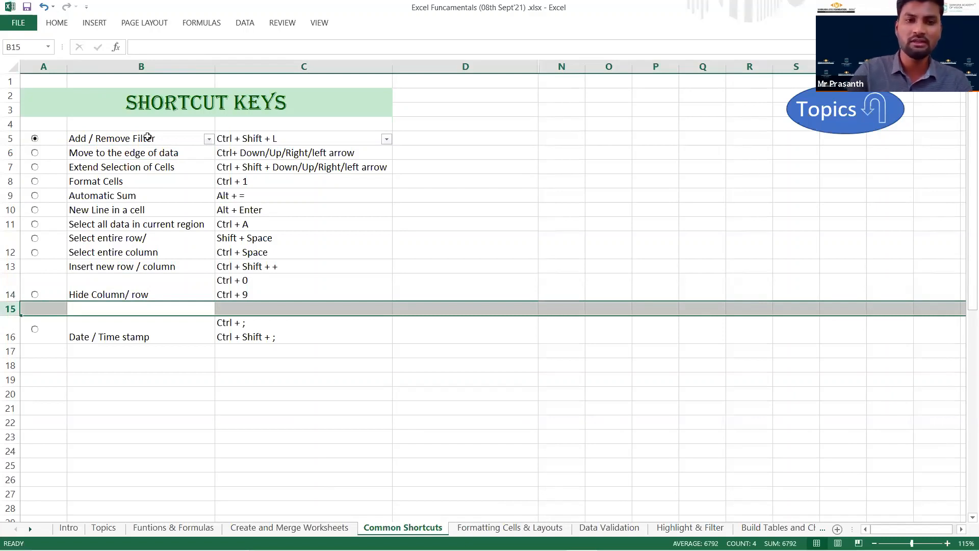
pyautogui.hotkey('ctrl', '-')
pyautogui.press('Up')
pyautogui.press('Up')
pyautogui.press('Up')
pyautogui.press('Up')
pyautogui.press('Up')
pyautogui.press('Up')
pyautogui.press('Up')
pyautogui.press('Up')
pyautogui.press('Up')
pyautogui.press('Up')
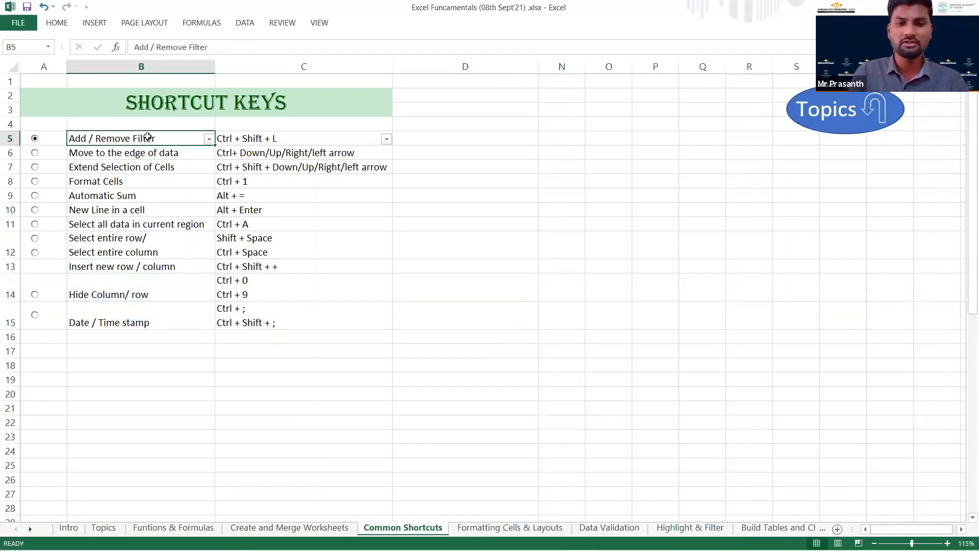
# Jump between the first and last filled cells of columns B and C, rows 5 and 15.
pyautogui.hotkey('ctrl', 'Down')
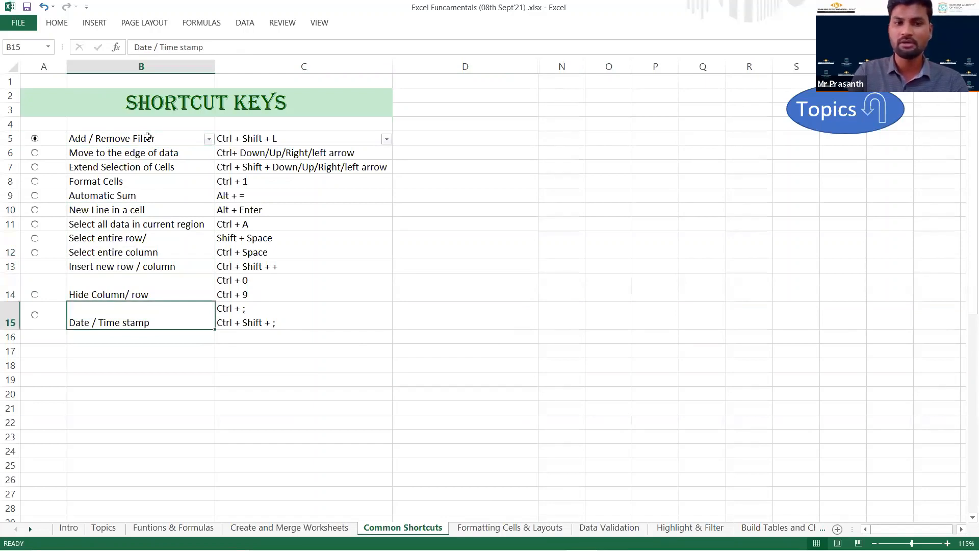
pyautogui.hotkey('ctrl', 'Up')
pyautogui.press('Right')
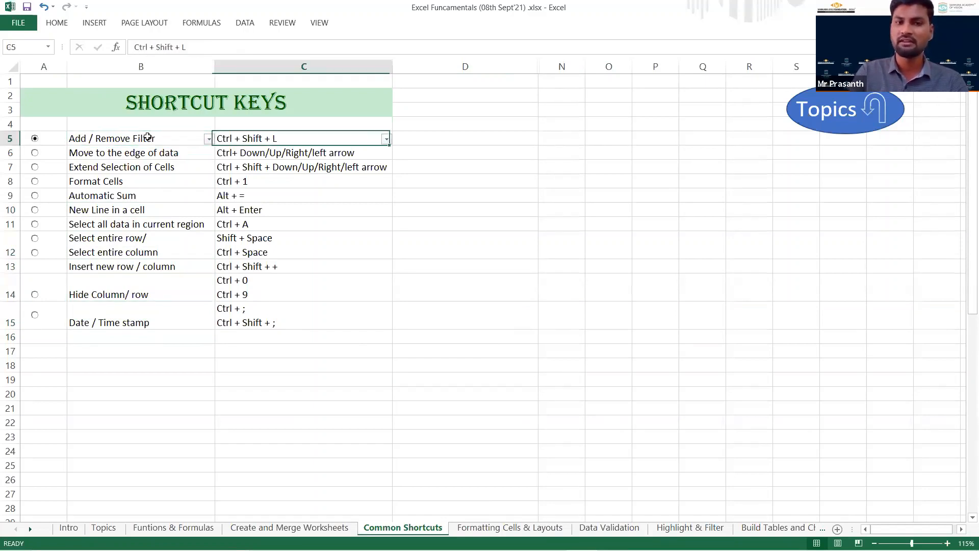
pyautogui.hotkey('ctrl', 'Down')
pyautogui.hotkey('ctrl', 'Down')
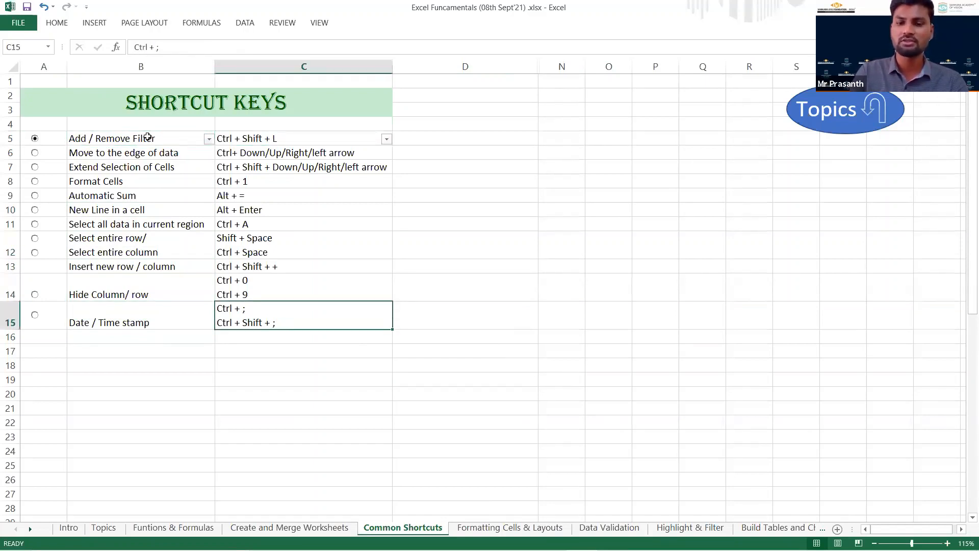
pyautogui.press('Left')
pyautogui.hotkey('ctrl', 'Up')
# Go to the Extend Selection of Cells entry in B7 and select the whole shortcut list B5:C15.
pyautogui.press('Down')
pyautogui.press('Down')
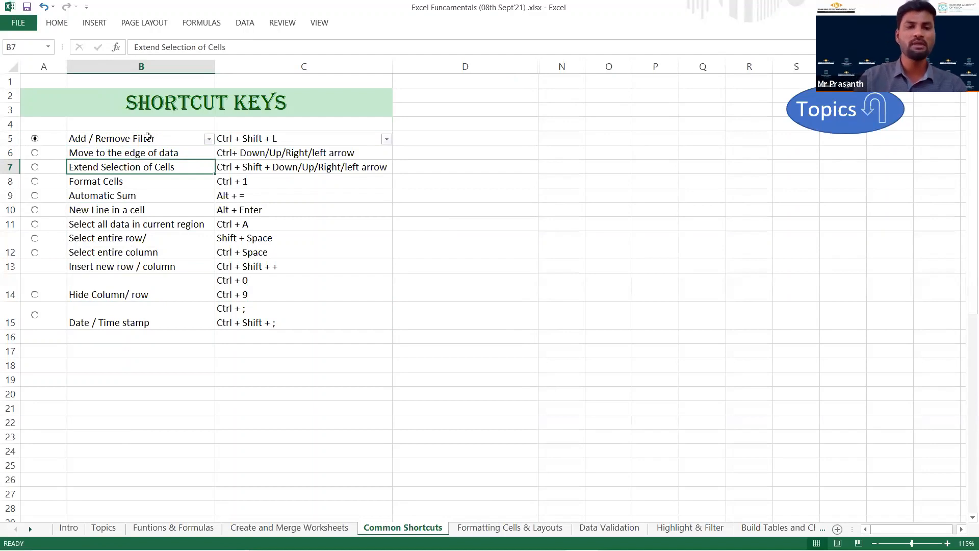
pyautogui.moveTo(148, 138); pyautogui.dragTo(261, 311)
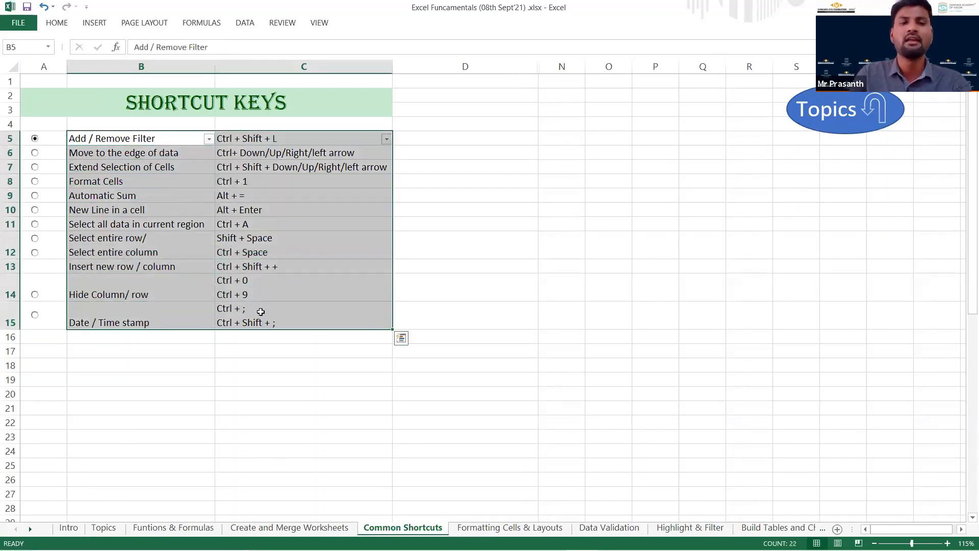
# Extend the selection from B5 down to B15 and across to column C, and shrink it back to column B.
pyautogui.click(145, 139)
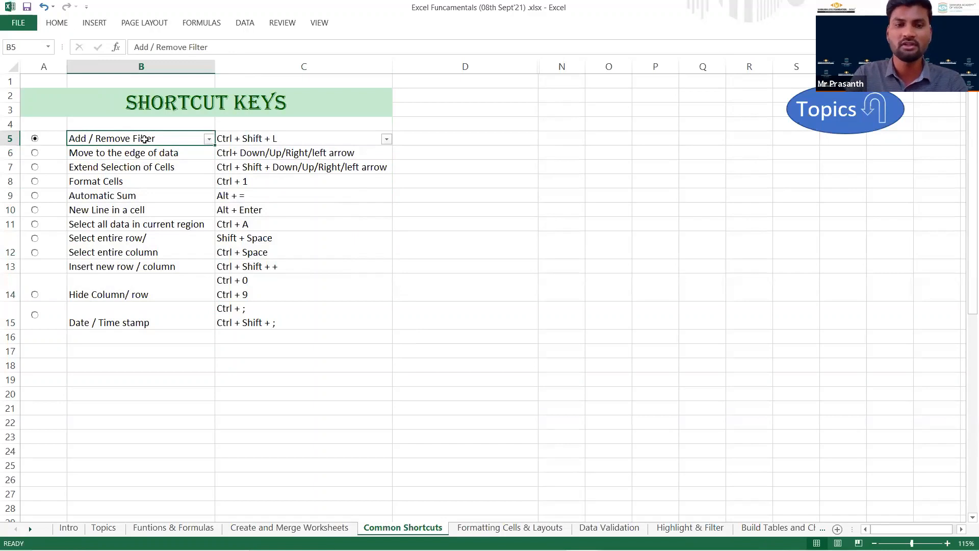
pyautogui.hotkey('ctrl', 'shift', 'Down')
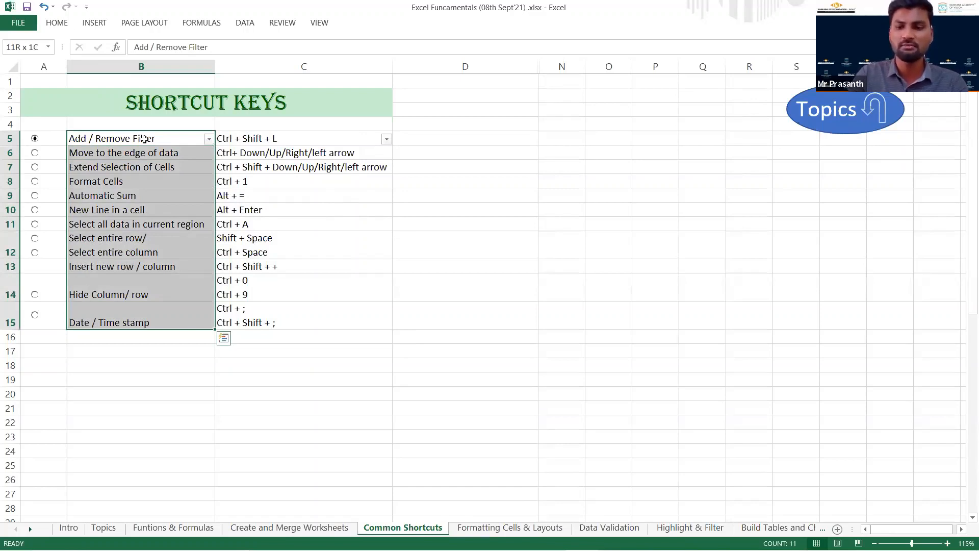
pyautogui.hotkey('ctrl', 'shift', 'Right')
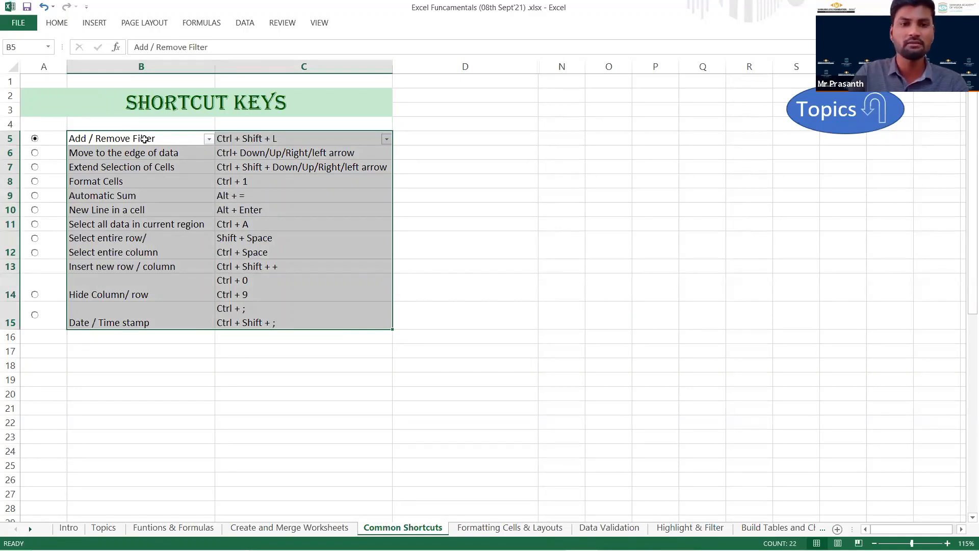
pyautogui.hotkey('shift', 'Left')
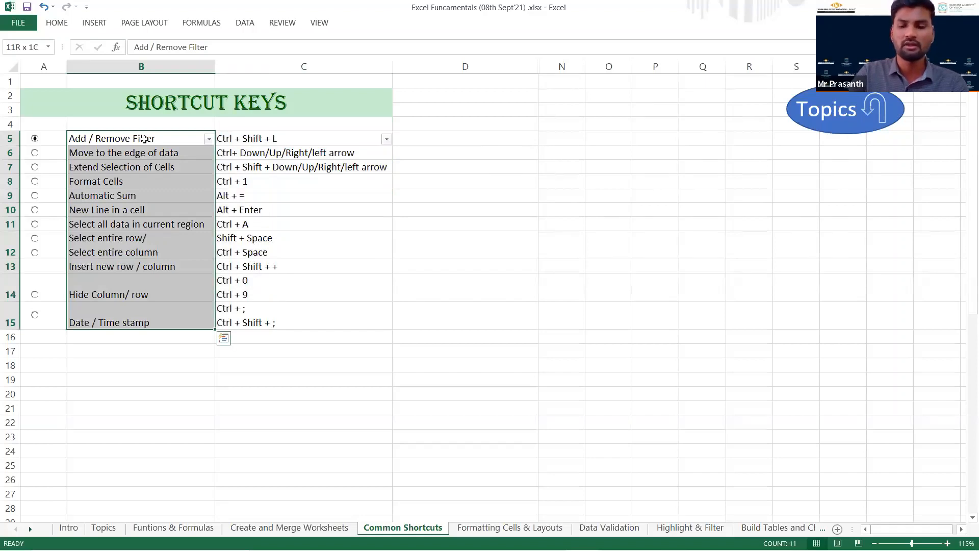
# Return to B5 and move down cell by cell to the Format Cells entry in B8.
pyautogui.click(144, 138)
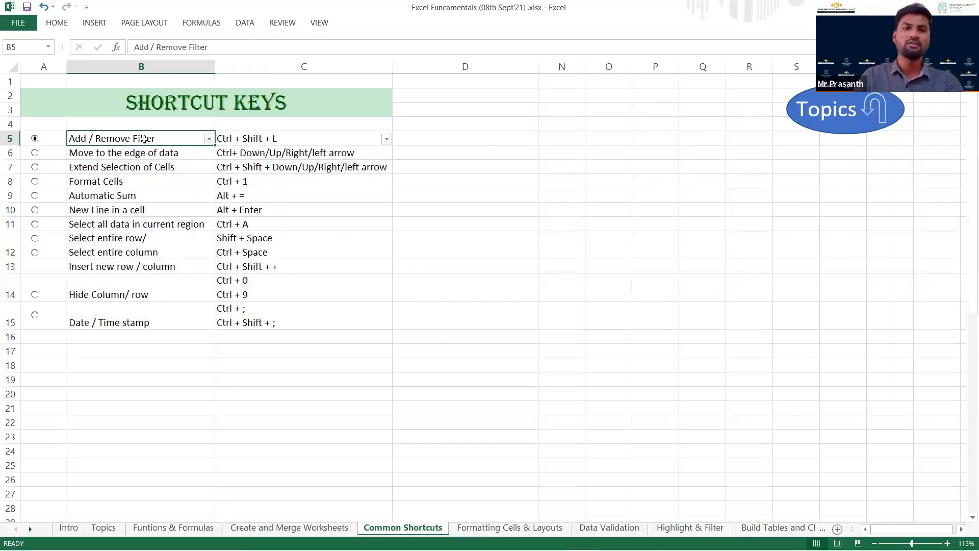
pyautogui.press('Down')
pyautogui.press('Down')
pyautogui.press('Down')
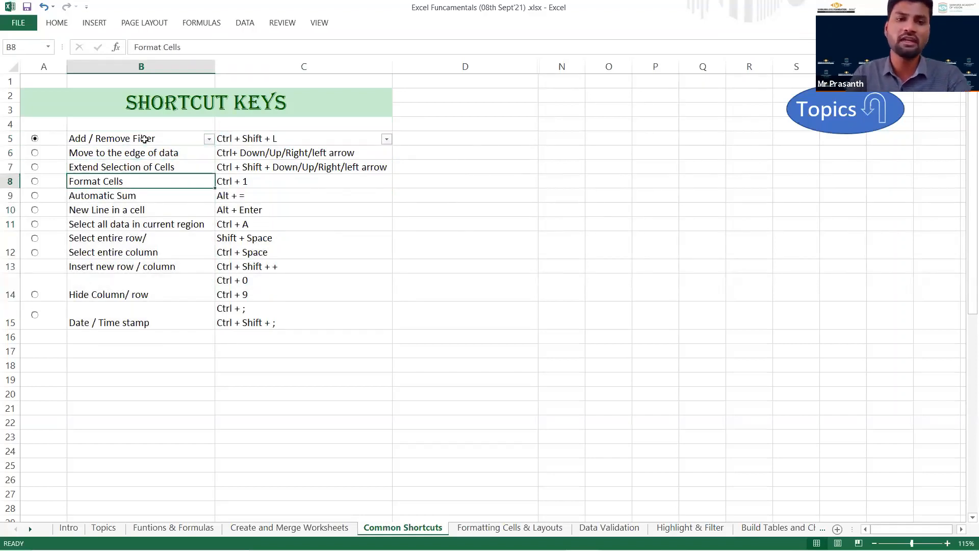
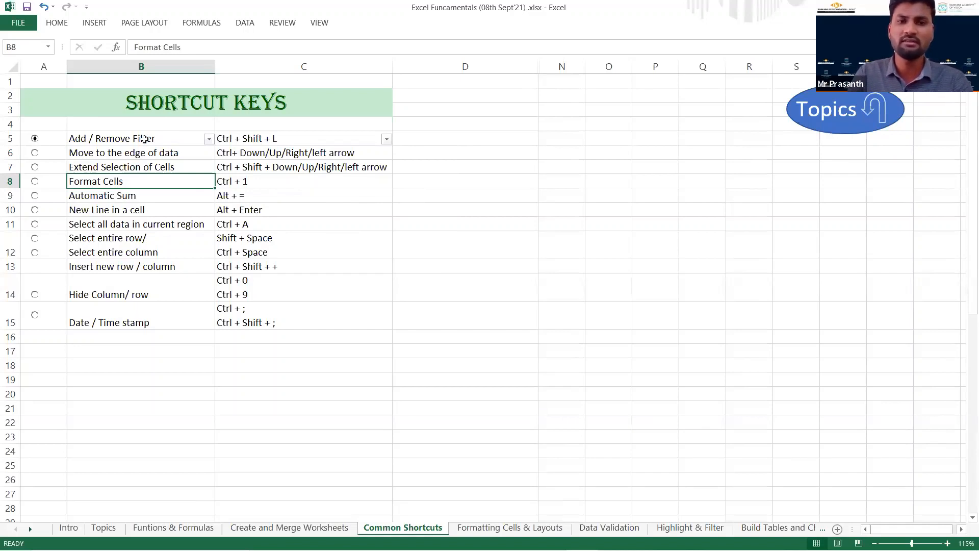
# Open the cell formatting options for B8 and look through the Number, Currency, Accounting and Date categories.
pyautogui.hotkey('ctrl', '1')
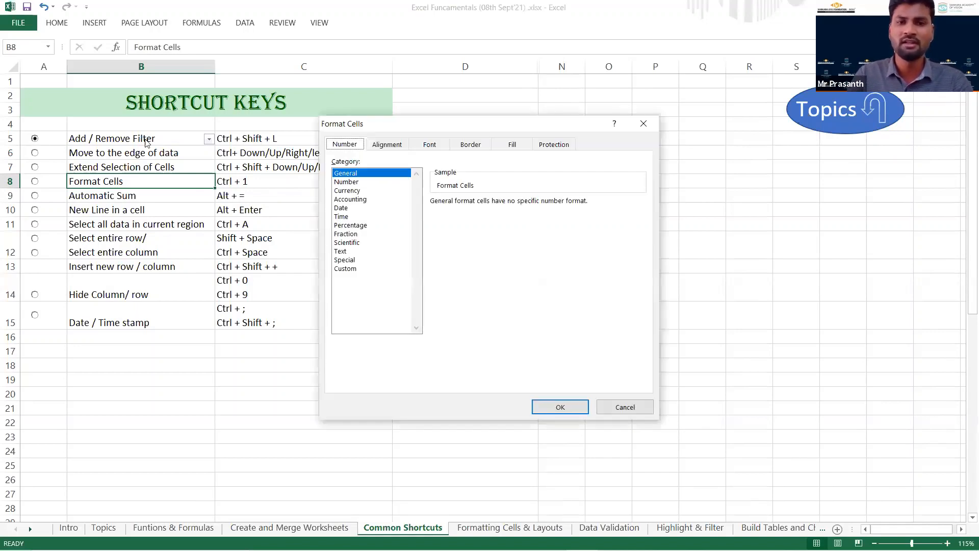
pyautogui.click(357, 181)
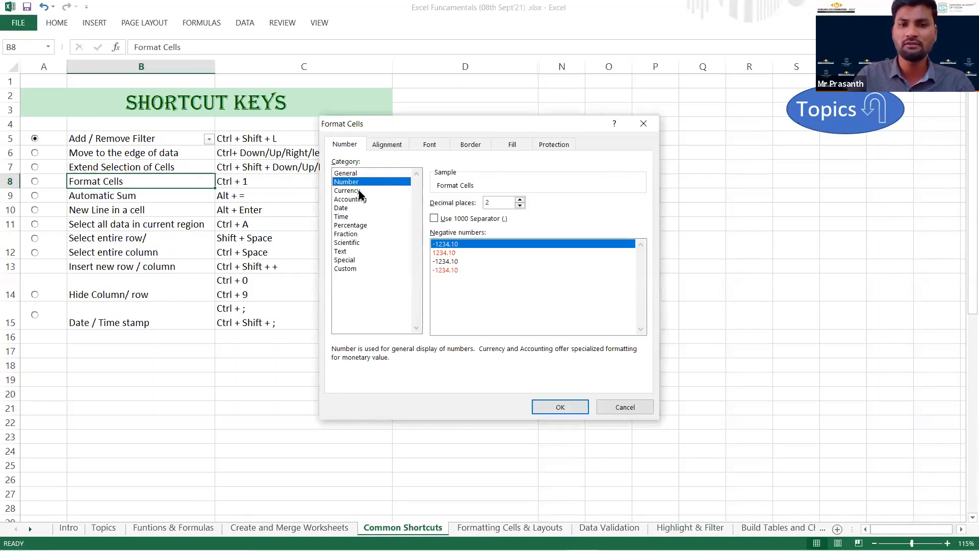
pyautogui.click(360, 191)
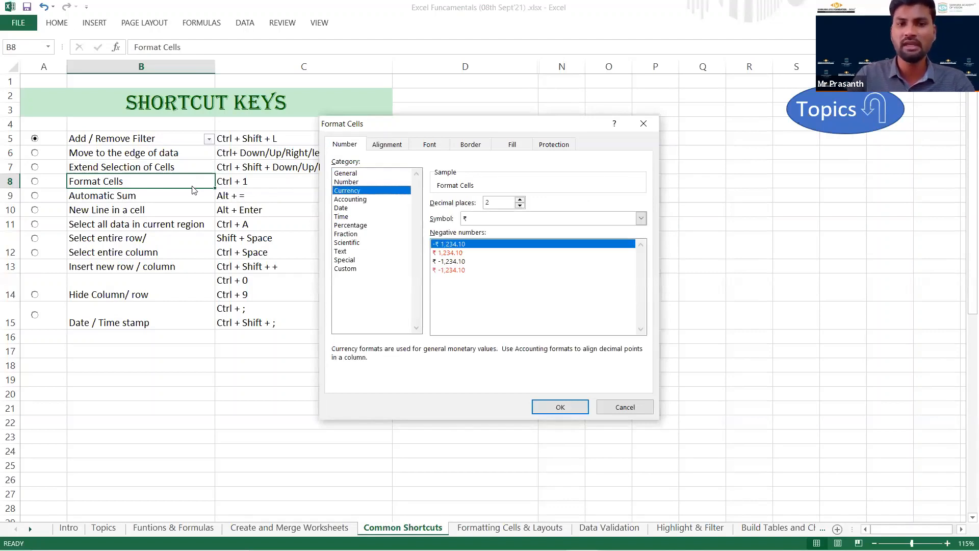
pyautogui.click(349, 201)
pyautogui.click(349, 208)
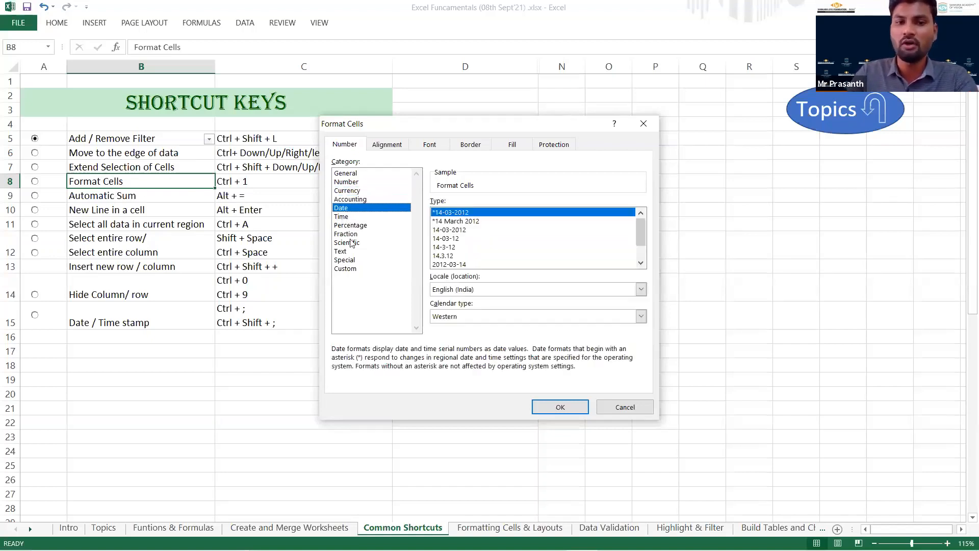
# Review the alignment, font, border, fill and protection options for B8, and leave the formatting dialog without applying anything.
pyautogui.click(390, 148)
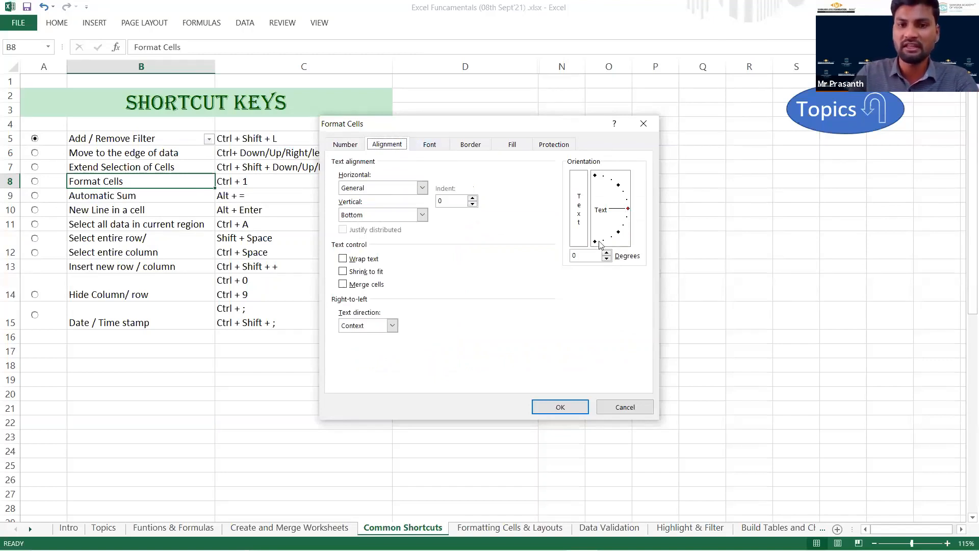
pyautogui.click(431, 147)
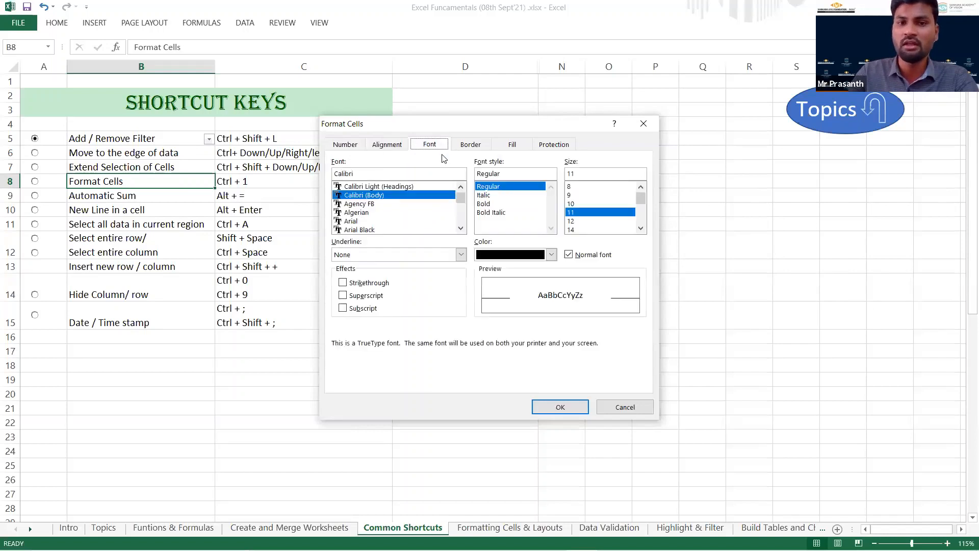
pyautogui.click(470, 144)
pyautogui.click(512, 145)
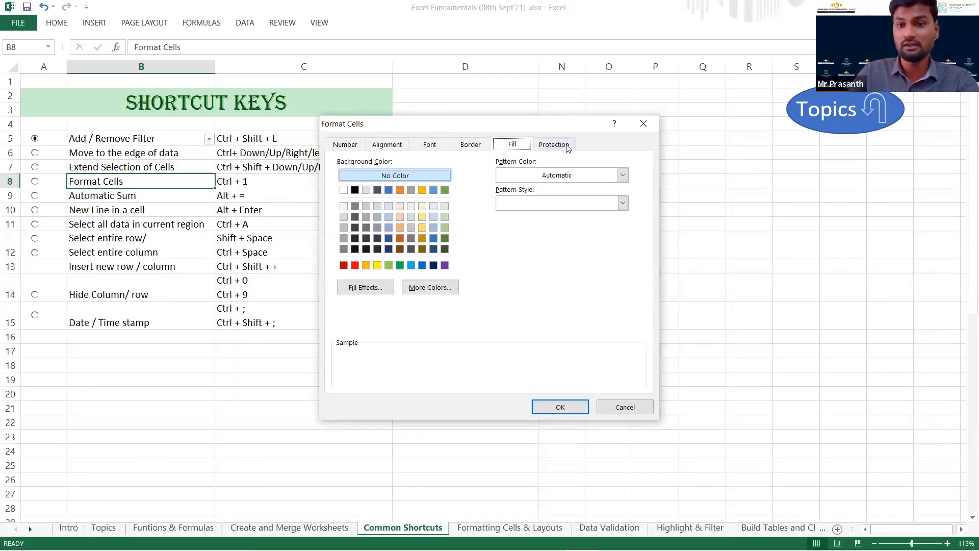
pyautogui.click(561, 146)
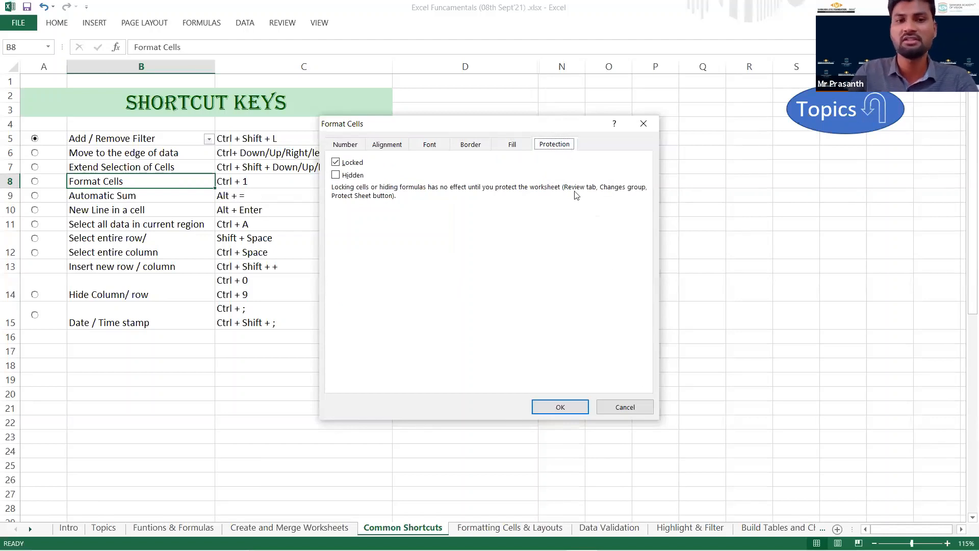
pyautogui.click(612, 406)
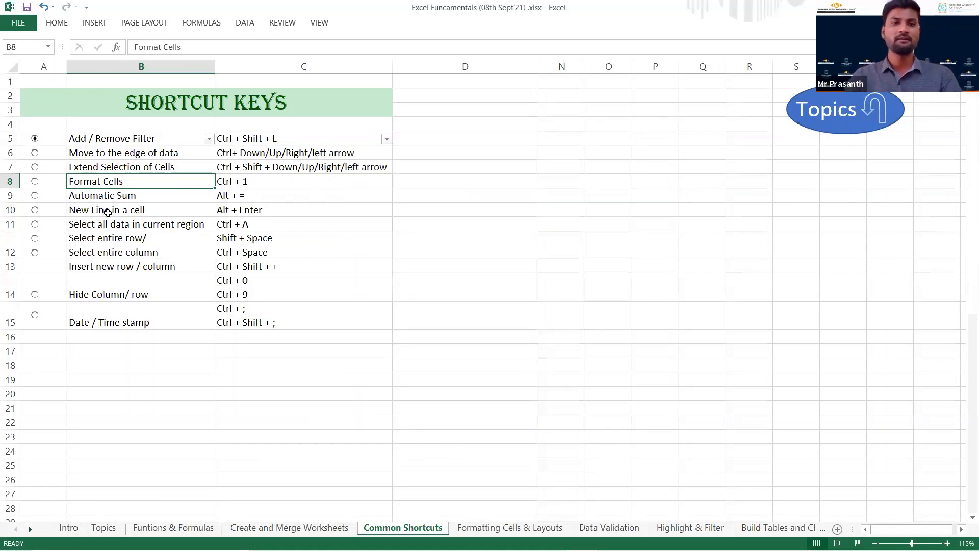
# Go to the Automatic Sum entry in B9 and enter 32, 43, 54, 65 and 76 in N6:N10.
pyautogui.click(122, 197)
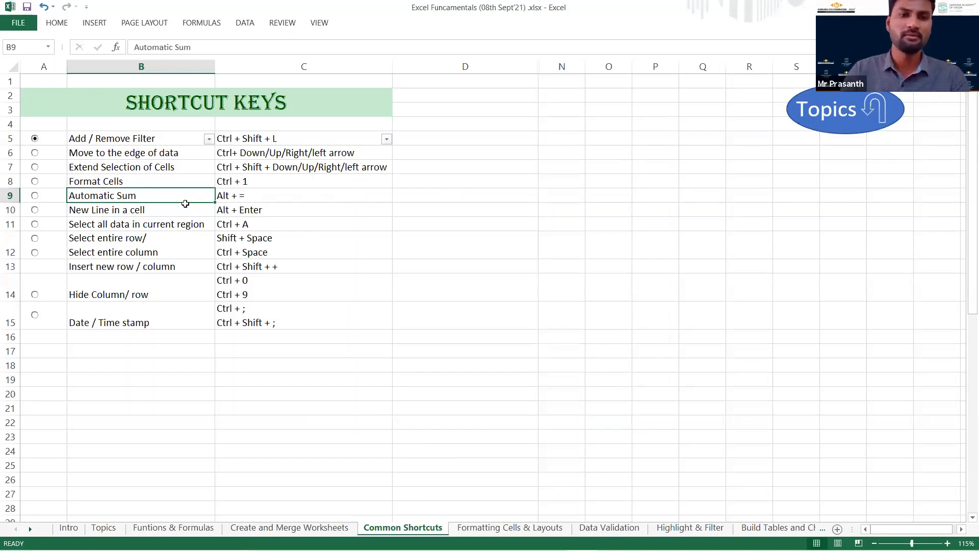
pyautogui.click(557, 152)
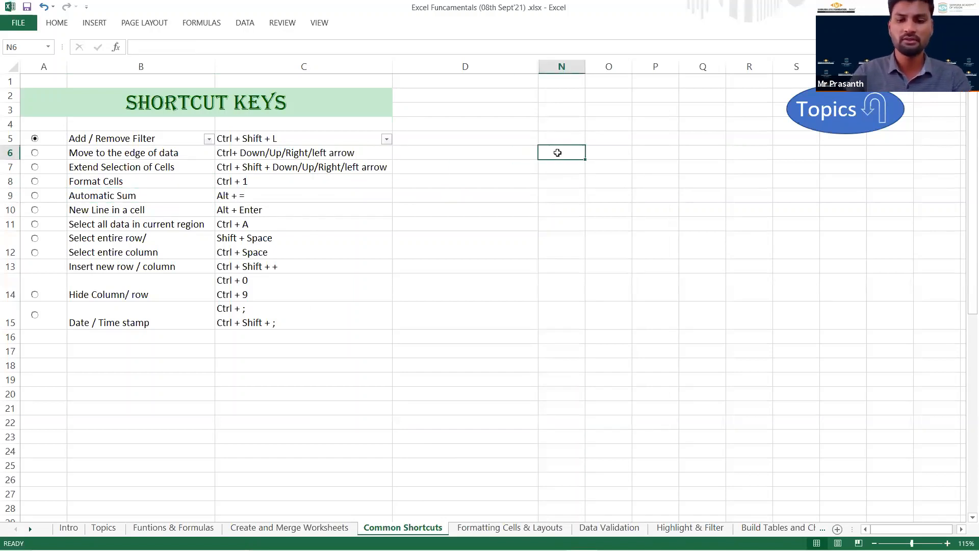
pyautogui.write('32')
pyautogui.press('Return')
pyautogui.write('43')
pyautogui.press('Return')
pyautogui.write('54')
pyautogui.press('Return')
pyautogui.write('65')
pyautogui.press('Return')
pyautogui.write('76')
pyautogui.press('Return')
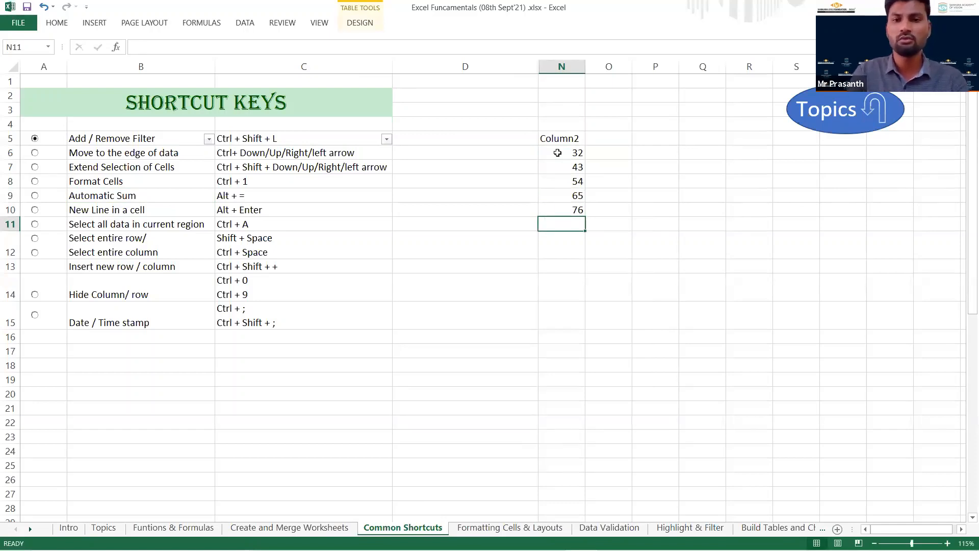
# Total N6:N10 in N11 with a manually entered SUM formula, and clear N11 again.
pyautogui.write('=')
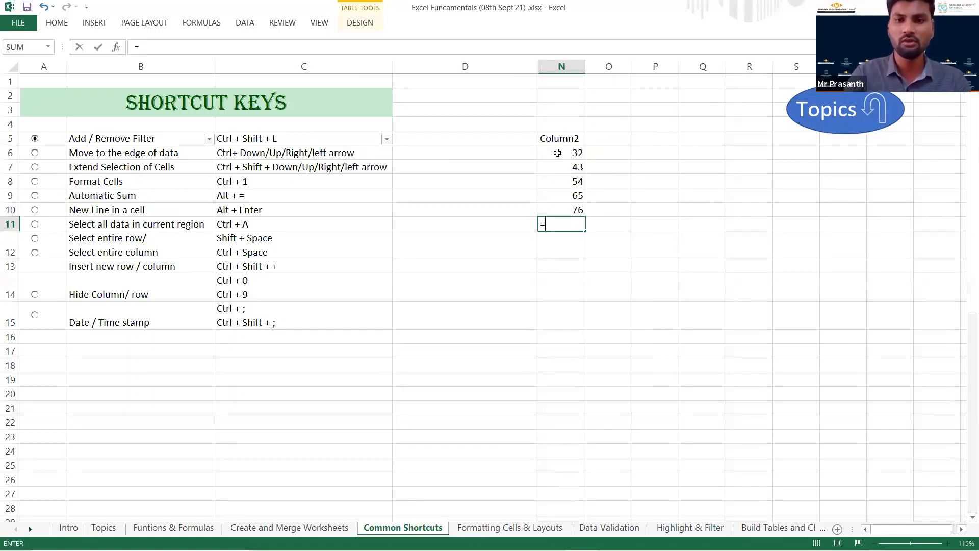
pyautogui.write('SUM(')
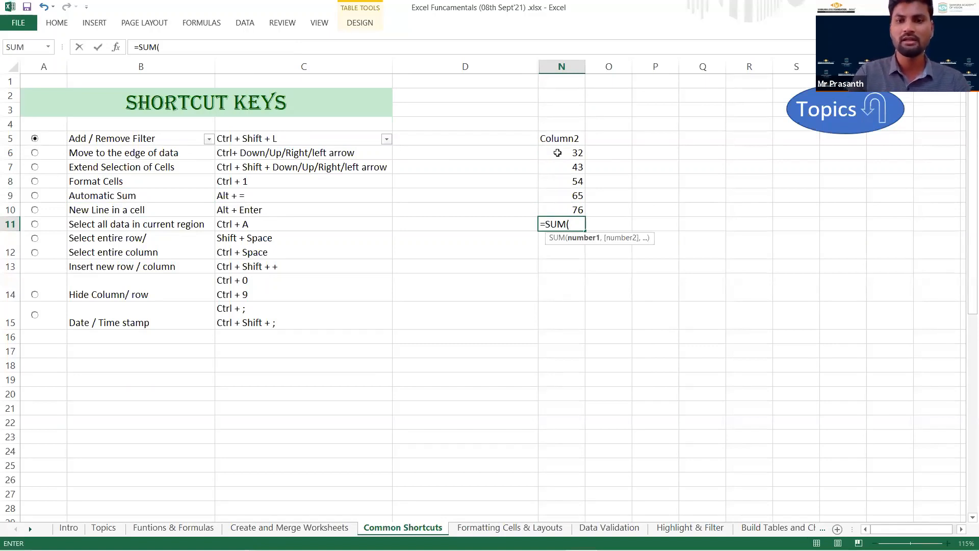
pyautogui.moveTo(566, 153); pyautogui.dragTo(566, 210)
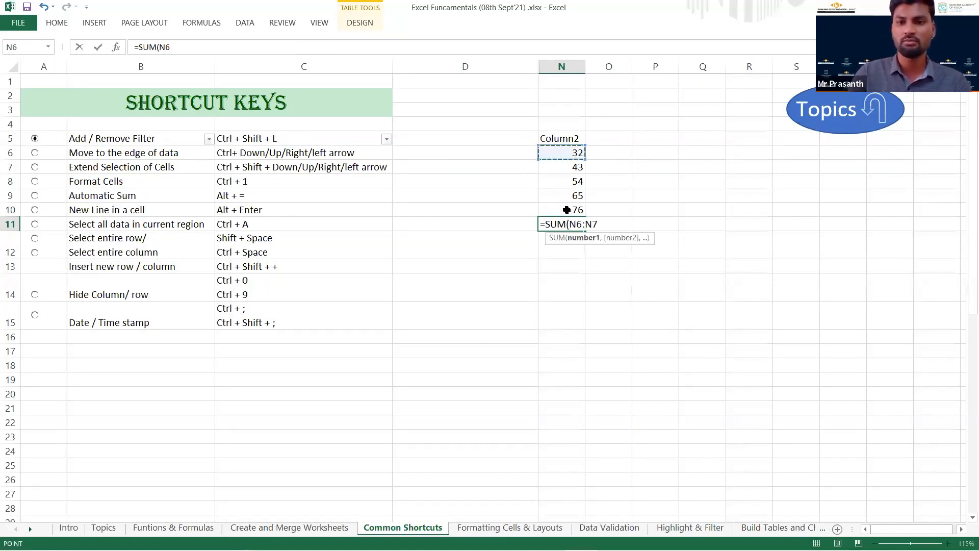
pyautogui.press('Return')
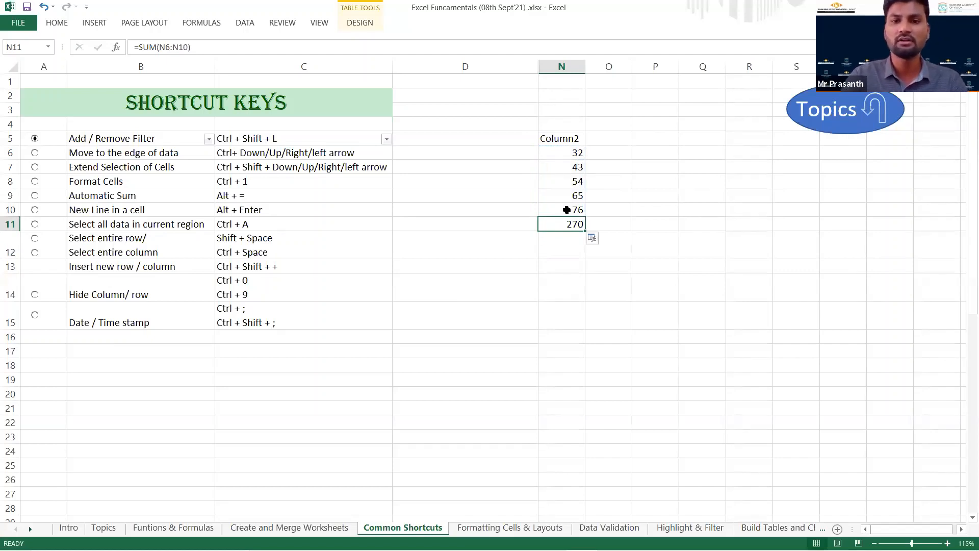
pyautogui.press('Delete')
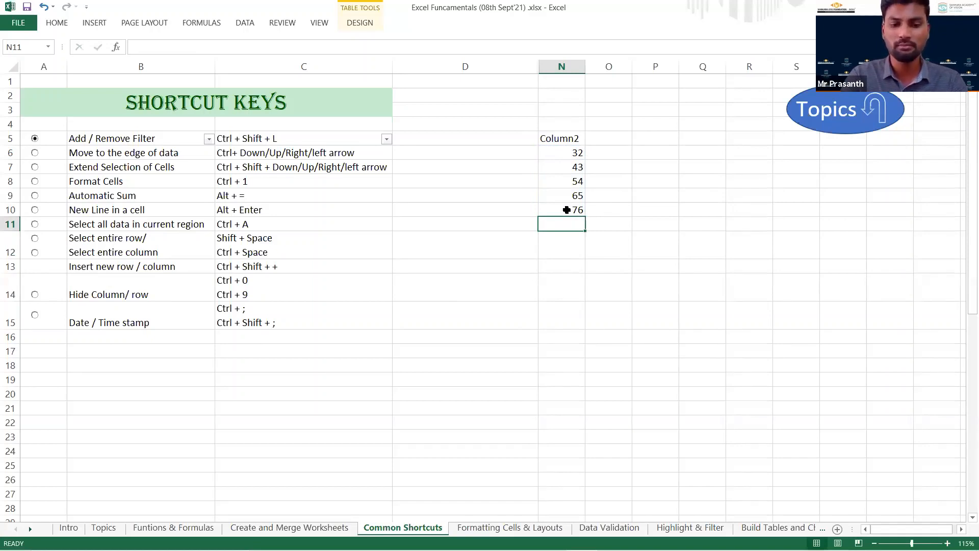
# Insert an automatic sum of N6:N10 in N11 two times, clearing the cell after each.
pyautogui.press('alt')
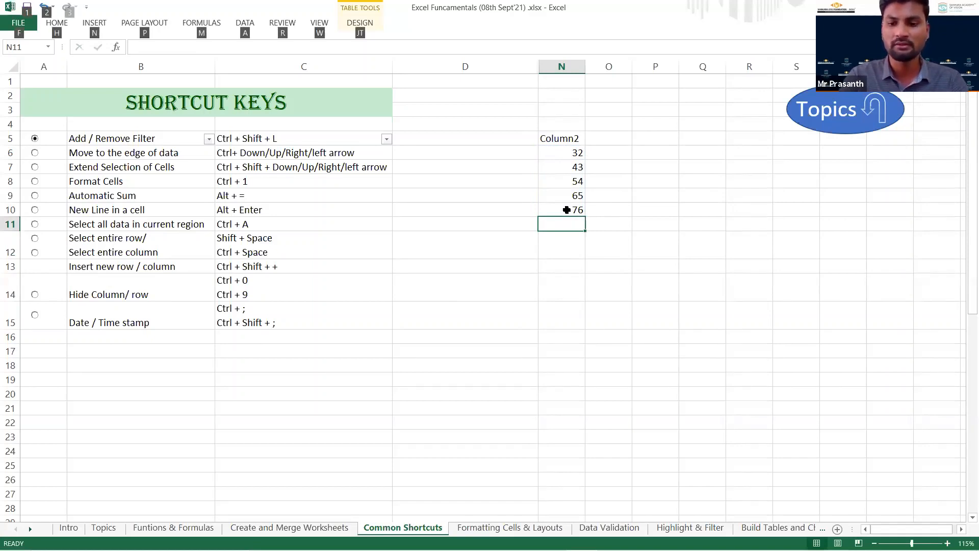
pyautogui.hotkey('alt', '=')
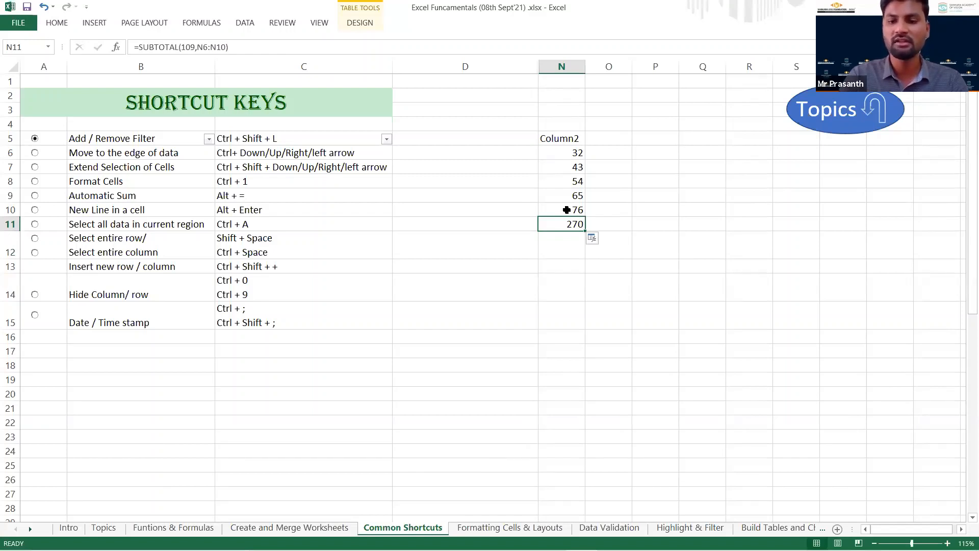
pyautogui.press('Delete')
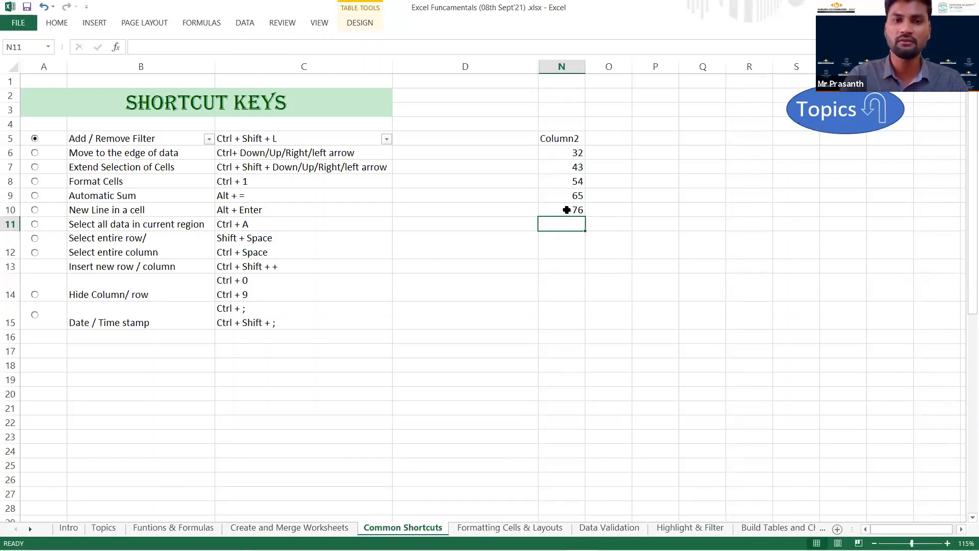
pyautogui.hotkey('alt', '=')
pyautogui.hotkey('ctrl', 'Return')
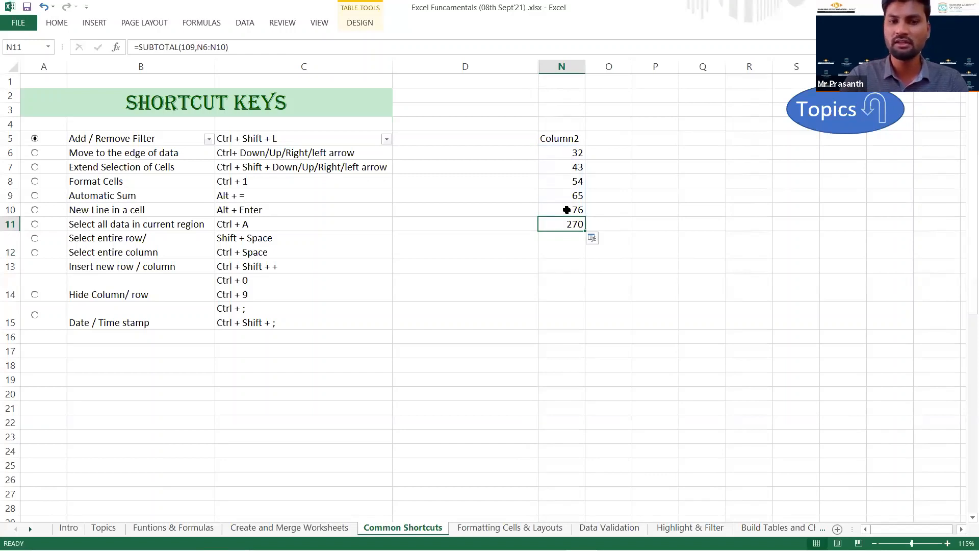
pyautogui.press('Delete')
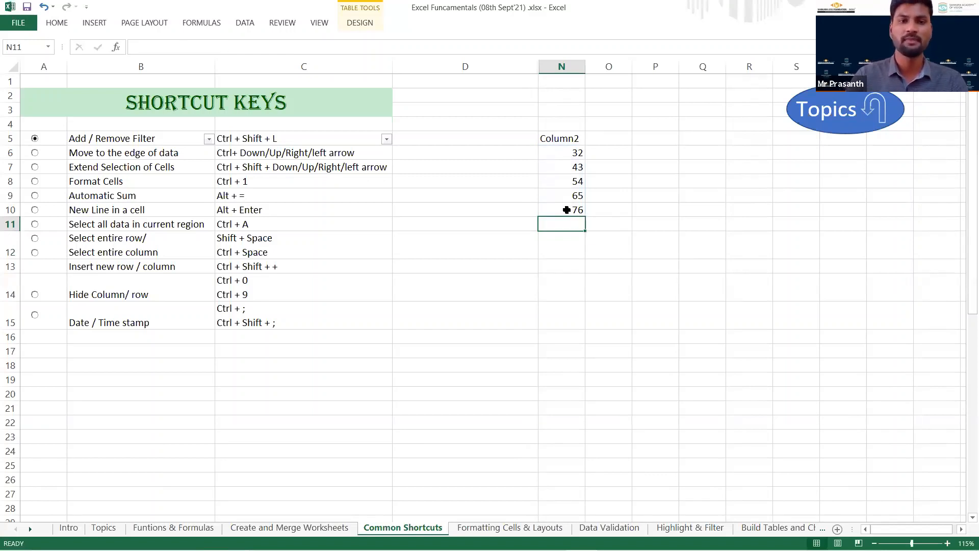
# Go to the New Line in a cell entry in B10 and enter "1.first line" in D12.
pyautogui.click(112, 214)
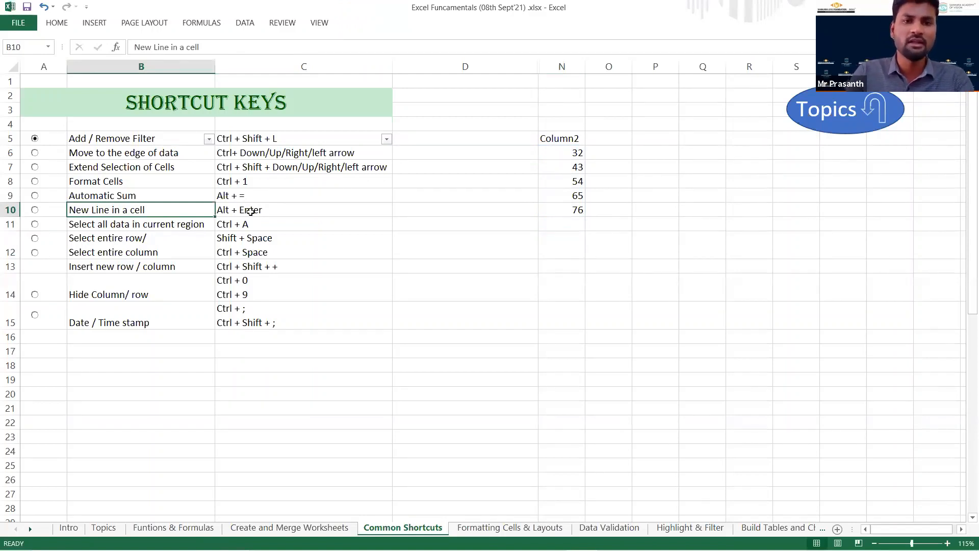
pyautogui.click(503, 249)
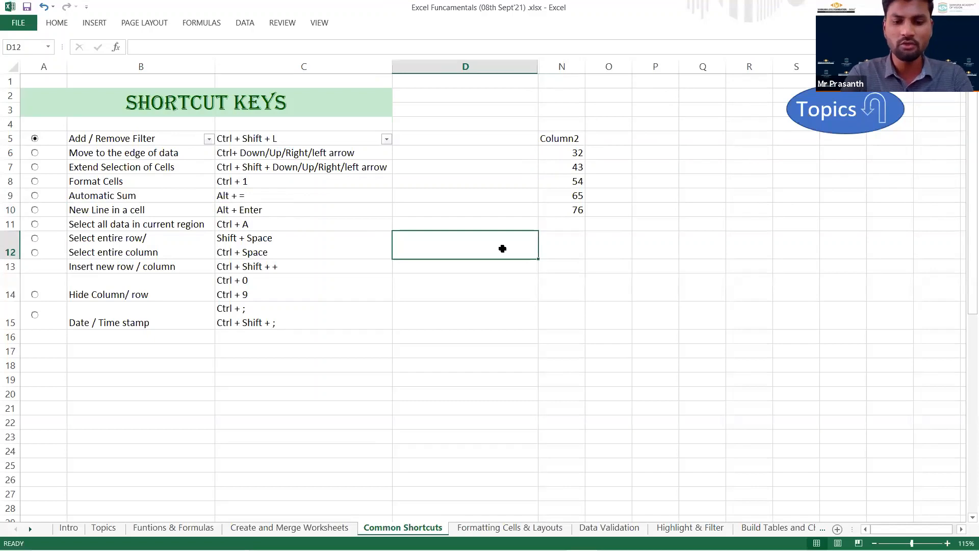
pyautogui.write('1.')
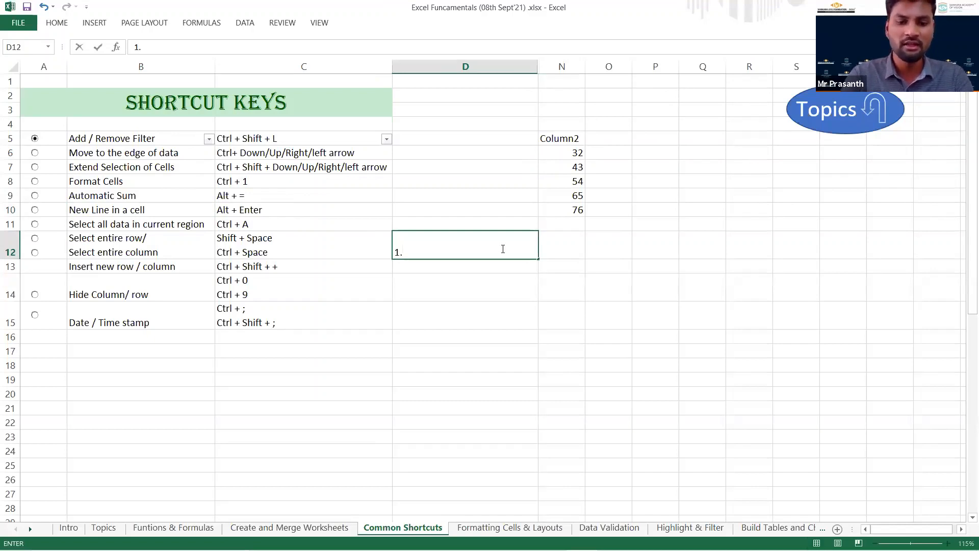
pyautogui.write('first line')
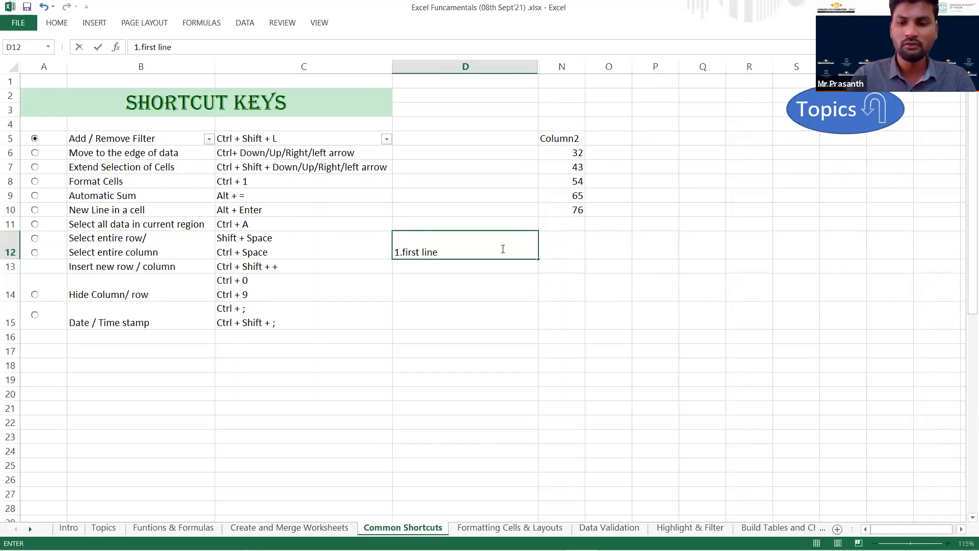
pyautogui.press('Return')
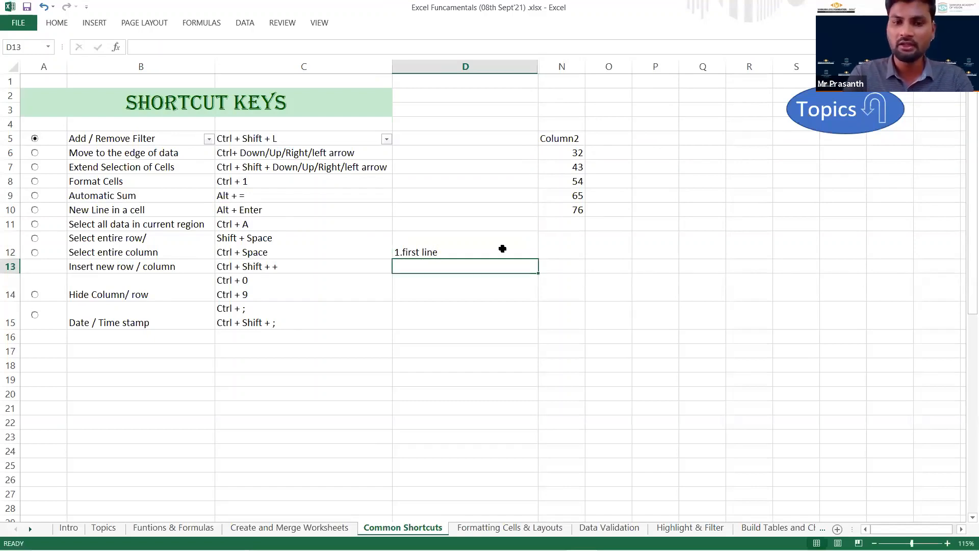
# Enter "2.second" in the separate cell D13 below the first line and return to that cell.
pyautogui.write('2.second')
pyautogui.press('Return')
pyautogui.press('Up')
pyautogui.hotkey('shift', 'Up')
pyautogui.press('Down')
pyautogui.press('Up')
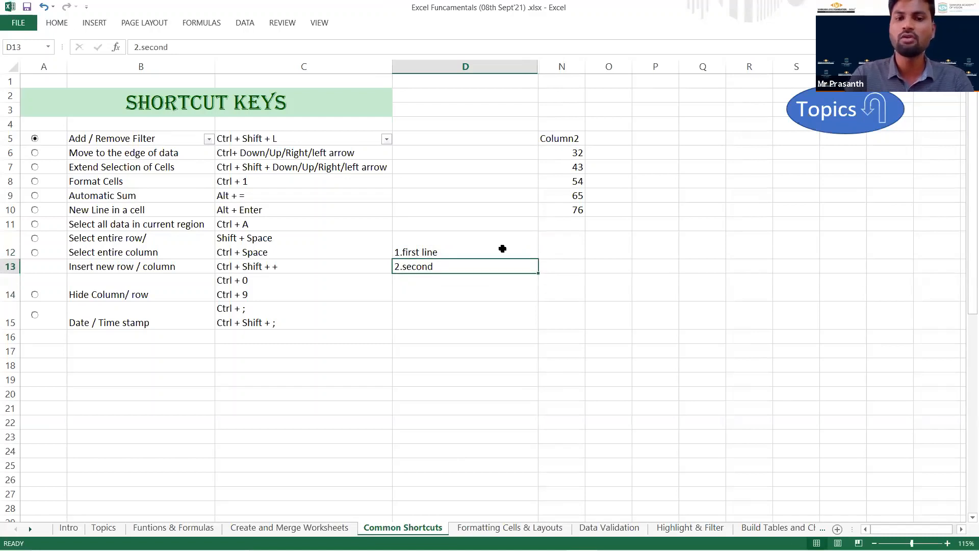
# Insert a line break after the text in D12 and add "2.second line" within the same cell.
pyautogui.press('Up')
pyautogui.doubleClick(502, 248)
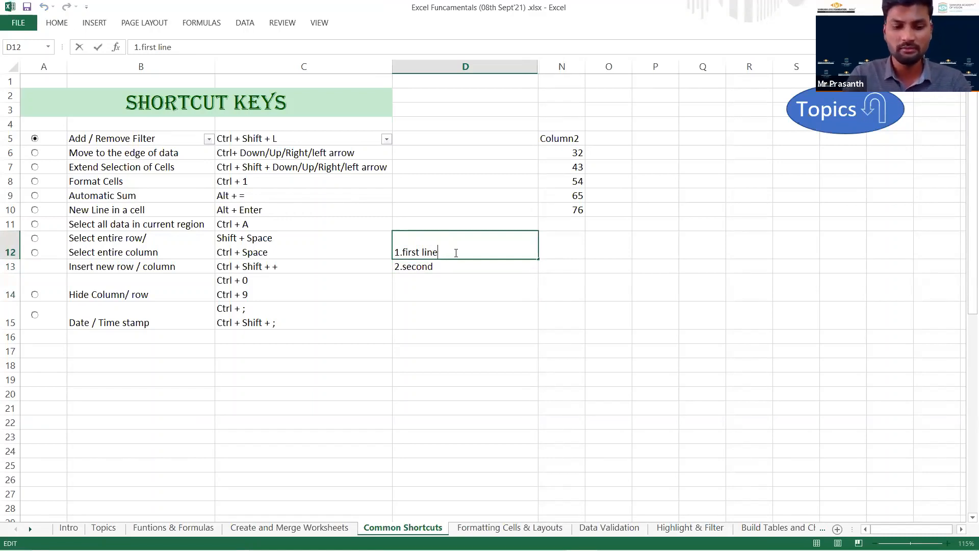
pyautogui.hotkey('alt', 'Return')
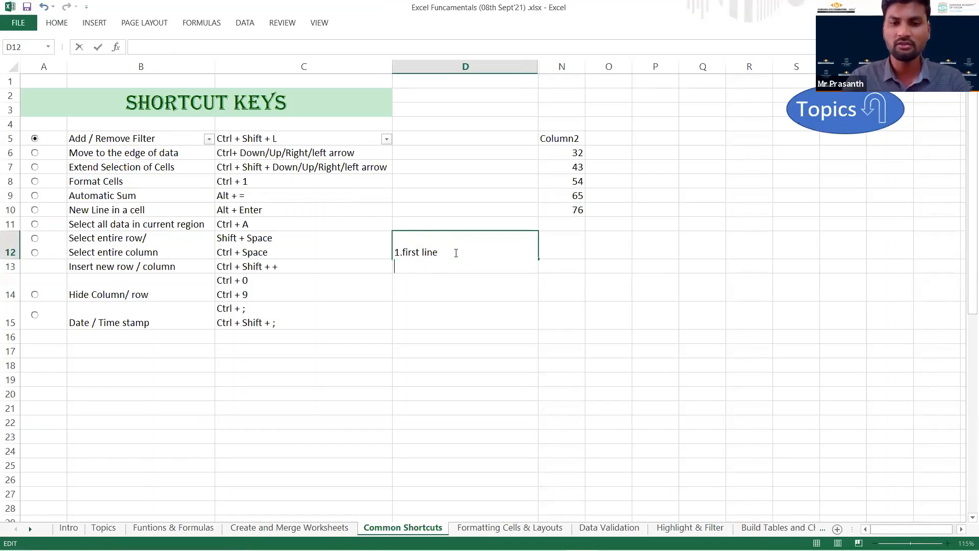
pyautogui.write('2.second line')
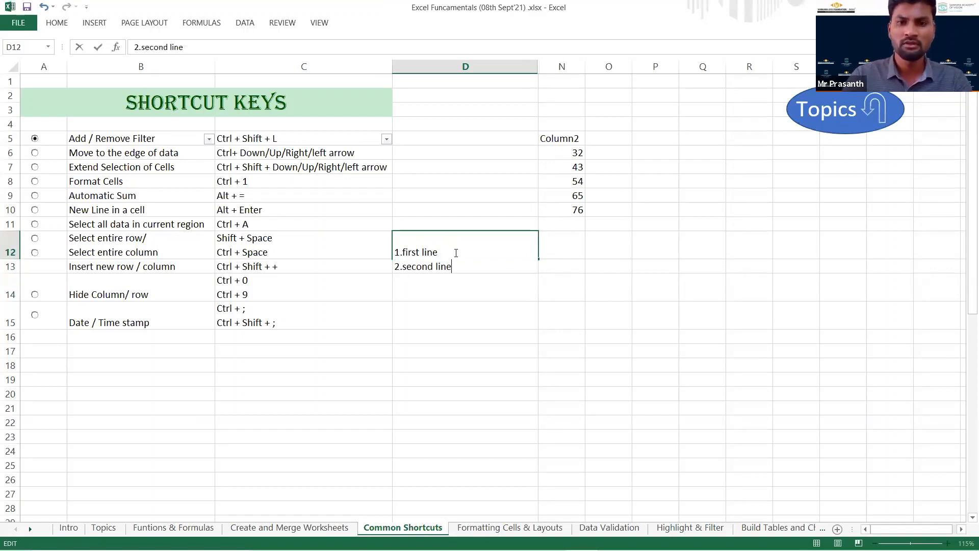
pyautogui.press('Return')
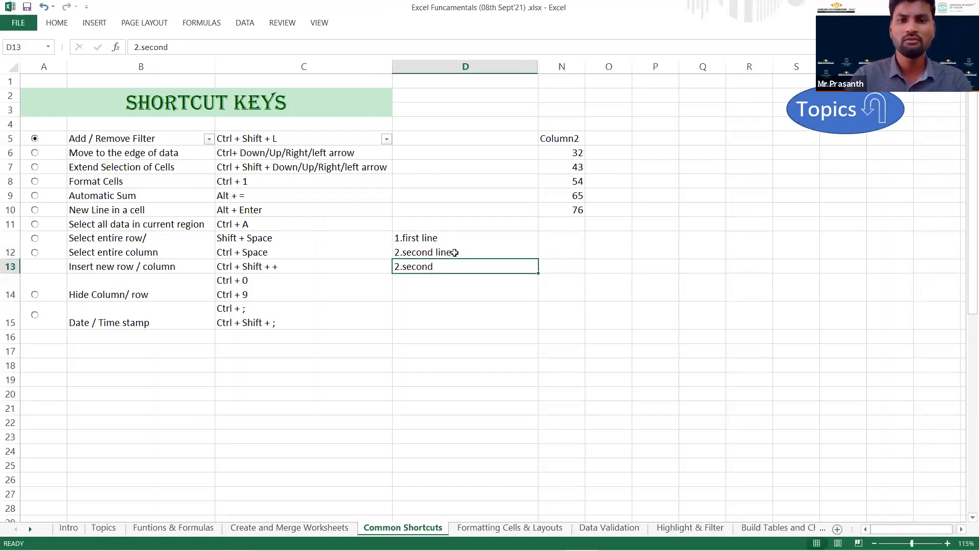
# Clear D13, check the two-line cell D12, and go to the Select all data in current region entry in B11.
pyautogui.press('Delete')
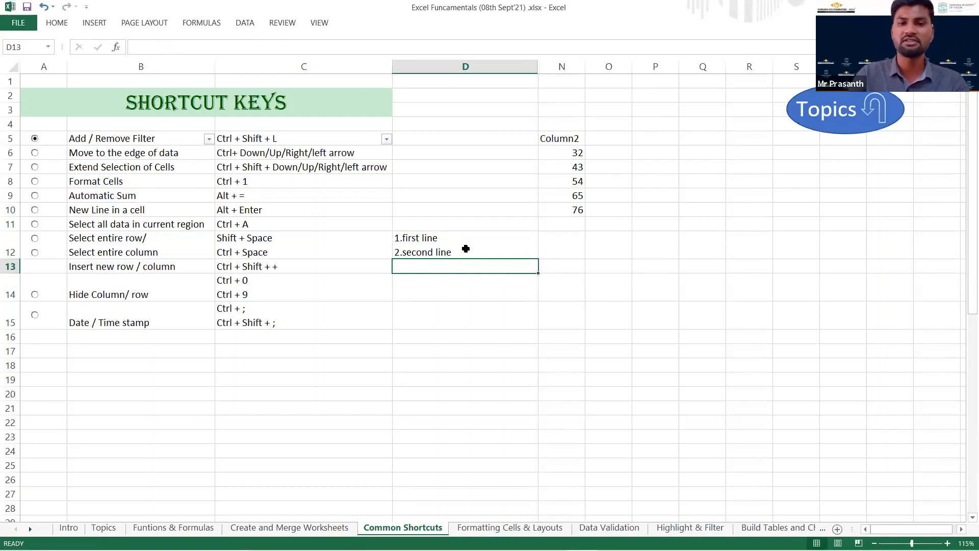
pyautogui.click(465, 247)
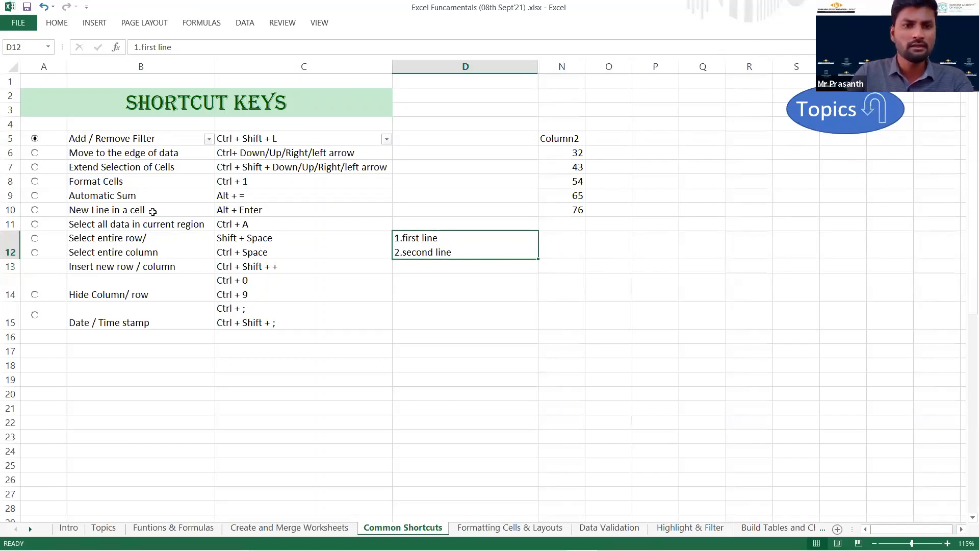
pyautogui.click(158, 226)
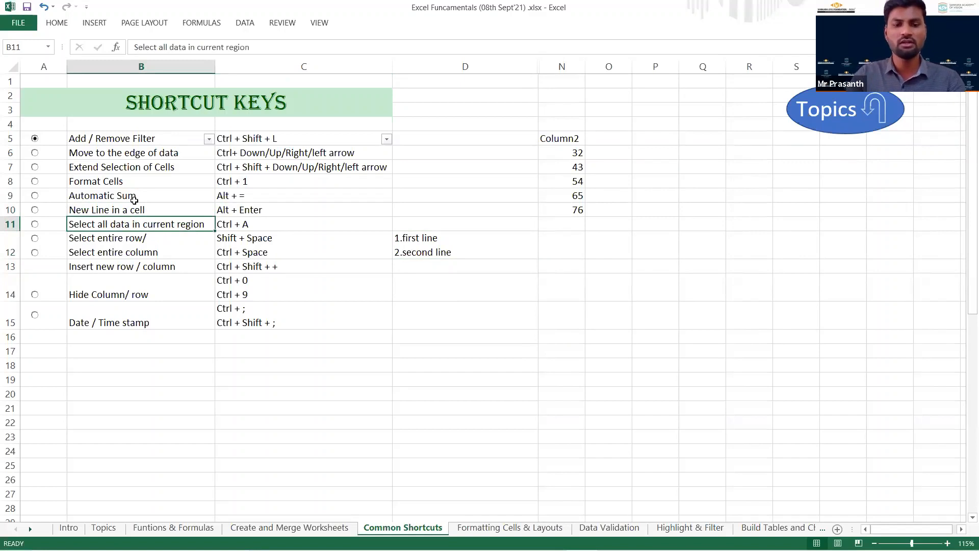
# Select the current data region around B11, extend the selection to the whole sheet, and go to the Select entire row/column entry in B12.
pyautogui.hotkey('ctrl', 'a')
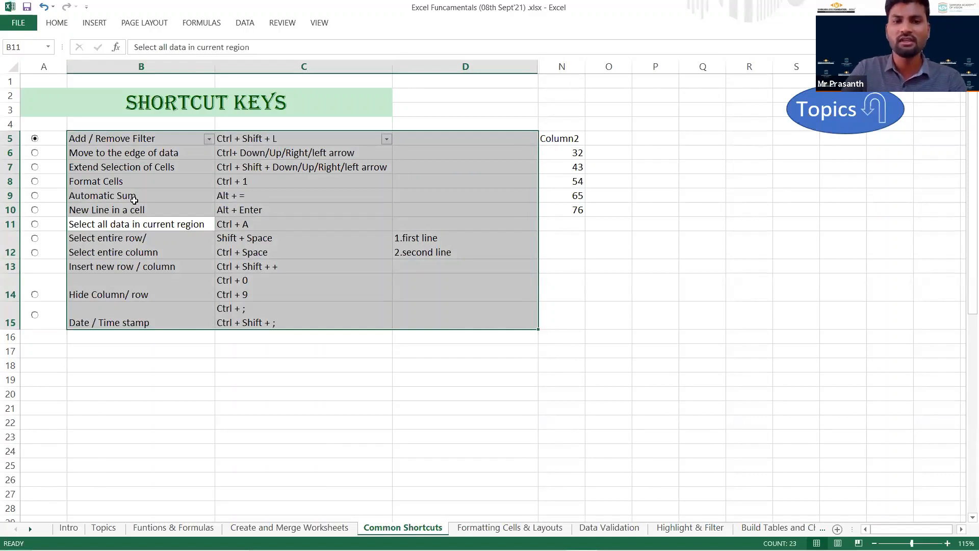
pyautogui.hotkey('ctrl', 'a')
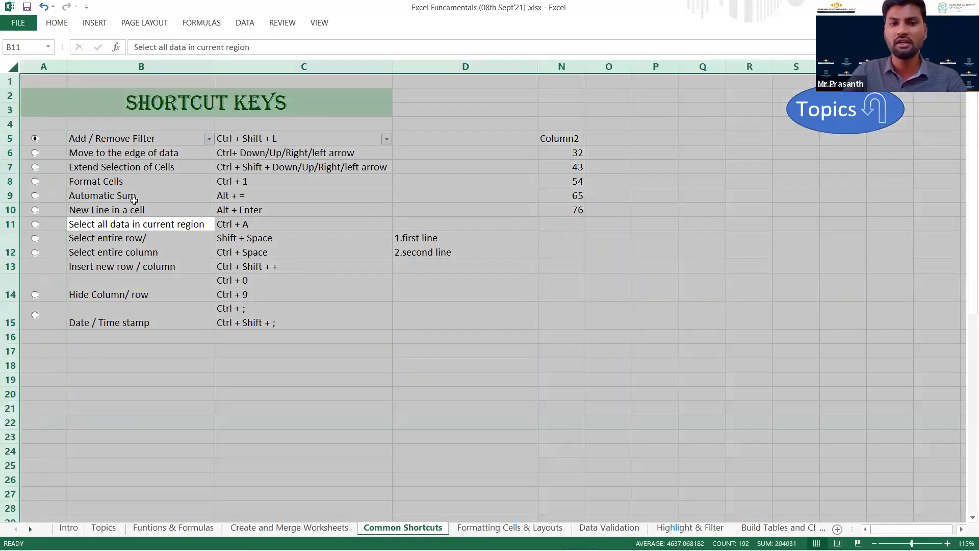
pyautogui.click(179, 243)
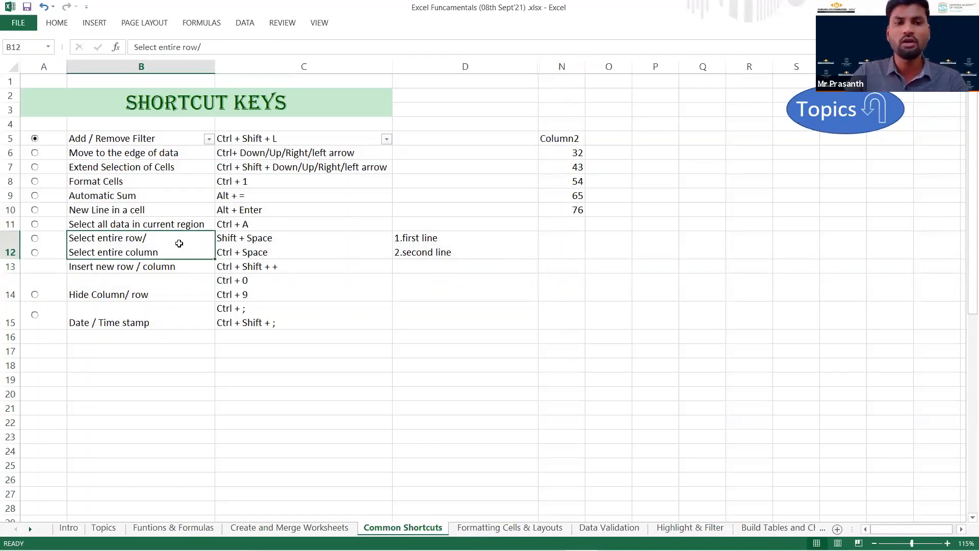
# Clear the two-line text in D12 and select the entire row 12 from that cell.
pyautogui.click(476, 244)
pyautogui.press('Delete')
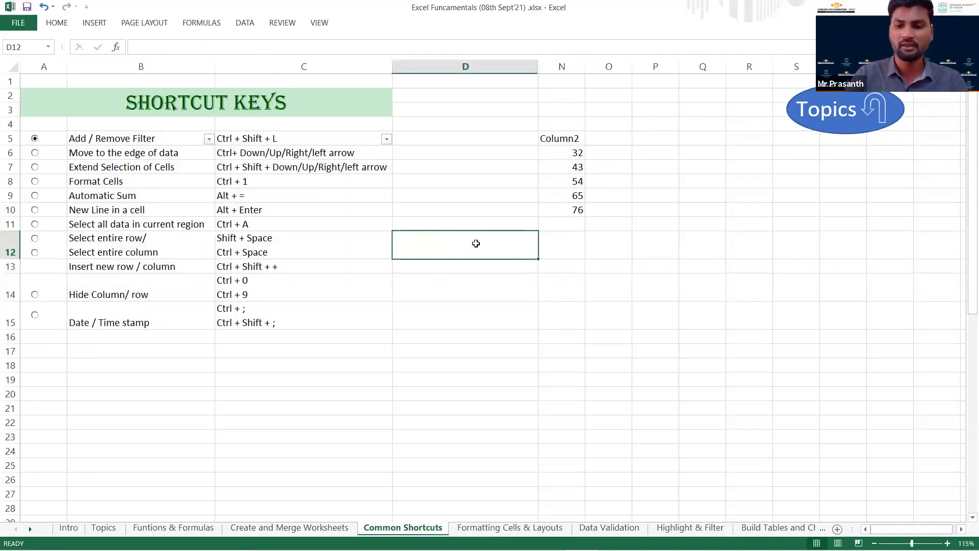
pyautogui.hotkey('shift', 'space')
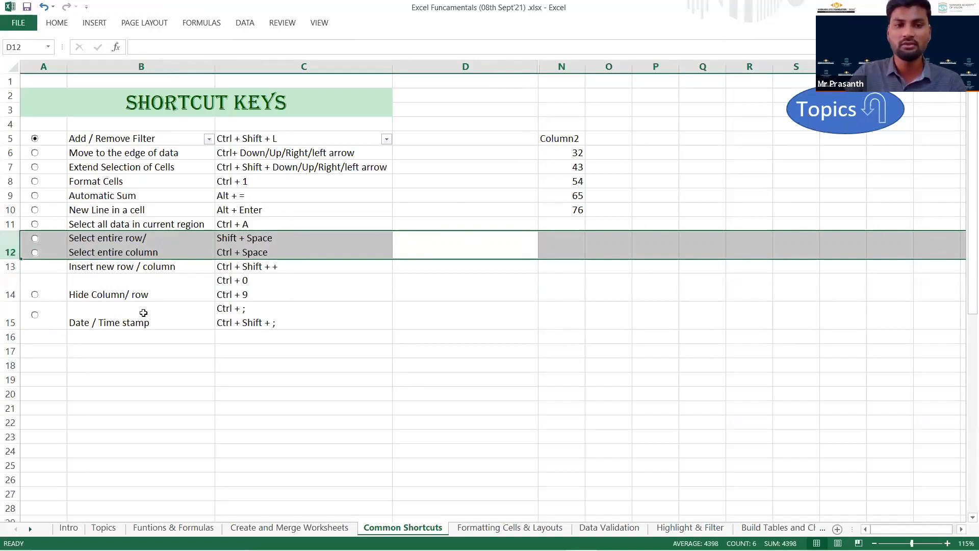
pyautogui.click(415, 280)
pyautogui.click(11, 239)
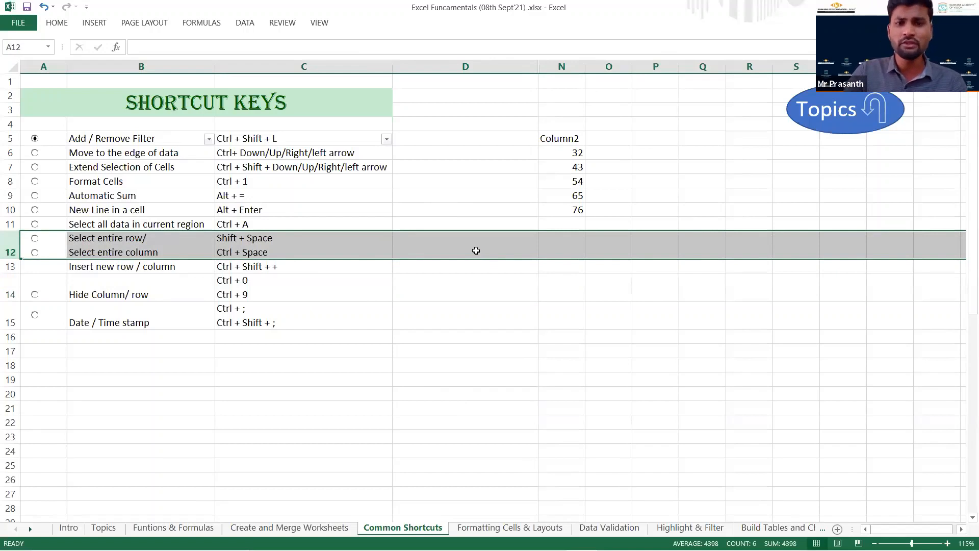
pyautogui.click(475, 251)
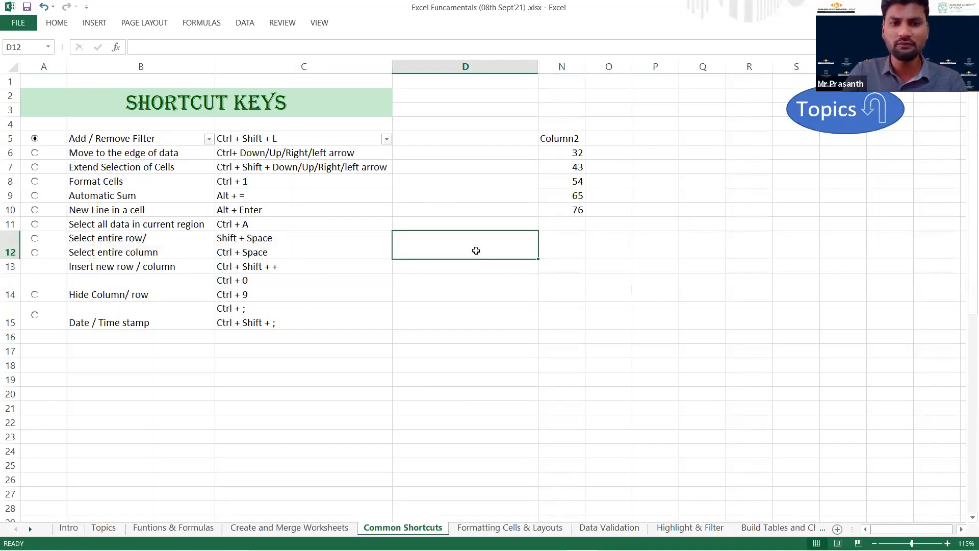
pyautogui.hotkey('shift', 'space')
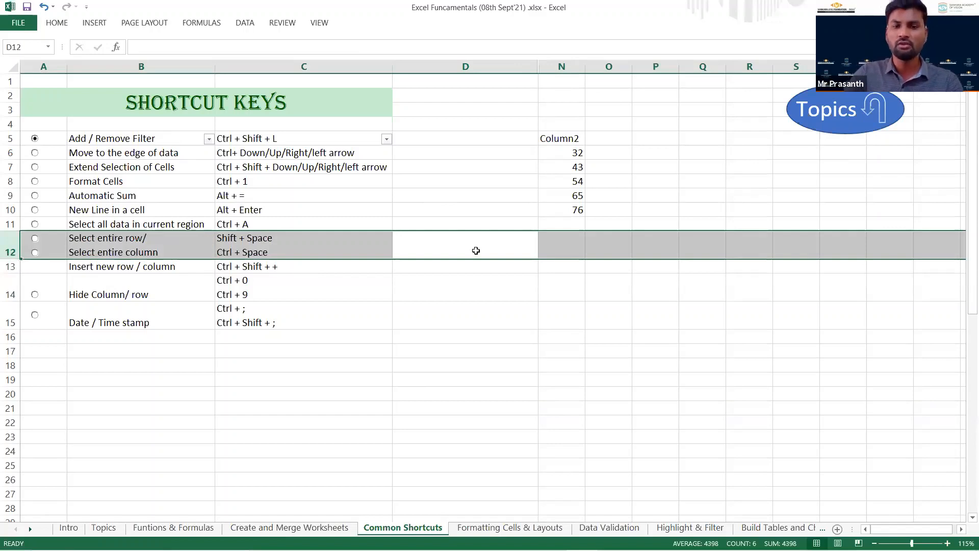
# Select the entire column D starting from cell D12, and return to that single cell.
pyautogui.click(475, 250)
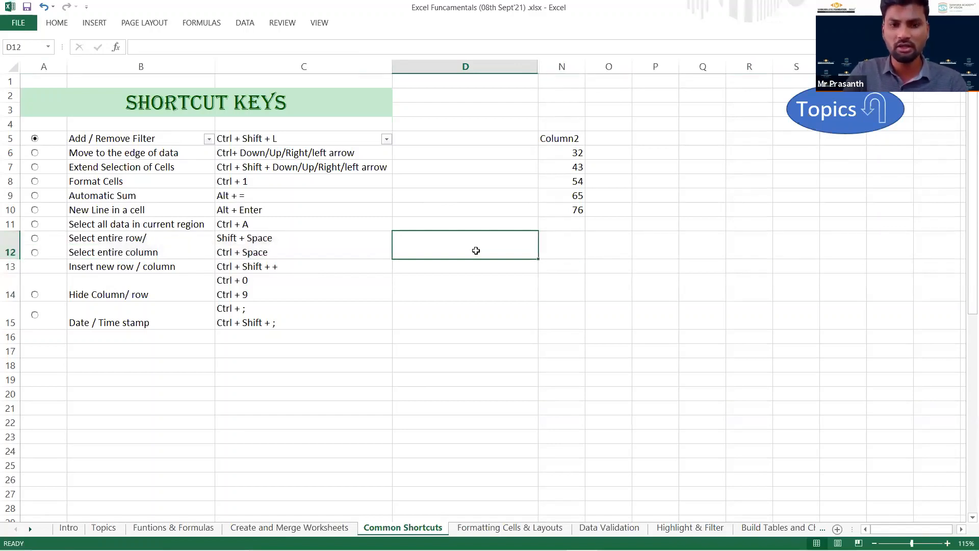
pyautogui.hotkey('ctrl', 'space')
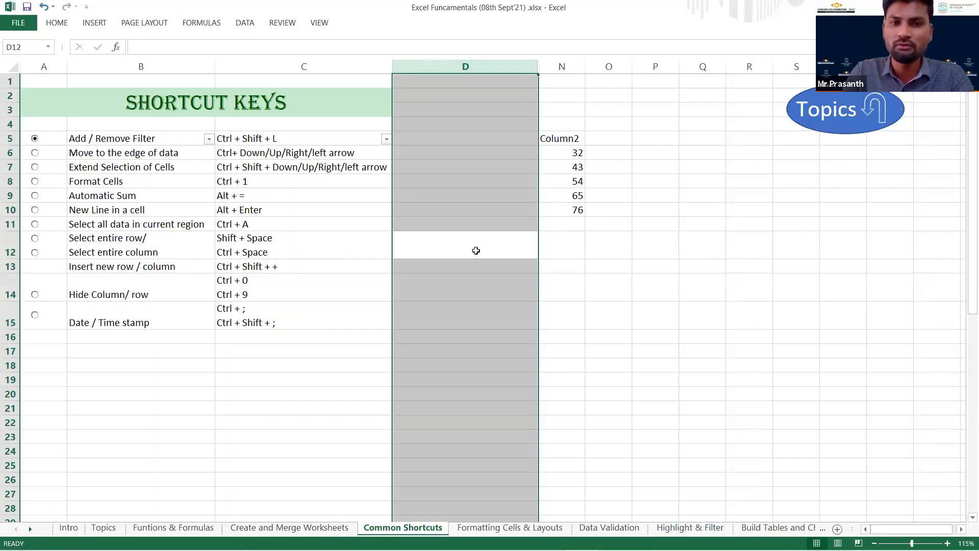
pyautogui.click(476, 250)
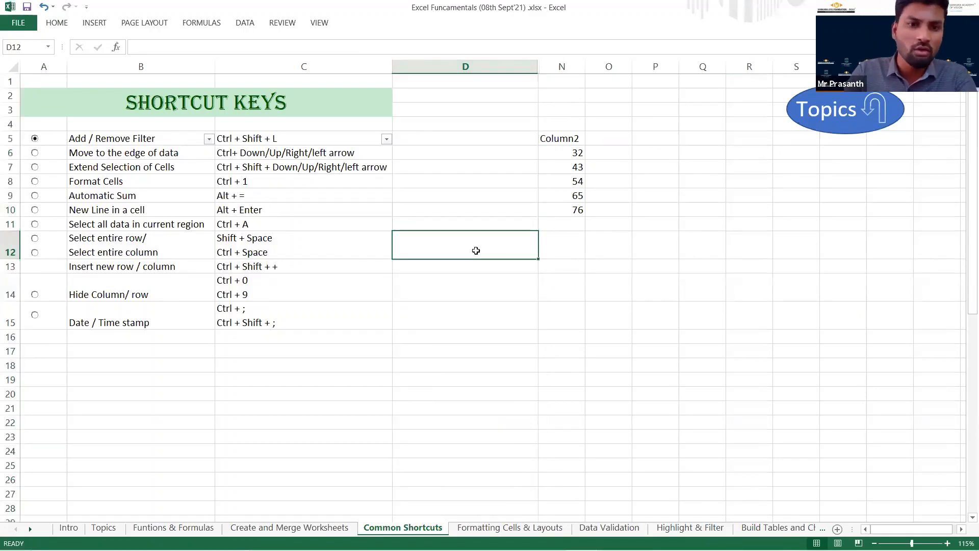
# Insert a blank row at row 18 below the shortcut list and select that entire row from B18.
pyautogui.click(359, 269)
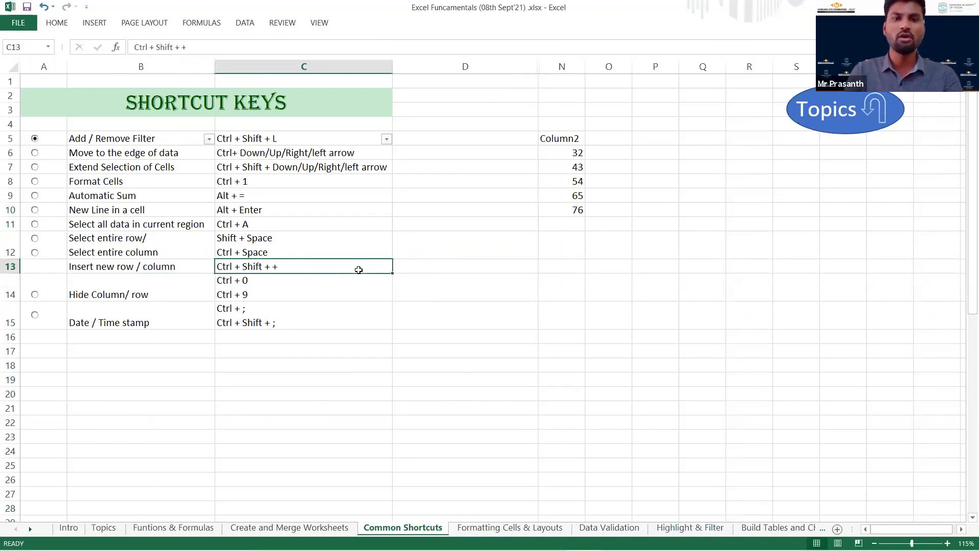
pyautogui.press('Down')
pyautogui.press('Down')
pyautogui.press('Down')
pyautogui.press('Down')
pyautogui.press('Down')
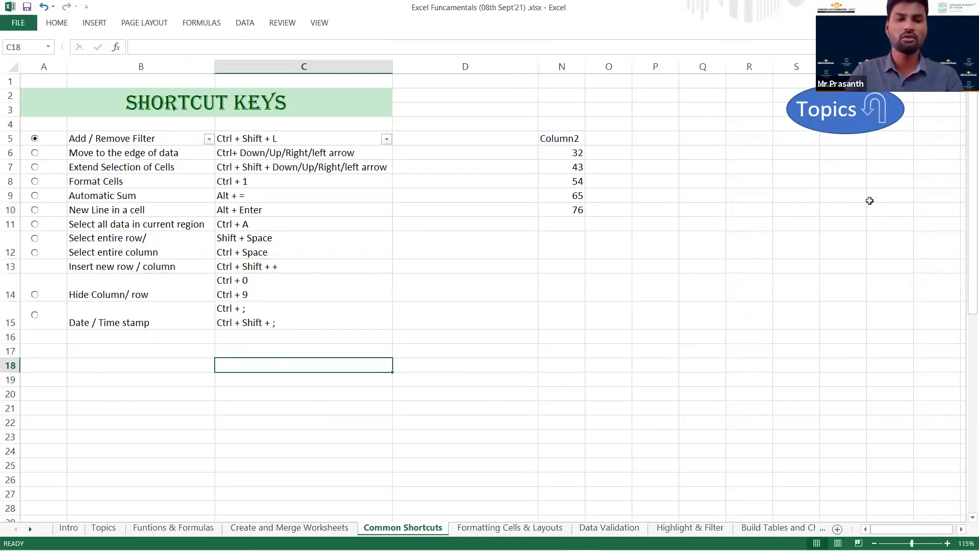
pyautogui.click(10, 365)
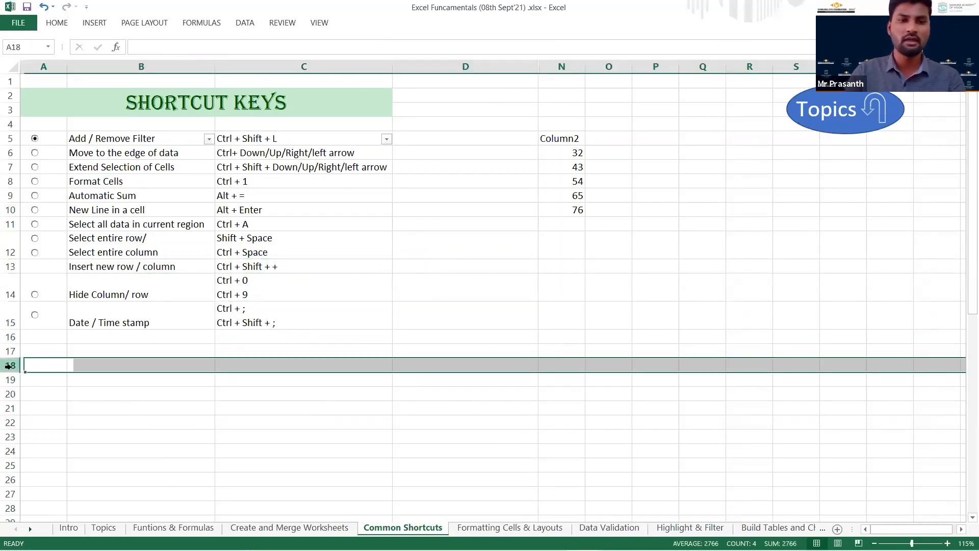
pyautogui.rightClick(11, 369)
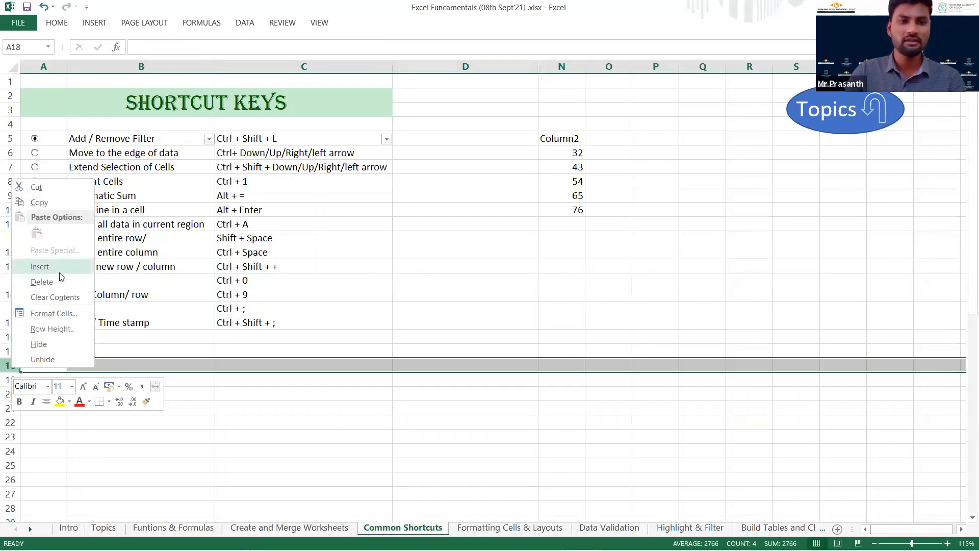
pyautogui.click(40, 266)
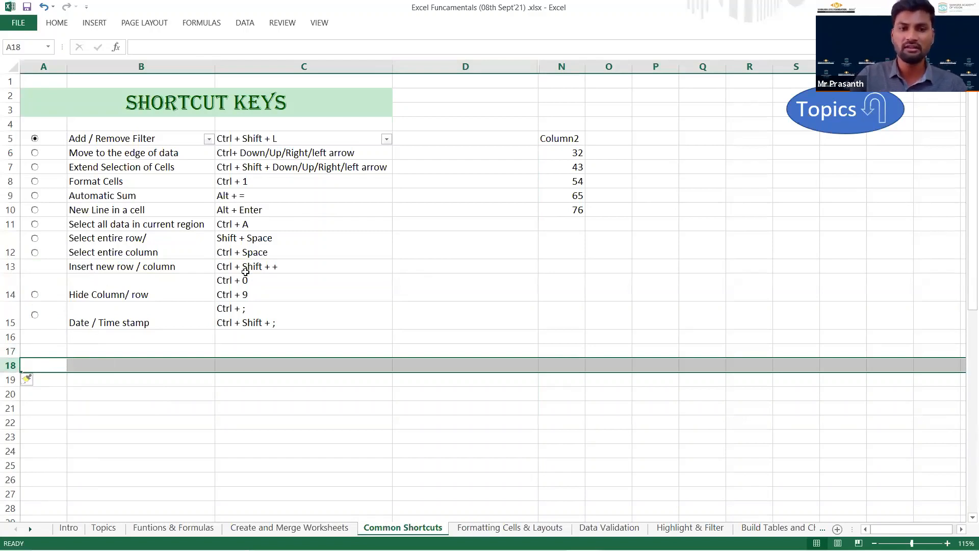
pyautogui.click(128, 366)
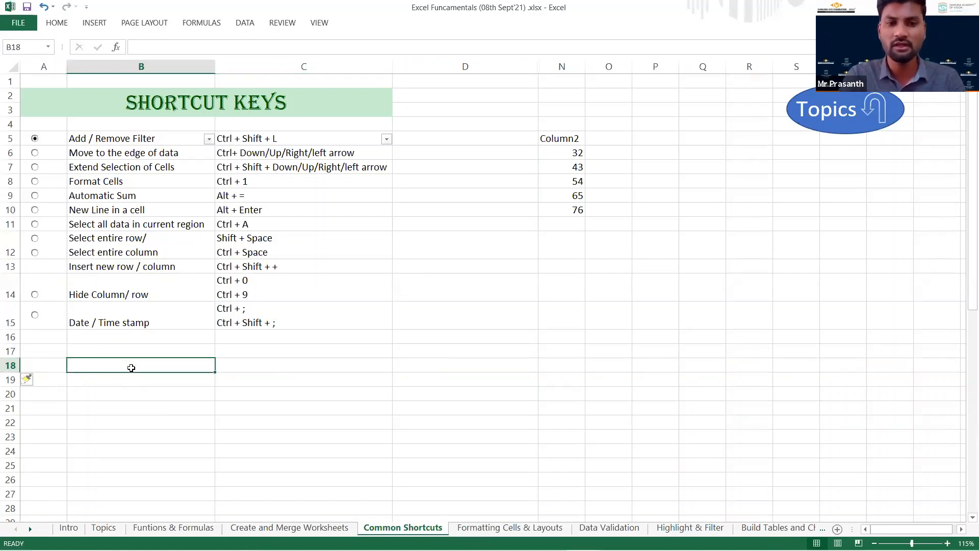
pyautogui.hotkey('shift', 'space')
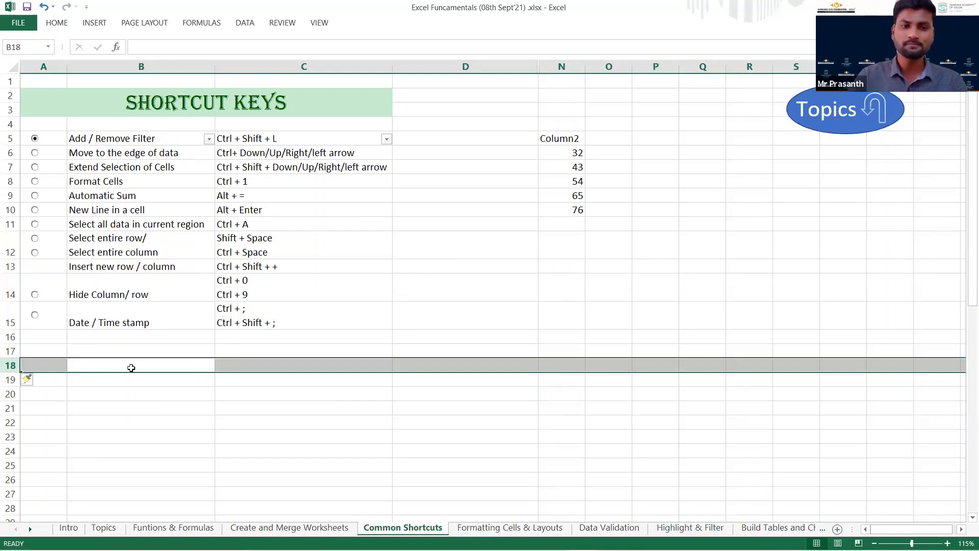
# Insert a blank column at column D from cell D18 and remove it again.
pyautogui.click(460, 367)
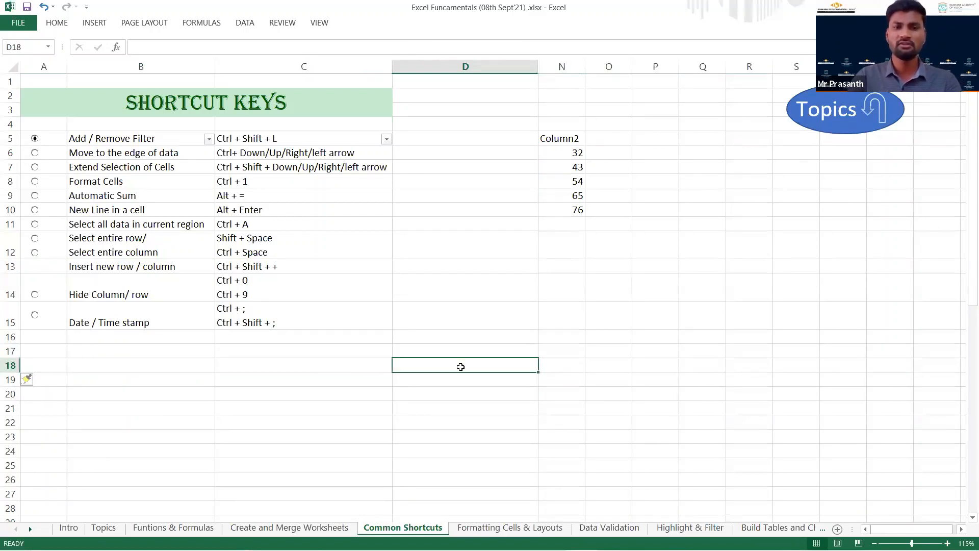
pyautogui.hotkey('ctrl', 'space')
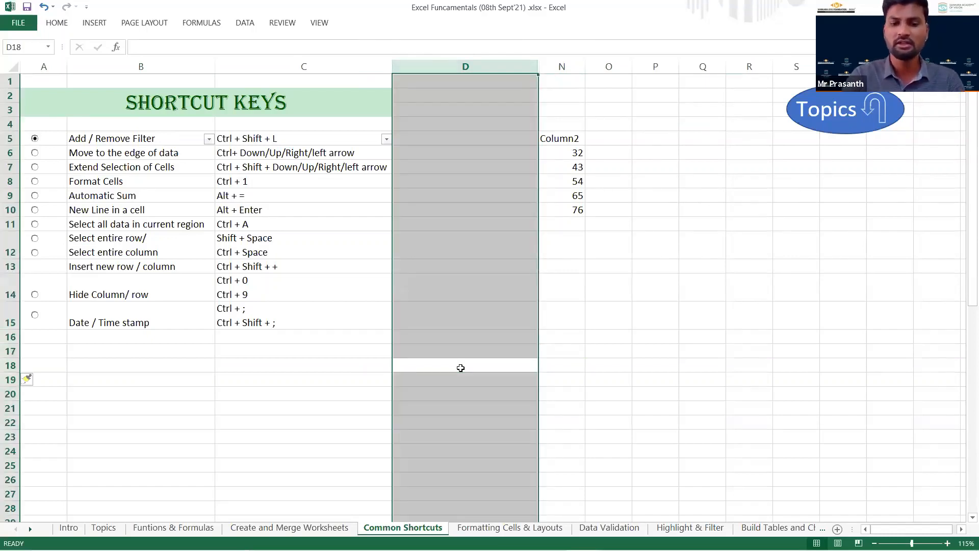
pyautogui.hotkey('ctrl', 'shift', '+')
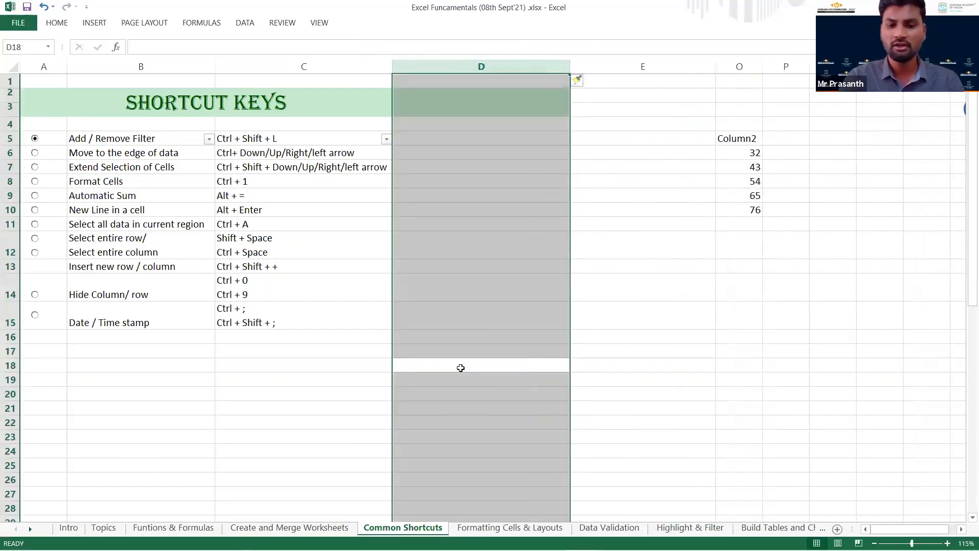
pyautogui.hotkey('ctrl', '-')
pyautogui.click(299, 395)
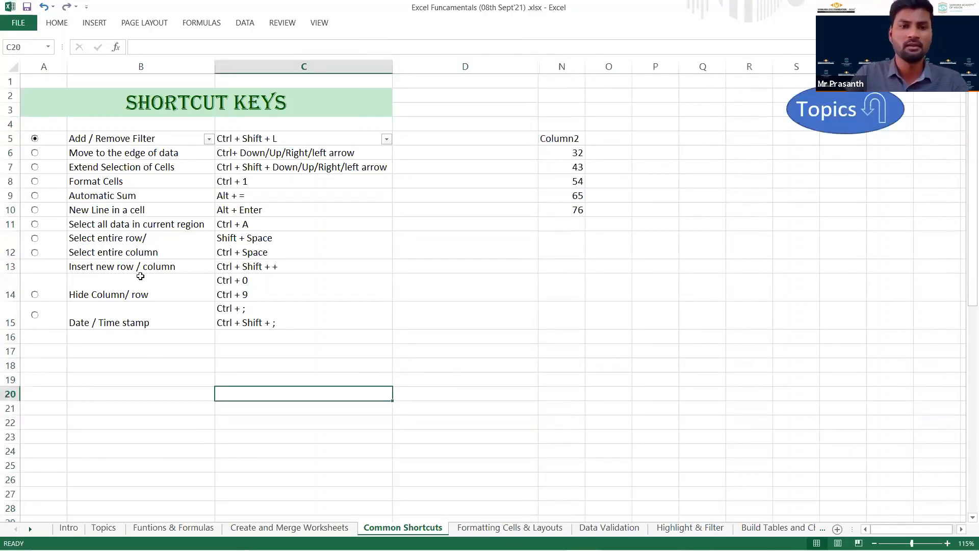
# Go to the Hide Column/ row entry in B14 and display the Hide option for column C without applying it.
pyautogui.click(180, 288)
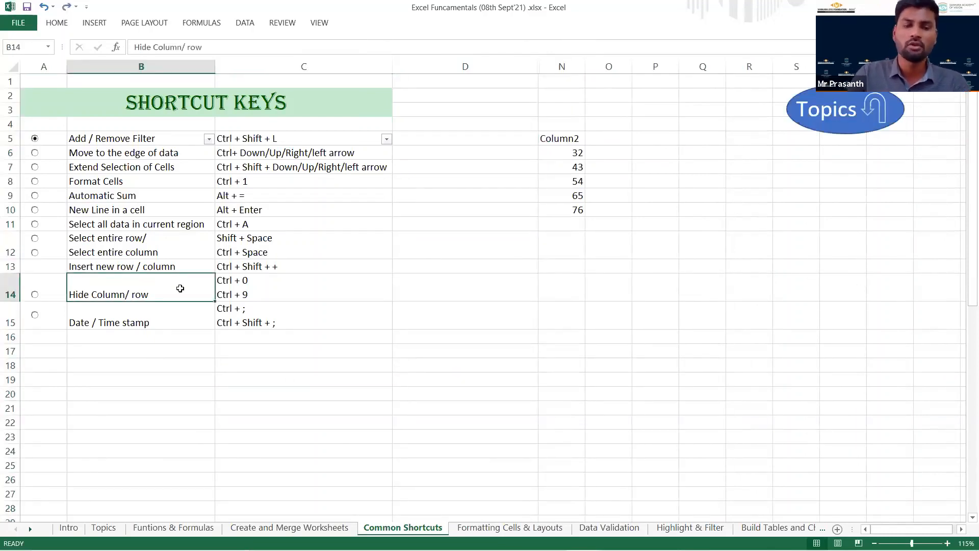
pyautogui.click(275, 64)
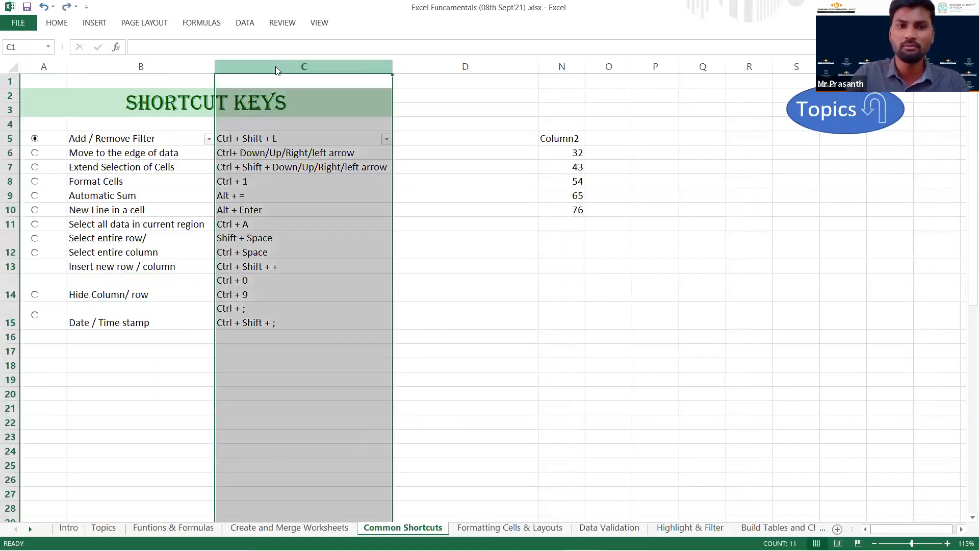
pyautogui.rightClick(276, 70)
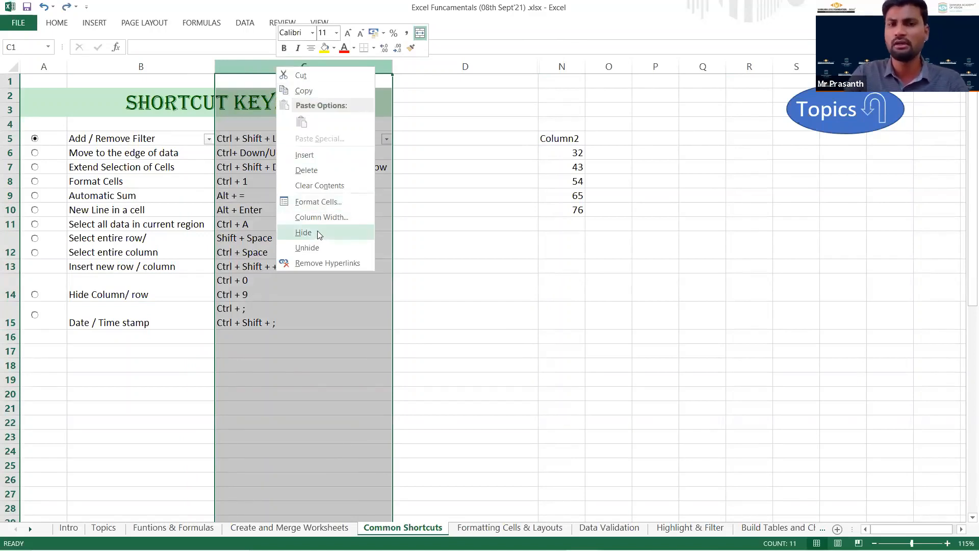
# From cell B14, hide column B and undo it, and hide row 14 and unhide it.
pyautogui.click(146, 294)
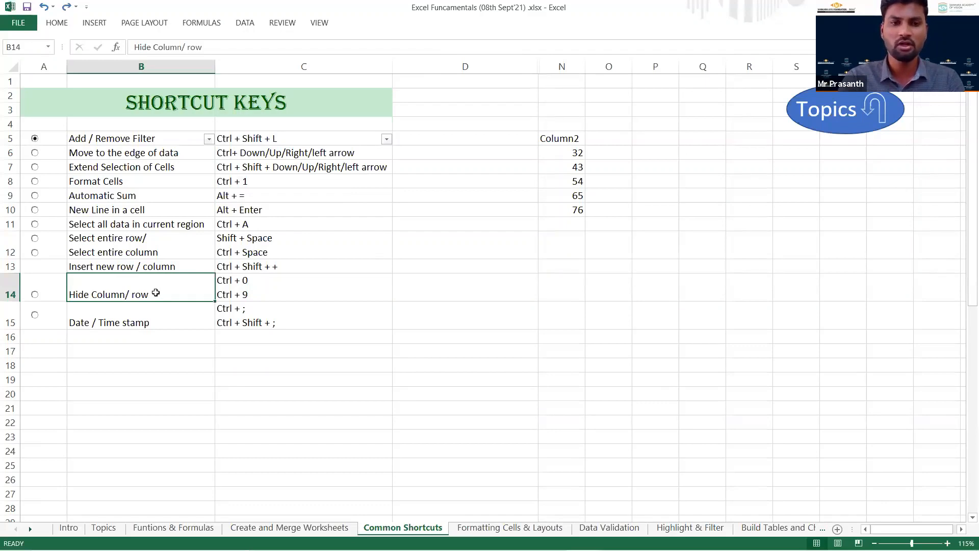
pyautogui.hotkey('ctrl', '0')
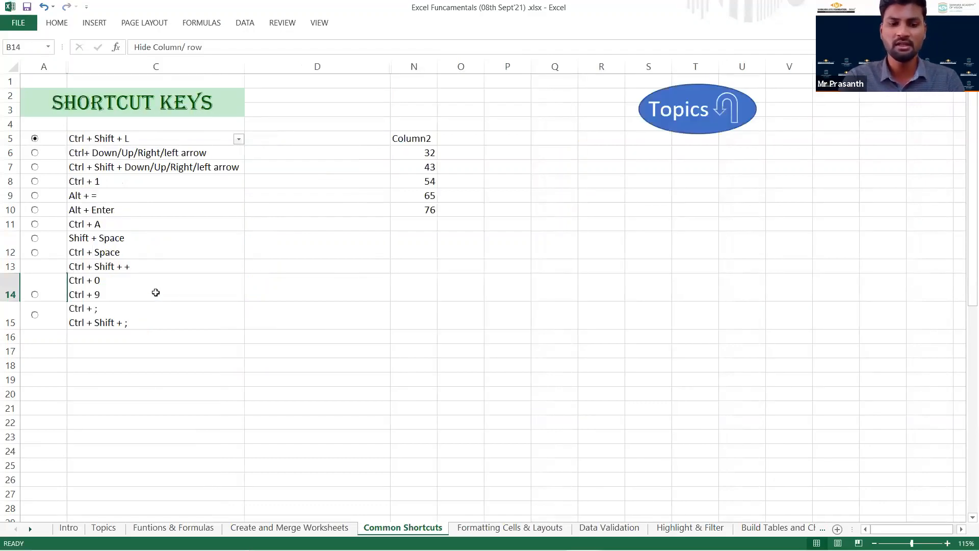
pyautogui.hotkey('ctrl', 'z')
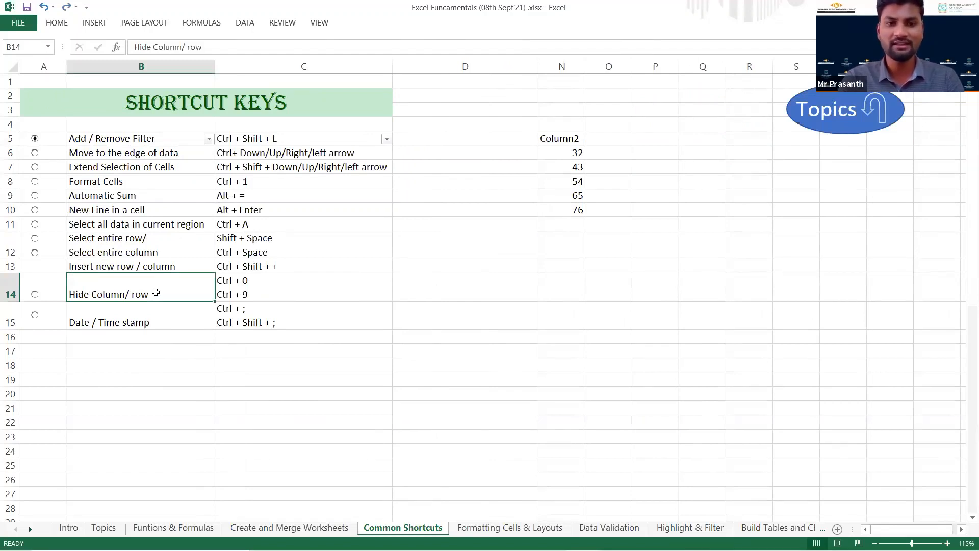
pyautogui.hotkey('ctrl', '9')
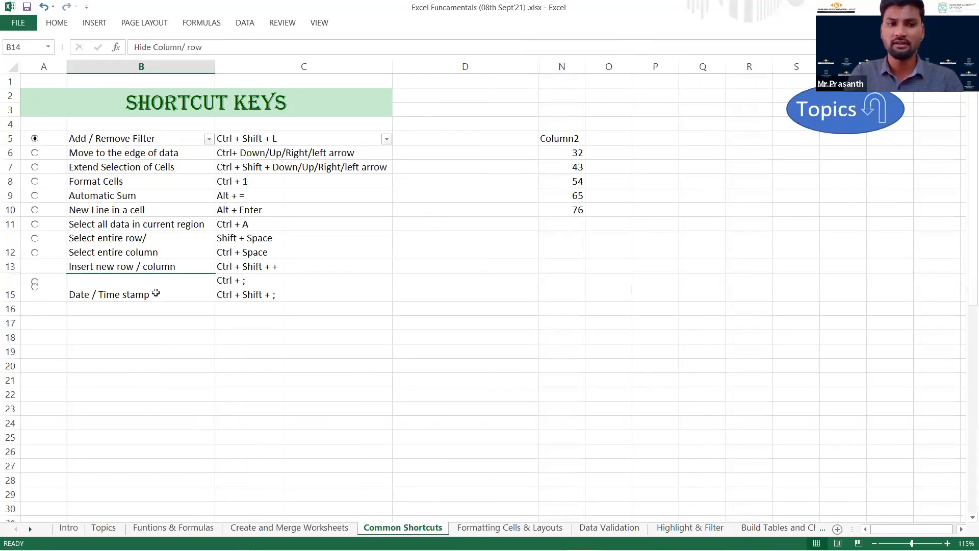
pyautogui.hotkey('ctrl', 'shift', '9')
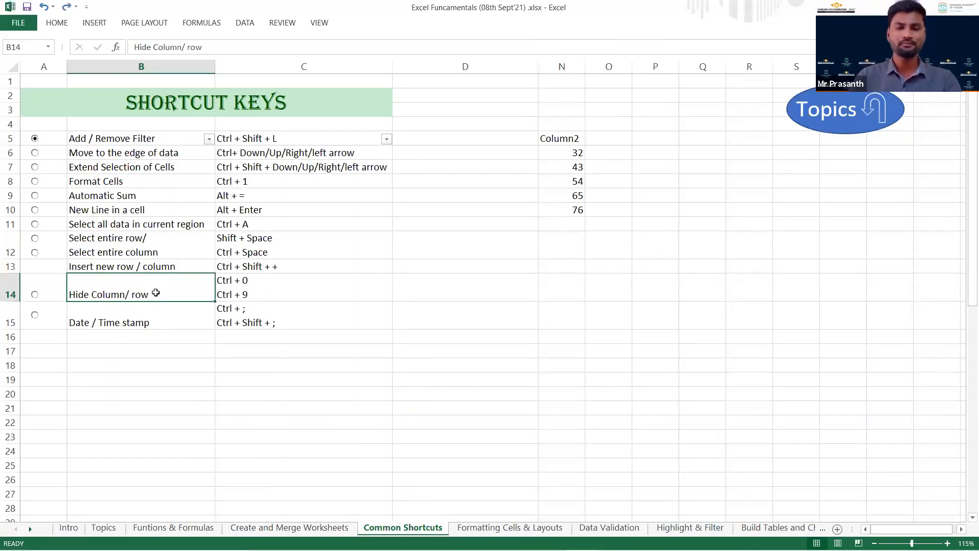
# Stamp the current date 08-09-2021 in D15 and the current time 16:41 in D16, beside the Date / Time stamp entry.
pyautogui.press('Down')
pyautogui.press('Right')
pyautogui.press('Right')
pyautogui.press('Right')
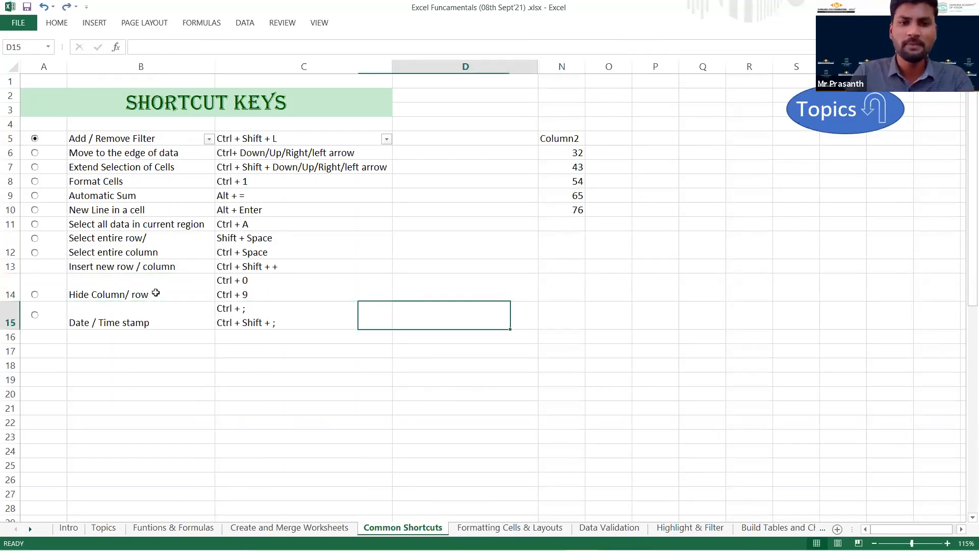
pyautogui.press('Left')
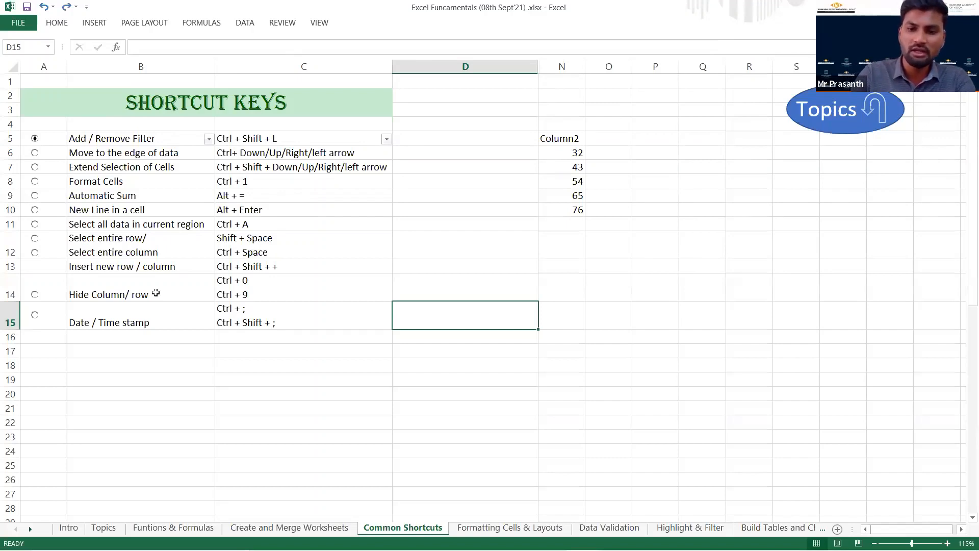
pyautogui.hotkey('ctrl', ';')
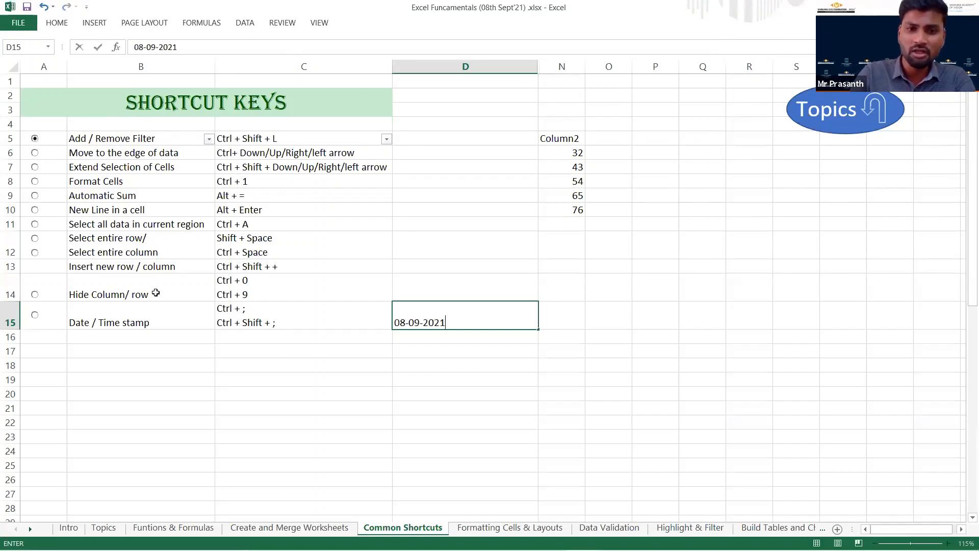
pyautogui.press('Return')
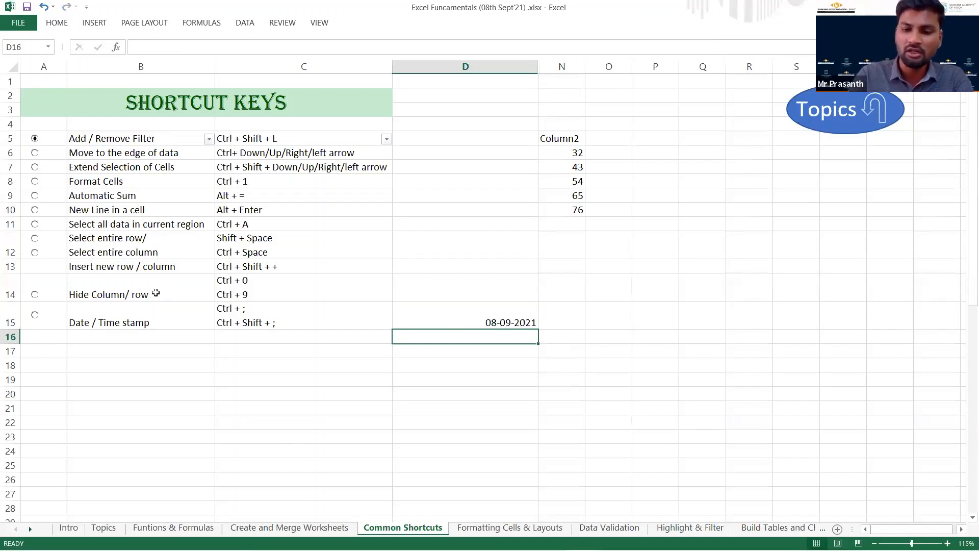
pyautogui.hotkey('ctrl', 'shift', ';')
pyautogui.press('Return')
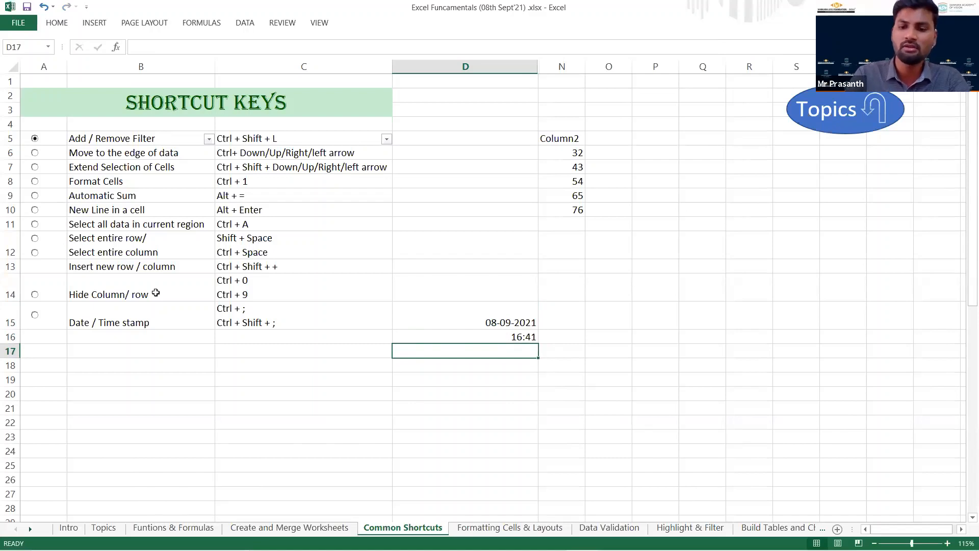
# Review the time and date stamps in D16 and D15, and go through the Topics list to the Formatting cells & Layouts sheet.
pyautogui.press('Up')
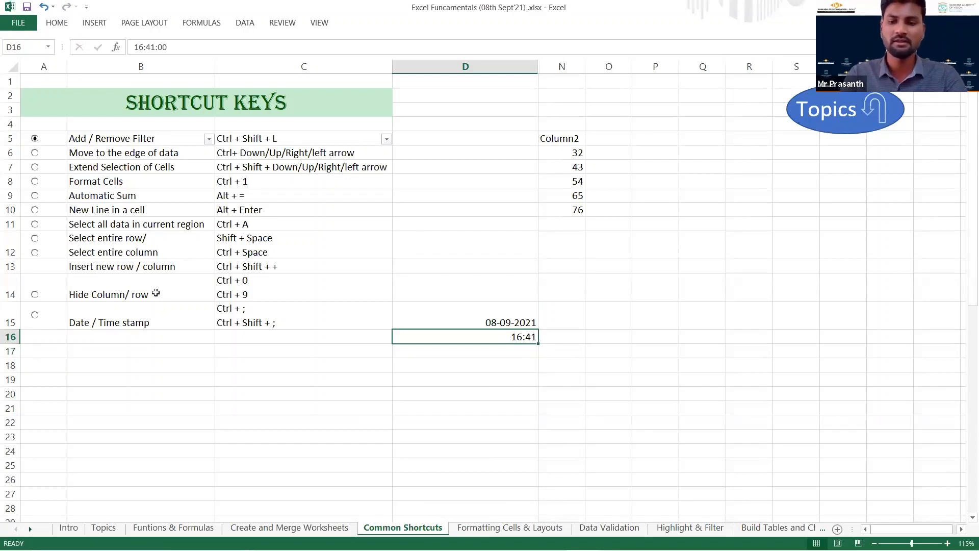
pyautogui.press('Up')
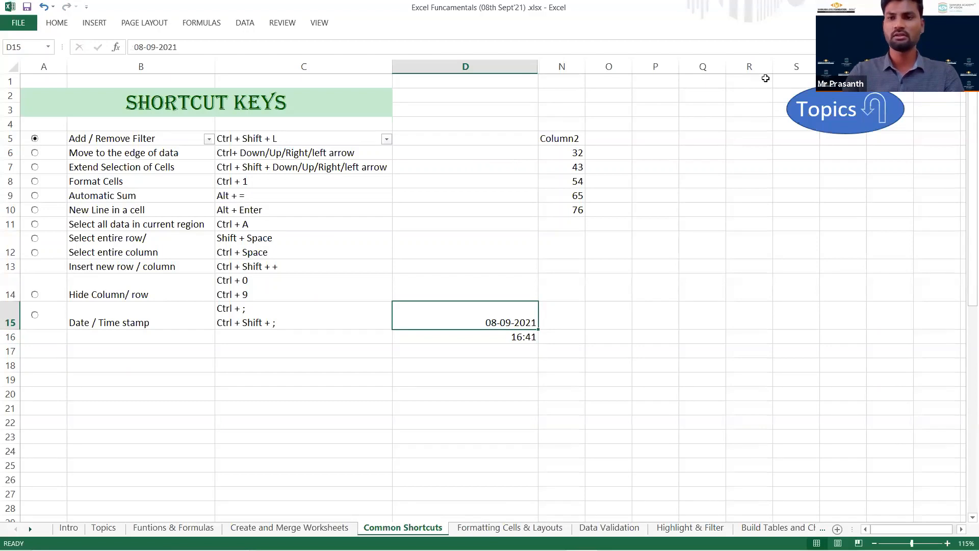
pyautogui.click(849, 112)
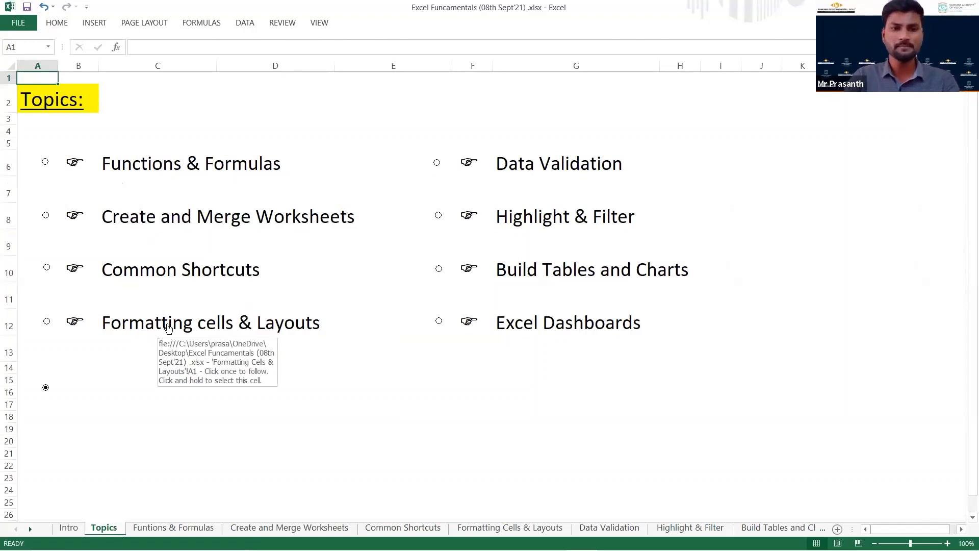
pyautogui.click(166, 326)
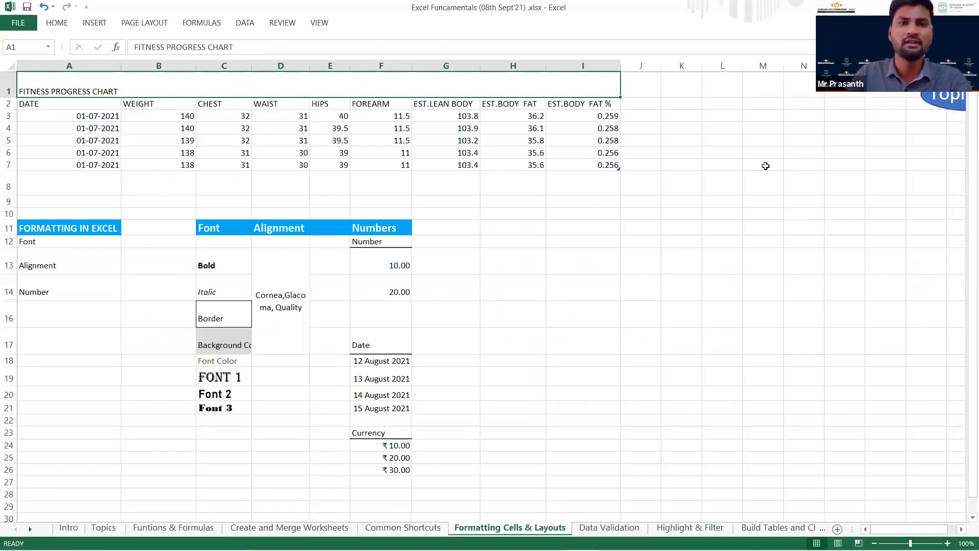
# Highlight the fitness progress table to point it out, and keep the Home ribbon permanently expanded.
pyautogui.moveTo(110, 102)
pyautogui.mouseDown()
pyautogui.moveTo(170, 105)
pyautogui.moveTo(460, 166)
pyautogui.mouseUp()
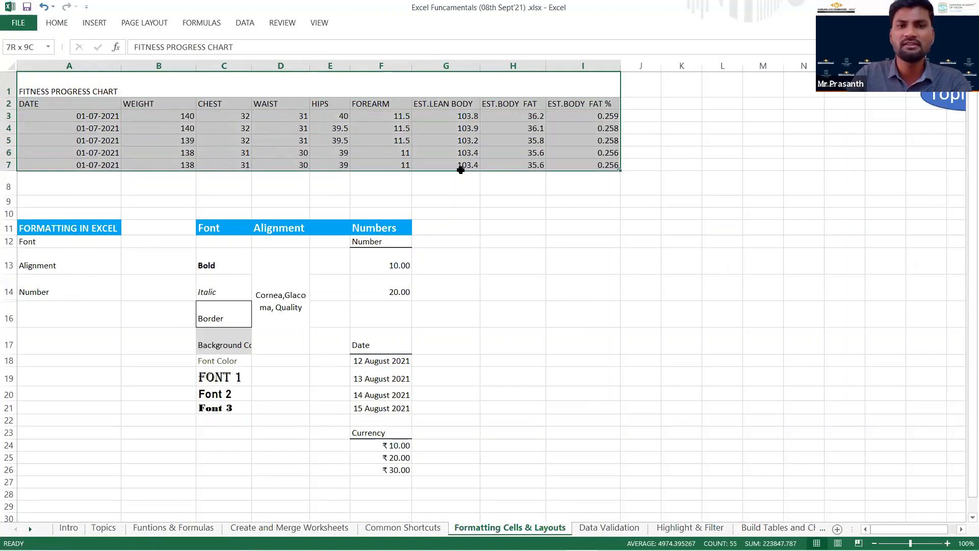
pyautogui.click(493, 211)
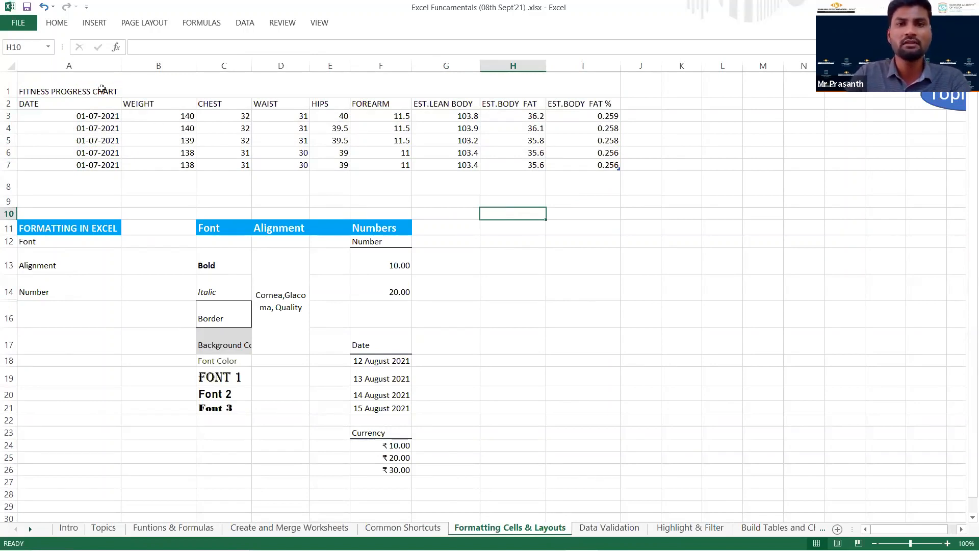
pyautogui.click(55, 24)
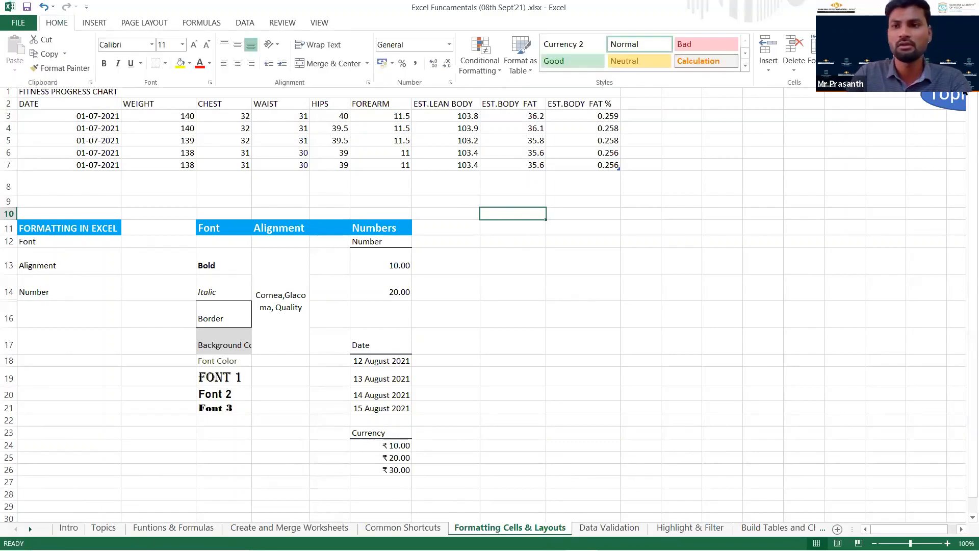
pyautogui.click(971, 82)
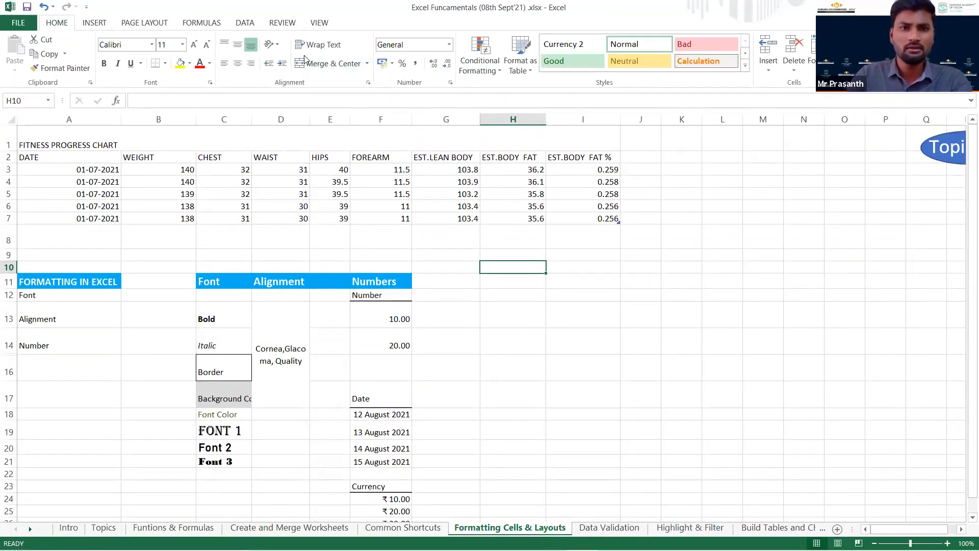
# Change the font of the FITNESS PROGRESS CHART title in row 1 to Bell MT.
pyautogui.click(60, 155)
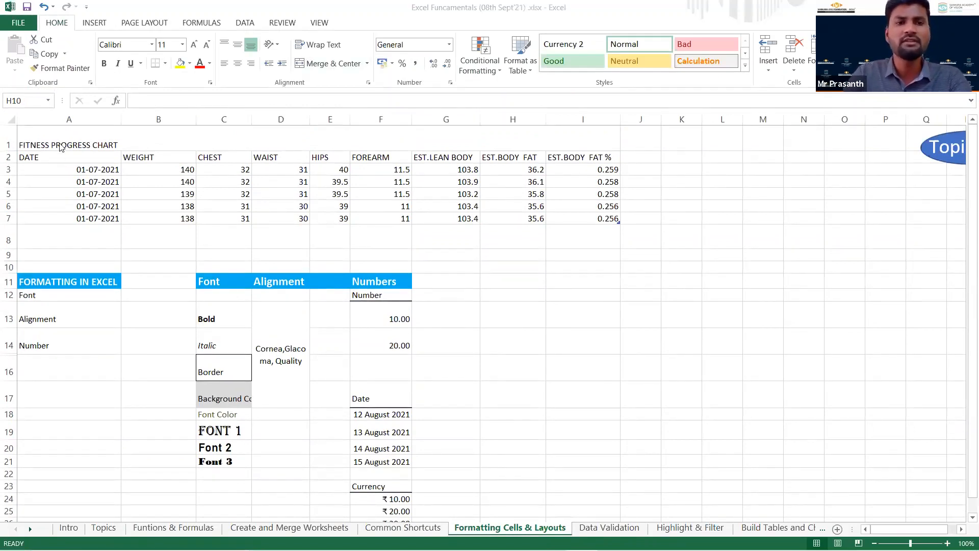
pyautogui.click(64, 145)
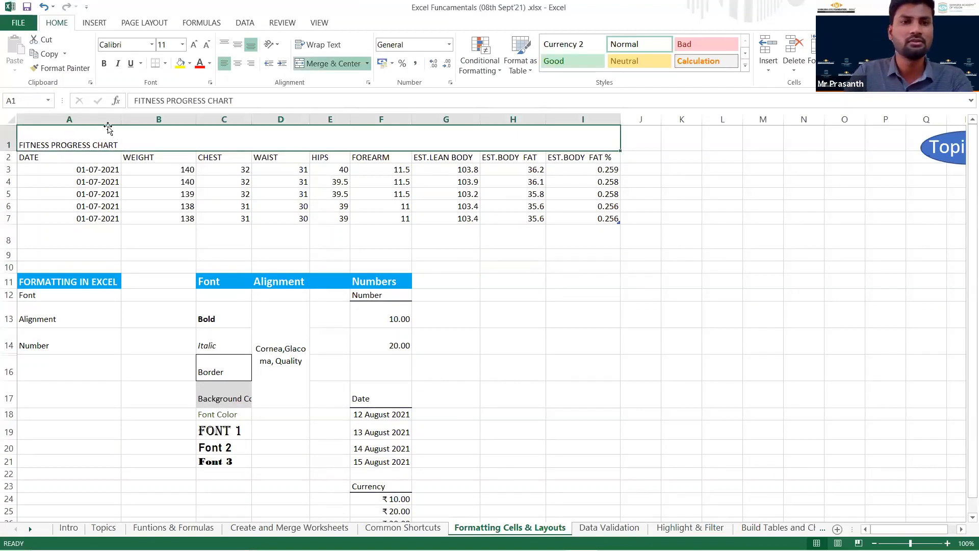
pyautogui.click(152, 45)
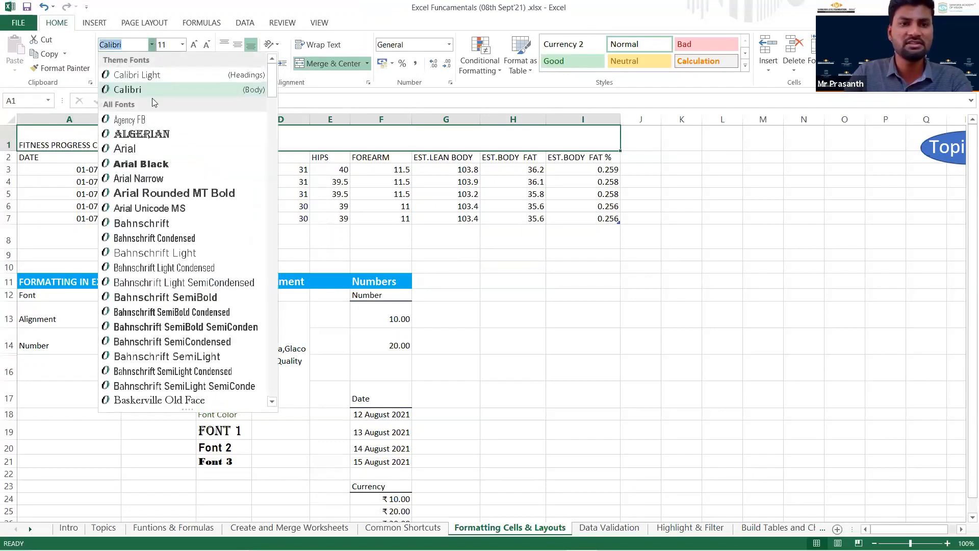
pyautogui.scroll(-5, 173, 204)
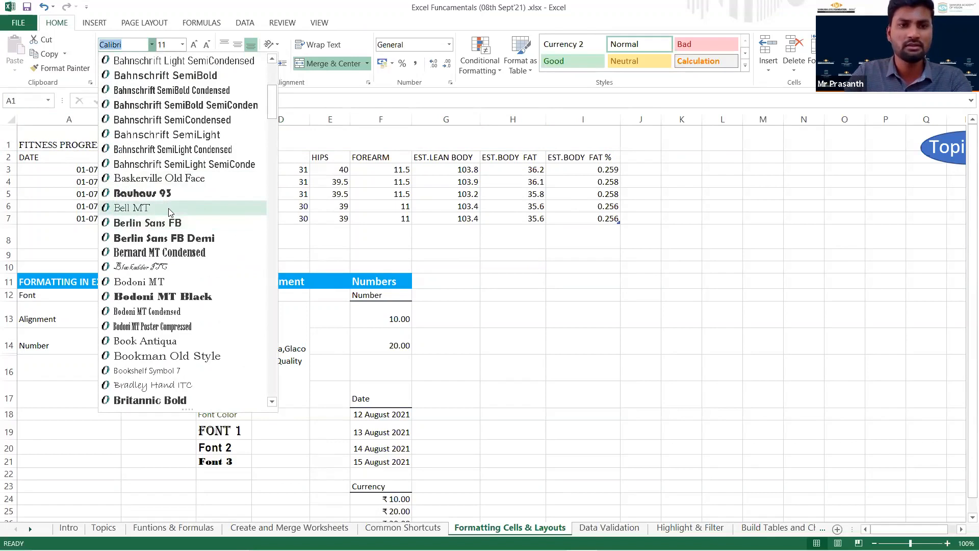
pyautogui.click(170, 209)
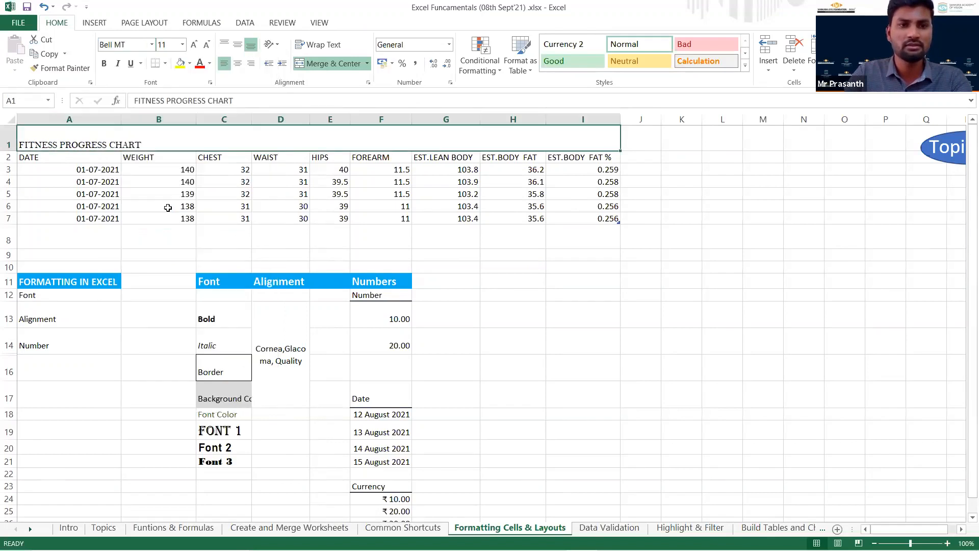
# Set the chart title's font size to 35, and reduce it to 25.
pyautogui.click(182, 45)
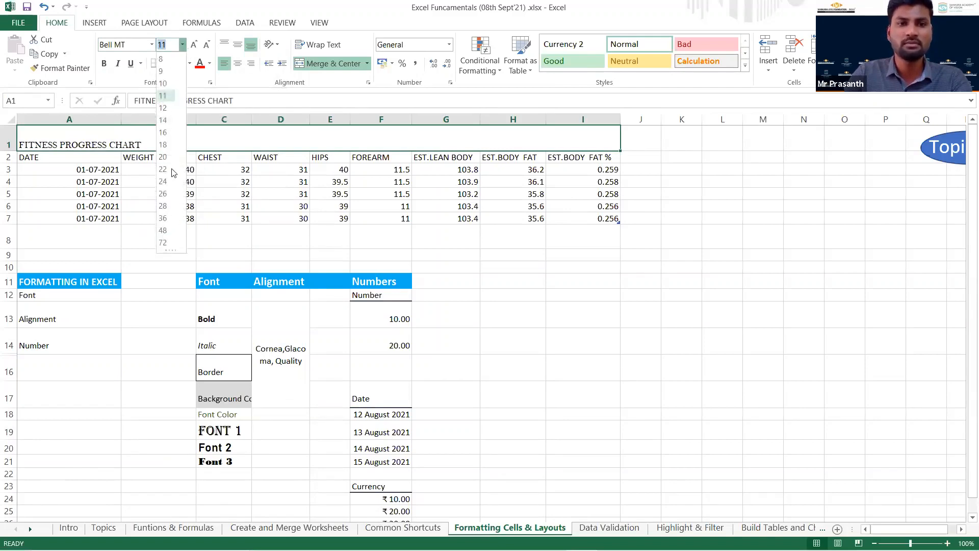
pyautogui.write('35')
pyautogui.press('Return')
pyautogui.click(170, 43)
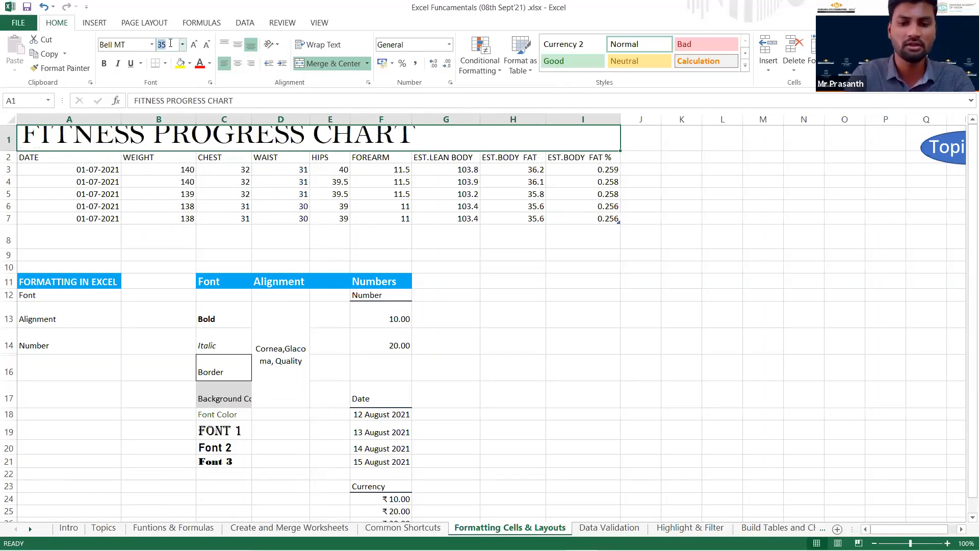
pyautogui.write('25')
pyautogui.press('Return')
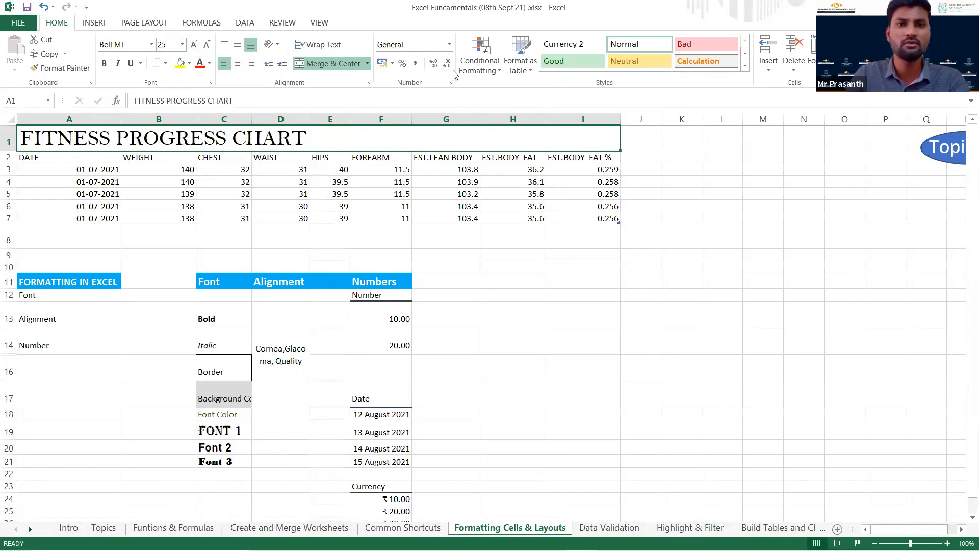
# Fill the chart title cell with light blue and make its text white.
pyautogui.click(190, 64)
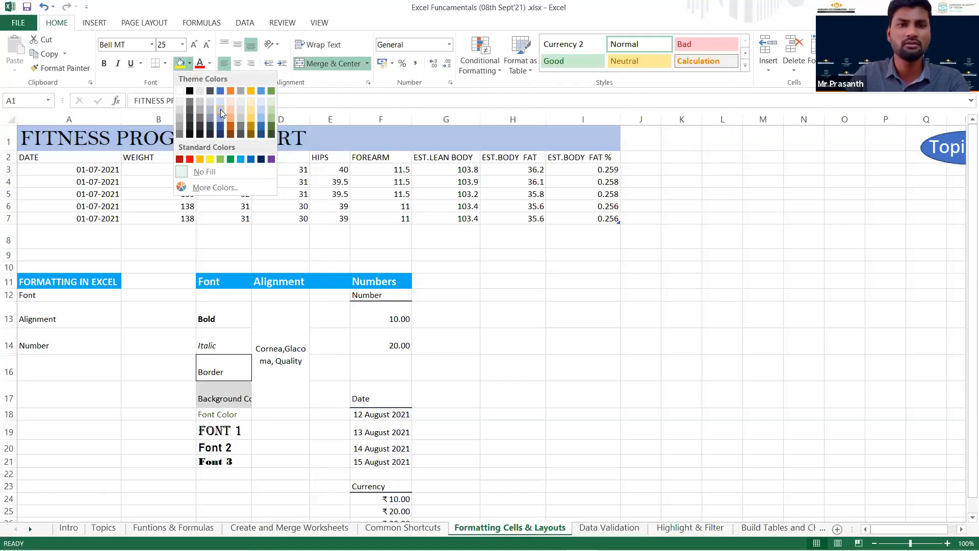
pyautogui.click(220, 110)
pyautogui.click(191, 180)
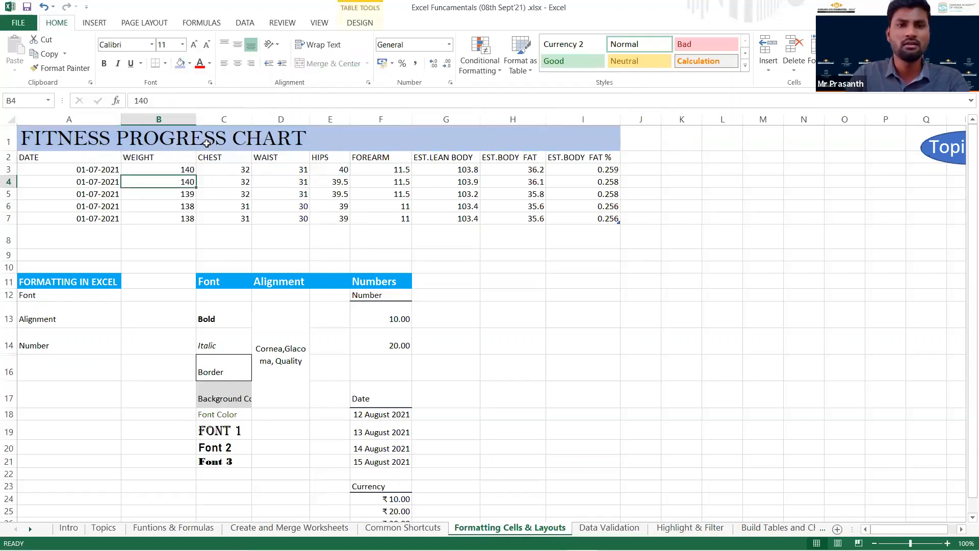
pyautogui.click(209, 145)
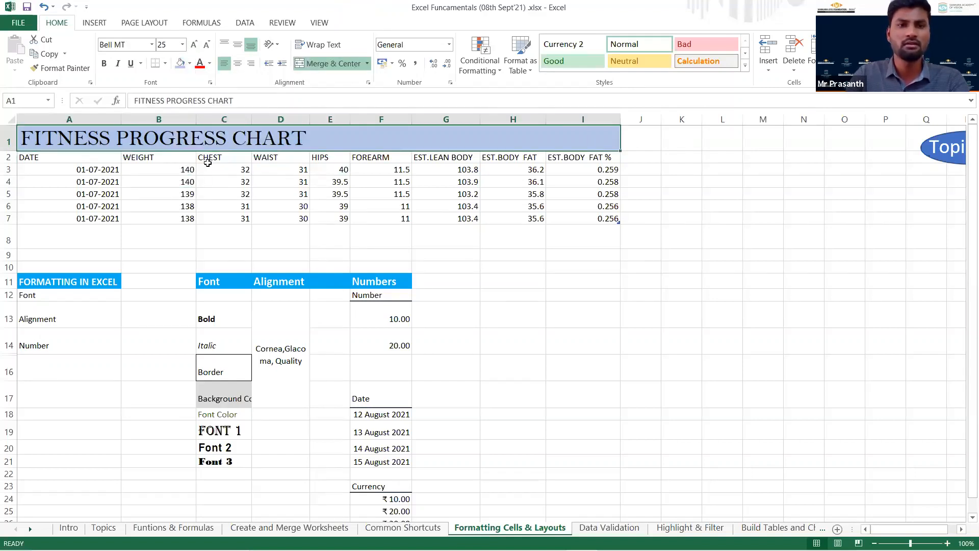
pyautogui.click(210, 64)
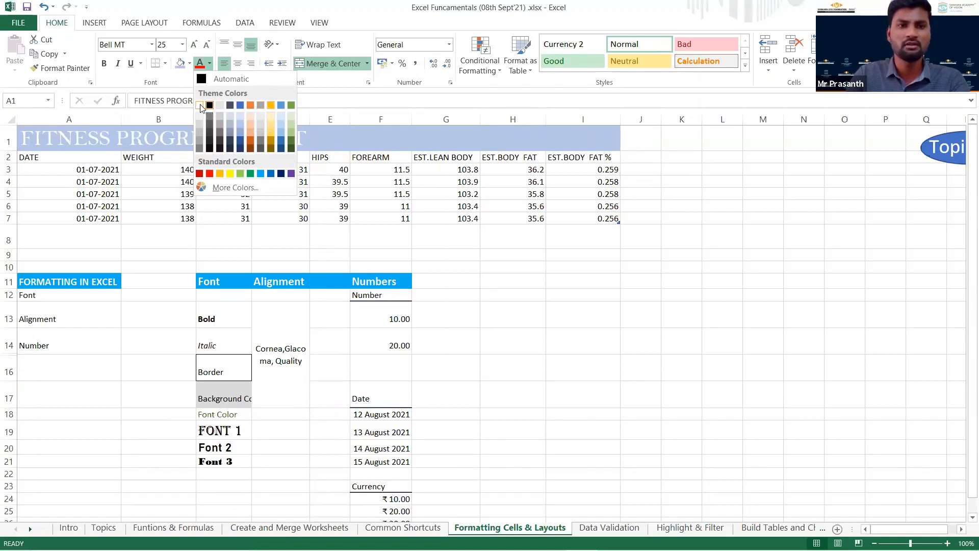
pyautogui.click(138, 194)
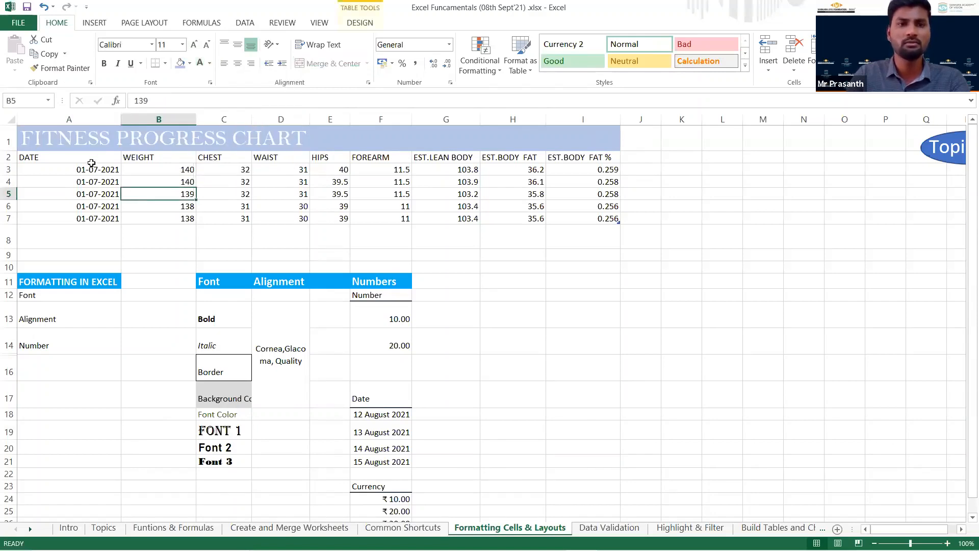
# Fill the header row A2:I2, from DATE to EST.BODY FAT %, with Orange, Accent 2, Lighter 60%.
pyautogui.click(90, 159)
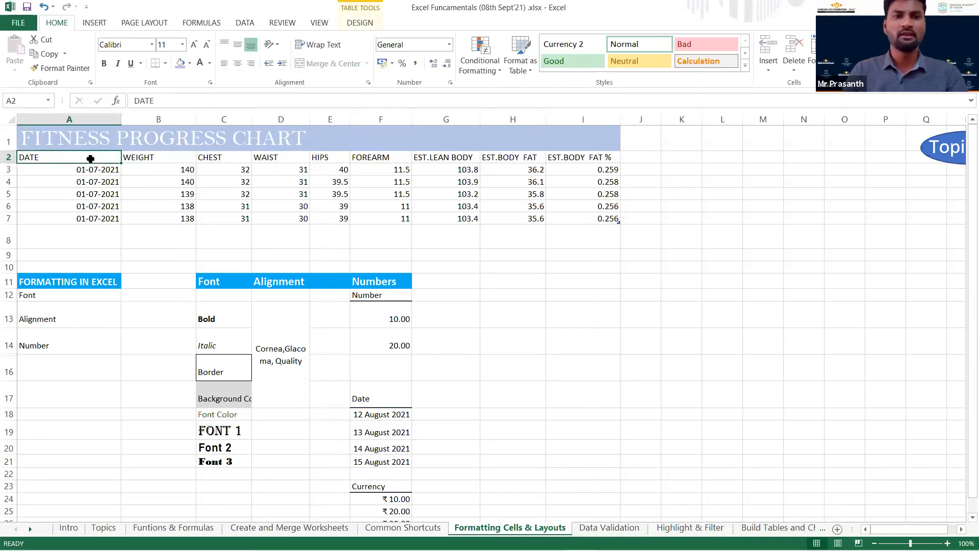
pyautogui.hotkey('shift', 'Right')
pyautogui.hotkey('shift', 'Right')
pyautogui.hotkey('shift', 'Right')
pyautogui.hotkey('shift', 'Right')
pyautogui.hotkey('shift', 'Right')
pyautogui.hotkey('shift', 'Right')
pyautogui.hotkey('shift', 'Right')
pyautogui.hotkey('shift', 'Right')
pyautogui.hotkey('shift', 'Right')
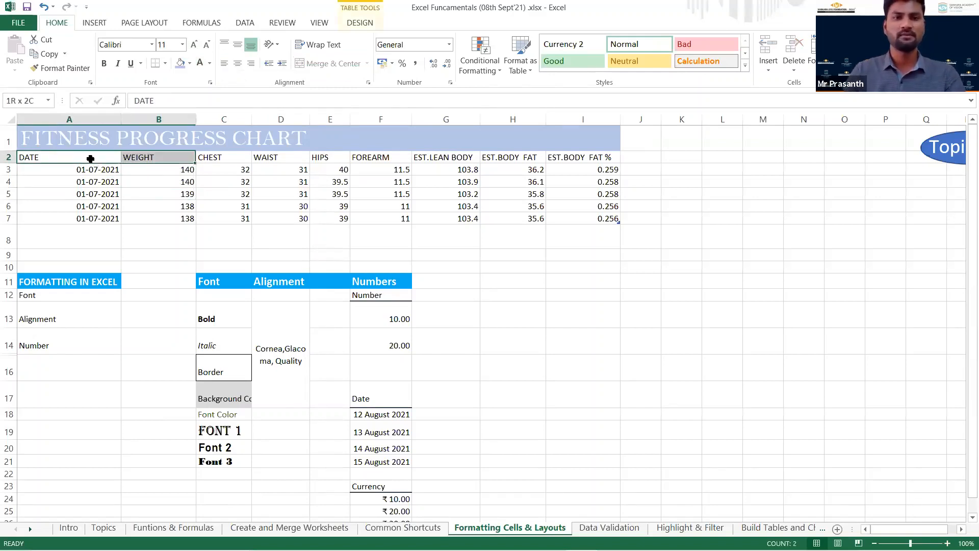
pyautogui.hotkey('shift', 'Left')
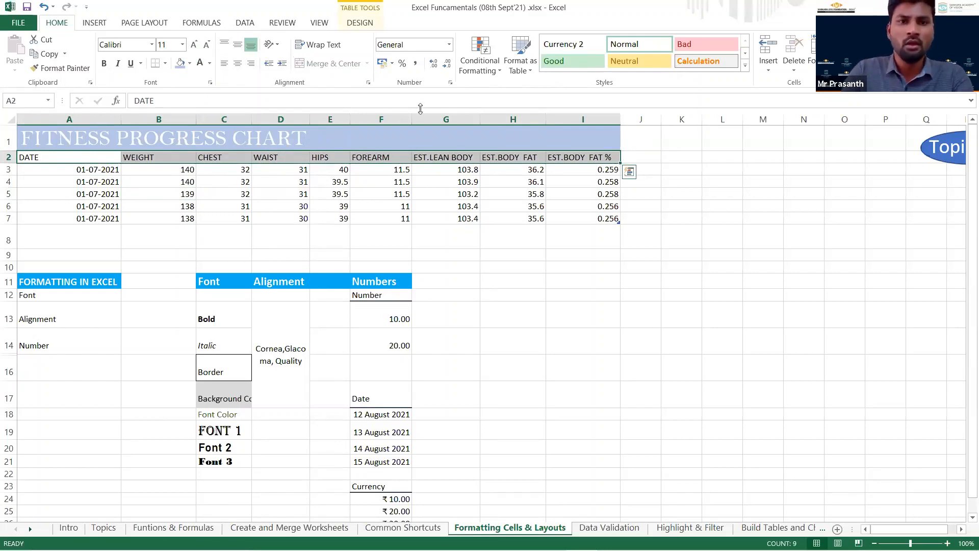
pyautogui.click(190, 63)
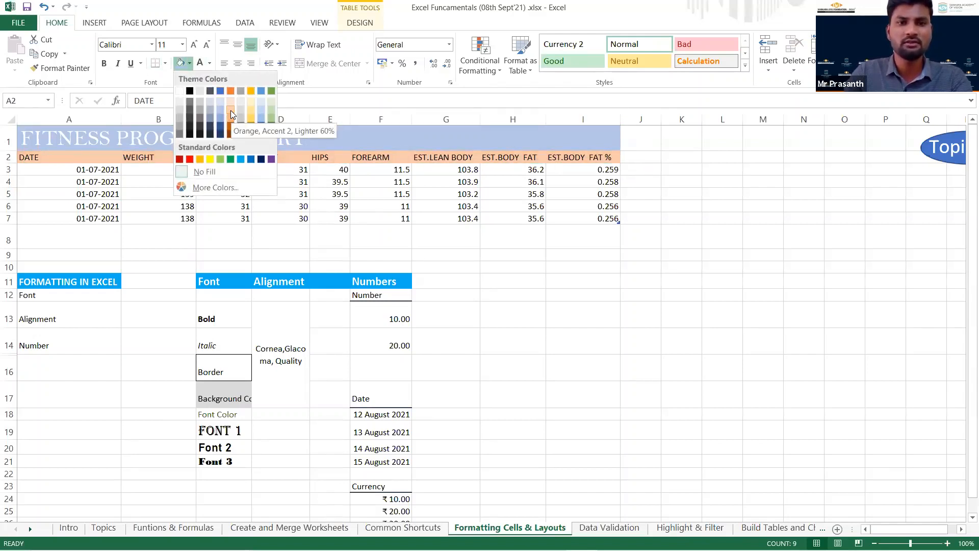
pyautogui.click(231, 111)
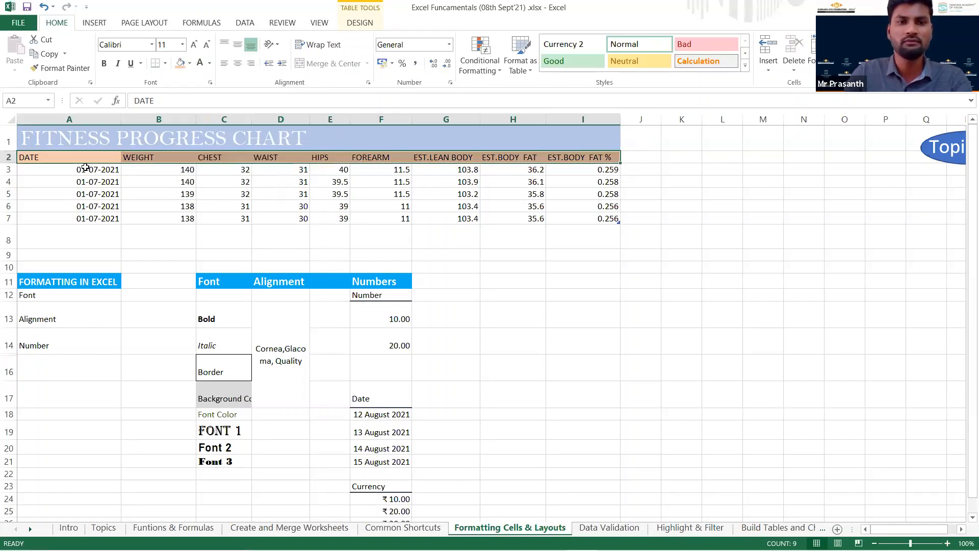
# Apply the 20% - Accent3 cell style to the data rows A3:I7.
pyautogui.moveTo(97, 170); pyautogui.dragTo(605, 218)
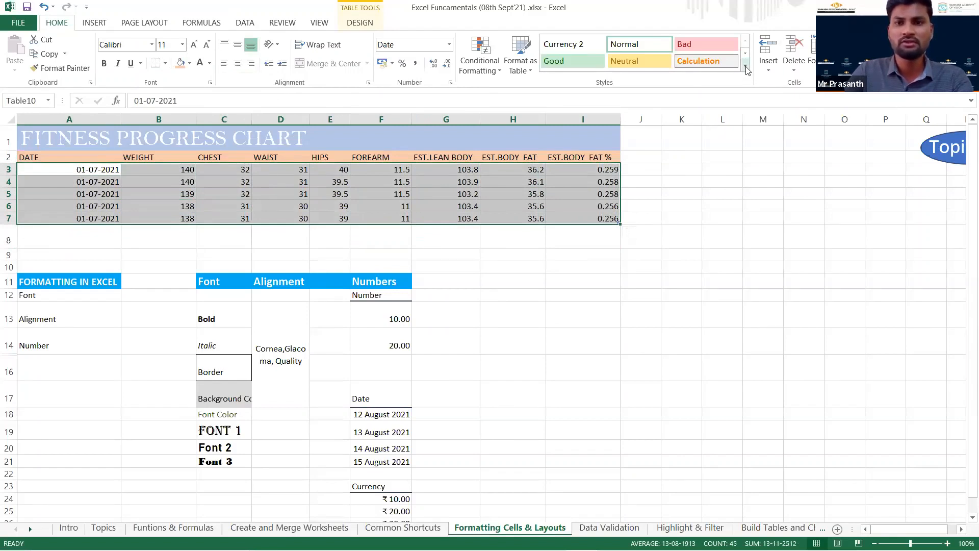
pyautogui.click(746, 70)
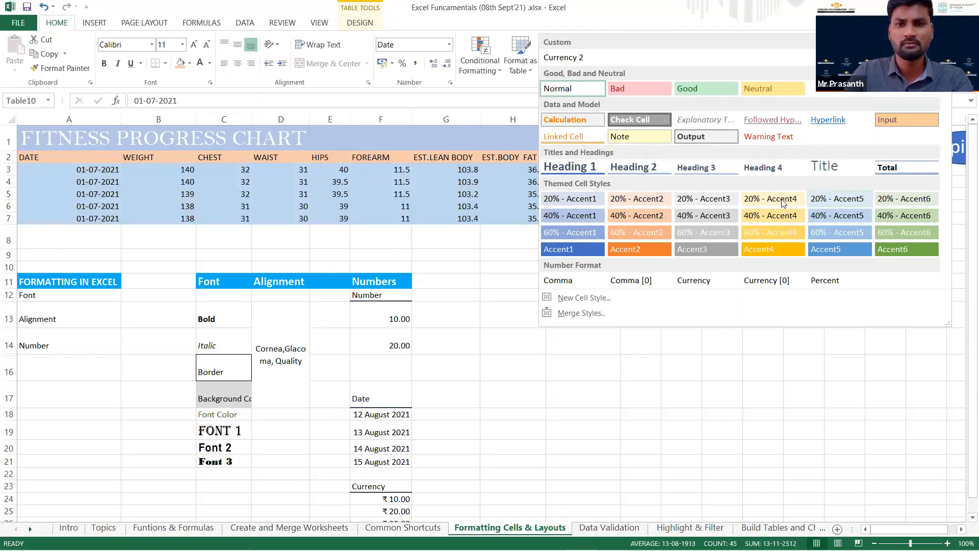
pyautogui.click(721, 203)
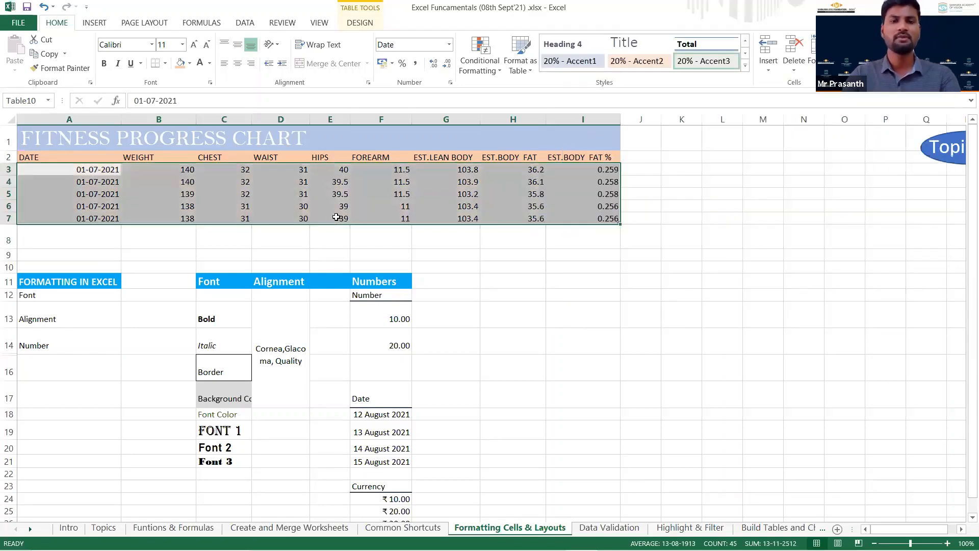
pyautogui.click(62, 182)
pyautogui.click(130, 235)
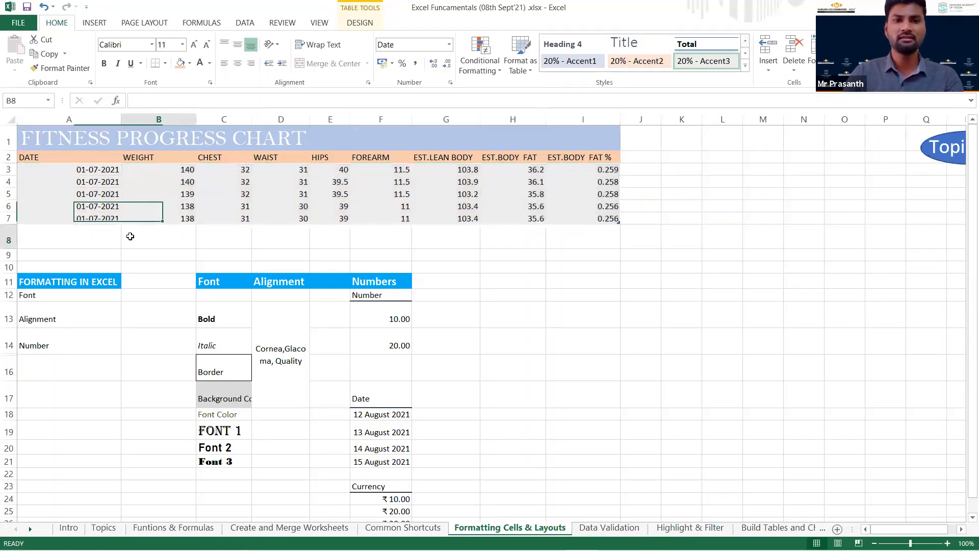
# Center the whole chart A1:I7 horizontally and align it to the middle vertically, trying top alignment in between.
pyautogui.moveTo(587, 217); pyautogui.dragTo(61, 143)
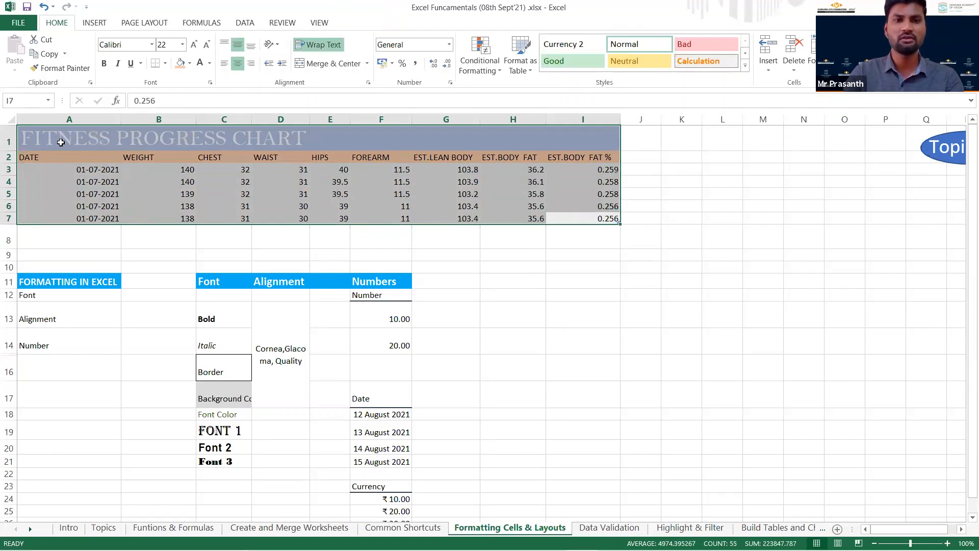
pyautogui.click(237, 64)
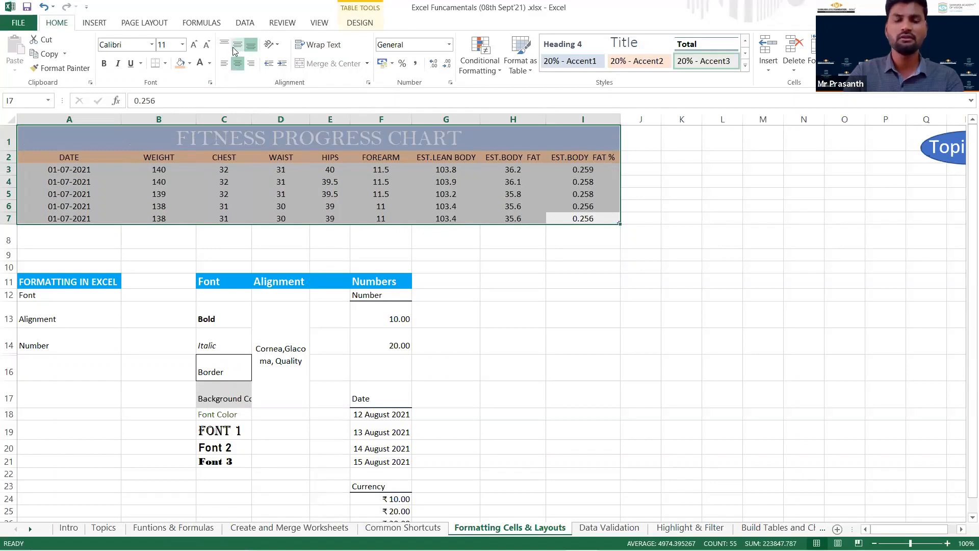
pyautogui.click(237, 47)
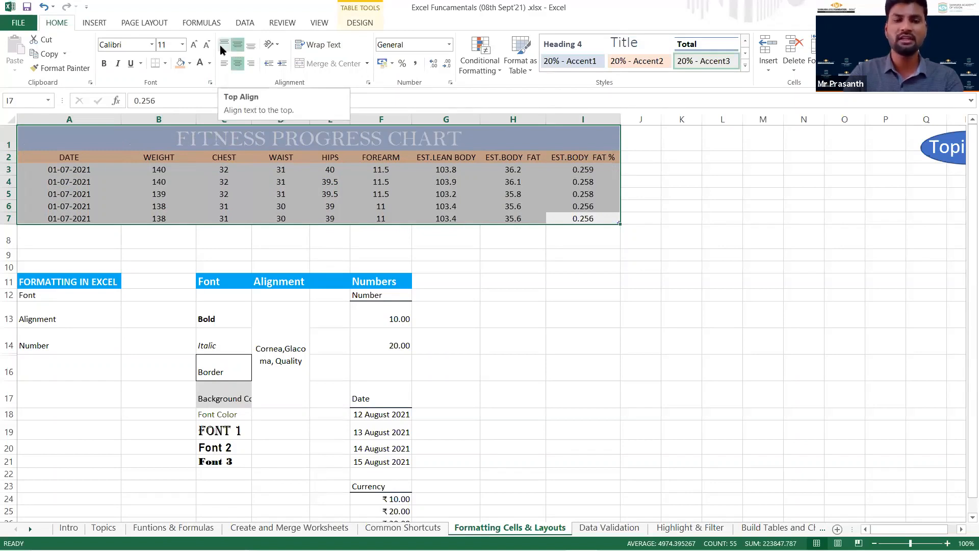
pyautogui.click(222, 49)
pyautogui.click(238, 46)
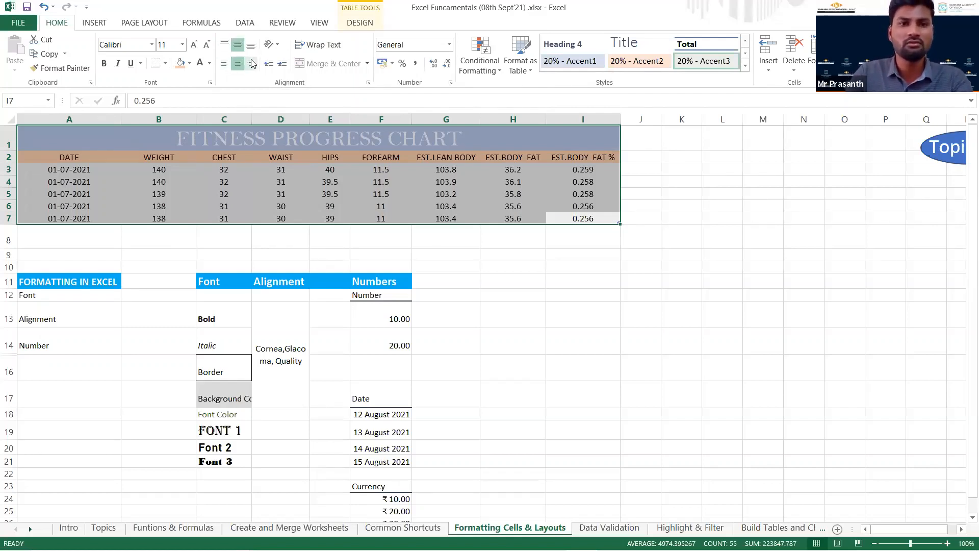
pyautogui.click(117, 240)
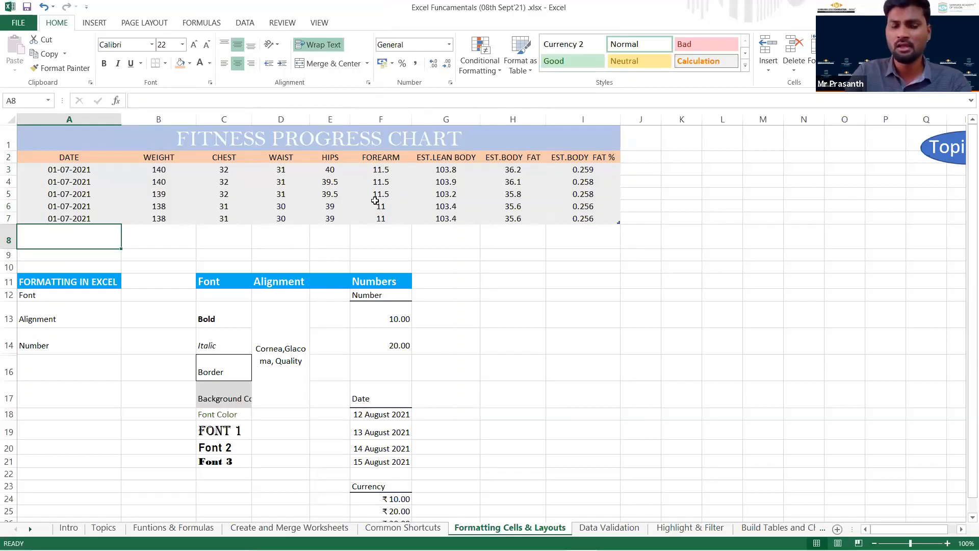
# Apply All Borders to the fitness chart's header and data rows A2:I7.
pyautogui.moveTo(76, 157); pyautogui.dragTo(602, 218)
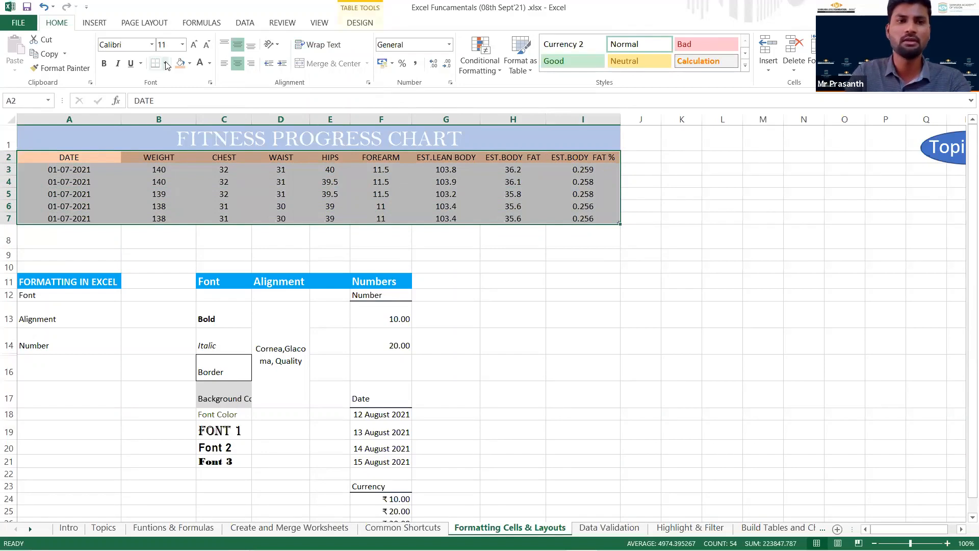
pyautogui.click(170, 242)
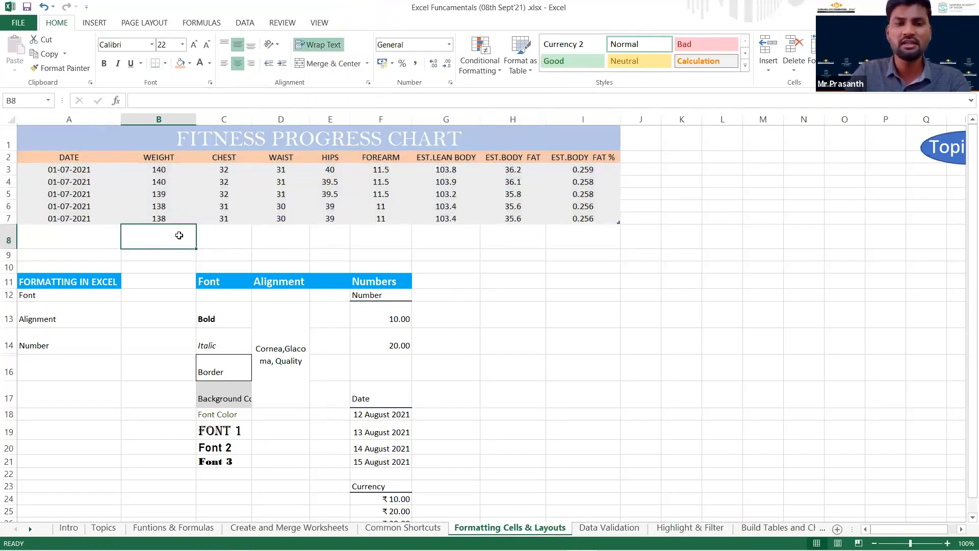
pyautogui.moveTo(86, 159); pyautogui.dragTo(572, 219)
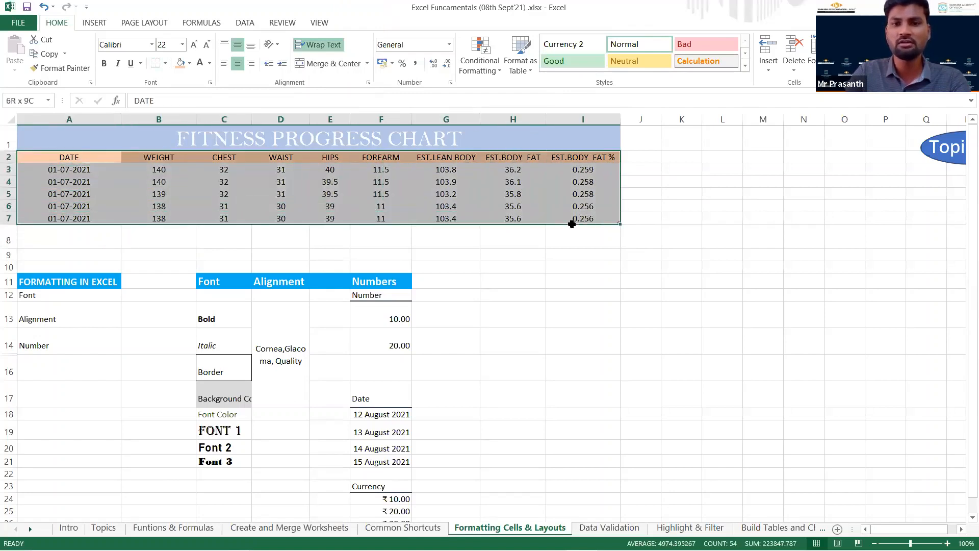
pyautogui.click(166, 64)
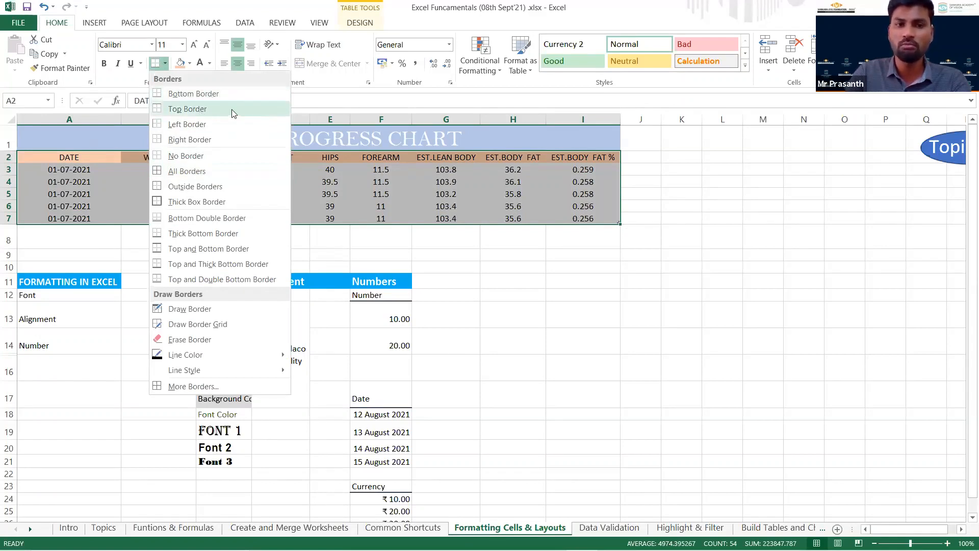
pyautogui.click(194, 171)
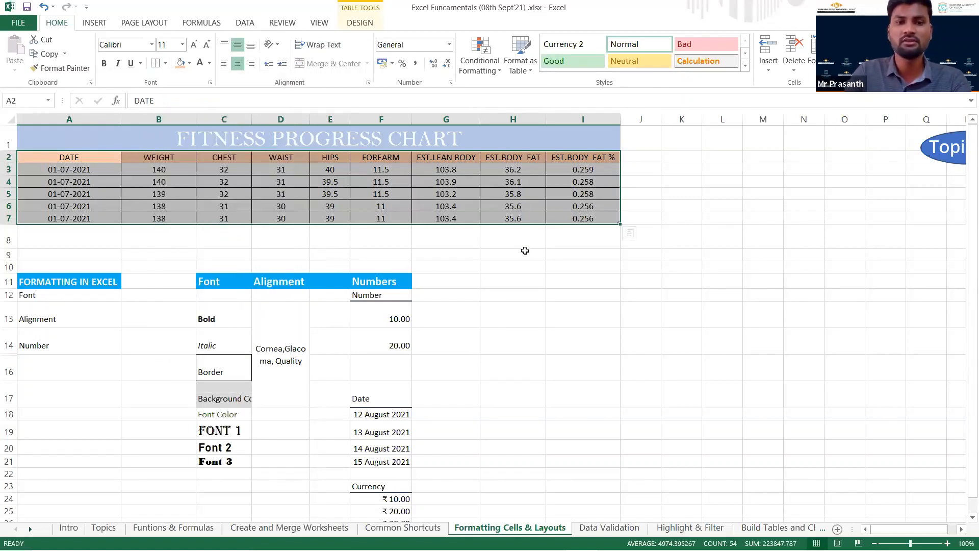
pyautogui.click(522, 251)
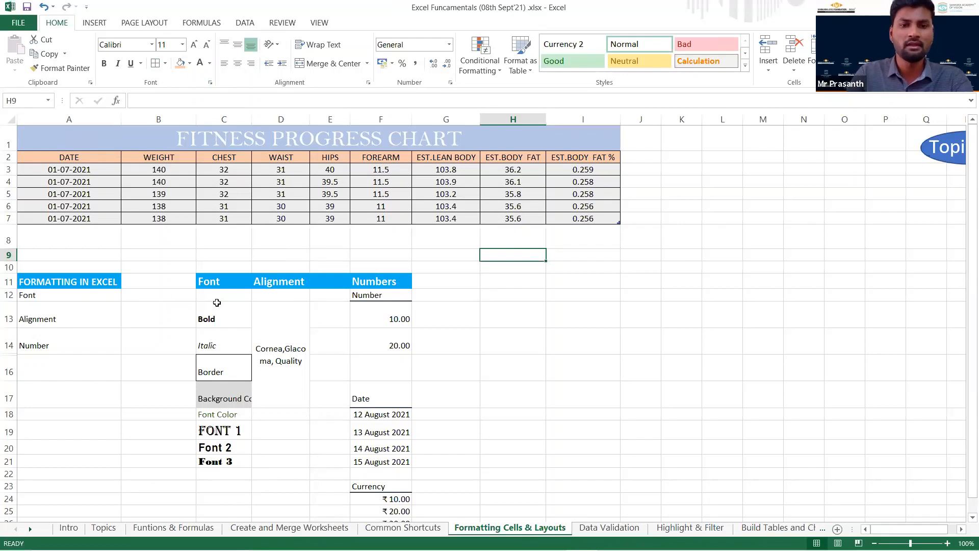
# Clear the formats from the Font sample cells C13:C23, from Bold down past Font 3.
pyautogui.scroll(-1, 214, 286)
pyautogui.click(207, 269)
pyautogui.scroll(1, 212, 306)
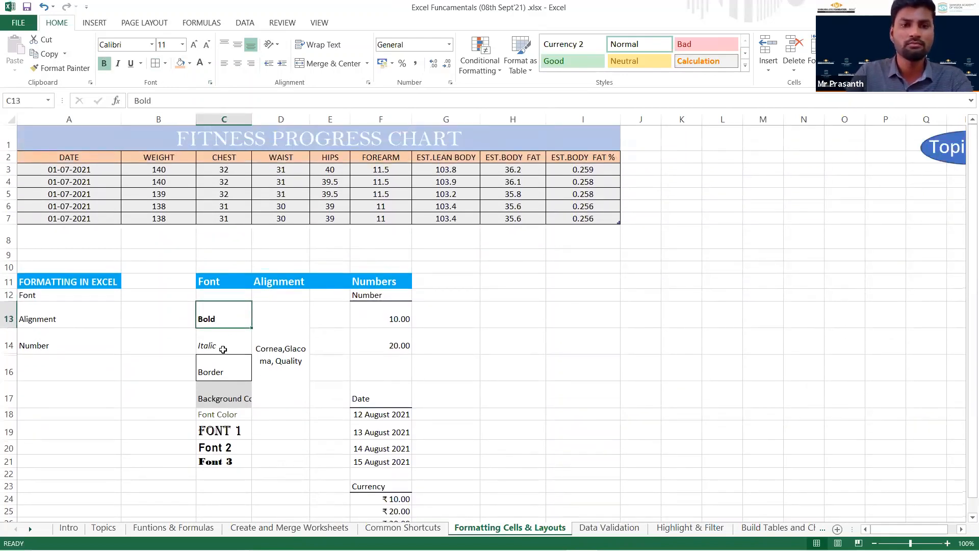
pyautogui.keyDown('shift'); pyautogui.click(236, 484); pyautogui.keyUp('shift')
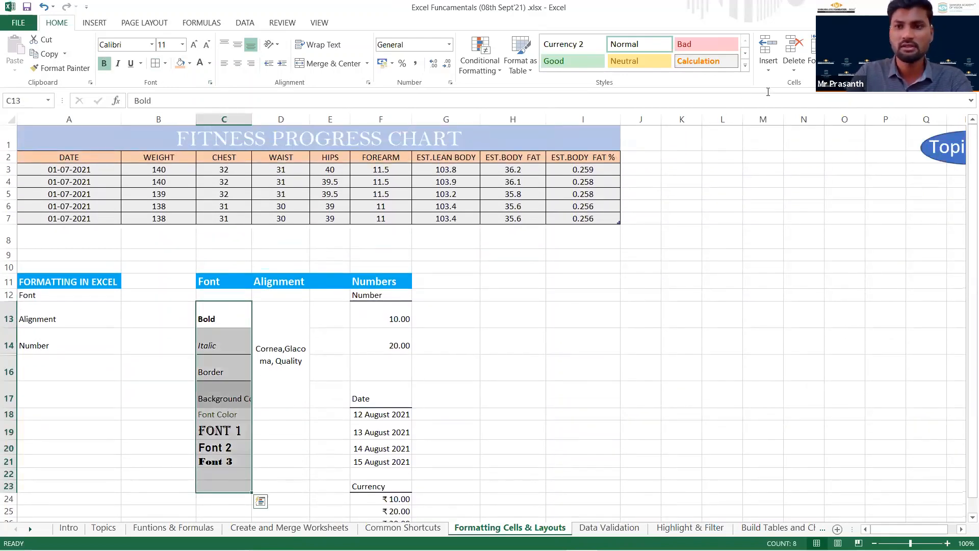
pyautogui.click(867, 68)
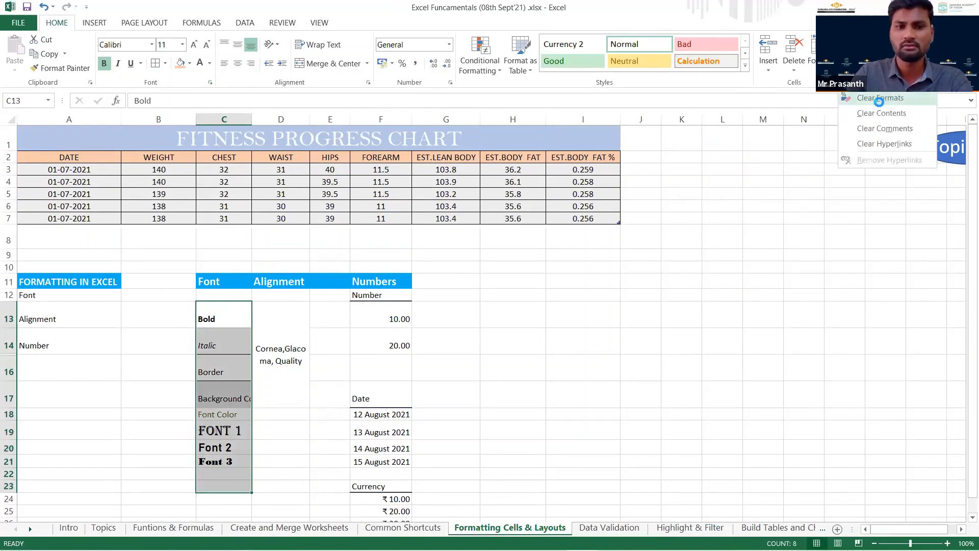
pyautogui.click(879, 97)
pyautogui.click(566, 370)
pyautogui.scroll(-1, 275, 362)
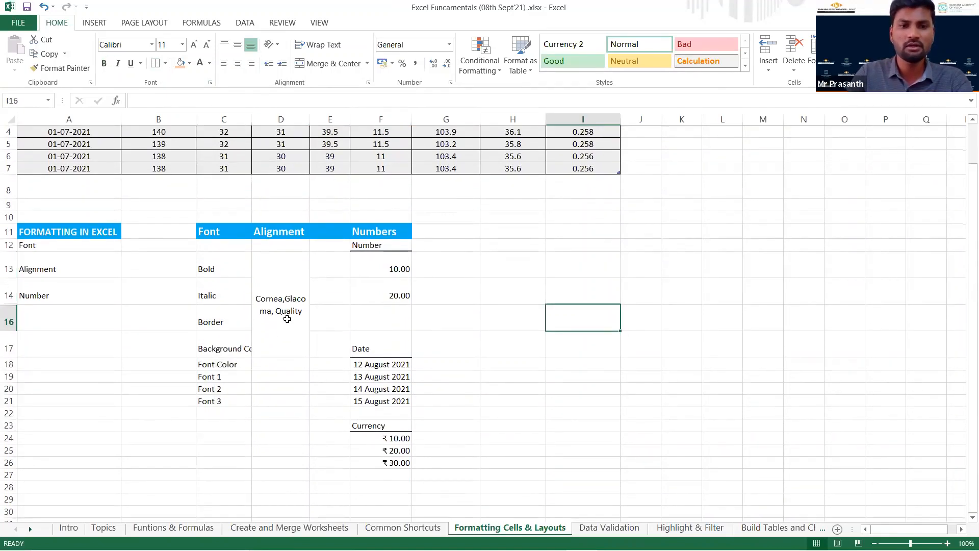
# Make the Bold sample in C13 bold and the Italic sample in C14 italic.
pyautogui.click(283, 317)
pyautogui.click(220, 266)
pyautogui.scroll(1, 220, 266)
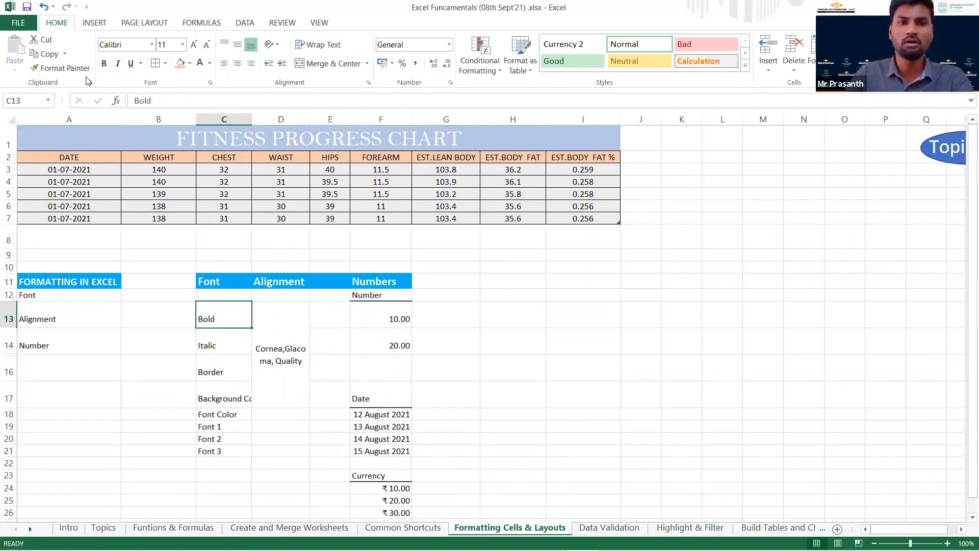
pyautogui.click(104, 65)
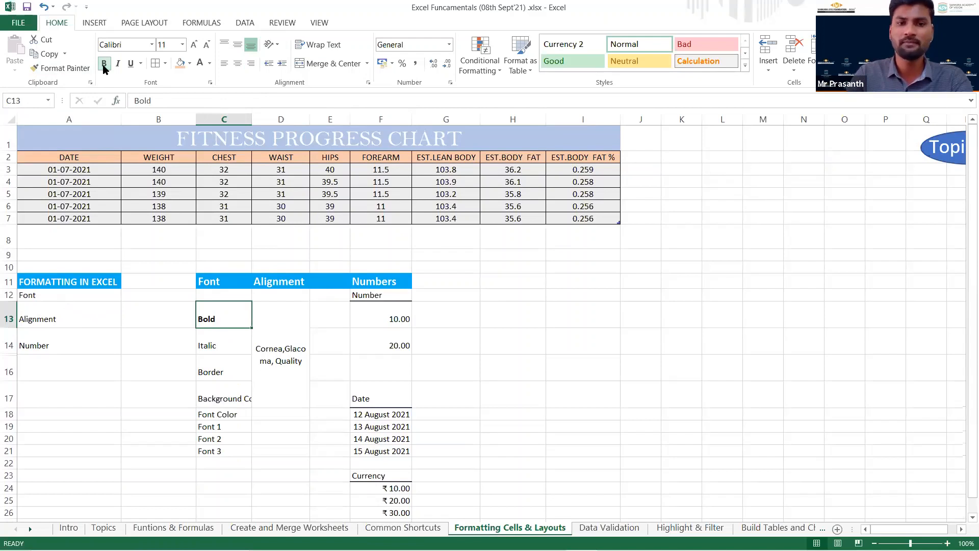
pyautogui.click(218, 351)
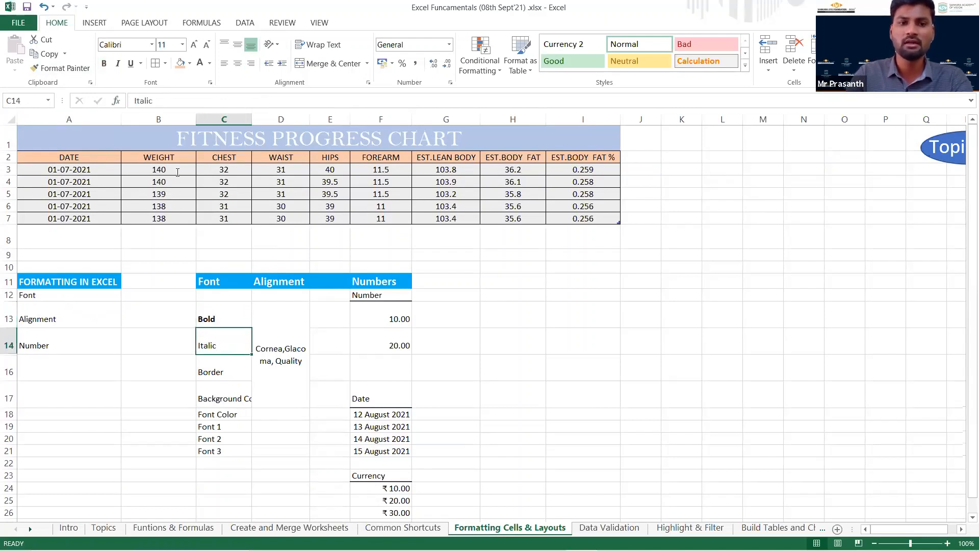
pyautogui.click(118, 63)
# Underline the Border text in C16, trying a single underline before applying Double Underline.
pyautogui.click(221, 375)
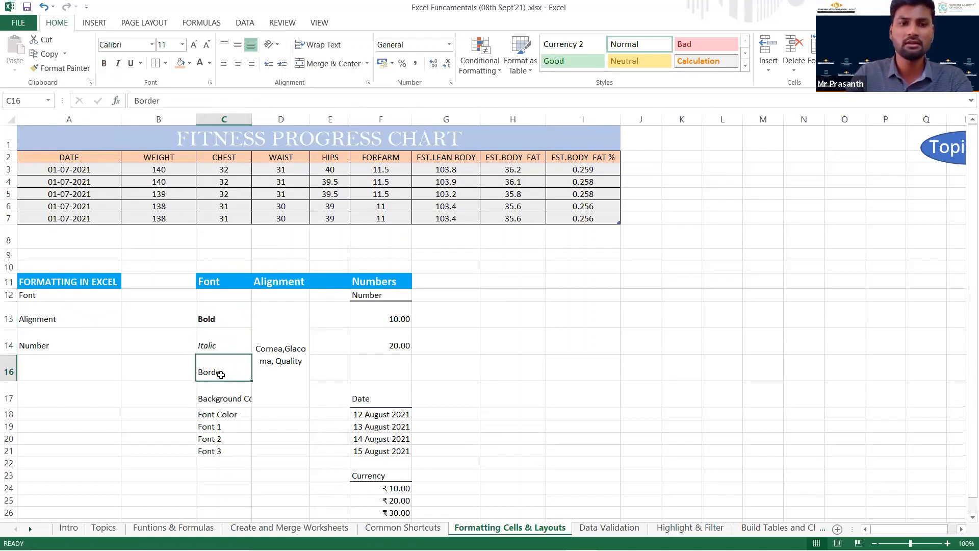
pyautogui.click(131, 64)
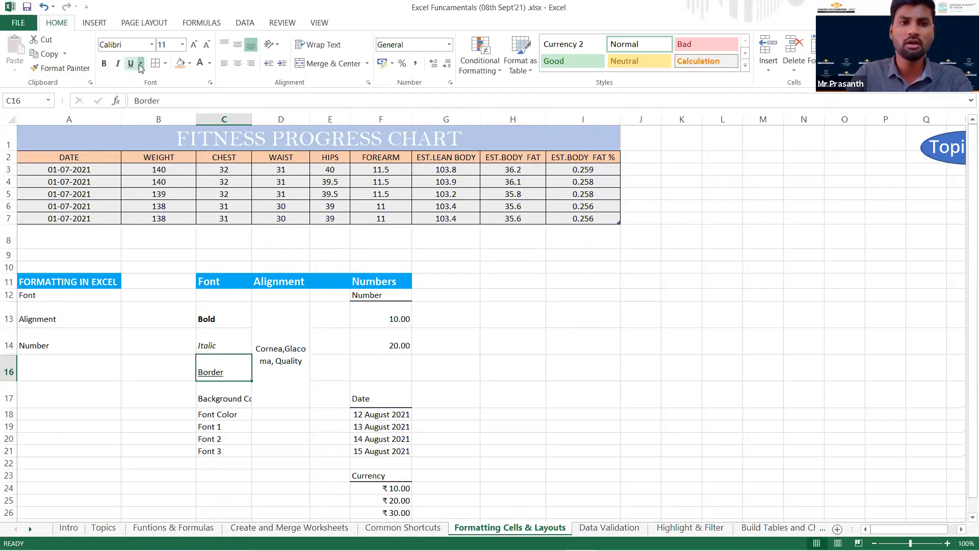
pyautogui.click(142, 64)
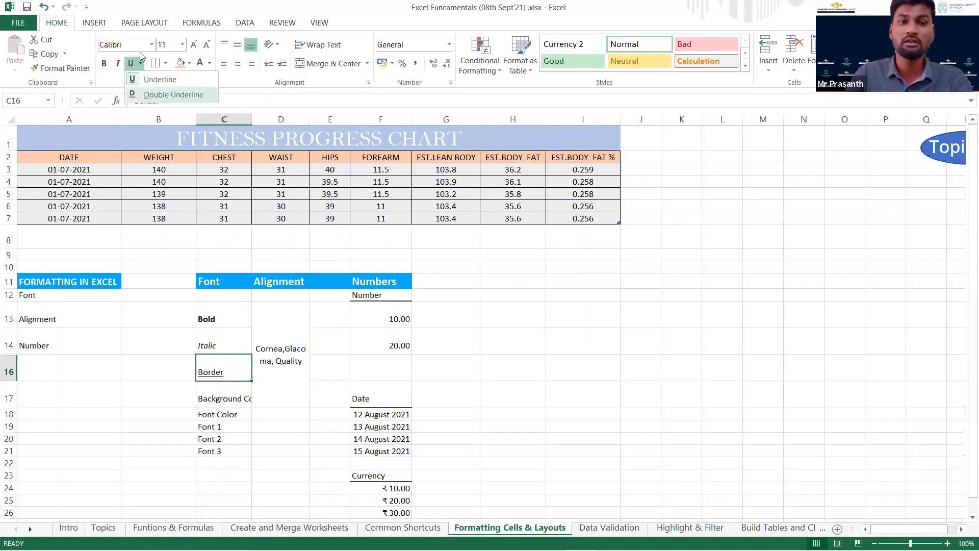
pyautogui.click(173, 95)
pyautogui.click(109, 398)
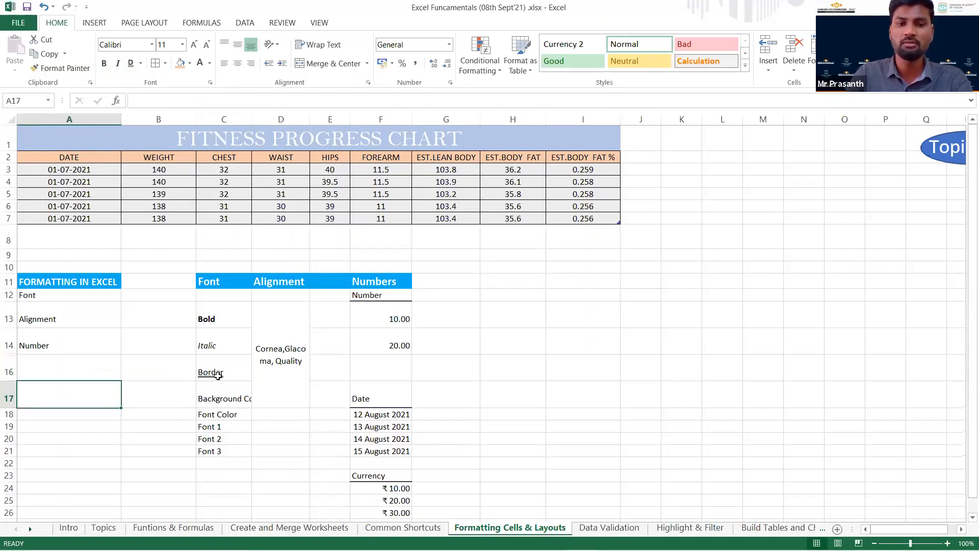
# Autofit column C to its contents and apply All Borders to the Border cell C16.
pyautogui.click(225, 400)
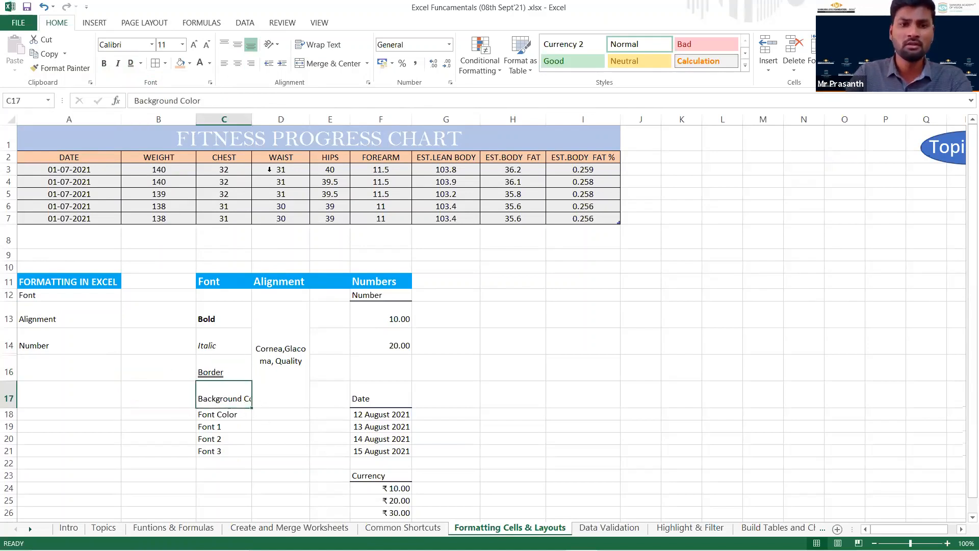
pyautogui.doubleClick(254, 120)
pyautogui.click(248, 373)
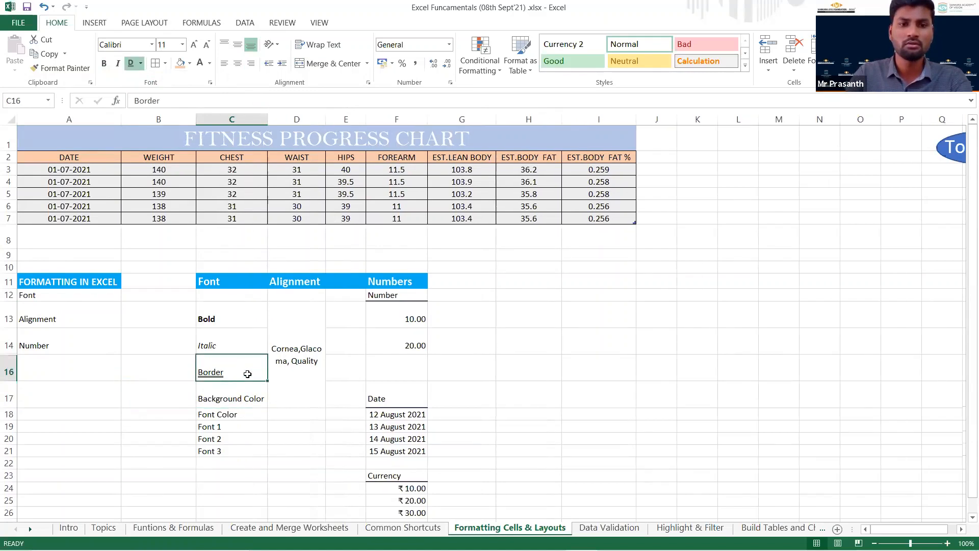
pyautogui.click(166, 64)
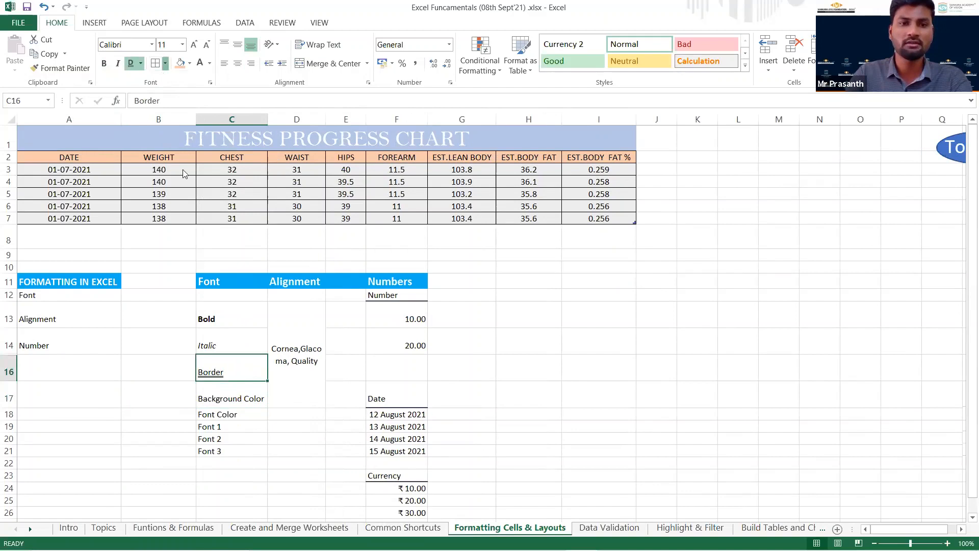
pyautogui.click(104, 406)
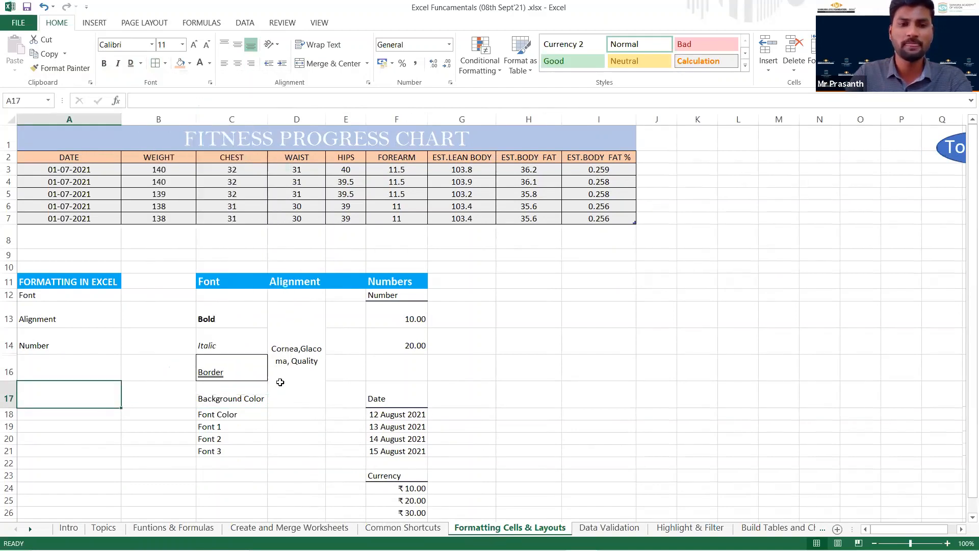
# Fill the Background Color cell C17 with light blue.
pyautogui.click(238, 396)
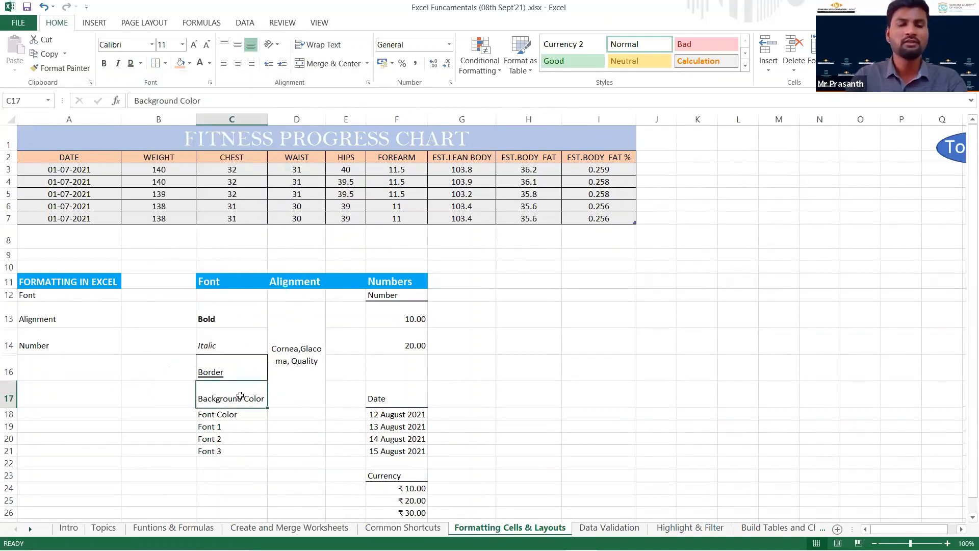
pyautogui.click(191, 66)
pyautogui.click(220, 113)
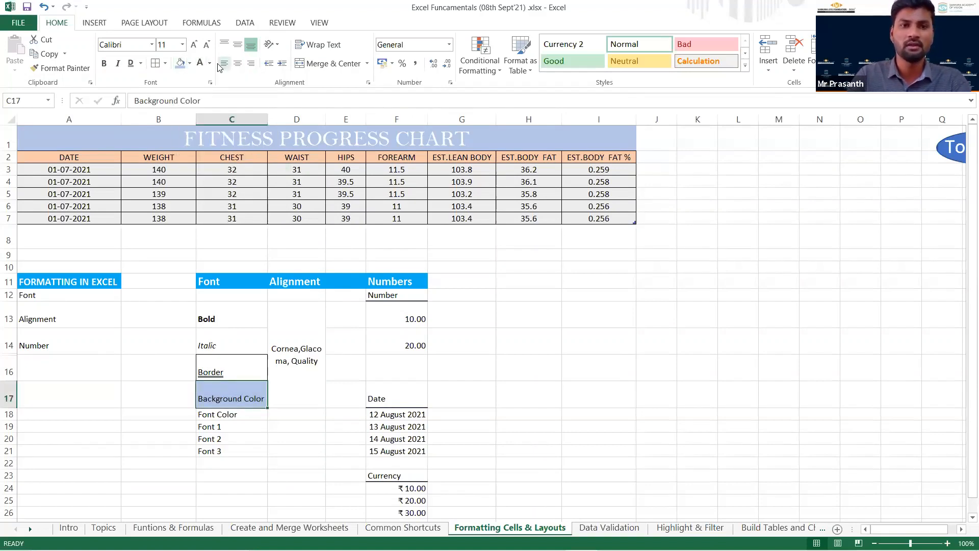
pyautogui.click(236, 425)
# Give the Font Color text in C18 a bright green picked from the standard colour palette under More Colors.
pyautogui.click(236, 413)
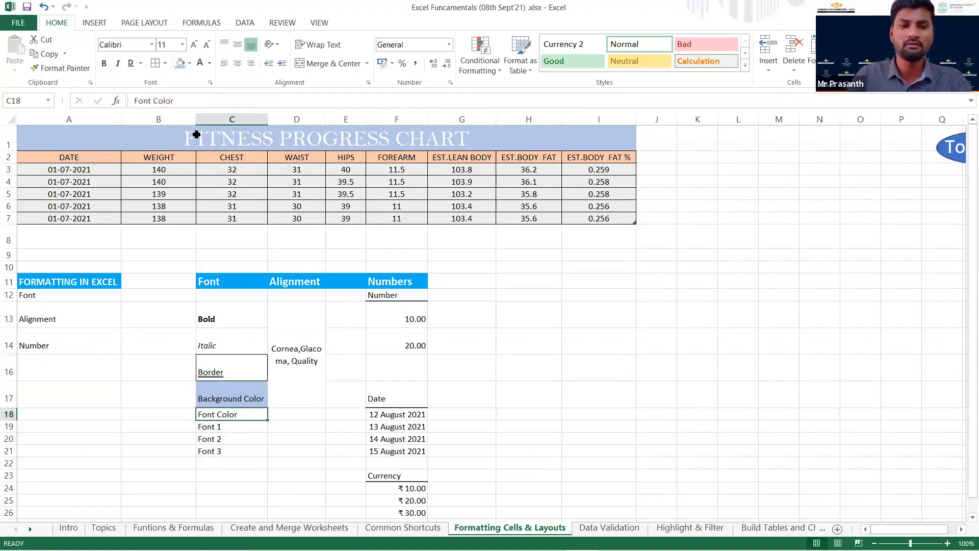
pyautogui.click(210, 62)
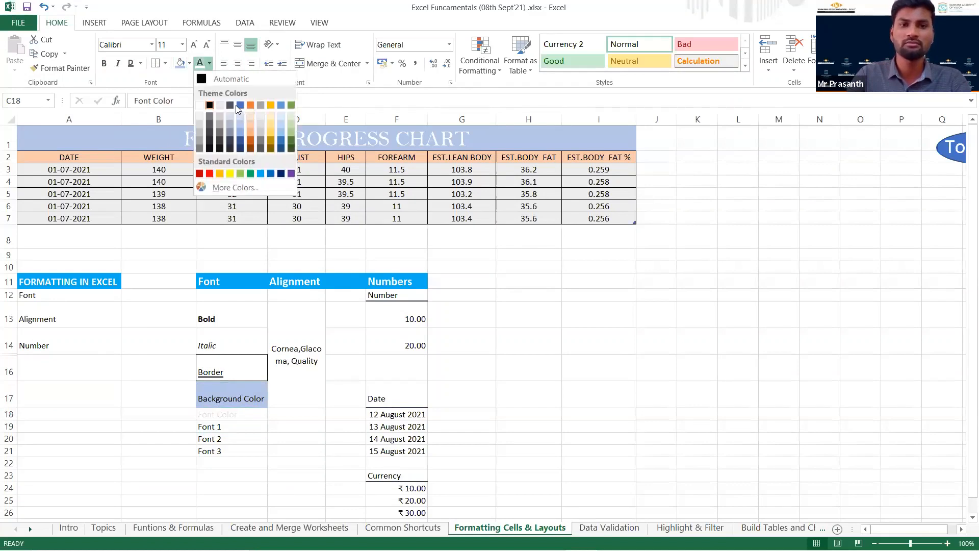
pyautogui.click(229, 189)
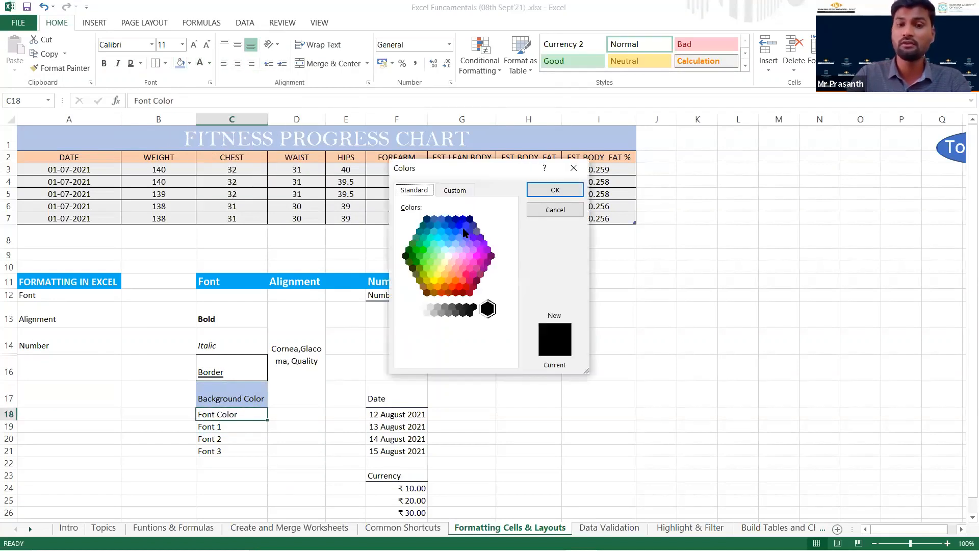
pyautogui.click(466, 237)
pyautogui.moveTo(465, 237)
pyautogui.mouseDown()
pyautogui.moveTo(467, 279)
pyautogui.moveTo(444, 285)
pyautogui.moveTo(452, 250)
pyautogui.moveTo(433, 234)
pyautogui.moveTo(429, 246)
pyautogui.mouseUp()
pyautogui.click(554, 189)
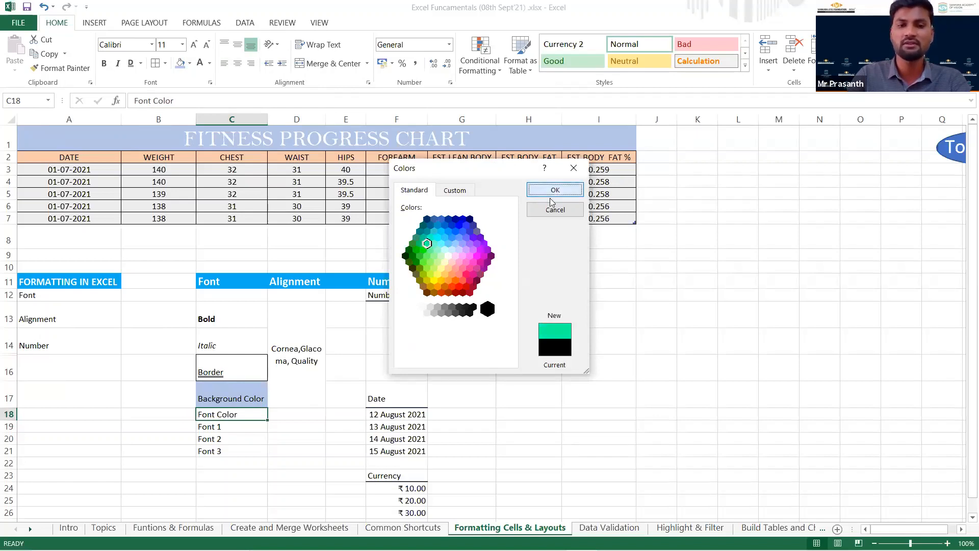
pyautogui.click(296, 437)
# Set the Font Color text in C18 to black, trying a pale grey shade first.
pyautogui.click(241, 418)
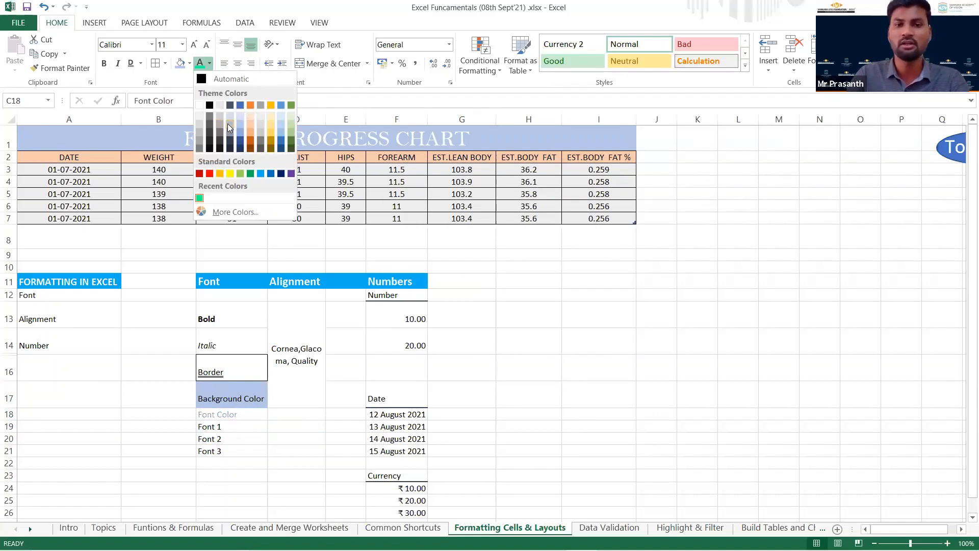
pyautogui.click(227, 126)
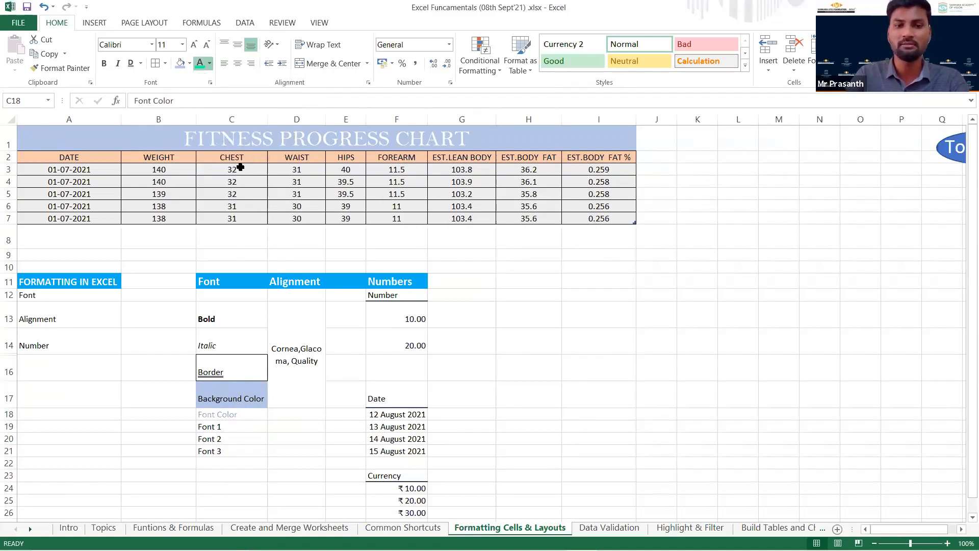
pyautogui.click(210, 63)
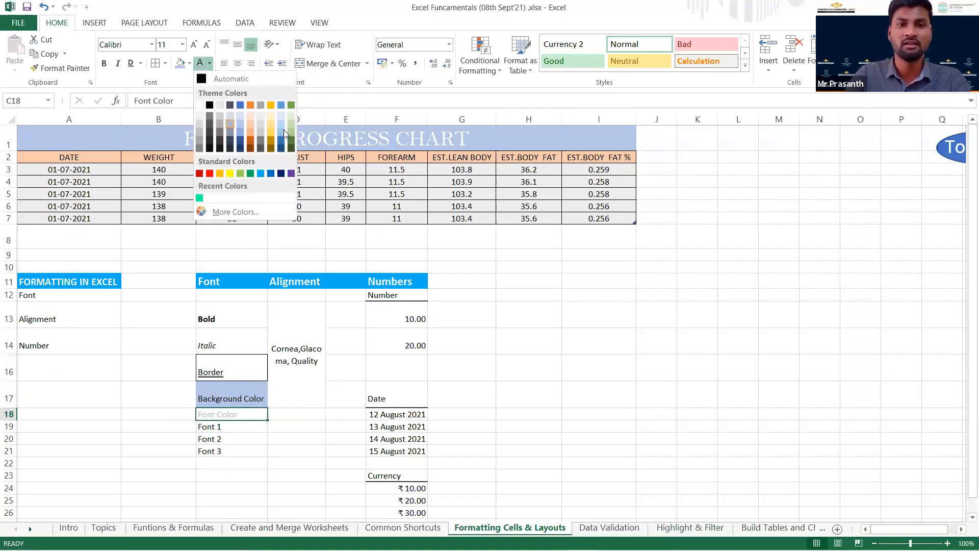
pyautogui.click(209, 105)
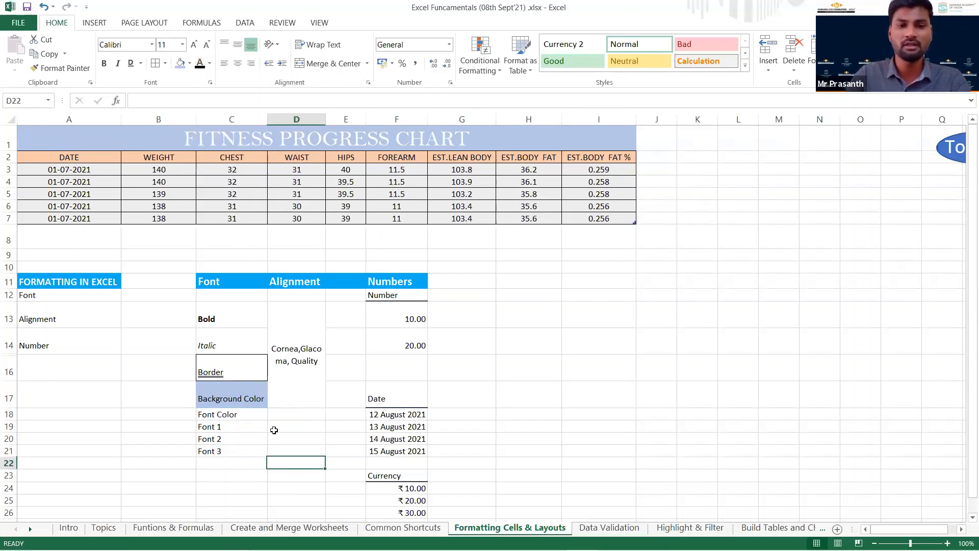
# Set Font 1 in C19 to Arial Rounded MT Bold and Font 2 in C20 to a bold condensed Bahnschrift font.
pyautogui.click(238, 426)
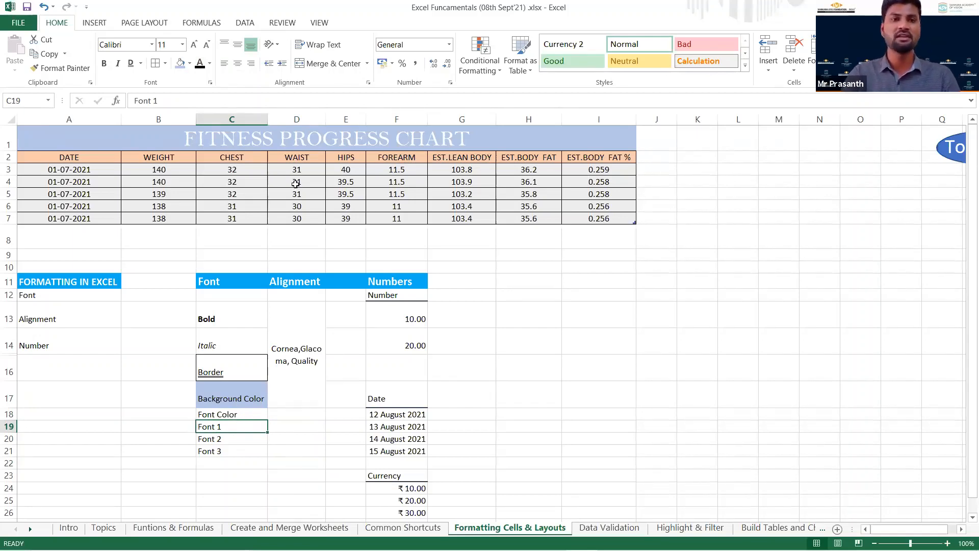
pyautogui.click(151, 44)
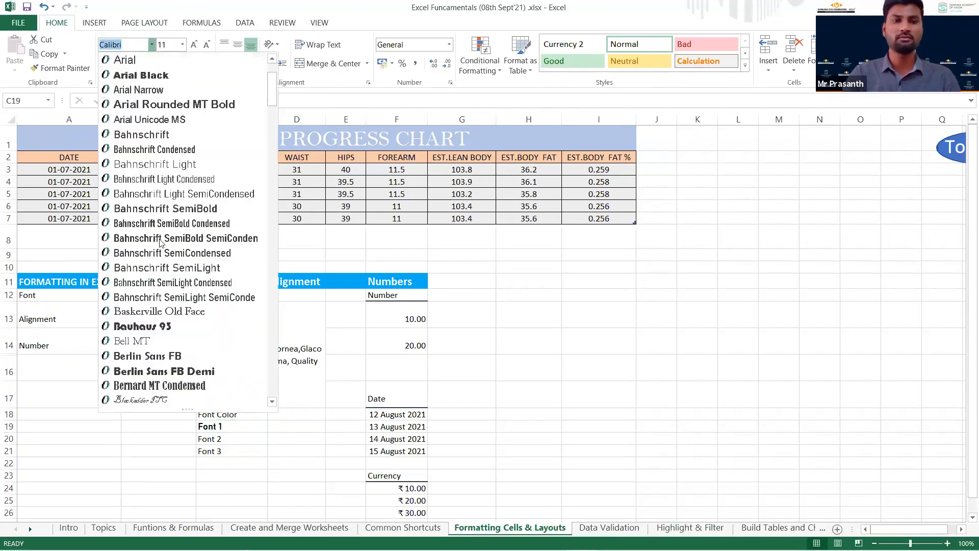
pyautogui.click(199, 104)
pyautogui.click(224, 438)
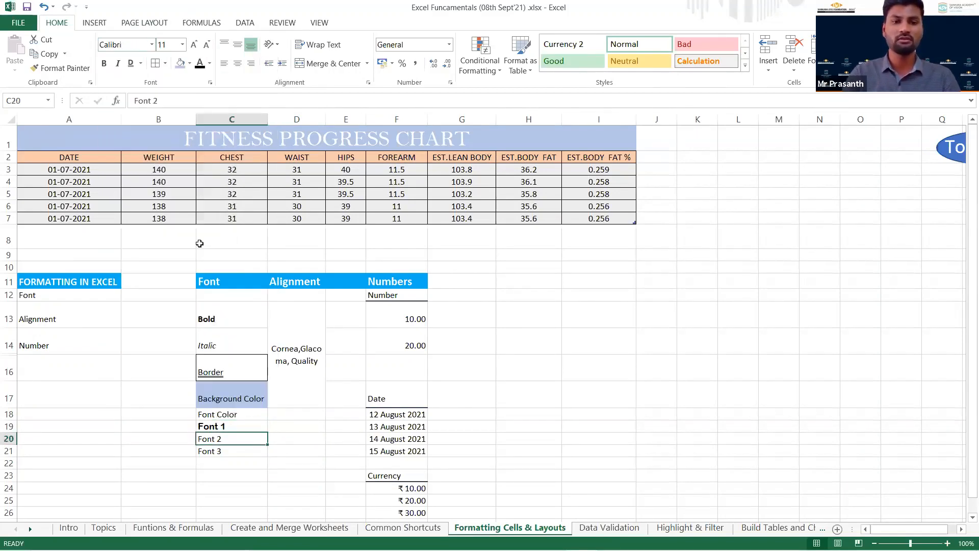
pyautogui.click(150, 45)
pyautogui.click(164, 327)
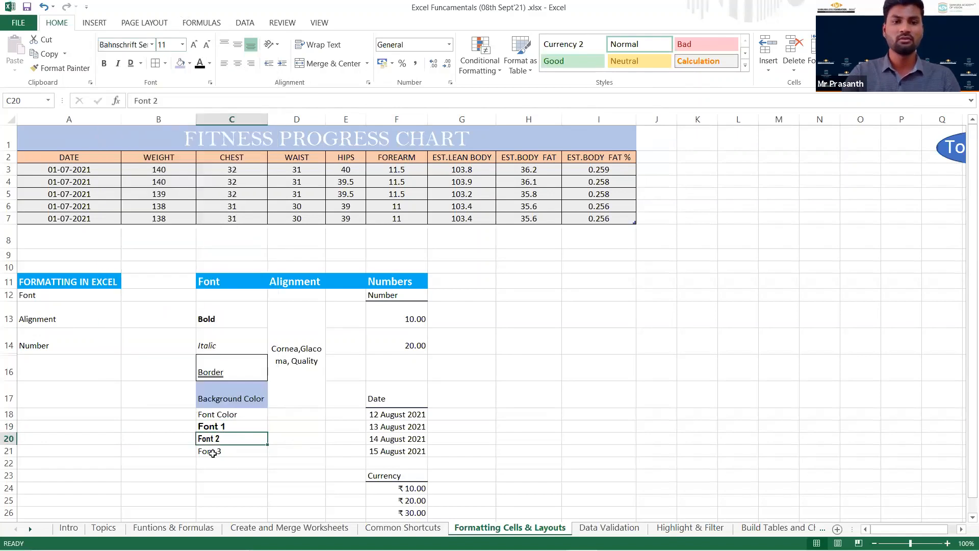
# Increase the font size of the Font 2 text in C20 to 14.
pyautogui.click(194, 44)
pyautogui.click(193, 45)
pyautogui.click(193, 44)
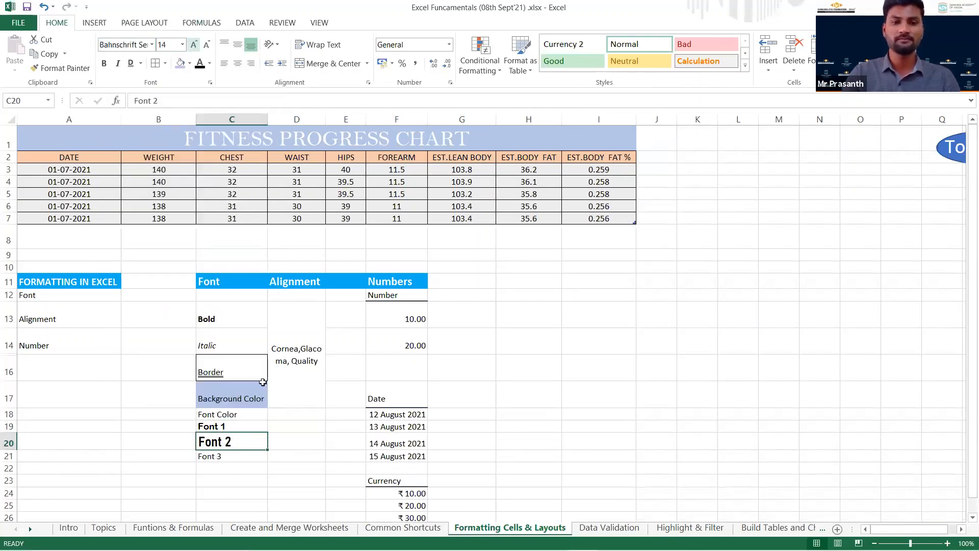
pyautogui.click(280, 494)
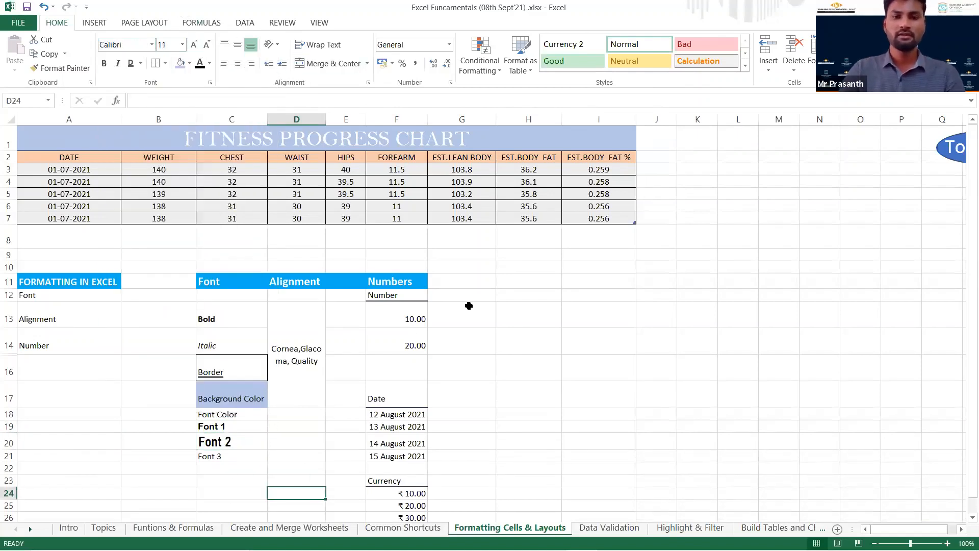
# Unmerge cells D13 to D17 under the Alignment heading and clear their text wrapping and middle alignment.
pyautogui.click(299, 363)
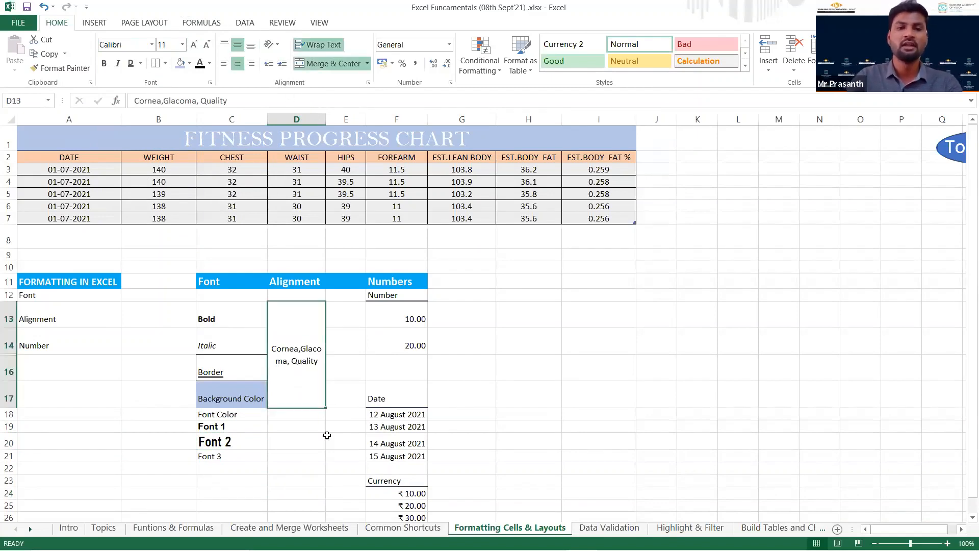
pyautogui.click(326, 61)
pyautogui.click(322, 49)
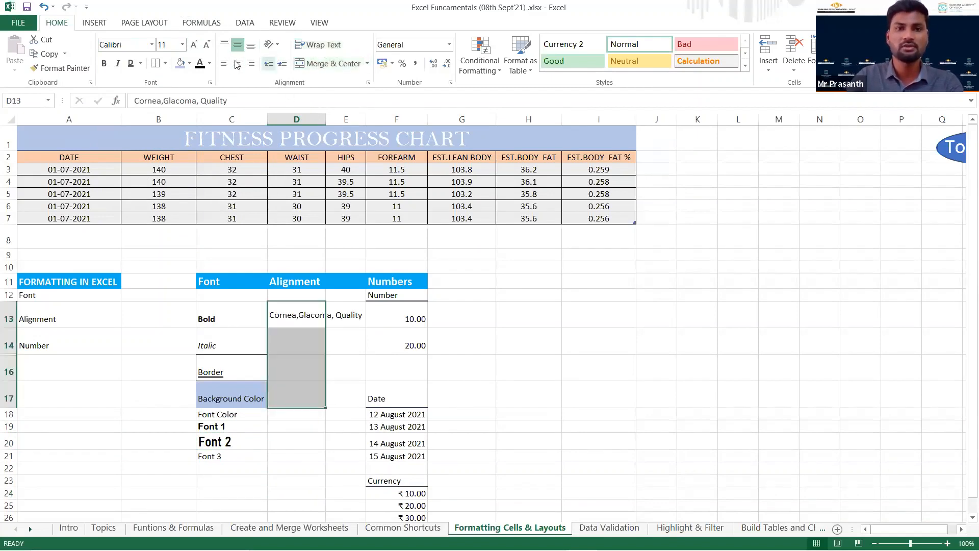
pyautogui.click(235, 46)
# Shorten the text in D13 to just Cornea by cutting the rest.
pyautogui.click(302, 321)
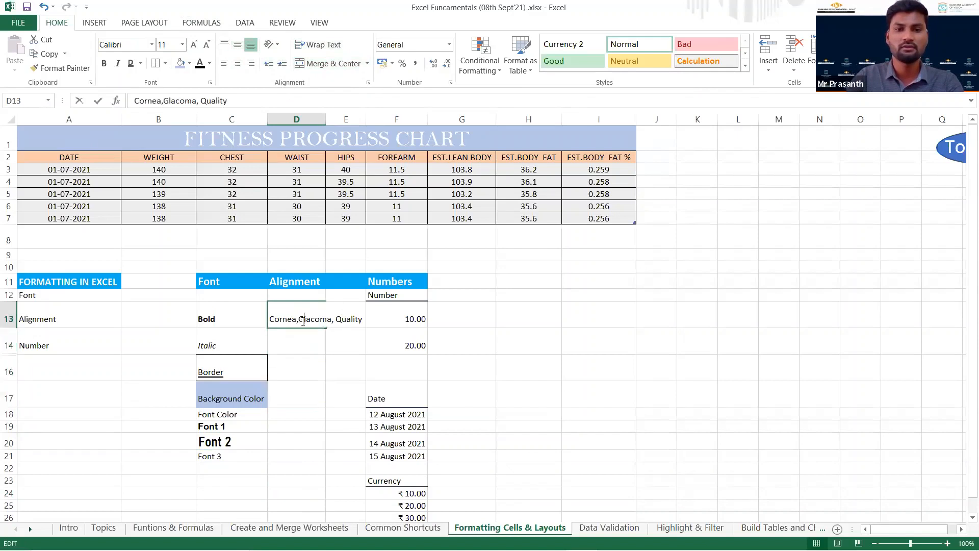
pyautogui.doubleClick(299, 319)
pyautogui.moveTo(297, 319); pyautogui.dragTo(400, 321)
pyautogui.hotkey('ctrl', 'x')
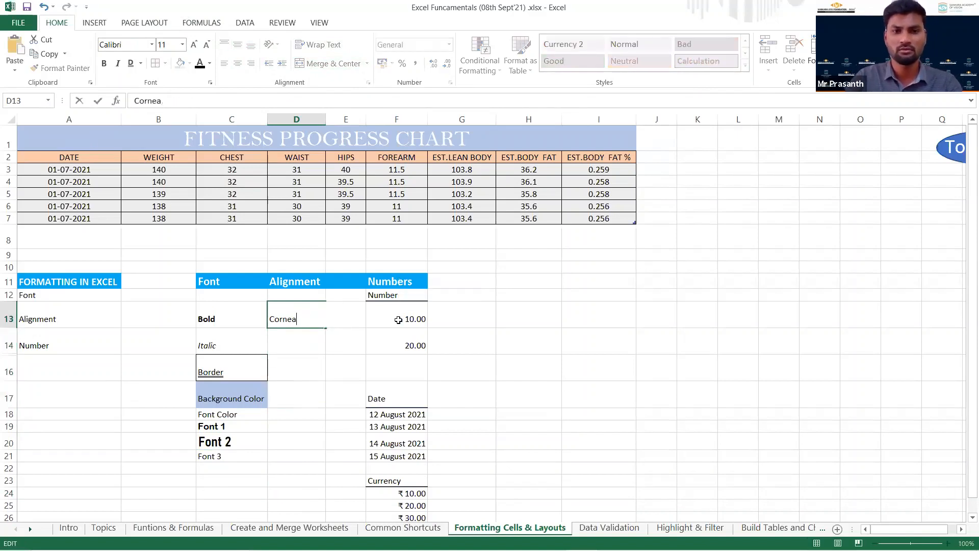
pyautogui.press('Return')
# Merge and center D13:D17 and set the Cornea text to middle alignment.
pyautogui.click(306, 319)
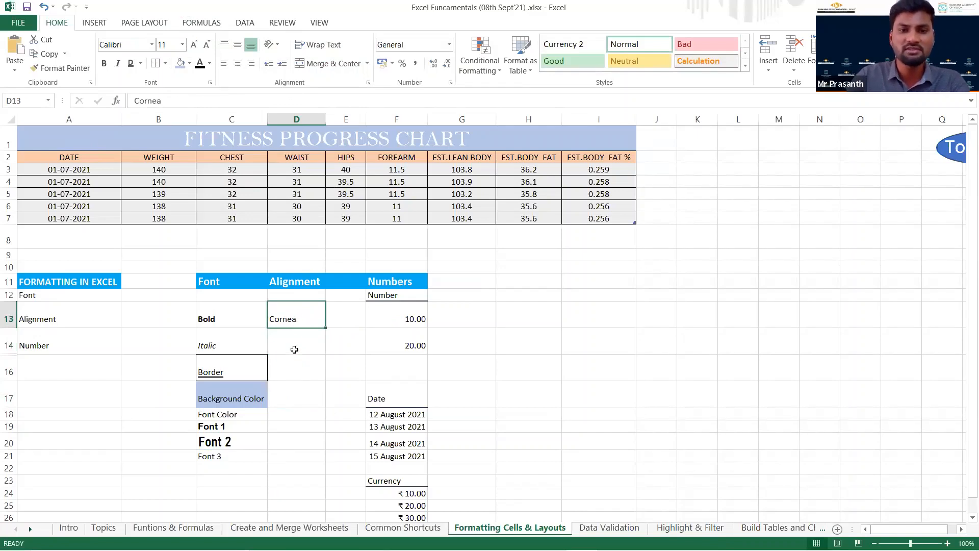
pyautogui.moveTo(294, 350); pyautogui.dragTo(293, 393)
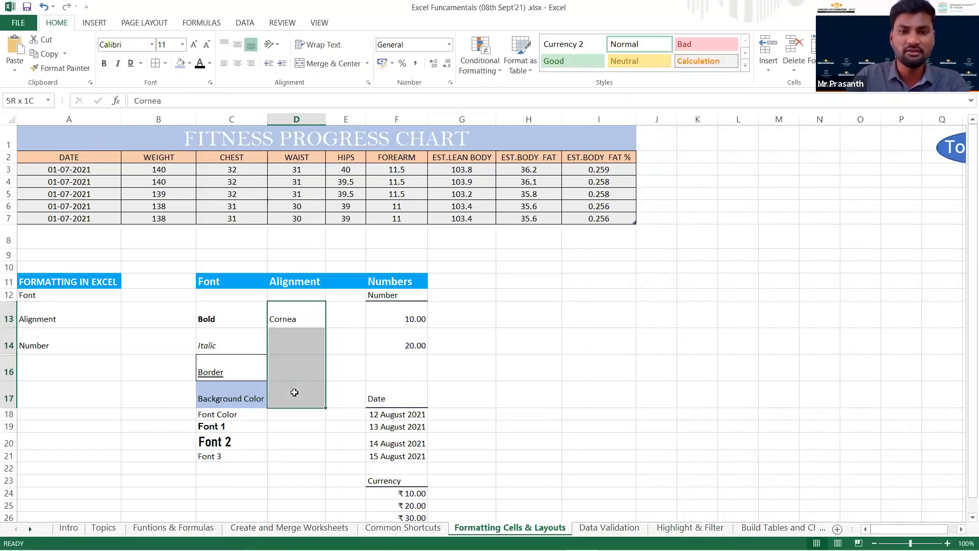
pyautogui.click(333, 63)
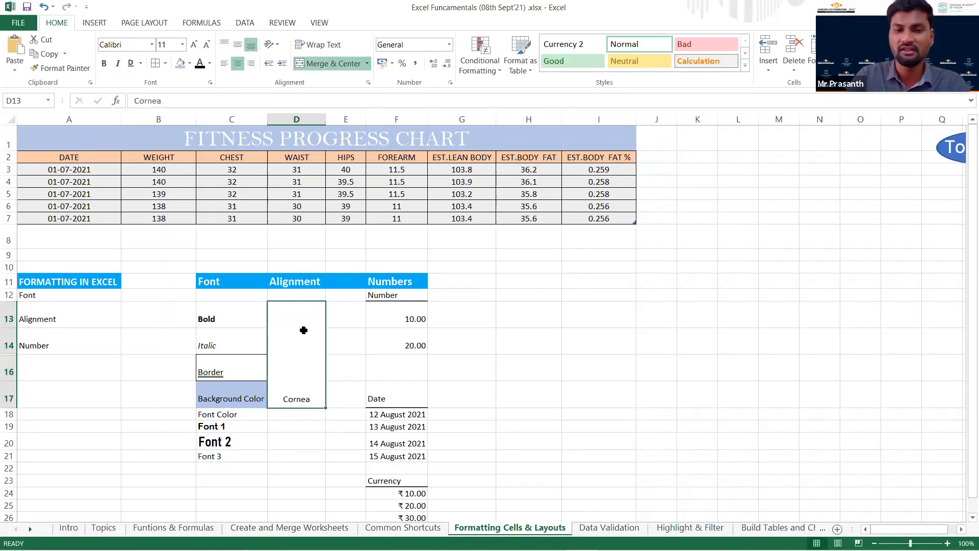
pyautogui.click(238, 46)
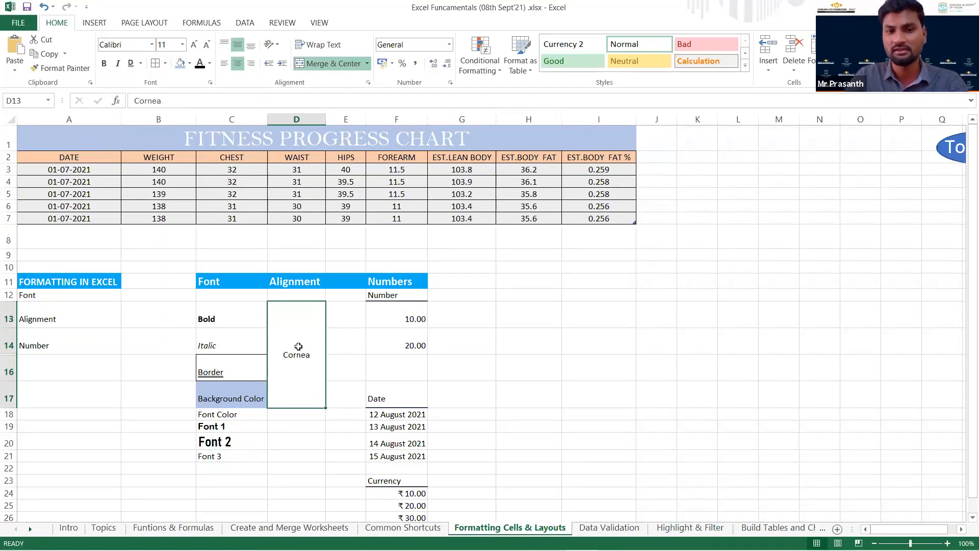
# Toggle horizontal centring on the merged Cornea cell and try bottom alignment before restoring middle alignment.
pyautogui.click(238, 65)
pyautogui.click(237, 65)
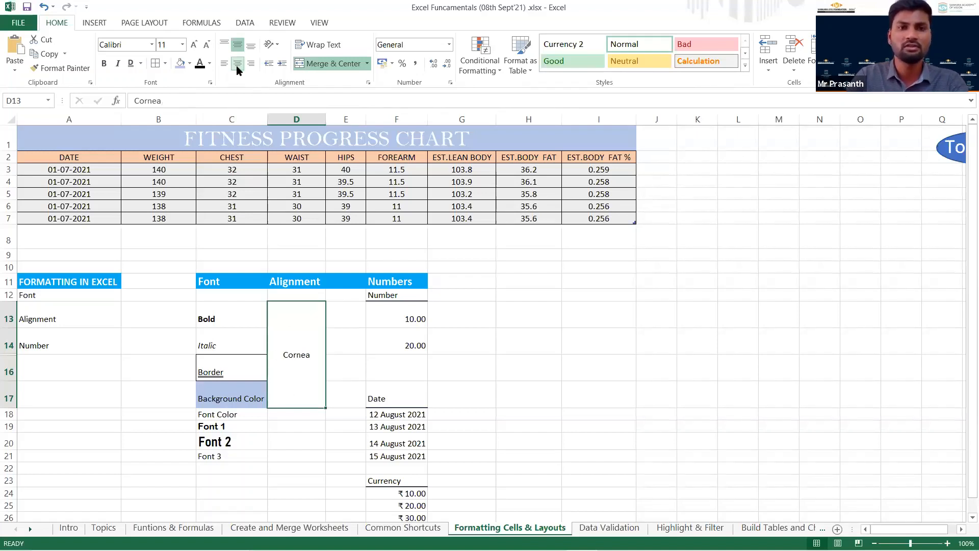
pyautogui.click(251, 45)
pyautogui.click(238, 46)
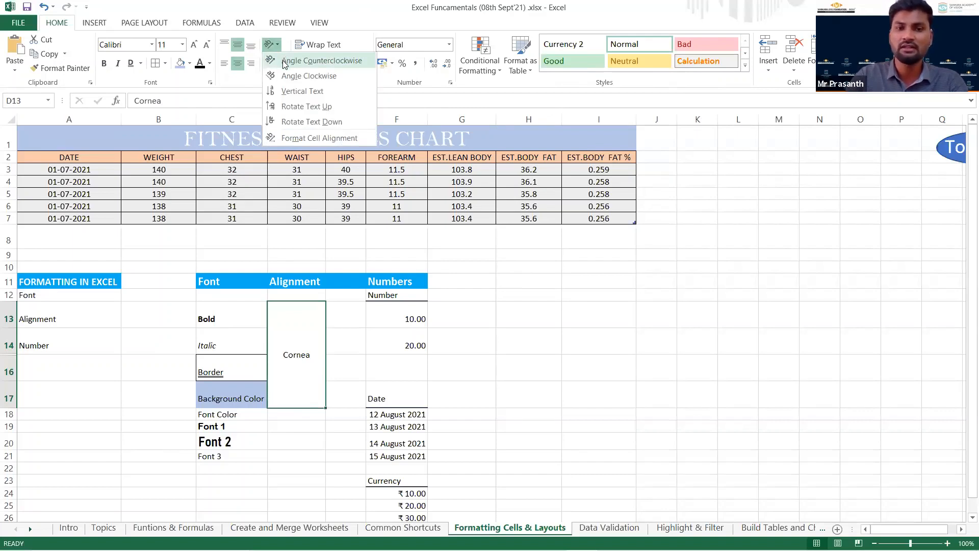
# Try the counterclockwise angle, vertical and upward-rotated text orientations on the merged Cornea cell, and undo them.
pyautogui.click(321, 60)
pyautogui.click(278, 45)
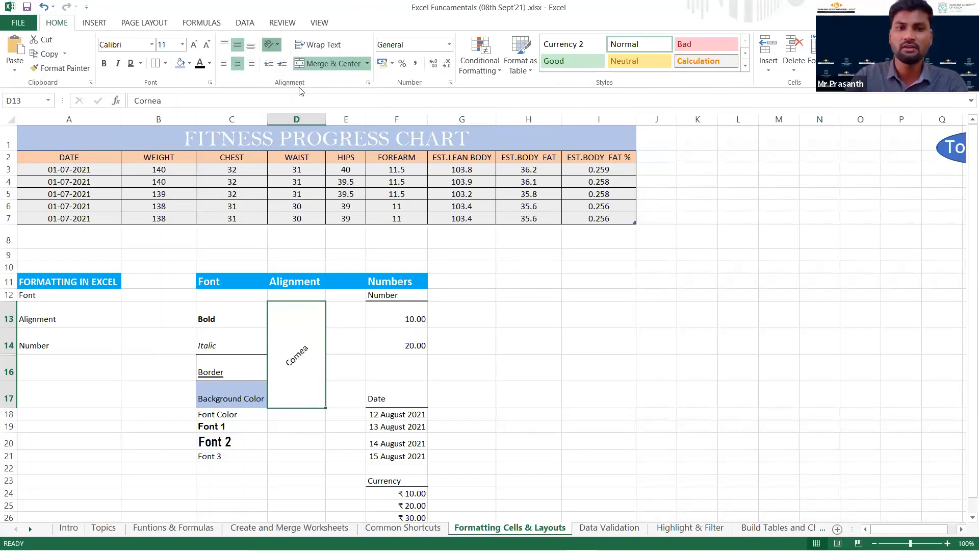
pyautogui.click(295, 91)
pyautogui.click(276, 46)
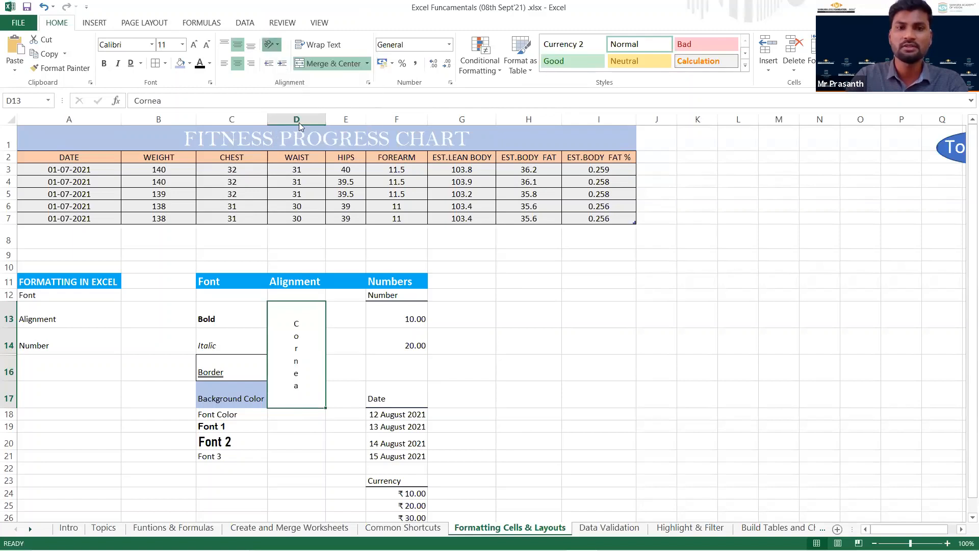
pyautogui.click(281, 46)
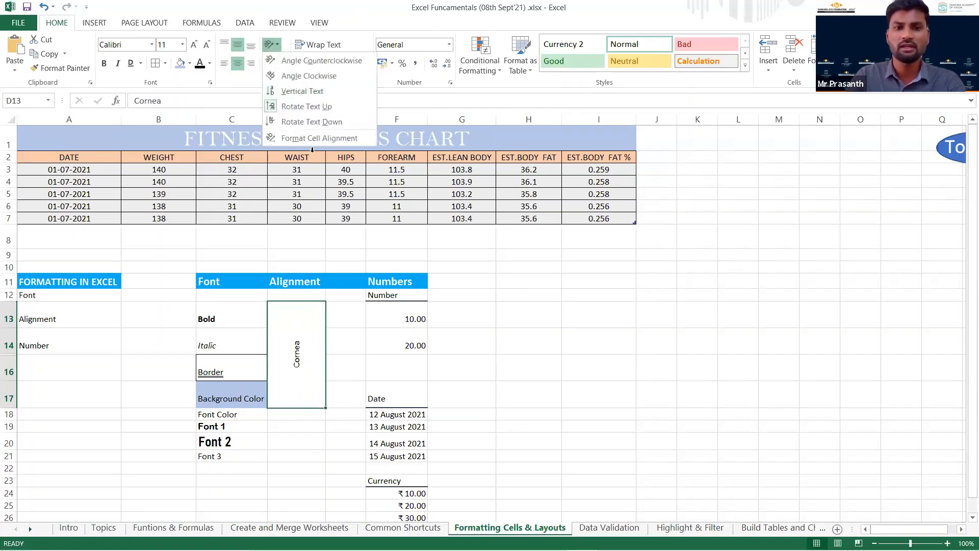
pyautogui.click(323, 218)
pyautogui.hotkey('ctrl', 'z')
pyautogui.hotkey('ctrl', 'z')
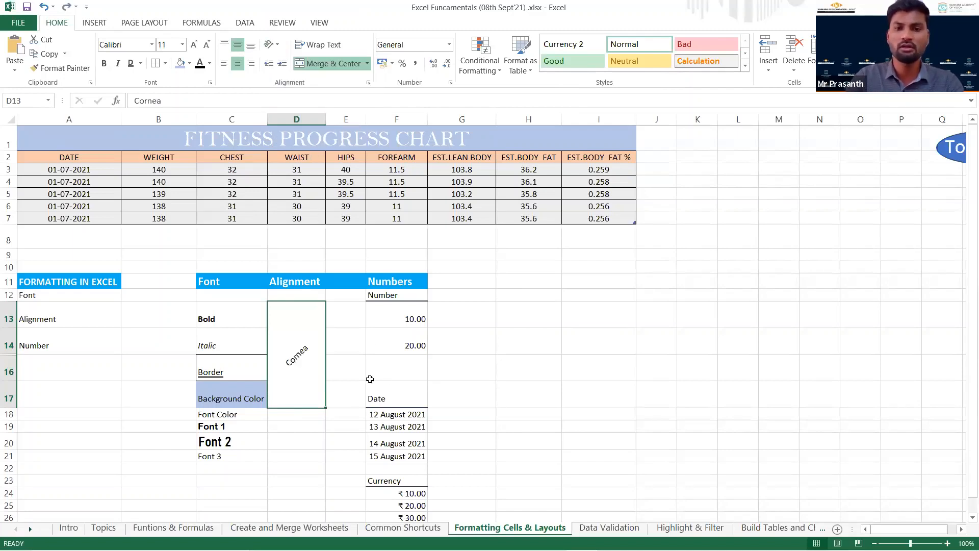
pyautogui.hotkey('ctrl', 'z')
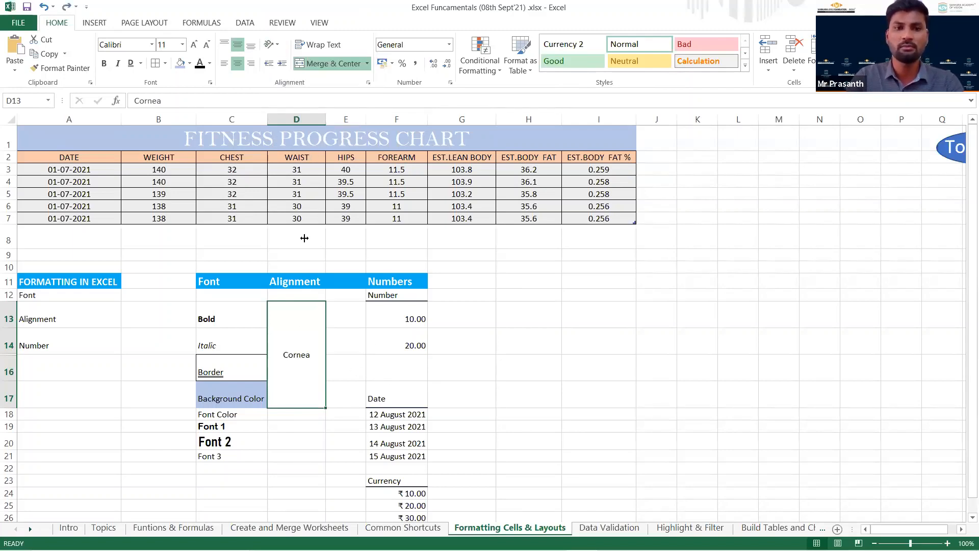
# Increase the indent of the merged Cornea cell several levels and decrease it partway again.
pyautogui.click(282, 64)
pyautogui.click(282, 64)
pyautogui.click(281, 64)
pyautogui.click(282, 64)
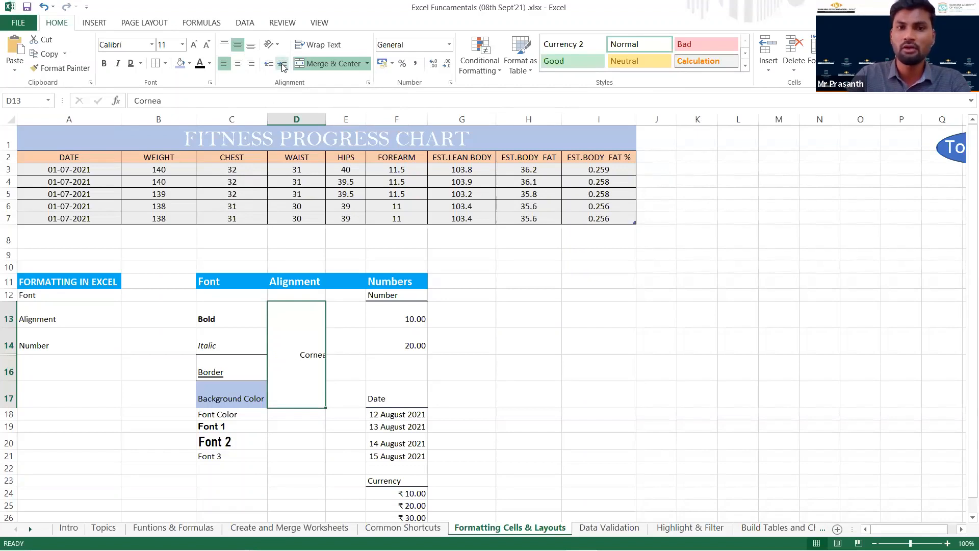
pyautogui.click(269, 65)
pyautogui.click(268, 65)
pyautogui.click(268, 64)
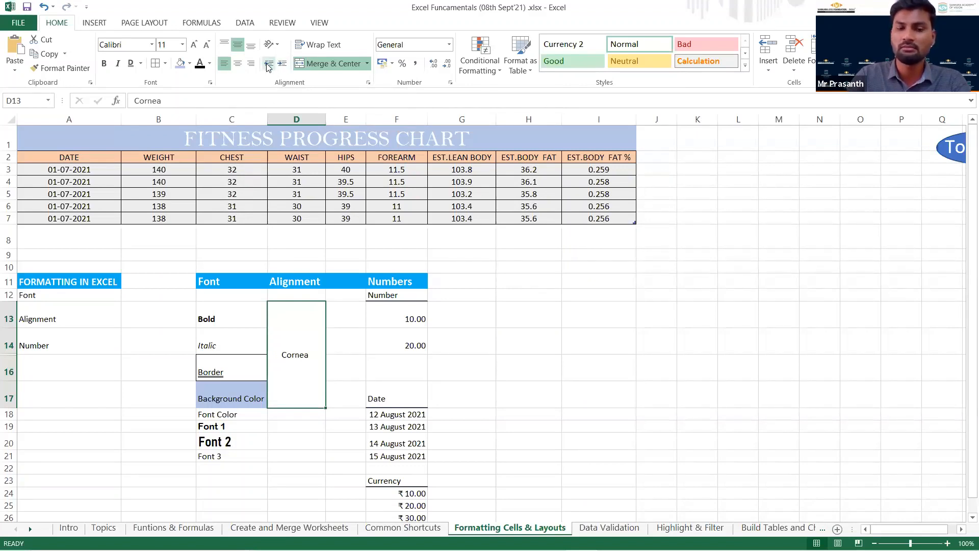
pyautogui.click(347, 355)
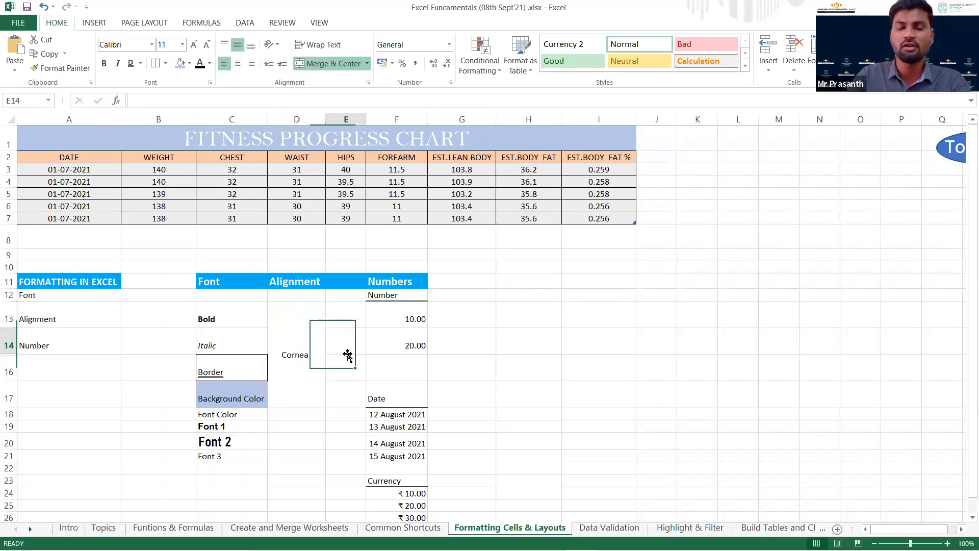
# Extend the text in the merged cell D13 to "Cornea,Glacoma, Quality".
pyautogui.click(302, 375)
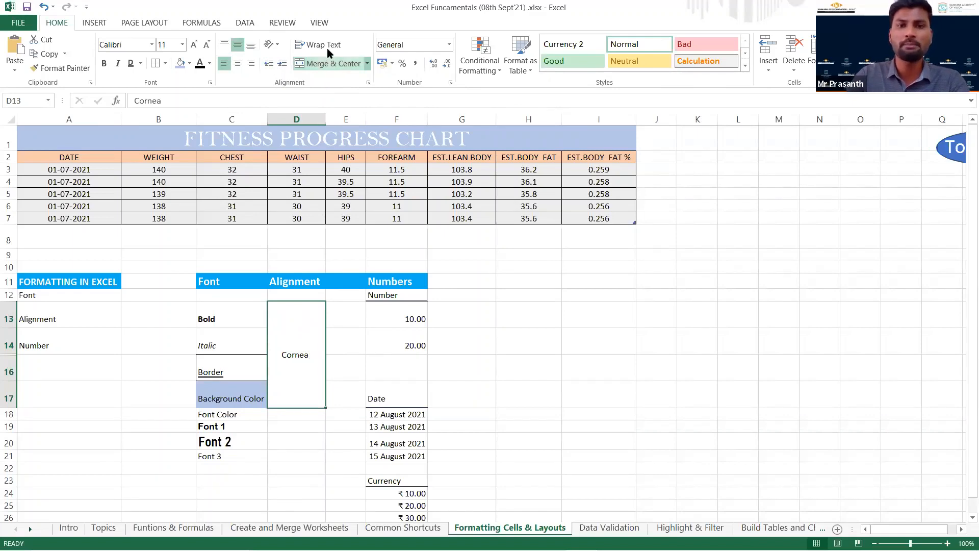
pyautogui.doubleClick(312, 360)
pyautogui.doubleClick(316, 363)
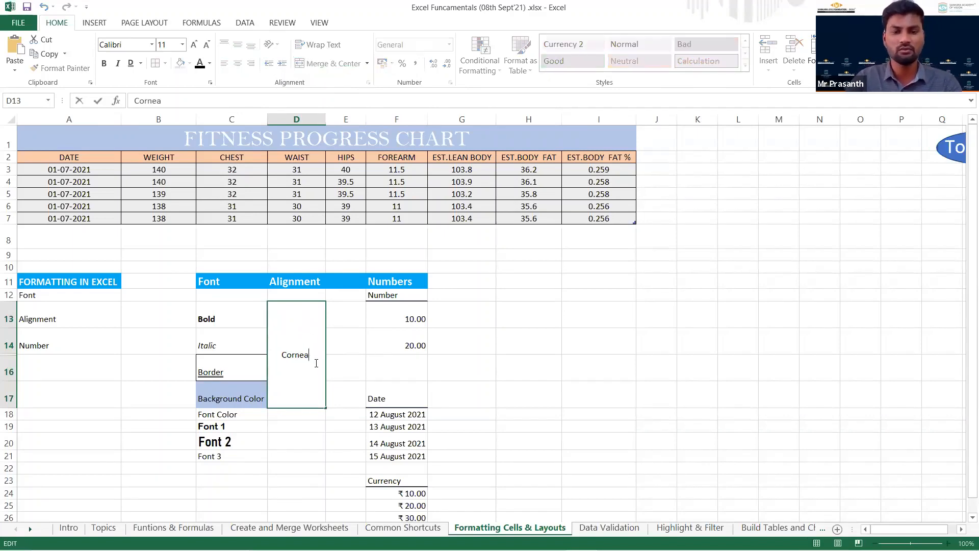
pyautogui.write(',Glacoma, Quality')
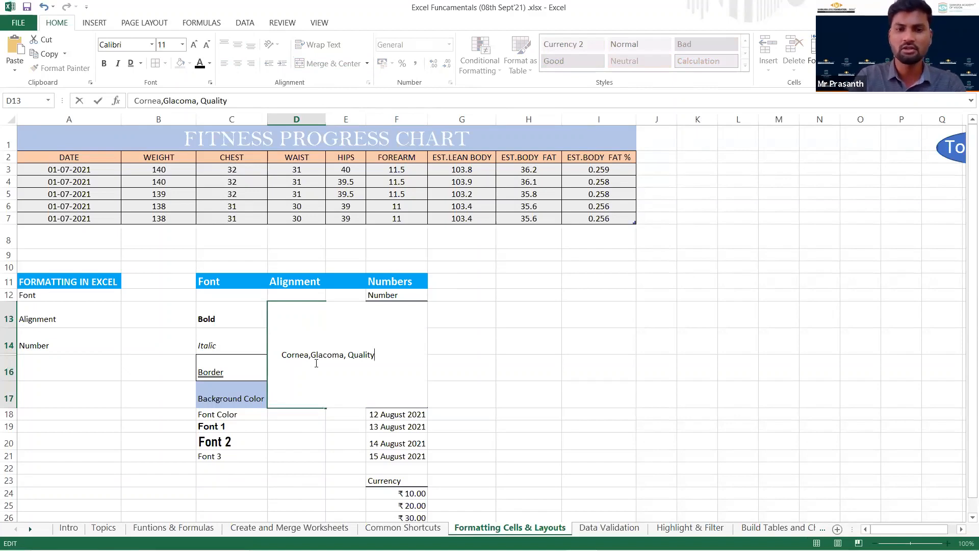
pyautogui.press('Return')
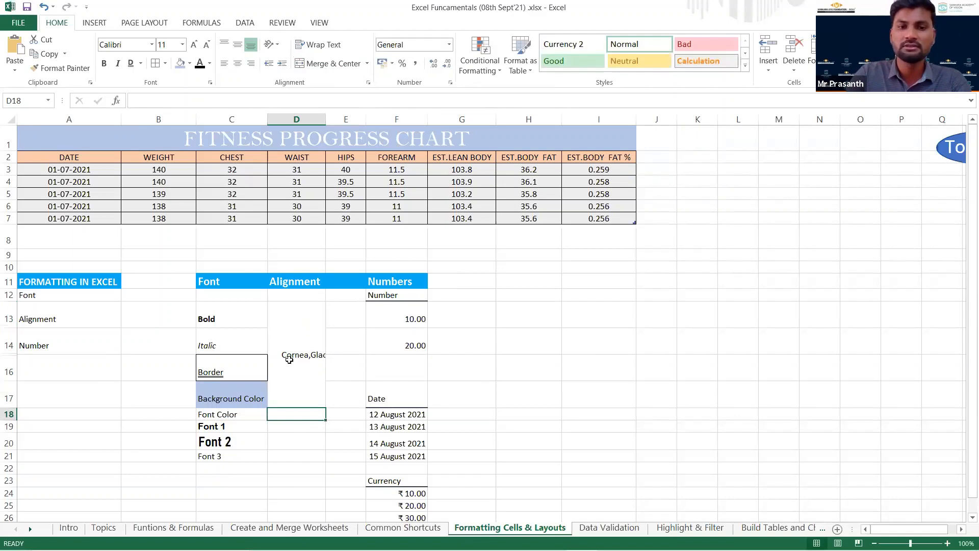
# Wrap the text "Cornea,Glacoma, Quality" in the merged cell D13 onto multiple lines.
pyautogui.click(316, 365)
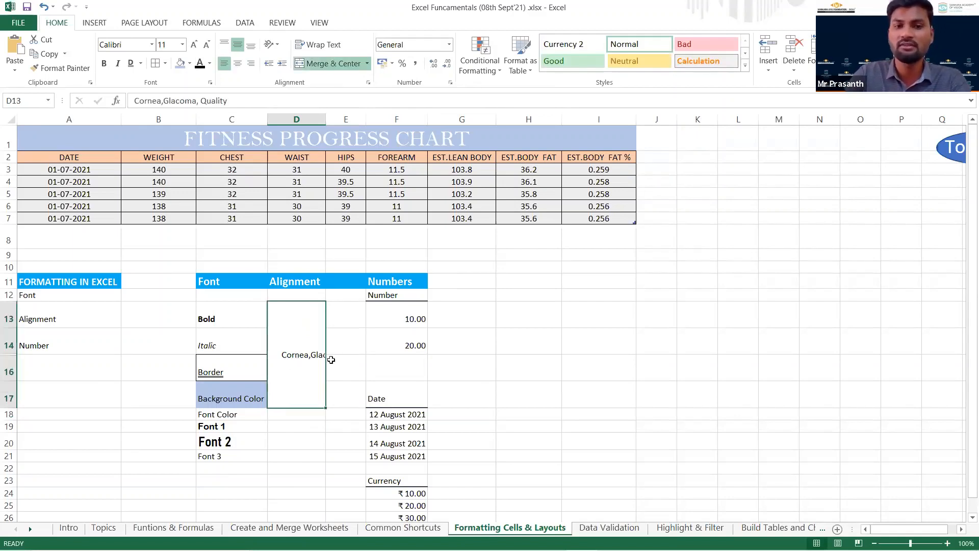
pyautogui.moveTo(227, 101); pyautogui.dragTo(145, 111)
pyautogui.click(321, 394)
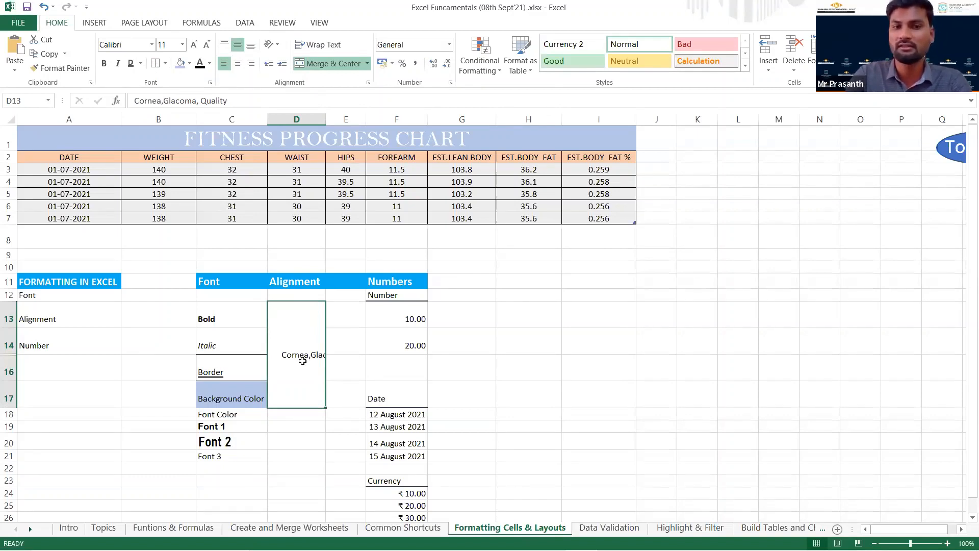
pyautogui.click(324, 47)
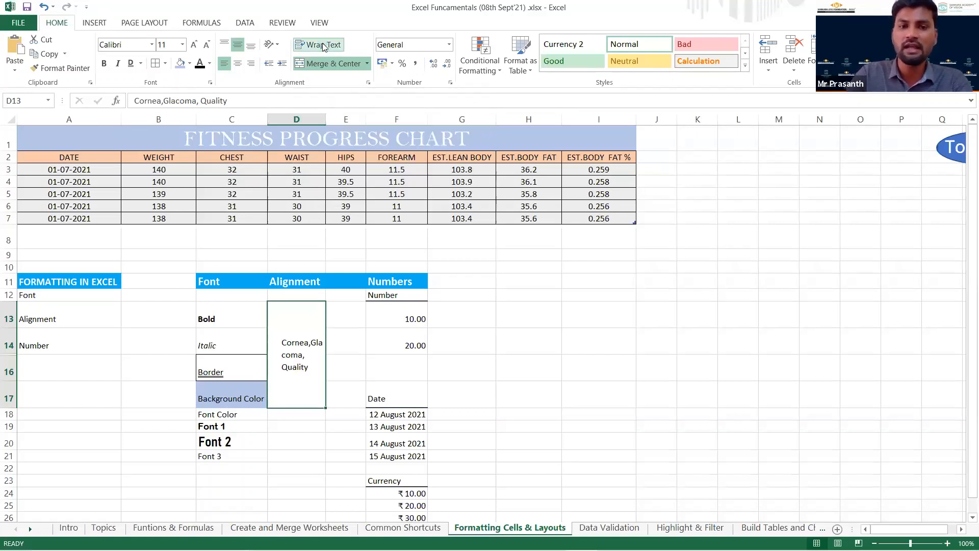
pyautogui.doubleClick(311, 342)
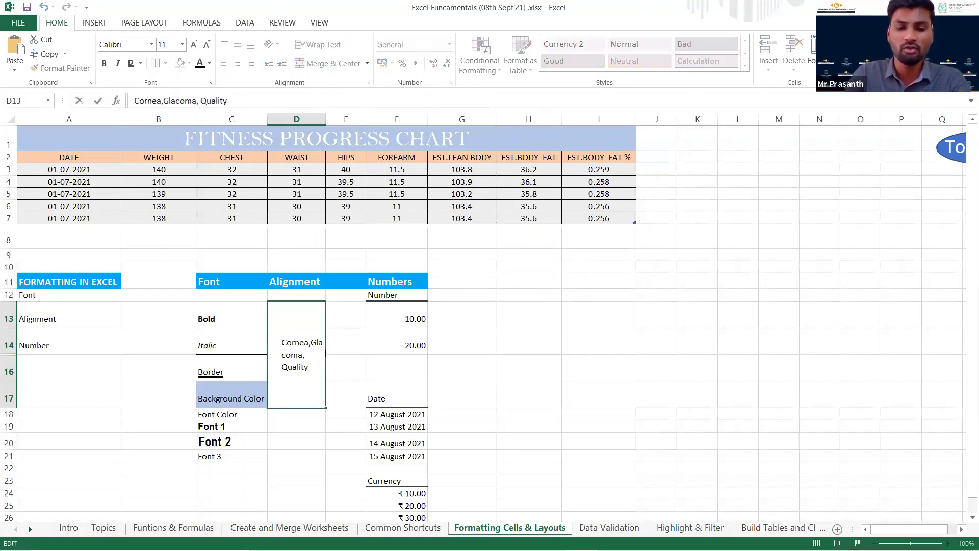
pyautogui.hotkey('alt', 'Return')
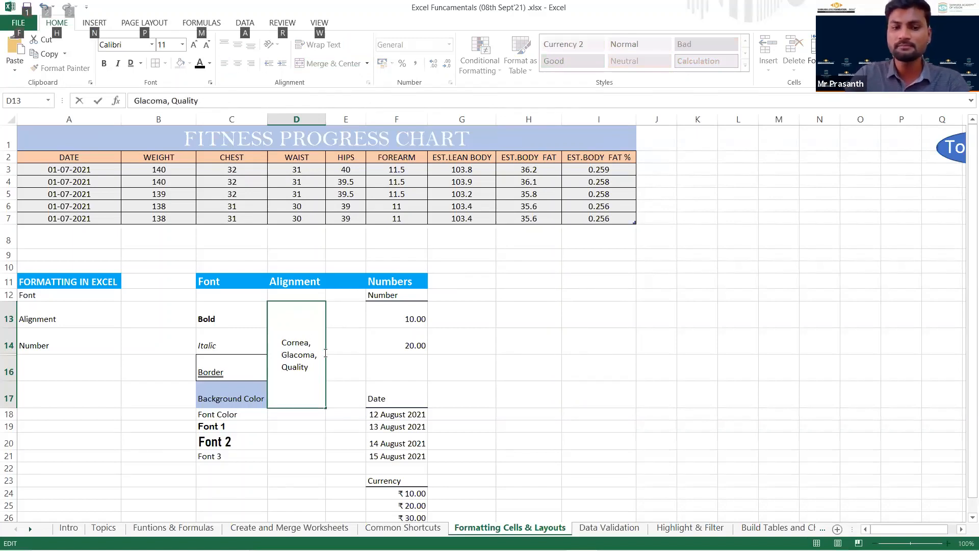
pyautogui.press('Escape')
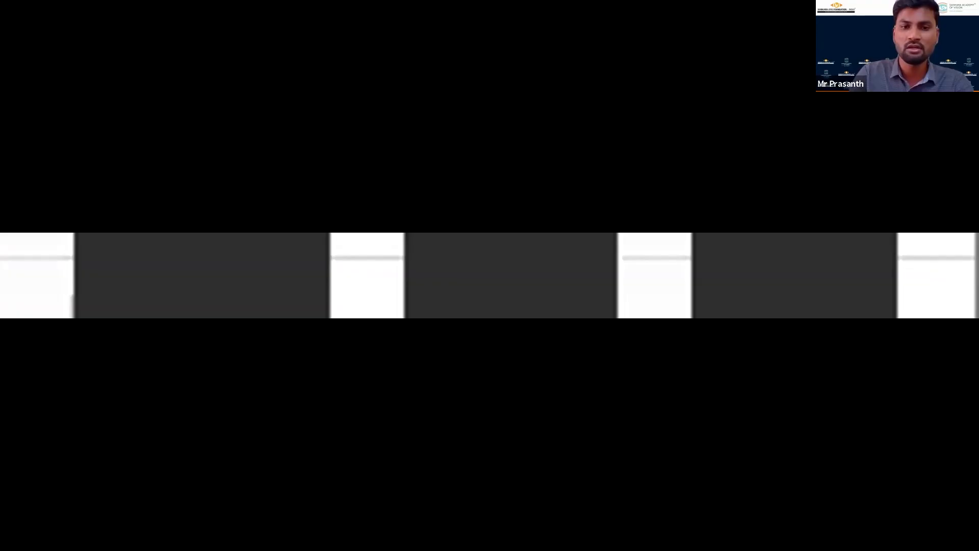
# Insert a line break before Glacoma in the merged cell D13 so that the word starts on its own line.
pyautogui.doubleClick(314, 345)
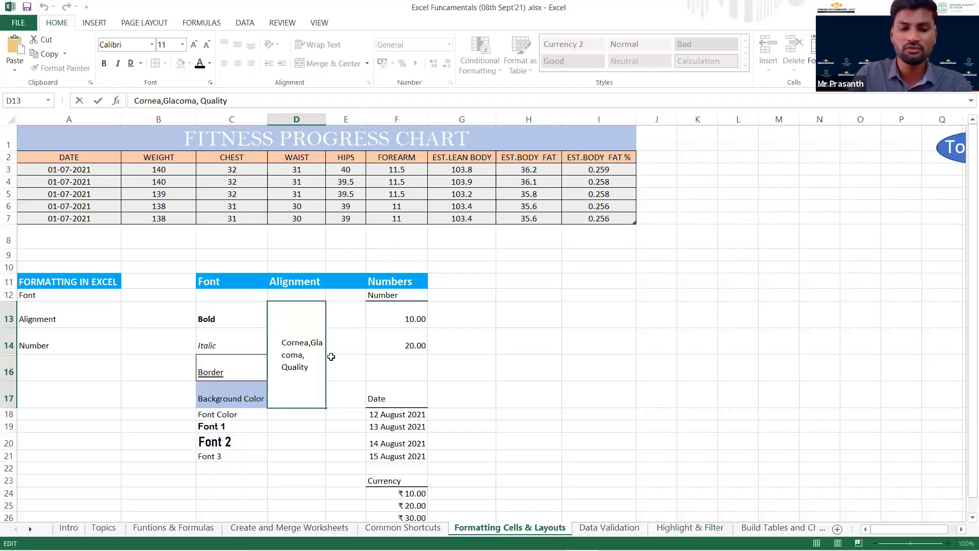
pyautogui.hotkey('alt', 'Return')
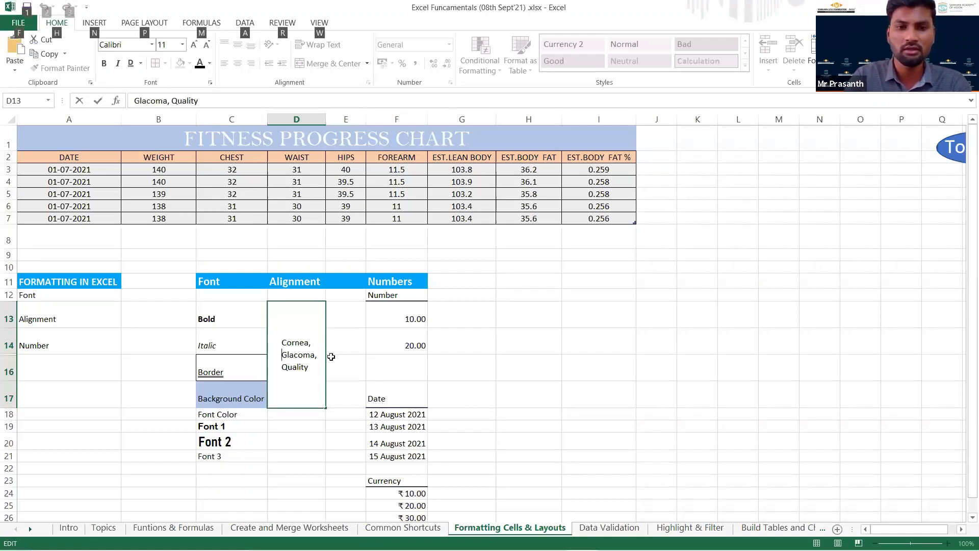
pyautogui.press('Return')
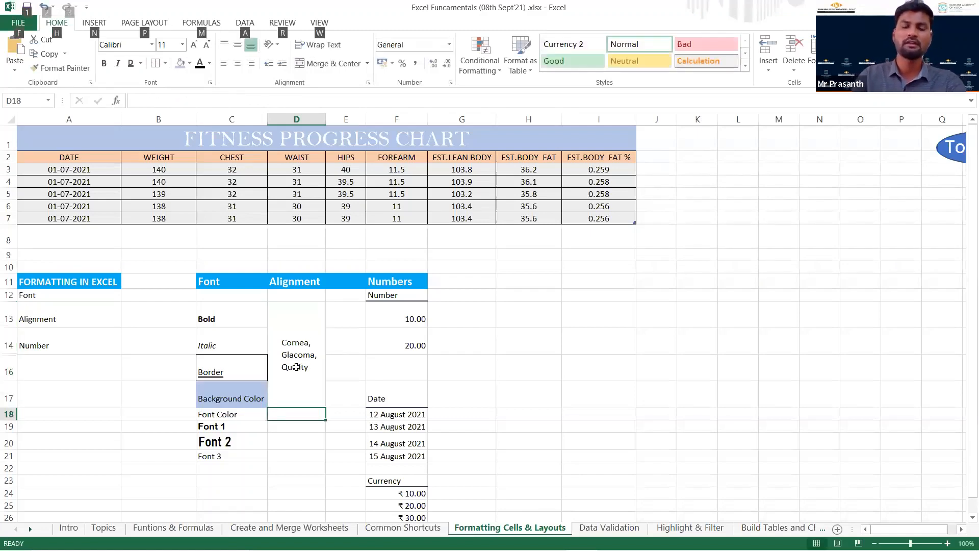
pyautogui.click(297, 374)
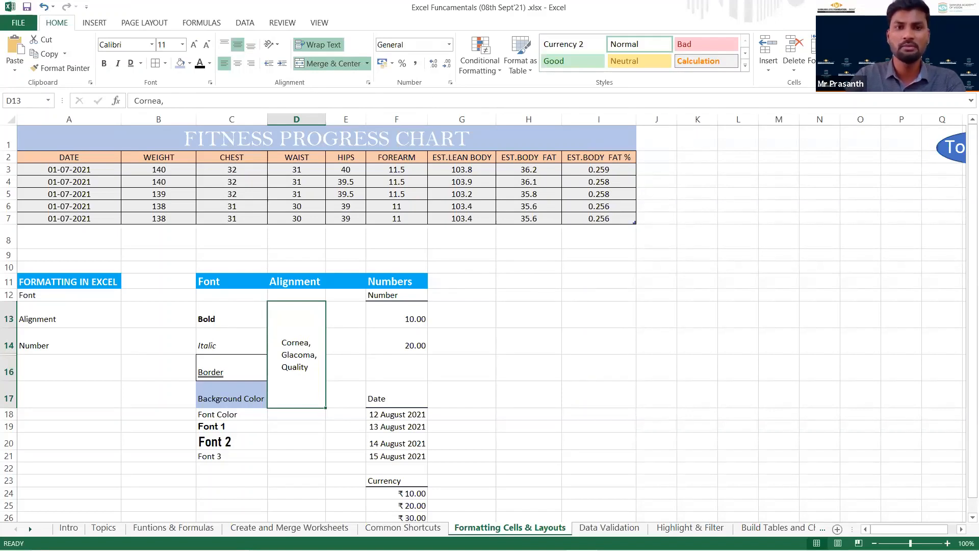
# Clear the formatting of the two numbers in cells F13:F14.
pyautogui.scroll(-1, 415, 271)
pyautogui.moveTo(415, 271); pyautogui.dragTo(415, 296)
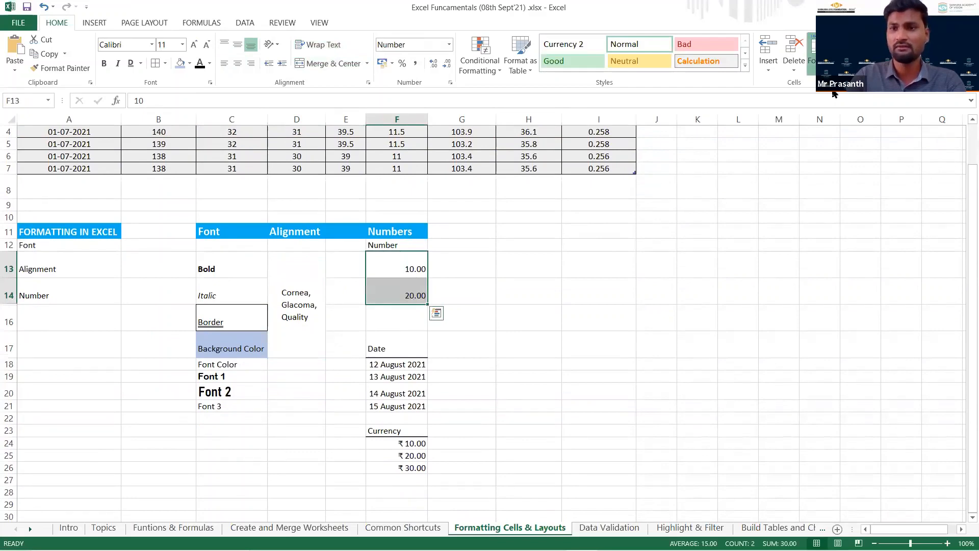
pyautogui.click(818, 61)
pyautogui.click(856, 68)
pyautogui.click(870, 99)
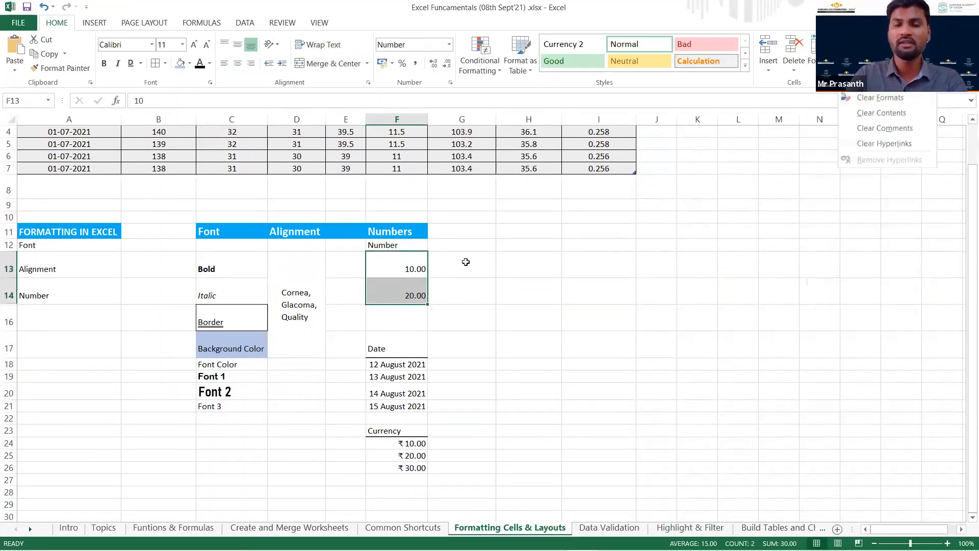
pyautogui.click(409, 267)
# Format cells F13:F14 with the Number category and 2 decimal places.
pyautogui.scroll(1, 422, 271)
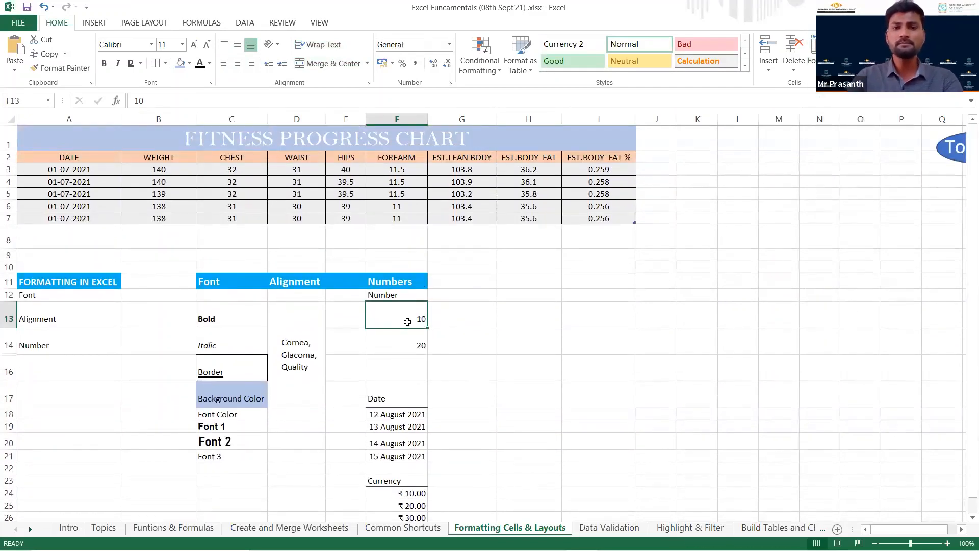
pyautogui.moveTo(415, 317); pyautogui.dragTo(403, 343)
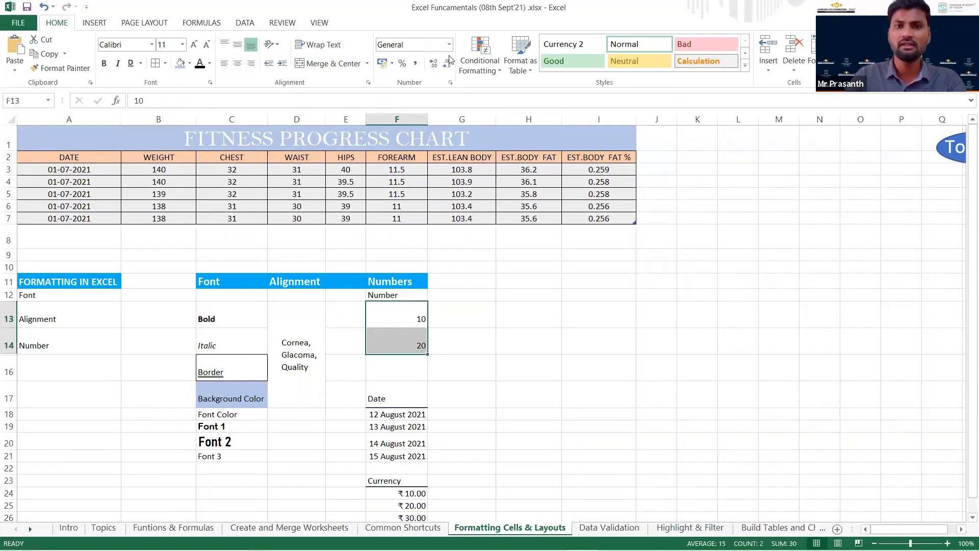
pyautogui.click(449, 83)
pyautogui.click(368, 182)
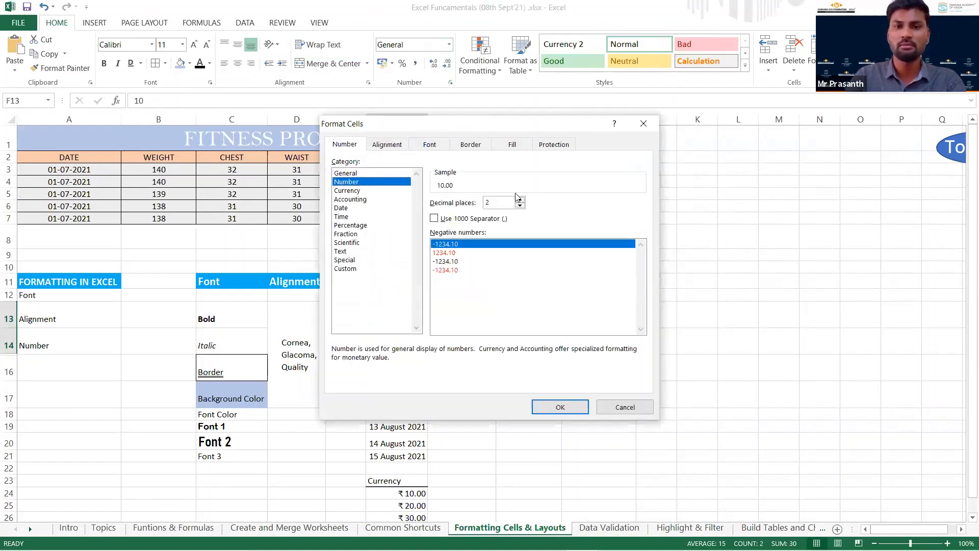
pyautogui.click(520, 200)
pyautogui.click(520, 206)
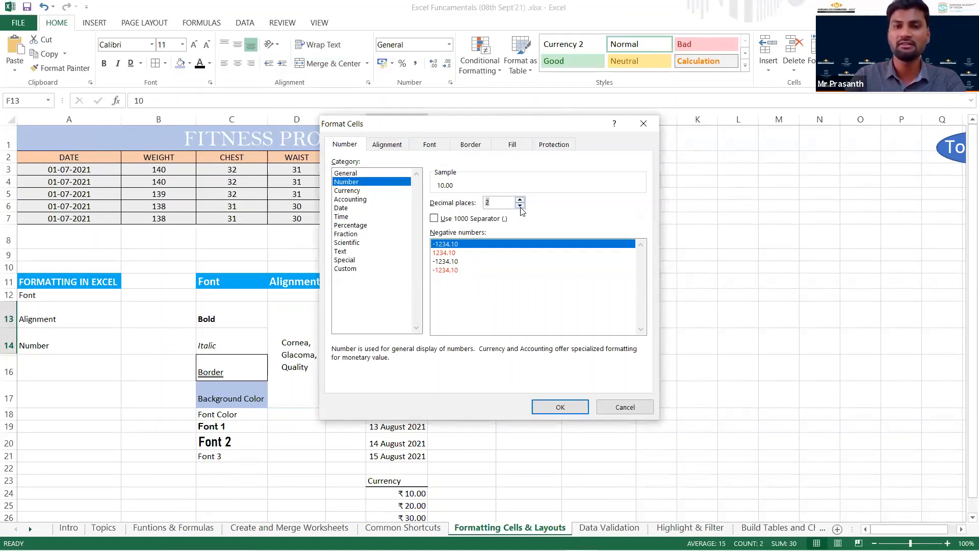
pyautogui.click(550, 409)
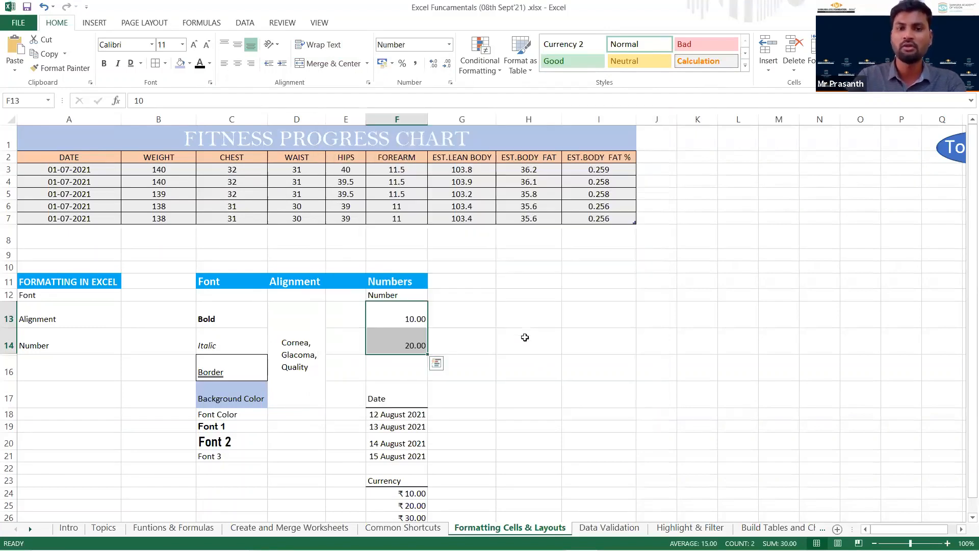
pyautogui.click(524, 337)
# Increase the decimal places of F13:F14 to three, reduce them, and bring them back to two.
pyautogui.moveTo(393, 313); pyautogui.dragTo(391, 340)
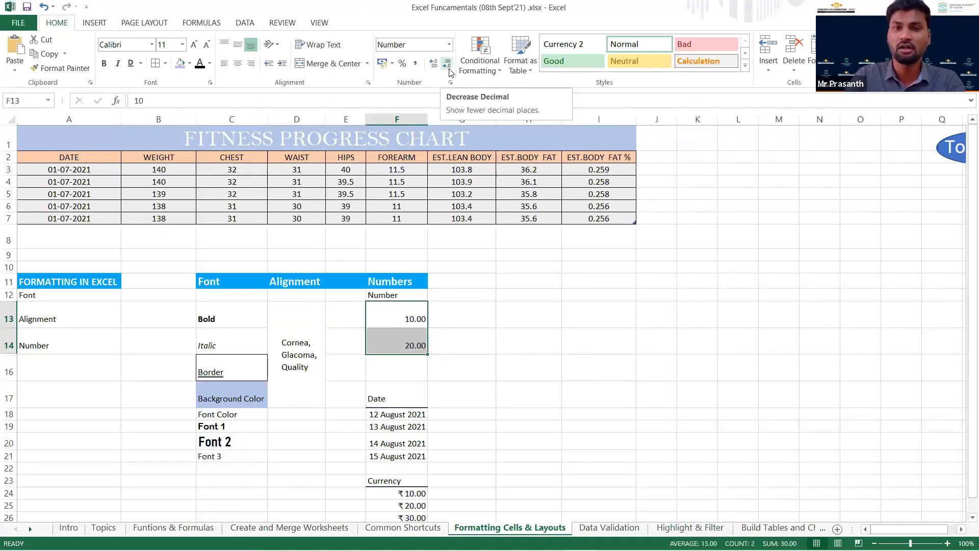
pyautogui.click(433, 65)
pyautogui.click(447, 65)
pyautogui.click(447, 65)
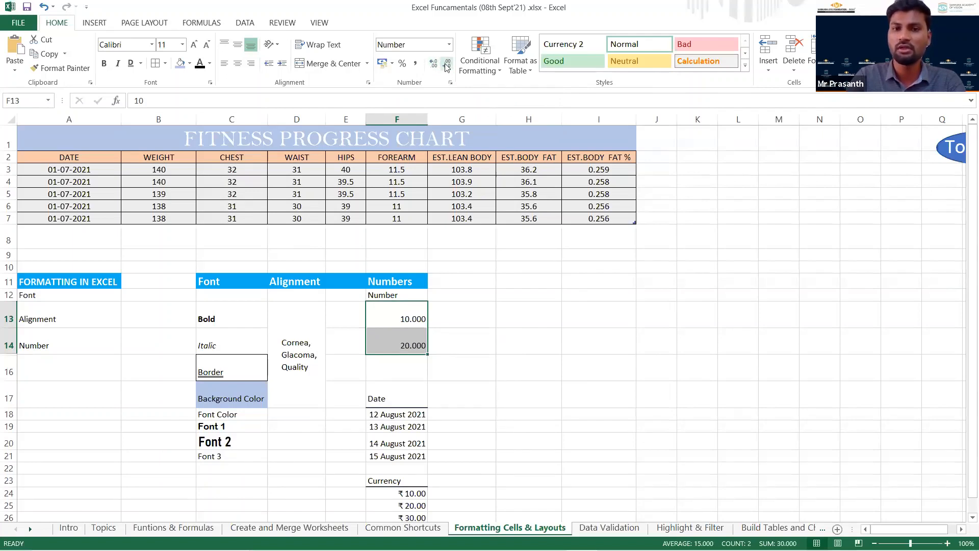
pyautogui.click(446, 65)
pyautogui.click(446, 64)
pyautogui.click(446, 65)
pyautogui.click(432, 65)
pyautogui.click(432, 66)
pyautogui.click(460, 453)
# Preview the 14-03-2012 date type for F18:F21 and apply the 2012-03-14 date format to these cells.
pyautogui.scroll(-1, 449, 391)
pyautogui.moveTo(396, 365); pyautogui.dragTo(397, 405)
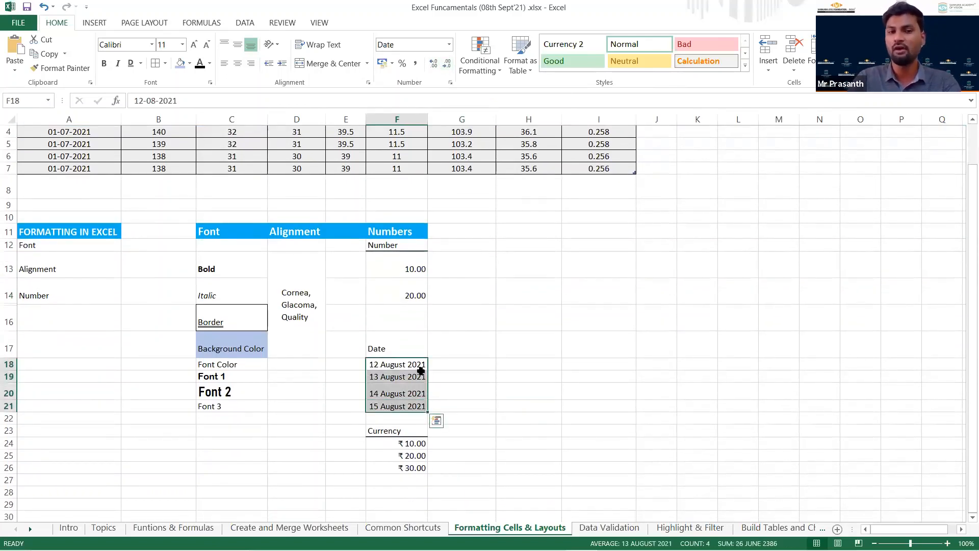
pyautogui.click(451, 84)
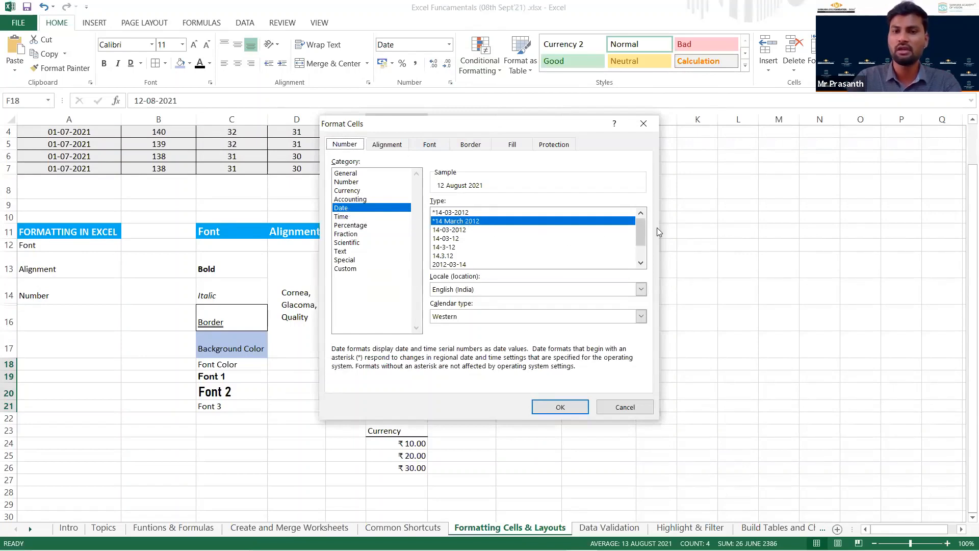
pyautogui.moveTo(642, 229)
pyautogui.mouseDown()
pyautogui.moveTo(640, 252)
pyautogui.moveTo(639, 227)
pyautogui.mouseUp()
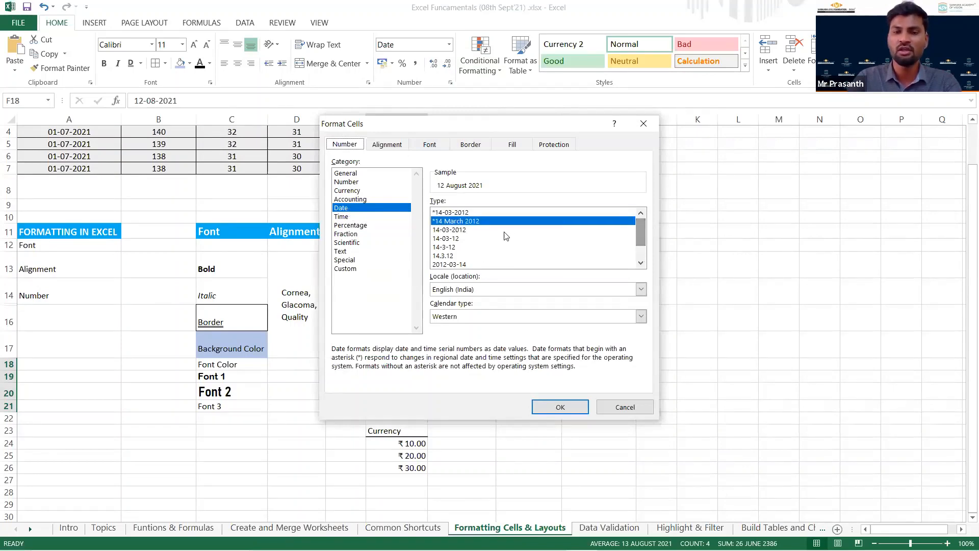
pyautogui.click(455, 212)
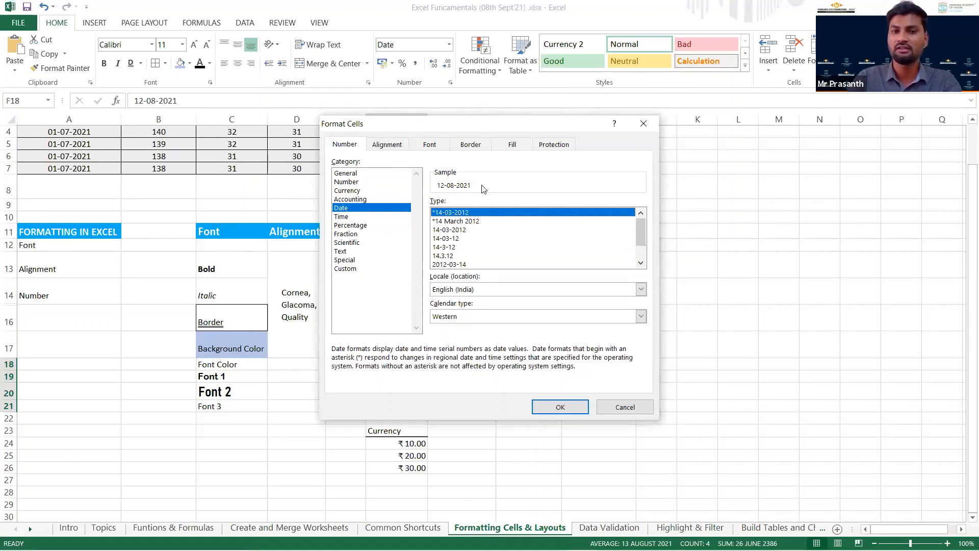
pyautogui.scroll(-1, 494, 227)
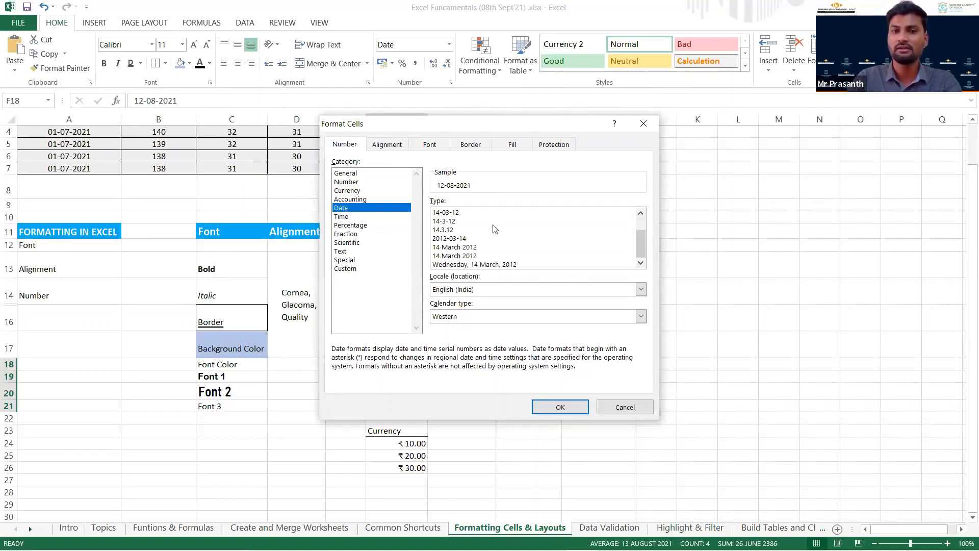
pyautogui.click(462, 238)
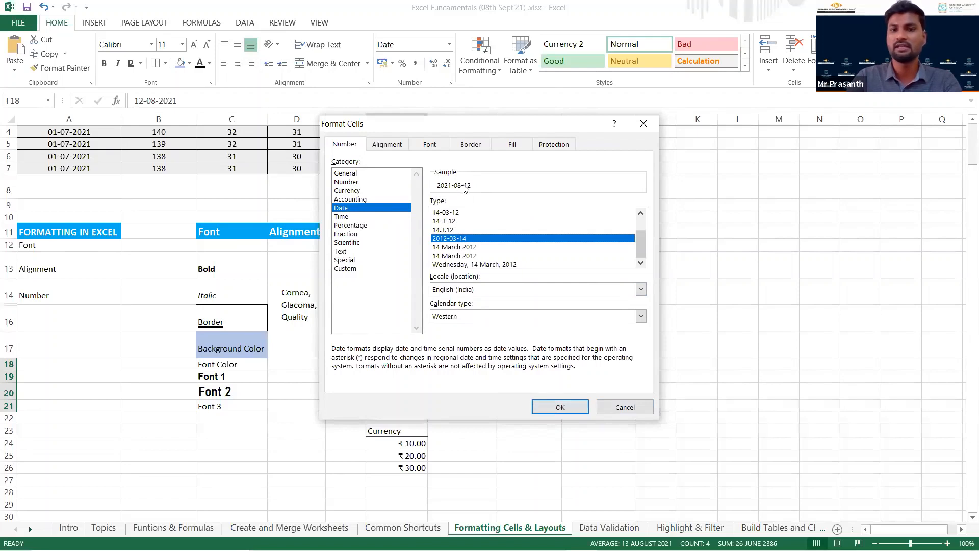
pyautogui.click(579, 407)
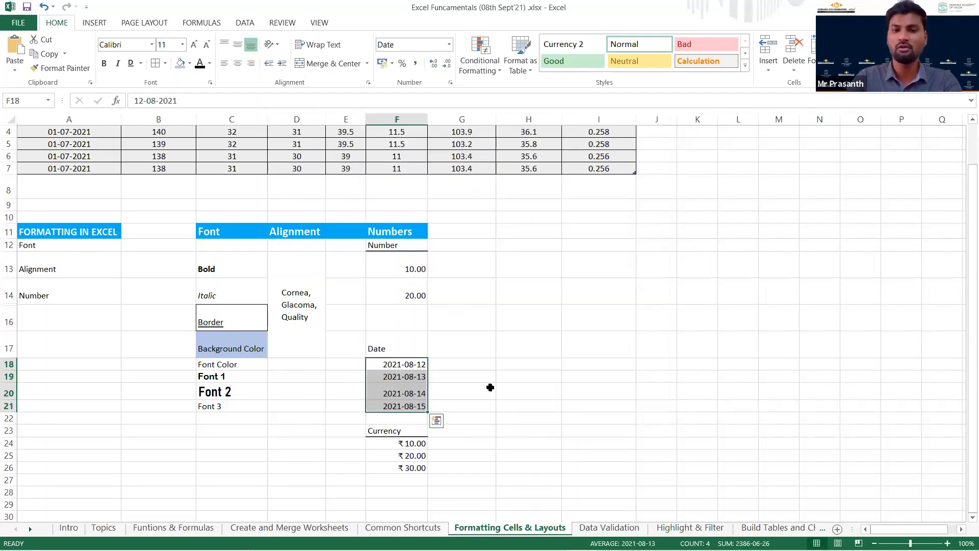
pyautogui.click(490, 387)
pyautogui.moveTo(403, 364); pyautogui.dragTo(395, 407)
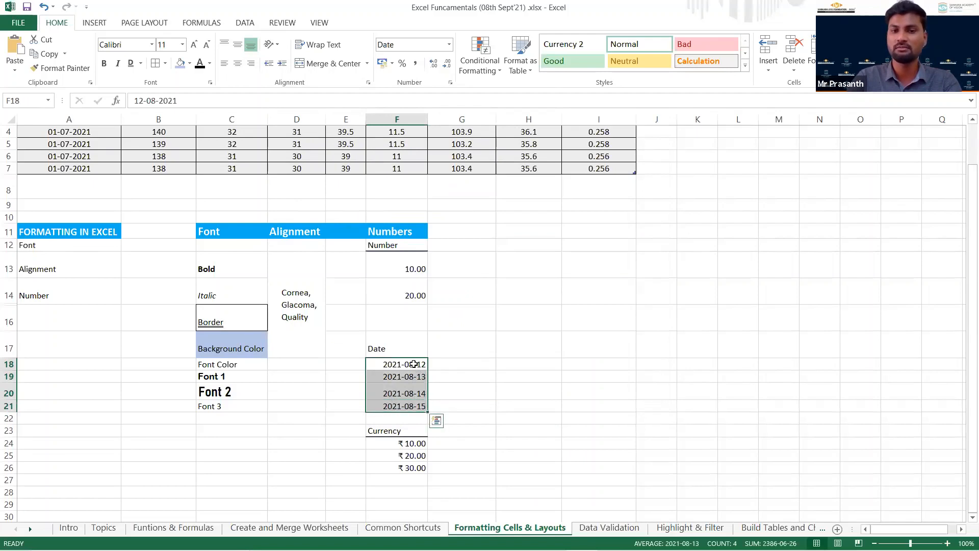
pyautogui.click(414, 364)
pyautogui.click(444, 364)
pyautogui.moveTo(417, 365); pyautogui.dragTo(412, 407)
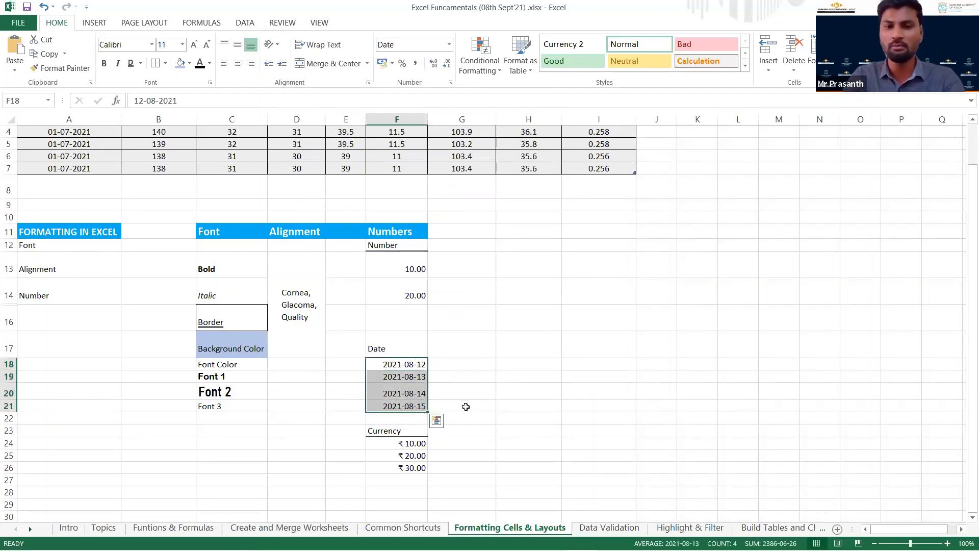
# Clear the formatting of the amounts in cells F24:F26 under Currency.
pyautogui.click(394, 443)
pyautogui.keyDown('shift'); pyautogui.click(387, 470); pyautogui.keyUp('shift')
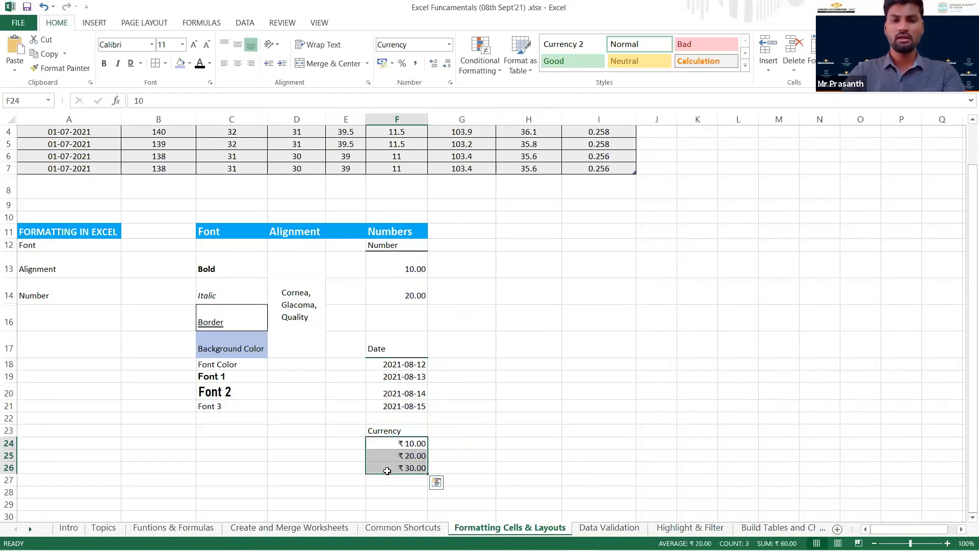
pyautogui.click(879, 101)
pyautogui.click(435, 445)
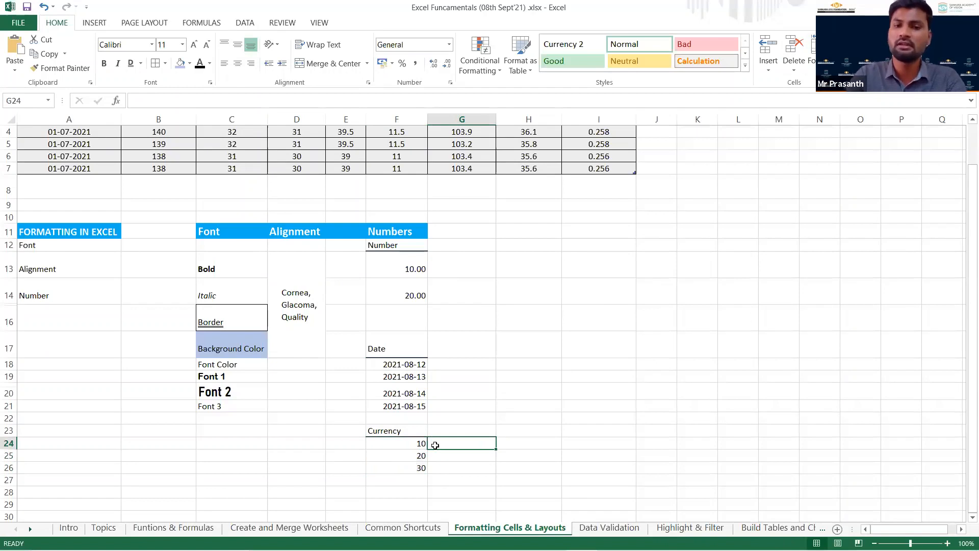
# Apply the Currency number format with the ₹ symbol to cells F24:F26.
pyautogui.moveTo(412, 445); pyautogui.dragTo(405, 466)
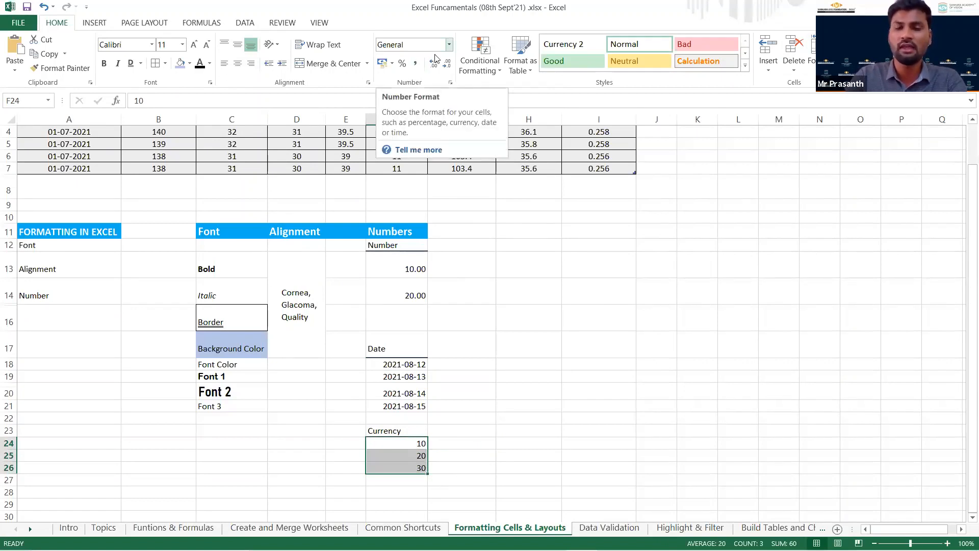
pyautogui.click(449, 44)
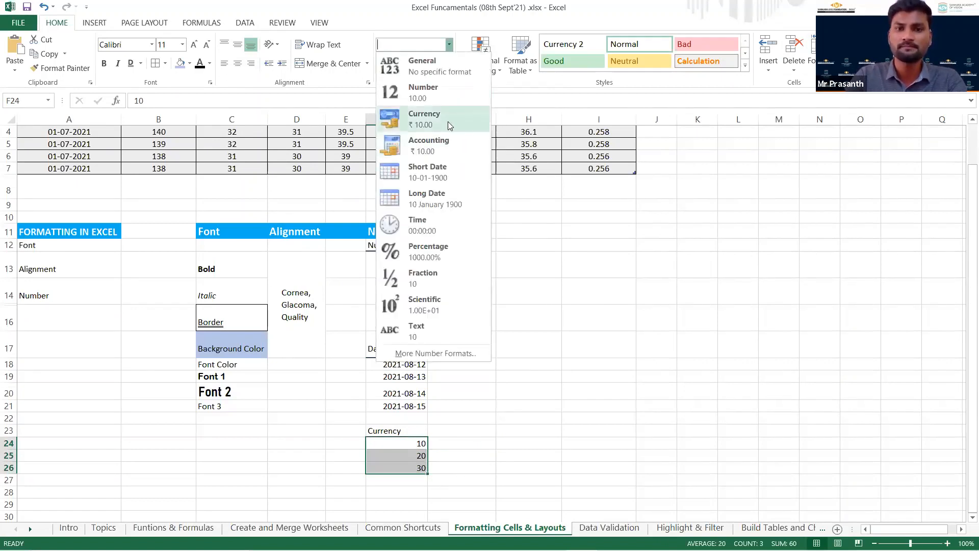
pyautogui.click(448, 121)
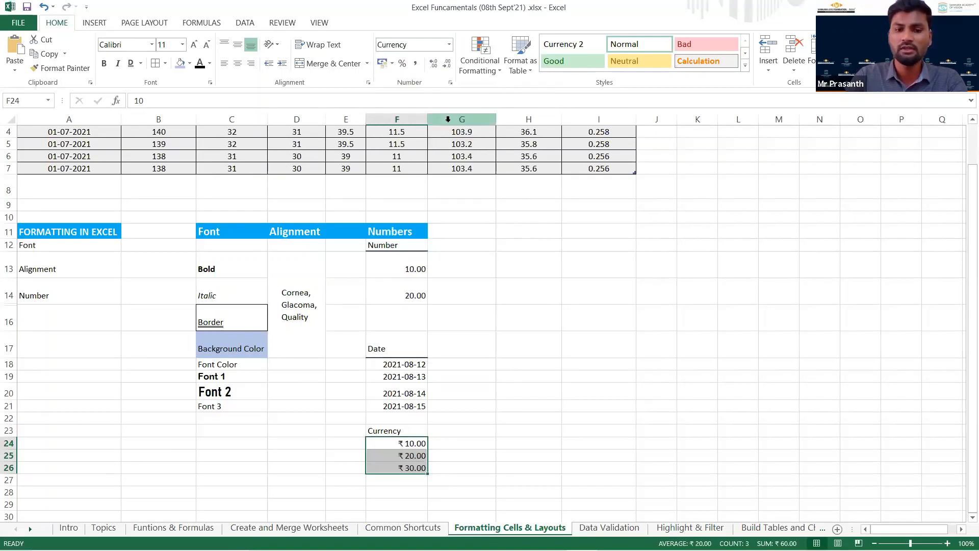
pyautogui.click(449, 45)
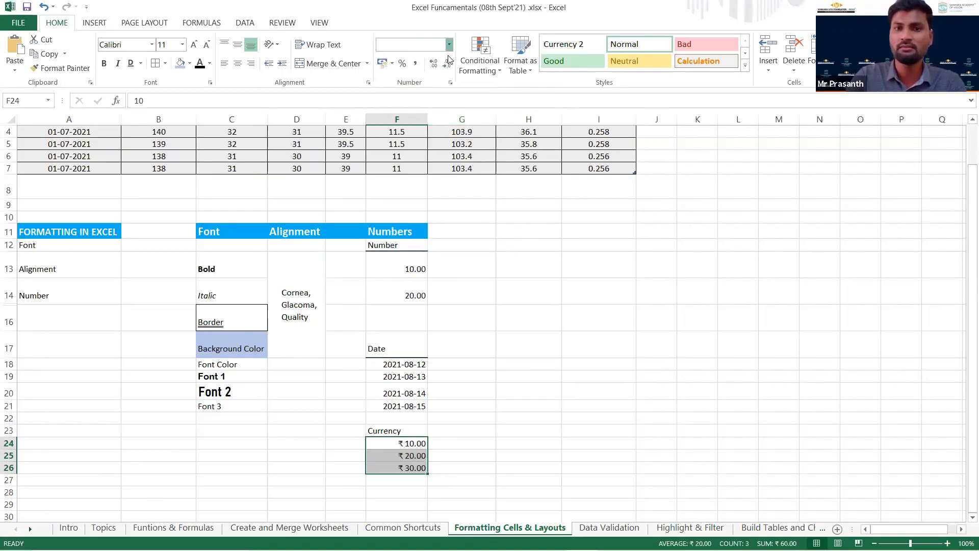
pyautogui.click(442, 112)
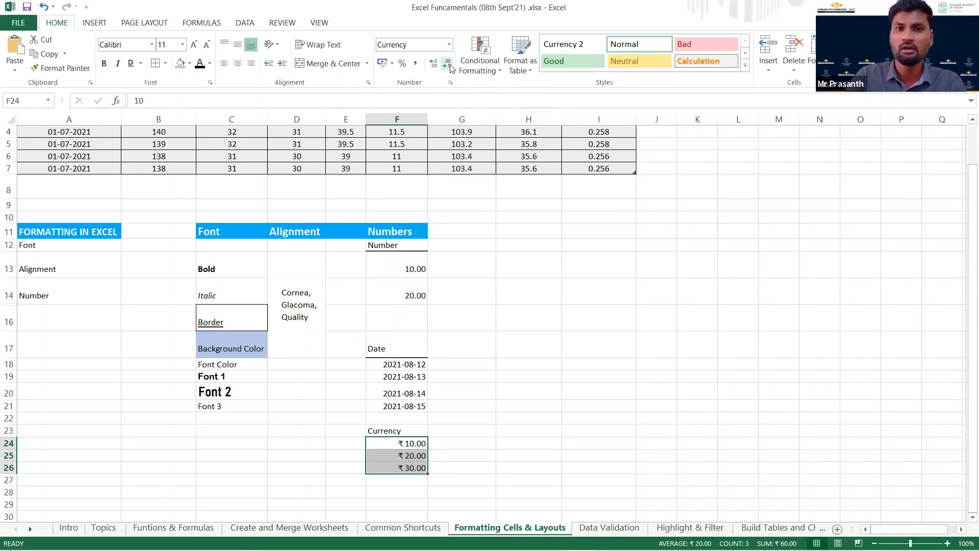
# Examine the currency symbols available in the Format Cells settings for F24:F26 and close them without changes.
pyautogui.click(450, 83)
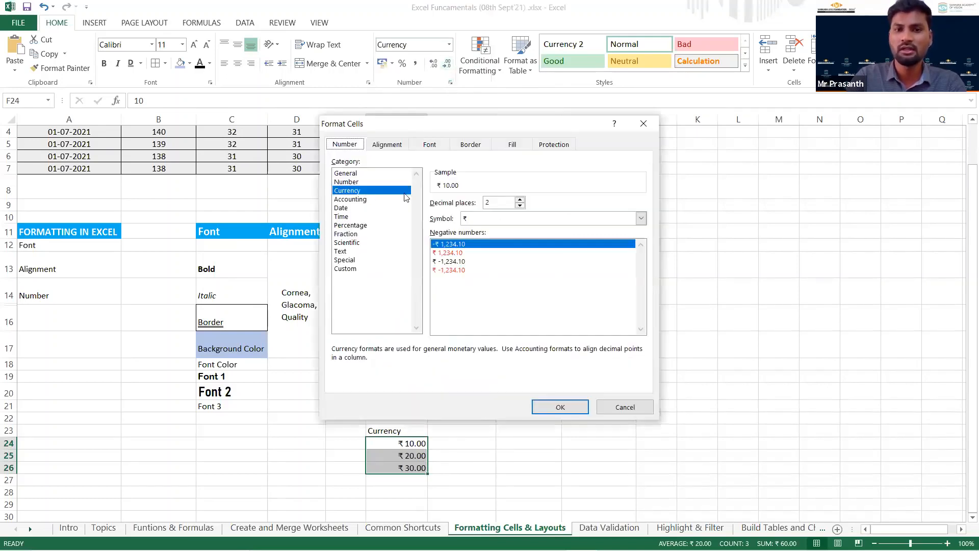
pyautogui.click(641, 219)
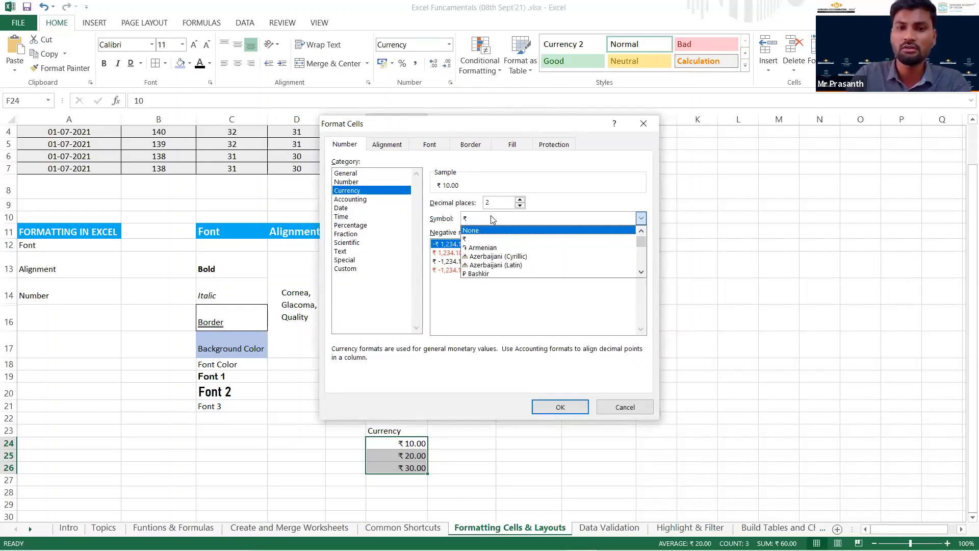
pyautogui.moveTo(641, 243); pyautogui.dragTo(641, 262)
pyautogui.click(621, 408)
pyautogui.click(471, 461)
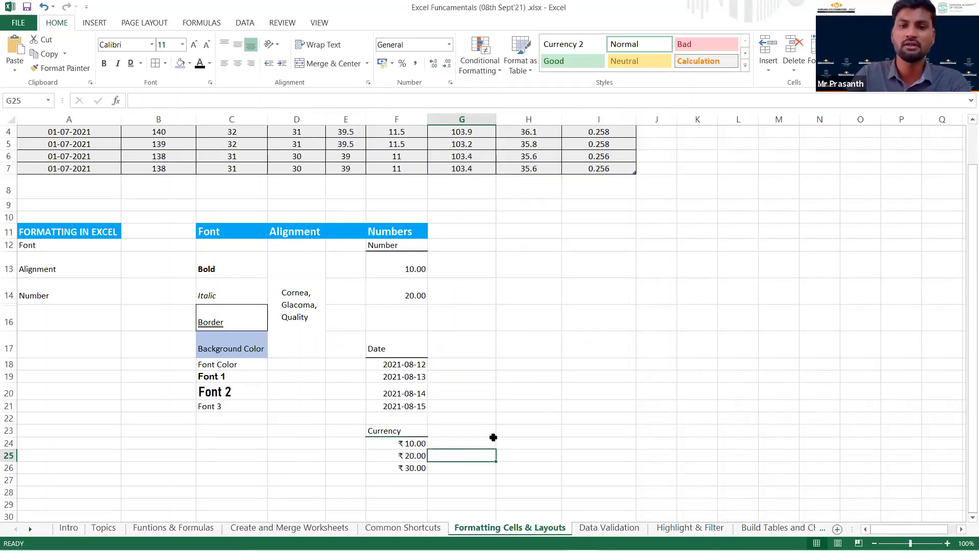
# Save the workbook and open the Data Validation sheet through its link on the Topics sheet.
pyautogui.scroll(1, 495, 434)
pyautogui.hotkey('ctrl', 's')
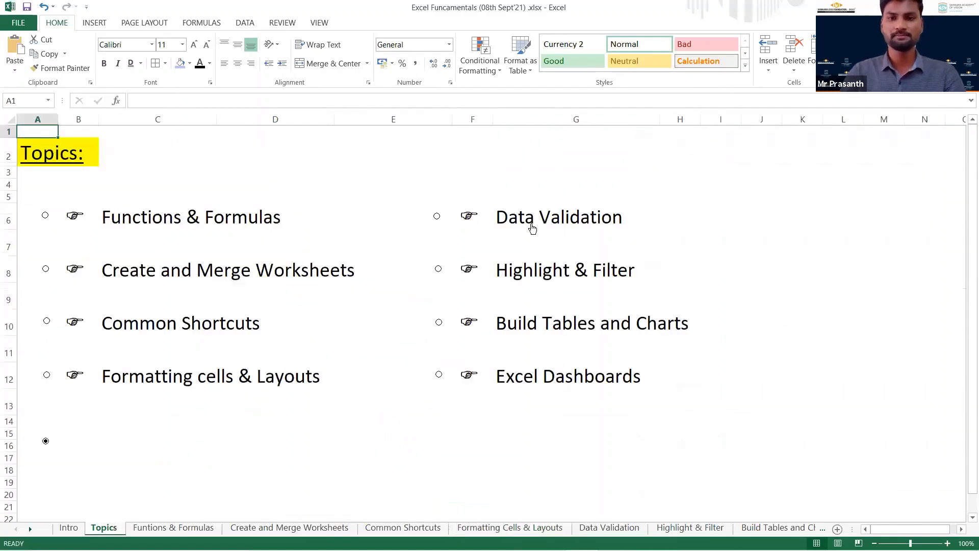
pyautogui.click(532, 228)
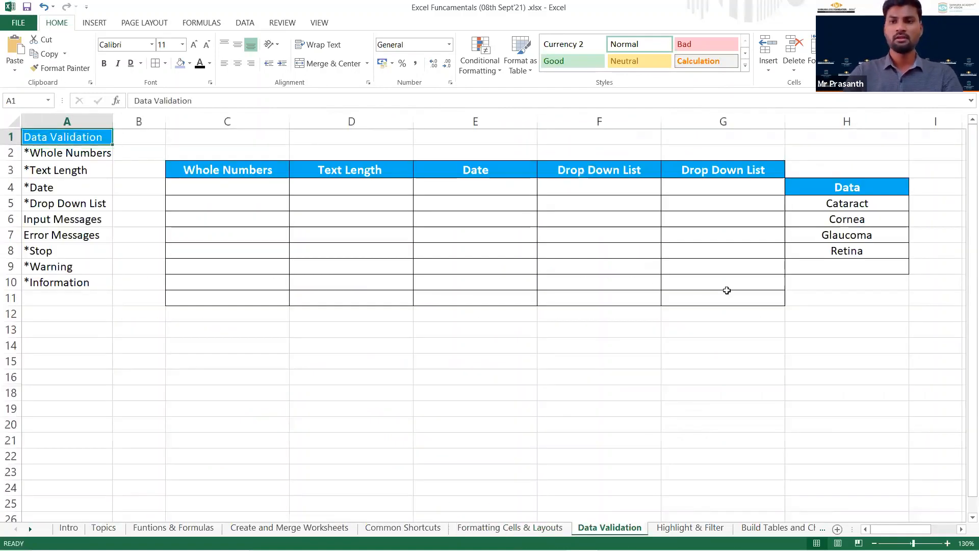
pyautogui.click(685, 147)
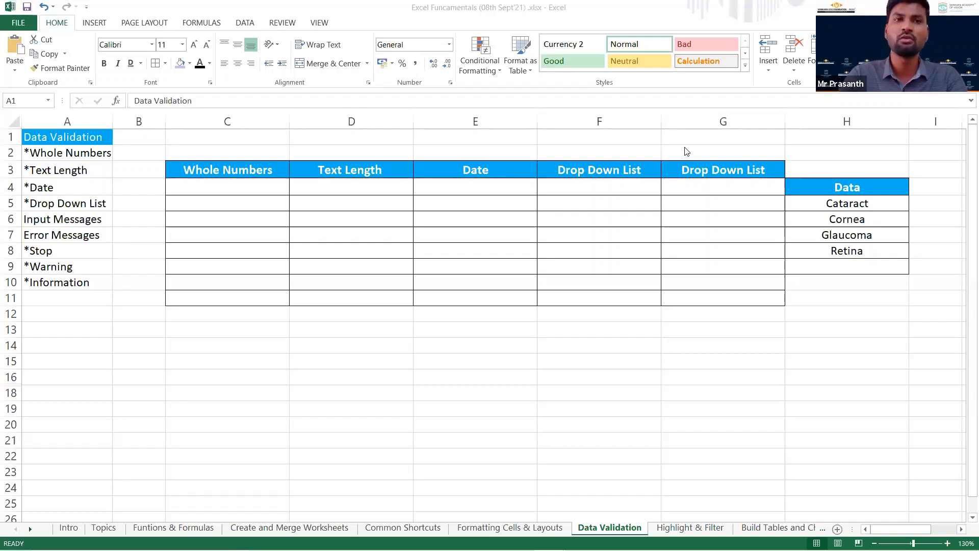
# Add a Data Validation rule to cells C4:C11 under Whole Numbers allowing only whole numbers between 10 and 20.
pyautogui.click(265, 188)
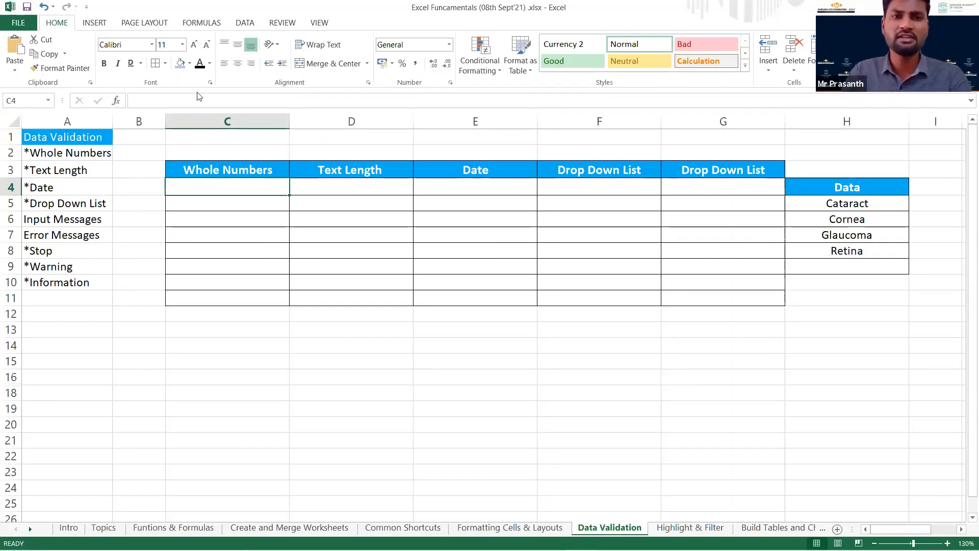
pyautogui.click(241, 23)
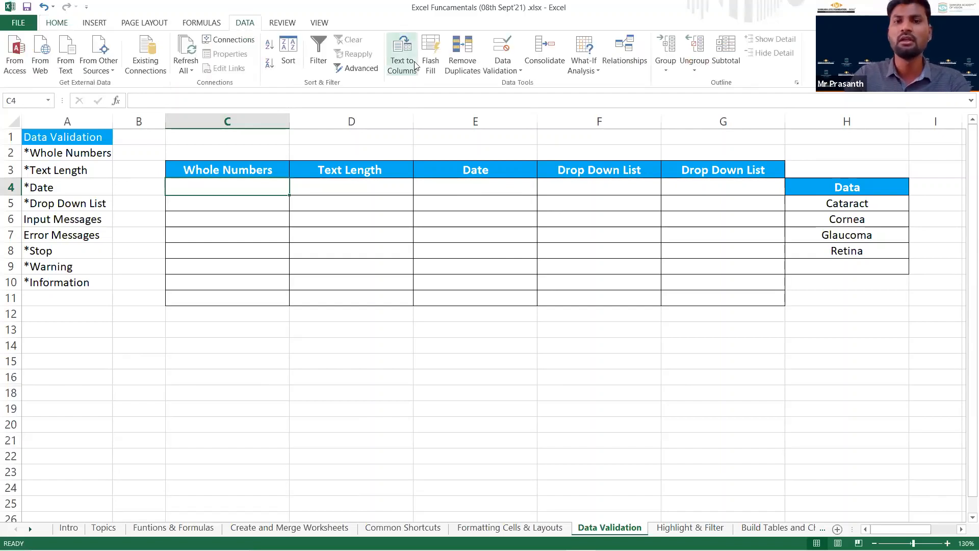
pyautogui.click(514, 73)
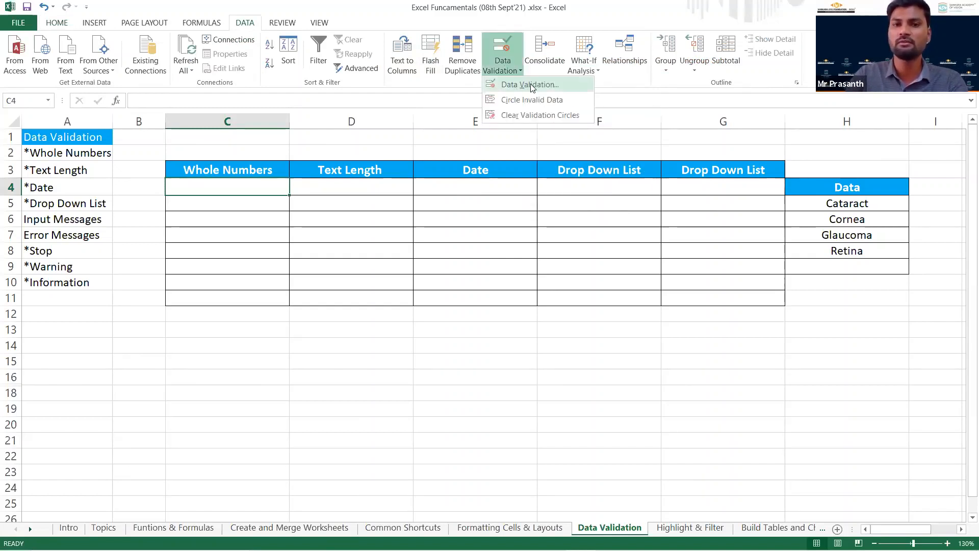
pyautogui.click(245, 188)
pyautogui.moveTo(255, 188); pyautogui.dragTo(256, 306)
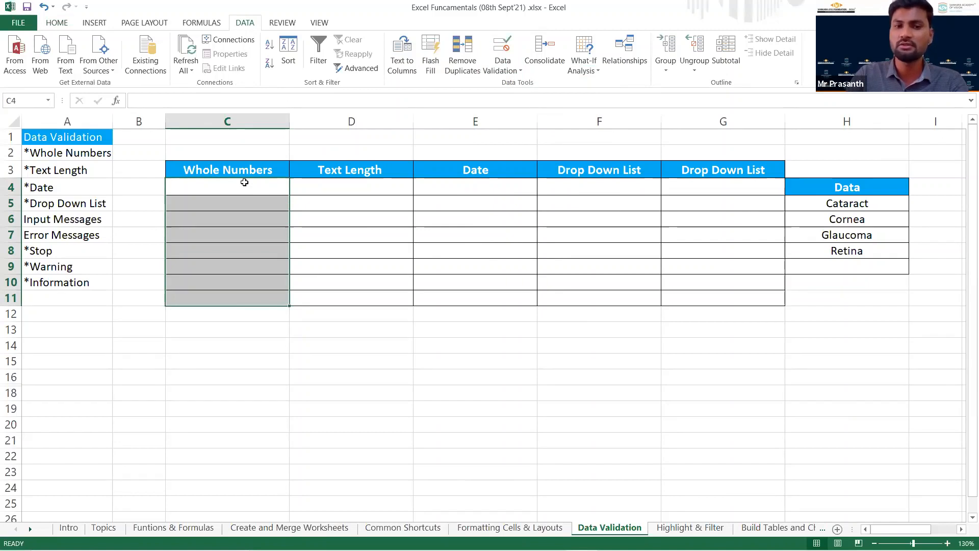
pyautogui.click(509, 70)
pyautogui.click(523, 85)
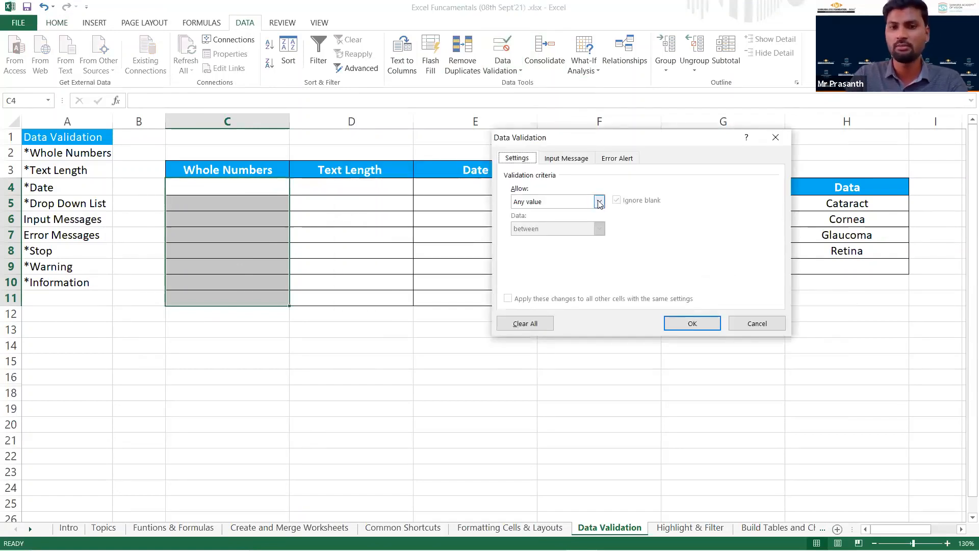
pyautogui.click(599, 203)
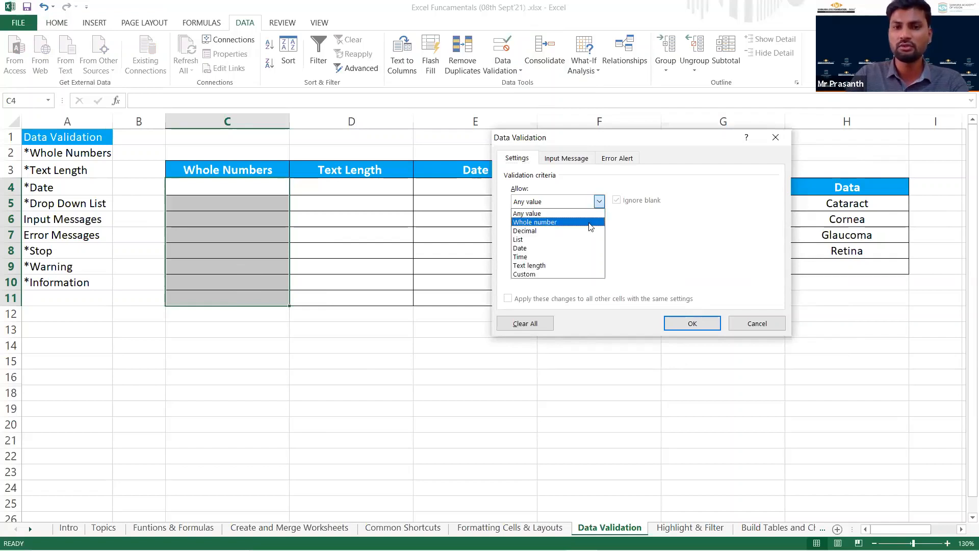
pyautogui.click(589, 223)
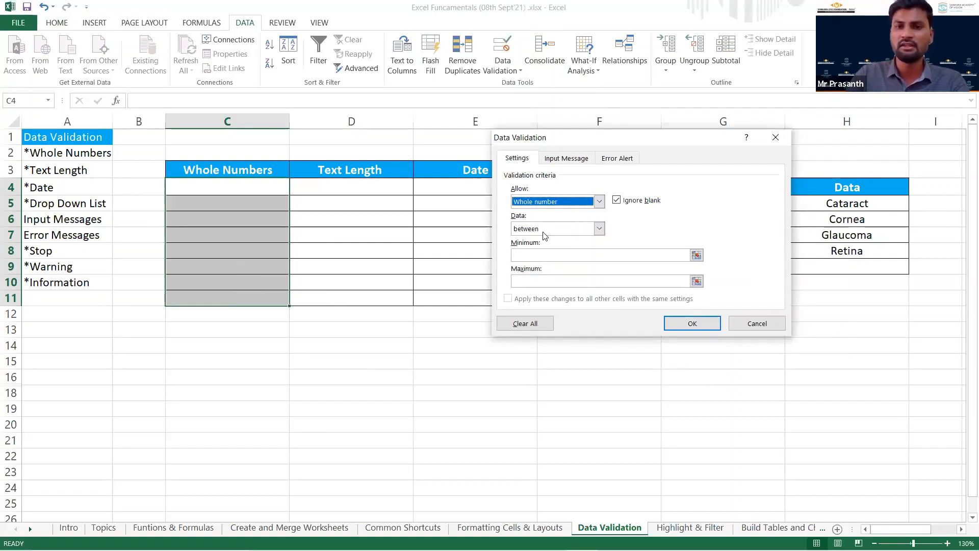
pyautogui.click(549, 254)
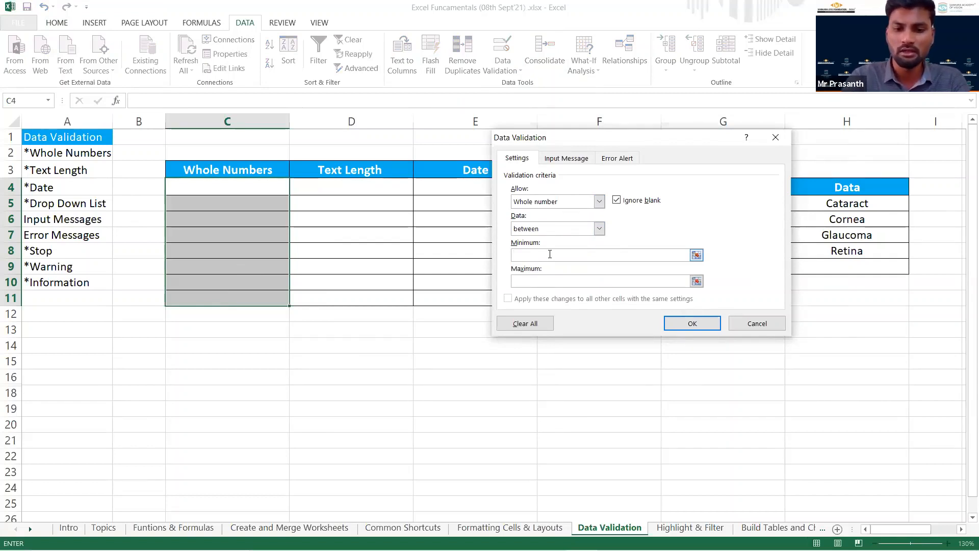
pyautogui.write('10')
pyautogui.press('Tab')
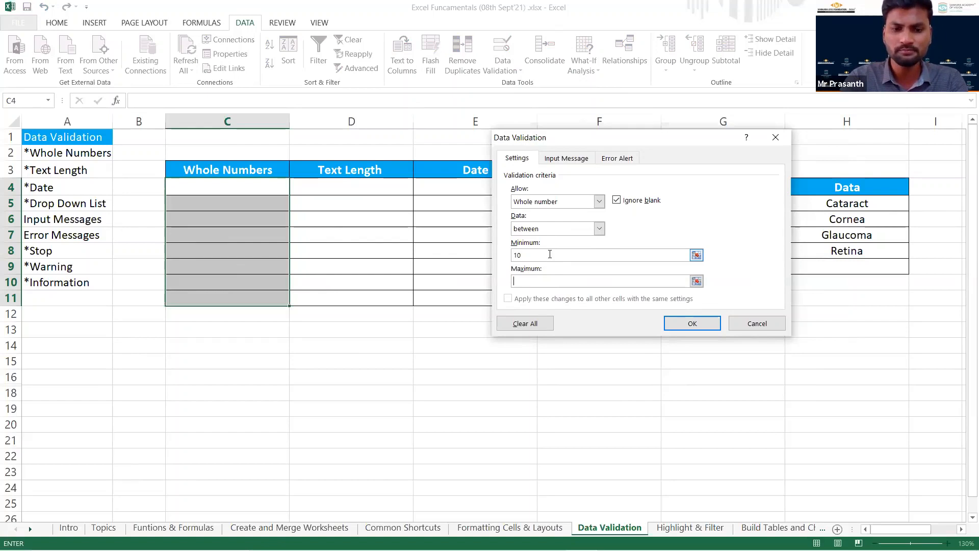
pyautogui.write('20')
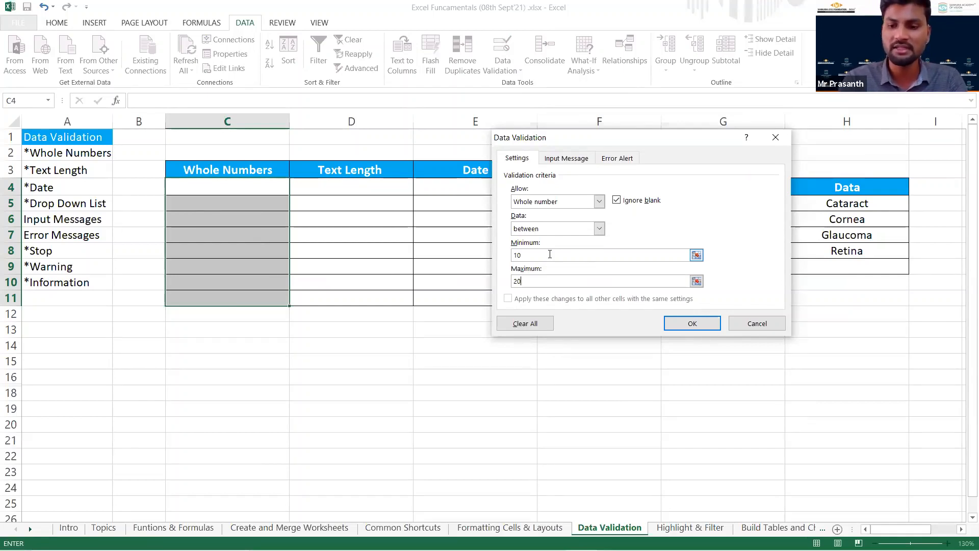
pyautogui.press('Return')
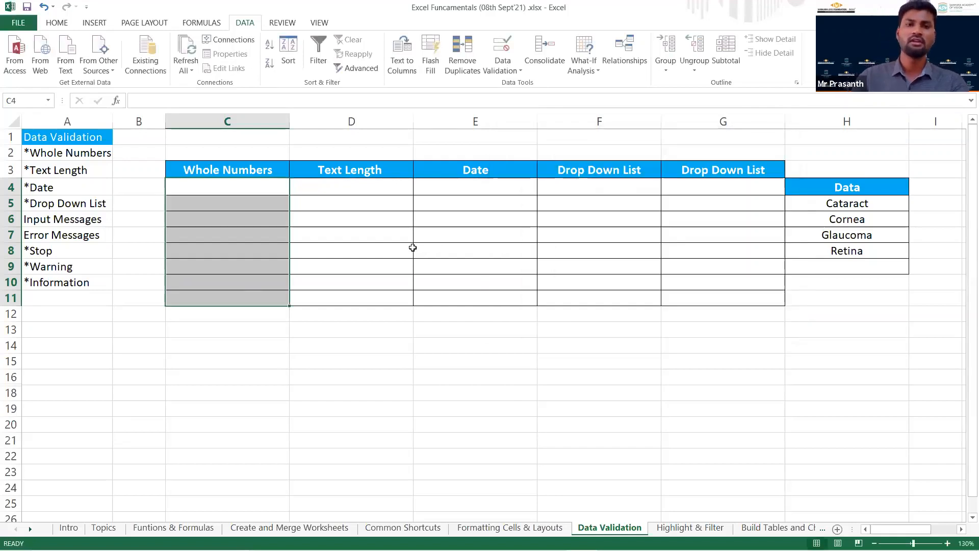
# Enter 12 in cell C4 and 17 in cell C5 under Whole Numbers.
pyautogui.click(244, 185)
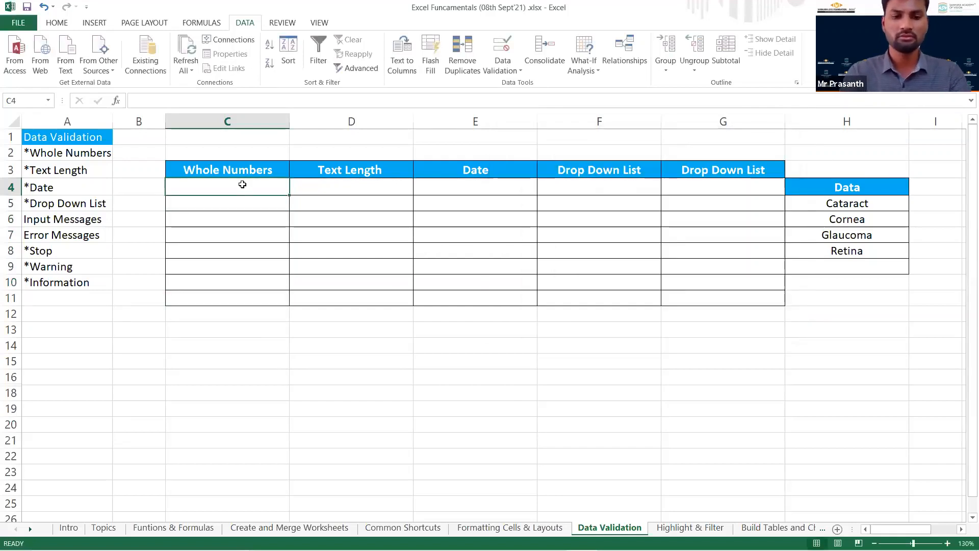
pyautogui.write('12')
pyautogui.press('Return')
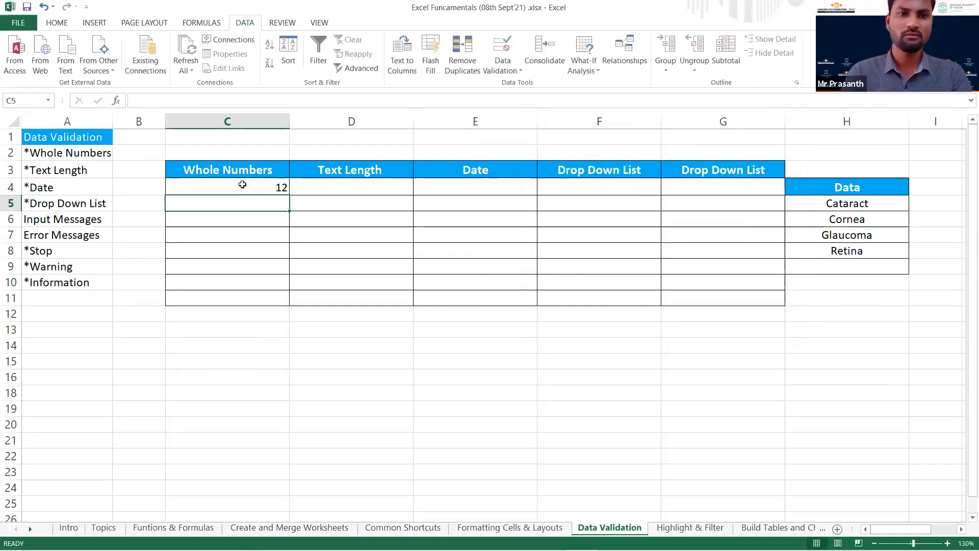
pyautogui.write('17')
pyautogui.press('Return')
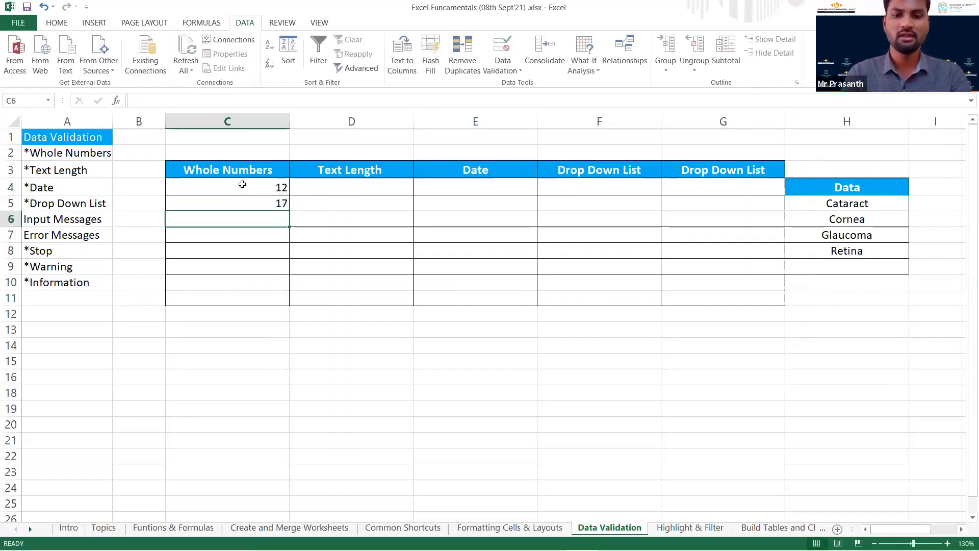
# Test the whole-number rule by trying to enter 9 and 21 in cell C6, and discard the entry.
pyautogui.write('9')
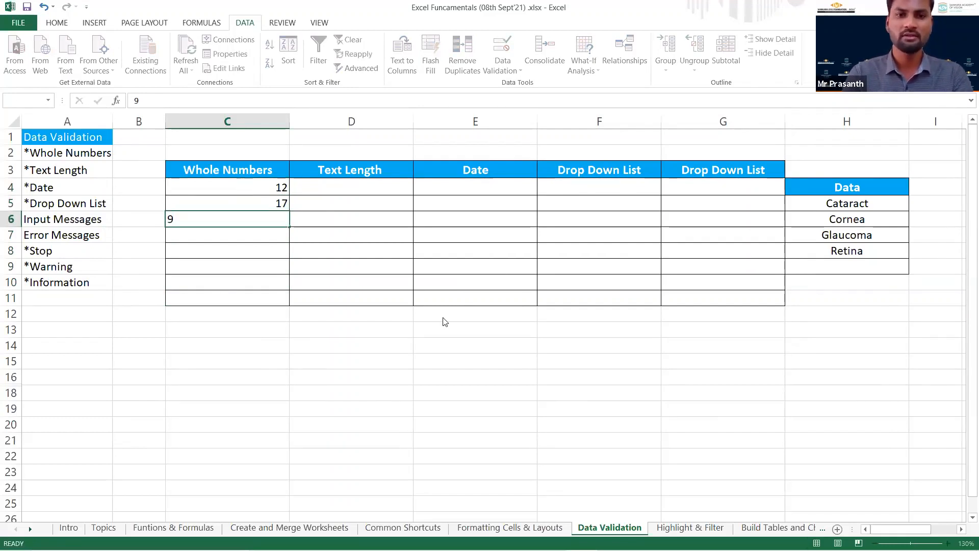
pyautogui.press('Return')
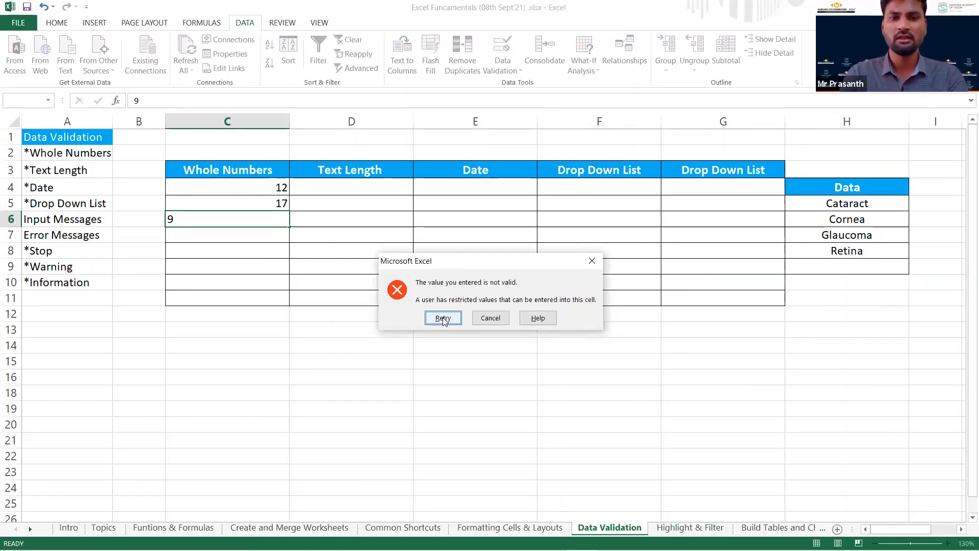
pyautogui.click(443, 318)
pyautogui.write('21')
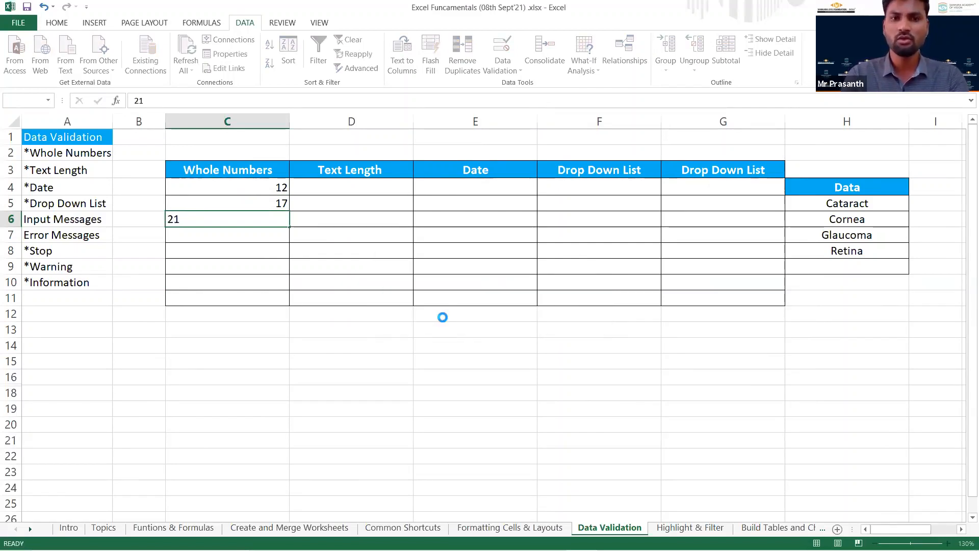
pyautogui.press('Return')
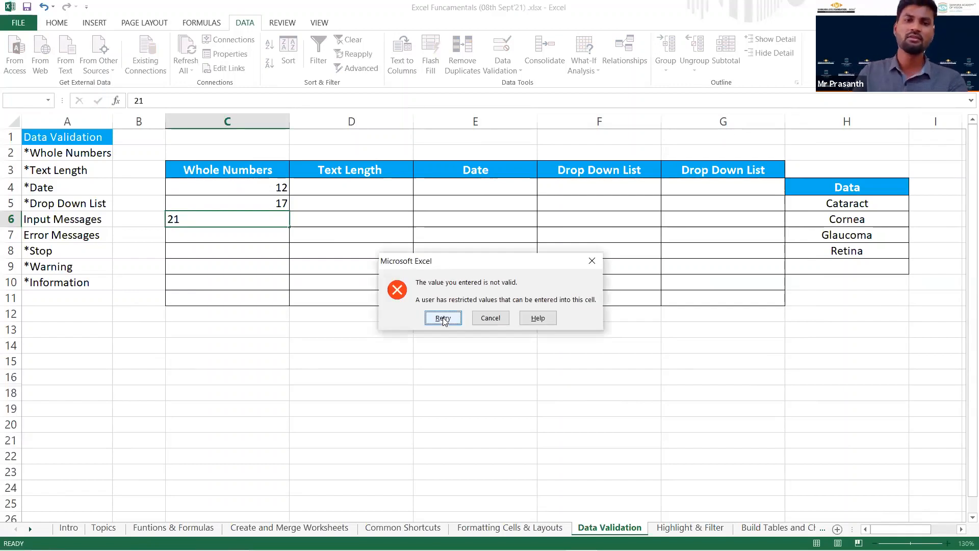
pyautogui.press('Escape')
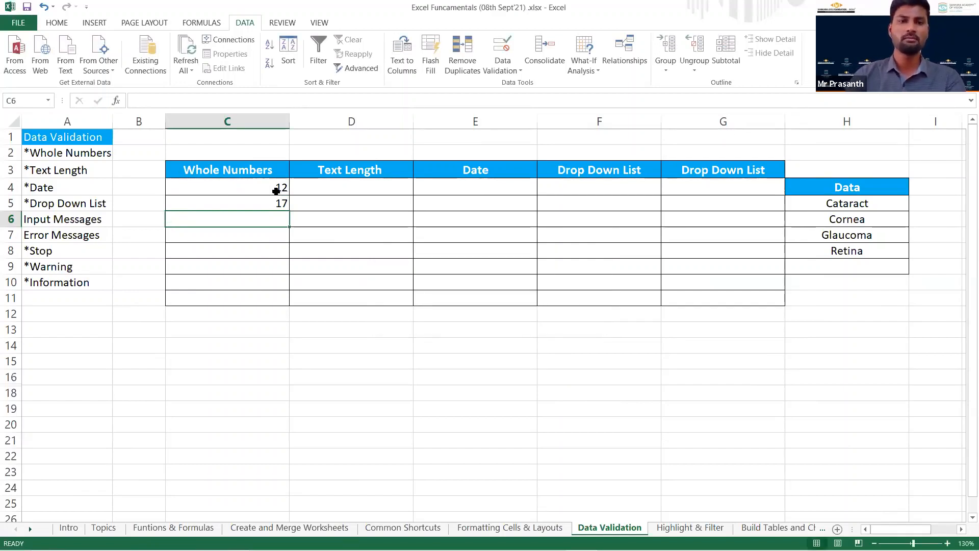
# Select cell D4, the first empty cell under Text Length.
pyautogui.moveTo(276, 190); pyautogui.dragTo(275, 209)
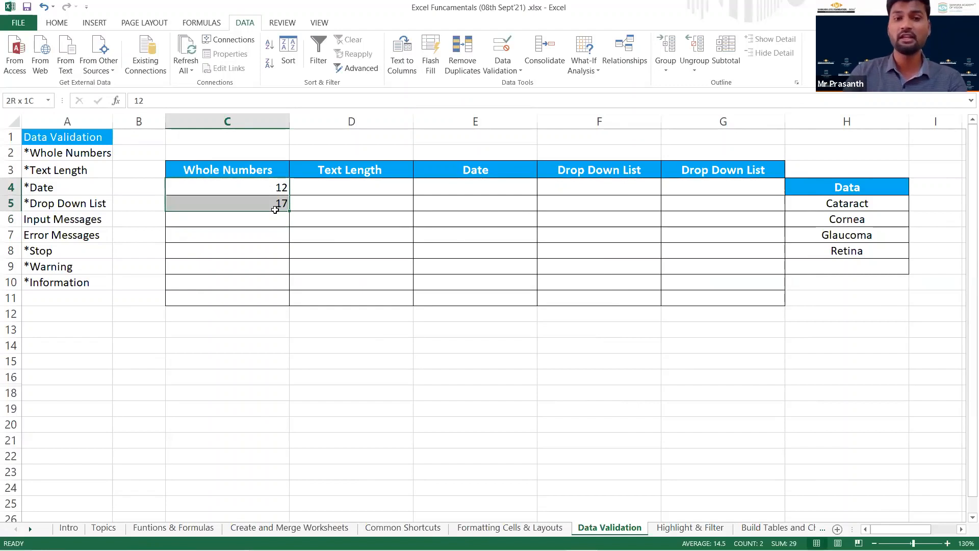
pyautogui.click(351, 188)
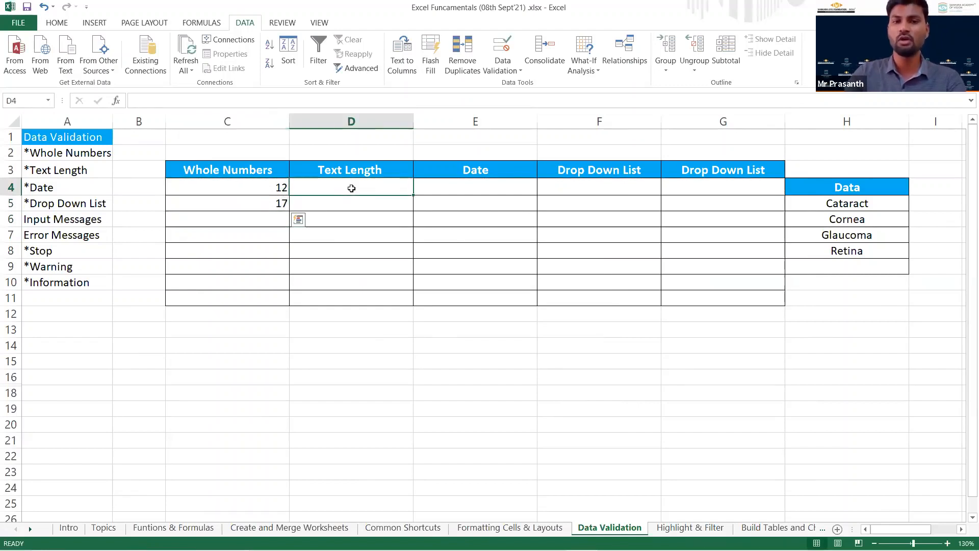
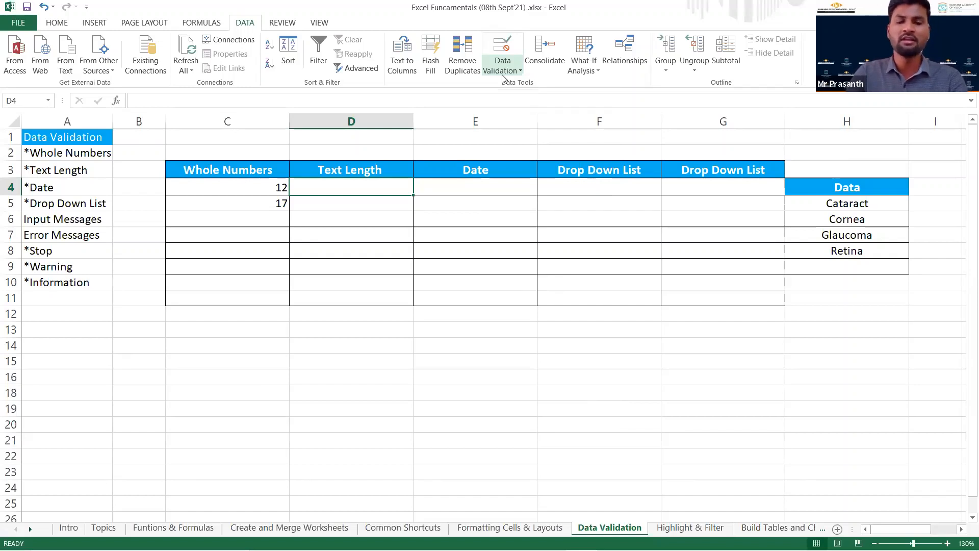
# Add a Data Validation rule to cell D4 under Text Length allowing a text length between 7 and 8.
pyautogui.click(502, 75)
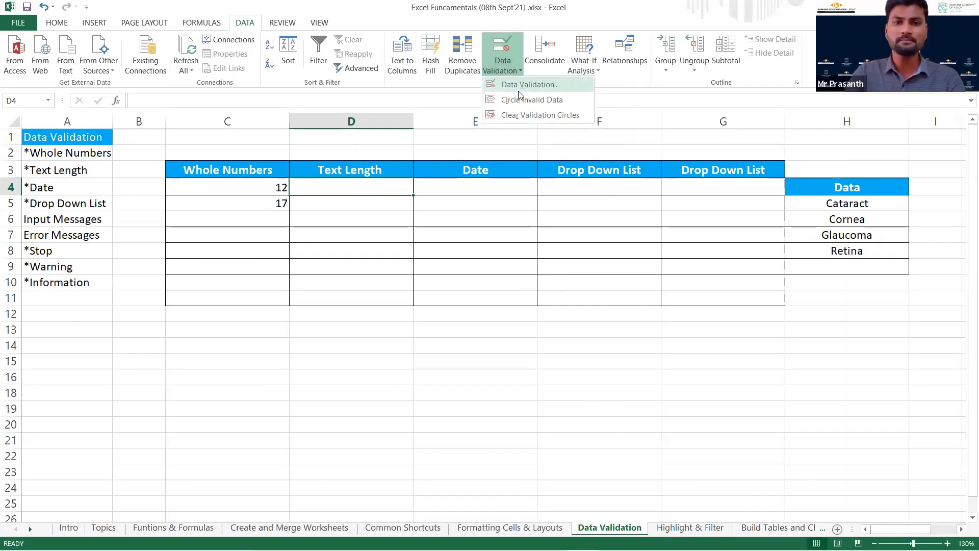
pyautogui.click(520, 83)
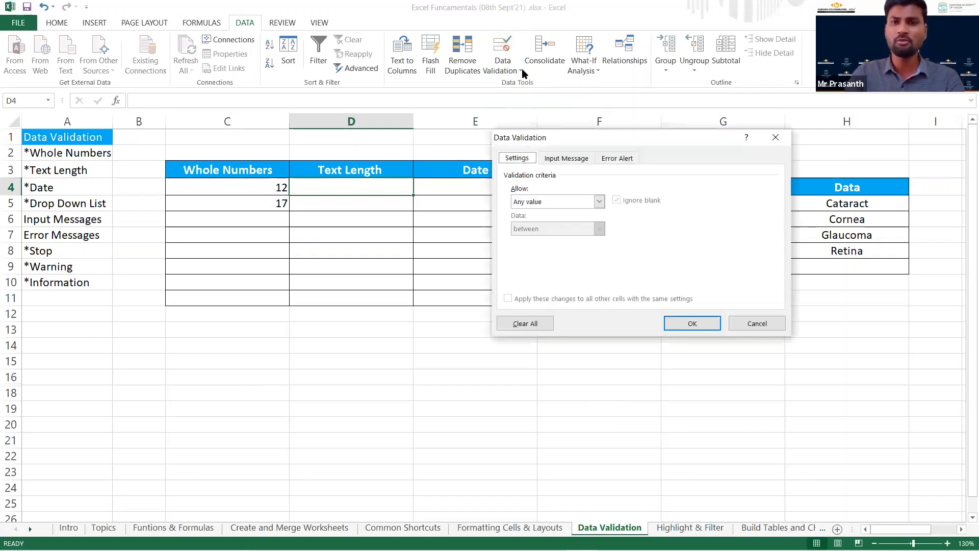
pyautogui.click(600, 203)
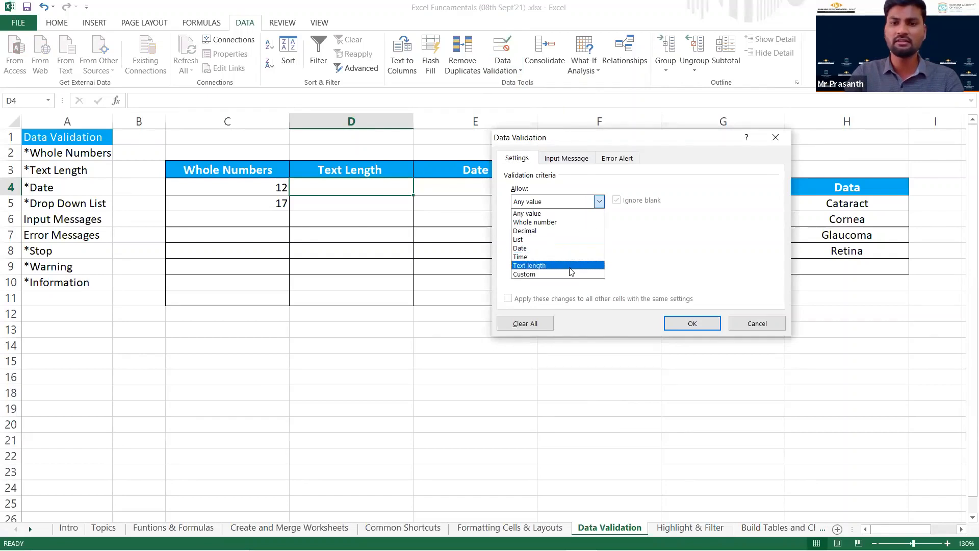
pyautogui.click(570, 266)
pyautogui.click(546, 255)
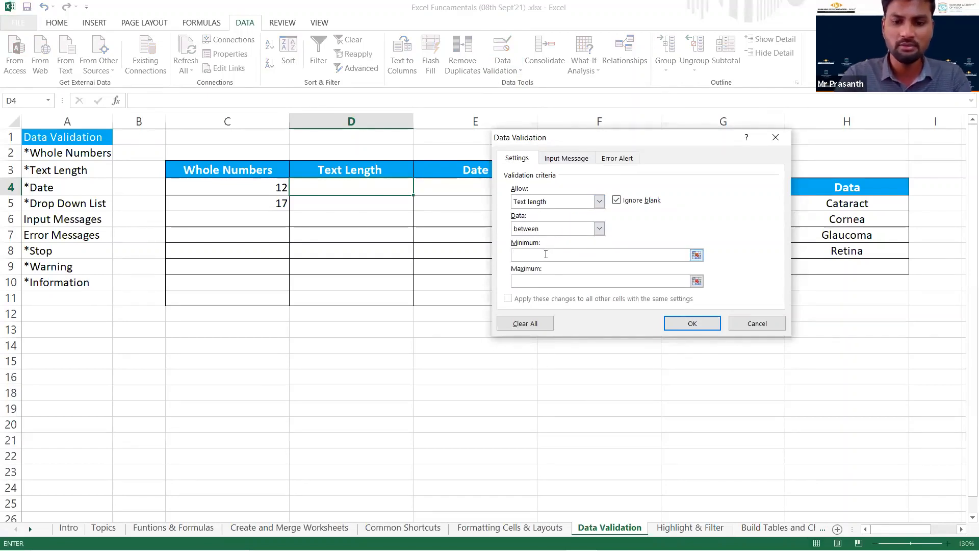
pyautogui.write('7')
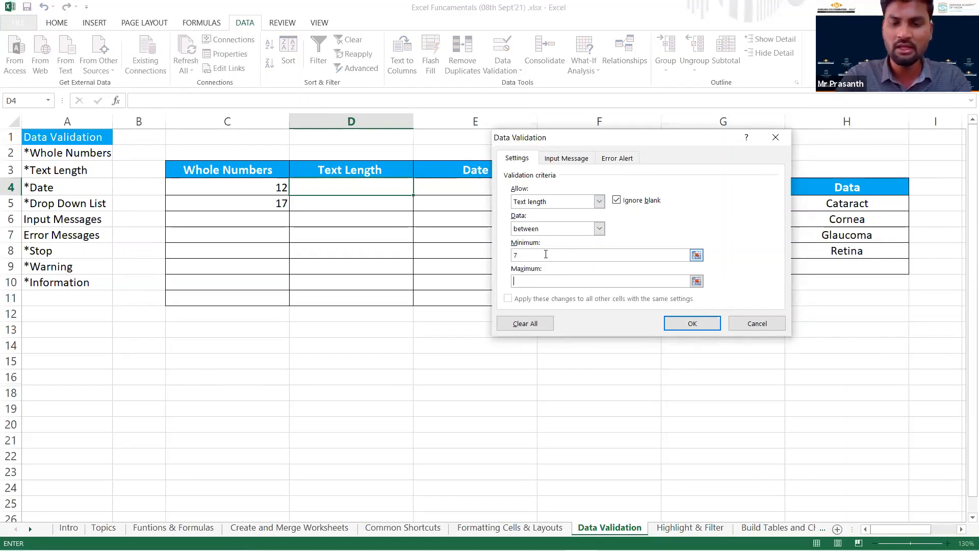
pyautogui.write('8')
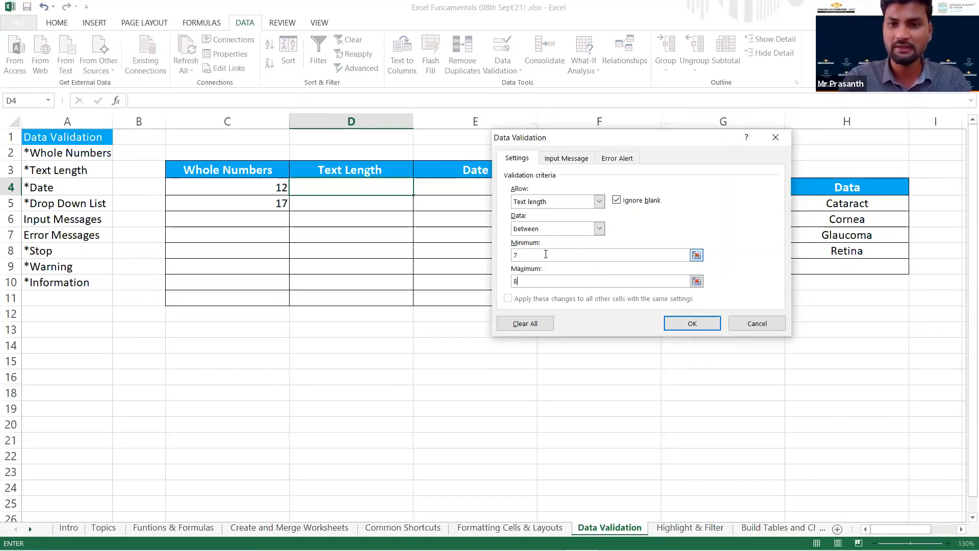
pyautogui.hotkey('shift', 'Tab')
pyautogui.press('Tab')
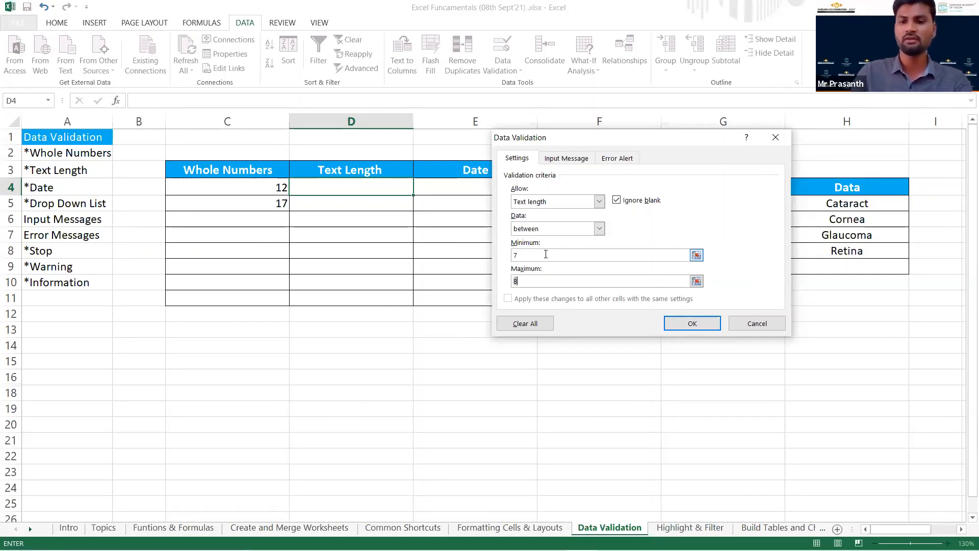
pyautogui.press('Return')
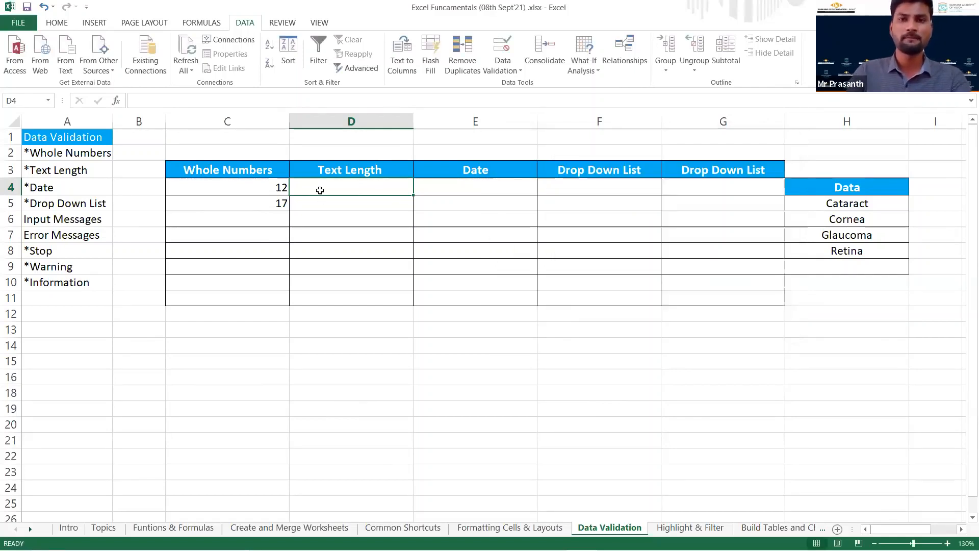
pyautogui.write('1234567')
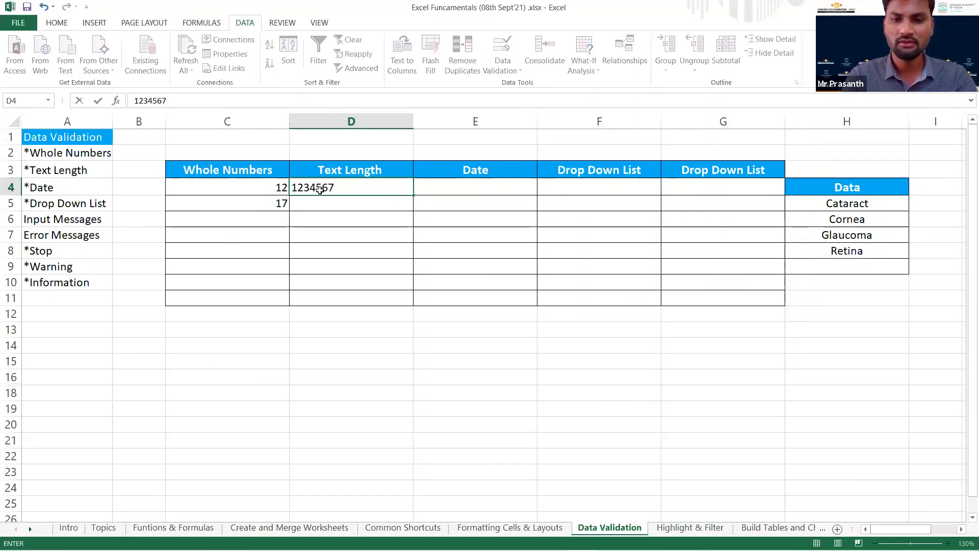
pyautogui.press('Return')
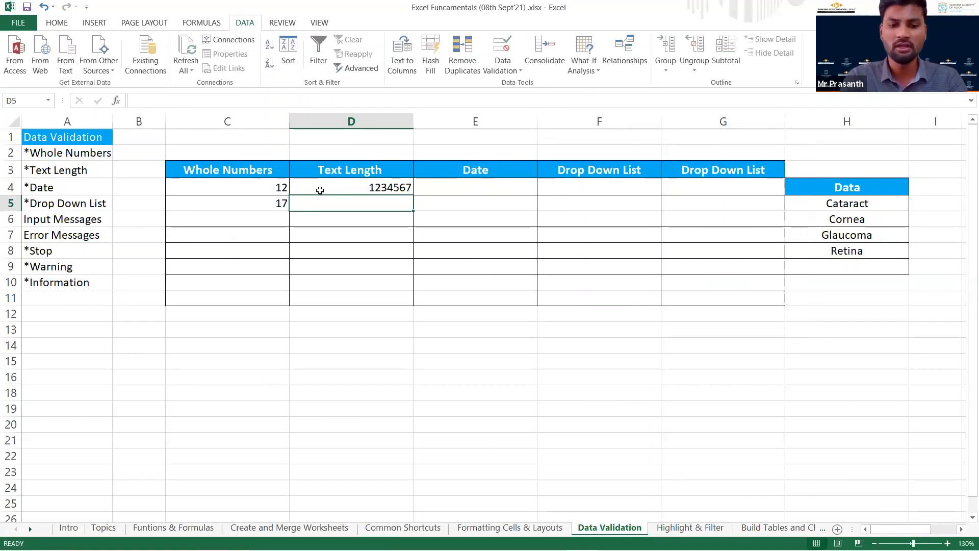
pyautogui.write('12345678')
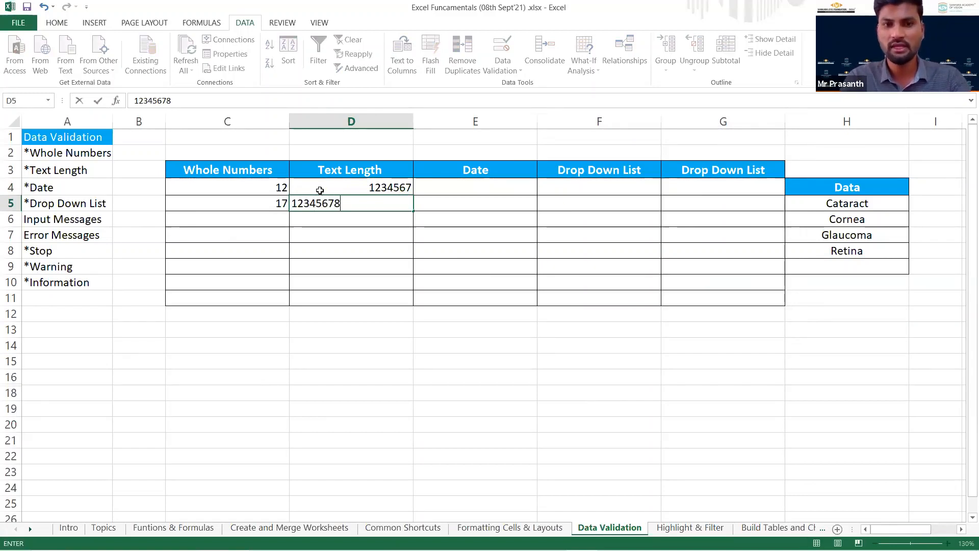
pyautogui.write('9')
pyautogui.press('Return')
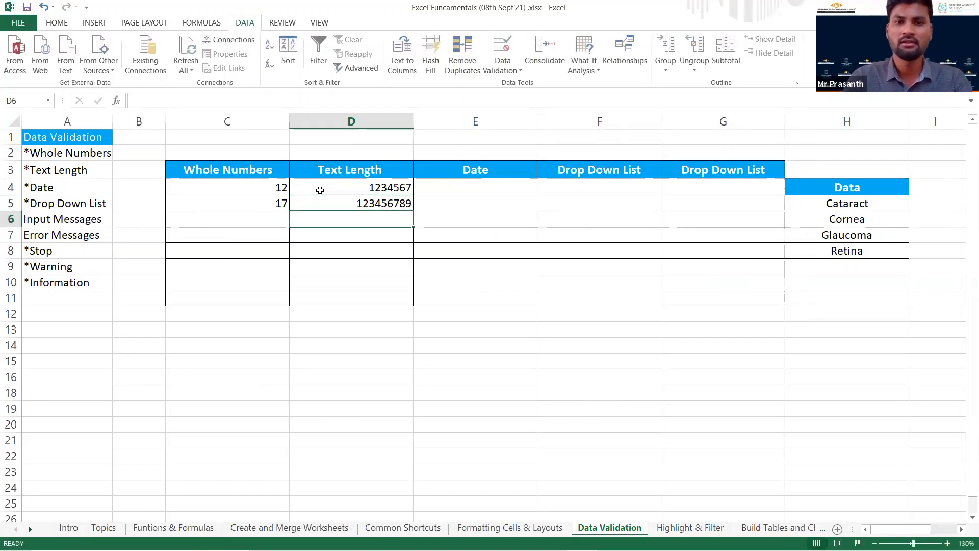
pyautogui.write('12345')
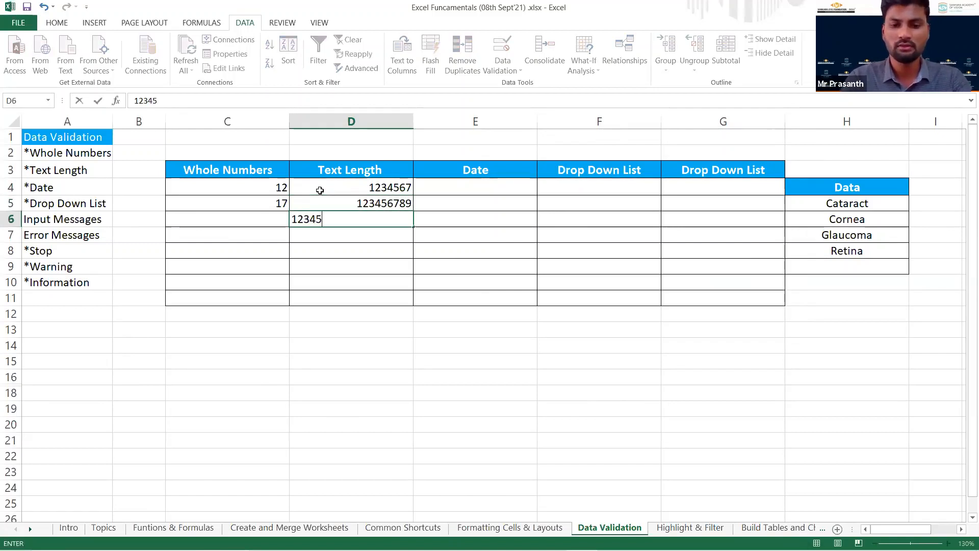
pyautogui.write('67890')
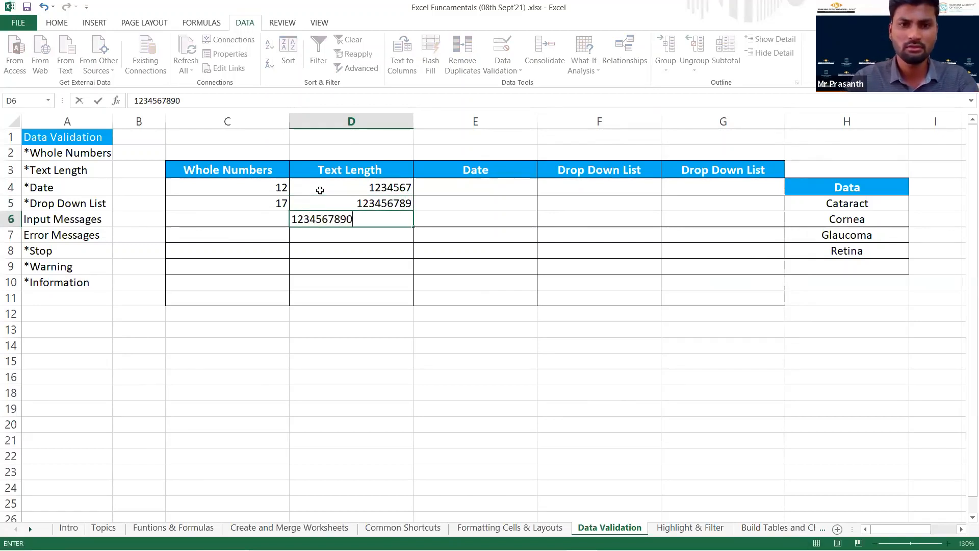
pyautogui.press('Return')
# Clear the entries in cells D5 and D6, and select the Text Length cells D4:D11.
pyautogui.press('Up')
pyautogui.press('Up')
pyautogui.press('Up')
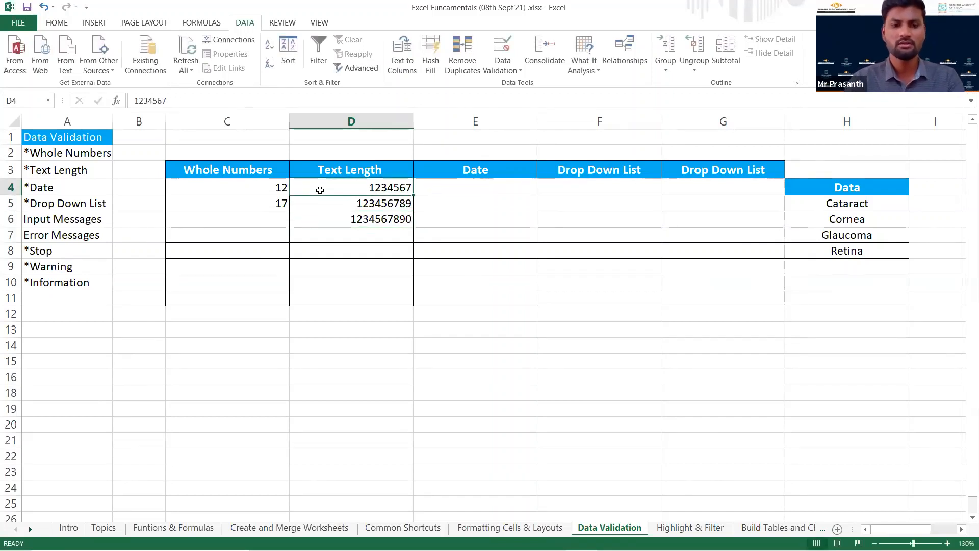
pyautogui.hotkey('shift', 'Down')
pyautogui.hotkey('shift', 'Down')
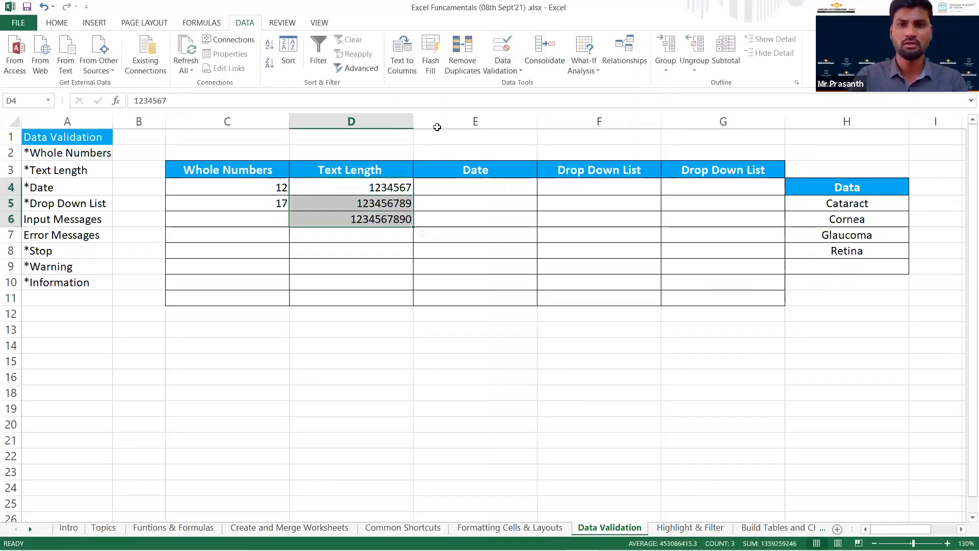
pyautogui.click(396, 189)
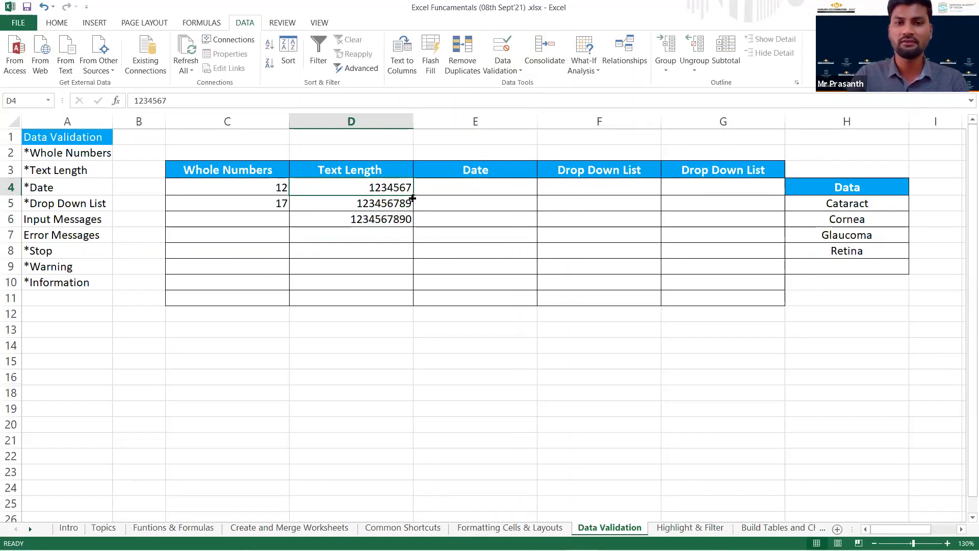
pyautogui.click(389, 206)
pyautogui.moveTo(390, 219); pyautogui.dragTo(390, 222)
pyautogui.press('Delete')
pyautogui.moveTo(387, 186); pyautogui.dragTo(391, 300)
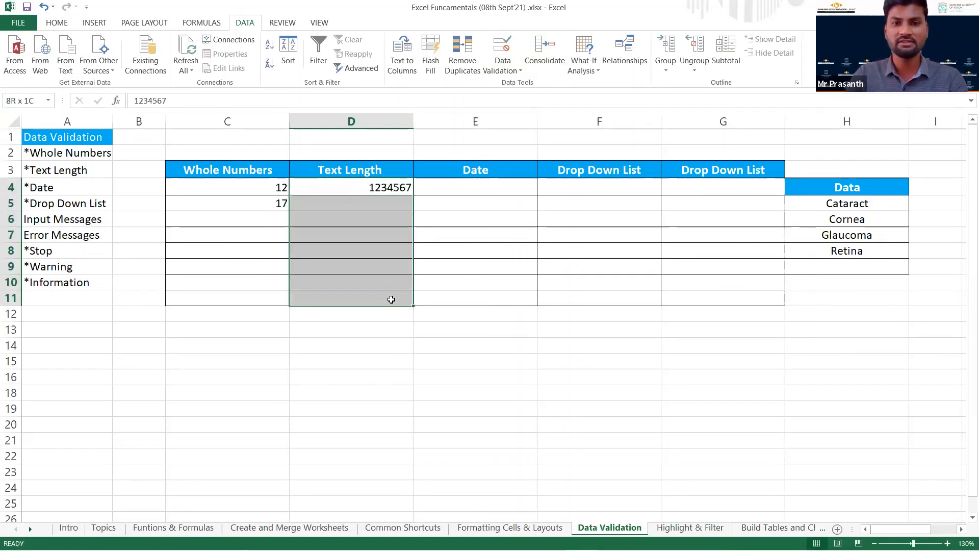
pyautogui.click(508, 73)
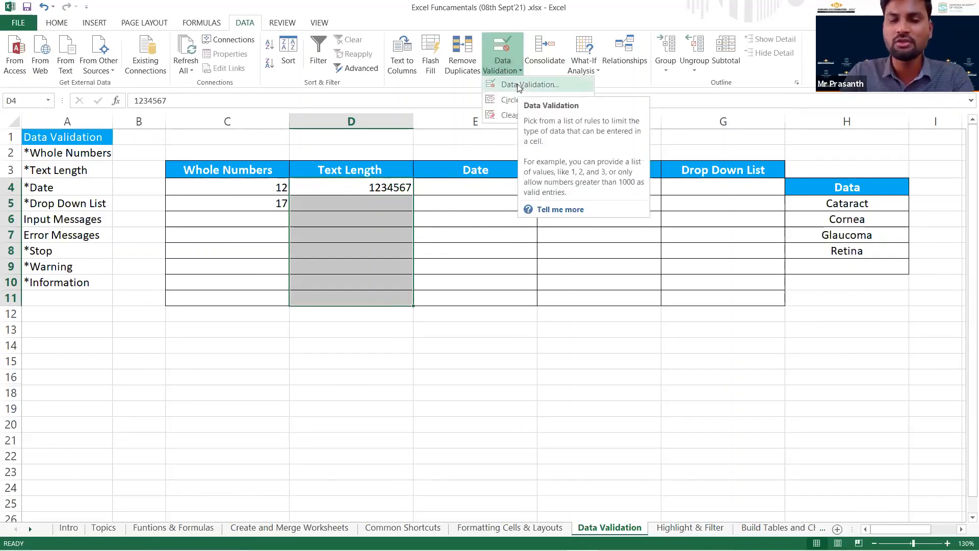
pyautogui.click(521, 85)
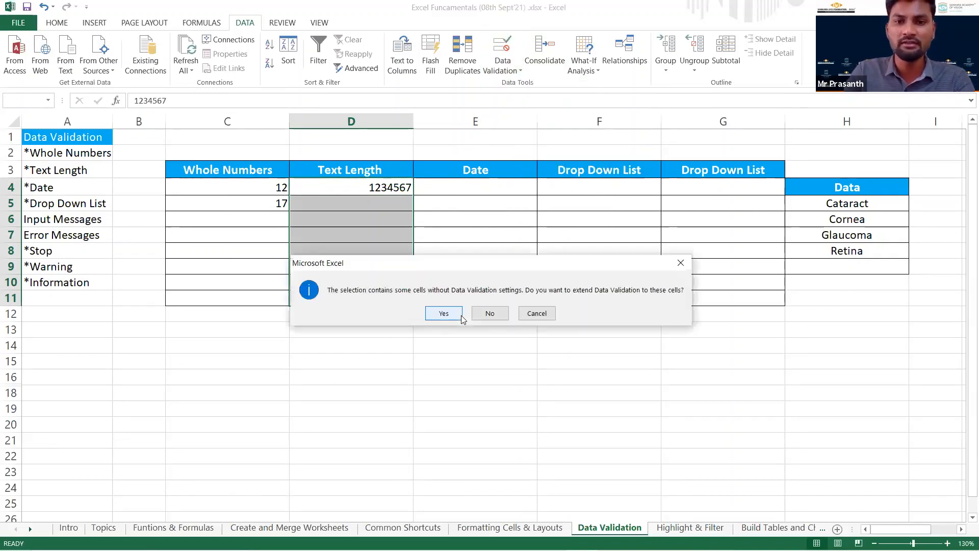
pyautogui.click(474, 316)
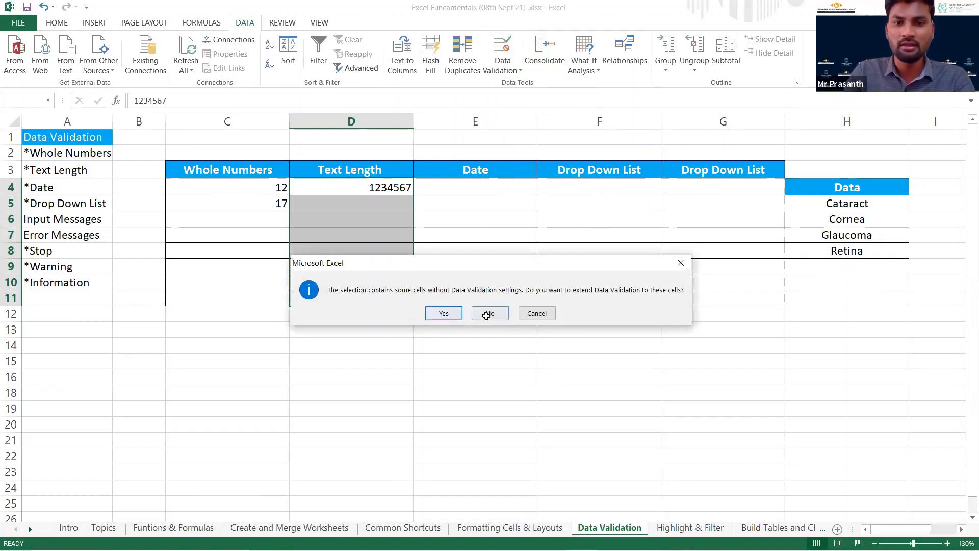
pyautogui.click(599, 203)
pyautogui.click(566, 262)
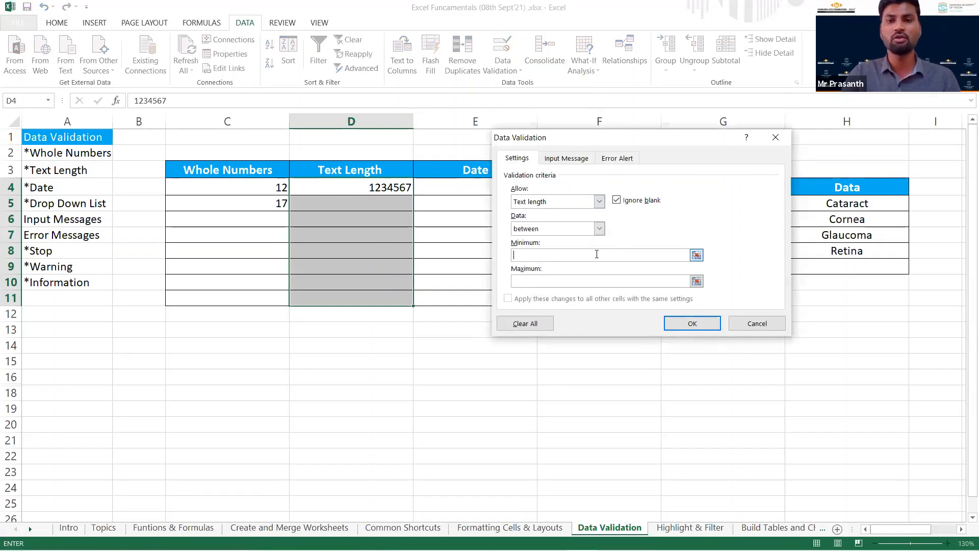
pyautogui.click(757, 324)
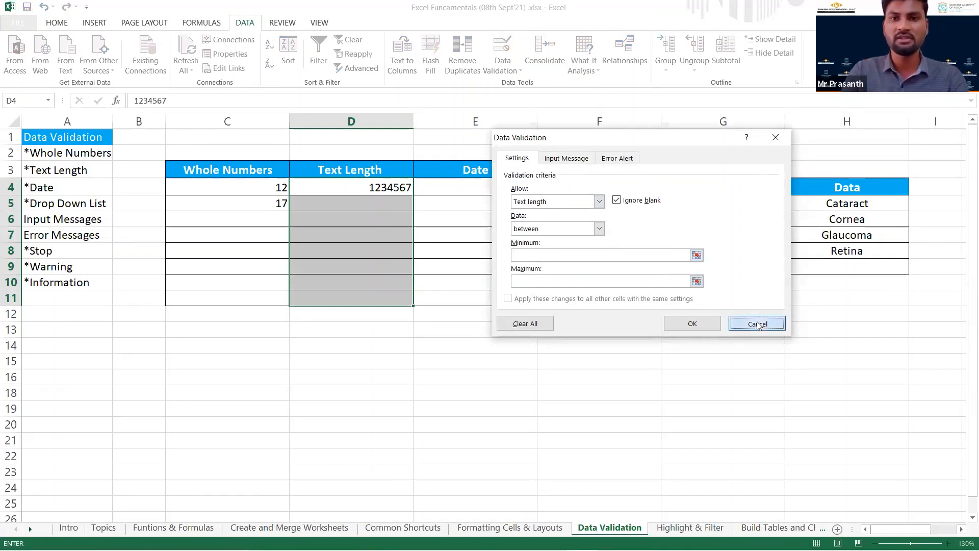
# Extend cell D4's Data Validation rule, text length between 7 and 8, to all selected cells D4:D11.
pyautogui.click(506, 72)
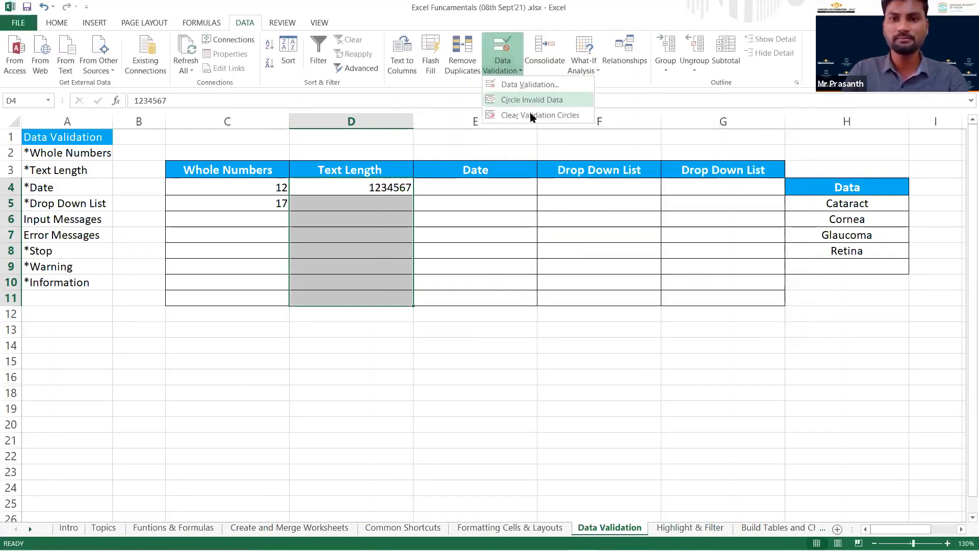
pyautogui.click(530, 115)
pyautogui.click(516, 69)
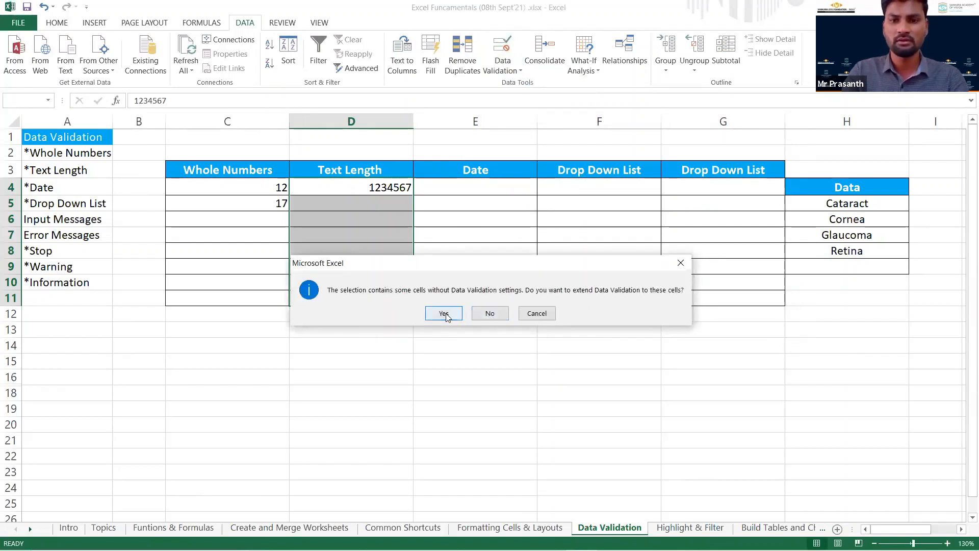
pyautogui.press('Return')
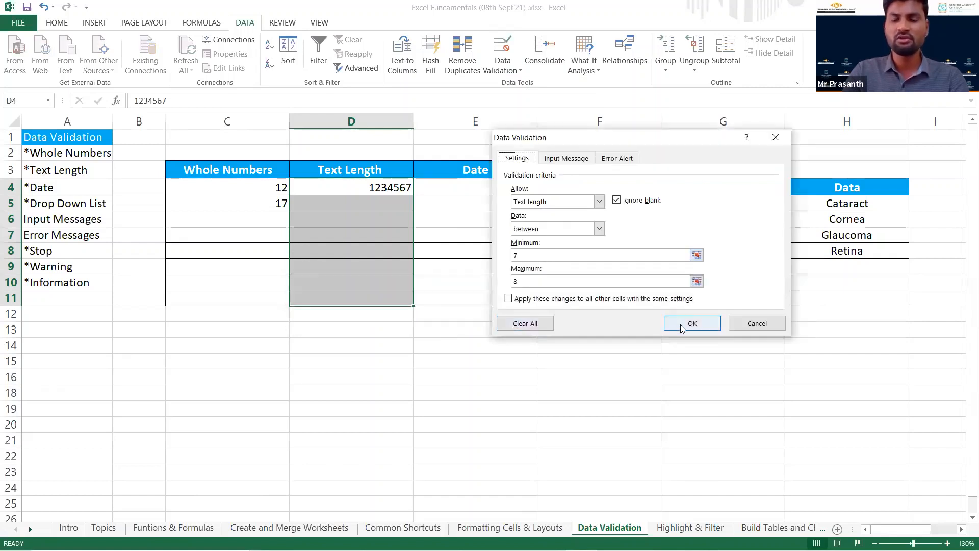
pyautogui.click(681, 328)
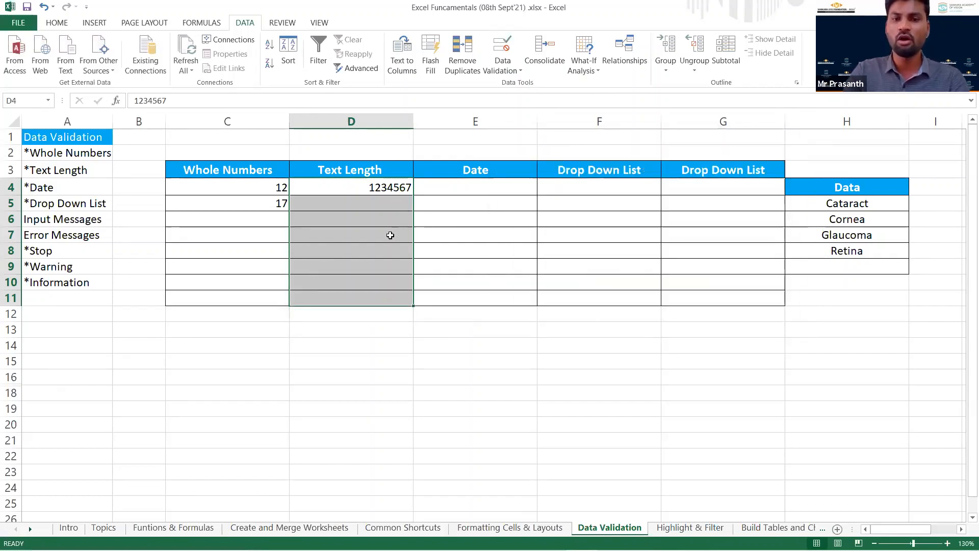
# Test the text-length rule by trying to enter 123456789 in cell D5, and discard the entry.
pyautogui.click(370, 191)
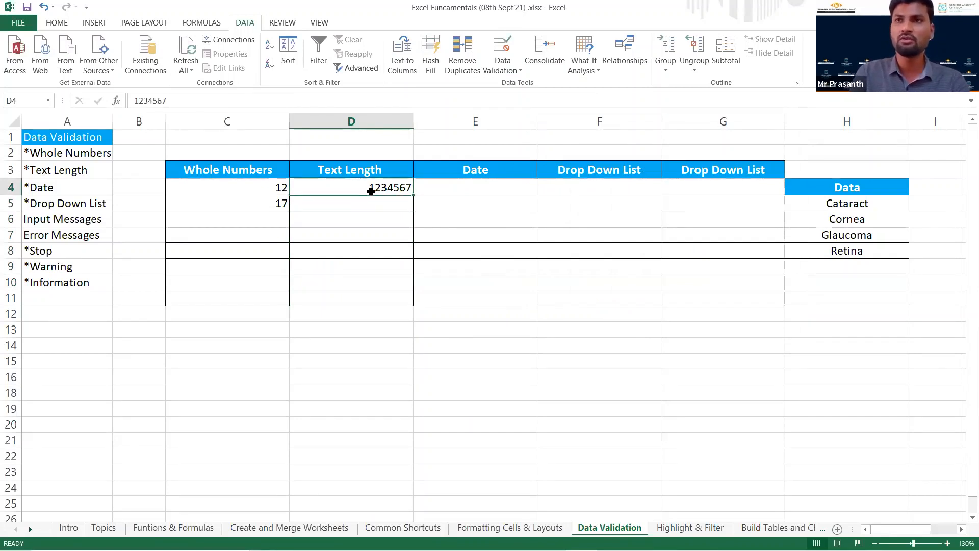
pyautogui.press('Return')
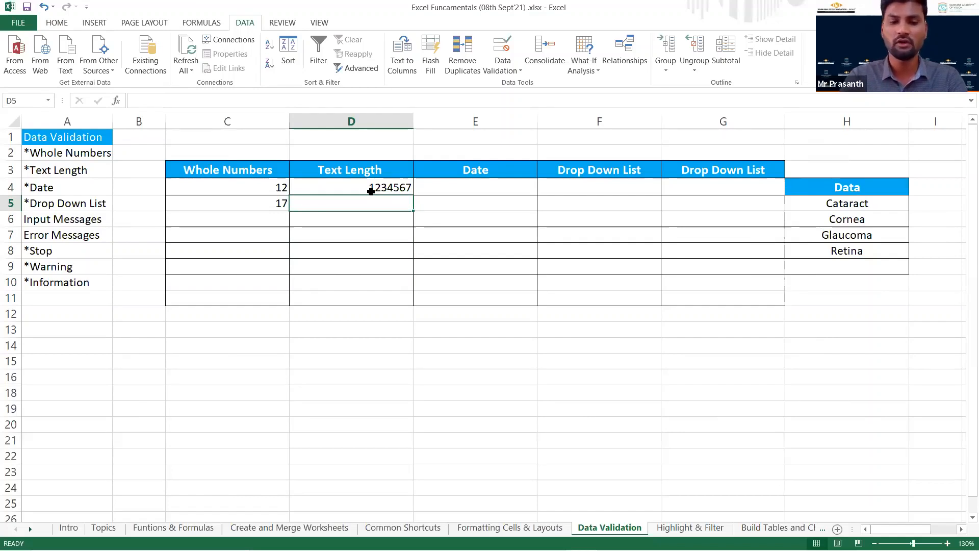
pyautogui.write('123456789')
pyautogui.press('Return')
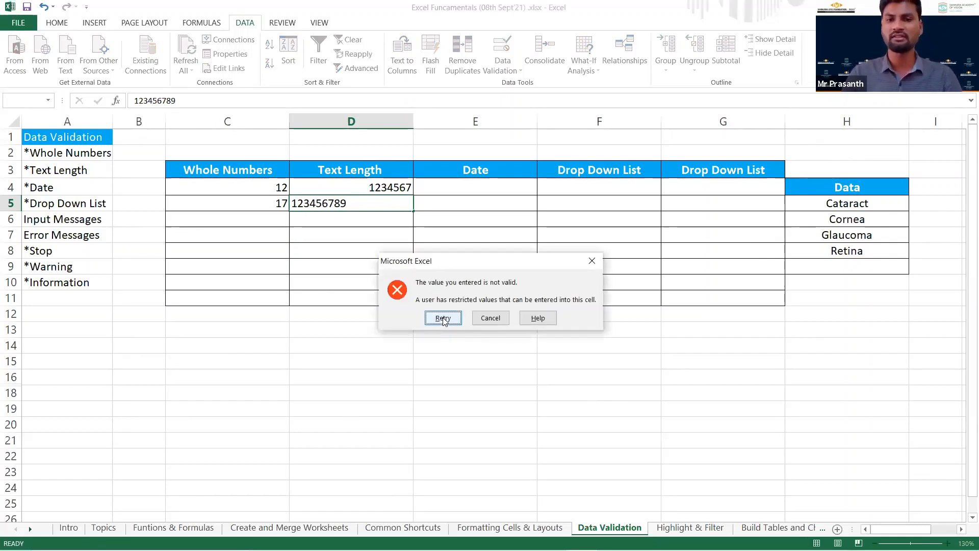
pyautogui.click(479, 319)
# Select the Date cells E4:E11 and set their Data Validation criteria to allow Date values.
pyautogui.click(467, 189)
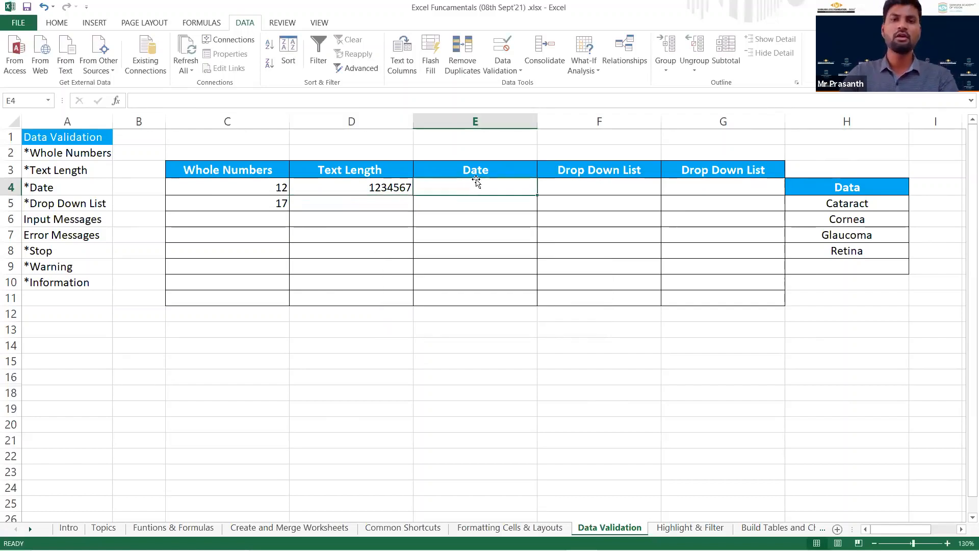
pyautogui.click(501, 74)
pyautogui.moveTo(467, 194); pyautogui.dragTo(468, 304)
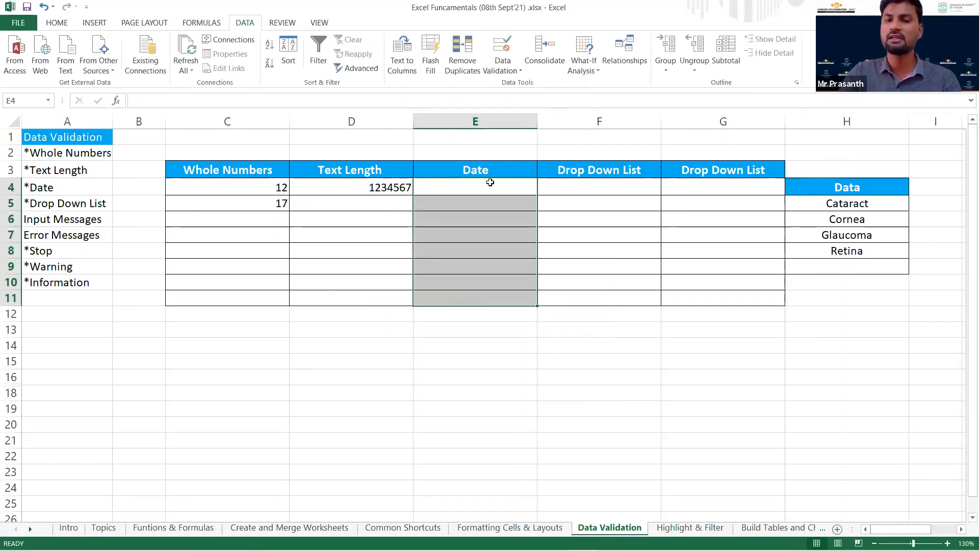
pyautogui.click(509, 73)
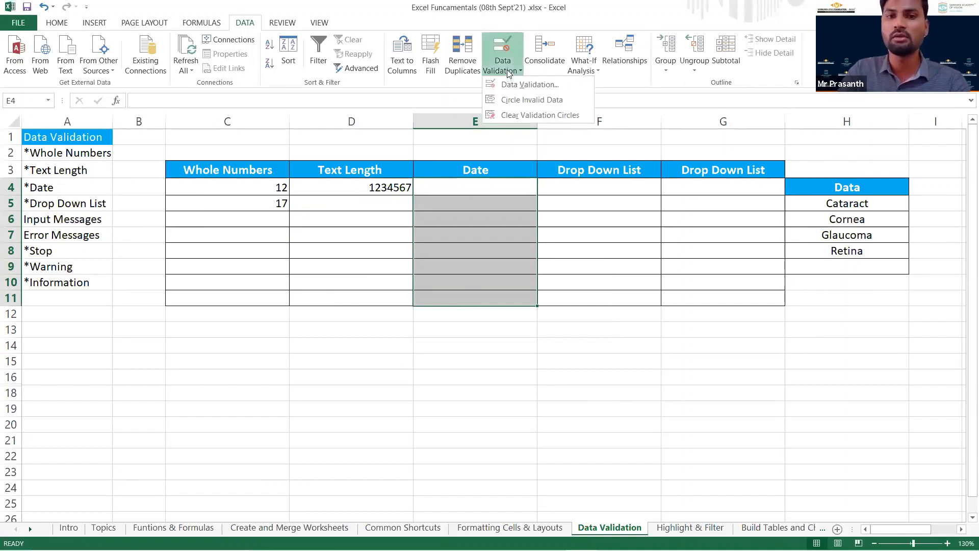
pyautogui.click(508, 85)
pyautogui.click(590, 200)
pyautogui.click(553, 255)
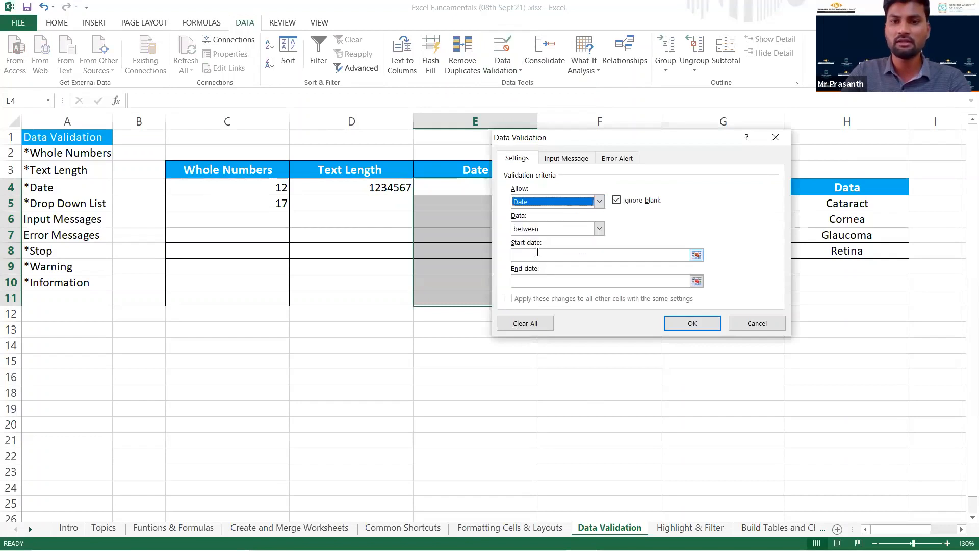
# Restrict the dates in E4:E11 to between 01/02/2020 and 31/01/2021 and apply the rule.
pyautogui.click(539, 254)
pyautogui.write('01')
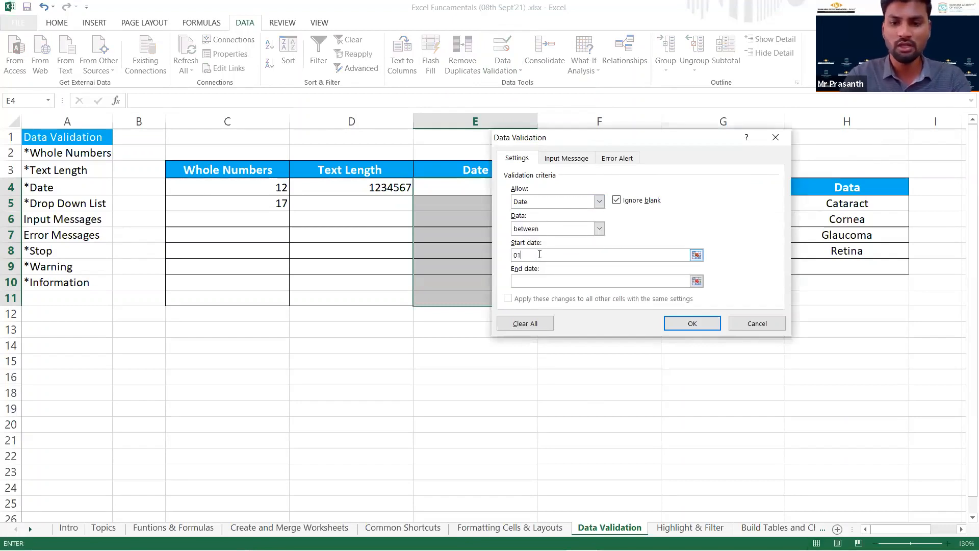
pyautogui.write('/02')
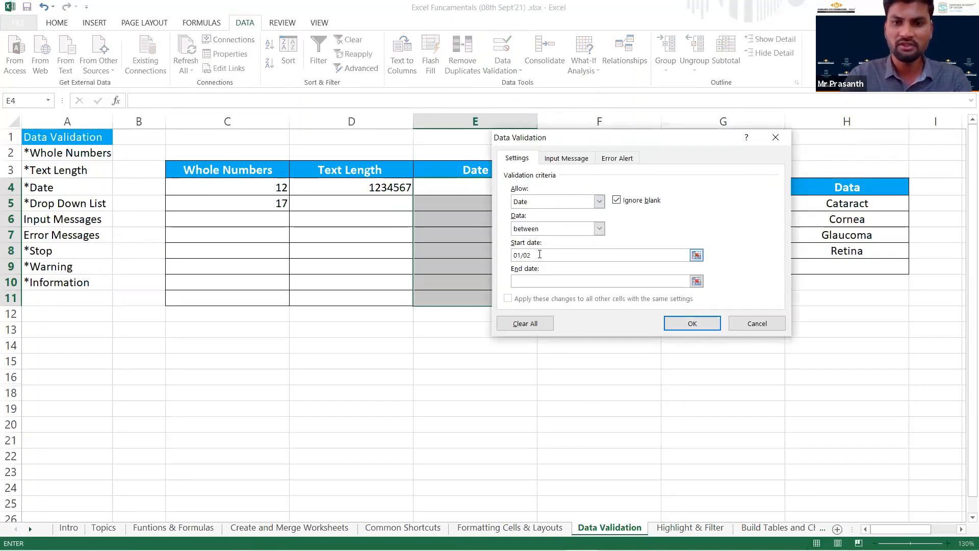
pyautogui.write('/2020')
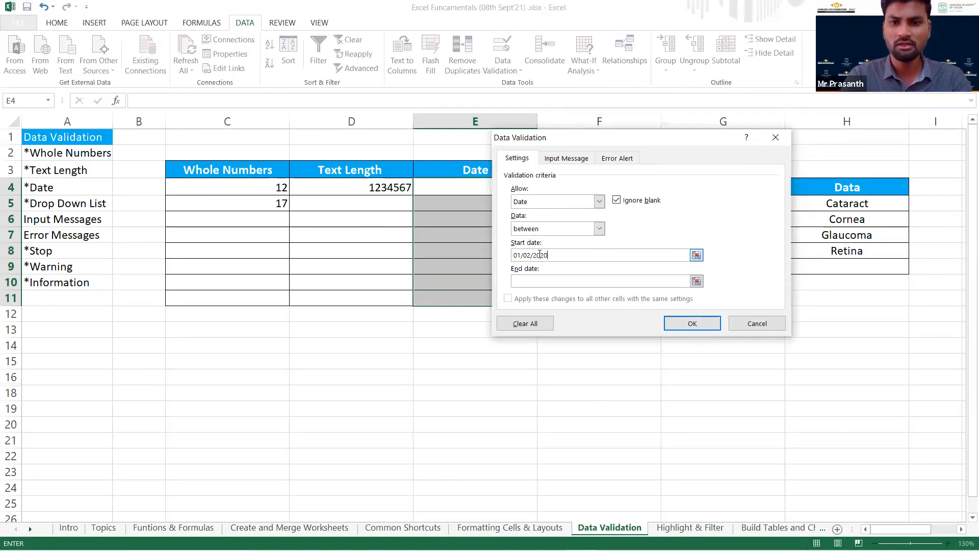
pyautogui.click(541, 279)
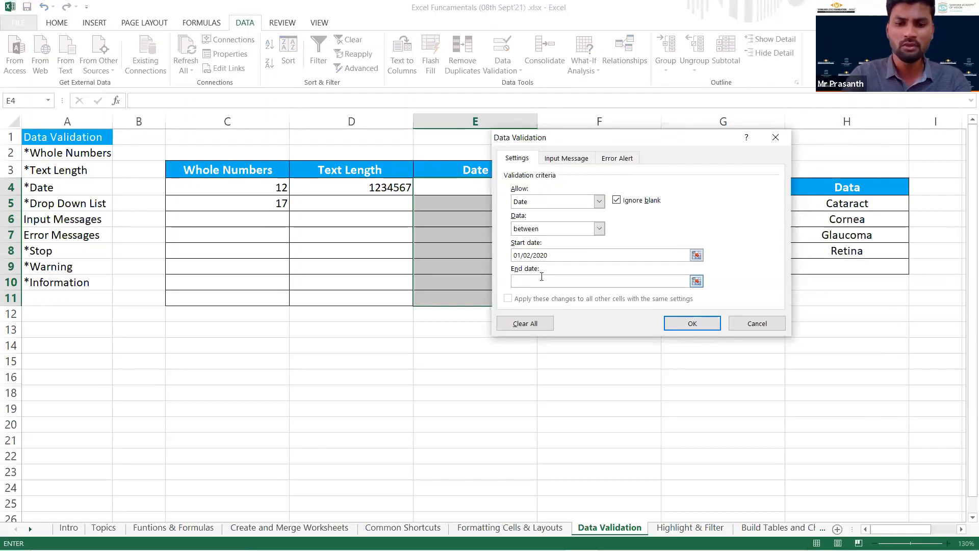
pyautogui.write('31')
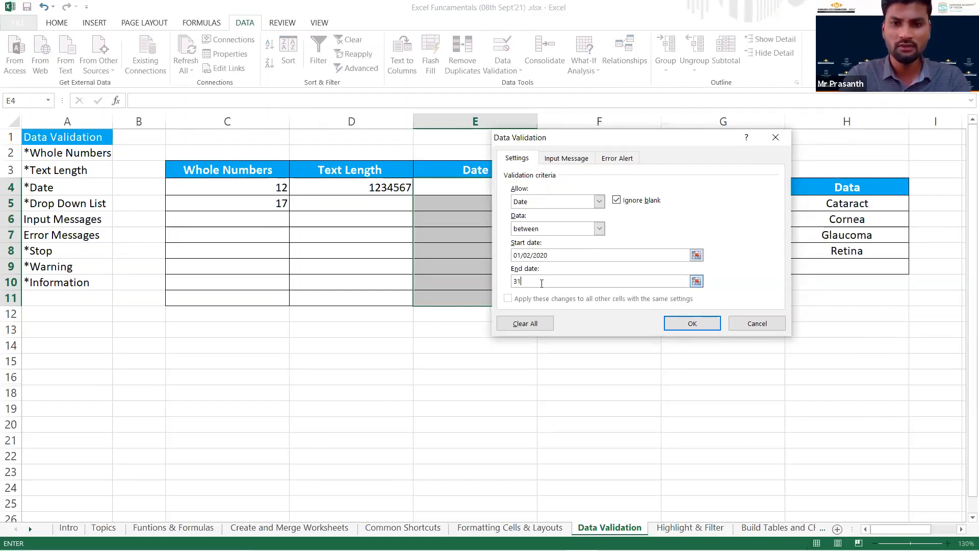
pyautogui.write('/01')
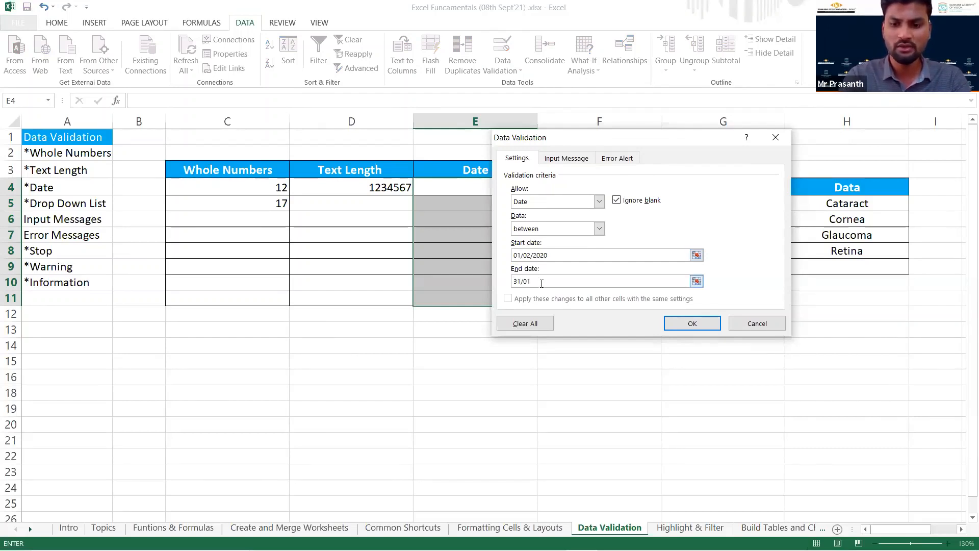
pyautogui.write('/2021')
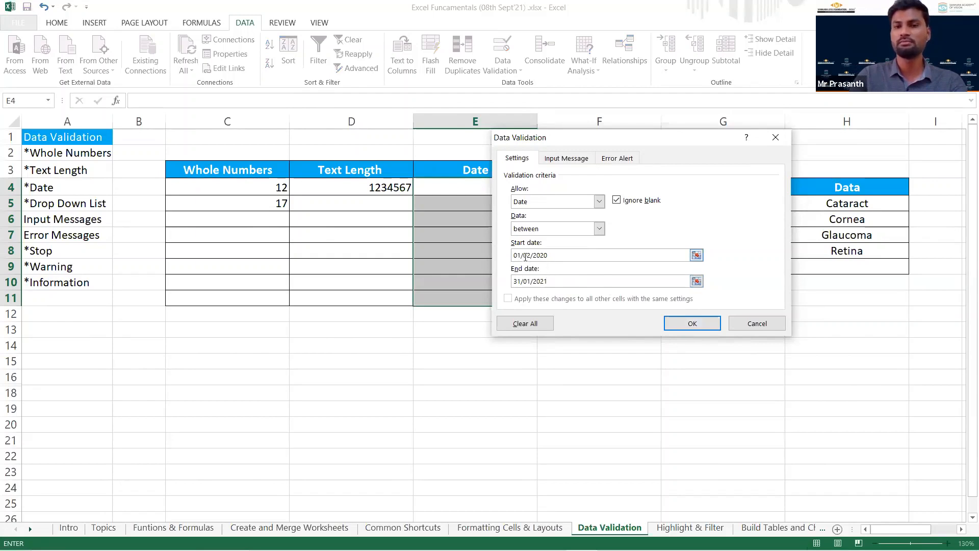
pyautogui.click(681, 326)
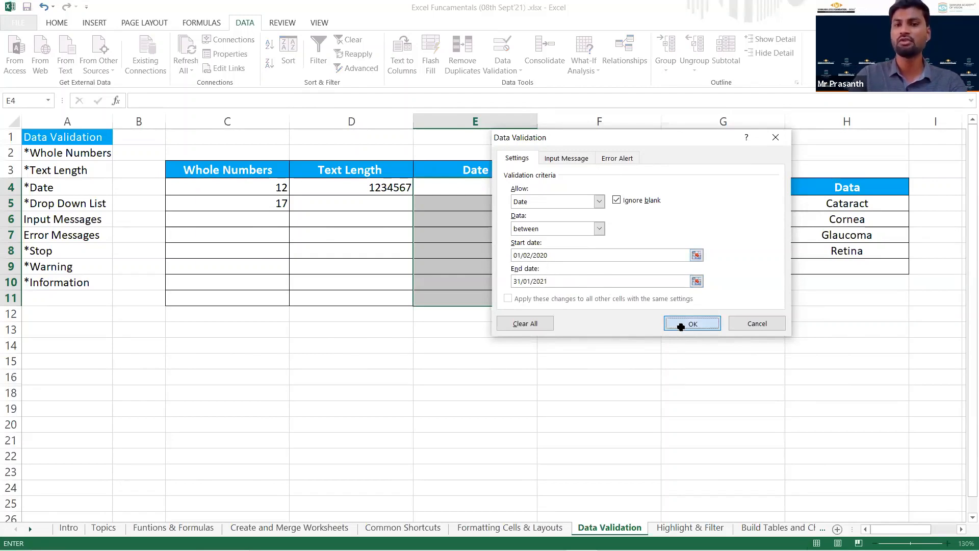
# Enter the date 01/05/2020 in cell E4 under Date.
pyautogui.click(472, 190)
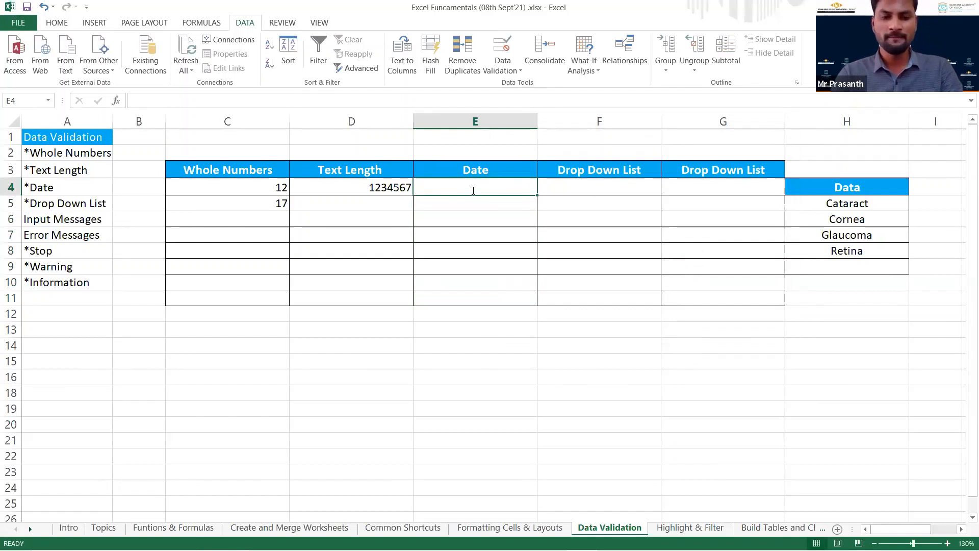
pyautogui.write('01/0')
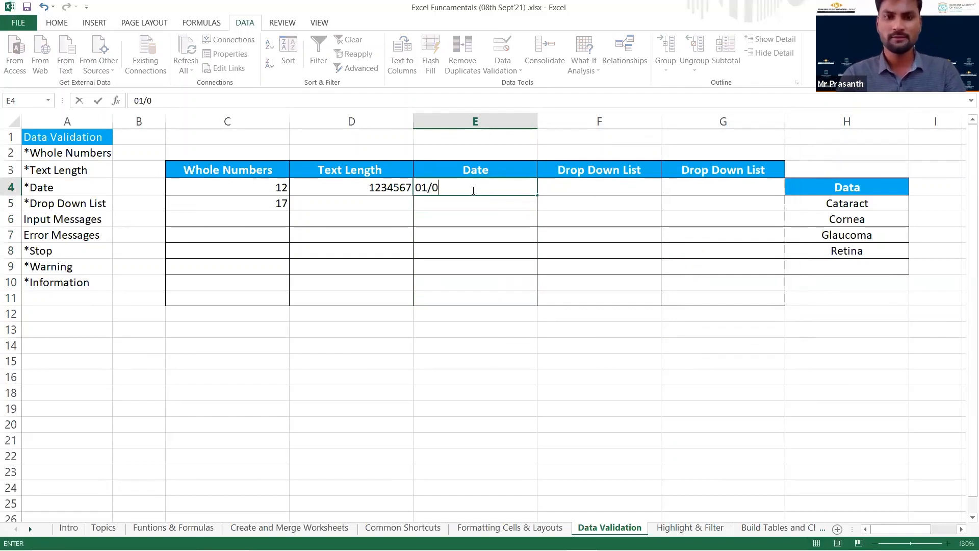
pyautogui.write('5/2022')
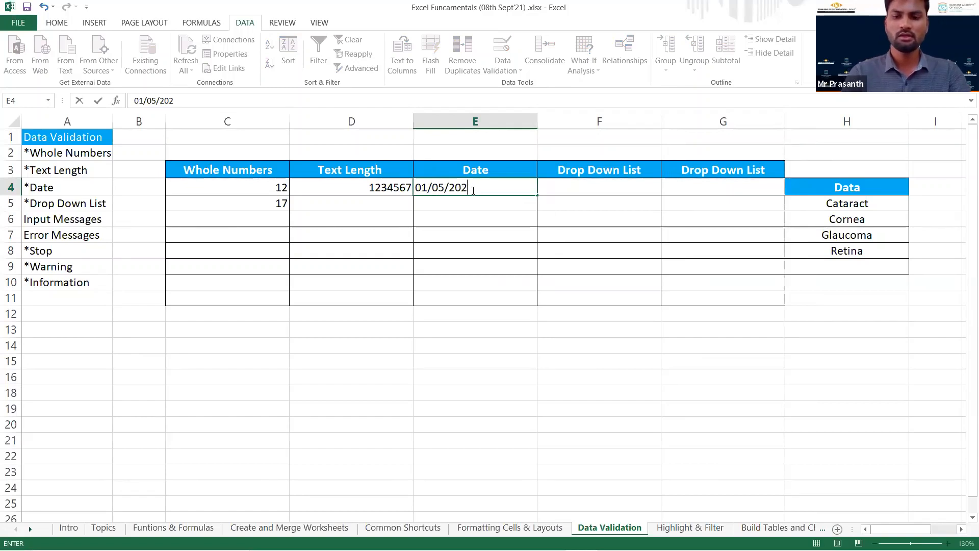
pyautogui.press('Return')
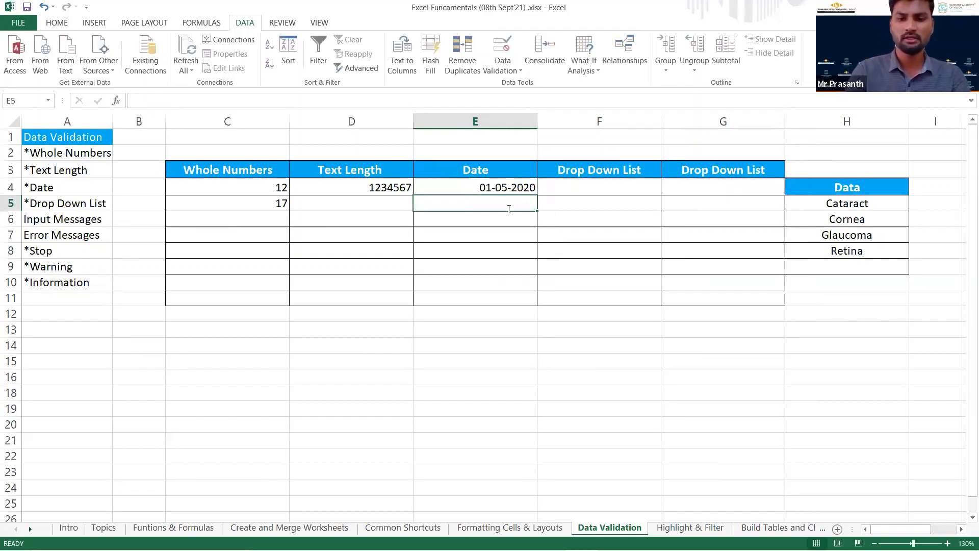
# Test the date rule by trying to enter 03/06/2018 in cell E5, and discard the entry.
pyautogui.write('03/0')
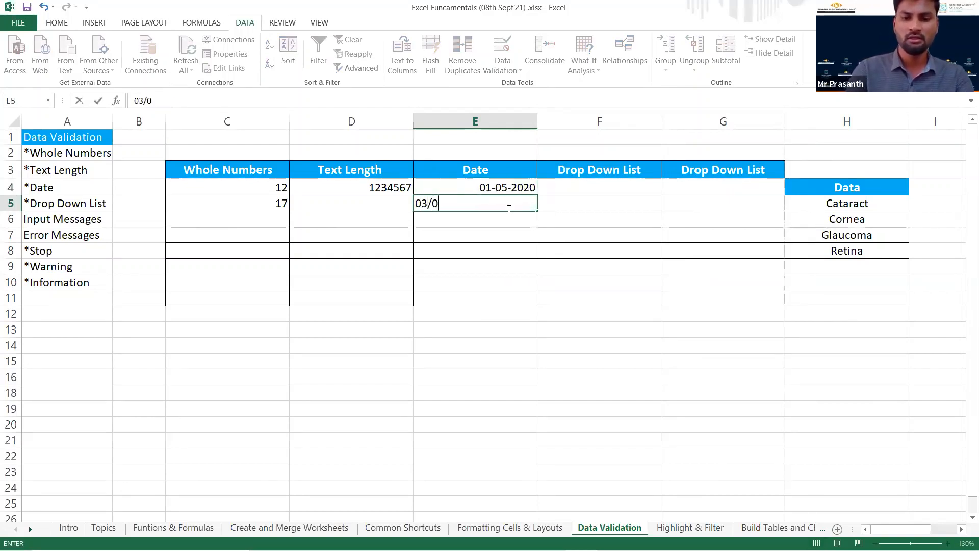
pyautogui.write('6/')
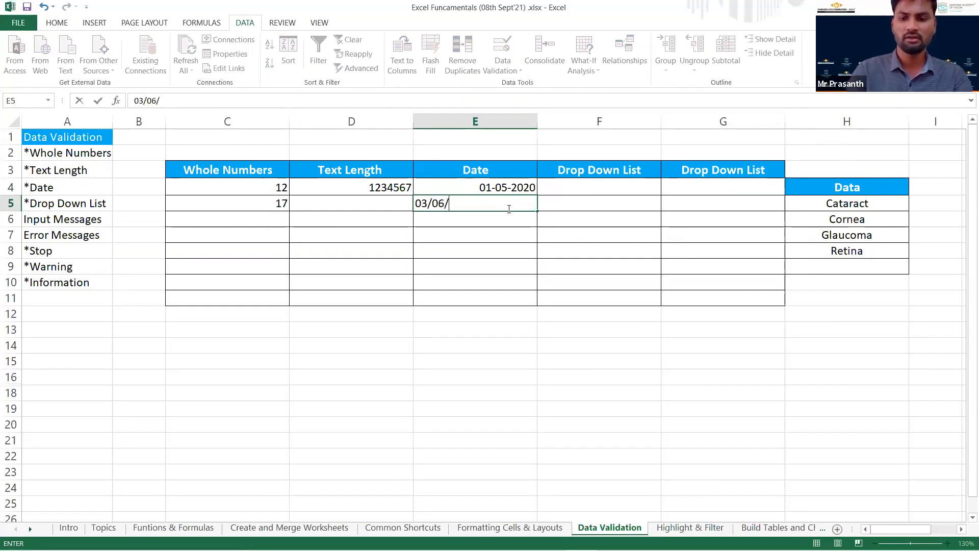
pyautogui.write('2018')
pyautogui.press('Return')
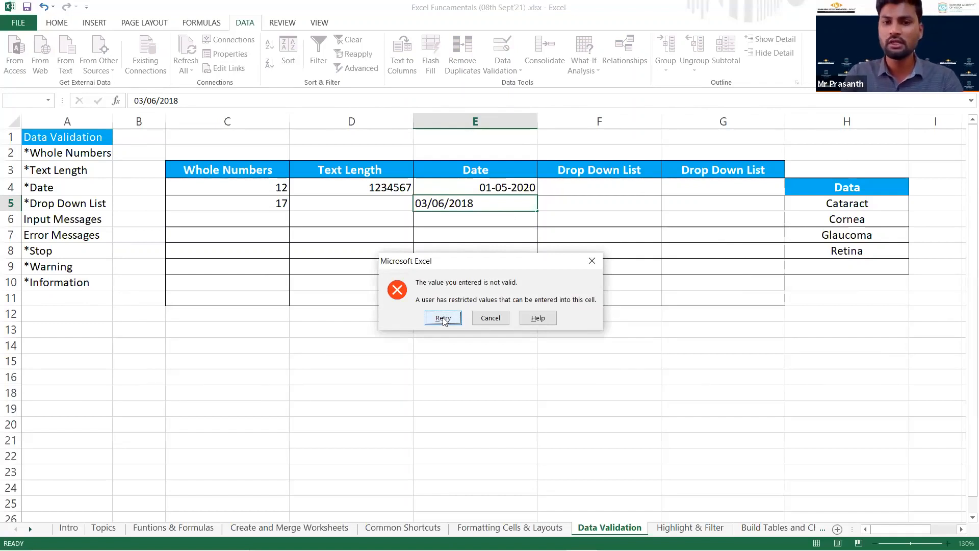
pyautogui.click(443, 317)
pyautogui.press('Escape')
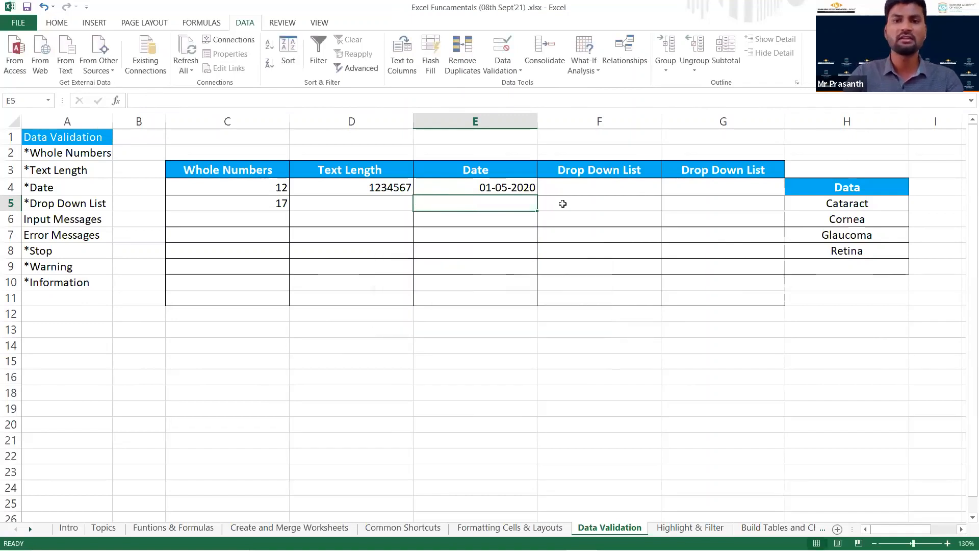
# Set cell F4's Data Validation criteria to allow a List, with the dialog moved clear of the Drop Down List column.
pyautogui.click(576, 188)
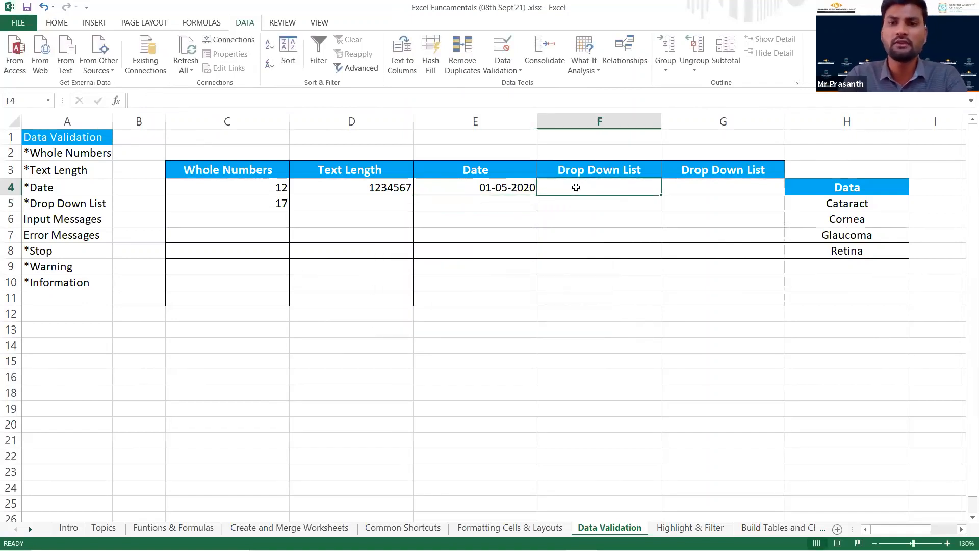
pyautogui.click(510, 76)
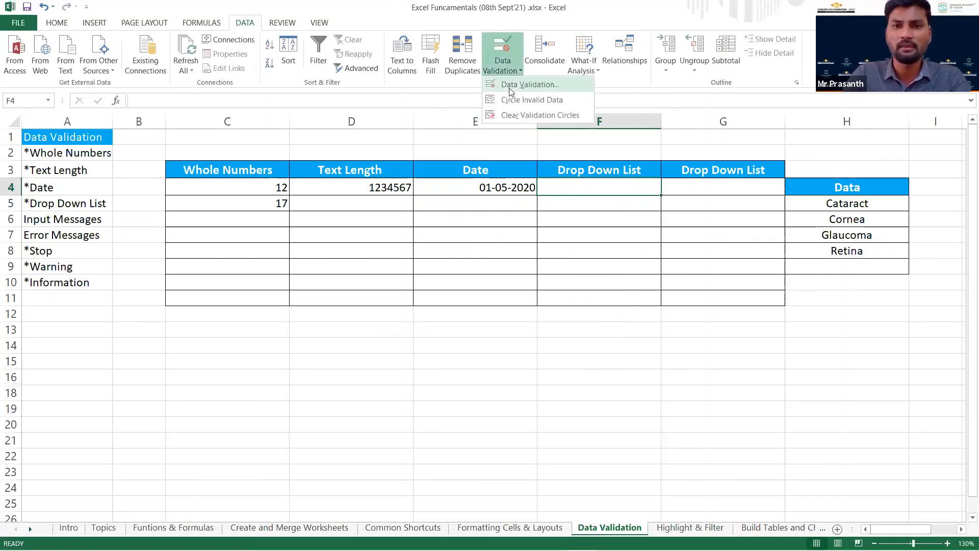
pyautogui.click(511, 86)
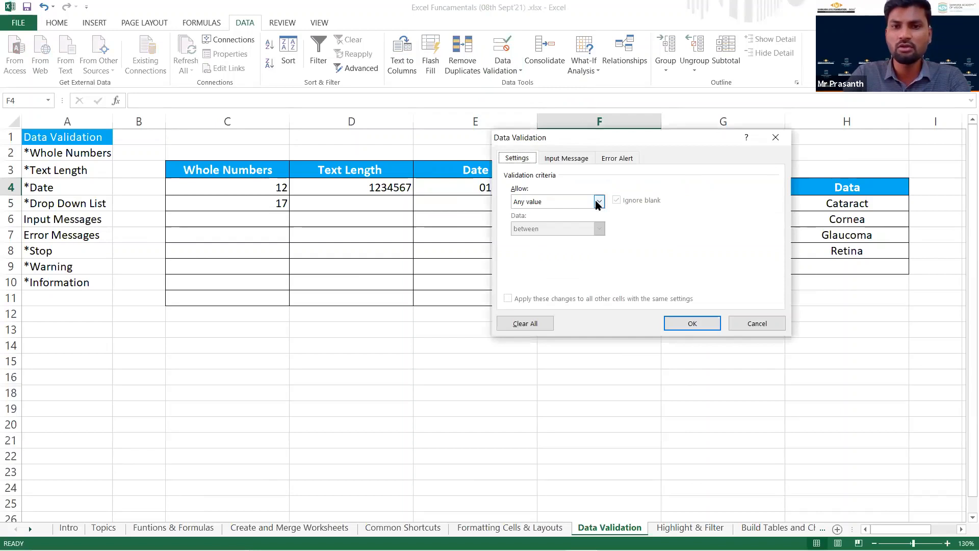
pyautogui.click(598, 201)
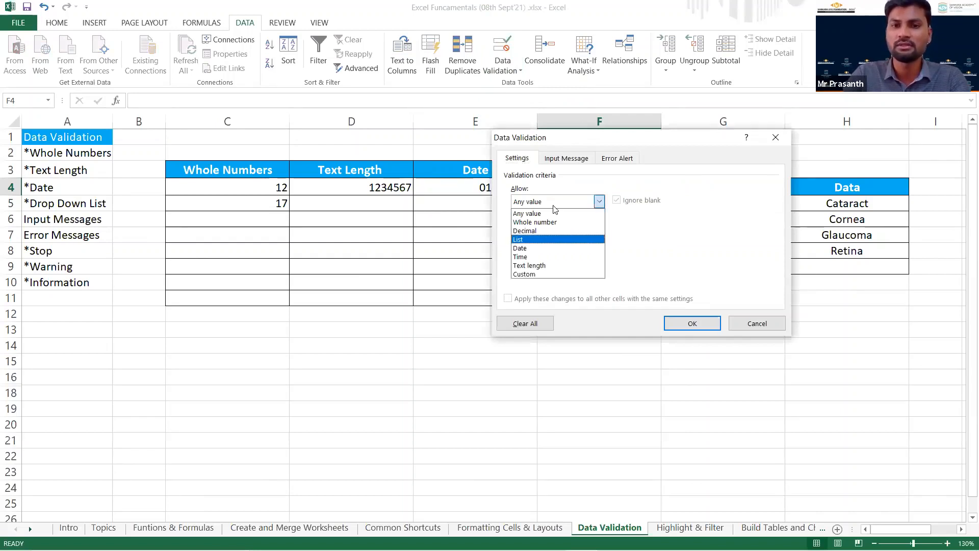
pyautogui.click(554, 239)
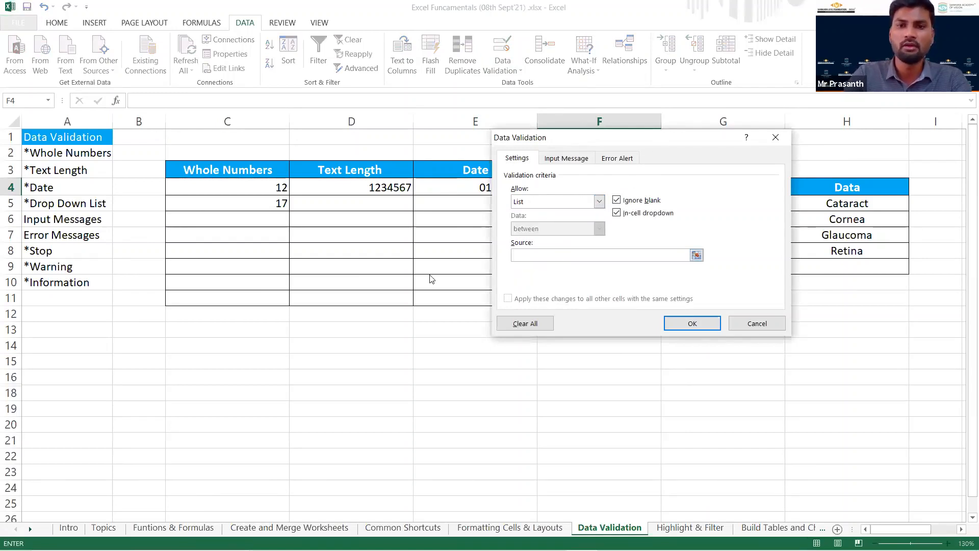
pyautogui.moveTo(586, 138); pyautogui.dragTo(277, 209)
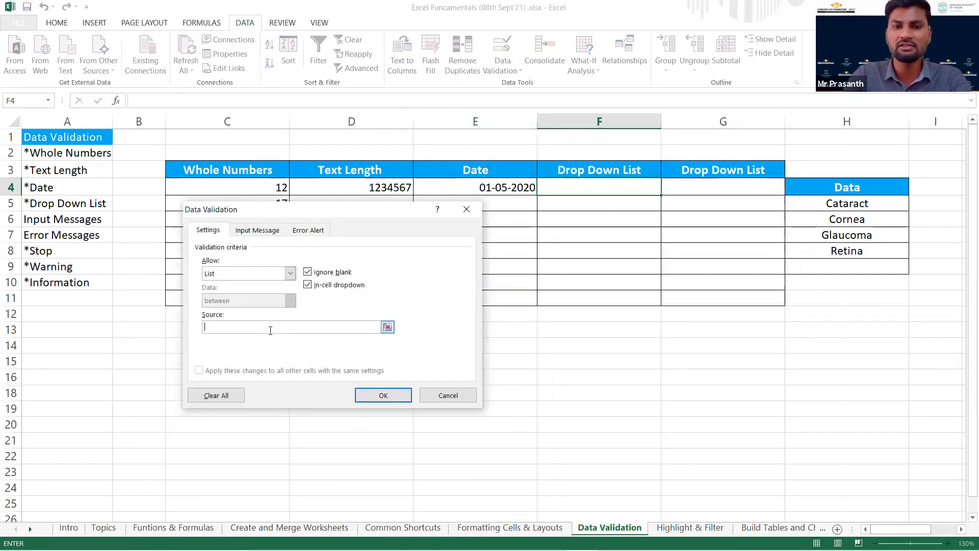
# Set the list source for cell F4 to Cataract,Cornea,Glaucoma,Retina without spaces and apply the rule.
pyautogui.write('Cat')
pyautogui.write('arac')
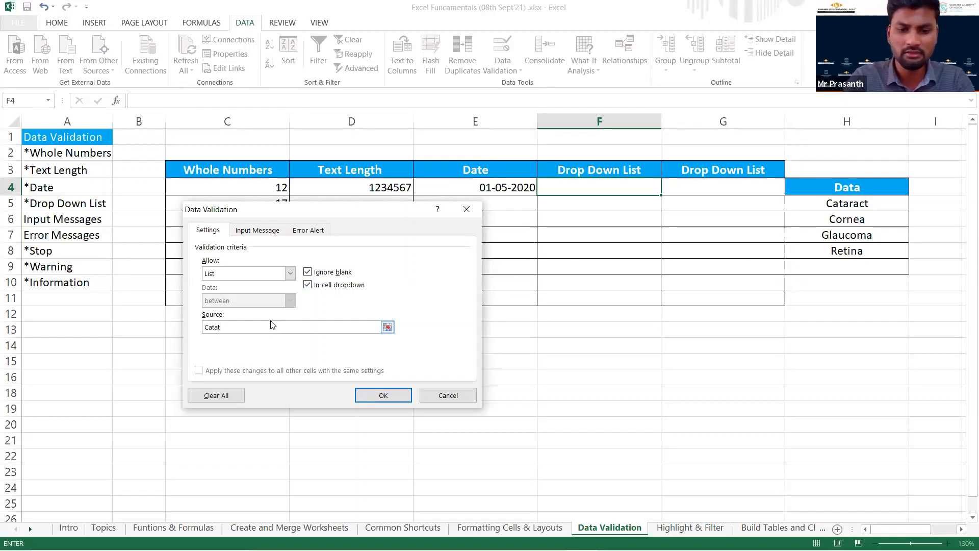
pyautogui.write('t,Cornea,Glaucoma, Retina')
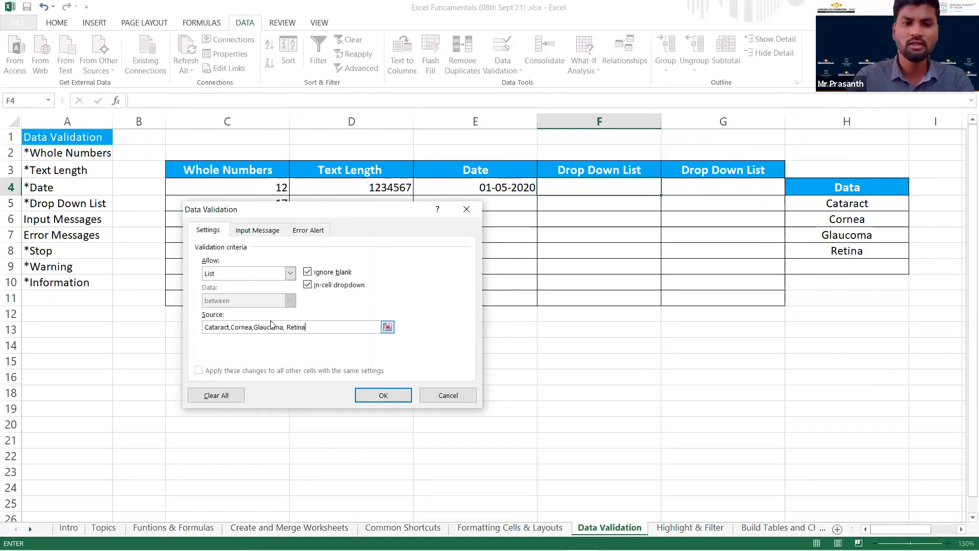
pyautogui.click(285, 324)
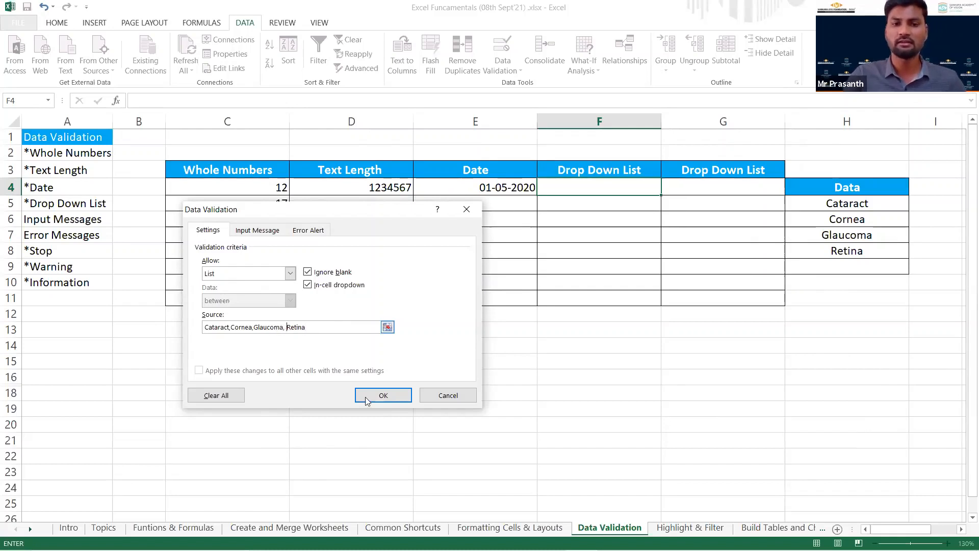
pyautogui.press('BackSpace')
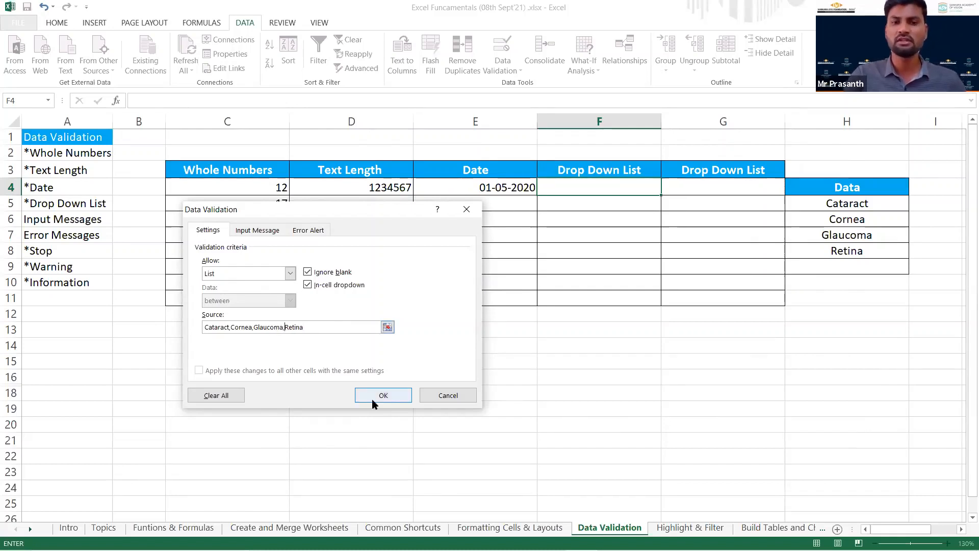
pyautogui.click(372, 399)
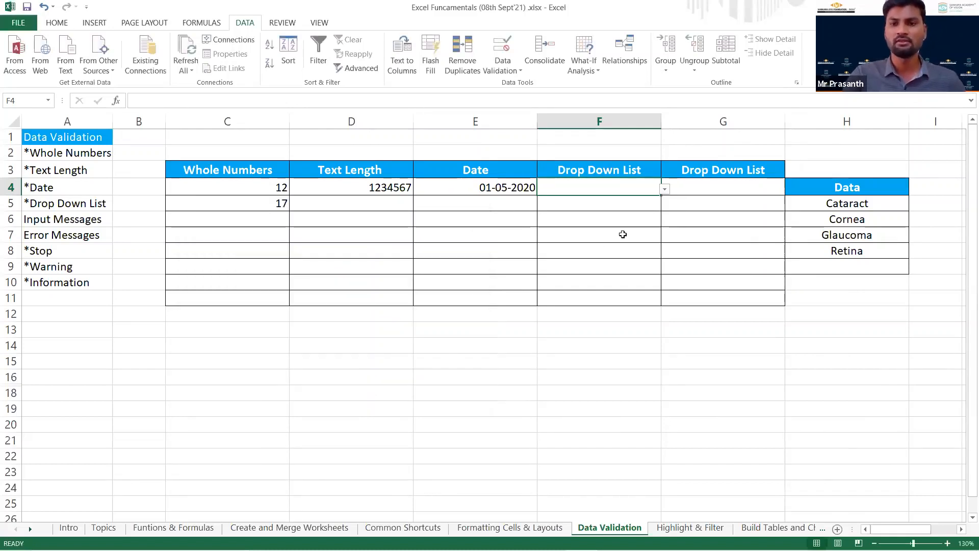
# Choose Cornea from the drop-down list in cell F4, and check cells F5 and F8 for a drop-down.
pyautogui.click(665, 191)
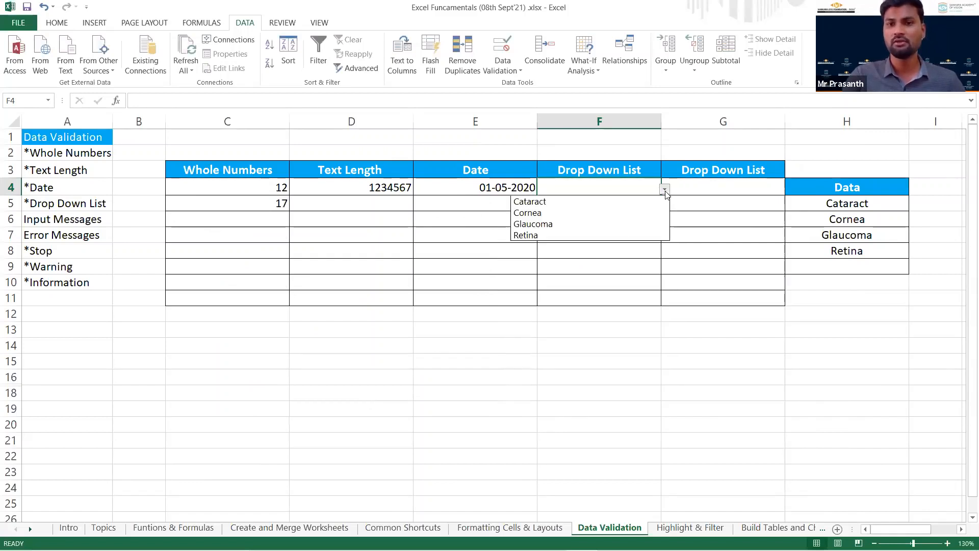
pyautogui.click(612, 214)
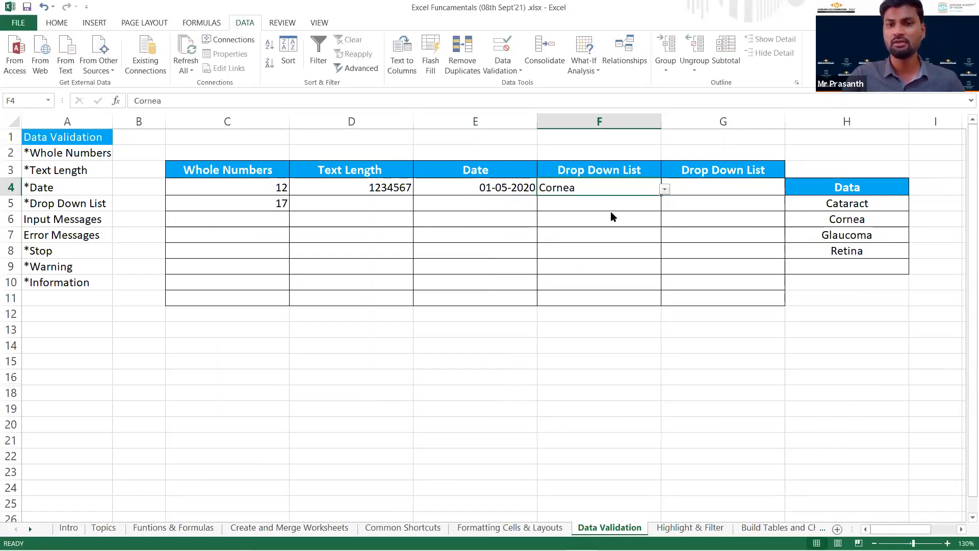
pyautogui.click(644, 205)
pyautogui.click(618, 247)
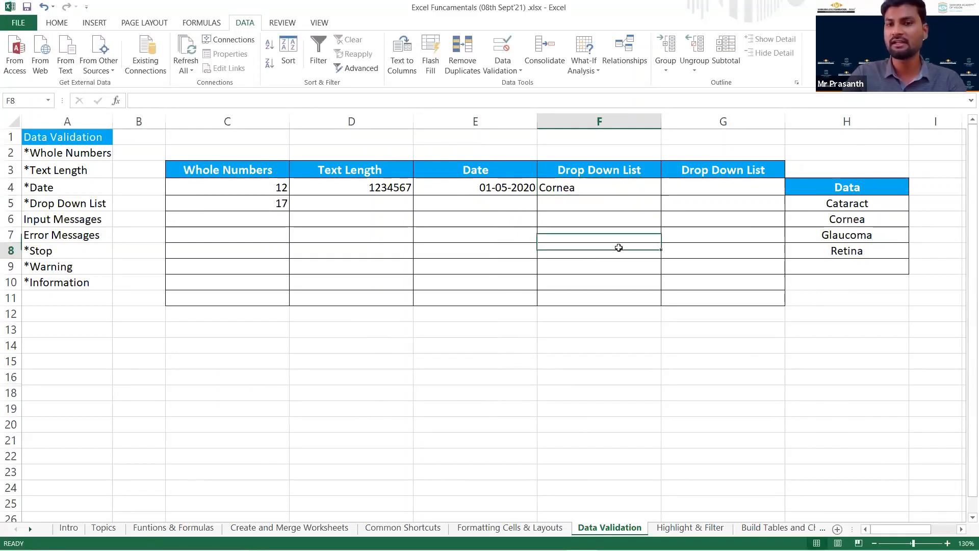
pyautogui.click(625, 207)
pyautogui.click(625, 193)
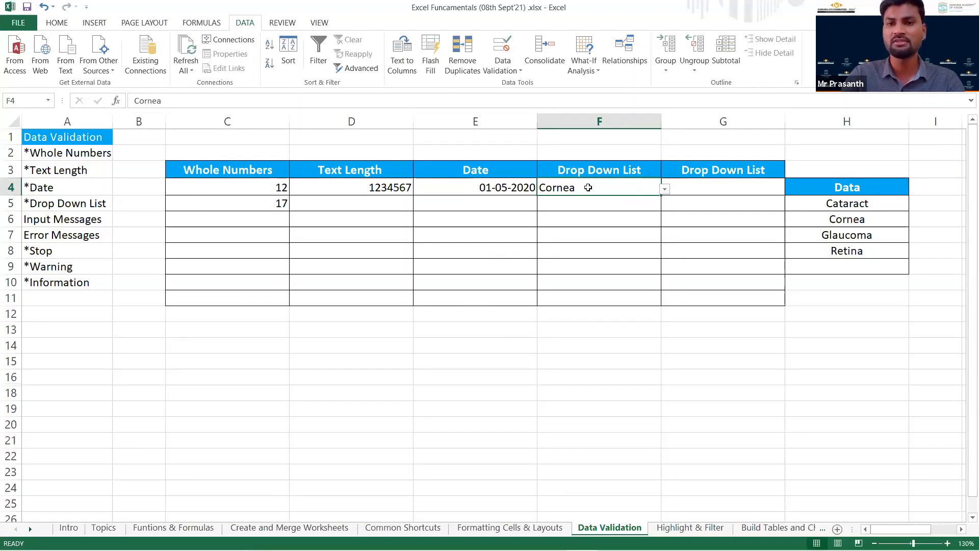
# Clear cell F4 and copy its drop-down list rule down through cell F11.
pyautogui.press('Delete')
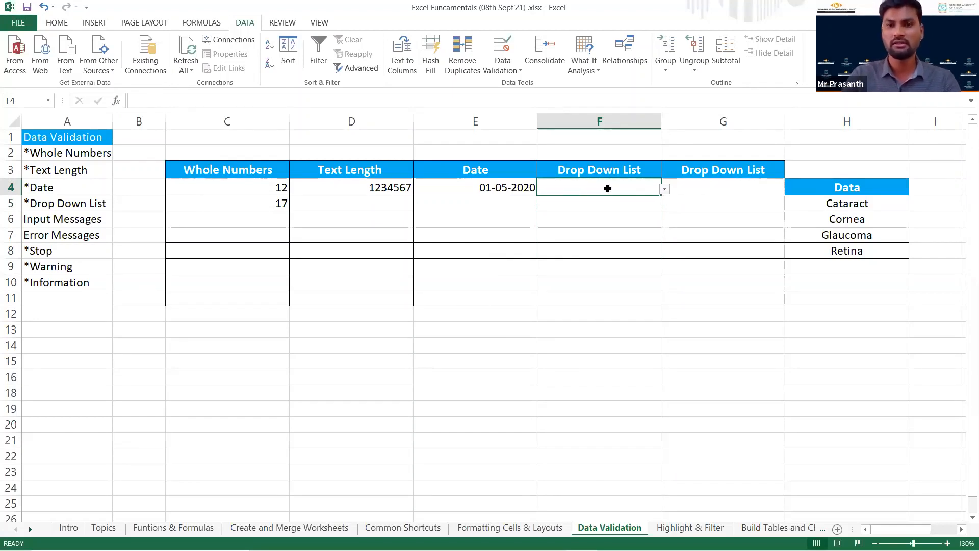
pyautogui.hotkey('shift', 'Down')
pyautogui.hotkey('shift', 'Down')
pyautogui.hotkey('shift', 'Down')
pyautogui.hotkey('shift', 'Down')
pyautogui.hotkey('shift', 'Down')
pyautogui.hotkey('shift', 'Down')
pyautogui.hotkey('shift', 'Down')
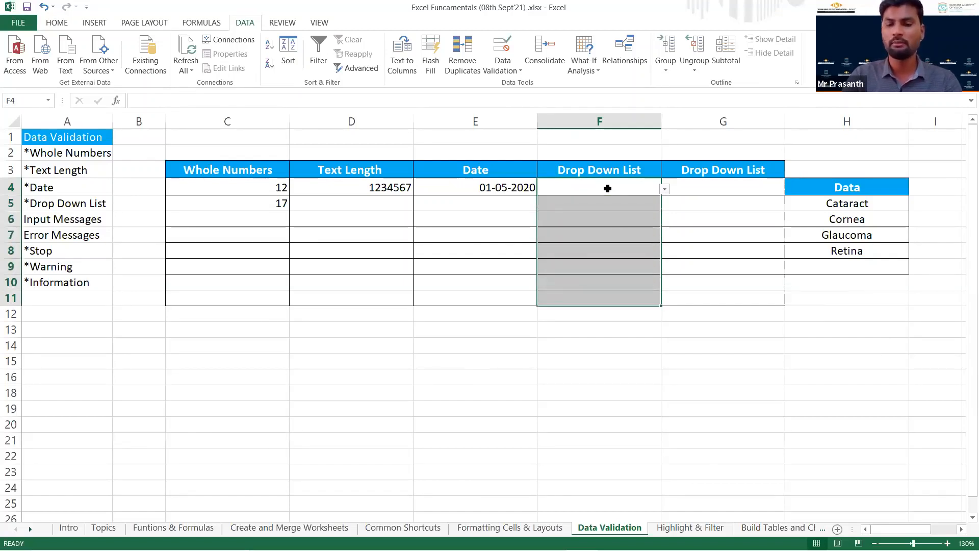
pyautogui.press('Up')
pyautogui.press('Down')
pyautogui.press('Down')
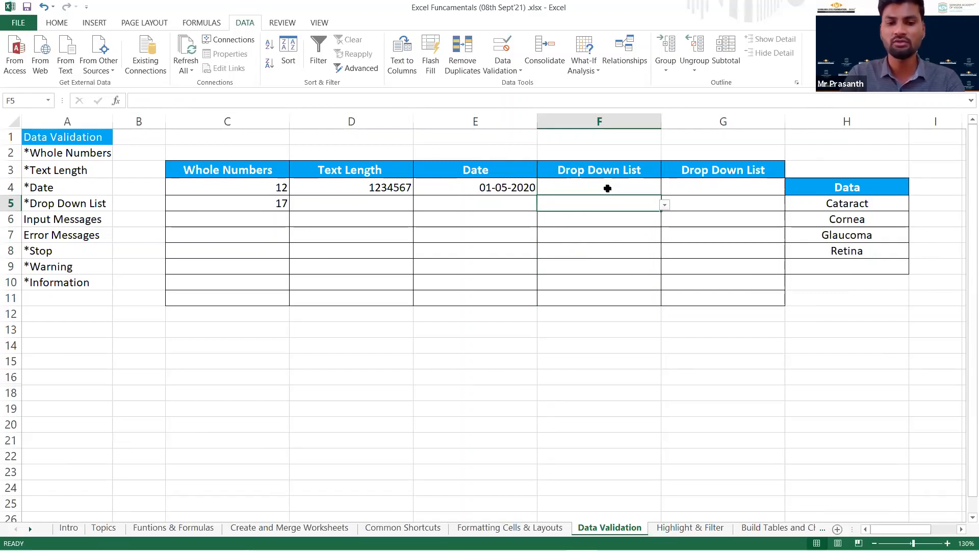
# Choose Cornea in cell F6, Glaucoma in F8 and Retina in F10 from their drop-down lists.
pyautogui.click(627, 222)
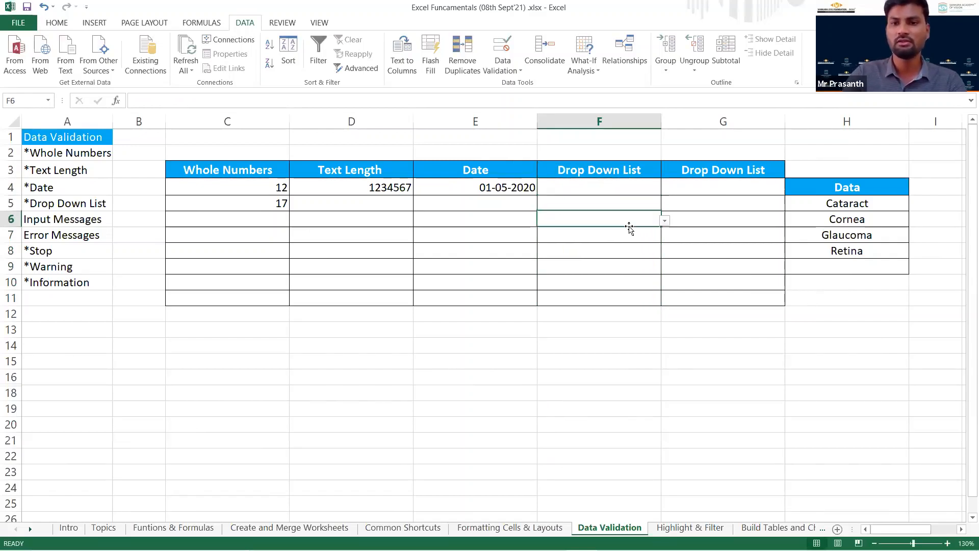
pyautogui.click(703, 221)
pyautogui.click(659, 220)
pyautogui.click(665, 220)
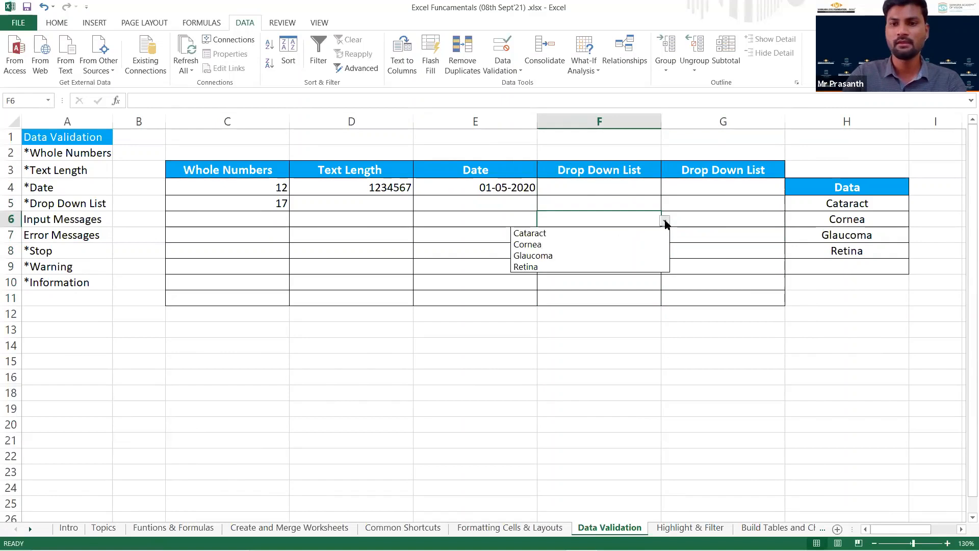
pyautogui.click(631, 245)
pyautogui.click(631, 252)
pyautogui.click(664, 253)
pyautogui.click(629, 286)
pyautogui.click(623, 285)
pyautogui.click(665, 284)
pyautogui.click(618, 328)
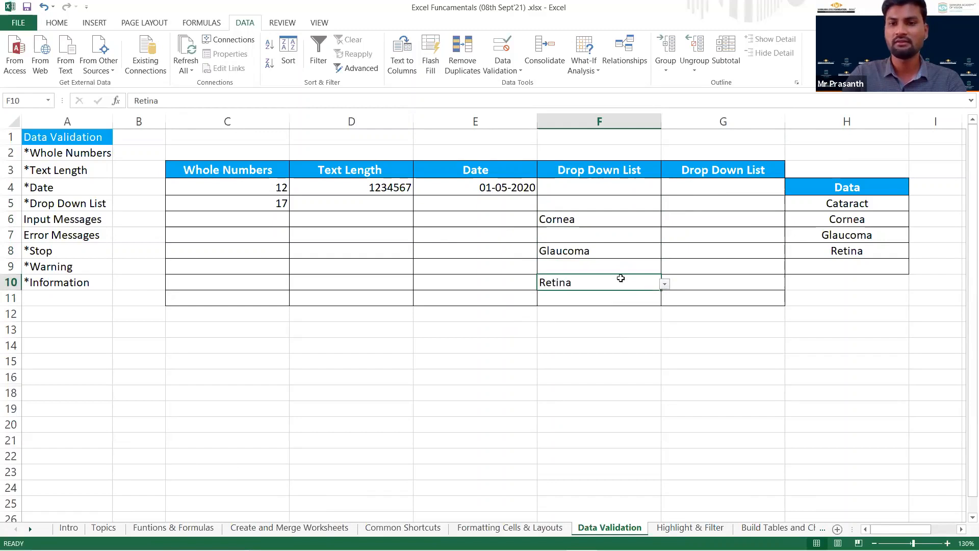
# Choose Cataract from the drop-down list in cell F4.
pyautogui.click(626, 194)
pyautogui.click(664, 190)
pyautogui.click(643, 202)
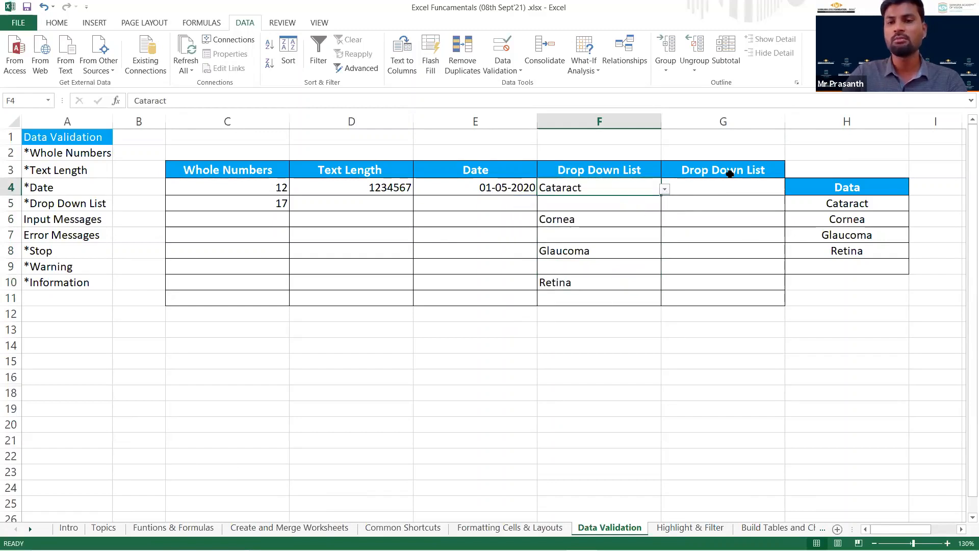
pyautogui.click(730, 174)
pyautogui.click(736, 192)
pyautogui.click(631, 184)
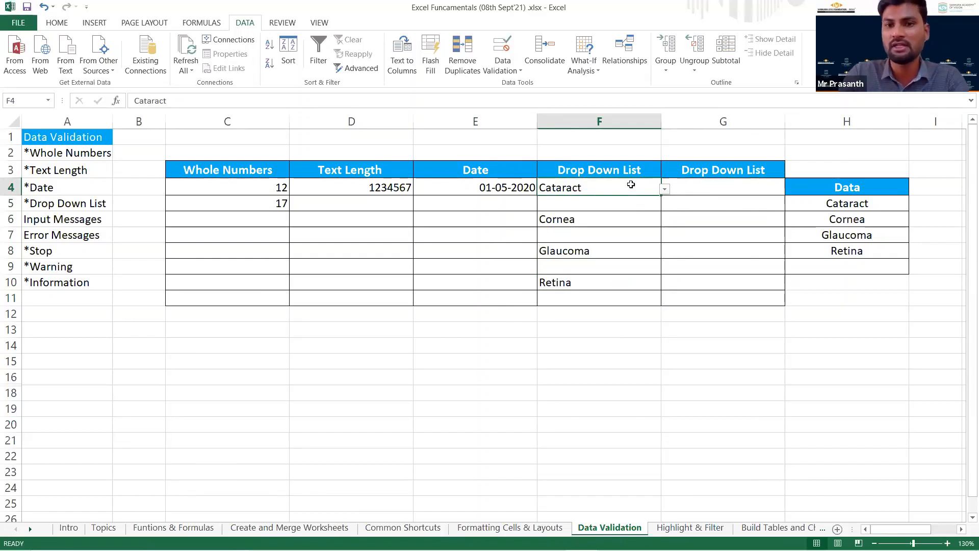
# Set cell G4's Data Validation criteria to allow a List.
pyautogui.click(708, 192)
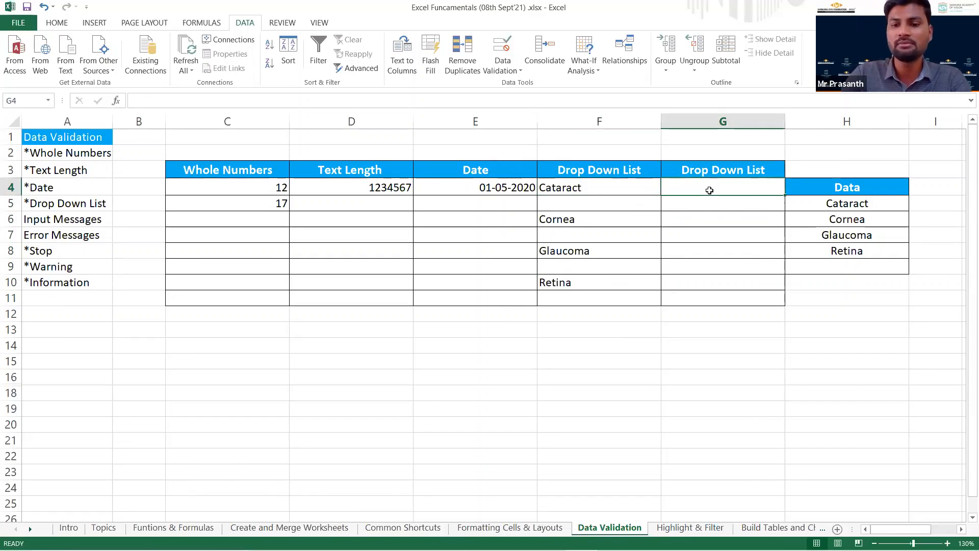
pyautogui.click(511, 68)
pyautogui.click(528, 82)
pyautogui.click(289, 275)
pyautogui.click(260, 314)
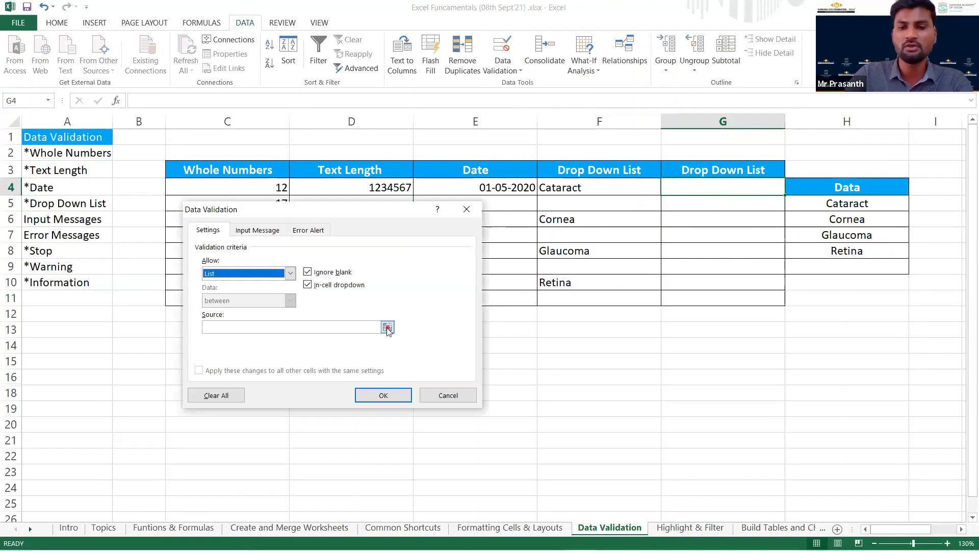
# Set the list source for cell G4 to the Data column range =$H$5:$H$8 and apply the rule.
pyautogui.click(387, 328)
pyautogui.click(835, 202)
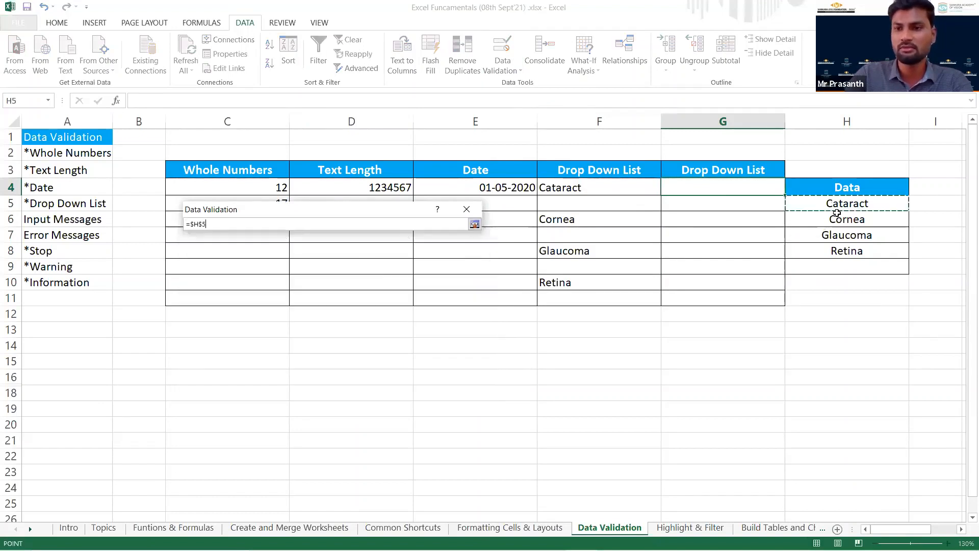
pyautogui.keyDown('shift'); pyautogui.click(838, 250); pyautogui.keyUp('shift')
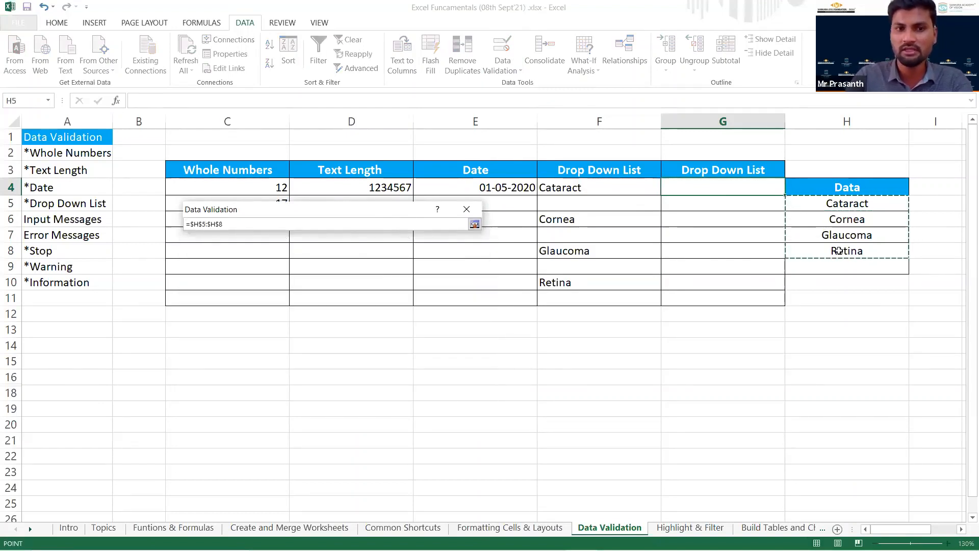
pyautogui.press('Return')
pyautogui.click(379, 395)
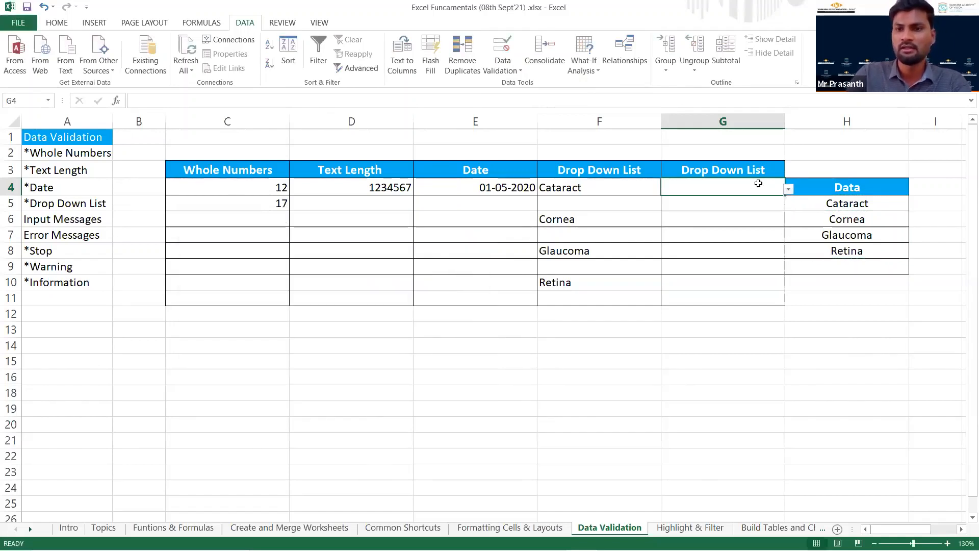
# Copy the list rule from cell G4 down through G11, and check the drop-downs in G4 and G5.
pyautogui.click(788, 190)
pyautogui.click(788, 189)
pyautogui.moveTo(749, 204); pyautogui.dragTo(753, 293)
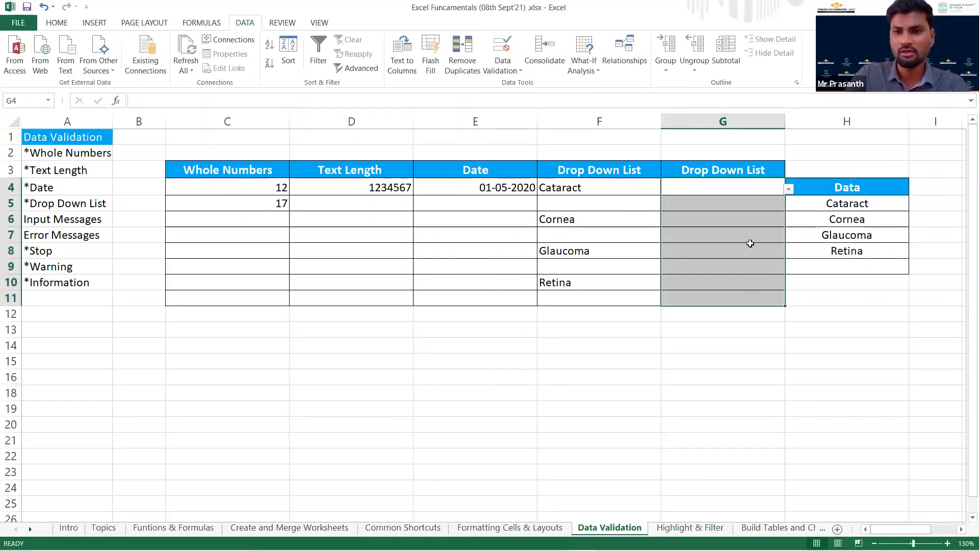
pyautogui.click(751, 202)
pyautogui.click(789, 205)
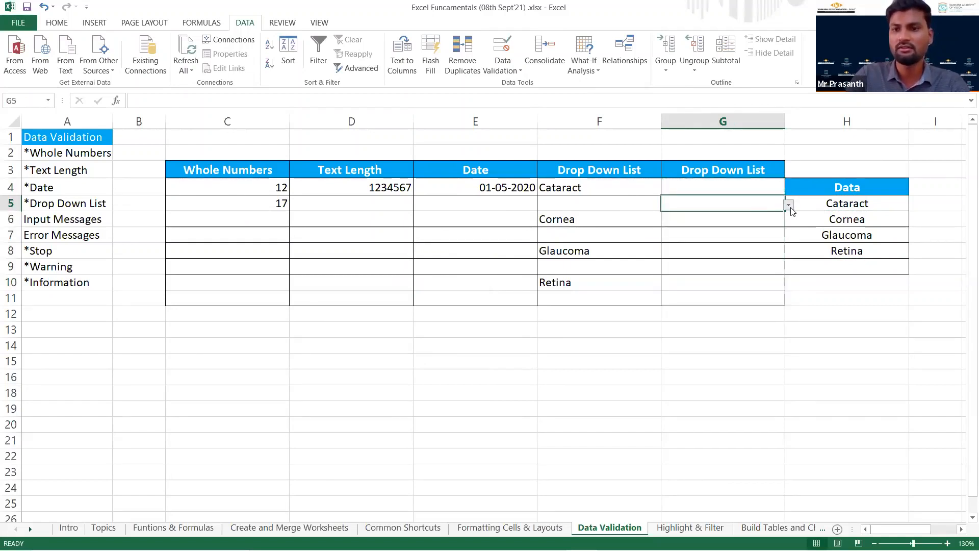
# Choose Cornea in cells G7 and G9 and Glaucoma in G4 from their drop-down lists.
pyautogui.click(746, 268)
pyautogui.click(771, 235)
pyautogui.click(788, 236)
pyautogui.click(761, 258)
pyautogui.click(756, 257)
pyautogui.click(765, 268)
pyautogui.click(789, 268)
pyautogui.press('Escape')
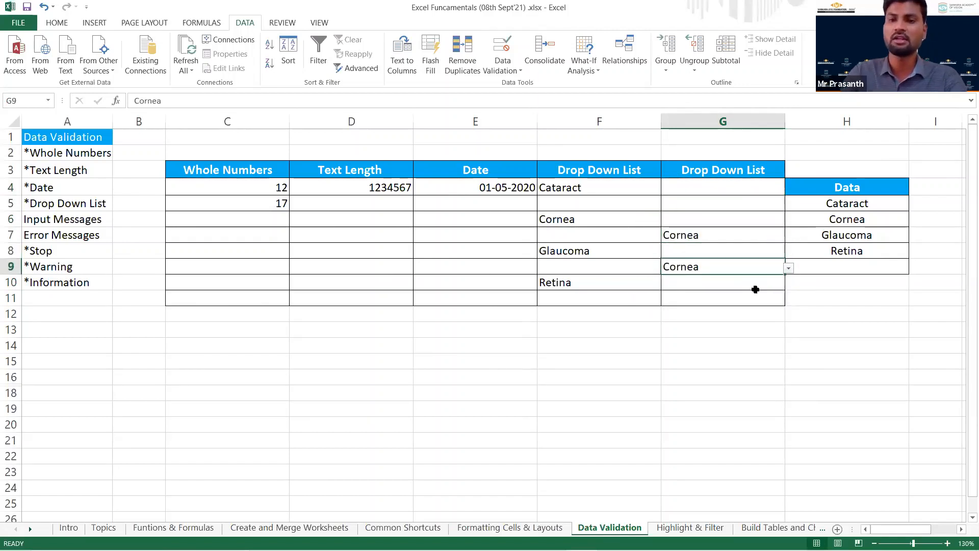
pyautogui.click(744, 192)
pyautogui.click(789, 189)
pyautogui.click(734, 225)
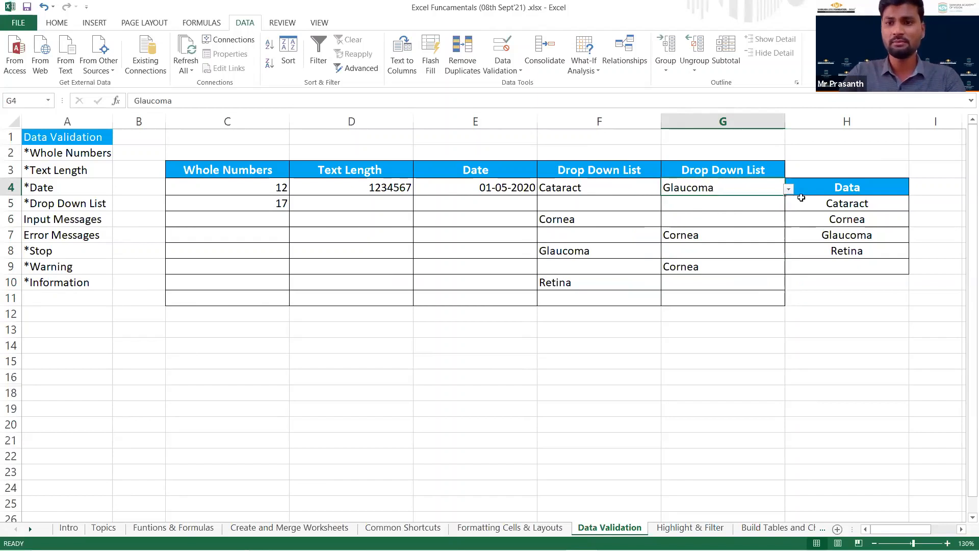
# Delete Cornea from cell H6 in the Data column, and compare the drop-down lists in G4 and F4.
pyautogui.click(829, 204)
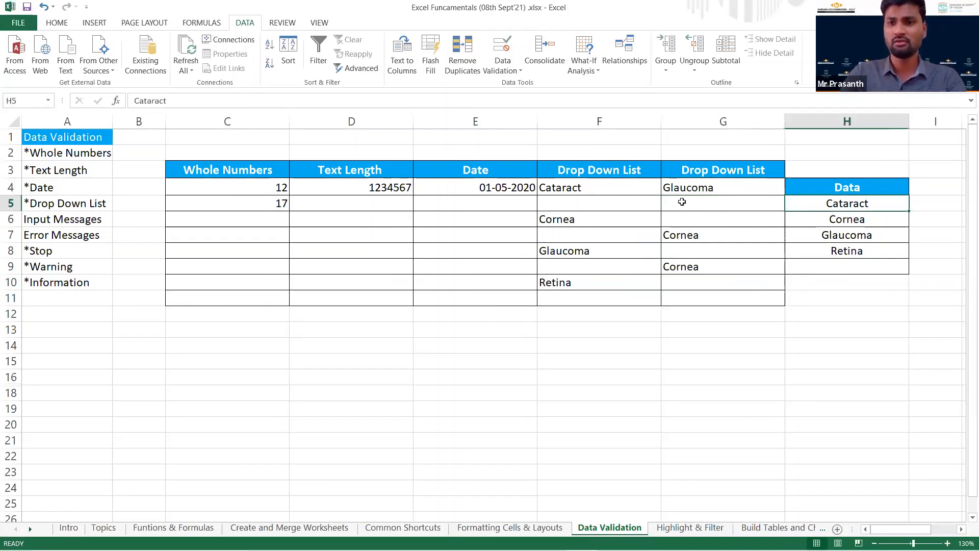
pyautogui.click(847, 220)
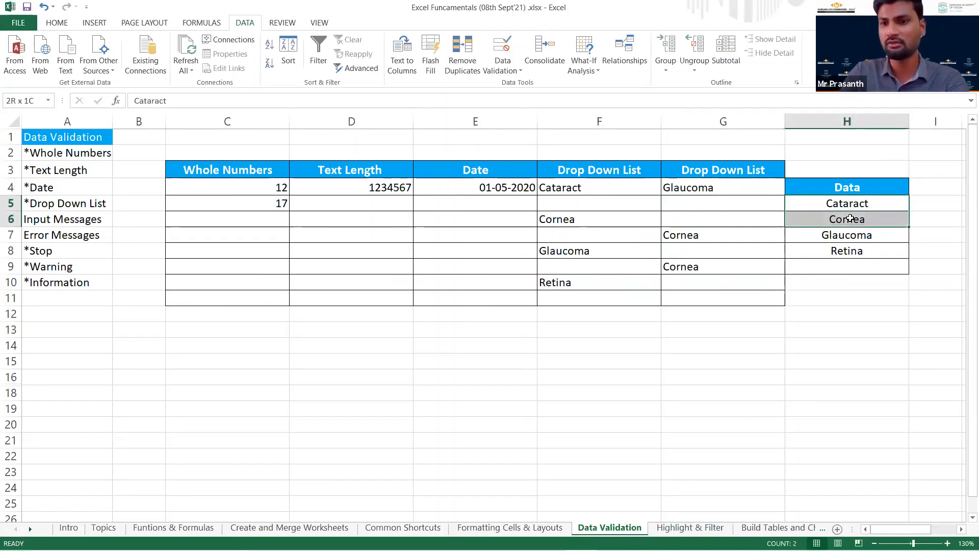
pyautogui.press('Delete')
pyautogui.click(748, 189)
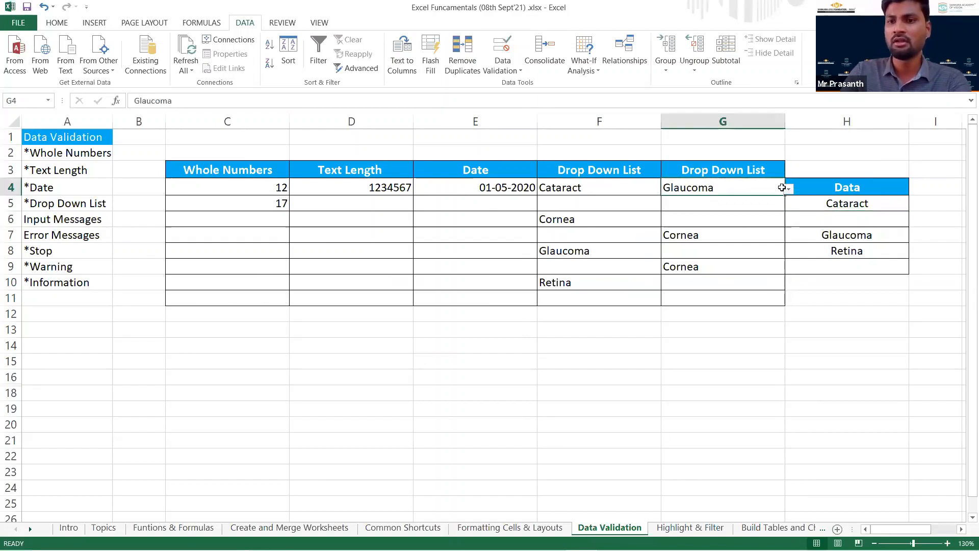
pyautogui.click(788, 189)
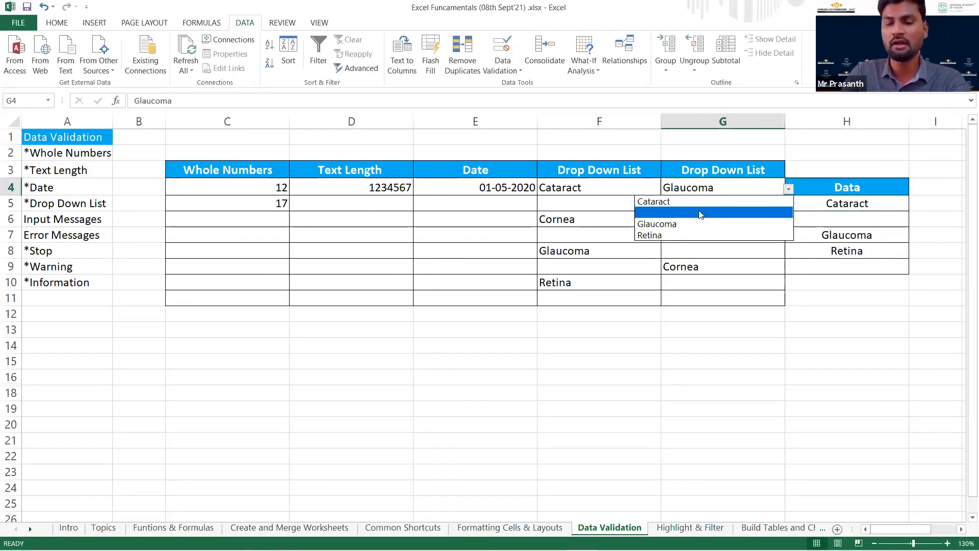
pyautogui.click(585, 189)
pyautogui.click(665, 189)
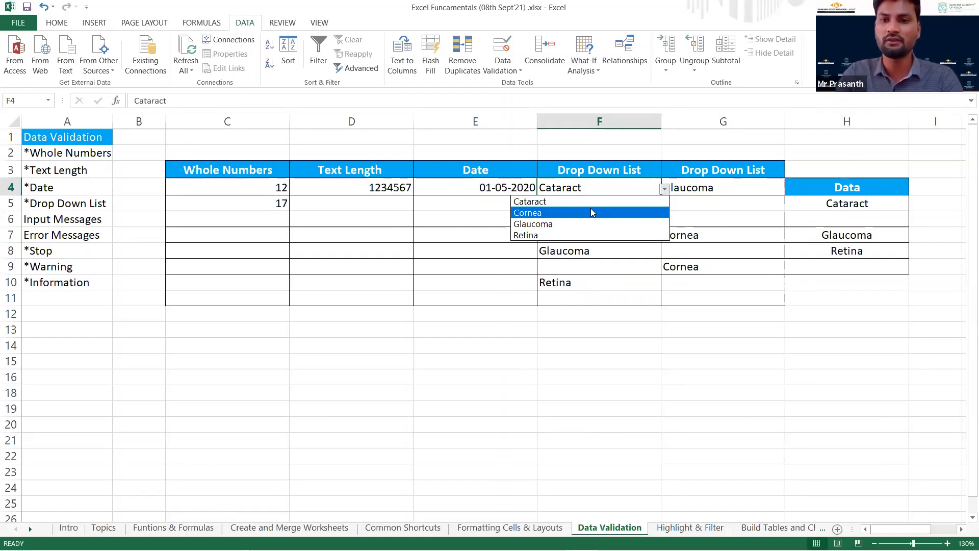
pyautogui.click(784, 211)
# Test the linked drop-down list in G4 by entering tyefwt in cell H6, and clear H6 again.
pyautogui.click(835, 230)
pyautogui.click(845, 219)
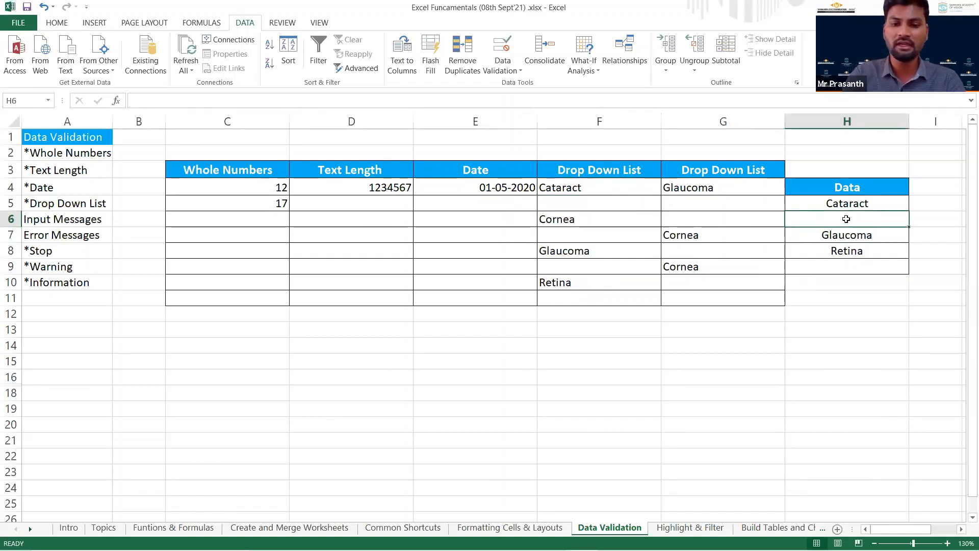
pyautogui.write('tyefwt')
pyautogui.press('Return')
pyautogui.click(841, 219)
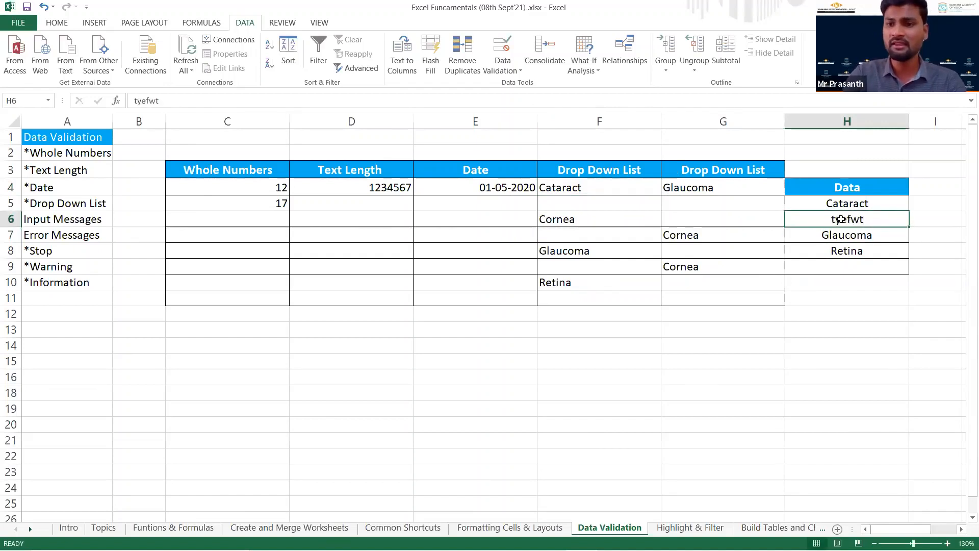
pyautogui.click(751, 191)
pyautogui.click(788, 190)
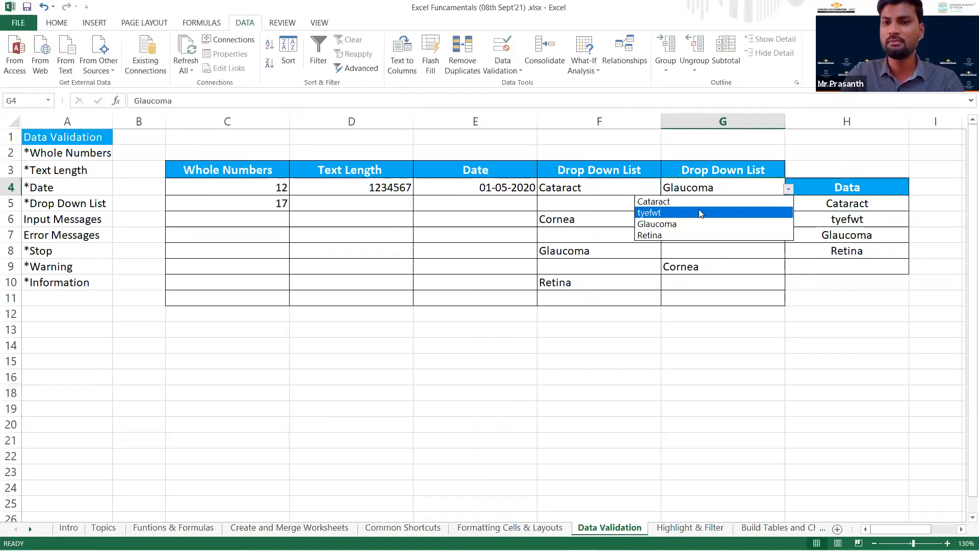
pyautogui.press('Escape')
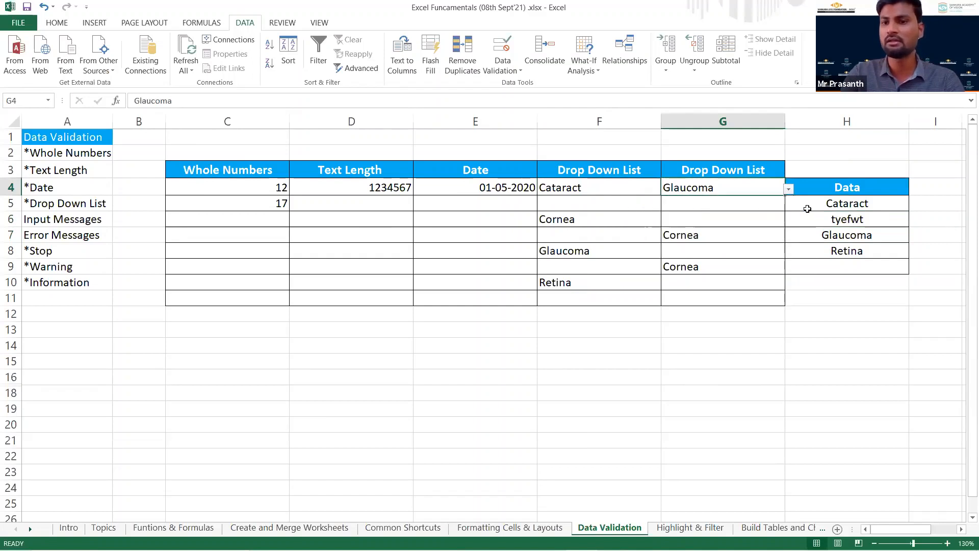
pyautogui.click(850, 218)
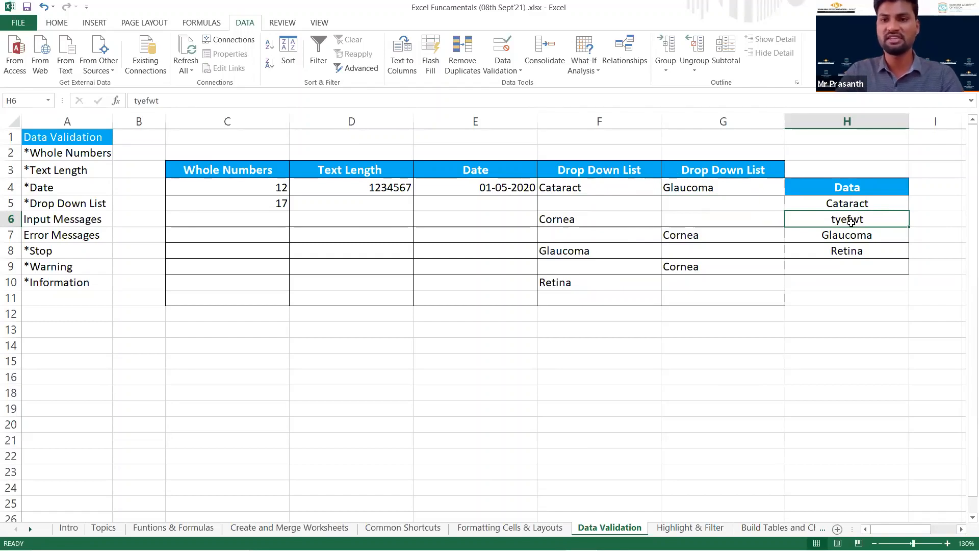
pyautogui.press('Delete')
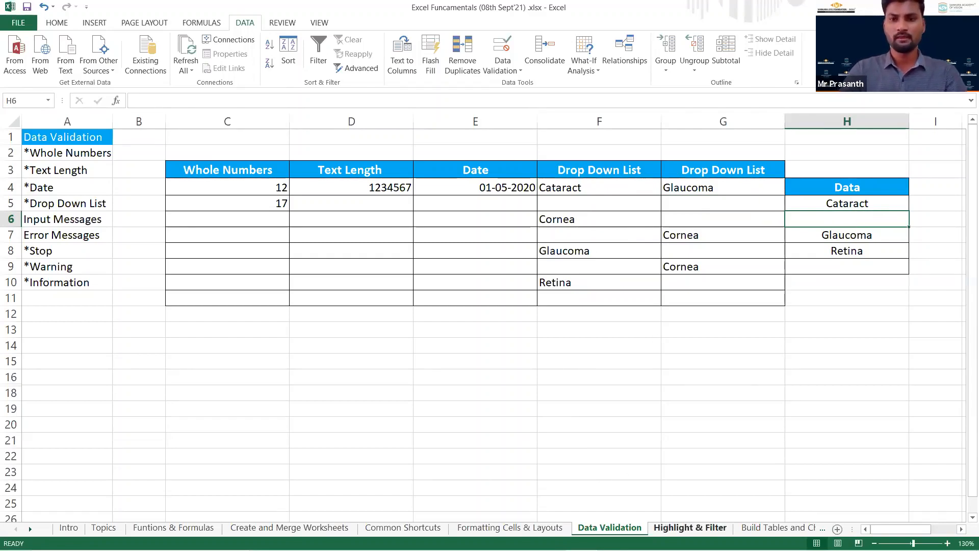
# Switch to the Highlight & Filter sheet and turn on filtering for the sales table's header row.
pyautogui.click(690, 528)
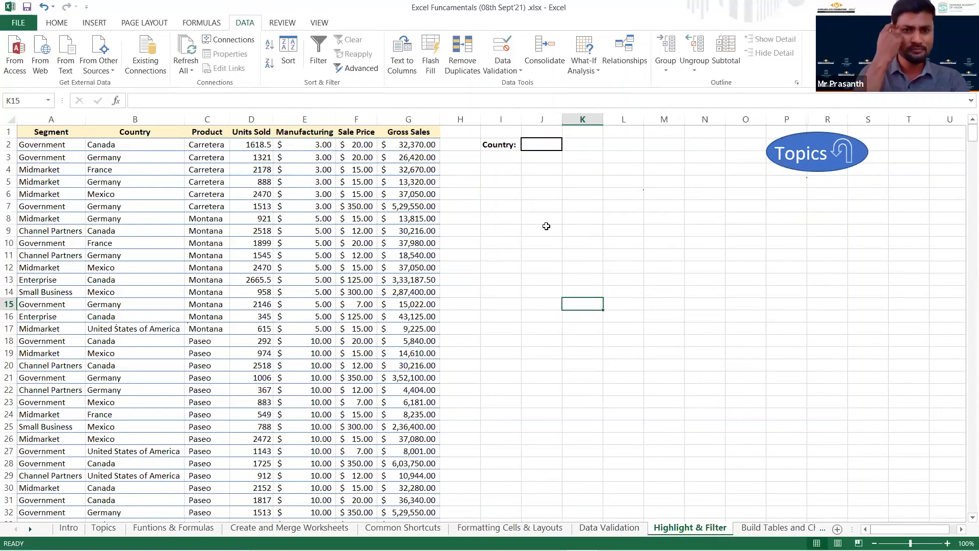
pyautogui.click(45, 131)
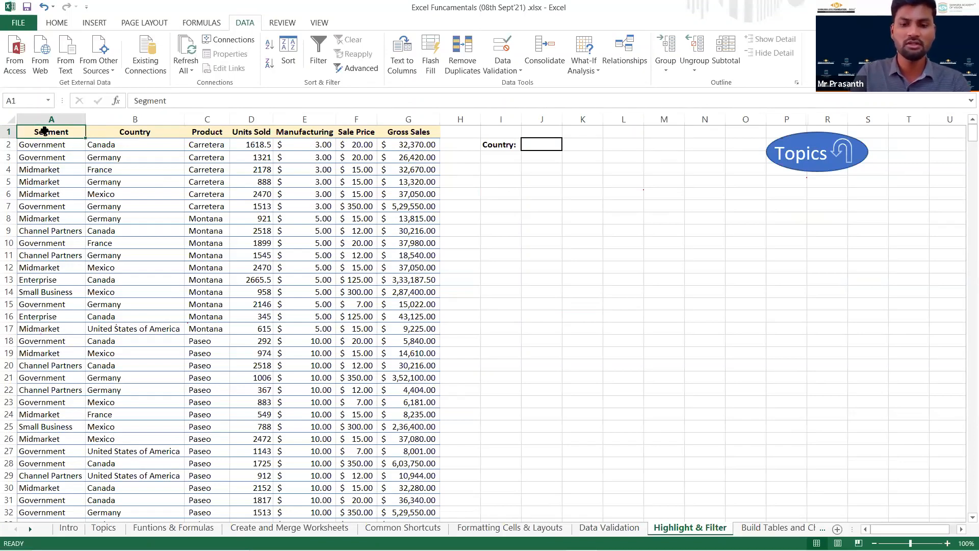
pyautogui.hotkey('ctrl', 'shift', 'l')
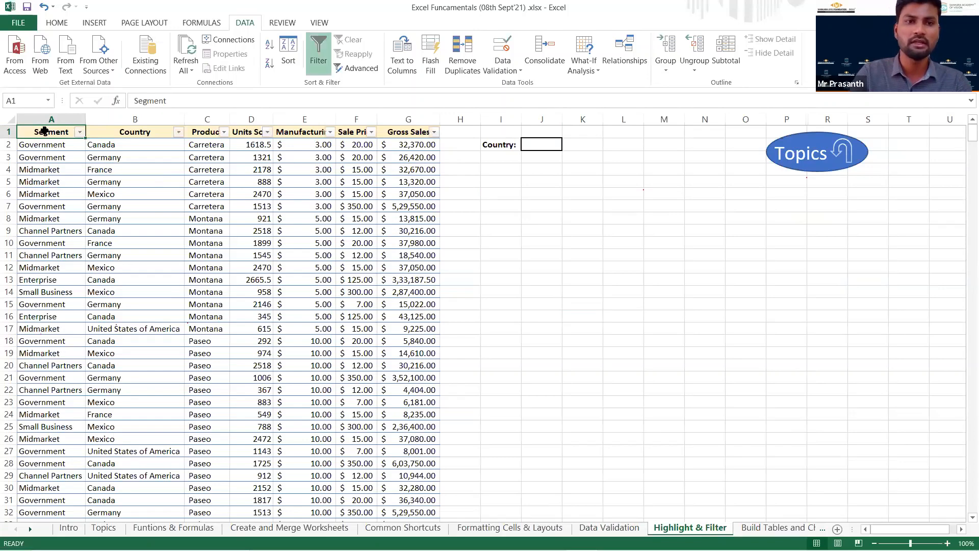
# Filter the Segment column to show only Channel Partners, and restore all segments.
pyautogui.click(80, 132)
pyautogui.click(51, 256)
pyautogui.click(54, 267)
pyautogui.click(92, 353)
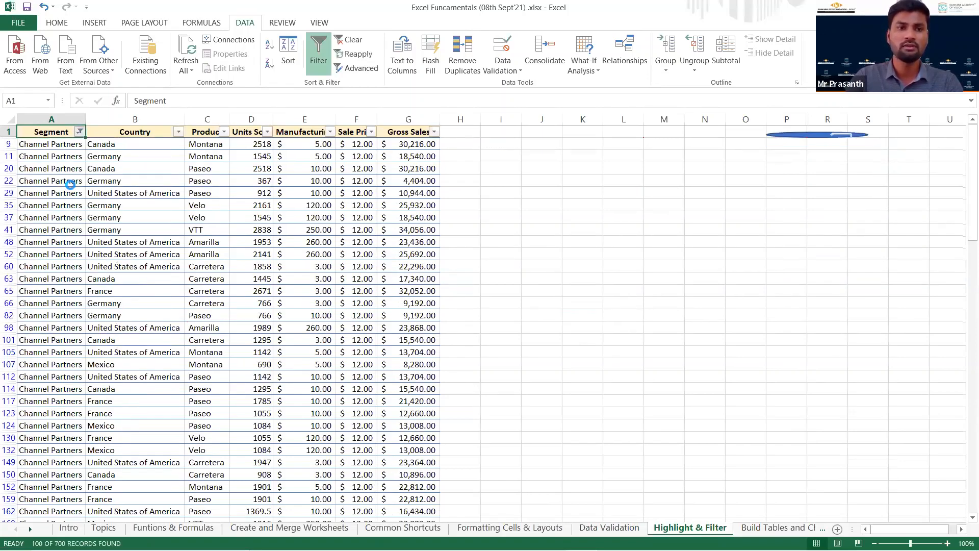
pyautogui.click(79, 132)
pyautogui.click(33, 255)
pyautogui.press('Return')
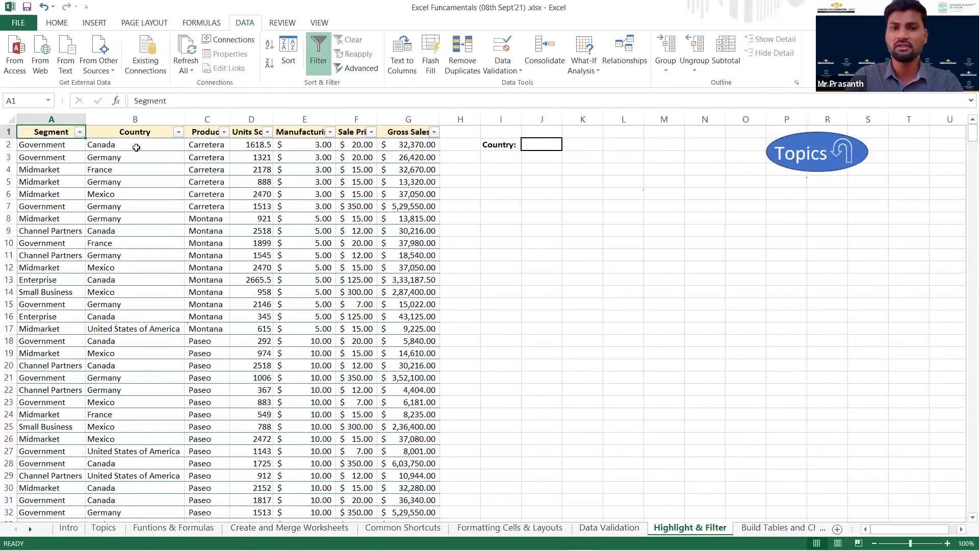
# Filter the sales table to show only Canada in the Country column and Government in the Segment column.
pyautogui.click(136, 148)
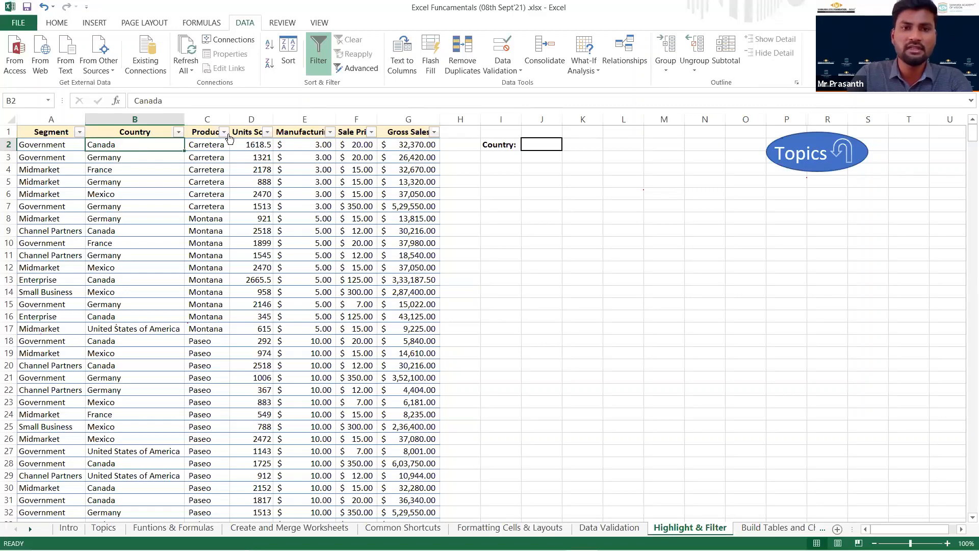
pyautogui.click(177, 132)
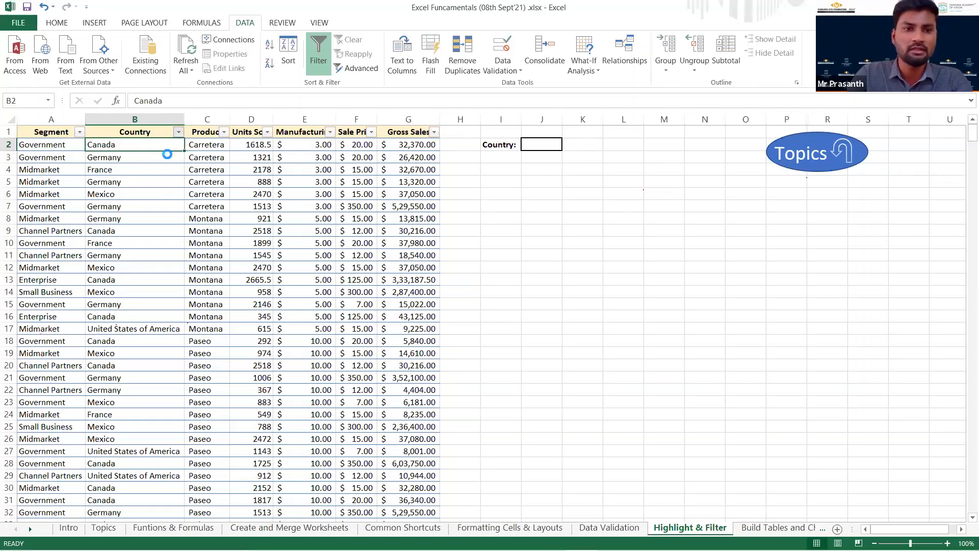
pyautogui.click(69, 266)
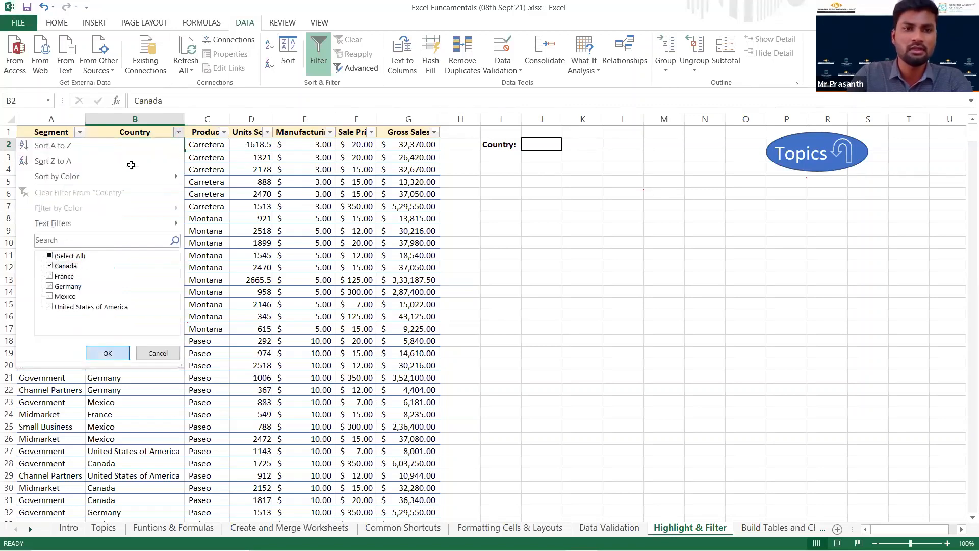
pyautogui.click(107, 353)
pyautogui.click(78, 133)
pyautogui.click(51, 256)
pyautogui.click(57, 286)
pyautogui.click(92, 352)
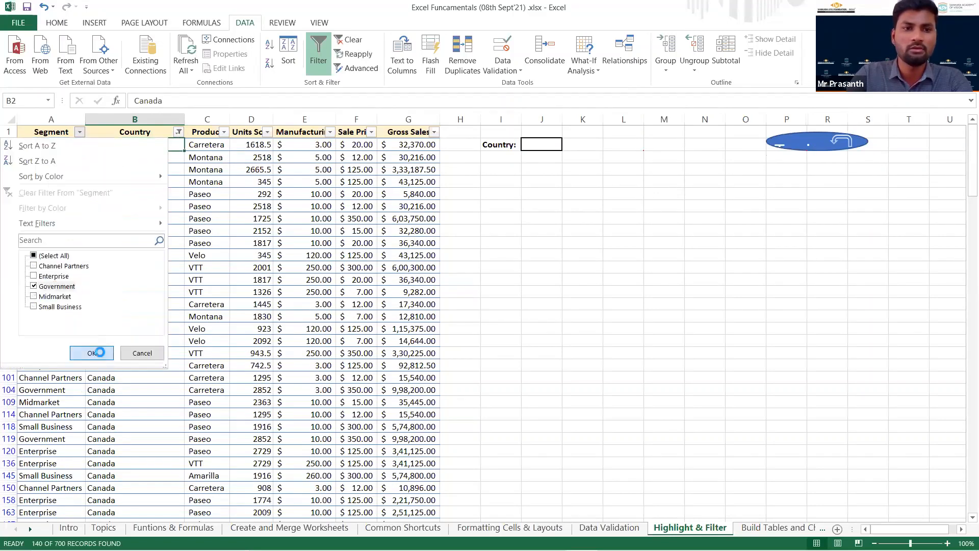
# Select all the filtered Government Canada rows across columns A to G and give them a blue fill.
pyautogui.click(67, 144)
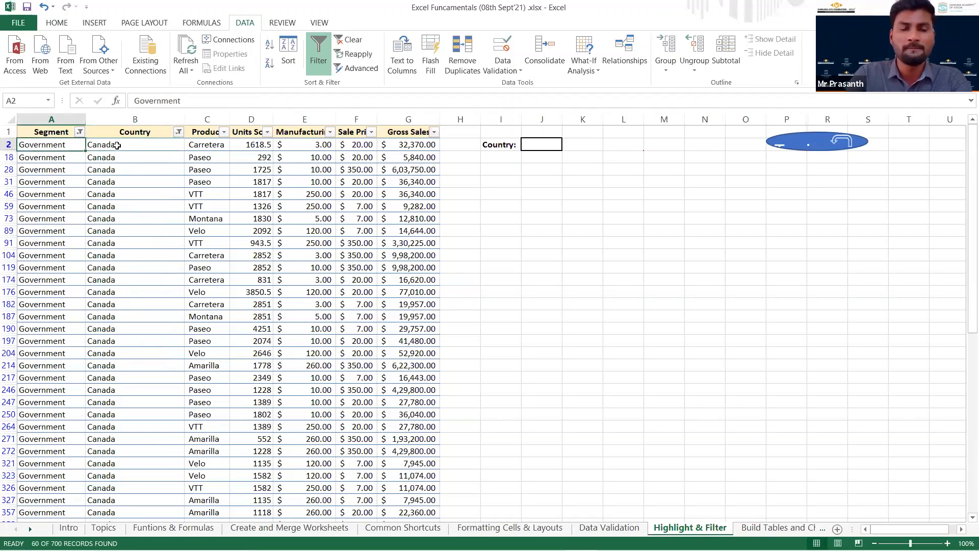
pyautogui.moveTo(68, 147); pyautogui.dragTo(393, 464)
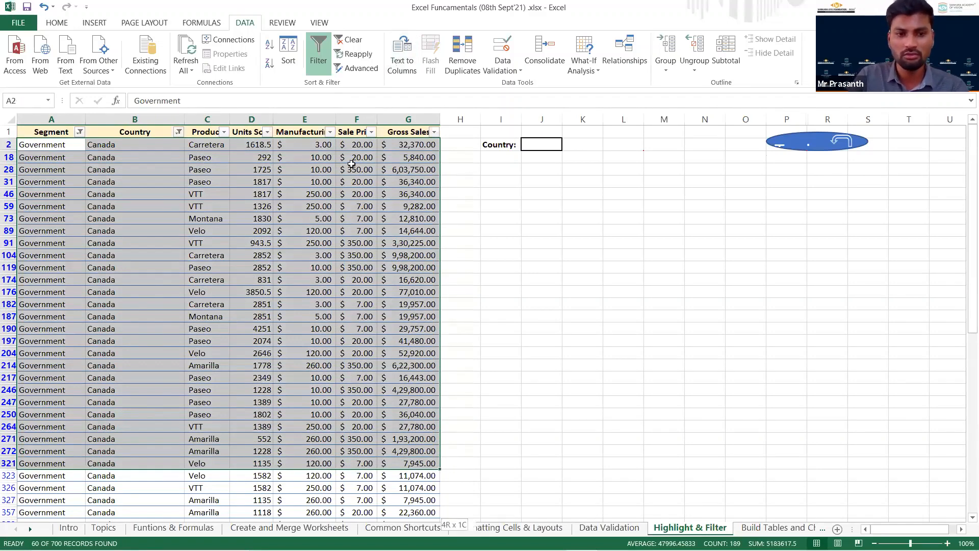
pyautogui.hotkey('ctrl', 'shift', 'Down')
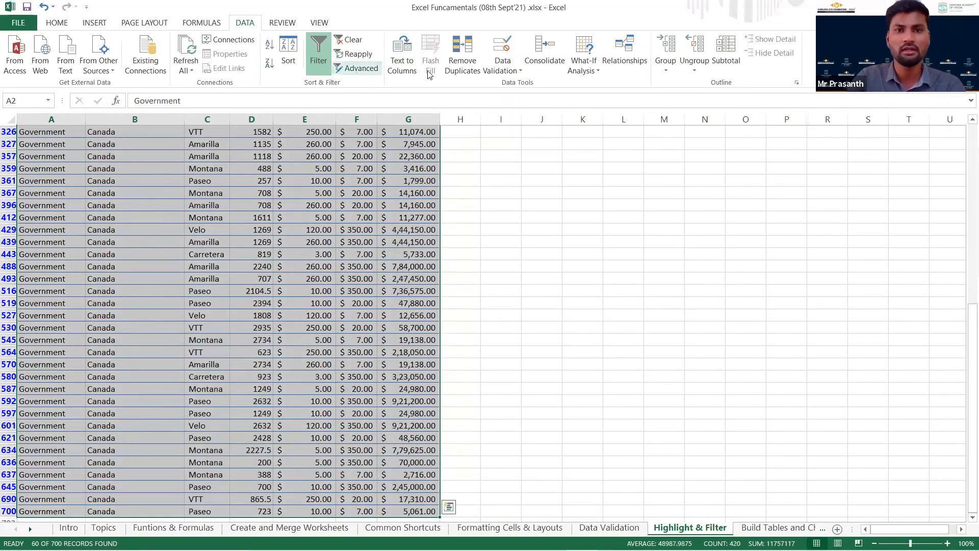
pyautogui.click(58, 22)
pyautogui.click(181, 65)
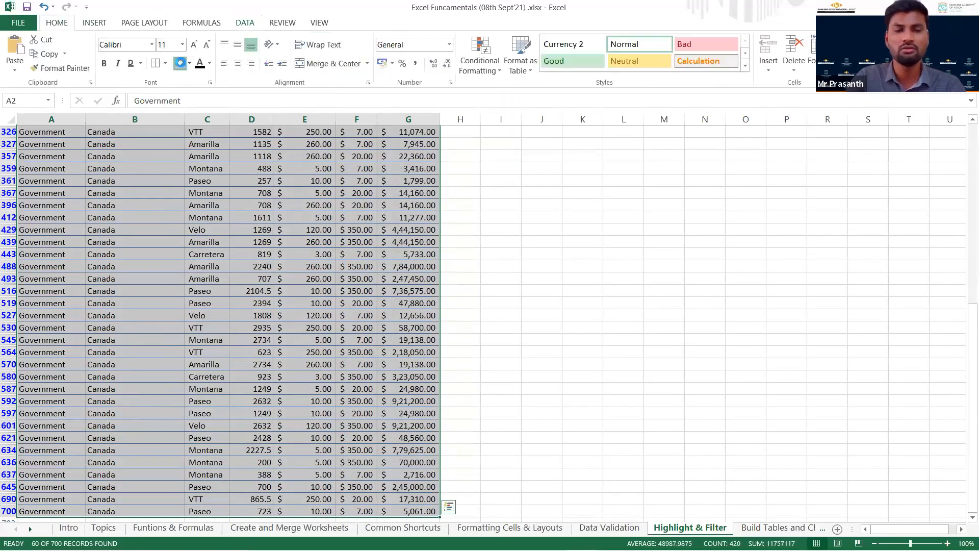
pyautogui.scroll(10, 466, 210)
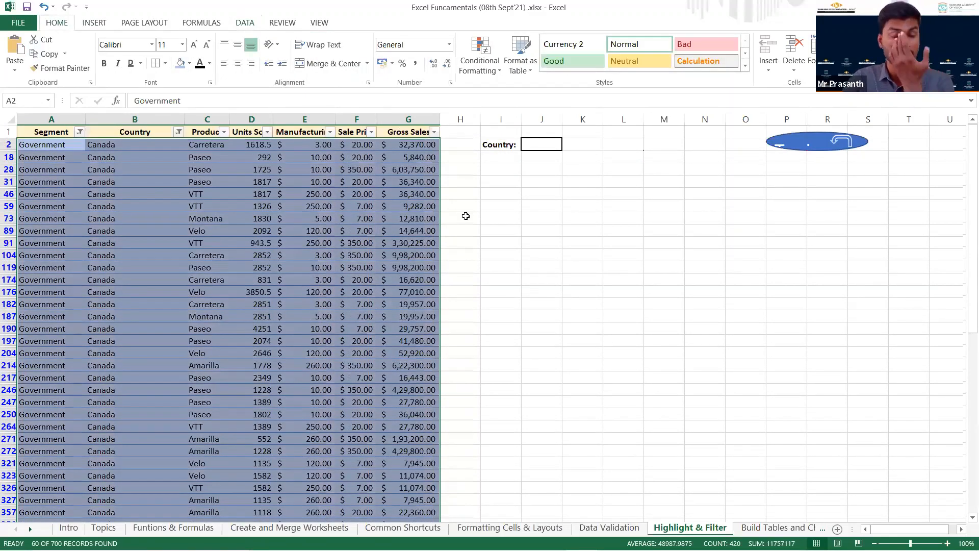
pyautogui.click(466, 209)
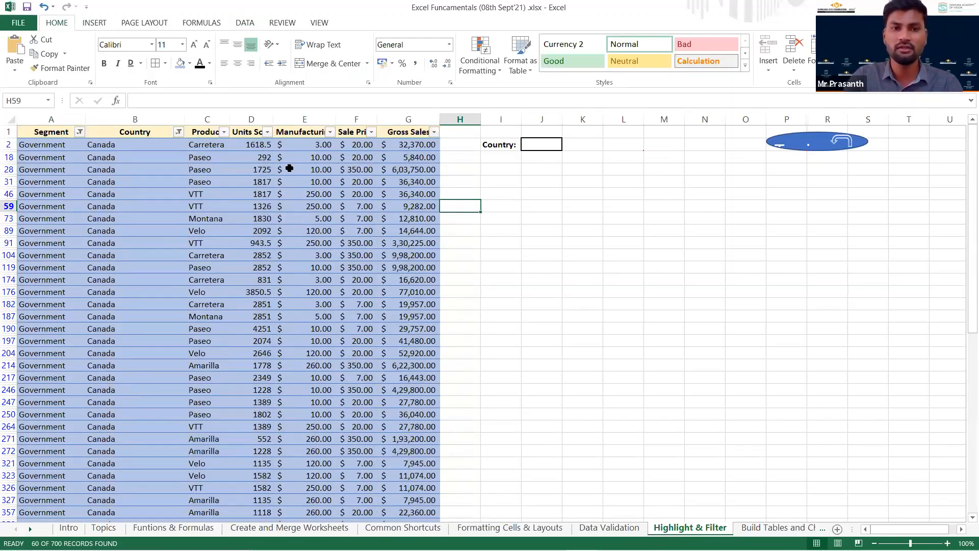
# Undo the blue fill and both the Segment and Country filters.
pyautogui.hotkey('ctrl', 'z')
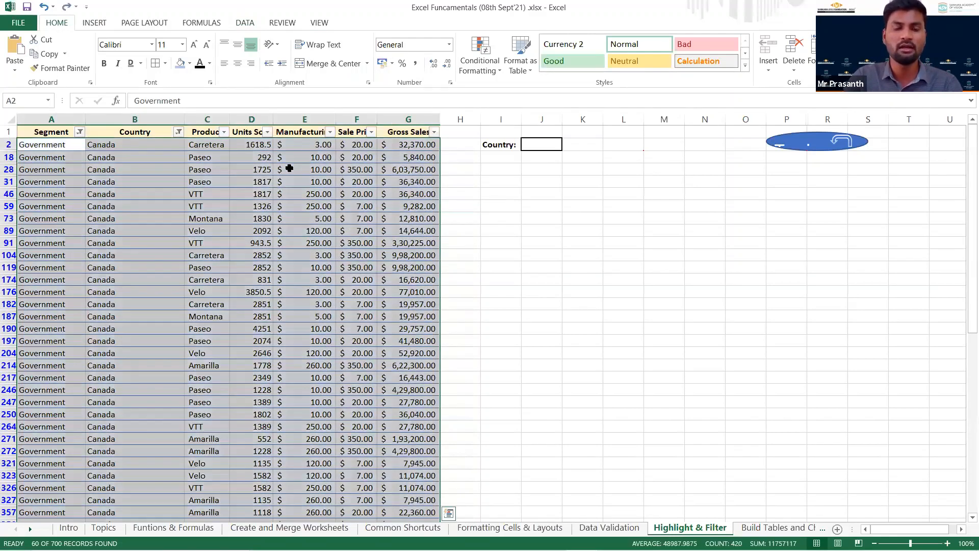
pyautogui.hotkey('ctrl', 'z')
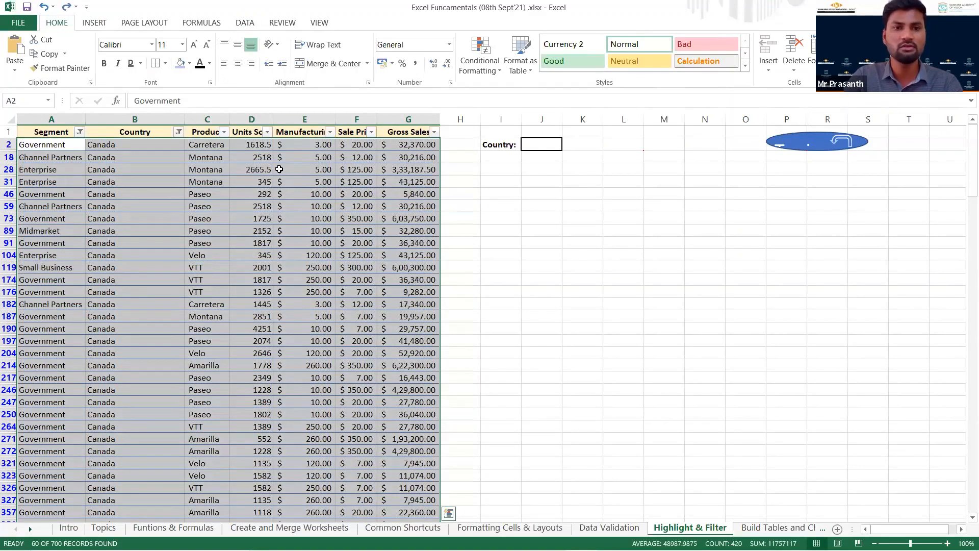
pyautogui.hotkey('ctrl', 'z')
pyautogui.click(606, 194)
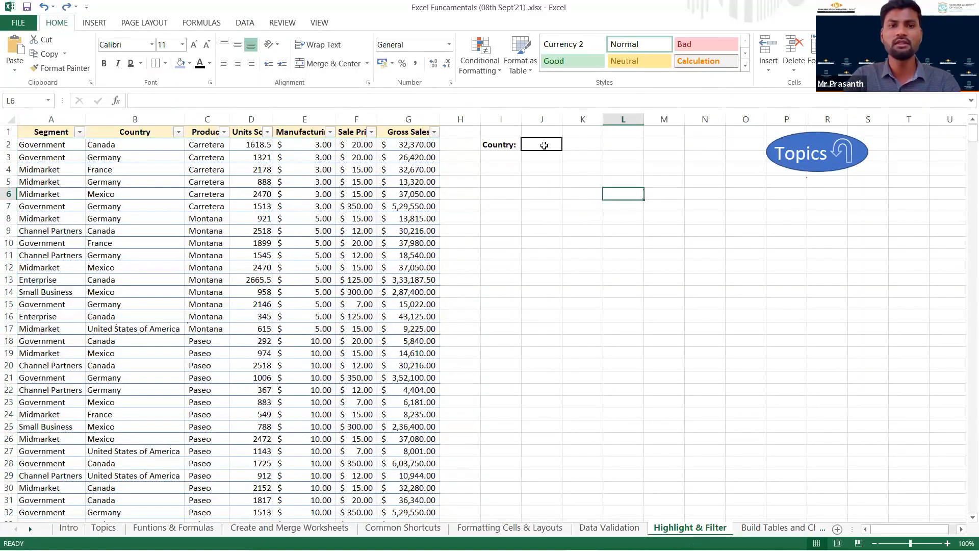
# Choose France from the Country drop-down list in J2 to highlight the matching rows in the sales table.
pyautogui.click(544, 145)
pyautogui.click(565, 148)
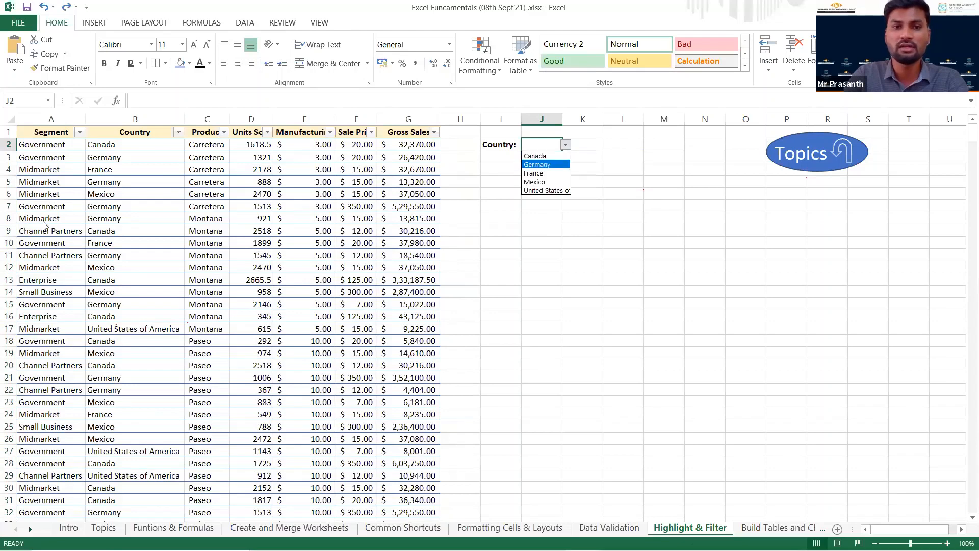
pyautogui.press('Escape')
pyautogui.click(136, 144)
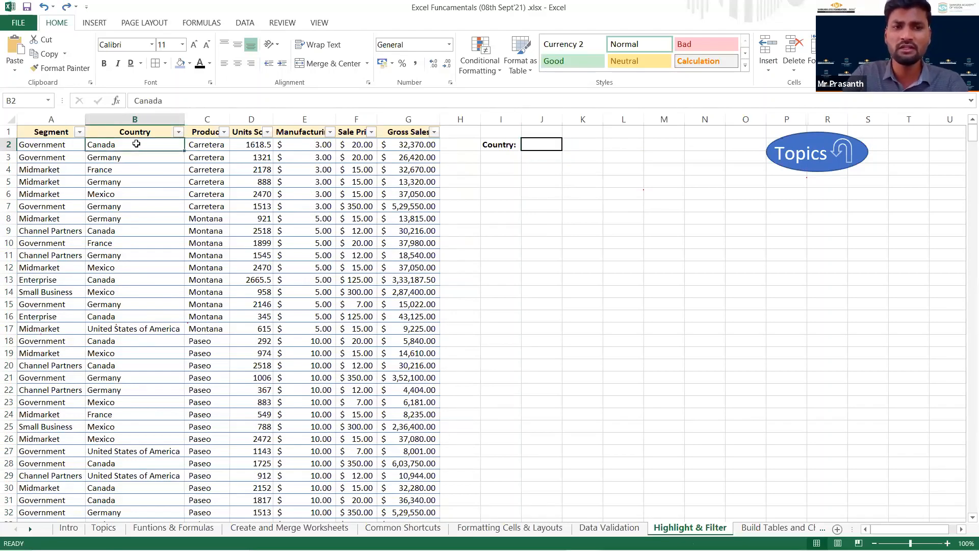
pyautogui.click(543, 145)
pyautogui.click(566, 146)
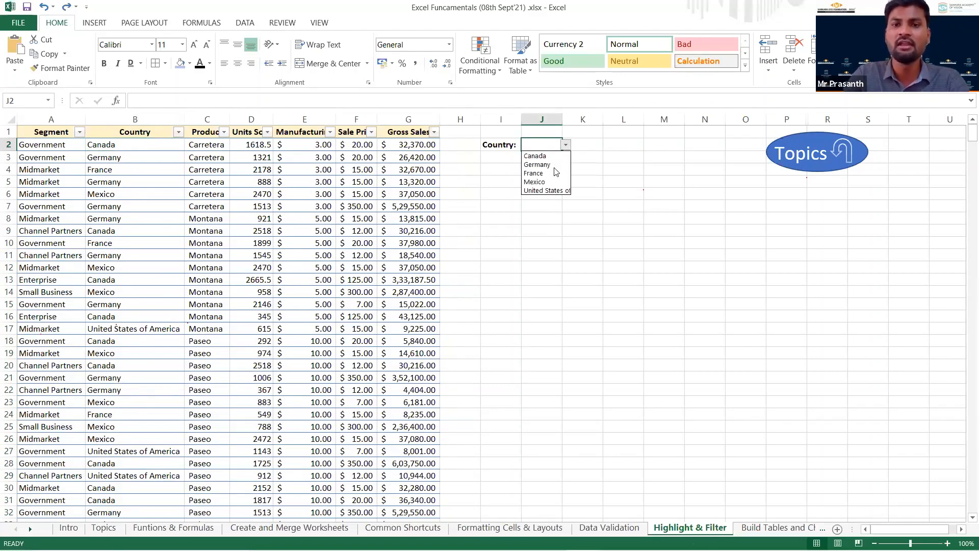
pyautogui.click(556, 174)
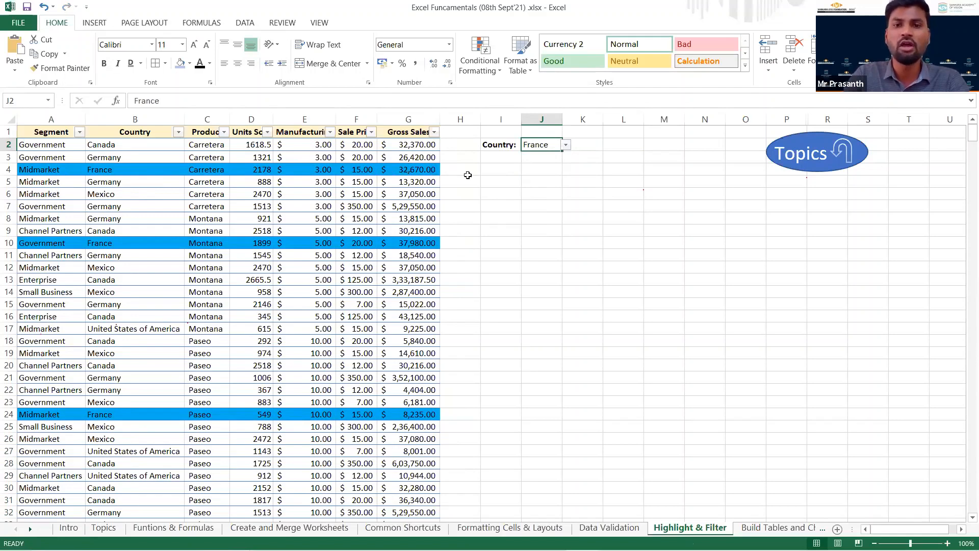
# Test the row highlighting with United States of America in J2, and clear the cell again.
pyautogui.click(566, 145)
pyautogui.click(566, 145)
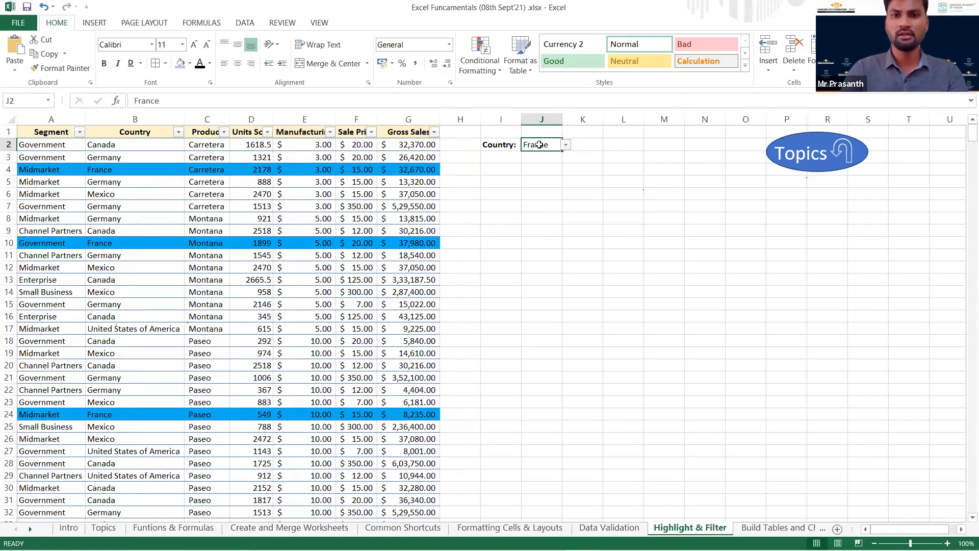
pyautogui.click(566, 145)
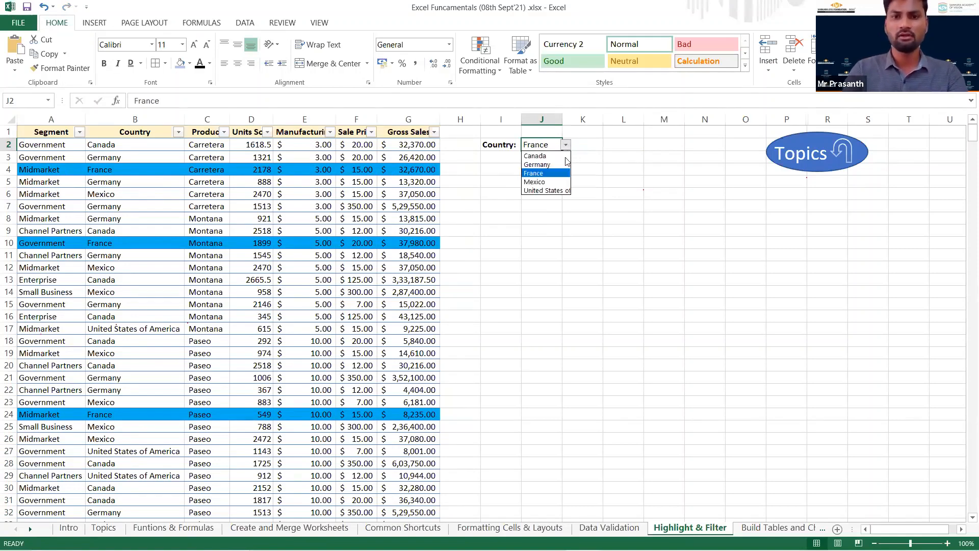
pyautogui.click(557, 193)
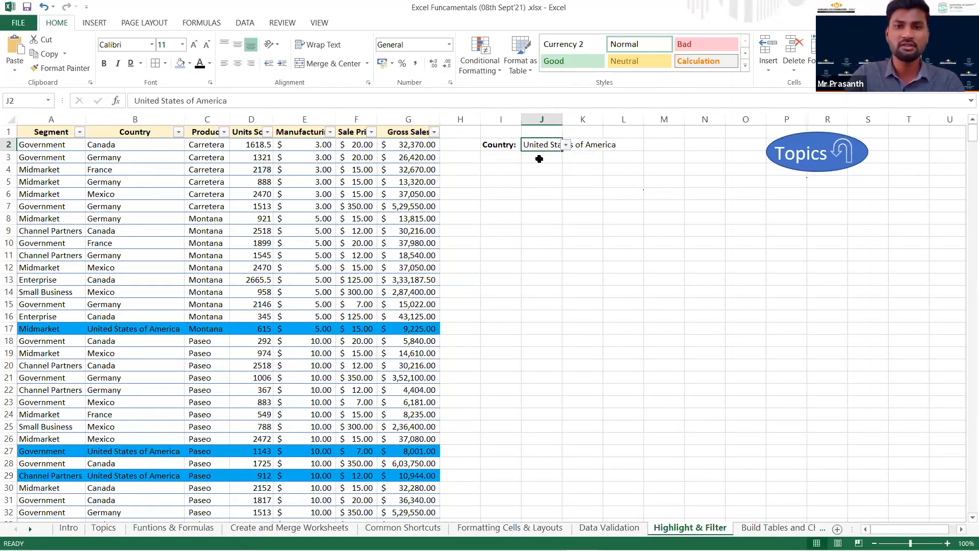
pyautogui.scroll(-5, 198, 318)
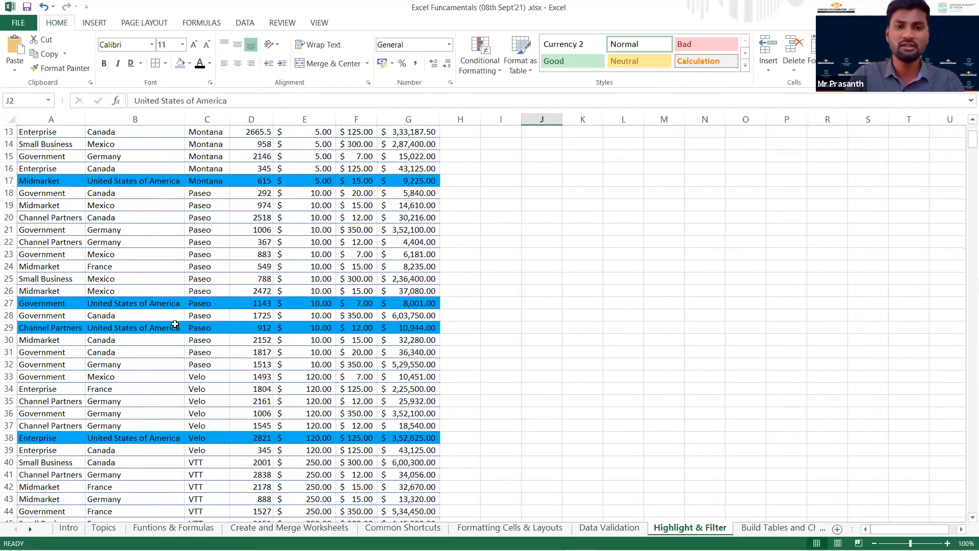
pyautogui.scroll(-3, 219, 346)
pyautogui.scroll(8, 242, 363)
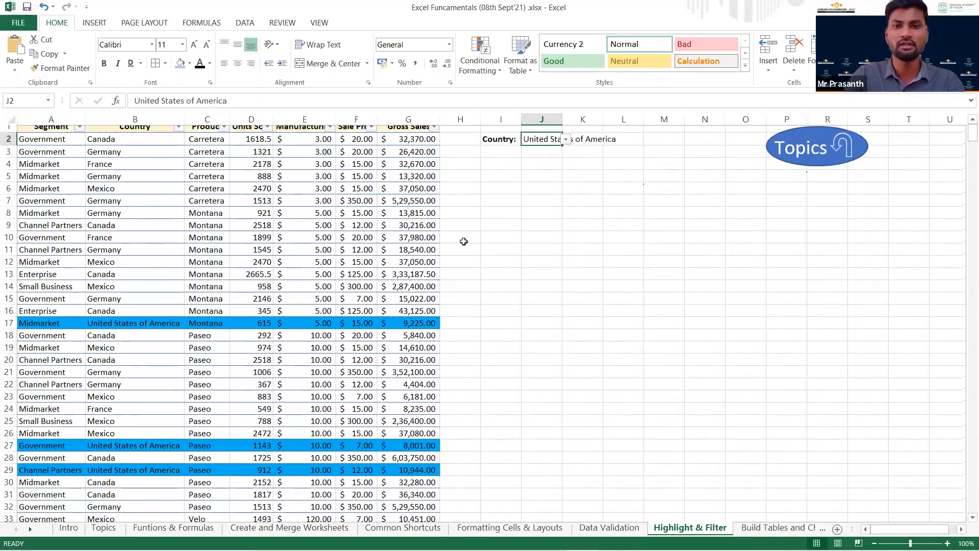
pyautogui.press('Delete')
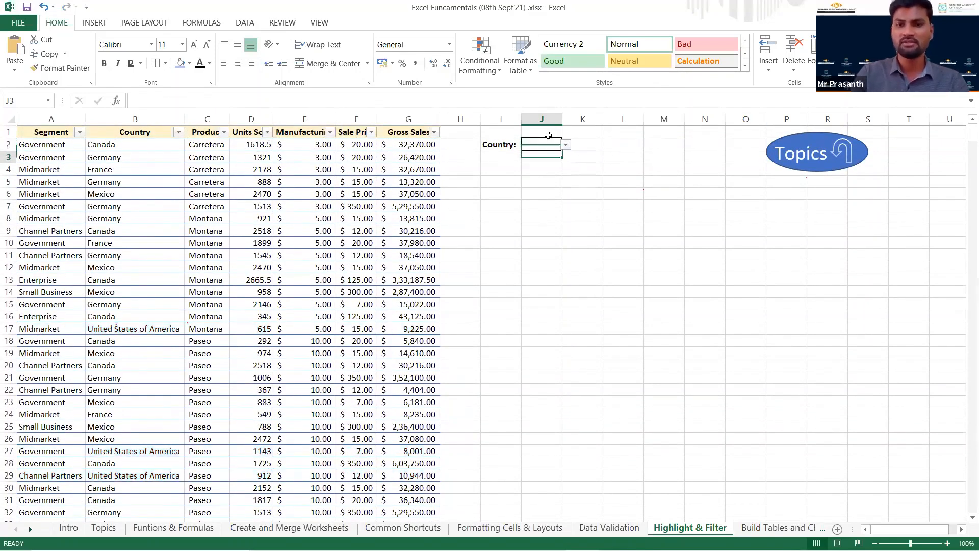
# Enter the label Country in cell I4 for a second country selector.
pyautogui.press('Down')
pyautogui.press('Down')
pyautogui.press('Left')
pyautogui.write('Country')
pyautogui.press('Tab')
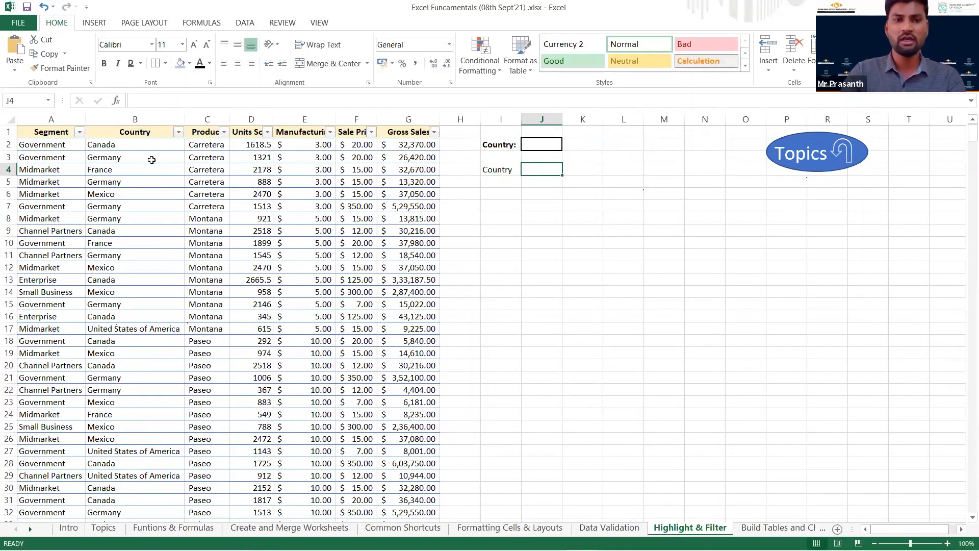
# Copy the Country values B2:B701 to column T starting at T2, and autofit column T's width.
pyautogui.click(139, 148)
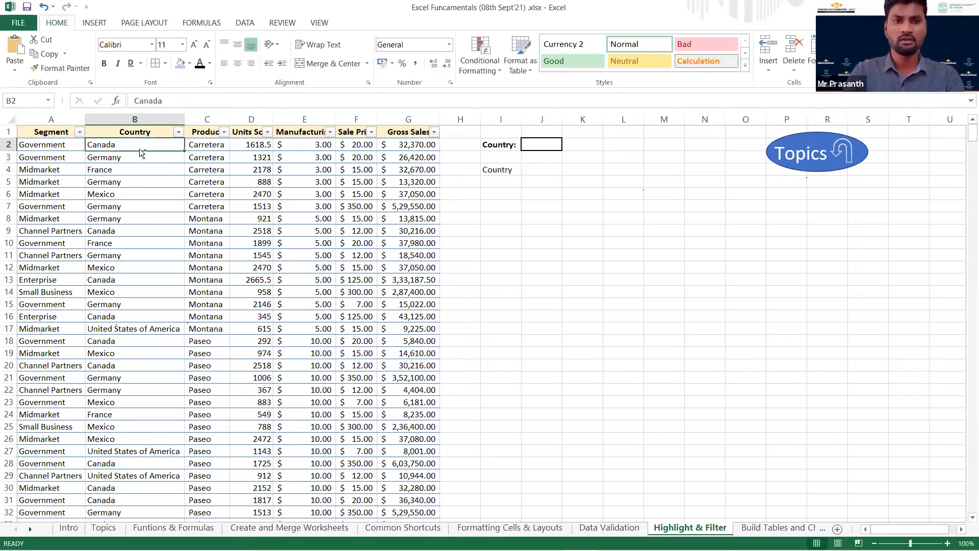
pyautogui.hotkey('ctrl', 'shift', 'Down')
pyautogui.hotkey('ctrl', 'c')
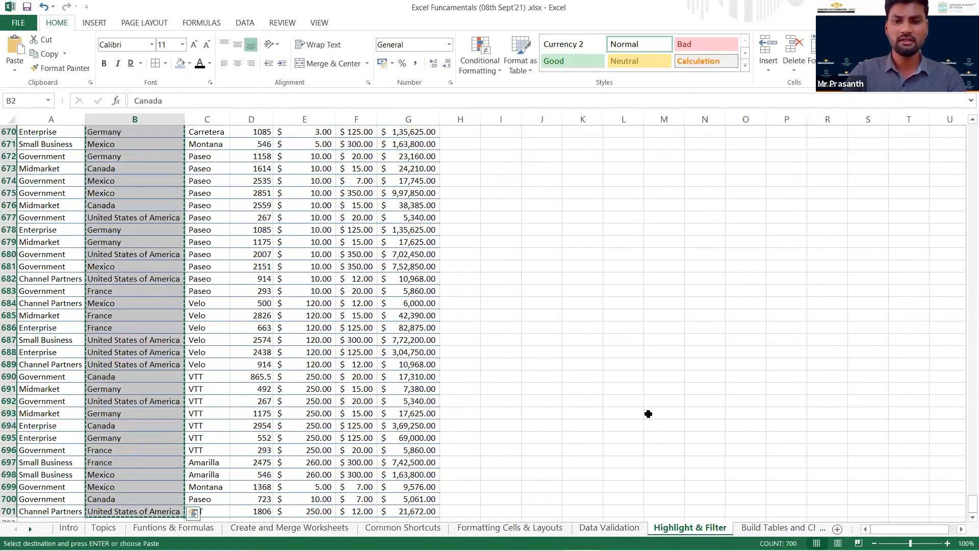
pyautogui.scroll(8, 648, 414)
pyautogui.hotkey('ctrl', 'q')
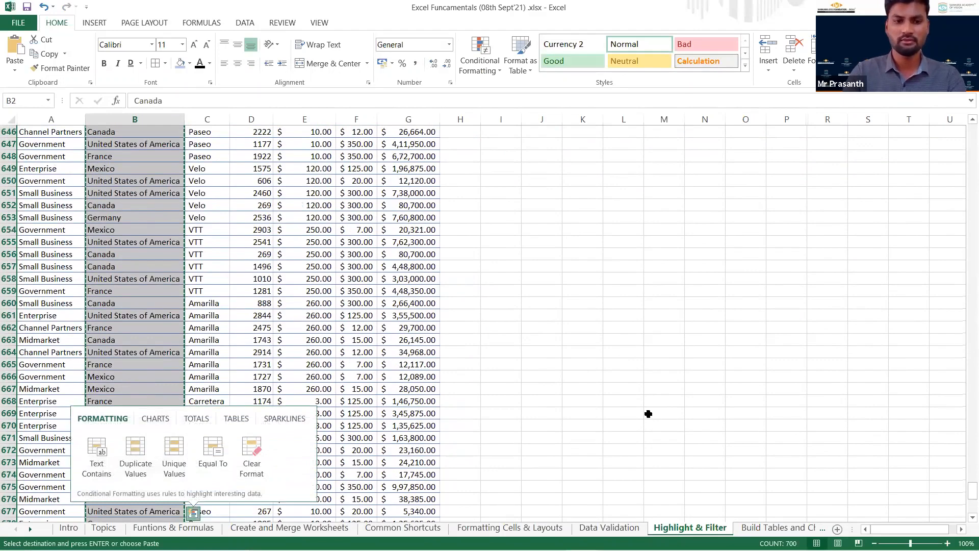
pyautogui.hotkey('ctrl', 'Up')
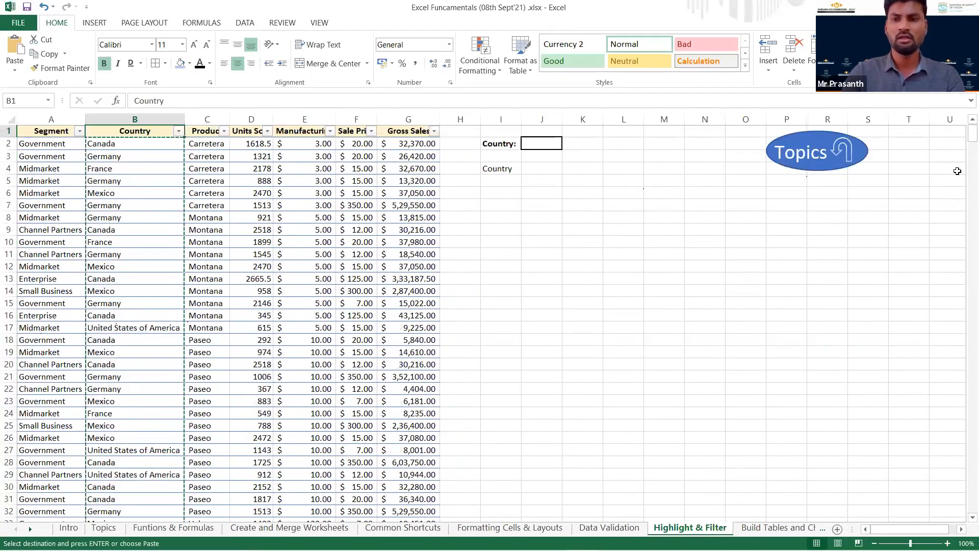
pyautogui.click(914, 143)
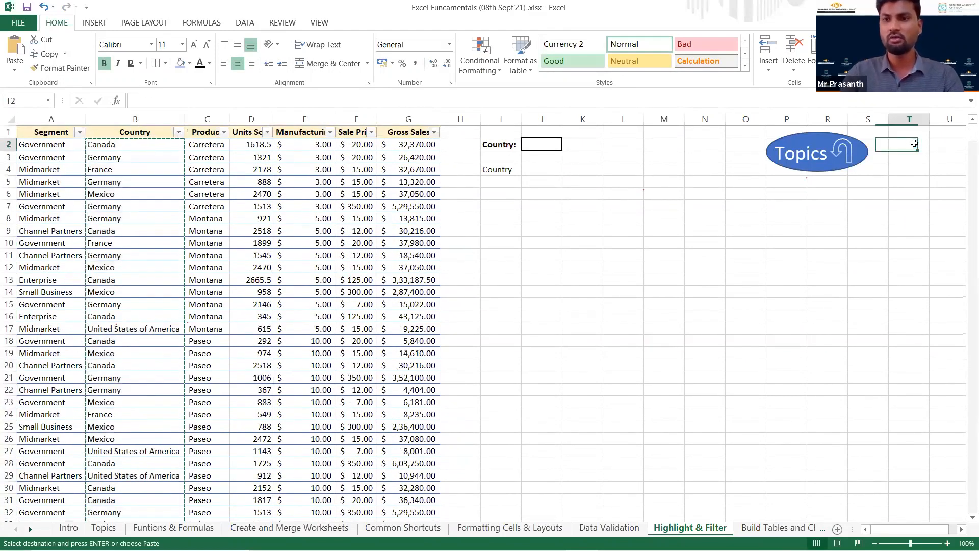
pyautogui.hotkey('ctrl', 'v')
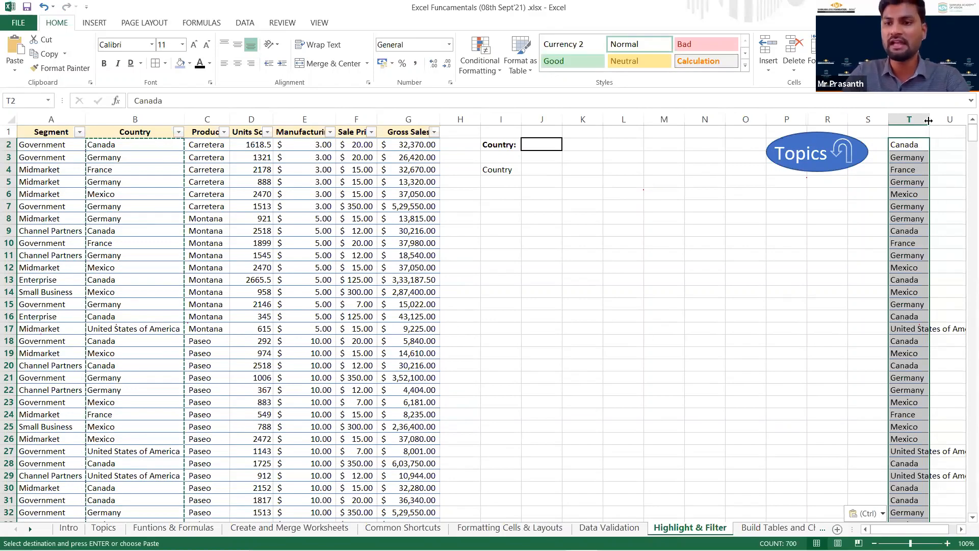
pyautogui.doubleClick(928, 120)
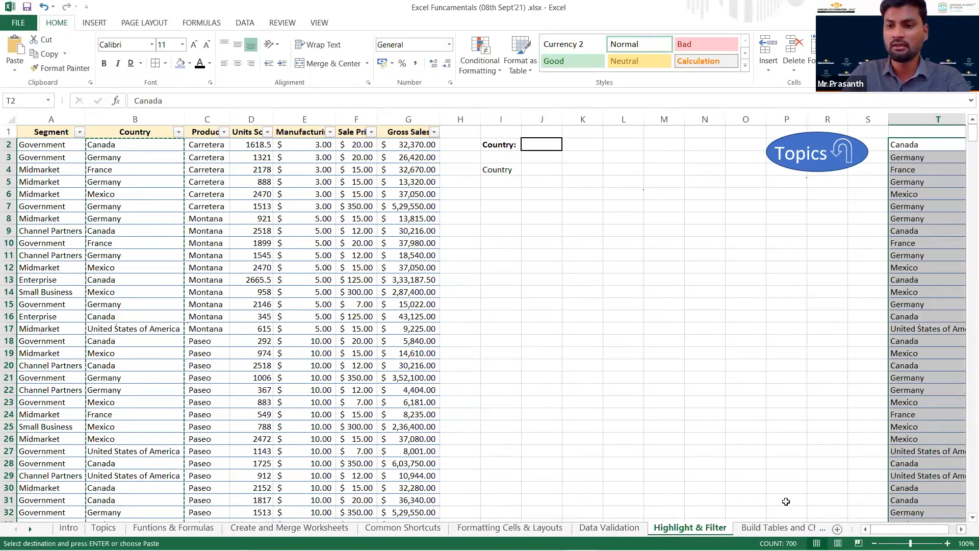
# Remove the duplicate values from the copied country list in column T, treating the data as having no header.
pyautogui.hscroll(2, 870, 190)
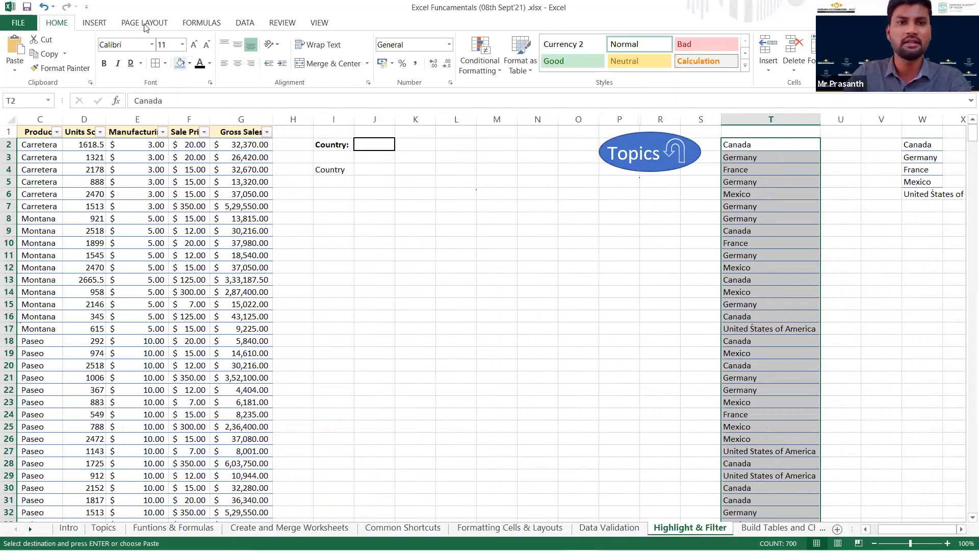
pyautogui.click(245, 23)
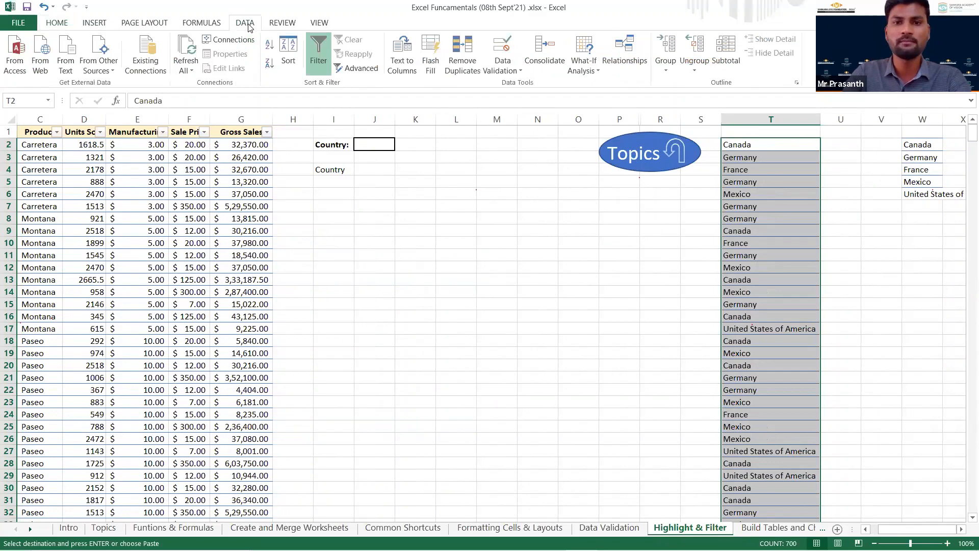
pyautogui.click(464, 60)
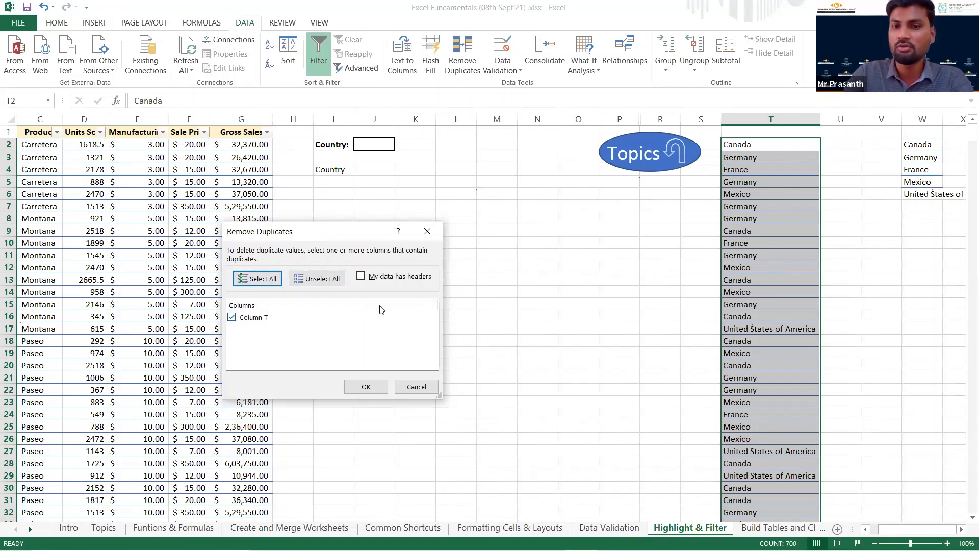
pyautogui.click(234, 319)
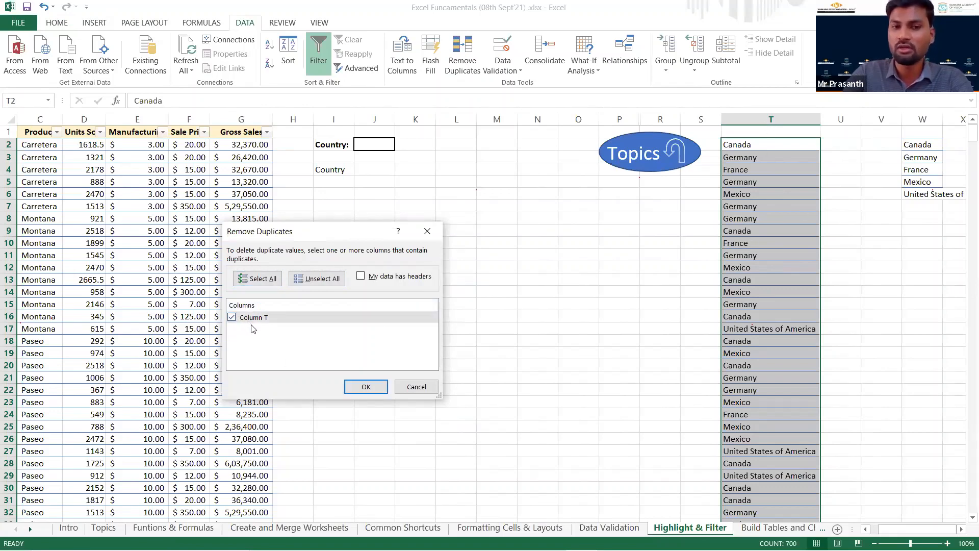
pyautogui.click(373, 386)
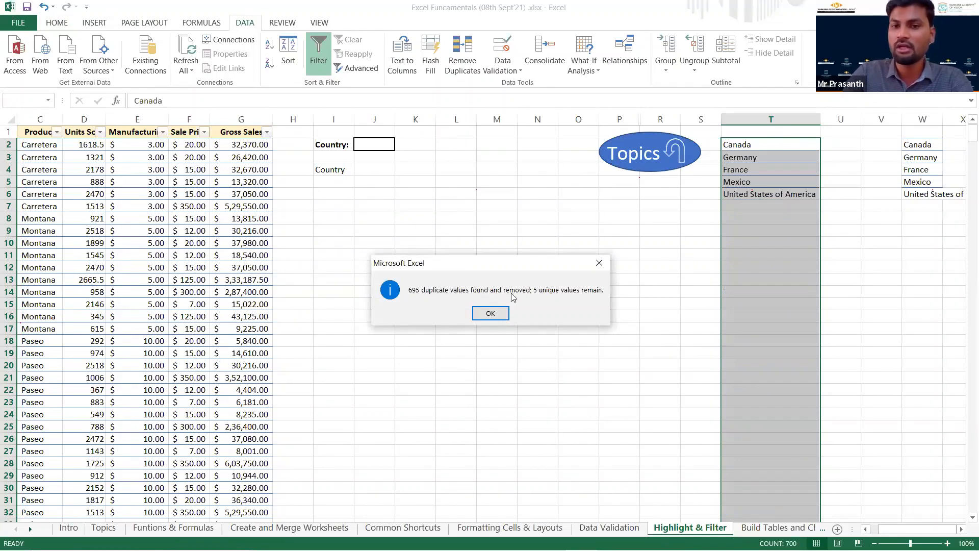
pyautogui.click(490, 313)
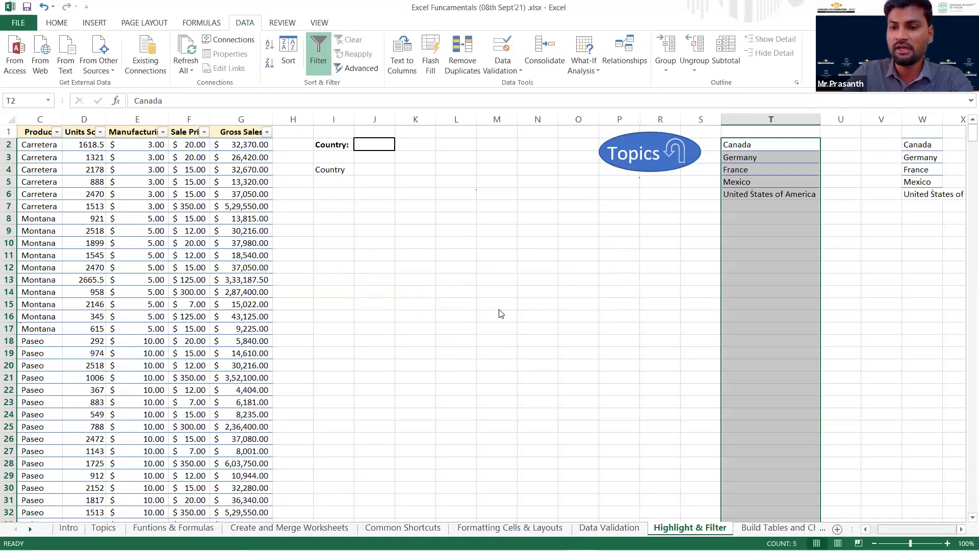
# Start a data validation rule for cell J4 that allows only entries from a list.
pyautogui.hscroll(-2, 928, 179)
pyautogui.click(919, 147)
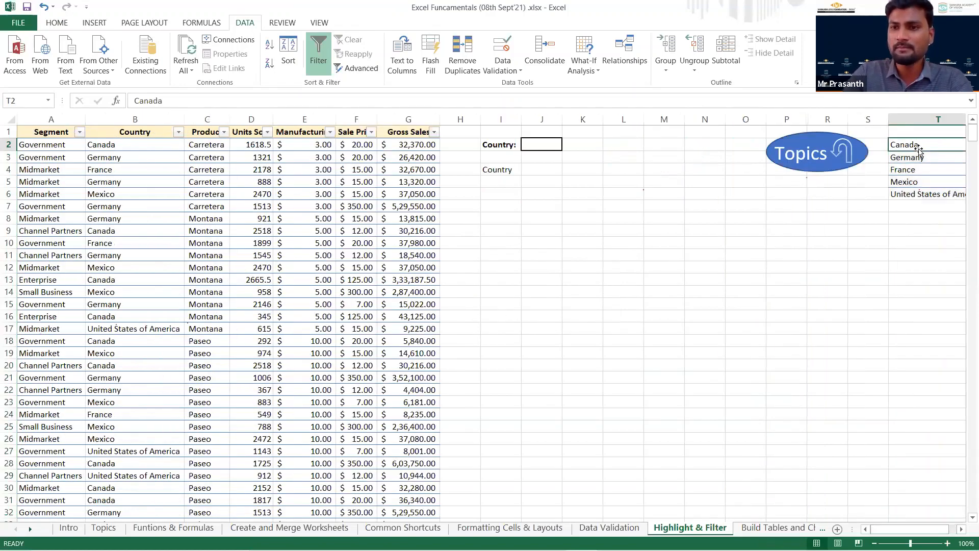
pyautogui.click(553, 179)
pyautogui.click(553, 168)
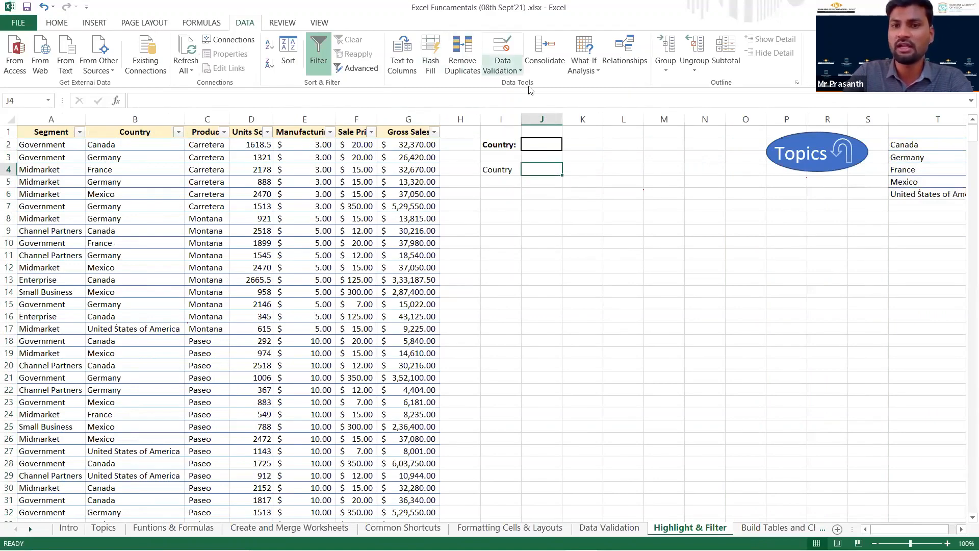
pyautogui.hotkey('alt', 'a')
pyautogui.press('v')
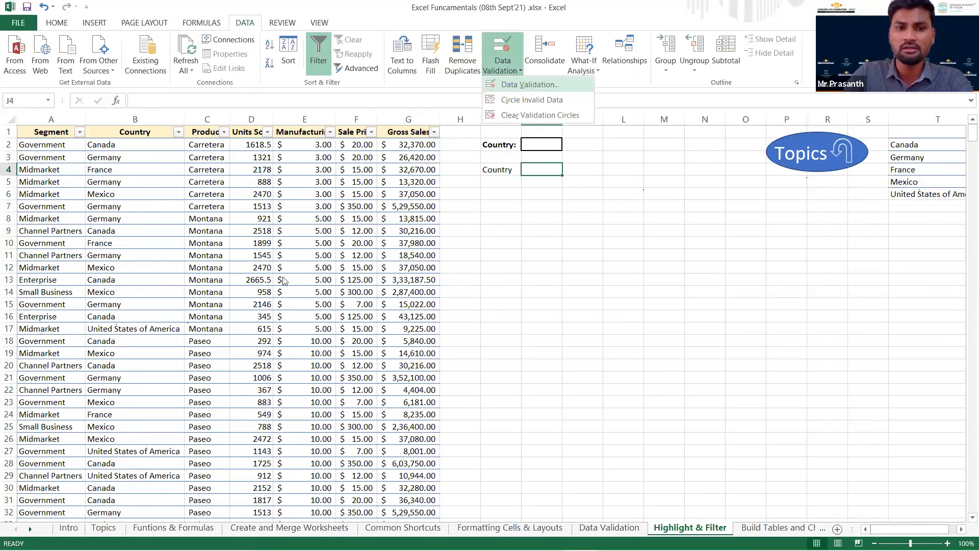
pyautogui.press('Return')
pyautogui.hotkey('alt', 'Down')
pyautogui.click(260, 311)
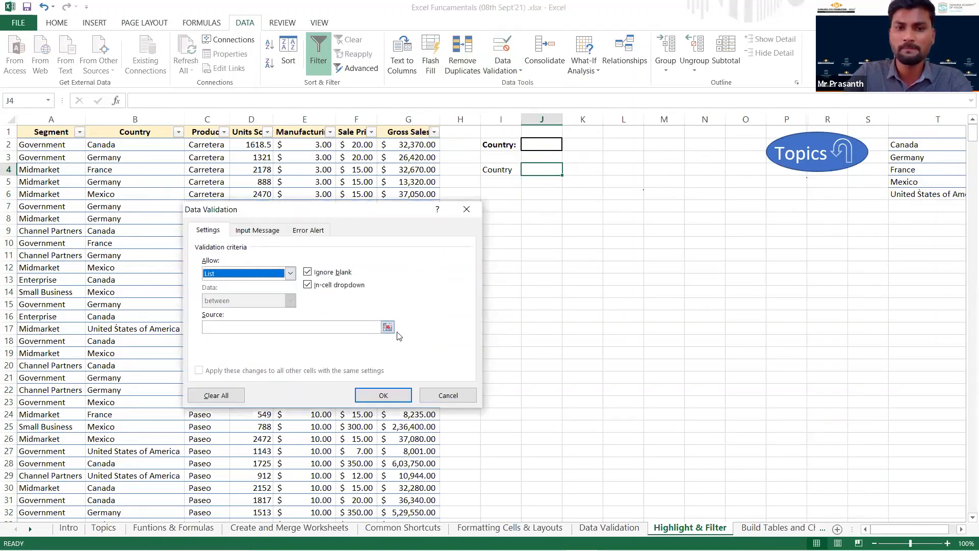
# Use =$T$2:$T$6 as the source of J4's validation list, and check the choices in its drop-down.
pyautogui.click(387, 327)
pyautogui.moveTo(916, 146); pyautogui.dragTo(910, 191)
pyautogui.press('Return')
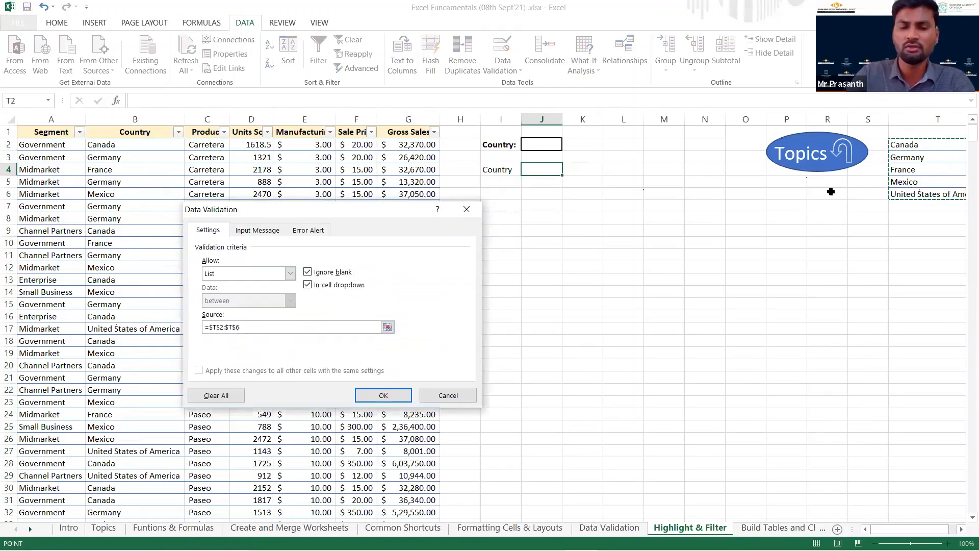
pyautogui.press('Return')
pyautogui.click(566, 169)
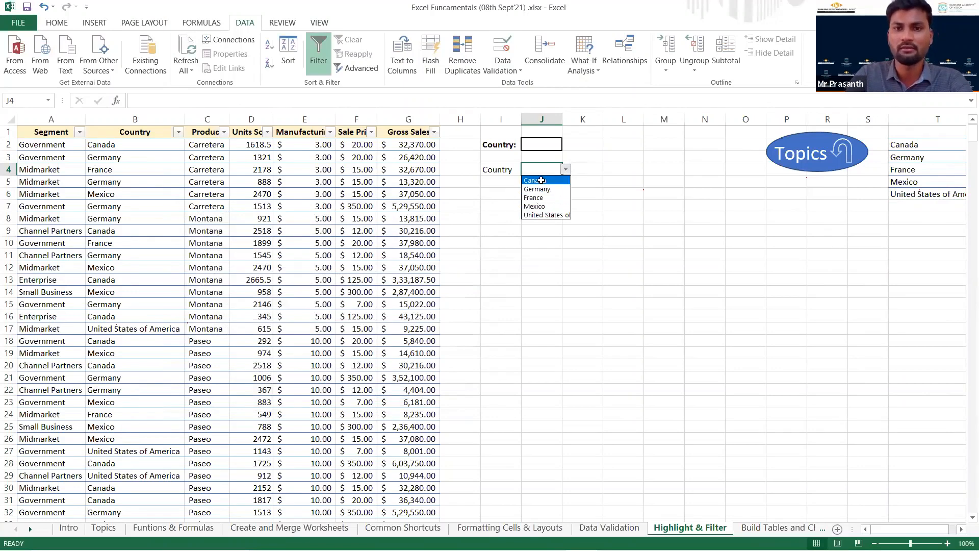
pyautogui.click(564, 169)
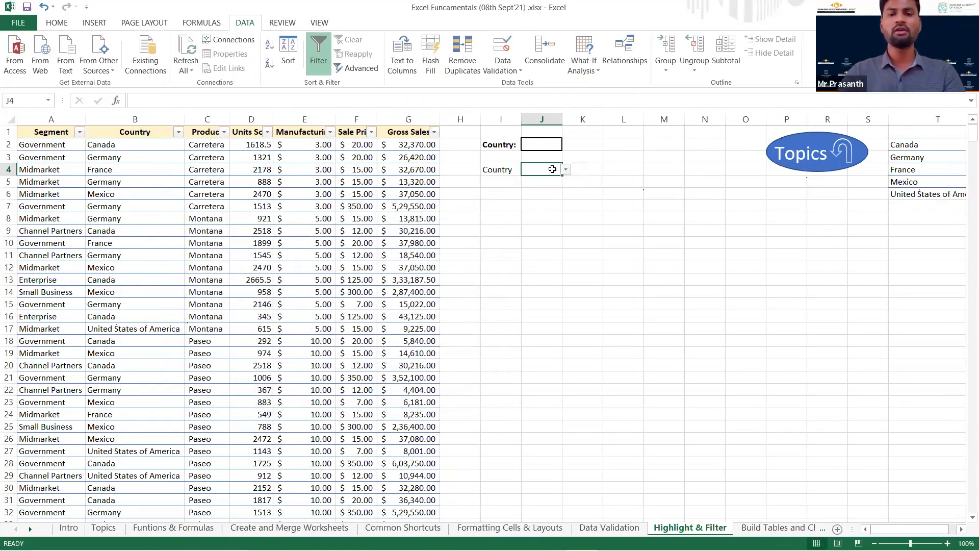
# With only J4 selected, create a formula-based conditional formatting rule using =$B2=$J$4.
pyautogui.click(58, 23)
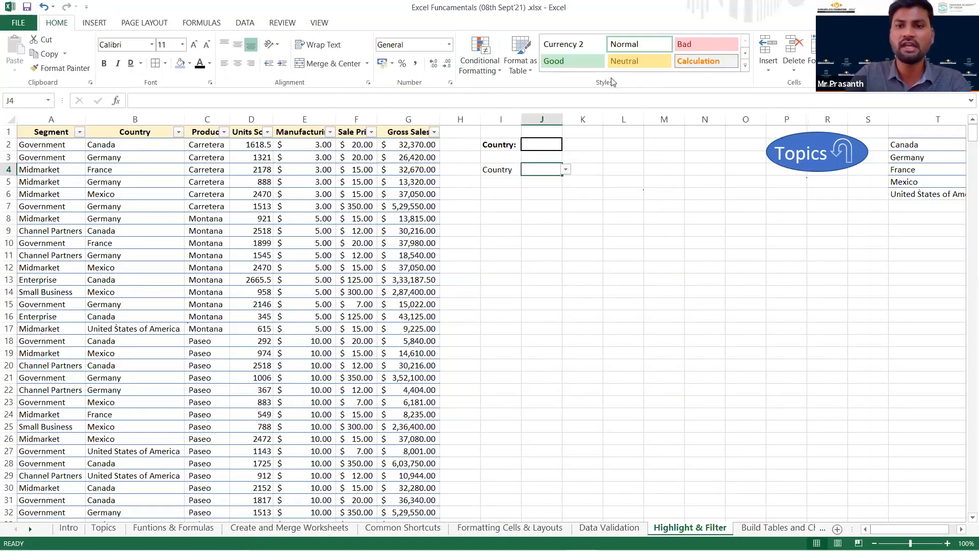
pyautogui.click(498, 72)
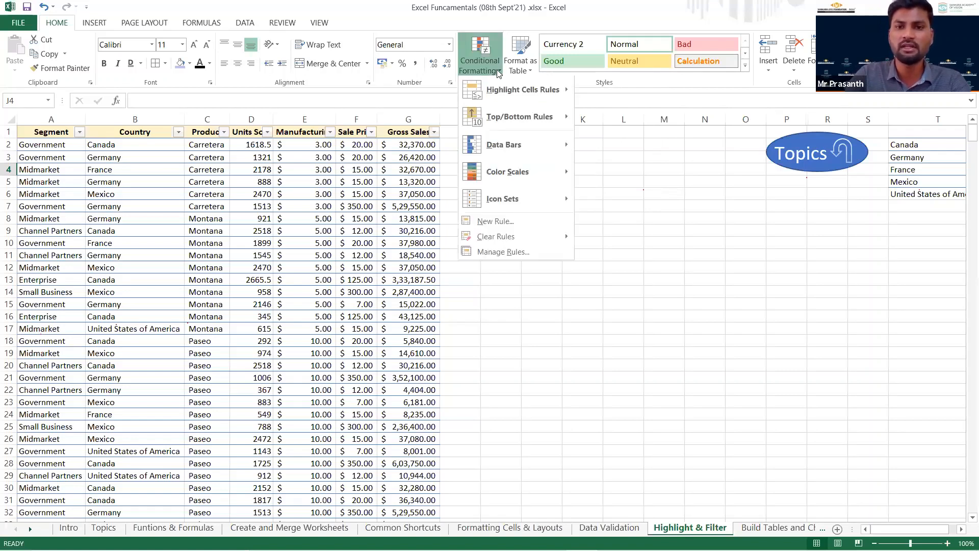
pyautogui.click(524, 222)
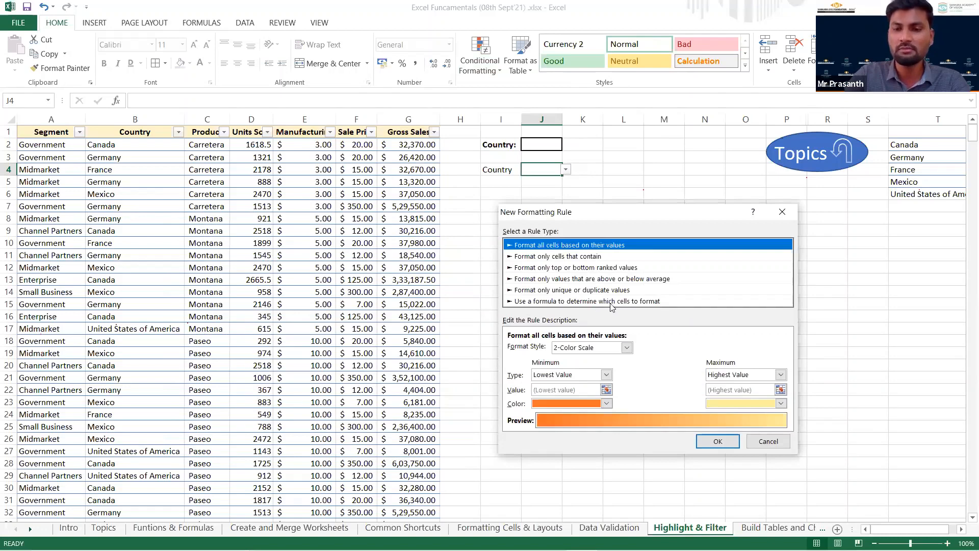
pyautogui.click(638, 301)
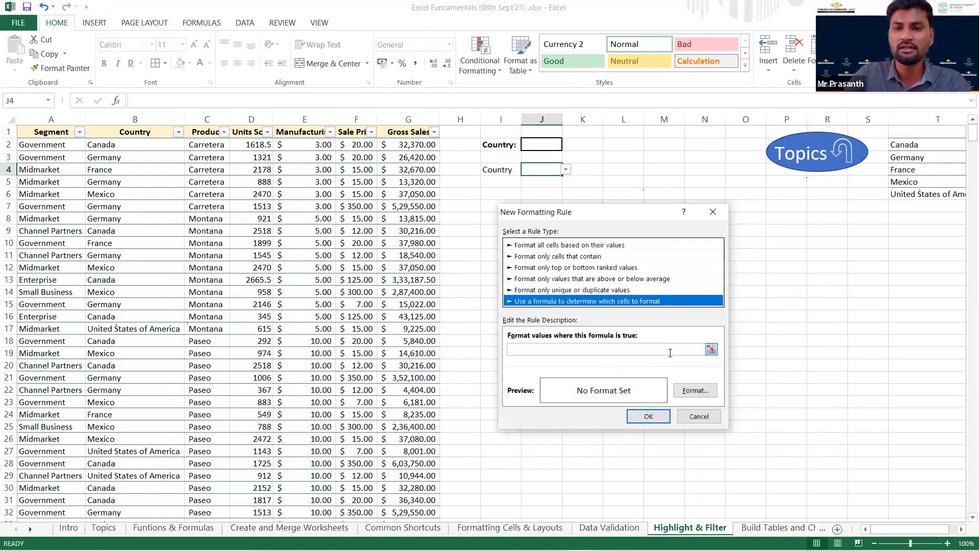
pyautogui.click(730, 357)
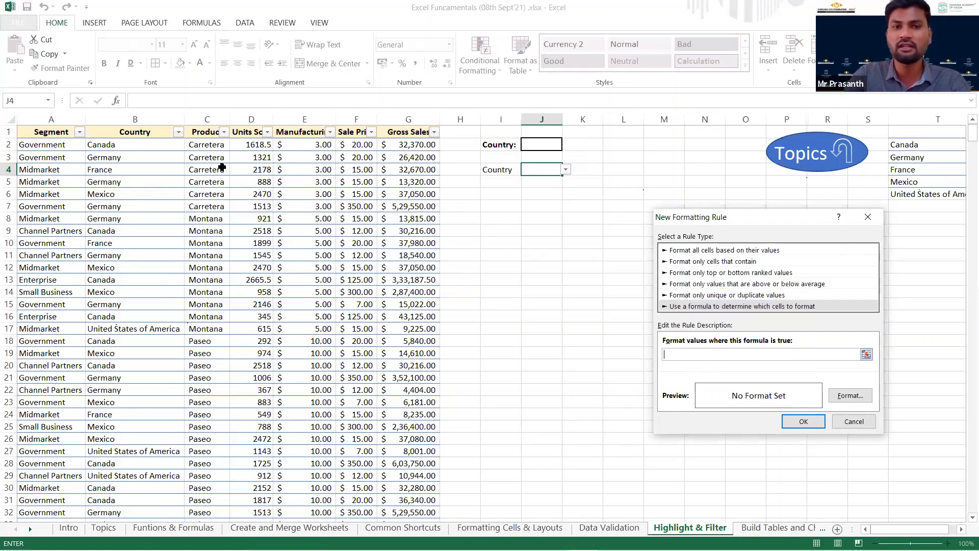
pyautogui.click(138, 148)
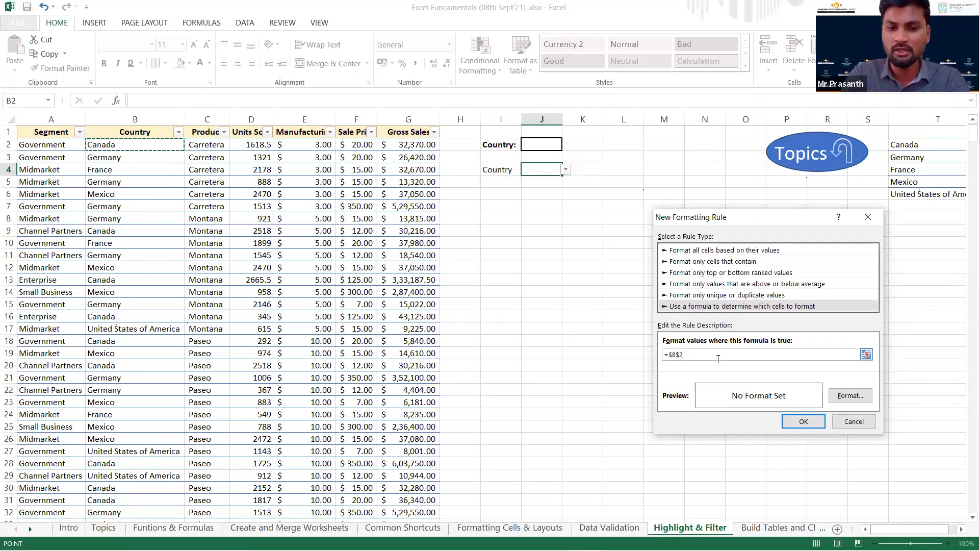
pyautogui.press('F4')
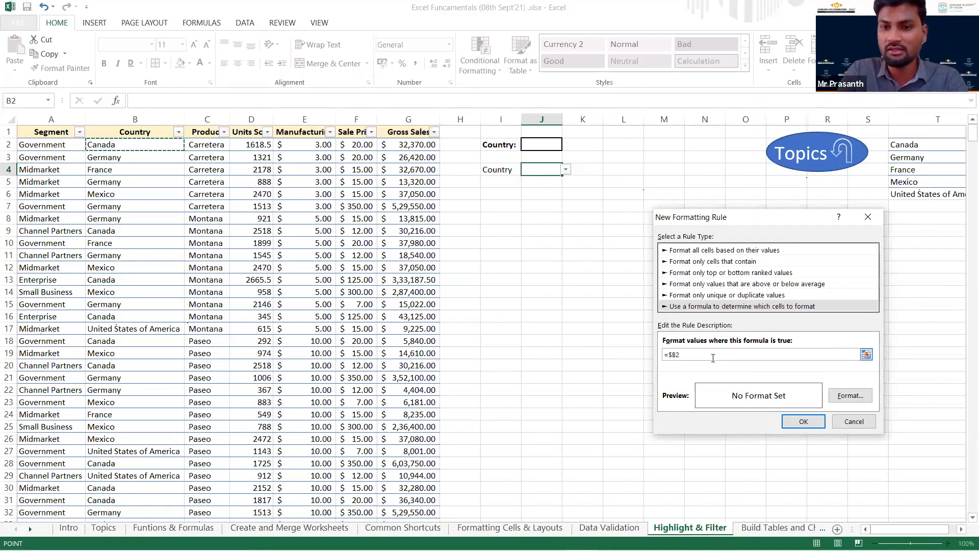
pyautogui.click(677, 355)
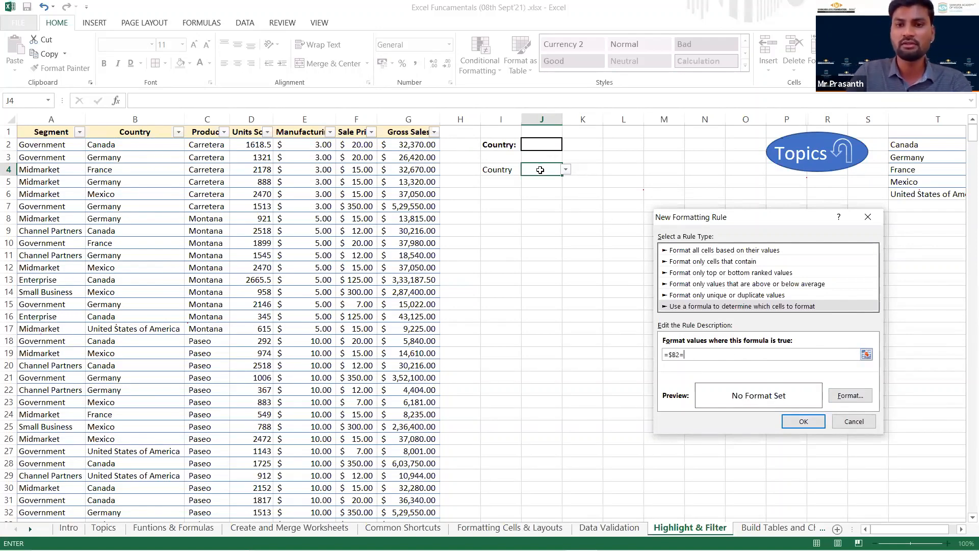
pyautogui.click(540, 170)
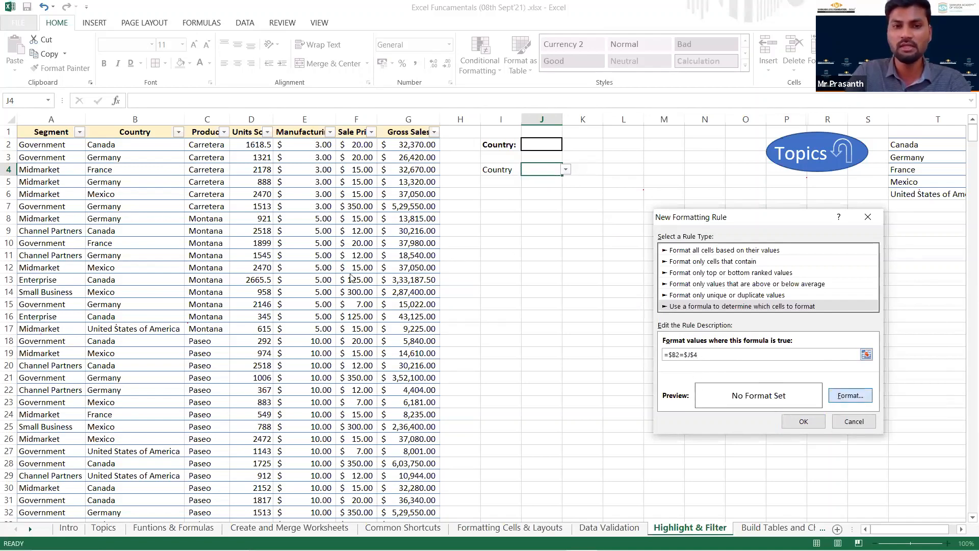
# Give the formula rule a light blue fill and apply the rule.
pyautogui.click(841, 398)
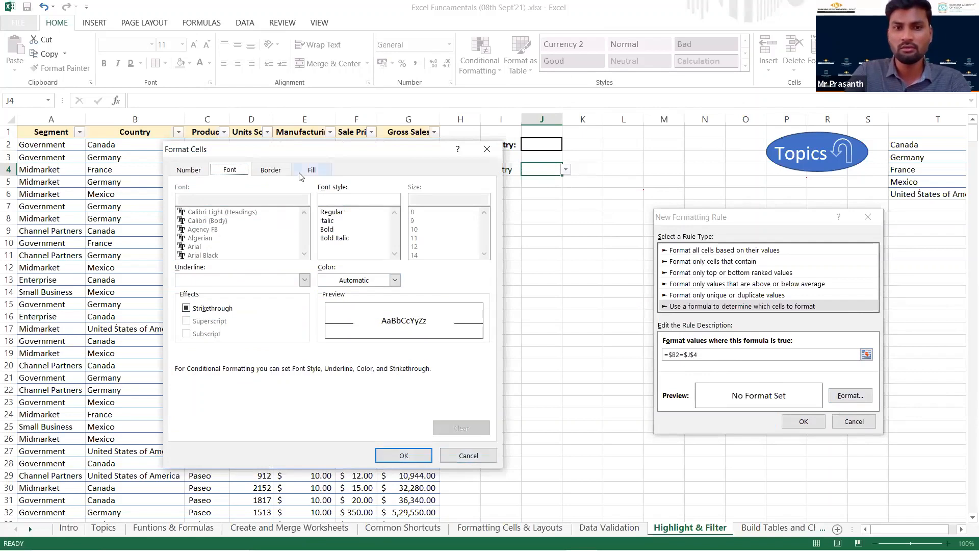
pyautogui.click(269, 170)
pyautogui.click(312, 170)
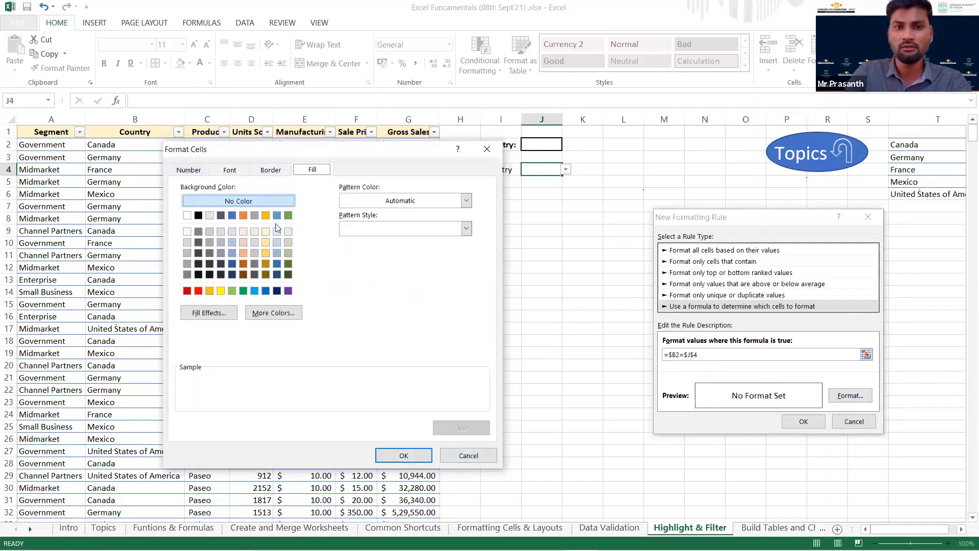
pyautogui.click(266, 243)
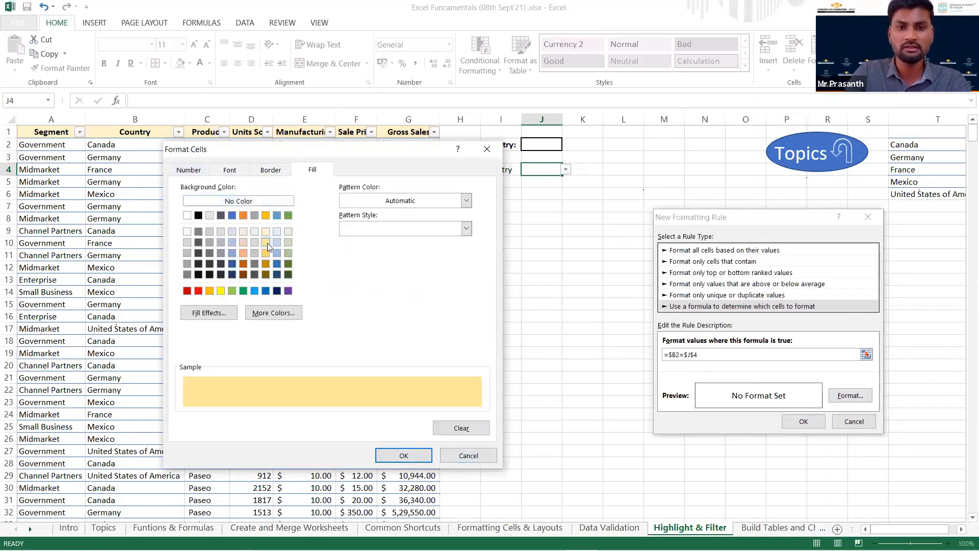
pyautogui.click(233, 243)
pyautogui.click(403, 456)
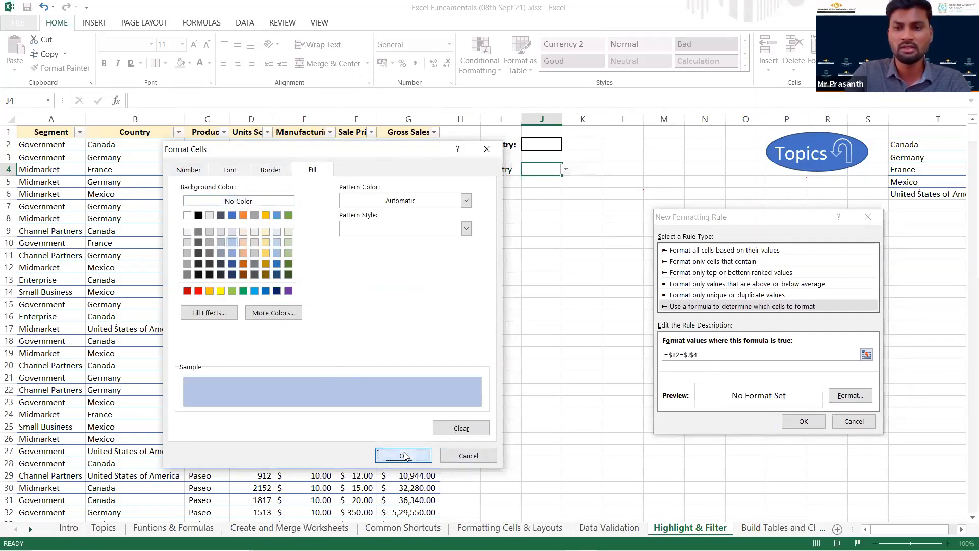
pyautogui.click(799, 422)
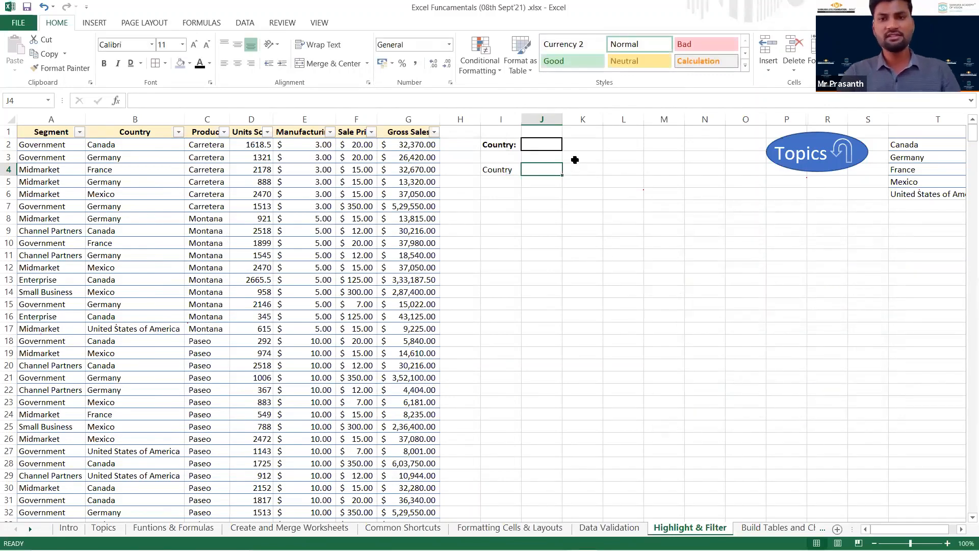
# Test the new highlighting rule by choosing Germany and France from the country drop-down in J4.
pyautogui.click(556, 173)
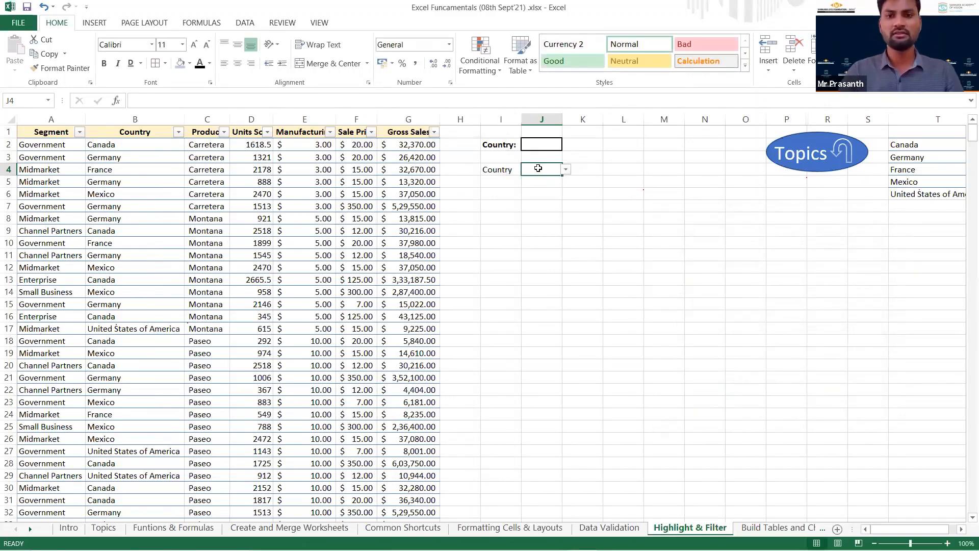
pyautogui.click(566, 172)
pyautogui.click(559, 187)
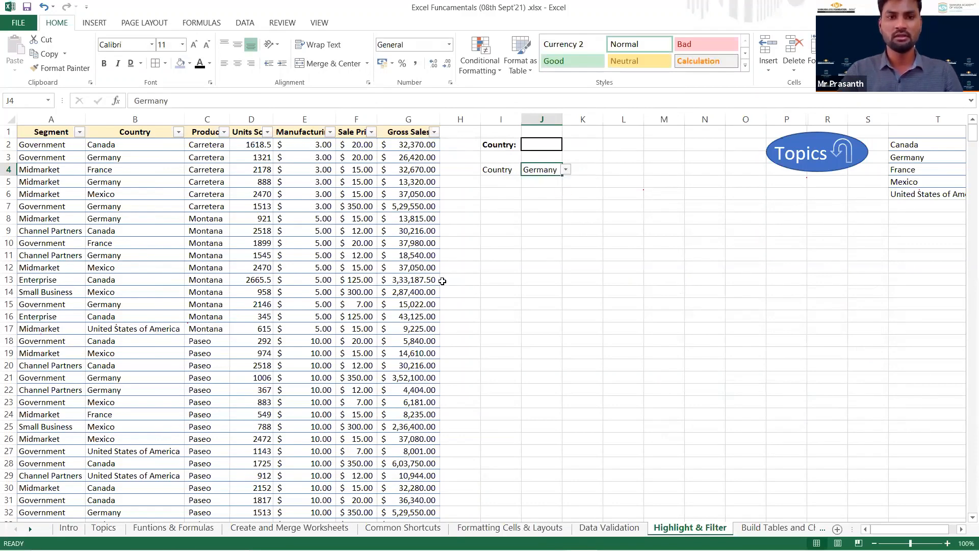
pyautogui.scroll(-3, 439, 282)
pyautogui.scroll(3, 347, 297)
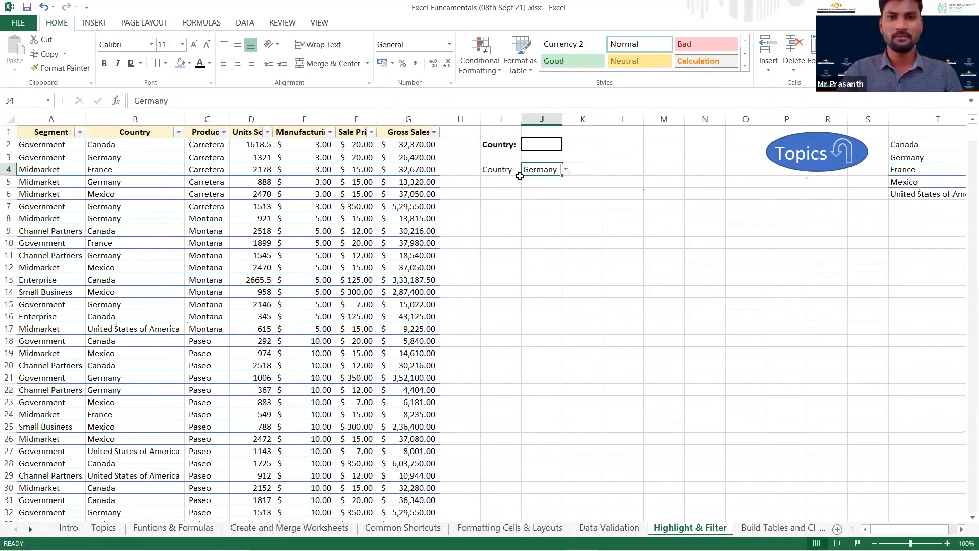
pyautogui.click(541, 198)
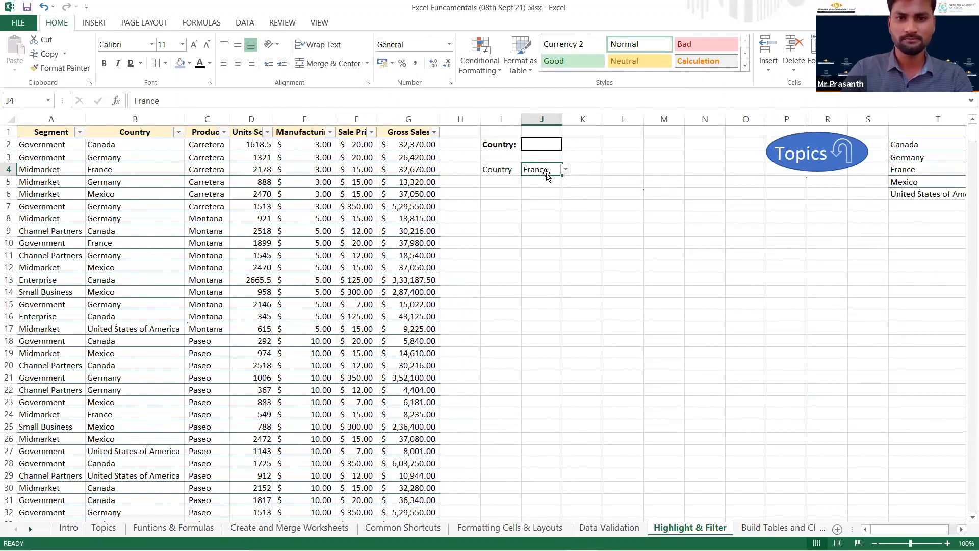
# Clear the conditional formatting rules from the entire sheet, and choose Germany in the J4 drop-down.
pyautogui.click(490, 73)
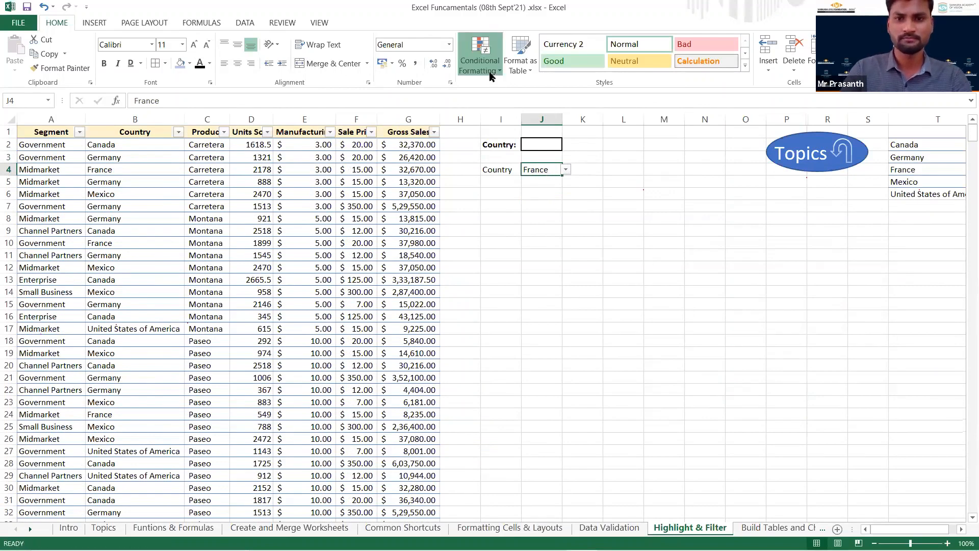
pyautogui.moveTo(511, 240)
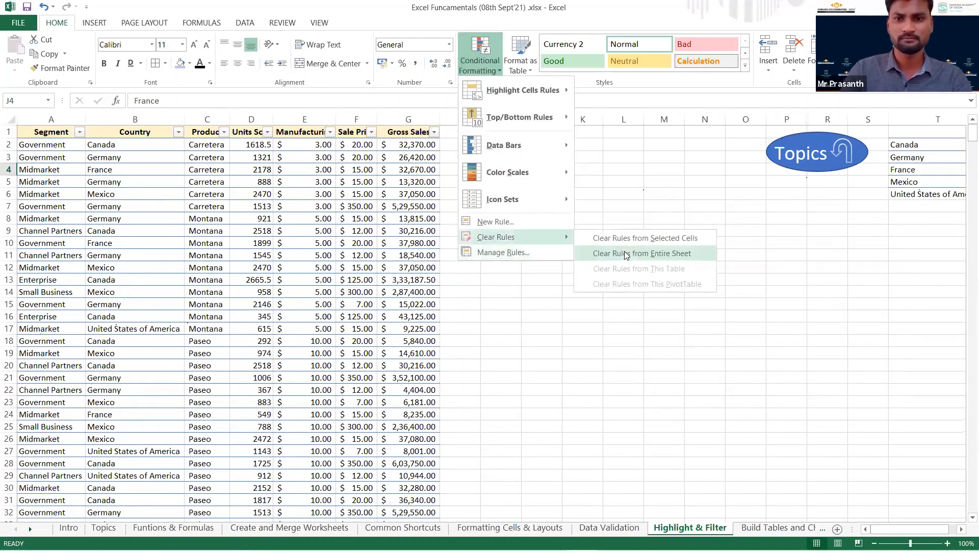
pyautogui.click(627, 254)
pyautogui.click(565, 170)
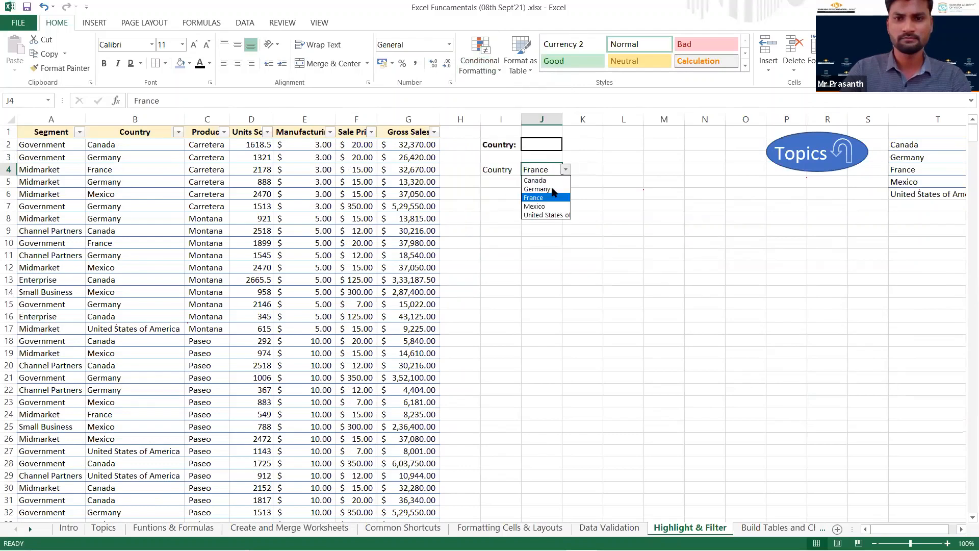
pyautogui.click(551, 189)
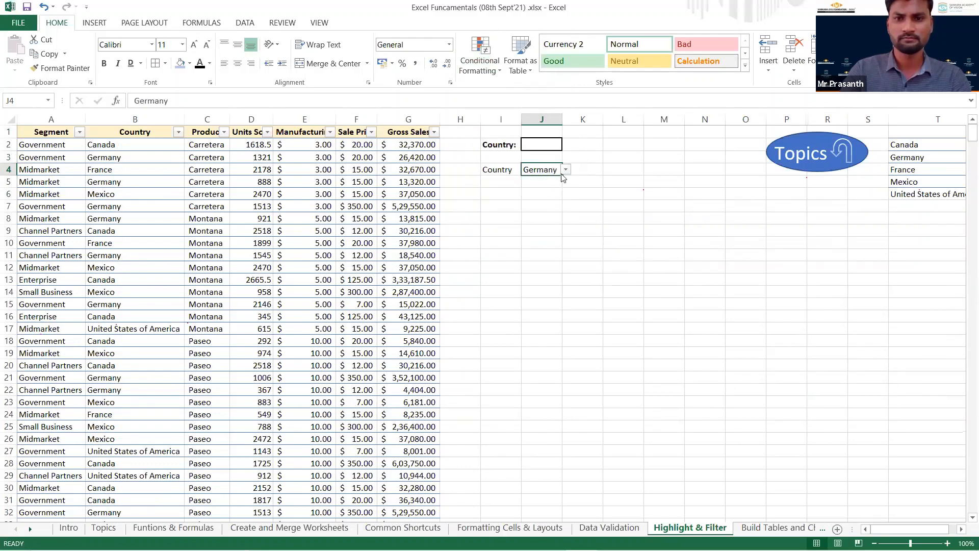
# Create a formula-based conditional formatting rule using =$B2=$J$4 while only J4 is selected.
pyautogui.click(481, 65)
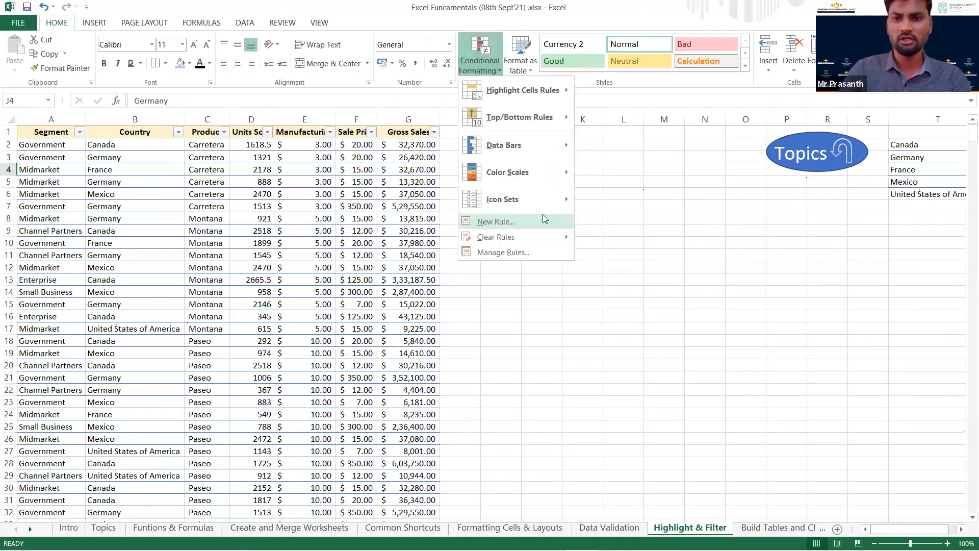
pyautogui.click(502, 223)
pyautogui.click(713, 294)
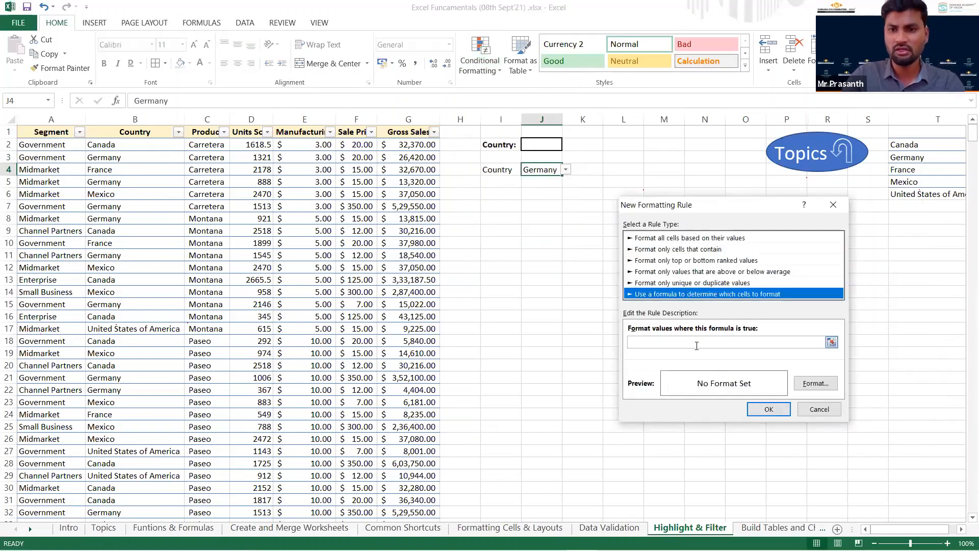
pyautogui.click(130, 146)
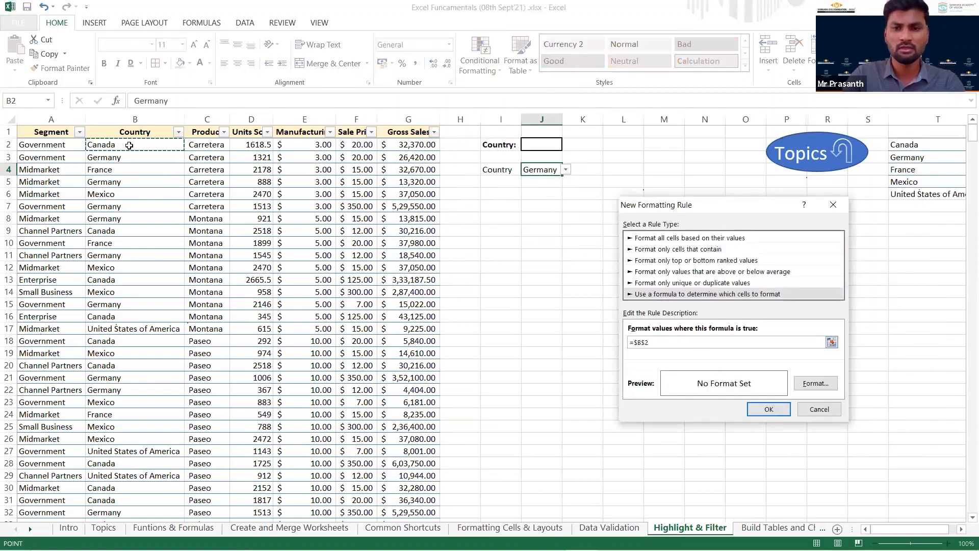
pyautogui.press('F4')
pyautogui.press('F4')
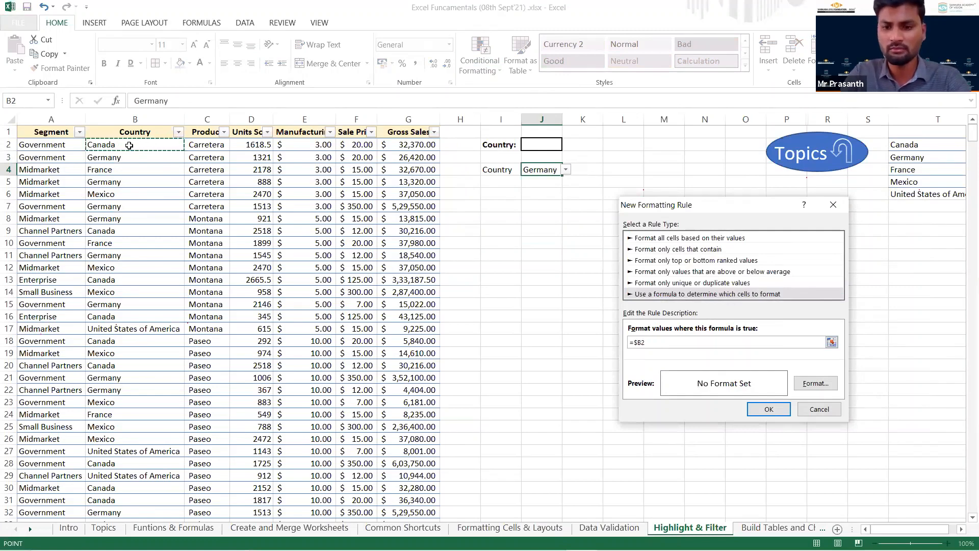
pyautogui.write('=')
pyautogui.click(544, 166)
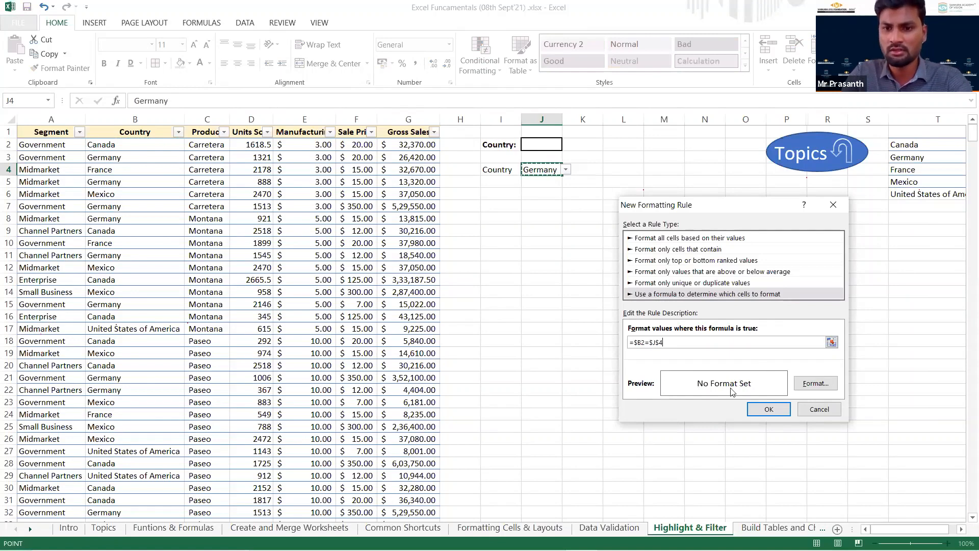
# Set a blue background fill for the formula rule and apply the rule.
pyautogui.click(811, 386)
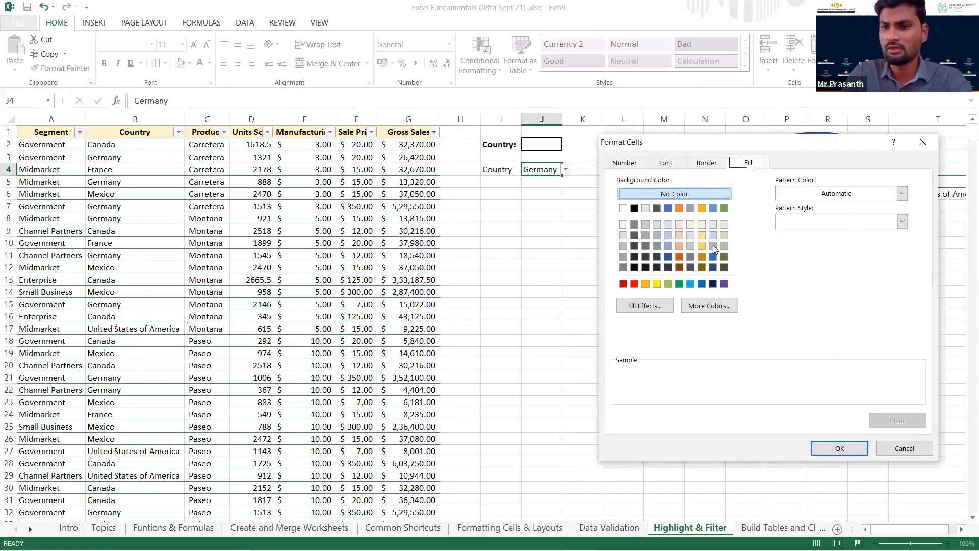
pyautogui.click(712, 208)
pyautogui.click(824, 447)
pyautogui.click(772, 411)
# Choose France in the J4 country drop-down to test the blue highlighting rule.
pyautogui.click(557, 194)
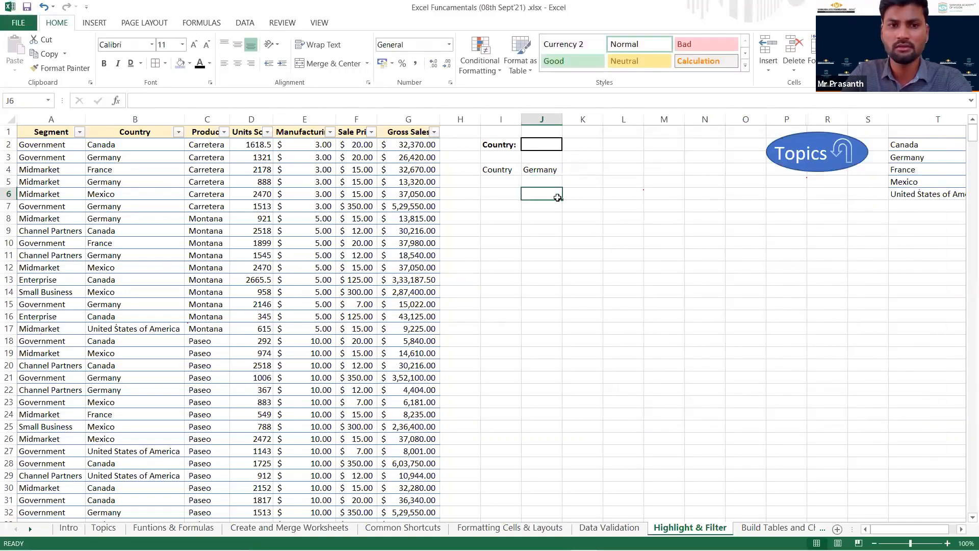
pyautogui.click(556, 169)
pyautogui.click(567, 171)
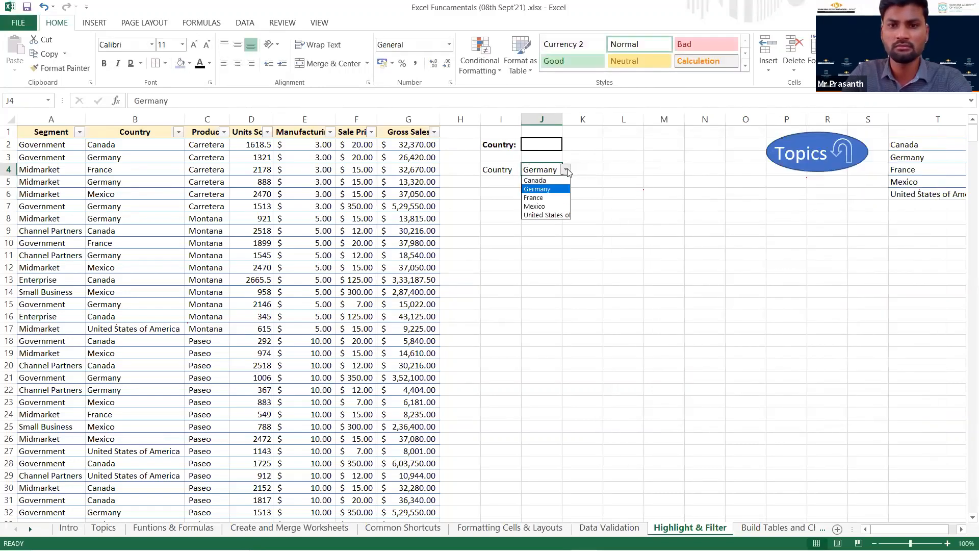
pyautogui.click(549, 198)
# Choose France in the J2 country drop-down, then clear the cell.
pyautogui.click(555, 149)
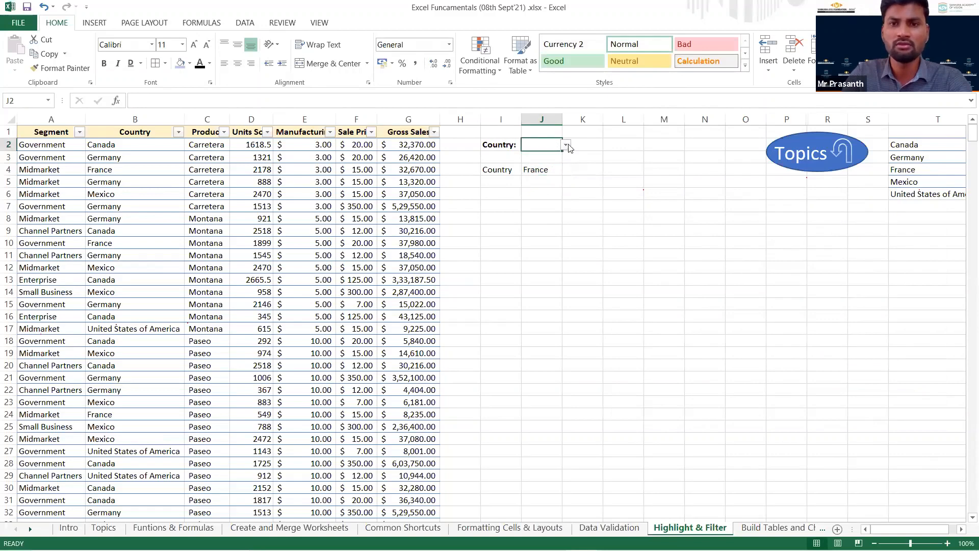
pyautogui.click(566, 144)
pyautogui.click(550, 170)
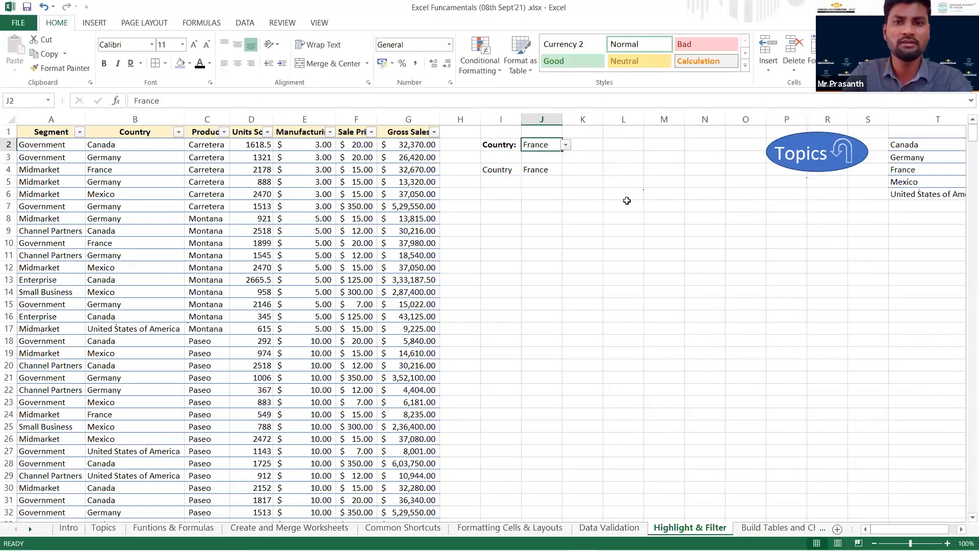
pyautogui.press('Delete')
pyautogui.click(635, 218)
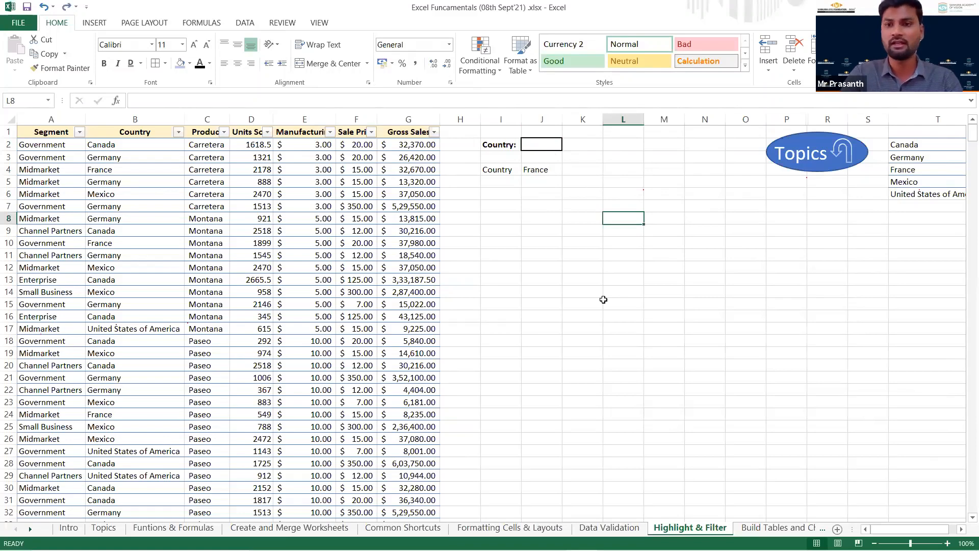
pyautogui.scroll(-1, 472, 374)
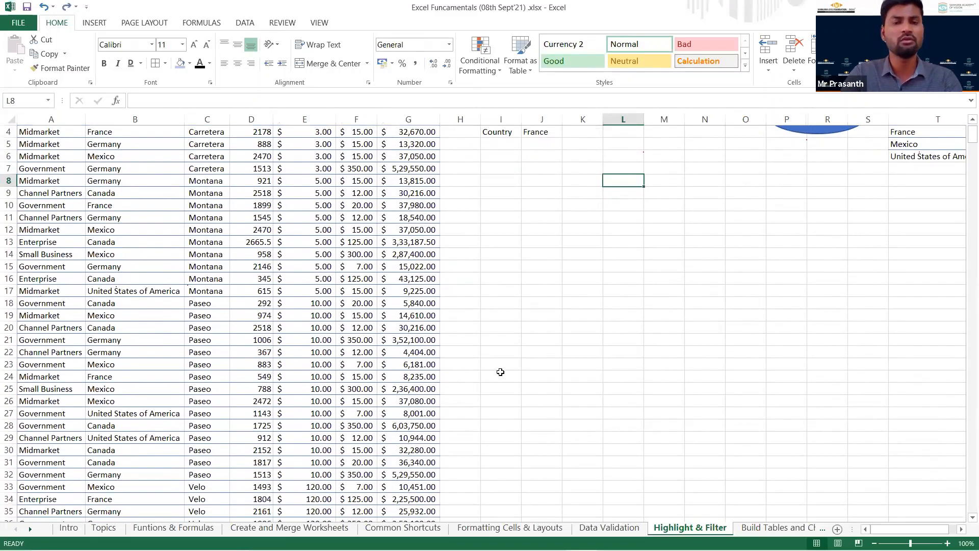
pyautogui.scroll(1, 542, 323)
pyautogui.click(538, 170)
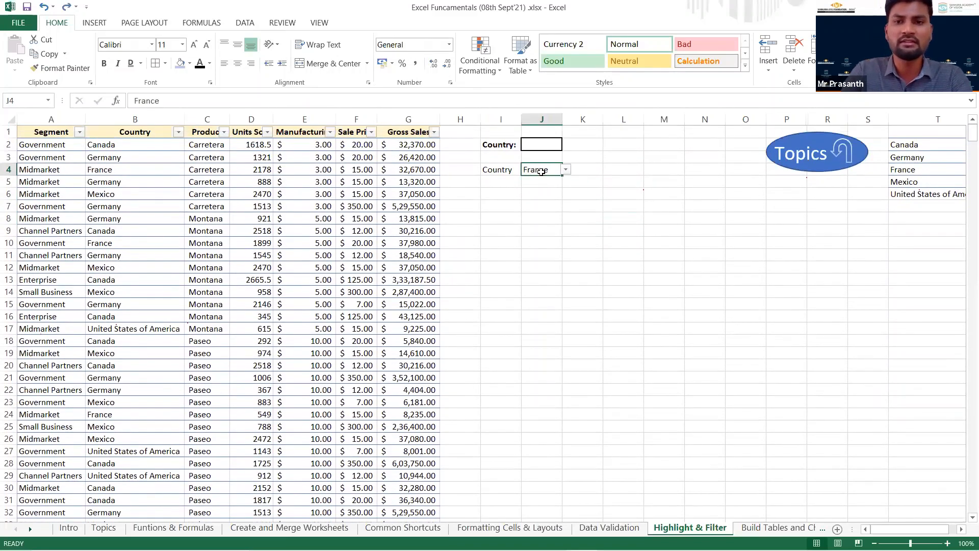
pyautogui.click(526, 227)
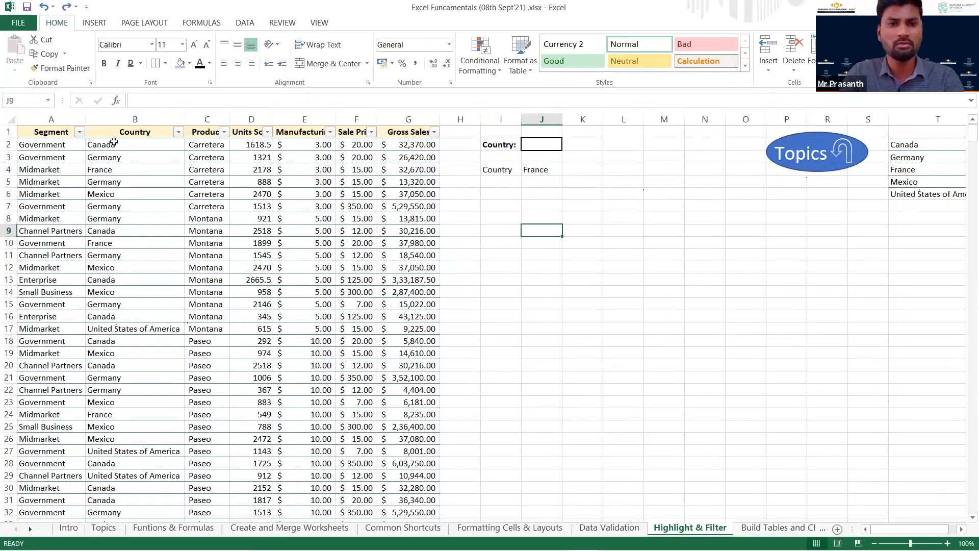
# Turn off the filter on the sales data's header row.
pyautogui.click(112, 135)
pyautogui.hotkey('ctrl', 'shift', 'l')
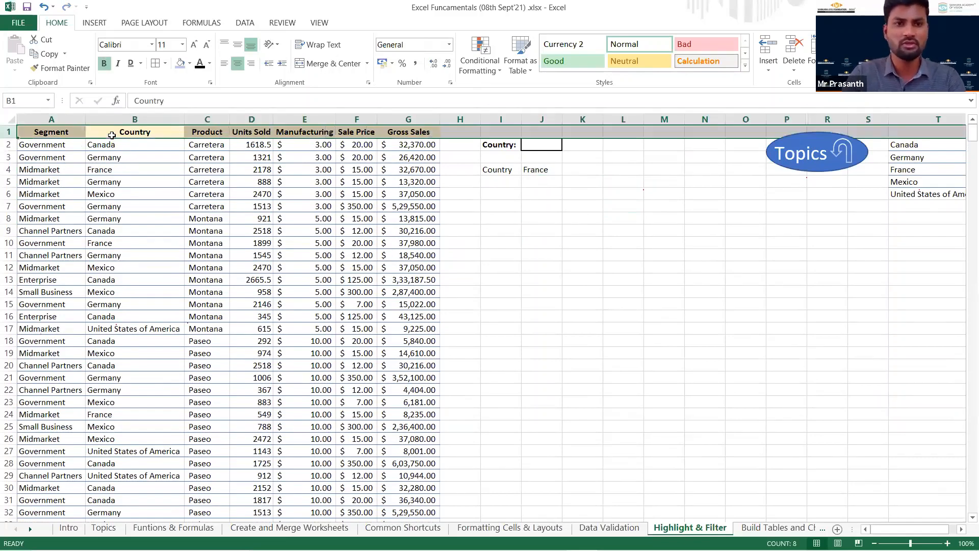
# Retest the highlighting by choosing France in the J4 drop-down and Germany in the J2 drop-down.
pyautogui.click(553, 169)
pyautogui.click(566, 170)
pyautogui.click(554, 196)
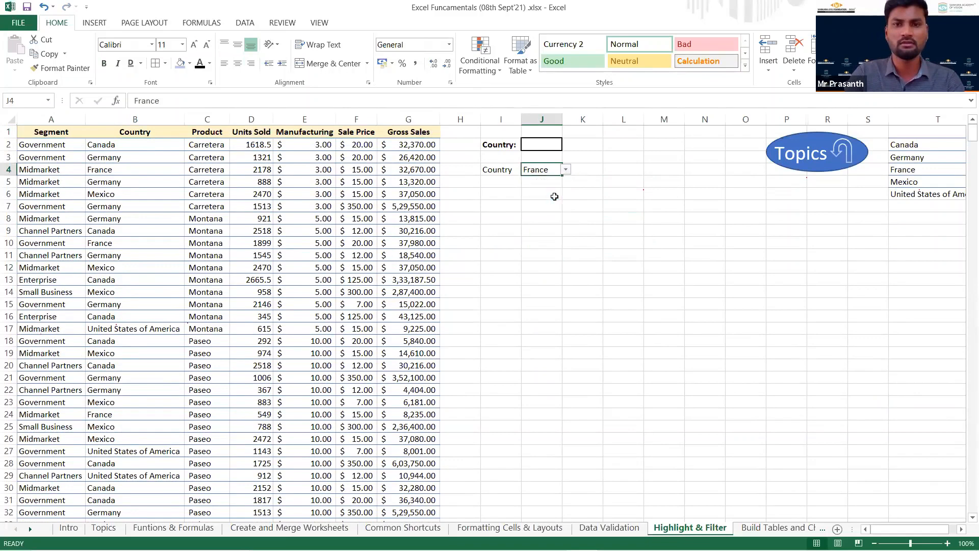
pyautogui.click(556, 143)
pyautogui.click(567, 145)
pyautogui.click(540, 162)
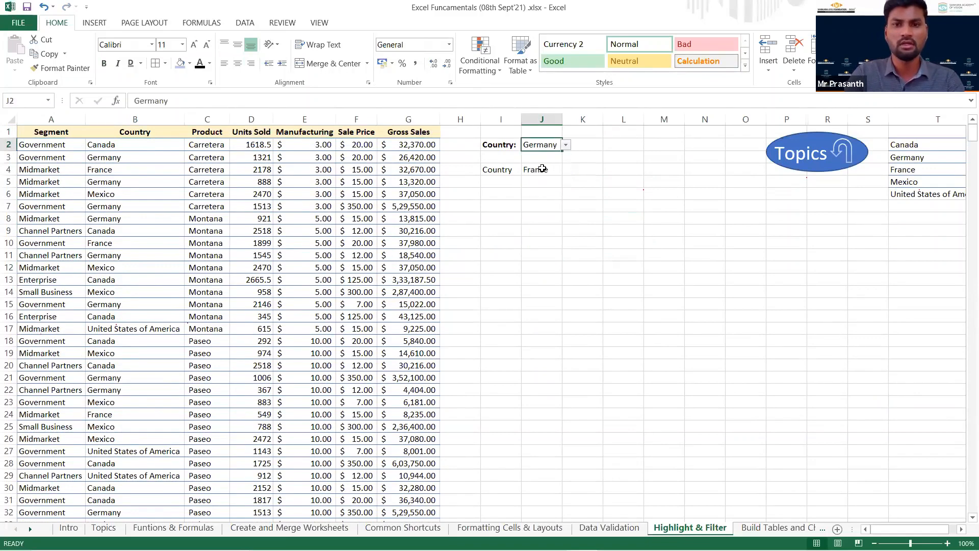
pyautogui.click(541, 193)
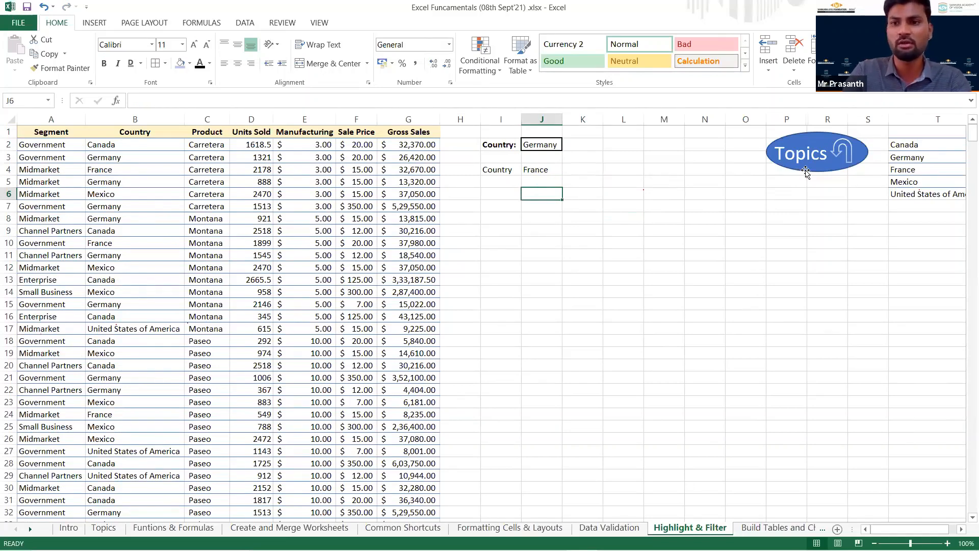
# Return to the Topics sheet and follow the link to Build Tables and Charts.
pyautogui.click(780, 140)
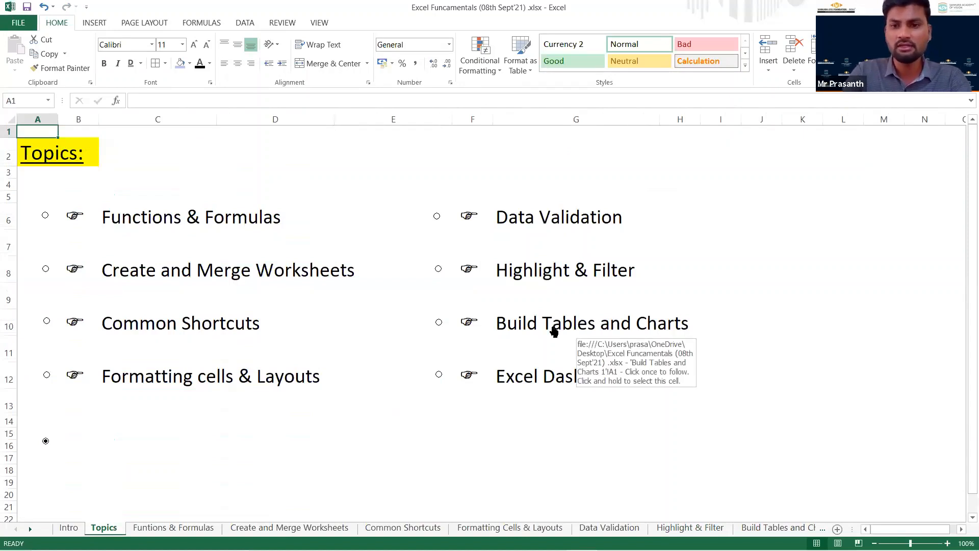
pyautogui.click(554, 331)
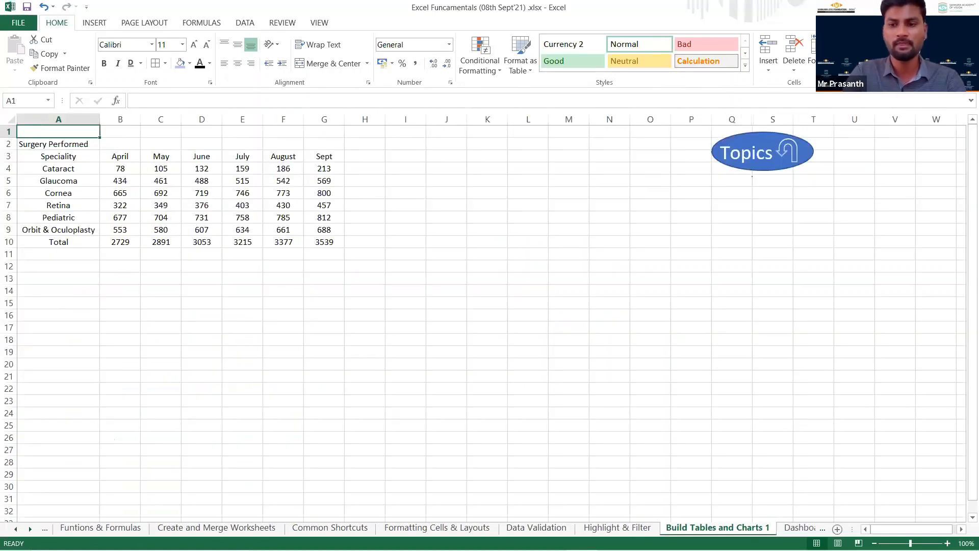
pyautogui.click(58, 156)
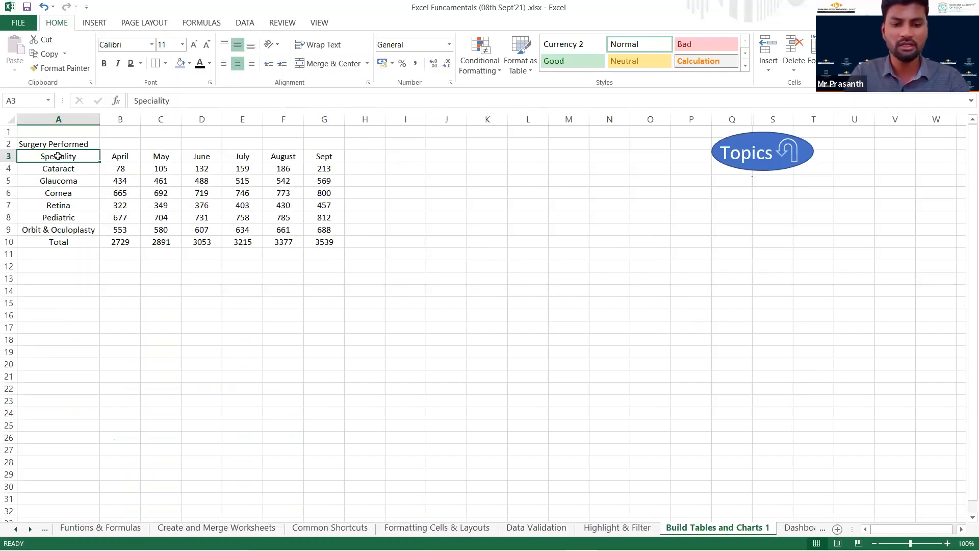
pyautogui.hotkey('ctrl', 't')
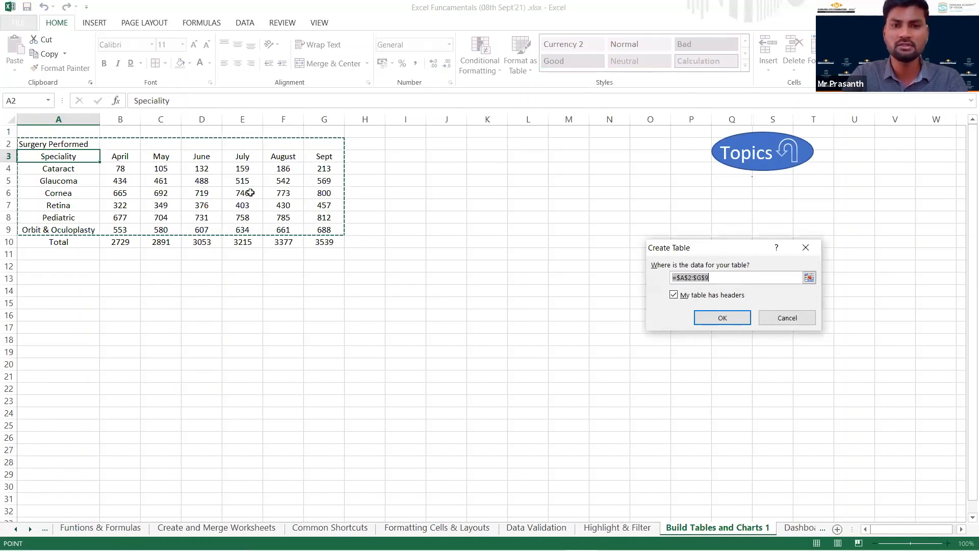
pyautogui.press('Escape')
# Create a table with headers from the surgery data, correcting its range to =$A$3:$G$9.
pyautogui.click(81, 168)
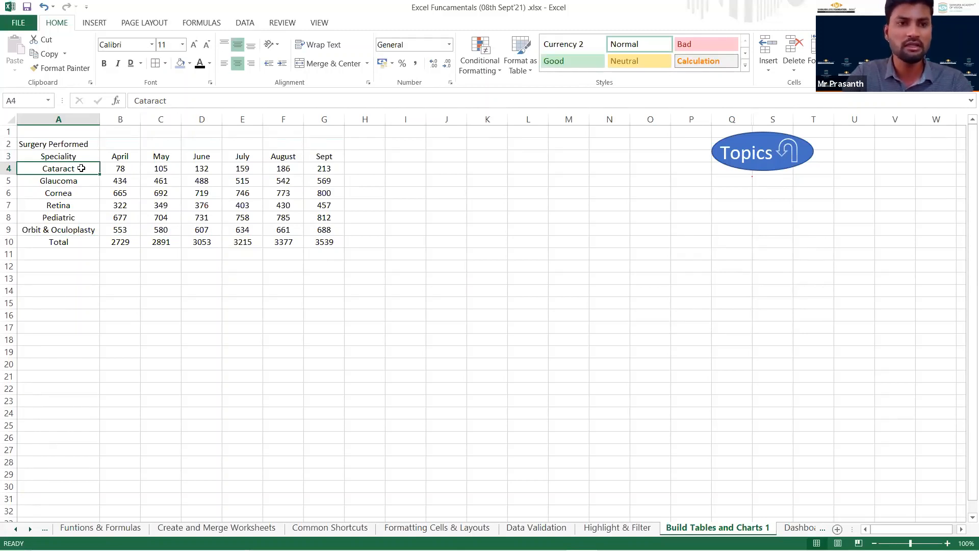
pyautogui.hotkey('ctrl', 't')
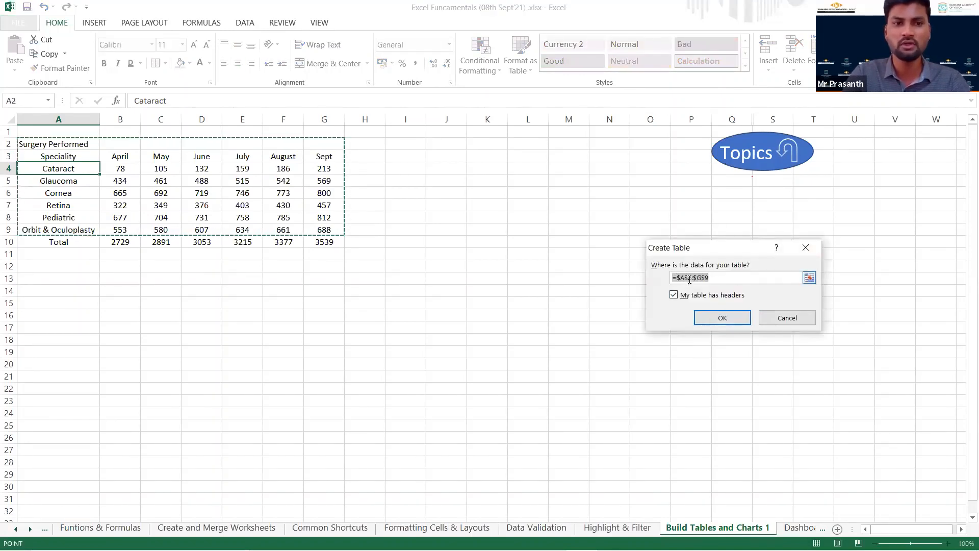
pyautogui.click(689, 279)
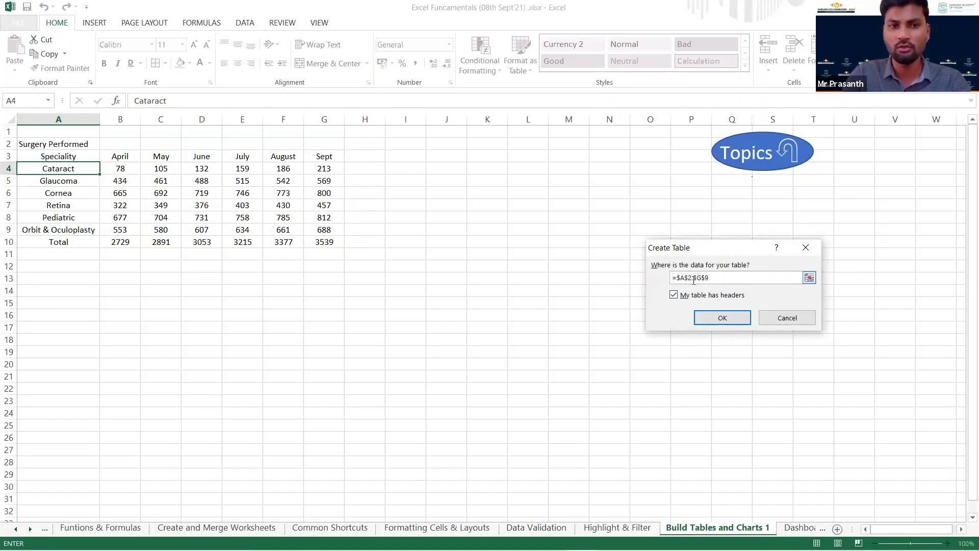
pyautogui.press('BackSpace')
pyautogui.write('3')
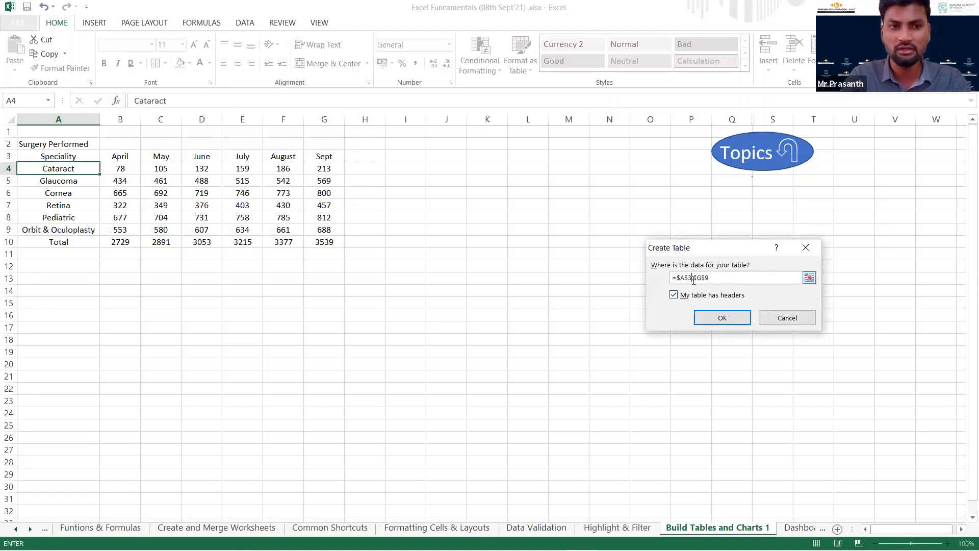
pyautogui.click(715, 319)
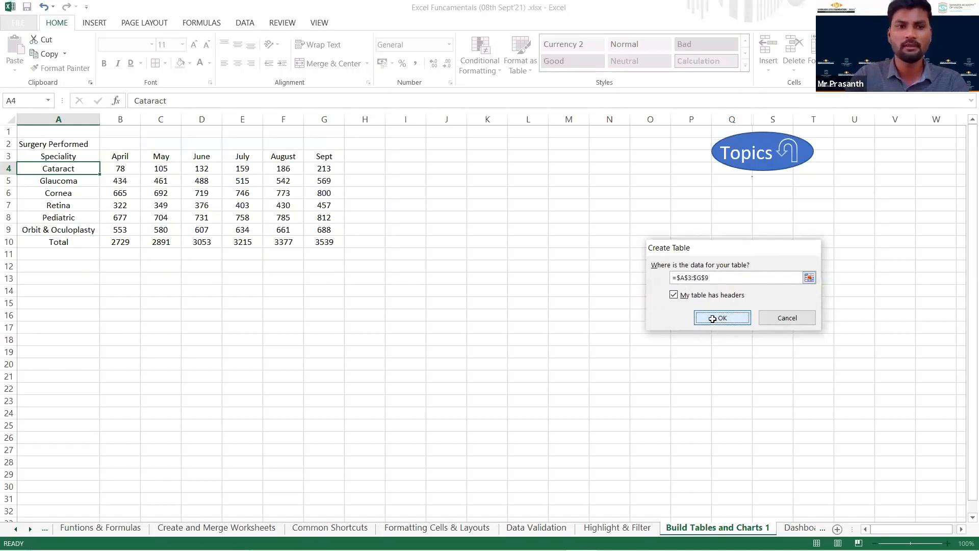
# Apply the black-and-grey banded table style to the surgery table.
pyautogui.click(62, 242)
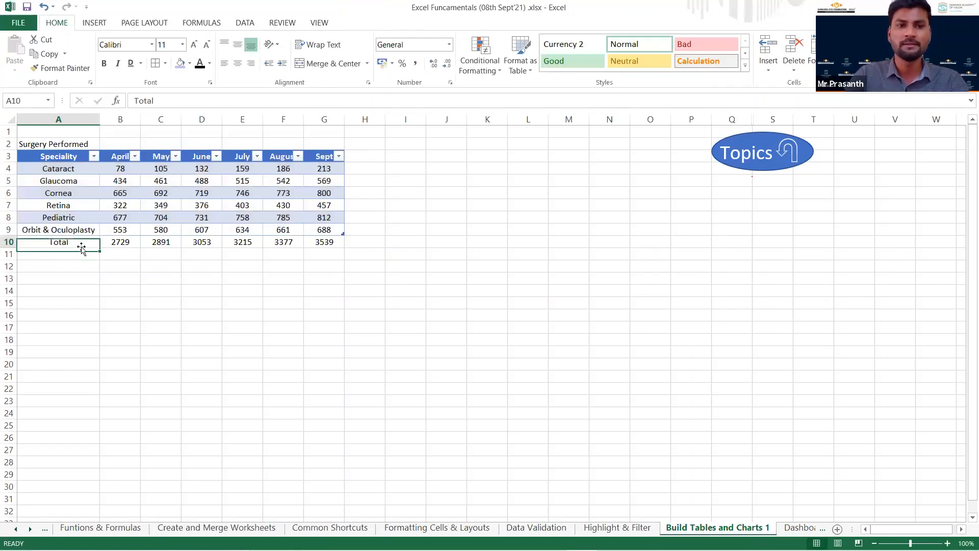
pyautogui.click(73, 157)
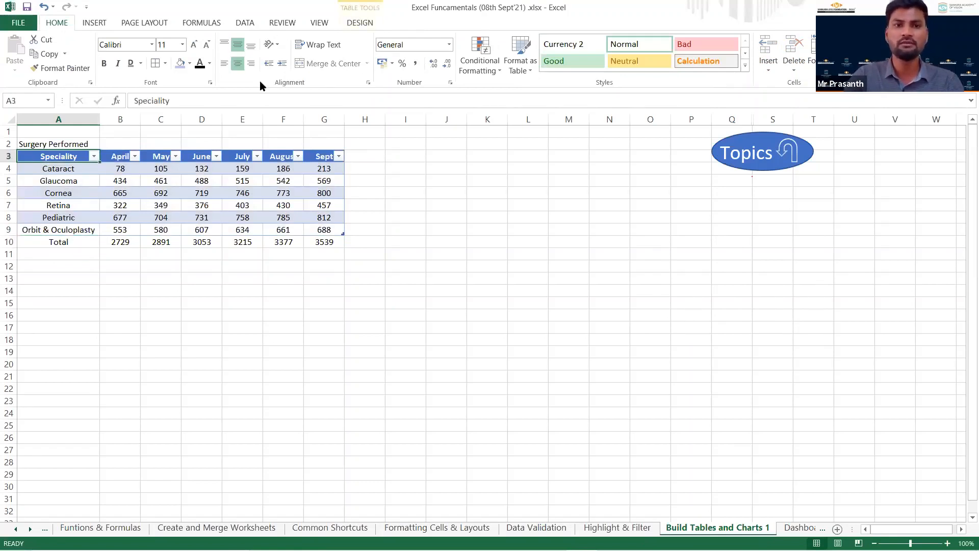
pyautogui.click(97, 24)
pyautogui.click(360, 23)
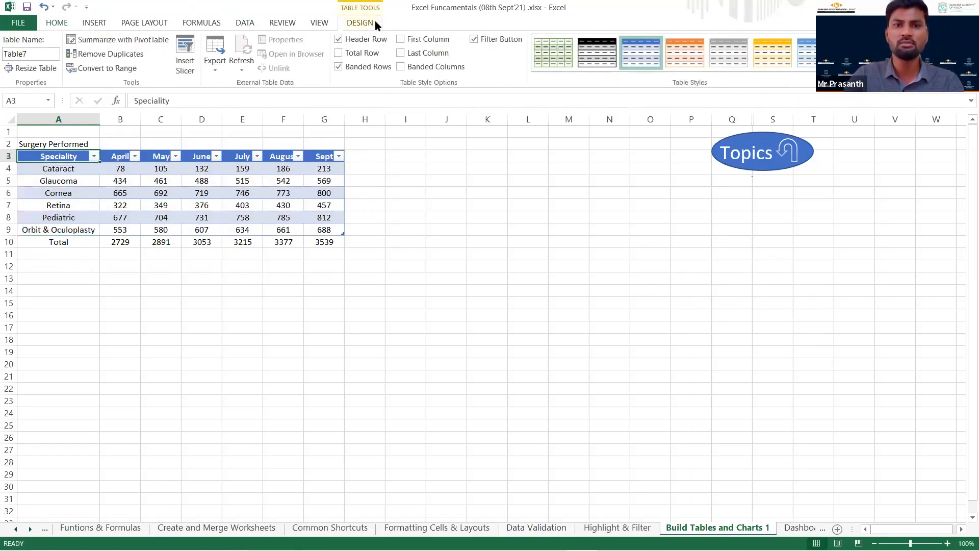
pyautogui.click(600, 60)
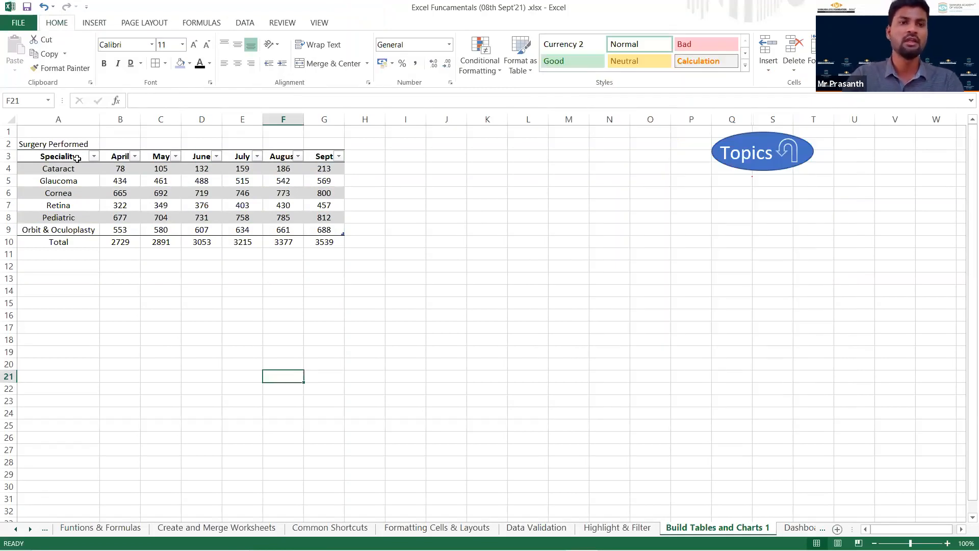
# Select the speciality and April figures in the surgery table and review the available column and bar chart types.
pyautogui.moveTo(63, 157); pyautogui.dragTo(114, 228)
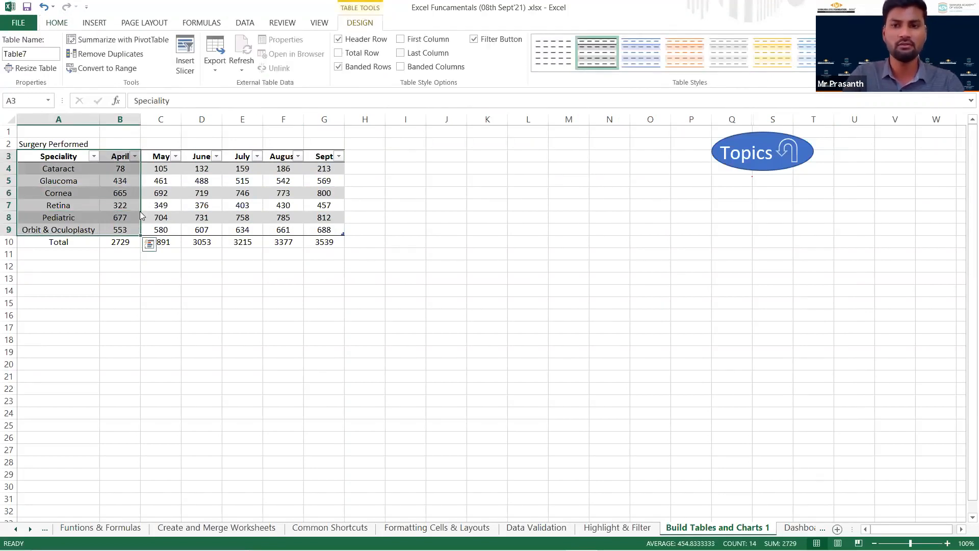
pyautogui.click(50, 156)
pyautogui.moveTo(50, 156); pyautogui.dragTo(129, 230)
pyautogui.press('Escape')
pyautogui.moveTo(67, 161); pyautogui.dragTo(130, 228)
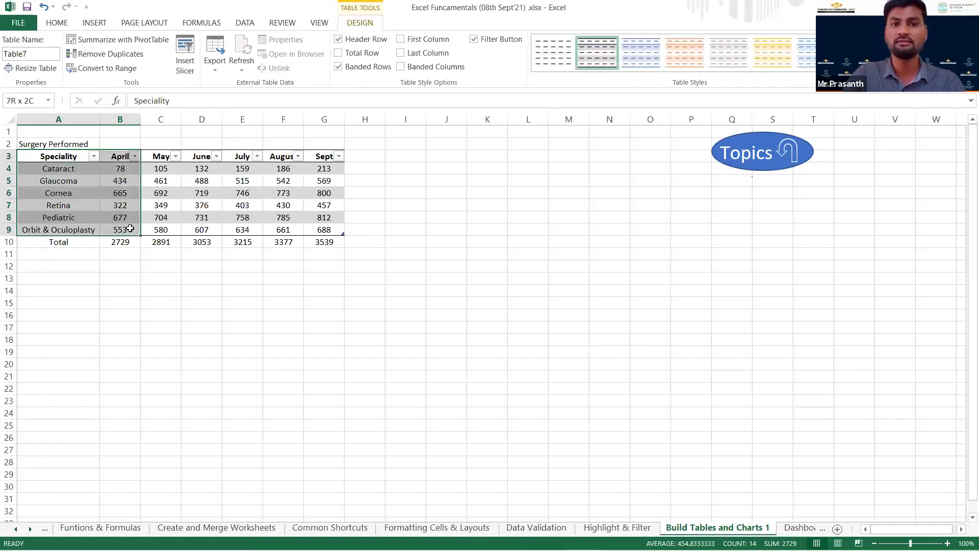
pyautogui.click(108, 26)
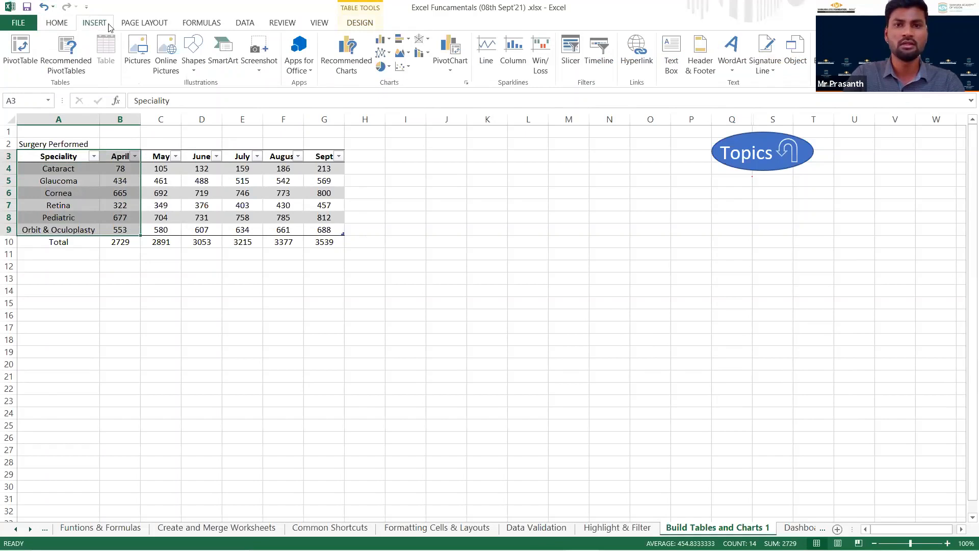
pyautogui.click(383, 39)
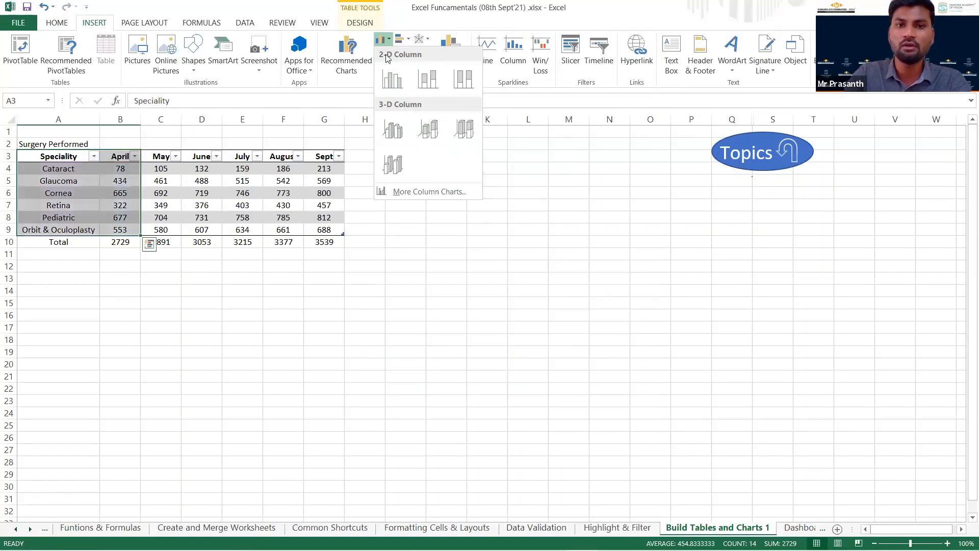
pyautogui.click(402, 39)
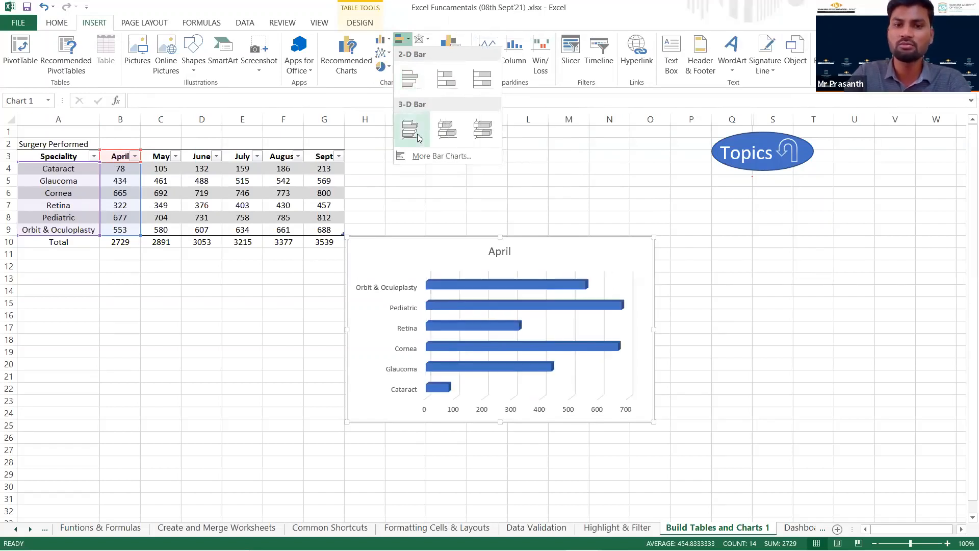
pyautogui.click(389, 40)
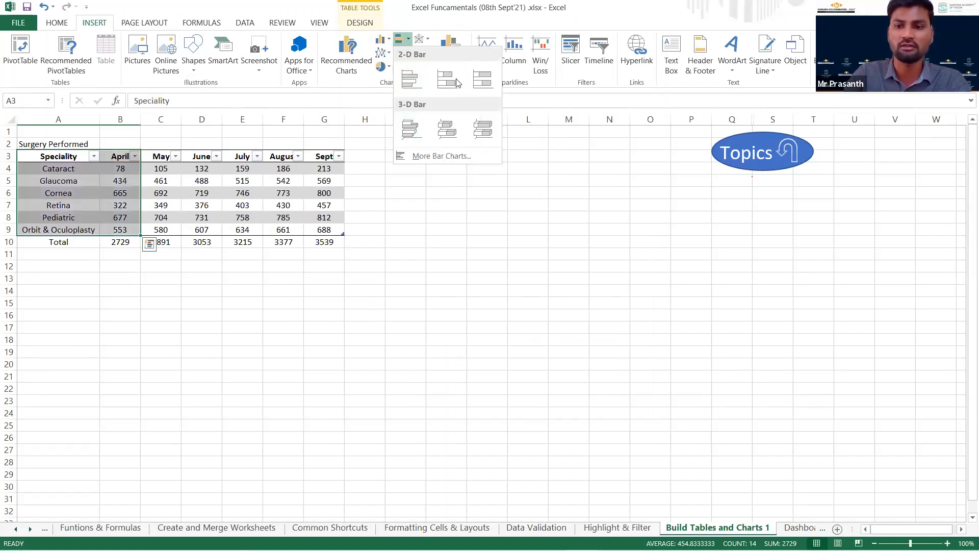
pyautogui.click(301, 312)
# Return to the Topics sheet and follow the link to Excel Dashboards.
pyautogui.click(746, 154)
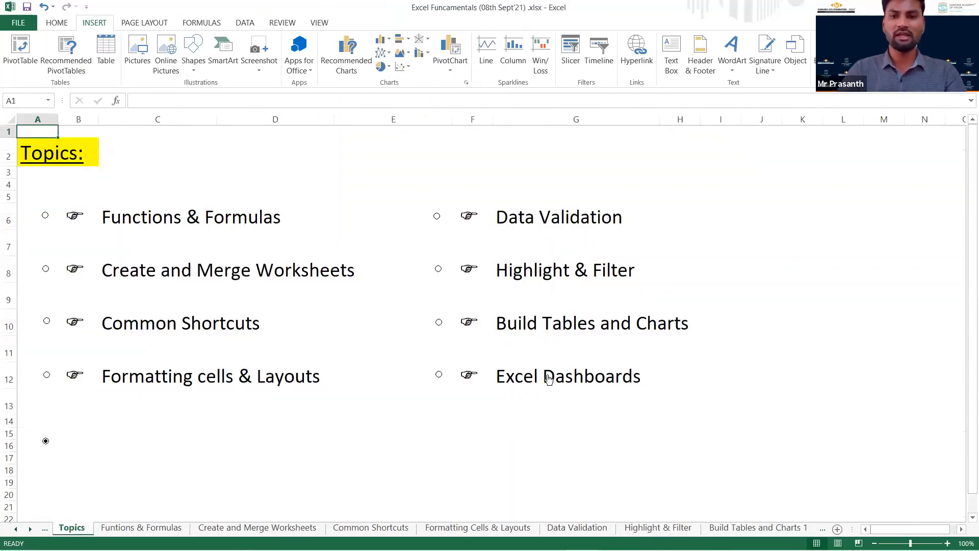
pyautogui.click(548, 378)
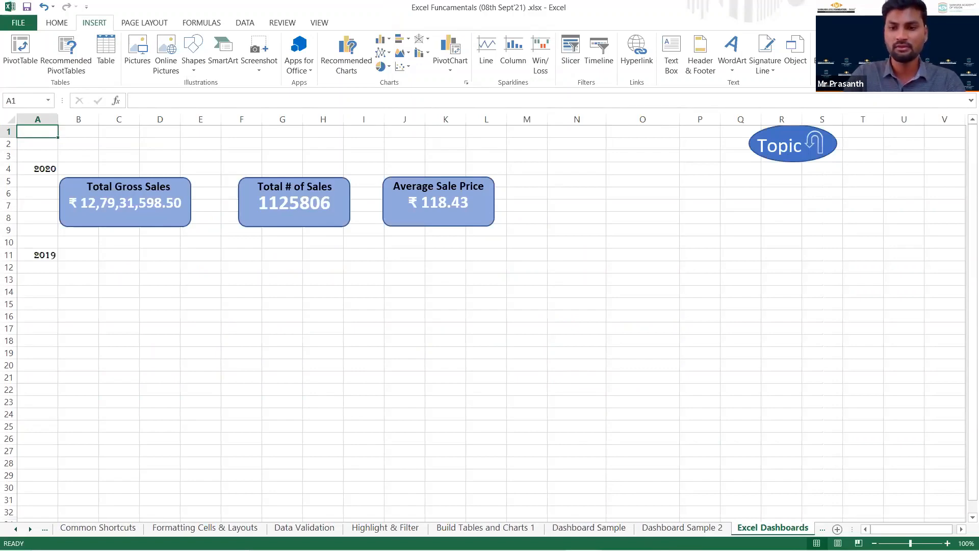
# Open the Data - 2020 sheet and look over the sales records behind the dashboard.
pyautogui.click(822, 529)
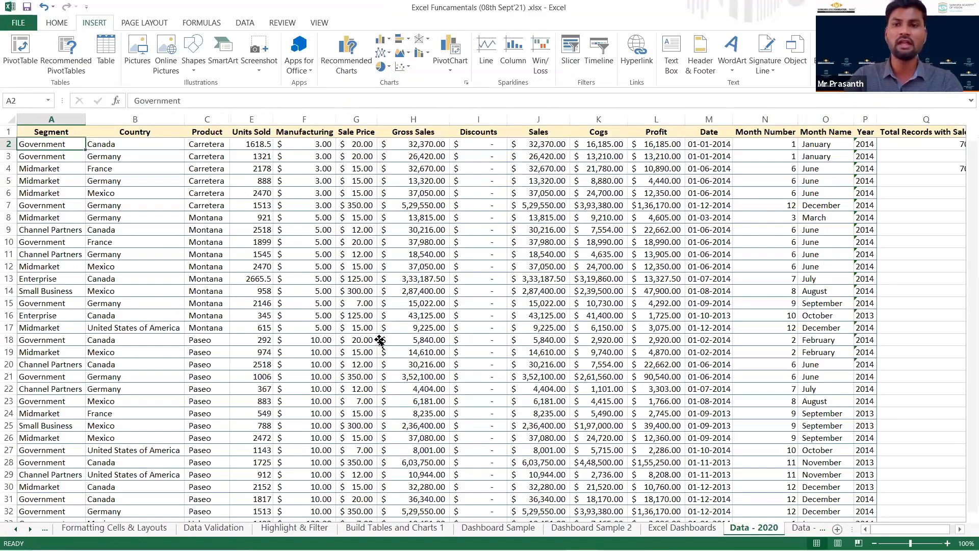
pyautogui.click(380, 340)
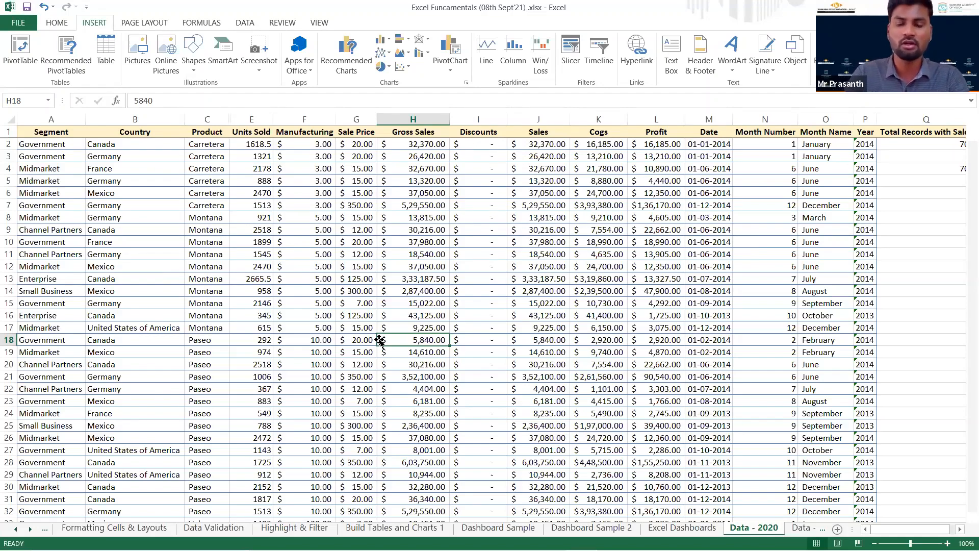
pyautogui.press('Left')
pyautogui.press('Left')
pyautogui.press('Left')
pyautogui.press('Left')
pyautogui.press('Left')
pyautogui.press('Left')
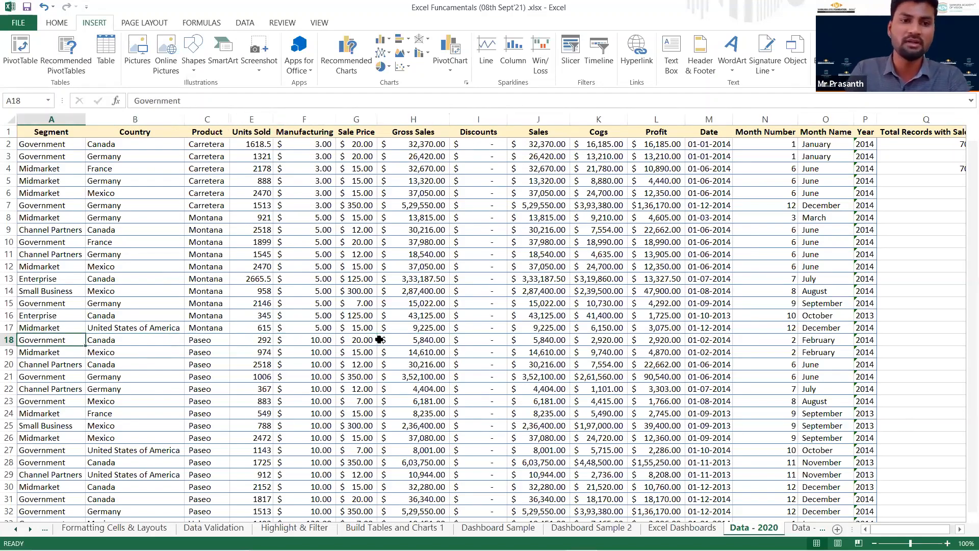
pyautogui.press('Up')
pyautogui.press('Up')
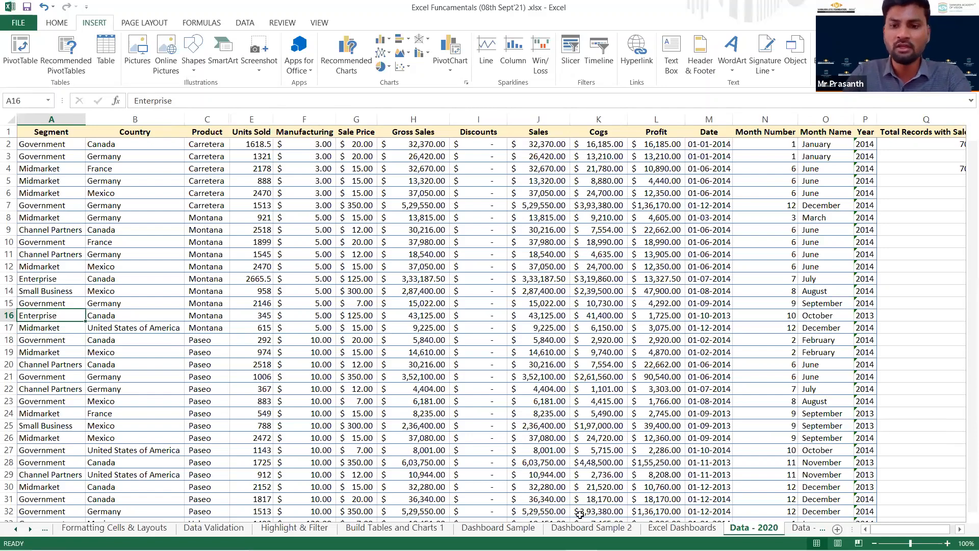
# Examine the HR dashboard on Dashboard Sample and the finance dashboard on Dashboard Sample 2.
pyautogui.click(510, 529)
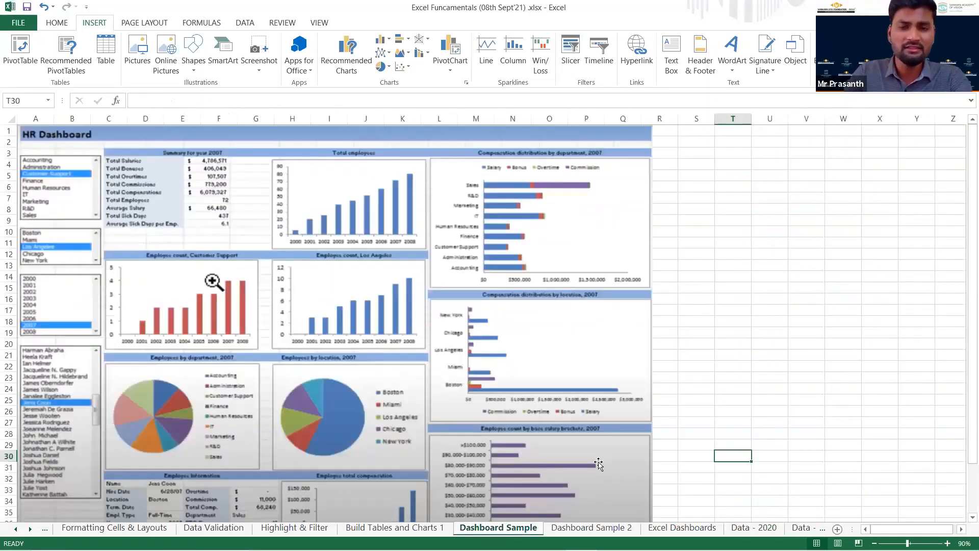
pyautogui.scroll(-1, 668, 408)
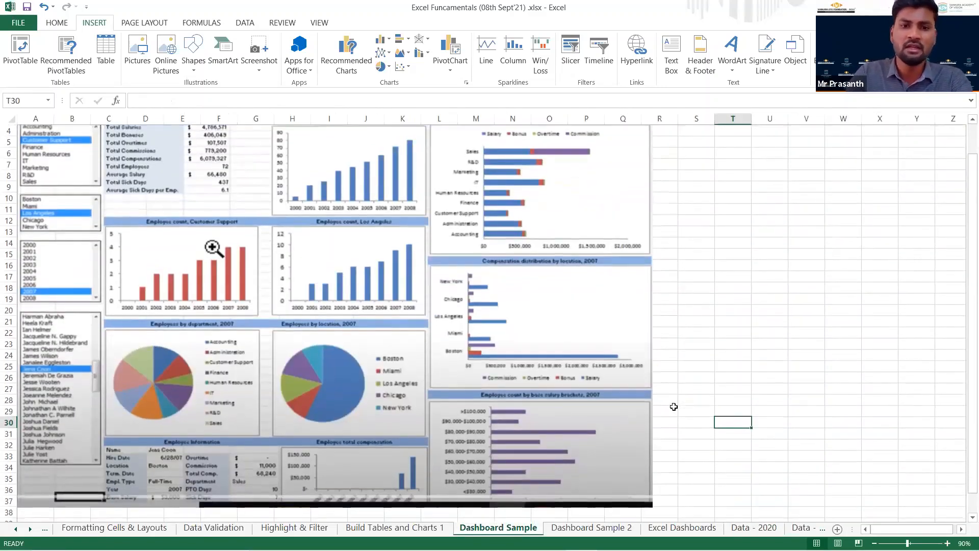
pyautogui.scroll(1, 672, 407)
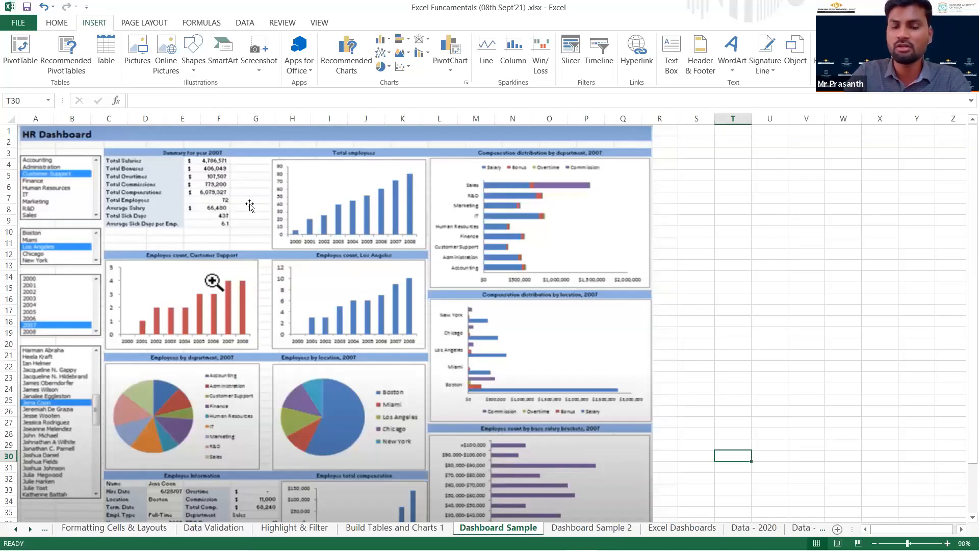
pyautogui.click(563, 530)
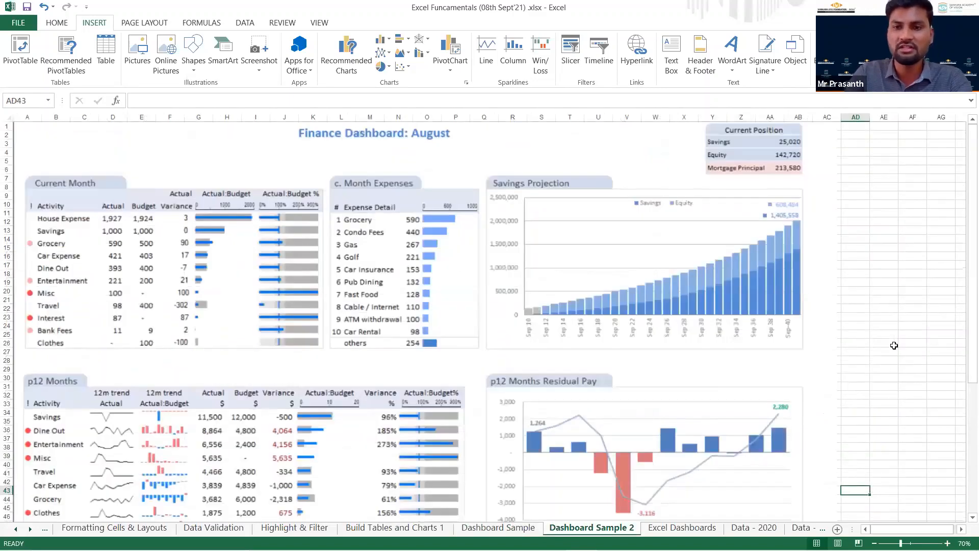
pyautogui.scroll(-2, 893, 345)
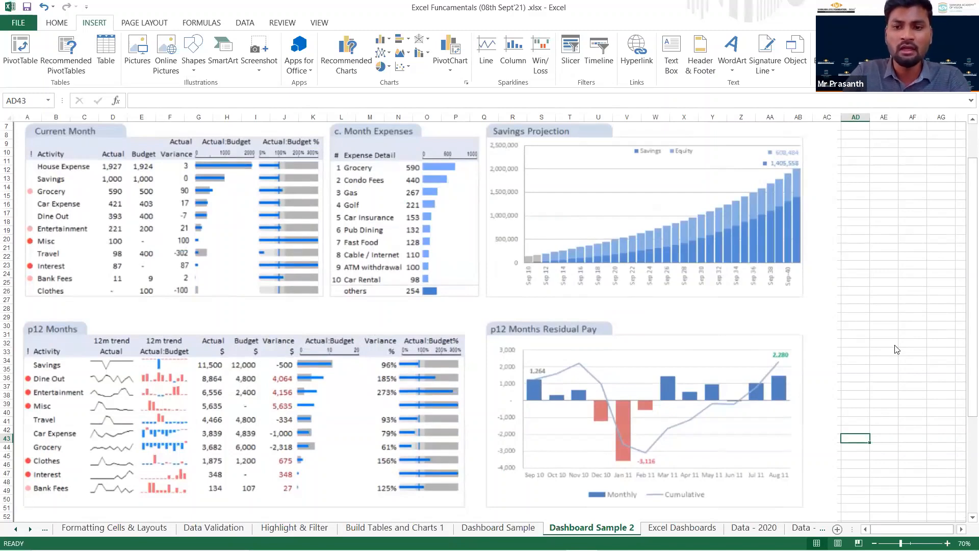
pyautogui.click(896, 350)
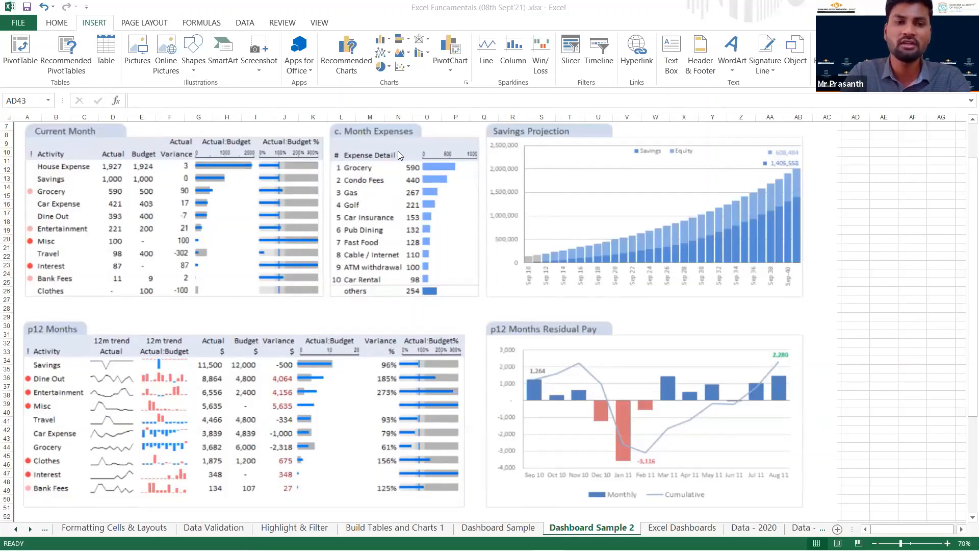
# Check the Data - 2020 sheet once more and return to the Excel Dashboards sheet.
pyautogui.click(663, 528)
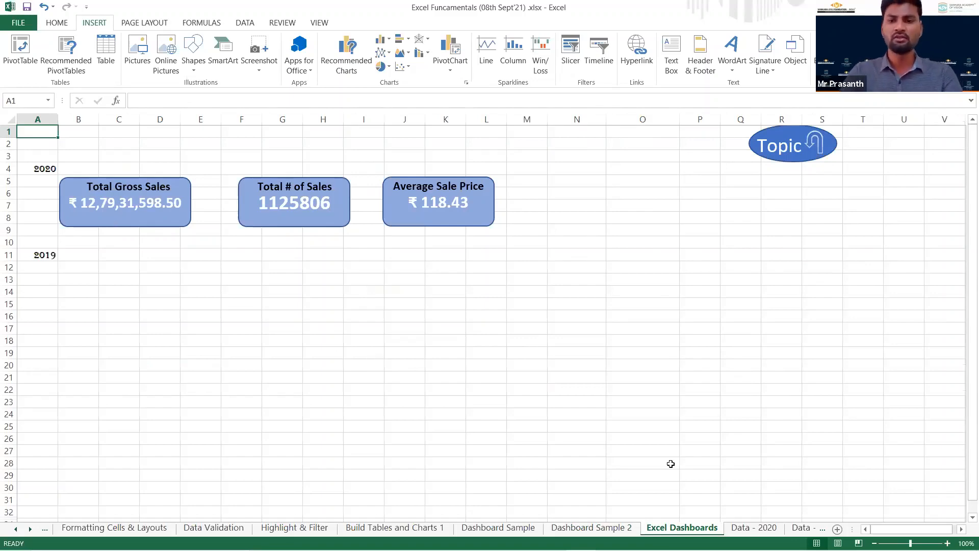
pyautogui.click(766, 531)
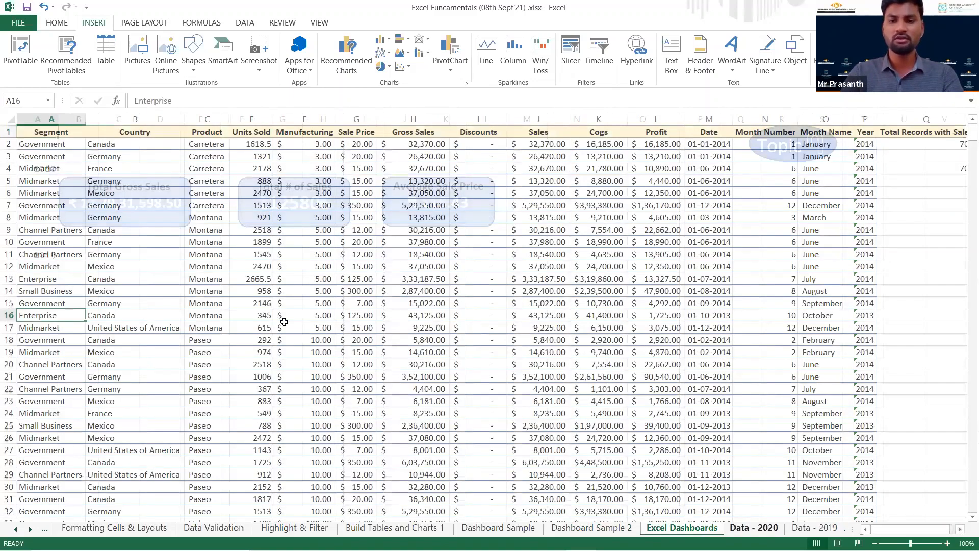
pyautogui.hotkey('ctrl', 'pageup')
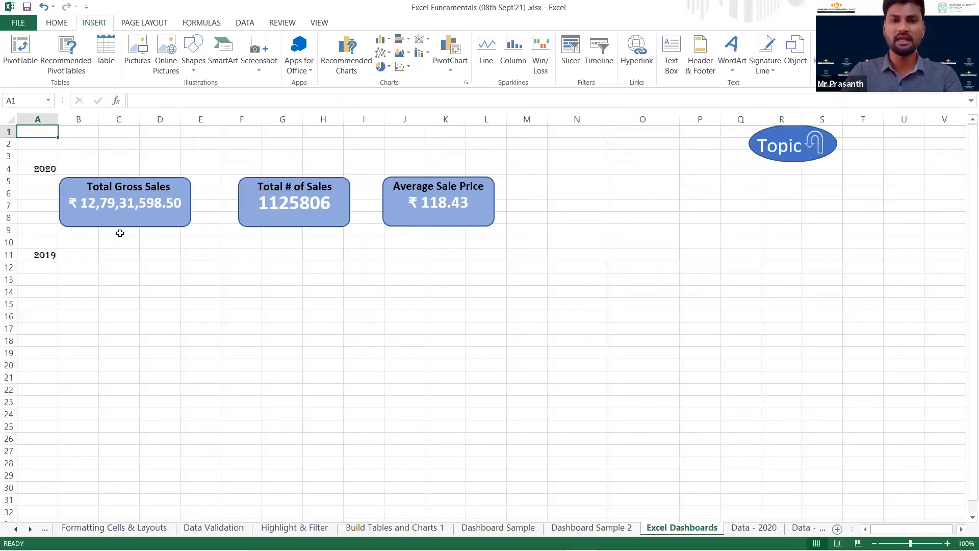
# Draw a rounded rectangle below the 2019 label, spanning about rows 12 to 16 from column B to the start of column E.
pyautogui.click(81, 270)
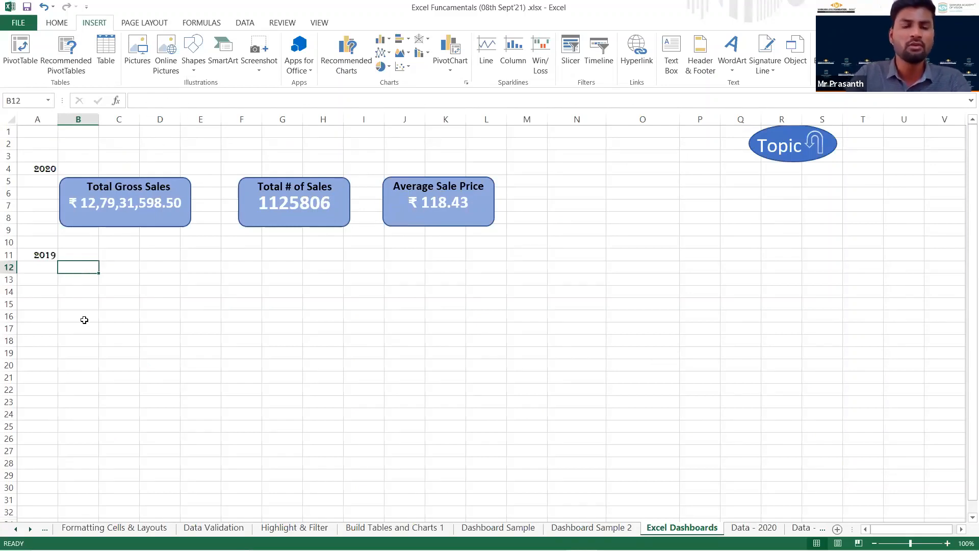
pyautogui.click(190, 67)
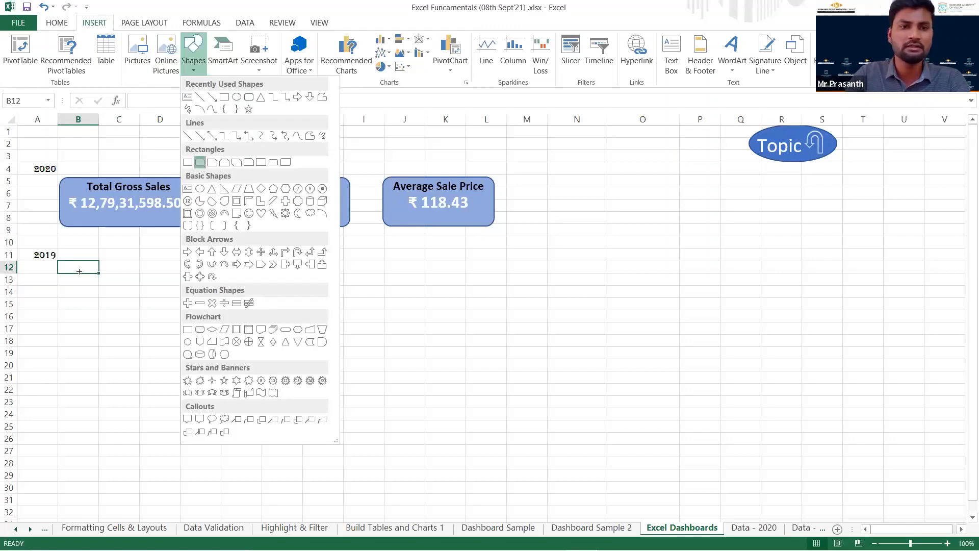
pyautogui.click(200, 163)
pyautogui.moveTo(84, 284); pyautogui.dragTo(190, 315)
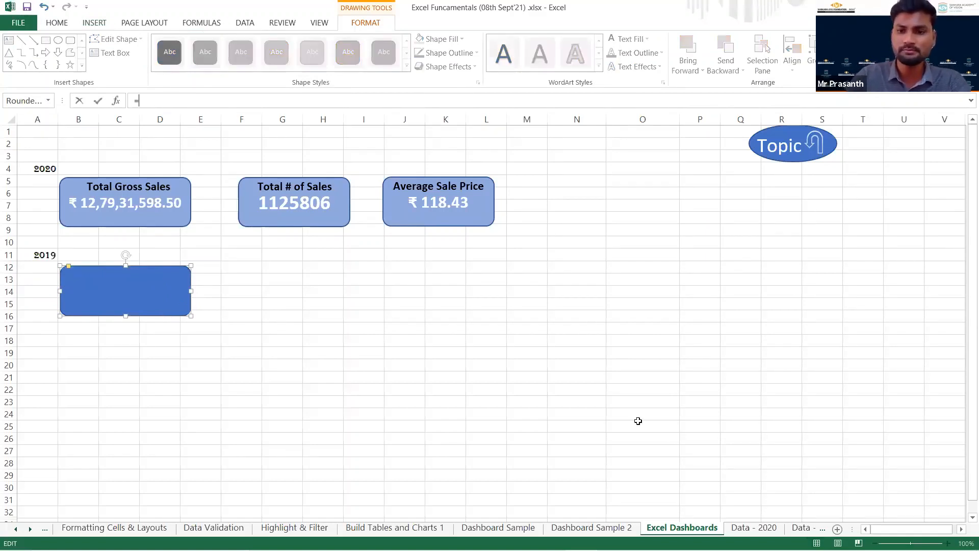
# Link the 2019 rounded rectangle to the gross sales total with the formula ='Data - 2019'!H702.
pyautogui.click(785, 530)
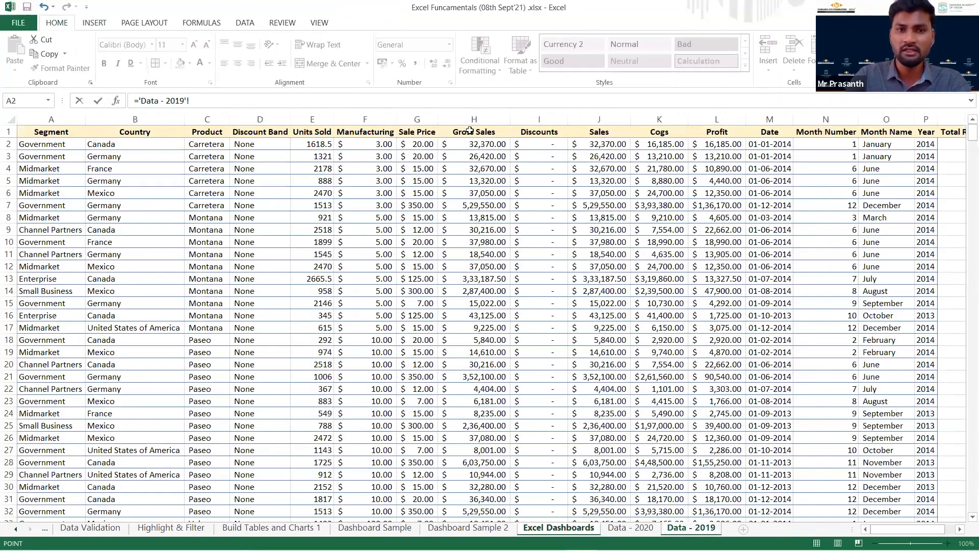
pyautogui.click(471, 131)
pyautogui.hotkey('ctrl', 'space')
pyautogui.click(466, 141)
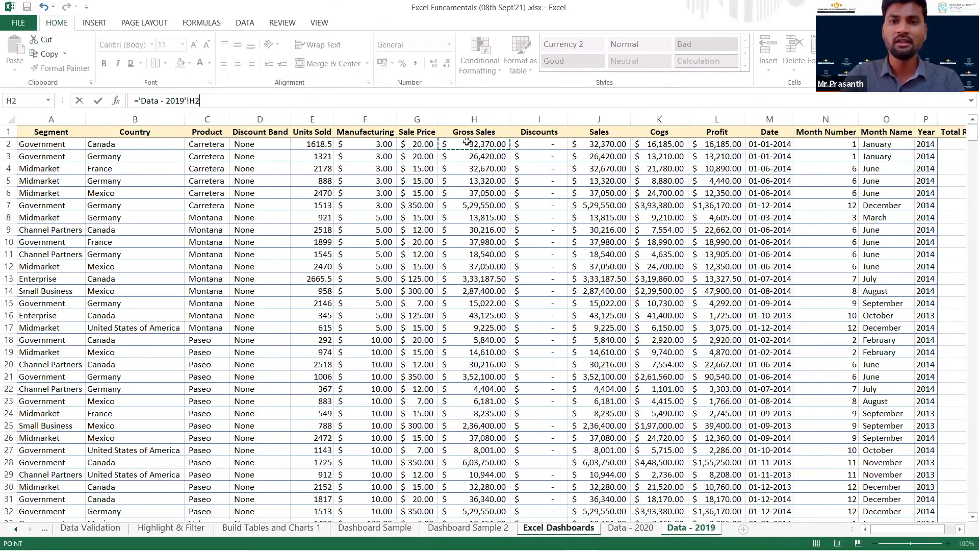
pyautogui.click(491, 206)
pyautogui.click(494, 145)
pyautogui.hotkey('ctrl', 'Down')
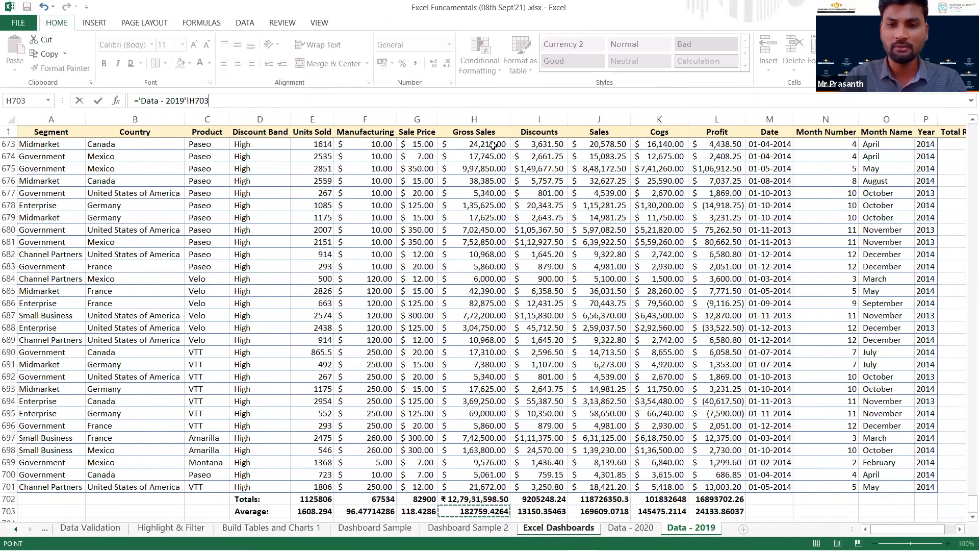
pyautogui.press('Up')
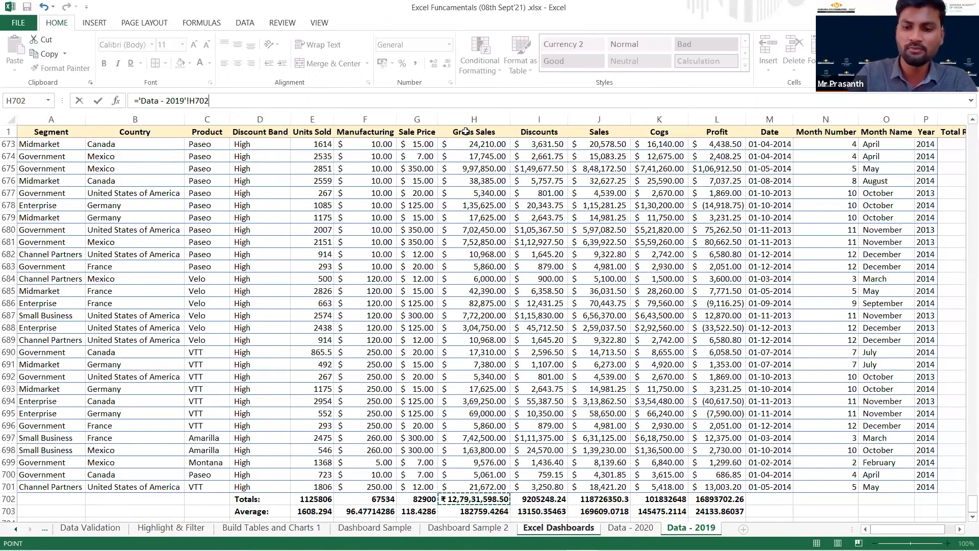
pyautogui.press('Return')
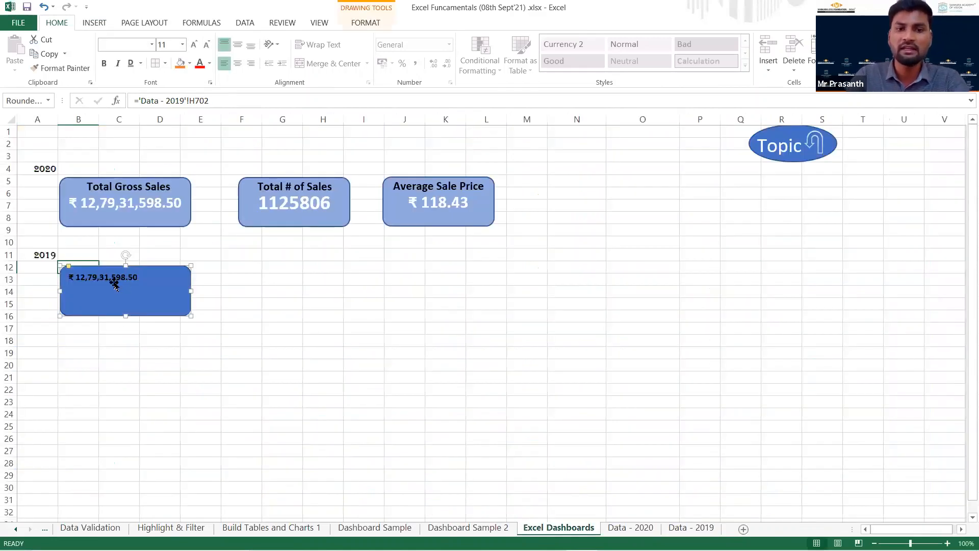
# Format the 2019 card's text at 18 pt in white, centred horizontally and vertically, and deselect the shape.
pyautogui.click(194, 45)
pyautogui.click(193, 45)
pyautogui.click(194, 45)
pyautogui.click(194, 45)
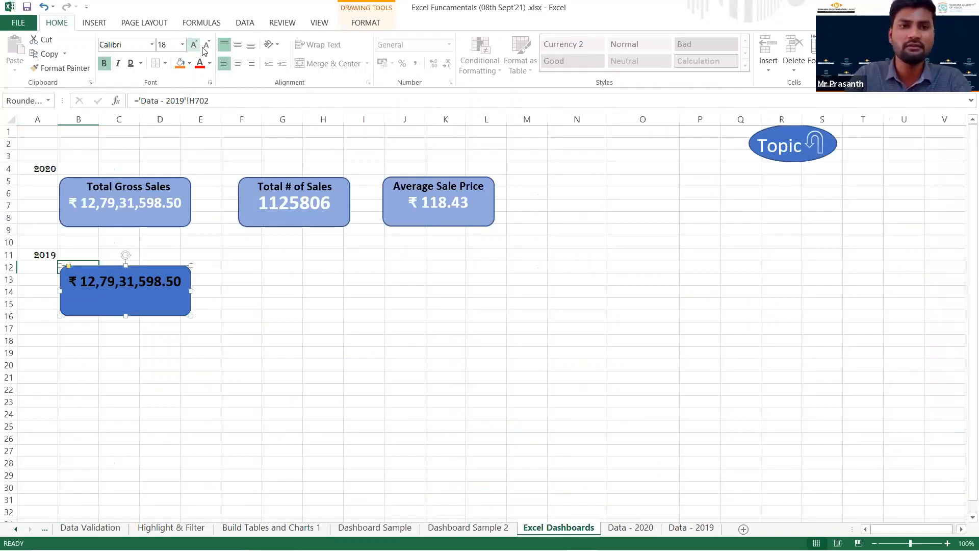
pyautogui.click(237, 63)
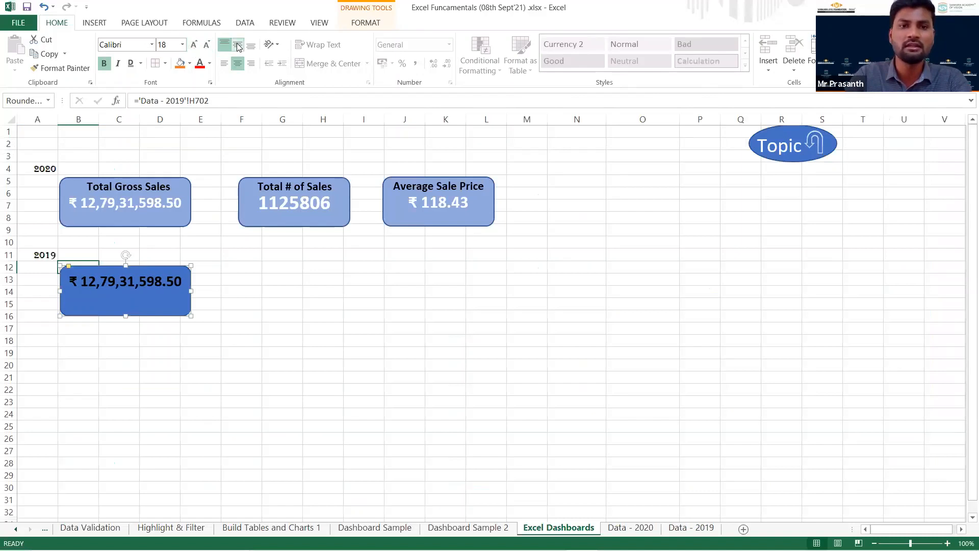
pyautogui.click(238, 45)
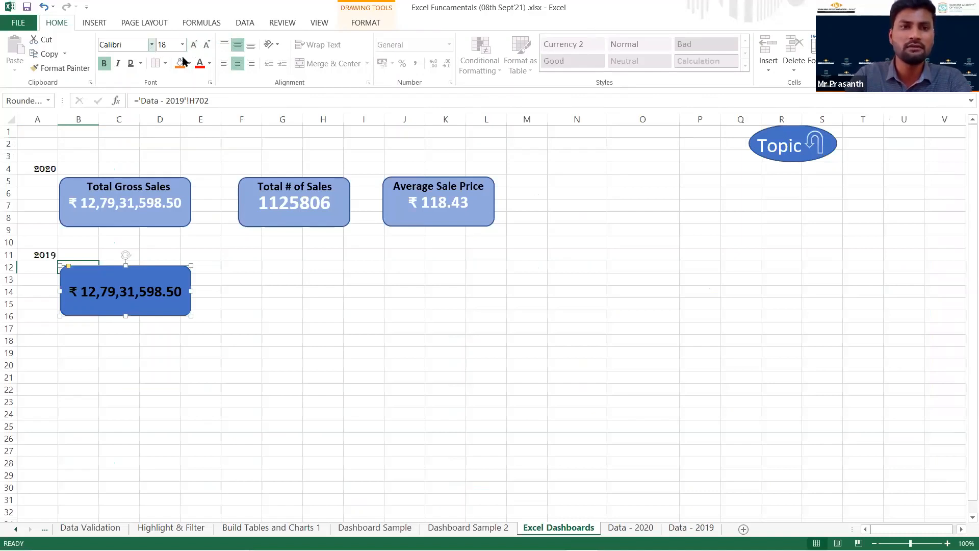
pyautogui.click(202, 108)
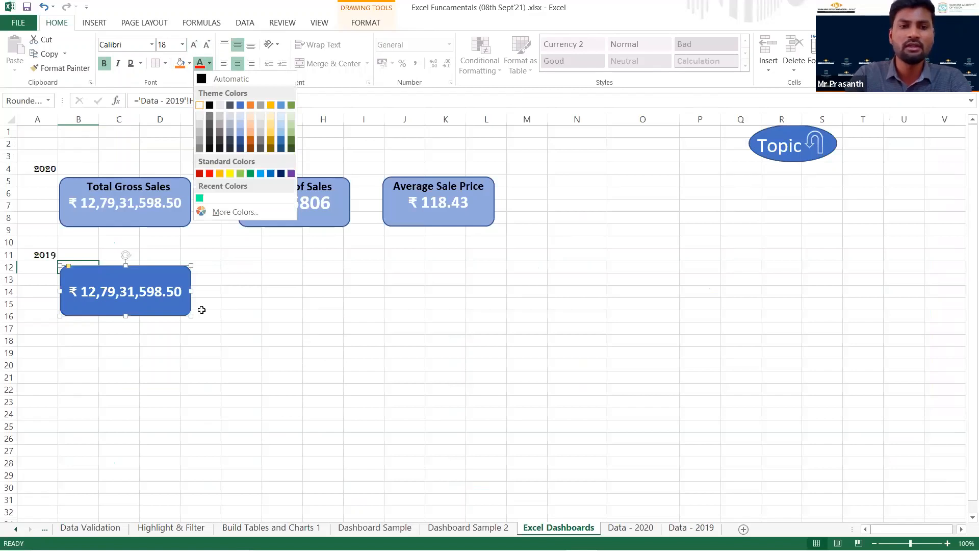
pyautogui.click(193, 338)
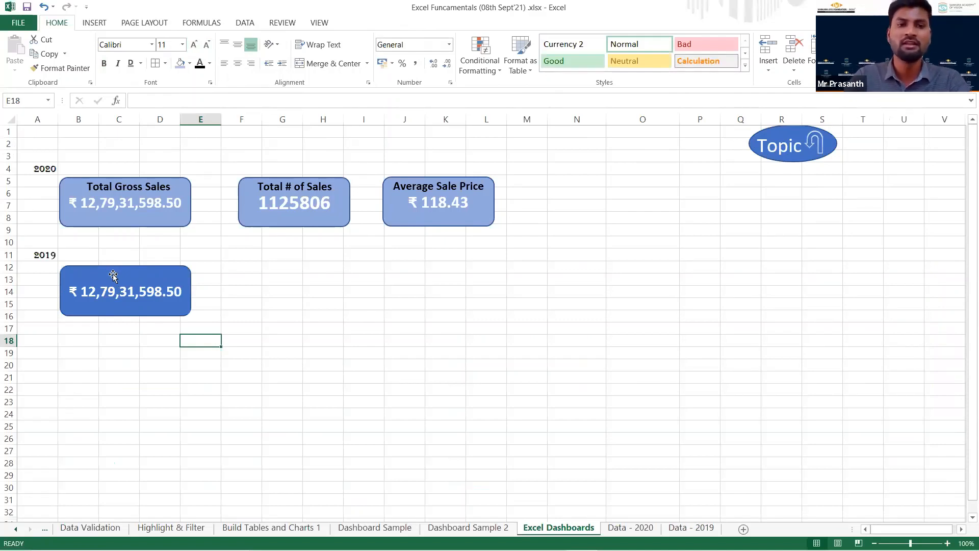
# Insert a text box reading "Total Gross Sales" just above the 2019 card.
pyautogui.click(94, 22)
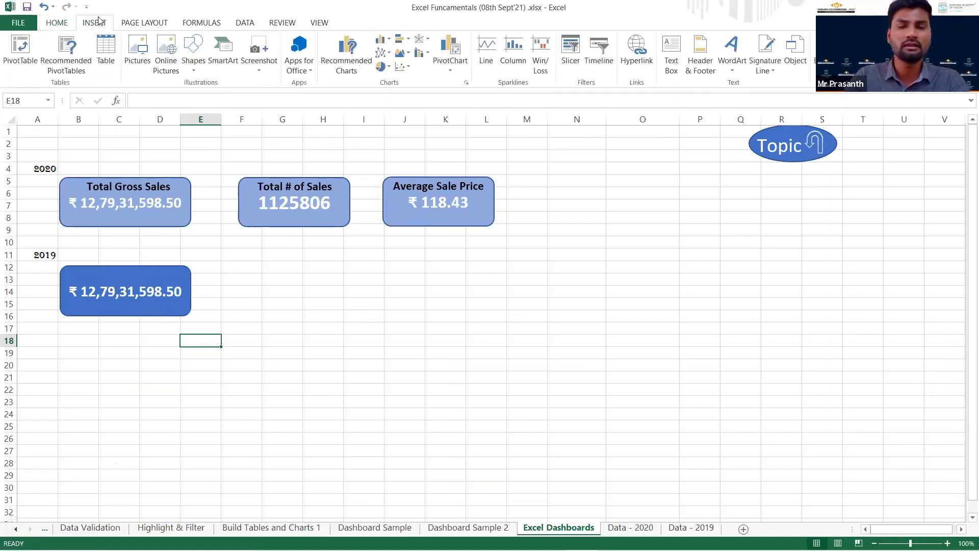
pyautogui.click(673, 74)
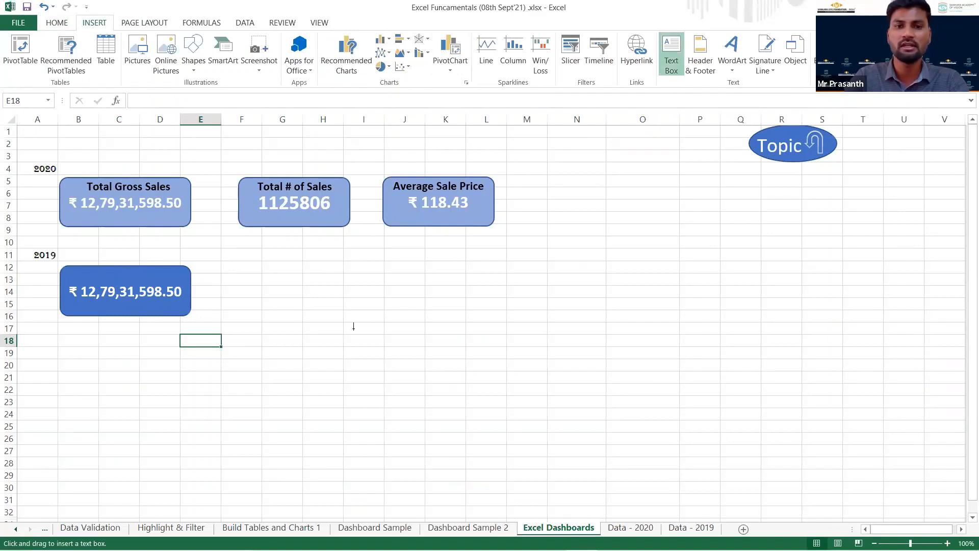
pyautogui.click(82, 246)
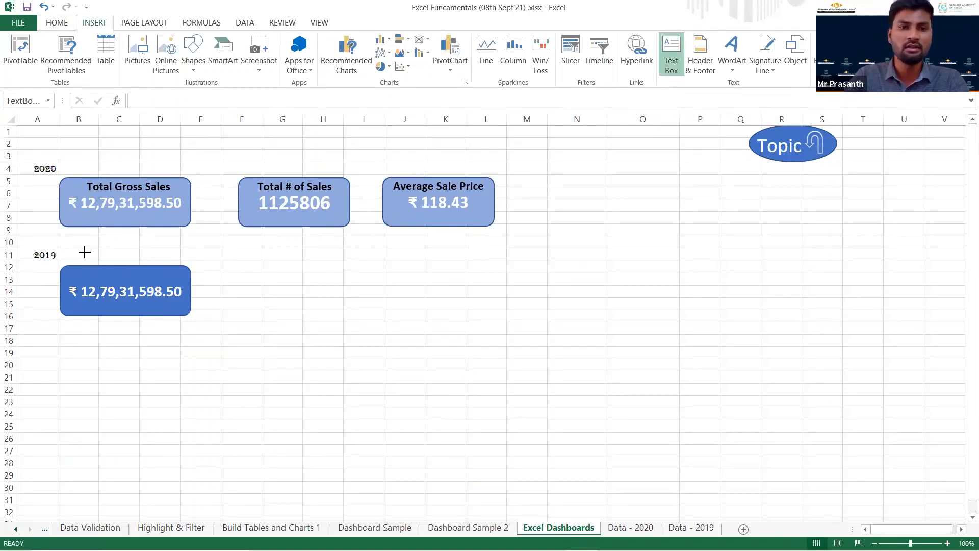
pyautogui.write('T')
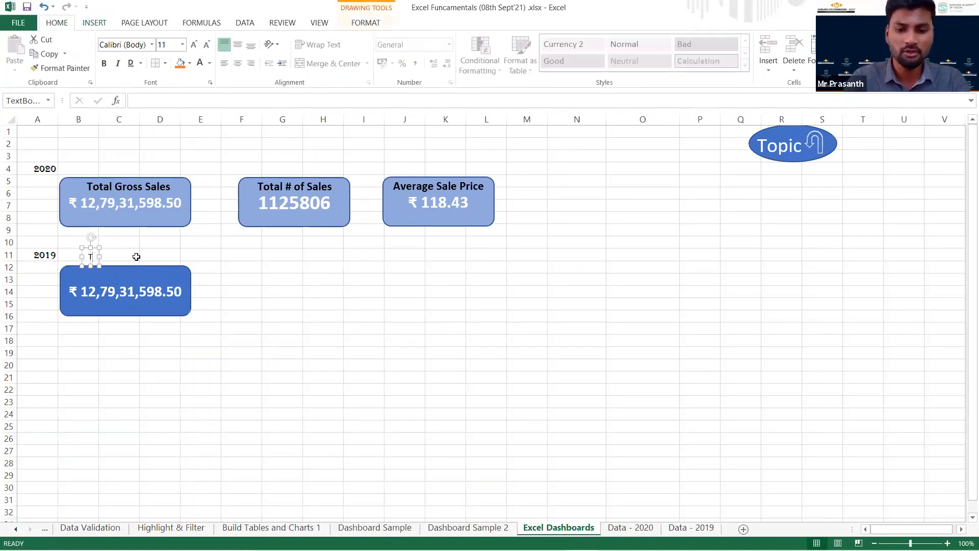
pyautogui.write('otal gra')
pyautogui.press('BackSpace')
pyautogui.press('BackSpace')
pyautogui.press('BackSpace')
pyautogui.write('Gr')
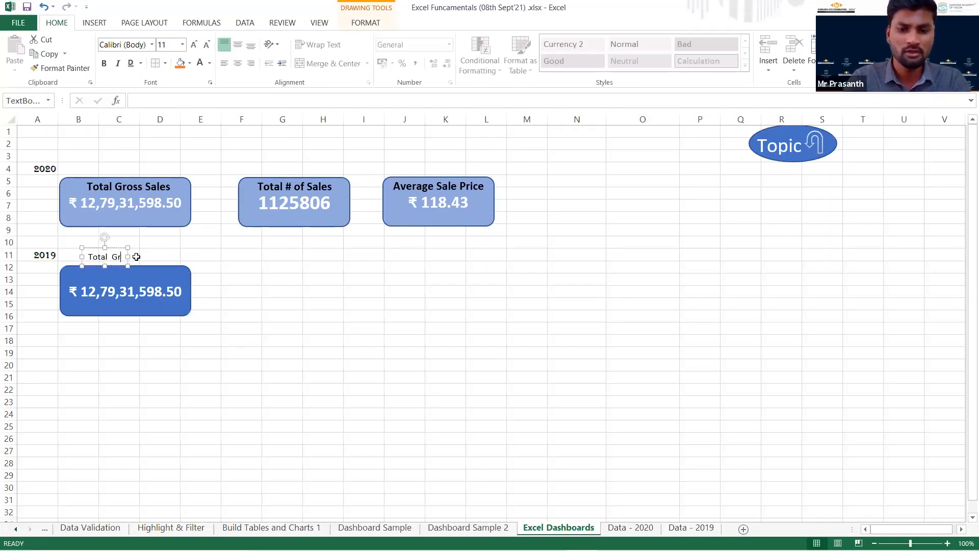
pyautogui.write('oss Sales')
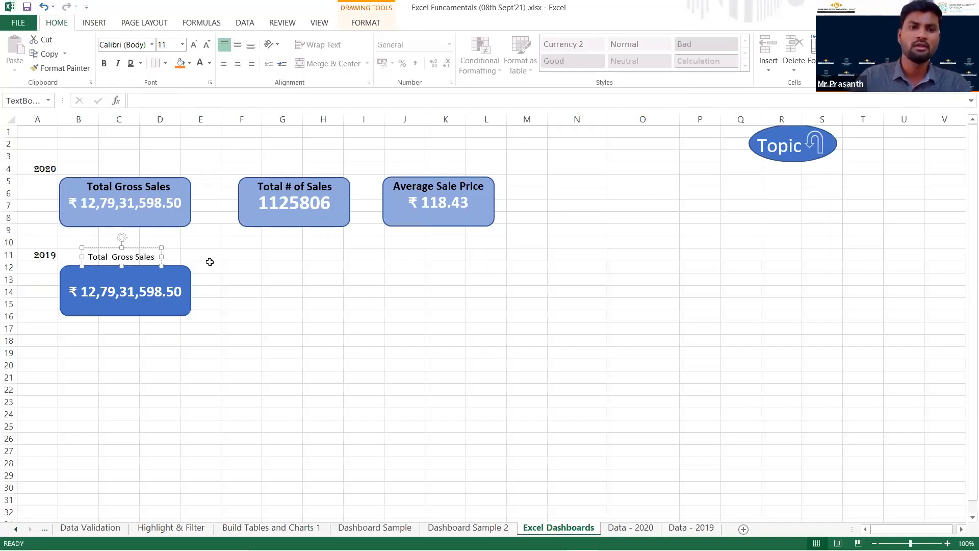
pyautogui.click(239, 281)
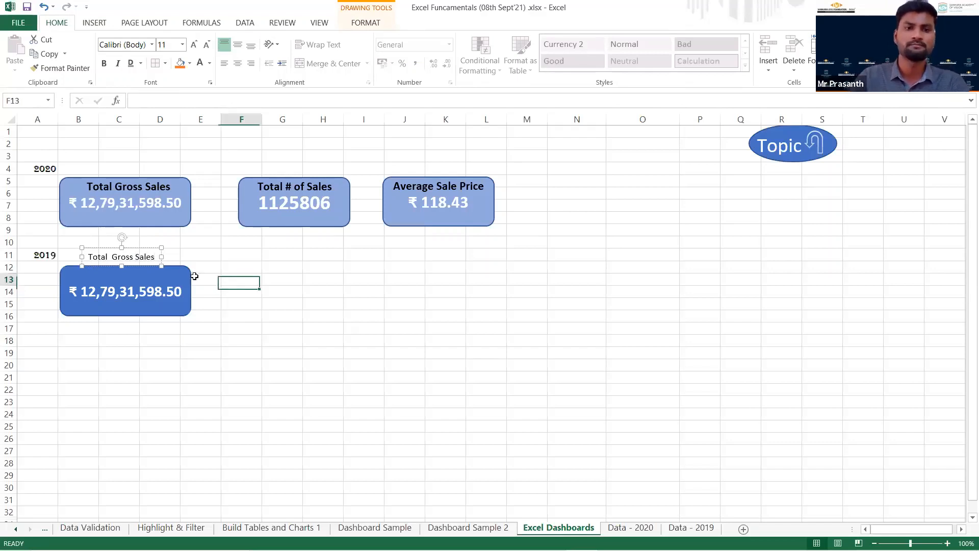
# Place the Total Gross Sales label at the top inside the 2019 card at 16 pt and deselect it.
pyautogui.click(151, 250)
pyautogui.moveTo(150, 251); pyautogui.dragTo(152, 265)
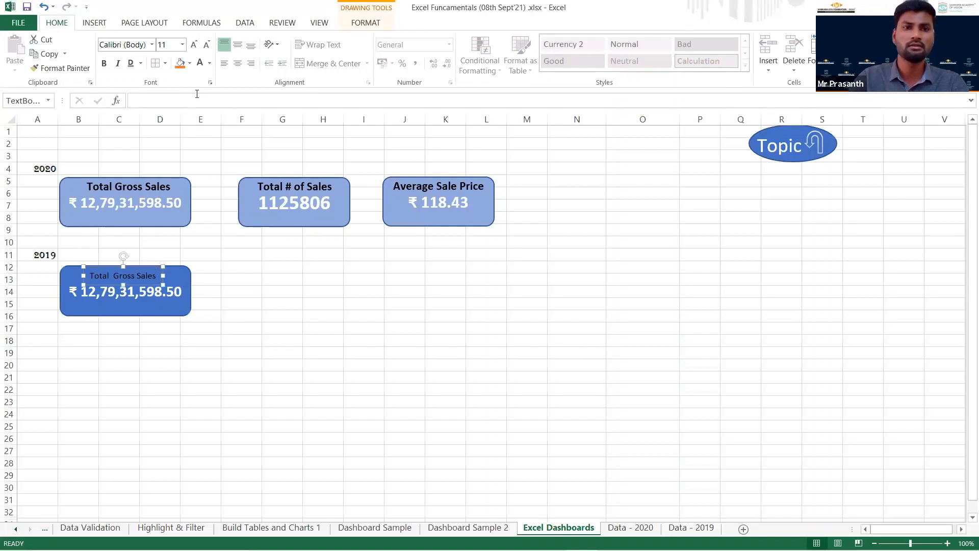
pyautogui.click(196, 46)
pyautogui.click(195, 45)
pyautogui.click(194, 45)
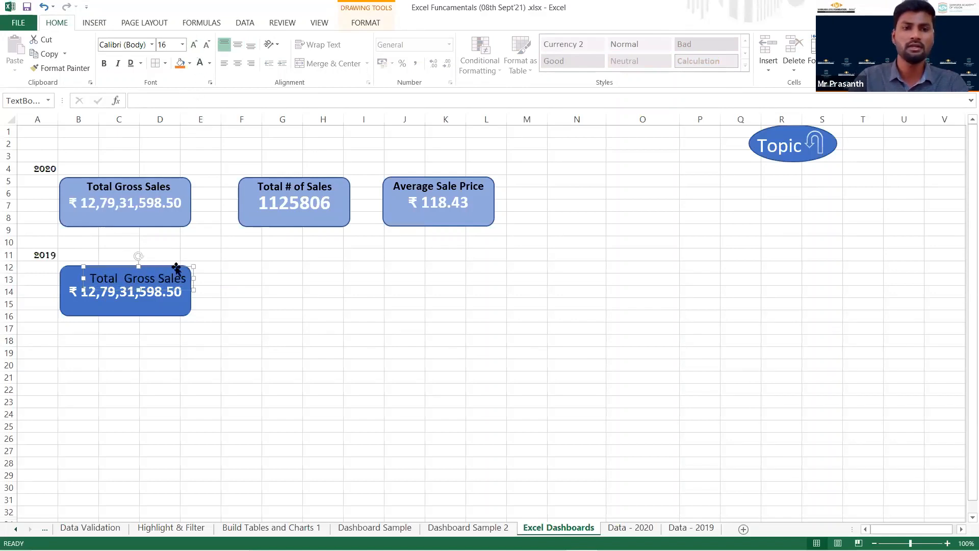
pyautogui.moveTo(109, 267)
pyautogui.mouseDown()
pyautogui.moveTo(94, 258)
pyautogui.moveTo(100, 264)
pyautogui.mouseUp()
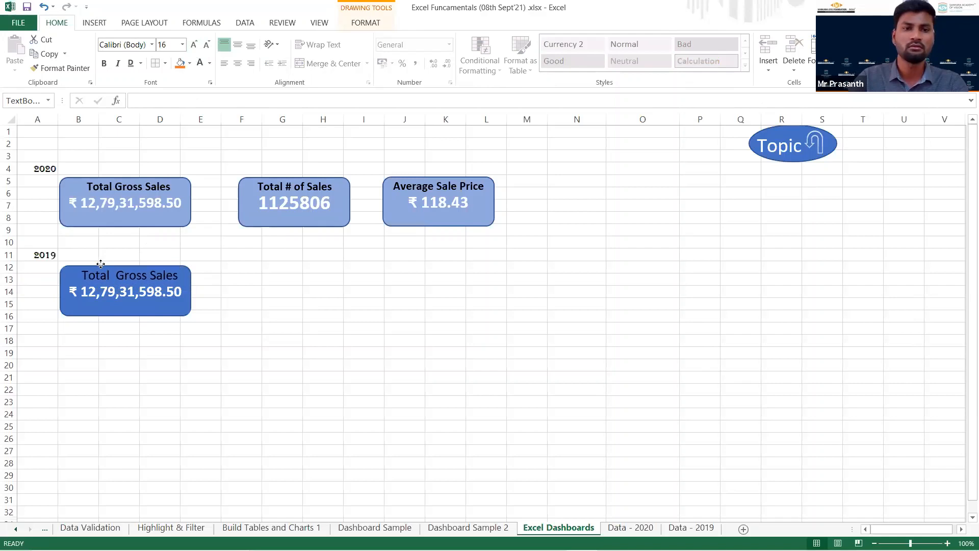
pyautogui.click(199, 315)
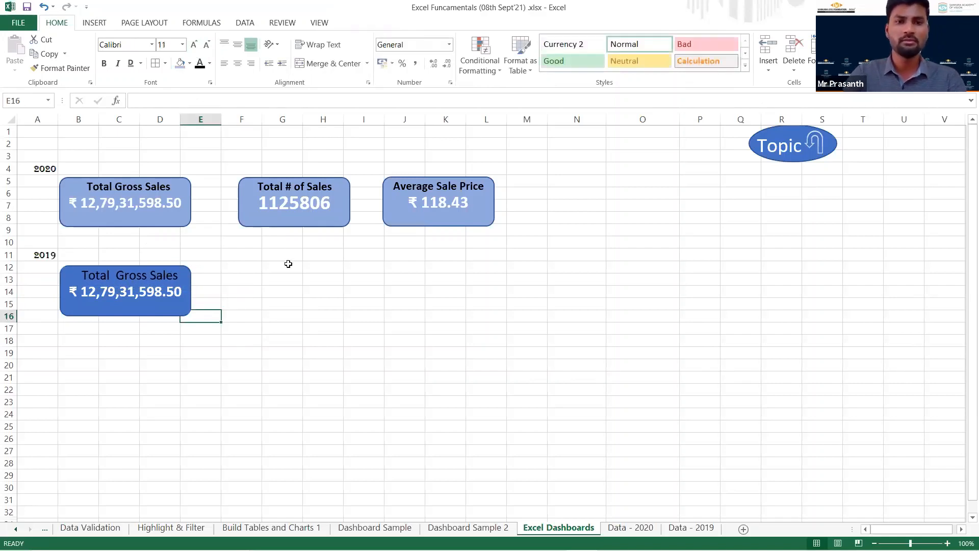
# Add two matching rounded rectangles beside the 2019 gross sales card, spanning about rows 12 to 16 from column F to L.
pyautogui.click(95, 22)
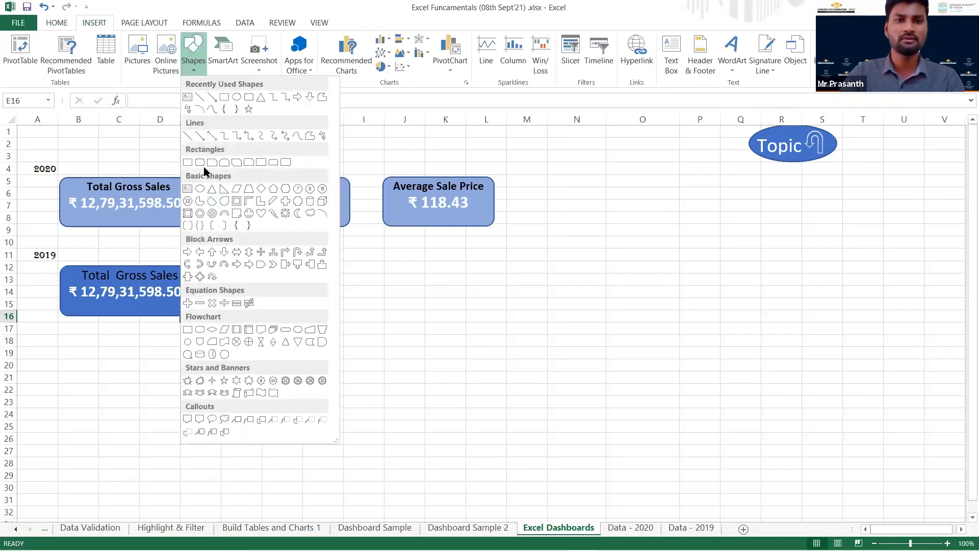
pyautogui.click(200, 162)
pyautogui.moveTo(245, 265)
pyautogui.mouseDown()
pyautogui.moveTo(374, 337)
pyautogui.moveTo(369, 316)
pyautogui.moveTo(319, 317)
pyautogui.moveTo(469, 313)
pyautogui.mouseUp()
pyautogui.hotkey('ctrl', 'd')
# Link the middle 2019 rounded rectangle to the units sold total with the formula ='Data - 2019'!E702.
pyautogui.click(323, 310)
pyautogui.click(154, 105)
pyautogui.write('=')
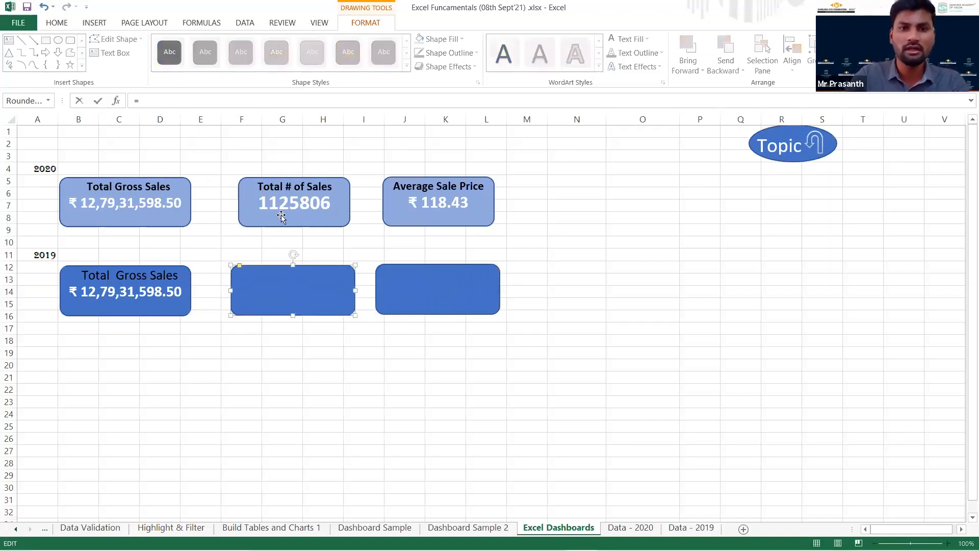
pyautogui.click(693, 528)
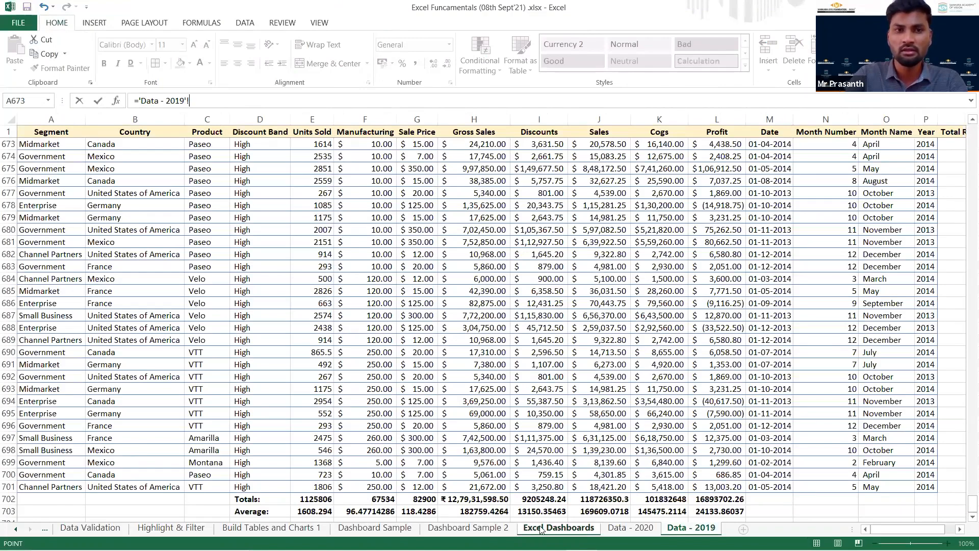
pyautogui.click(558, 528)
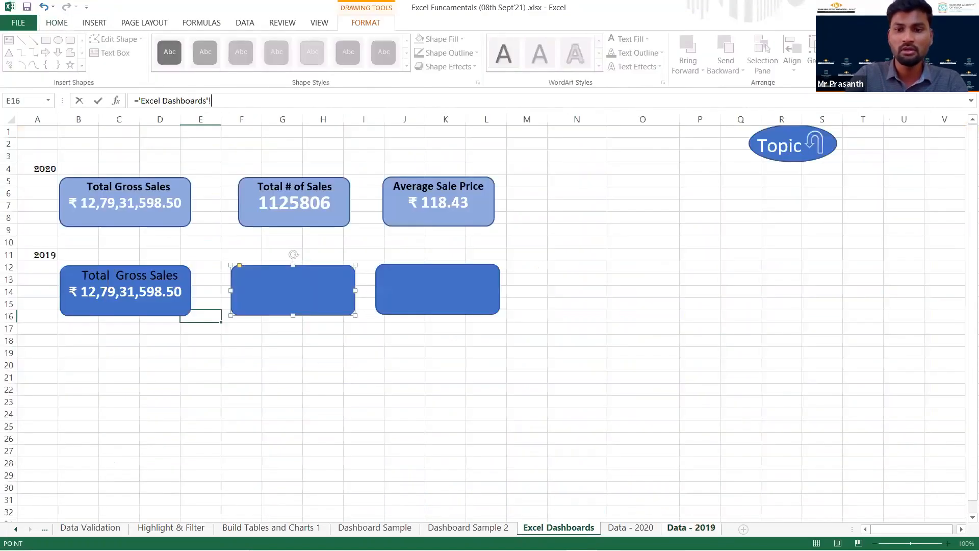
pyautogui.moveTo(221, 104); pyautogui.dragTo(138, 104)
pyautogui.press('BackSpace')
pyautogui.click(681, 527)
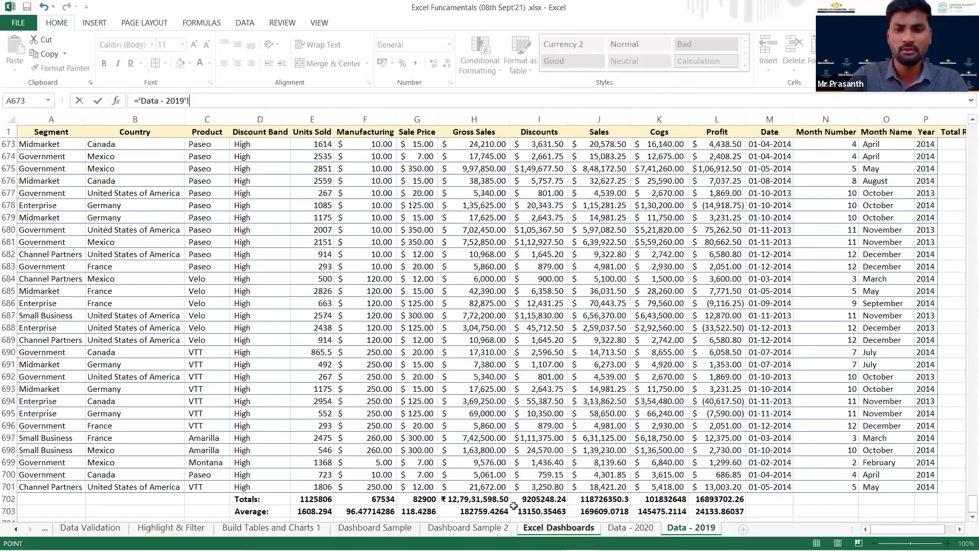
pyautogui.click(313, 497)
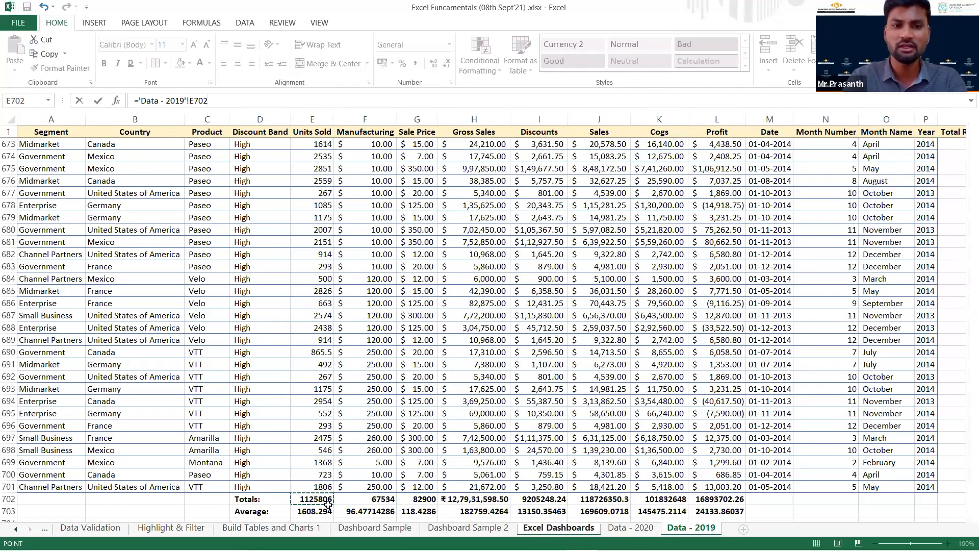
pyautogui.press('Return')
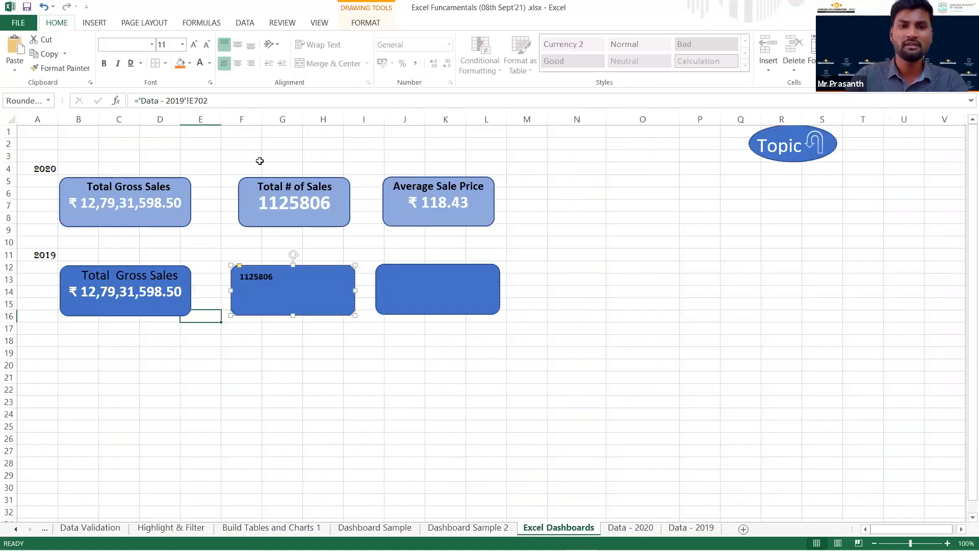
# Format the middle 2019 card's text at 28 pt in white, centred horizontally and vertically.
pyautogui.click(195, 45)
pyautogui.click(194, 45)
pyautogui.click(195, 45)
pyautogui.click(196, 45)
pyautogui.click(196, 46)
pyautogui.click(196, 45)
pyautogui.click(196, 46)
pyautogui.click(197, 46)
pyautogui.click(197, 46)
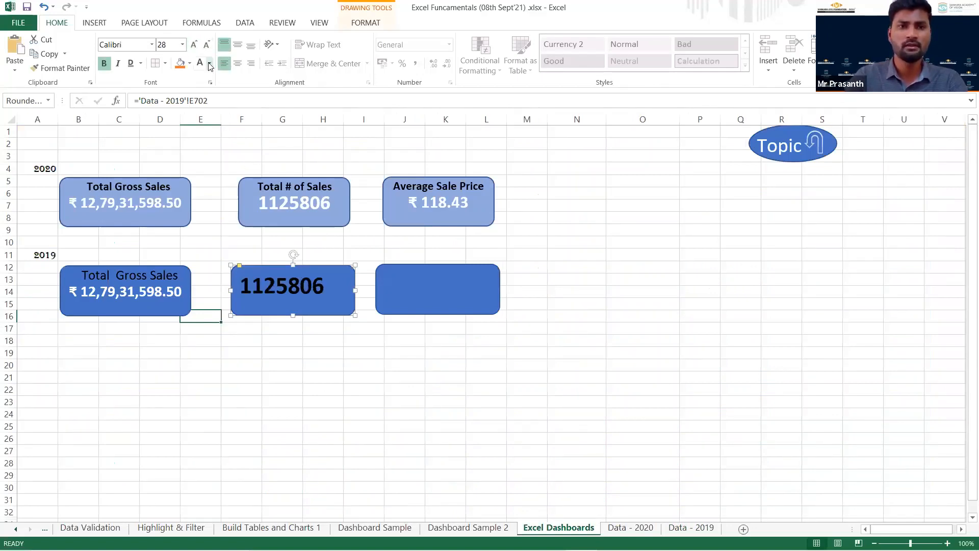
pyautogui.click(199, 63)
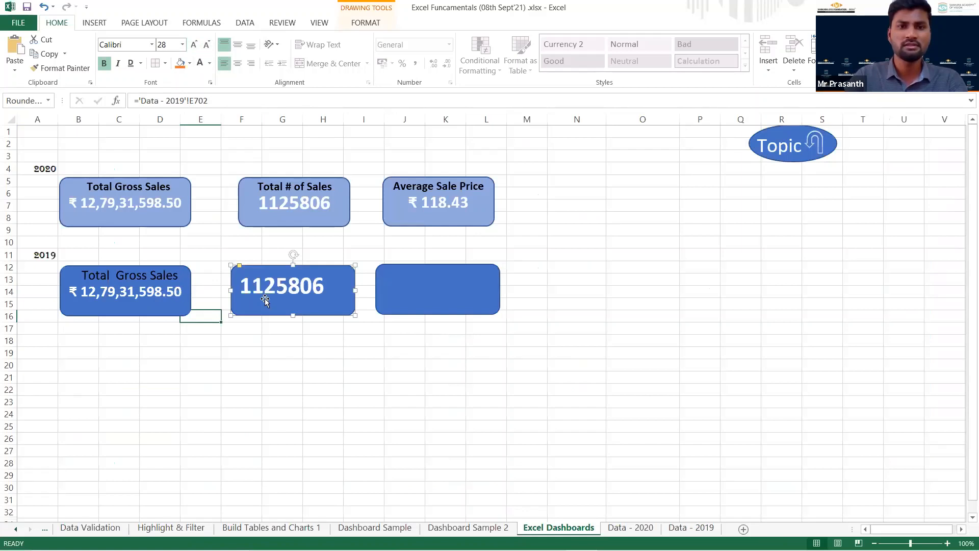
pyautogui.click(237, 64)
pyautogui.click(237, 45)
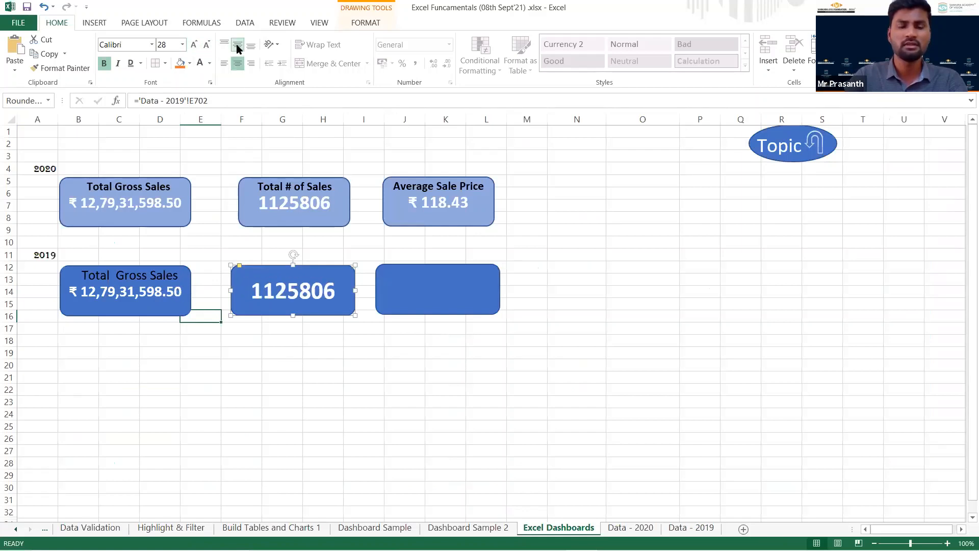
# Copy the 2019 Total Gross Sales label onto the middle card and change its text to "Total #of Sales".
pyautogui.click(138, 278)
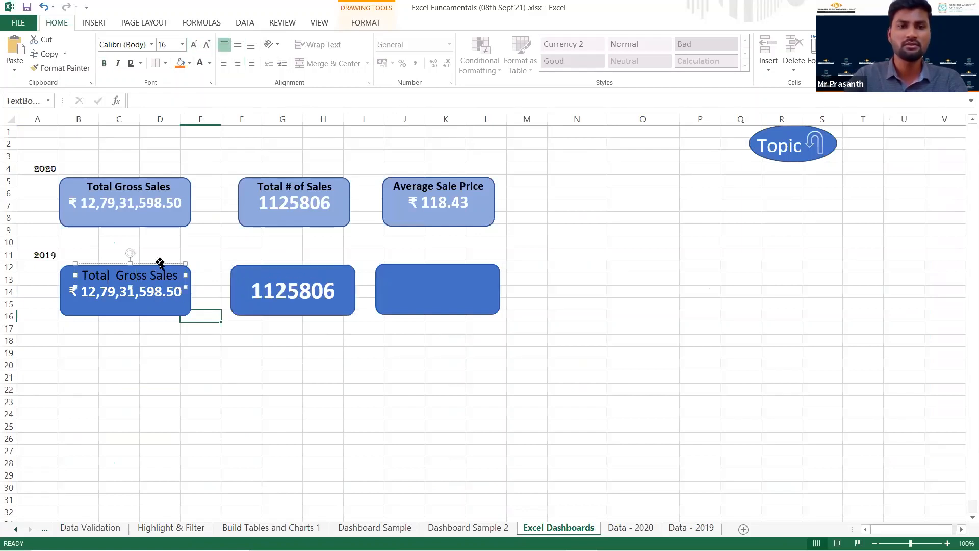
pyautogui.moveTo(158, 265); pyautogui.dragTo(338, 261)
pyautogui.tripleClick(330, 269)
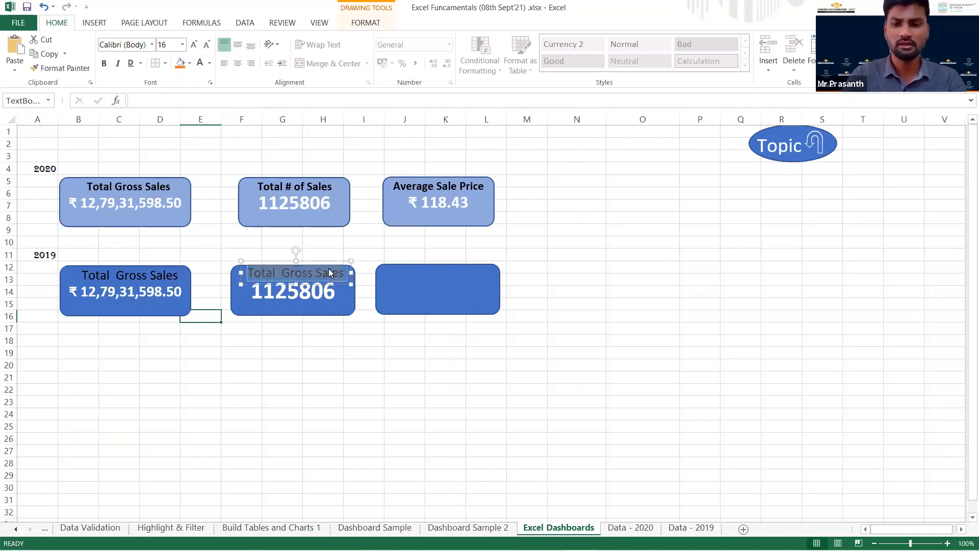
pyautogui.press('Right')
pyautogui.press('BackSpace')
pyautogui.press('BackSpace')
pyautogui.press('BackSpace')
pyautogui.press('BackSpace')
pyautogui.press('BackSpace')
pyautogui.press('BackSpace')
pyautogui.press('BackSpace')
pyautogui.press('BackSpace')
pyautogui.press('BackSpace')
pyautogui.press('BackSpace')
pyautogui.press('BackSpace')
pyautogui.press('BackSpace')
pyautogui.press('BackSpace')
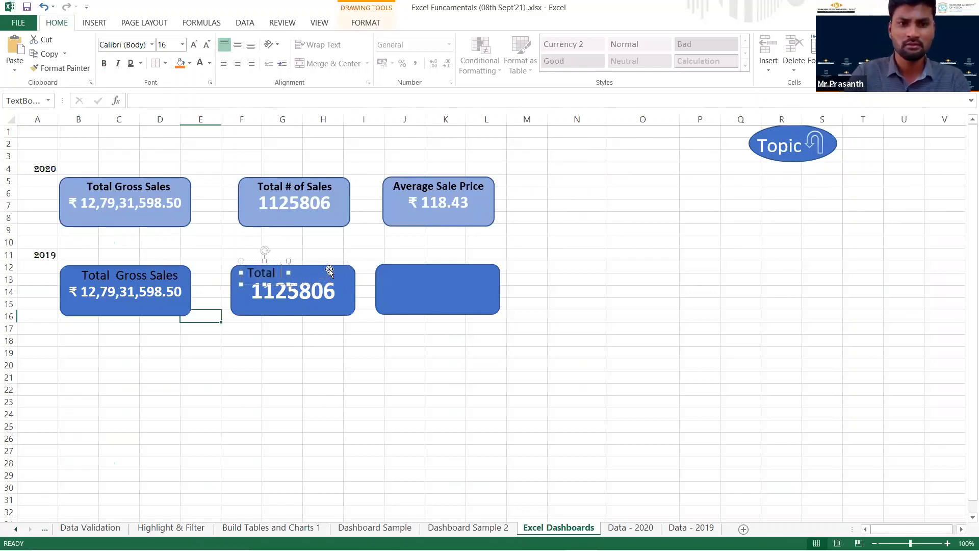
pyautogui.write('#of Sales')
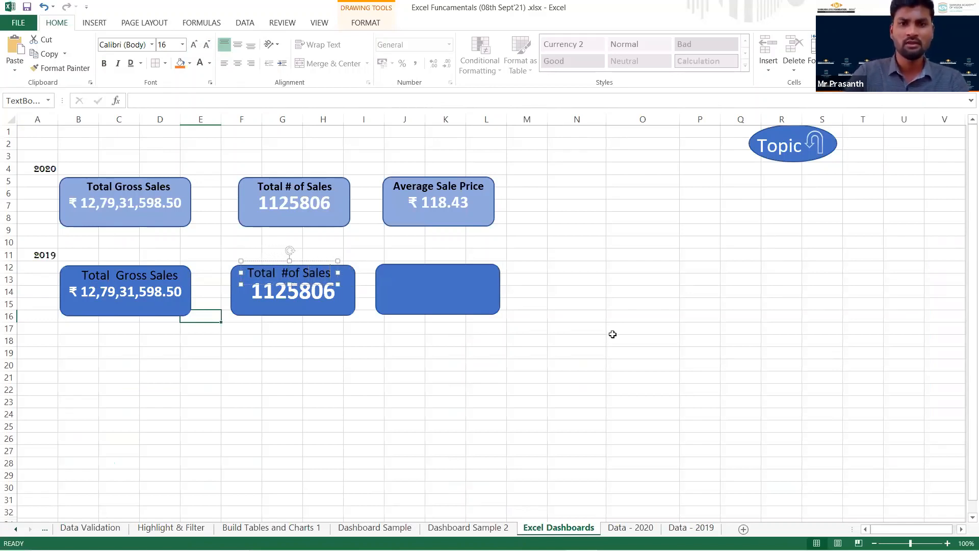
# Link the third 2019 rounded rectangle to the average sale price with the formula ='Data - 2019'!G703.
pyautogui.click(446, 289)
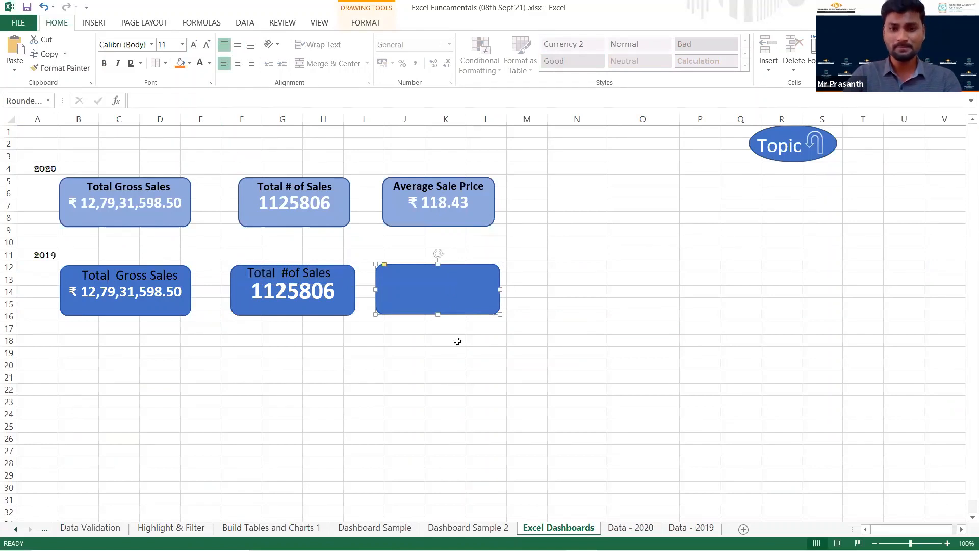
pyautogui.click(279, 102)
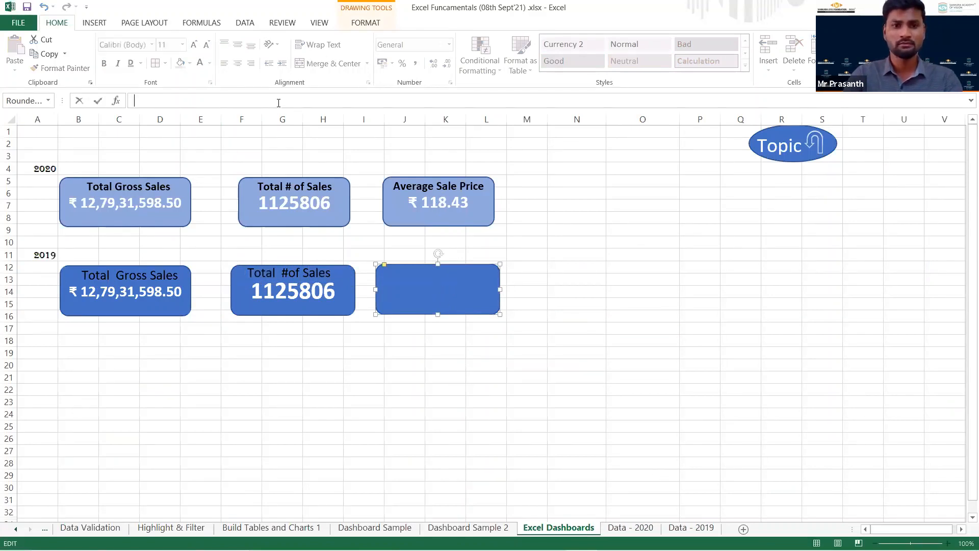
pyautogui.write('=')
pyautogui.click(691, 527)
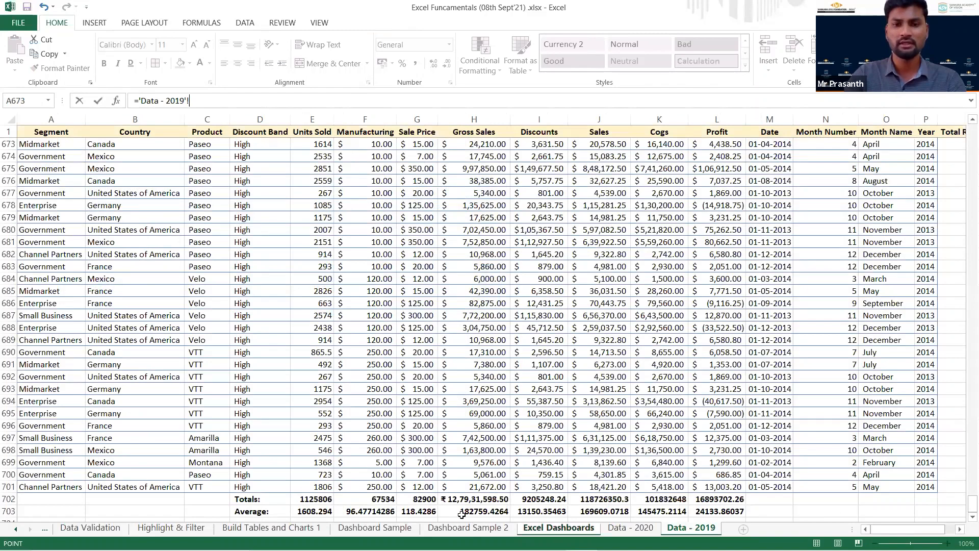
pyautogui.click(418, 511)
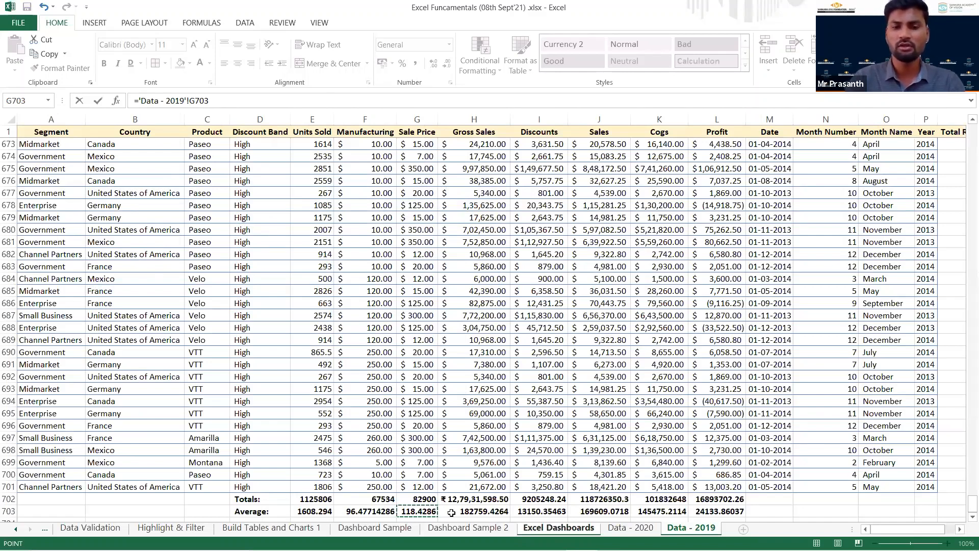
pyautogui.press('Return')
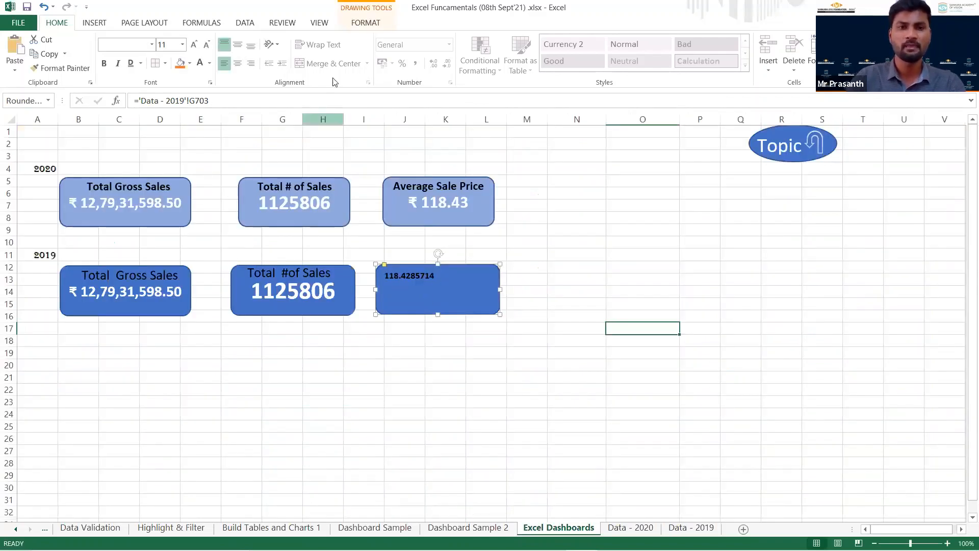
# Centre the third 2019 card's text horizontally and vertically and set it to 20 pt.
pyautogui.click(237, 64)
pyautogui.click(237, 45)
pyautogui.click(194, 45)
pyautogui.click(198, 47)
pyautogui.click(198, 47)
pyautogui.click(198, 47)
pyautogui.click(198, 47)
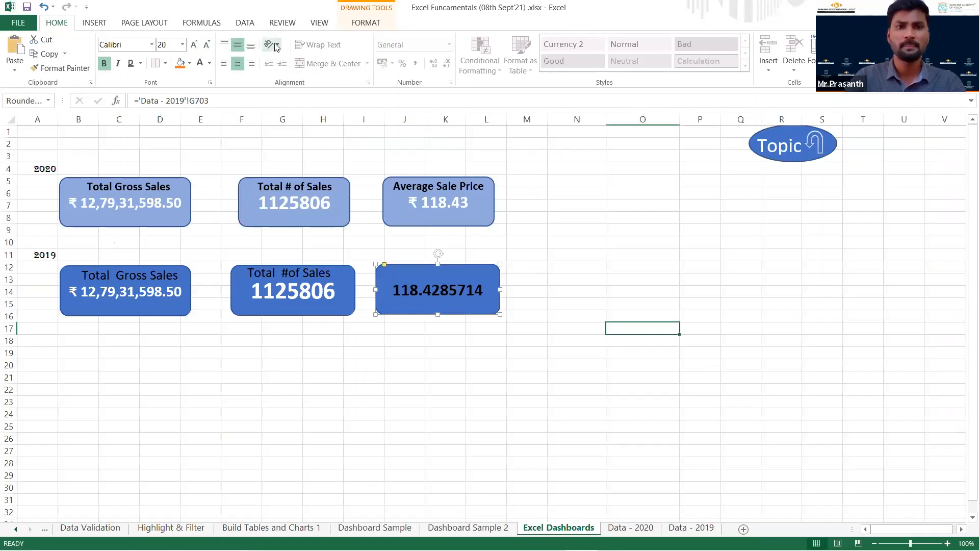
# Copy the 2020 Average Sale Price label onto the third 2019 card and set that card's value text to white.
pyautogui.click(437, 187)
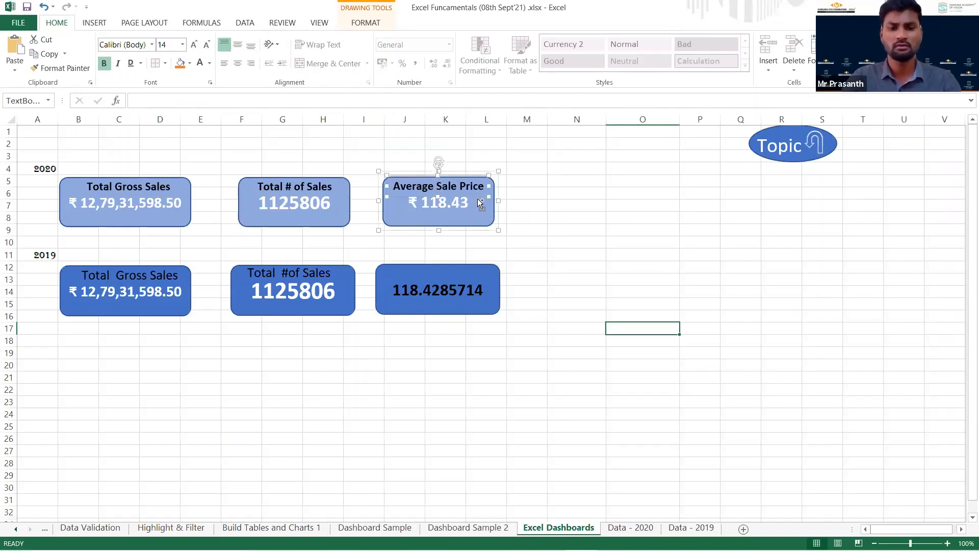
pyautogui.moveTo(477, 198); pyautogui.dragTo(482, 286)
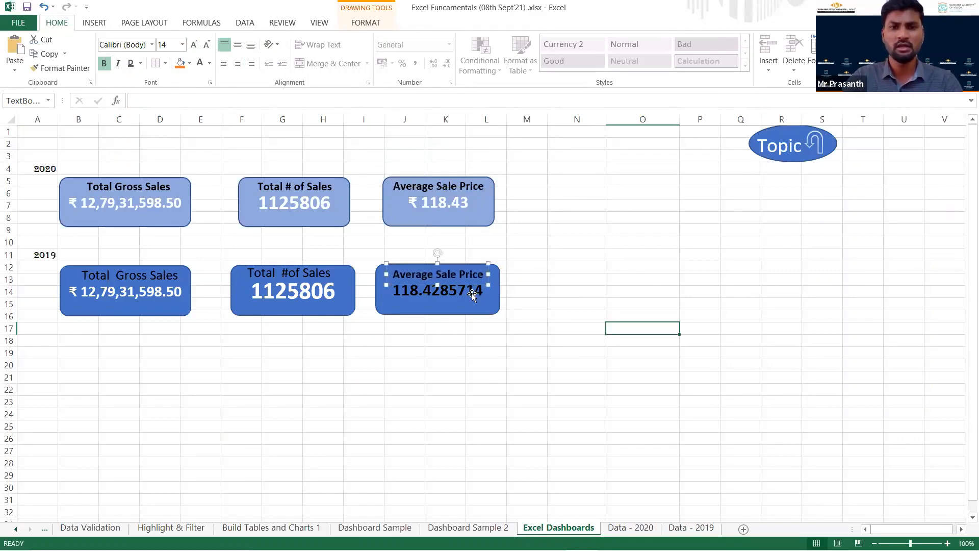
pyautogui.click(480, 291)
pyautogui.moveTo(580, 289); pyautogui.dragTo(580, 281)
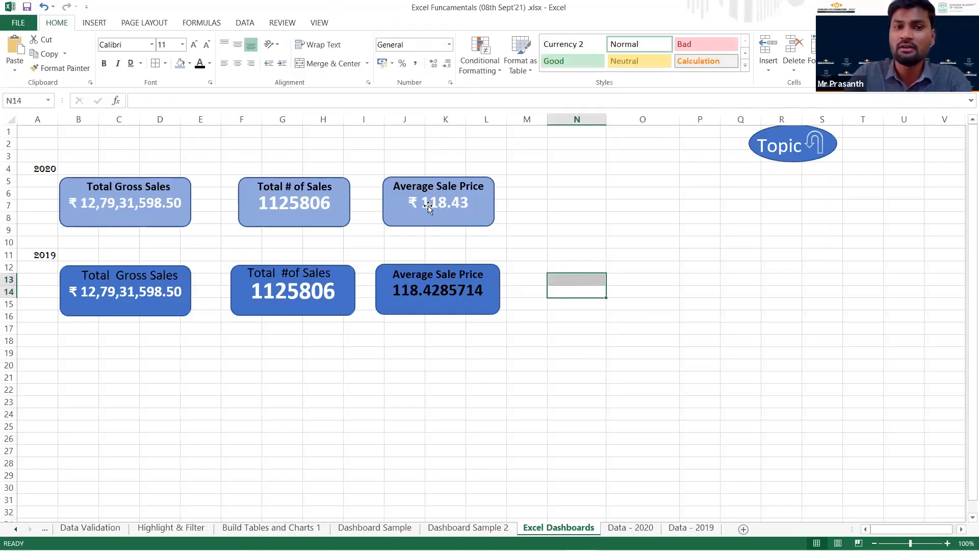
pyautogui.click(442, 293)
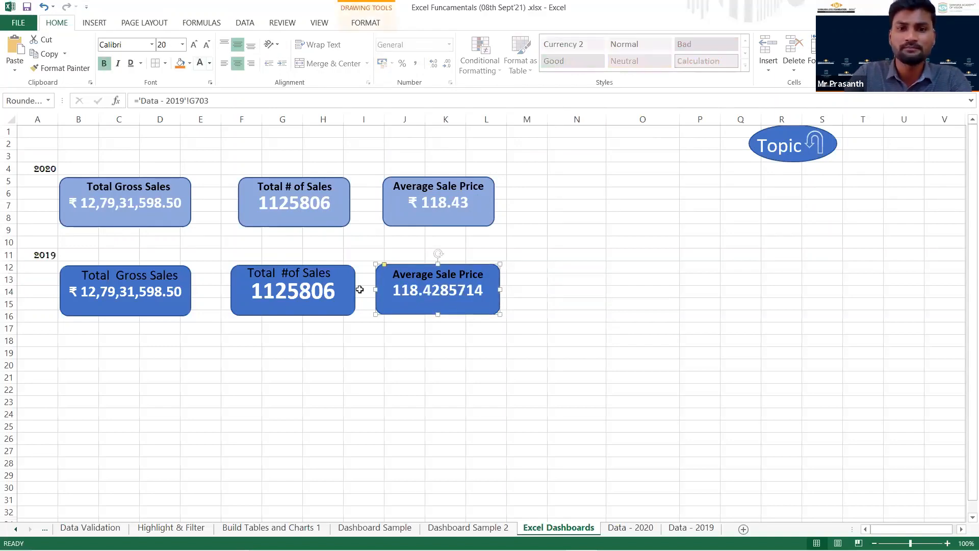
# Format the average gross sales in H703 and the average sale price in G703 of the Data - 2019 sheet as Currency.
pyautogui.click(515, 377)
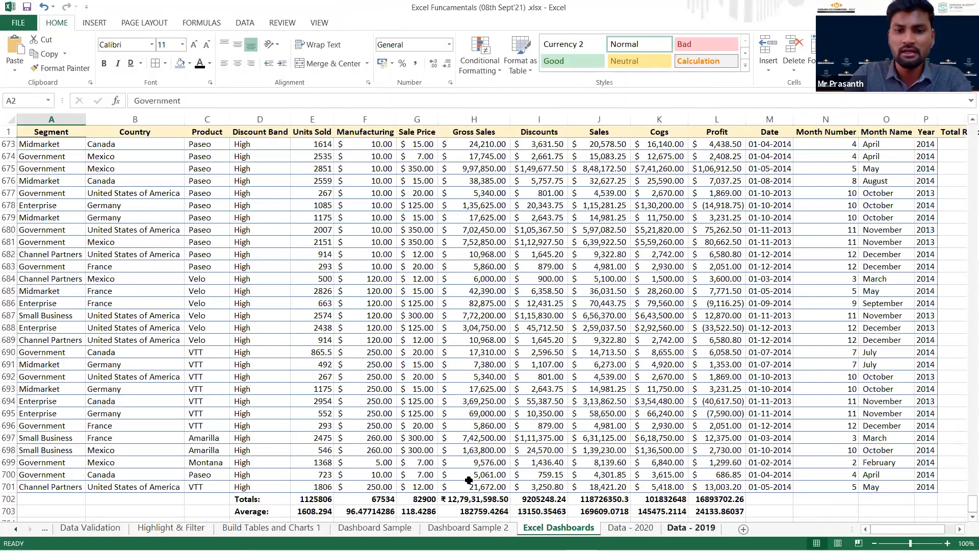
pyautogui.scroll(-1, 469, 480)
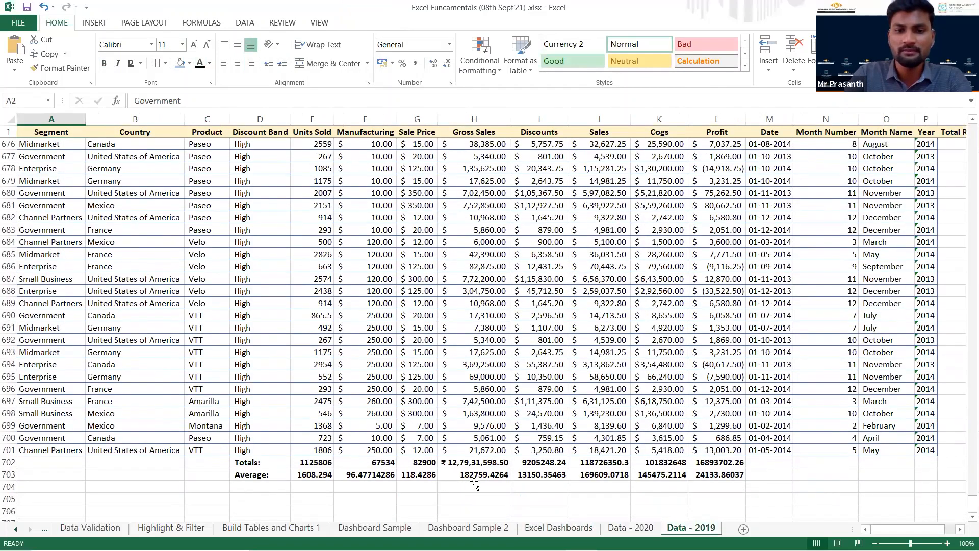
pyautogui.click(474, 479)
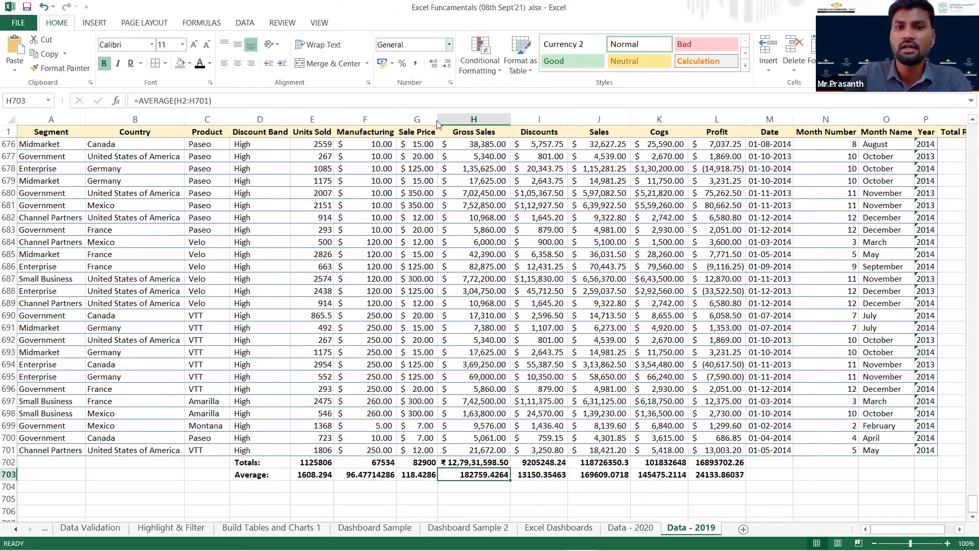
pyautogui.hotkey('ctrl', 'shift', '4')
pyautogui.click(424, 476)
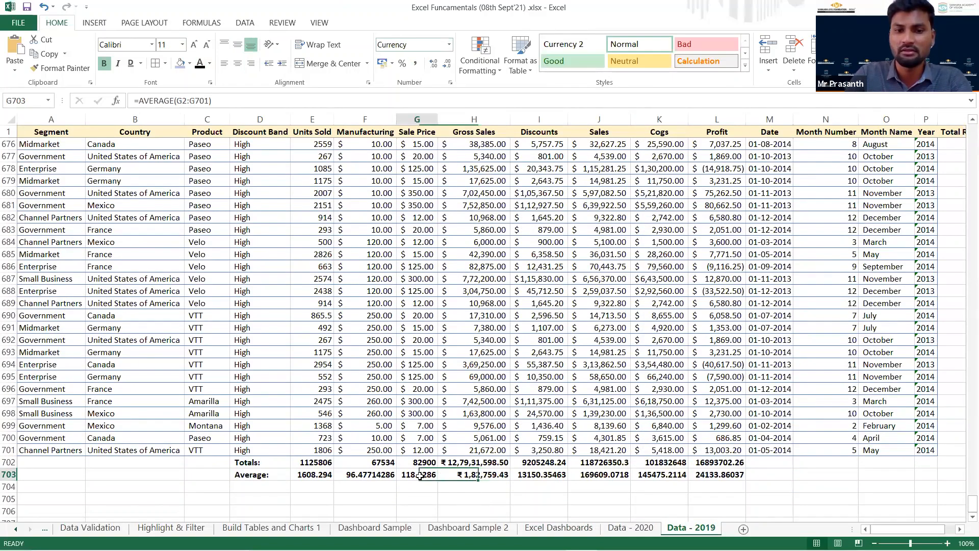
pyautogui.click(449, 44)
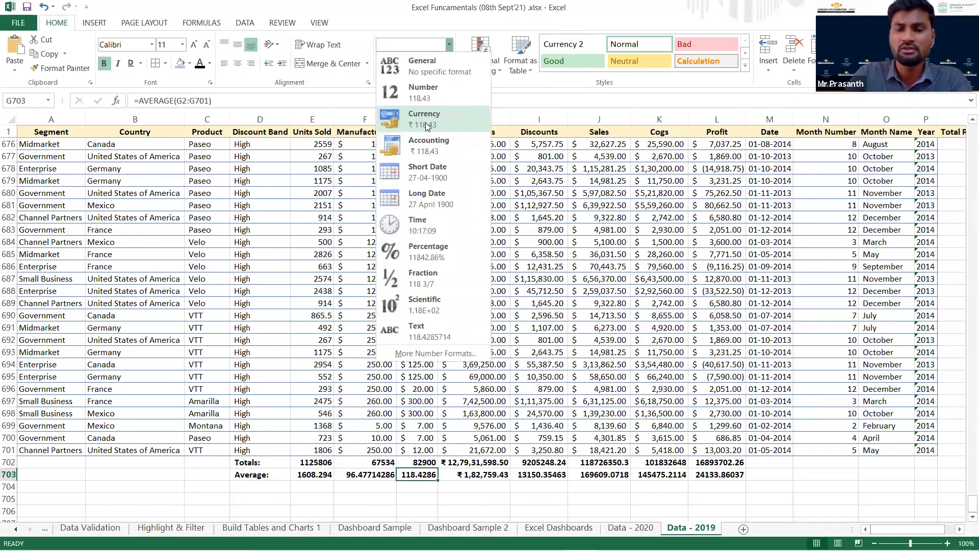
pyautogui.click(425, 120)
pyautogui.click(409, 488)
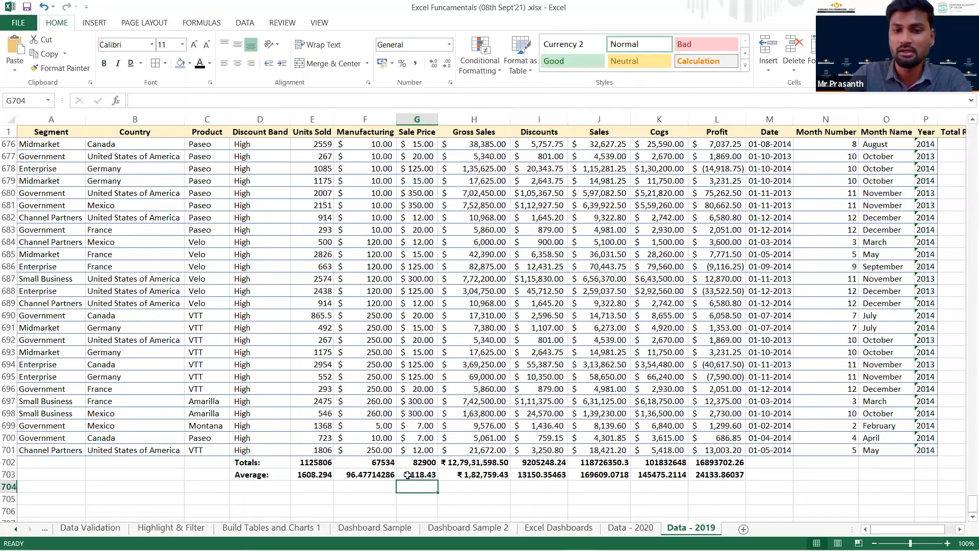
# Check the third 2019 card on the Excel Dashboards sheet and return to the Topics sheet through the Topic link.
pyautogui.click(557, 528)
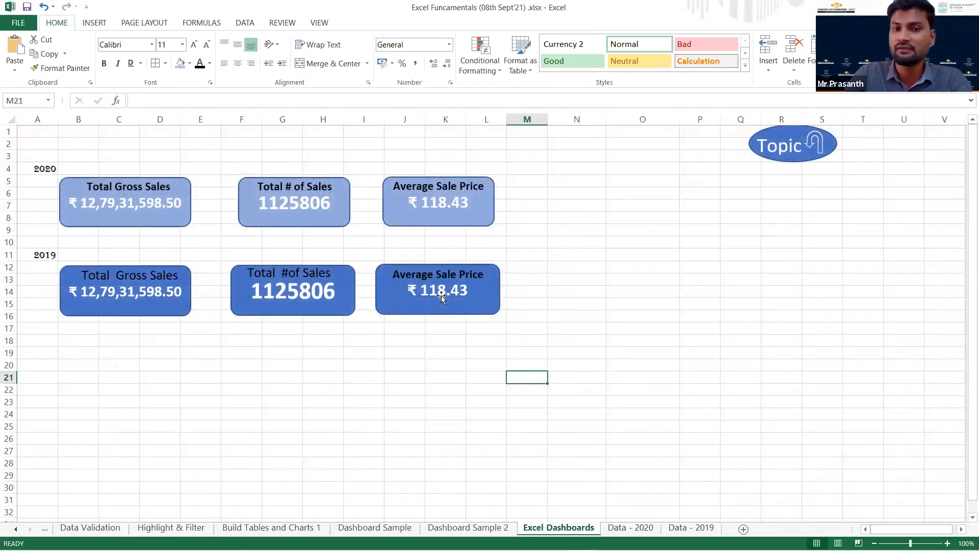
pyautogui.click(402, 341)
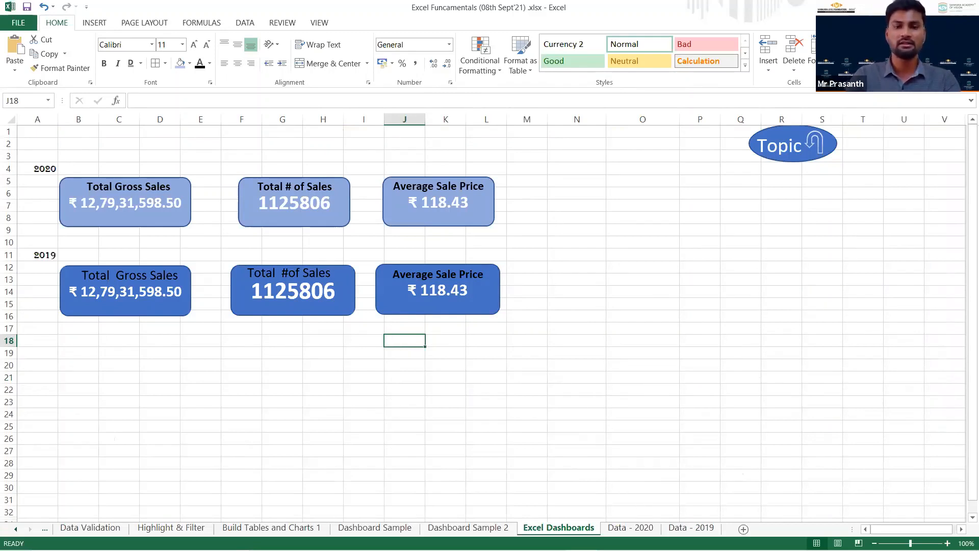
pyautogui.click(793, 144)
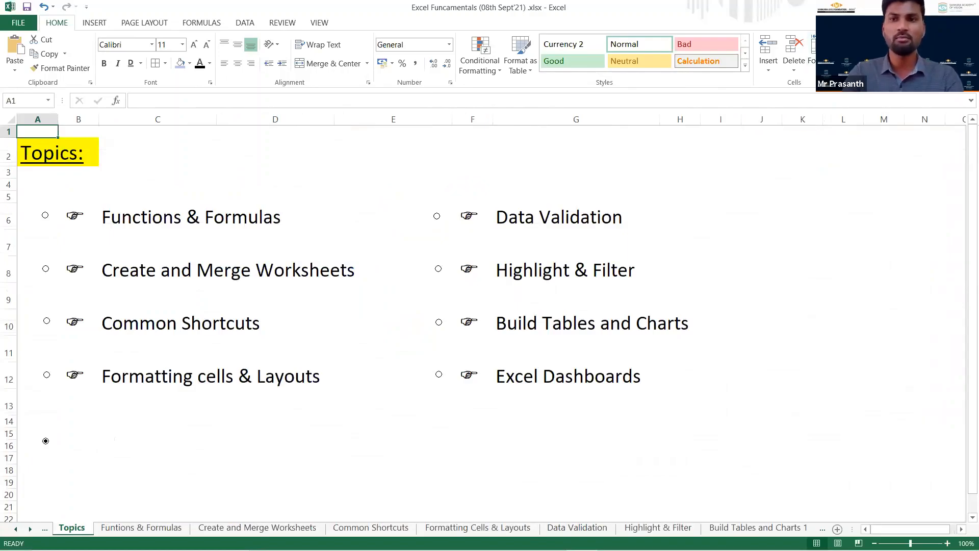